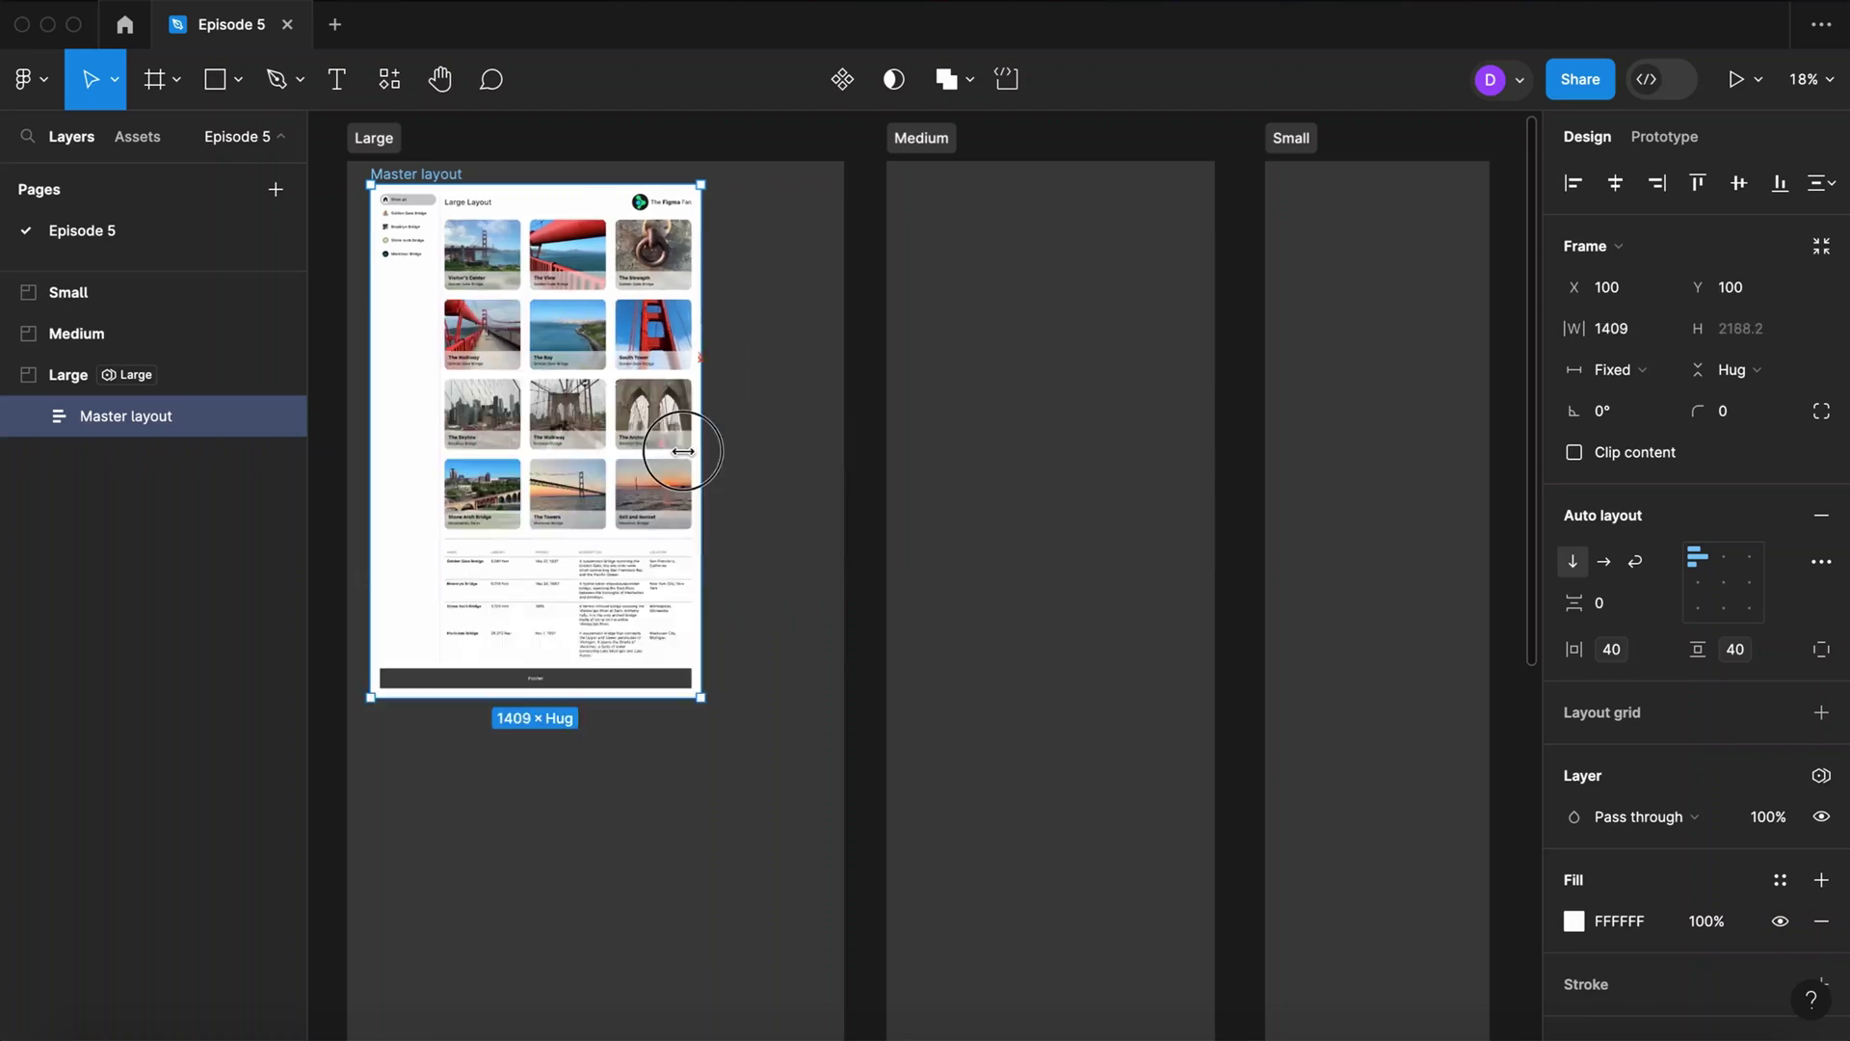
Step: Move the Master layout from the Large frame into the Medium frame and on into the Small frame to test its breakpoints
left_click_drag(429, 181, 973, 183)
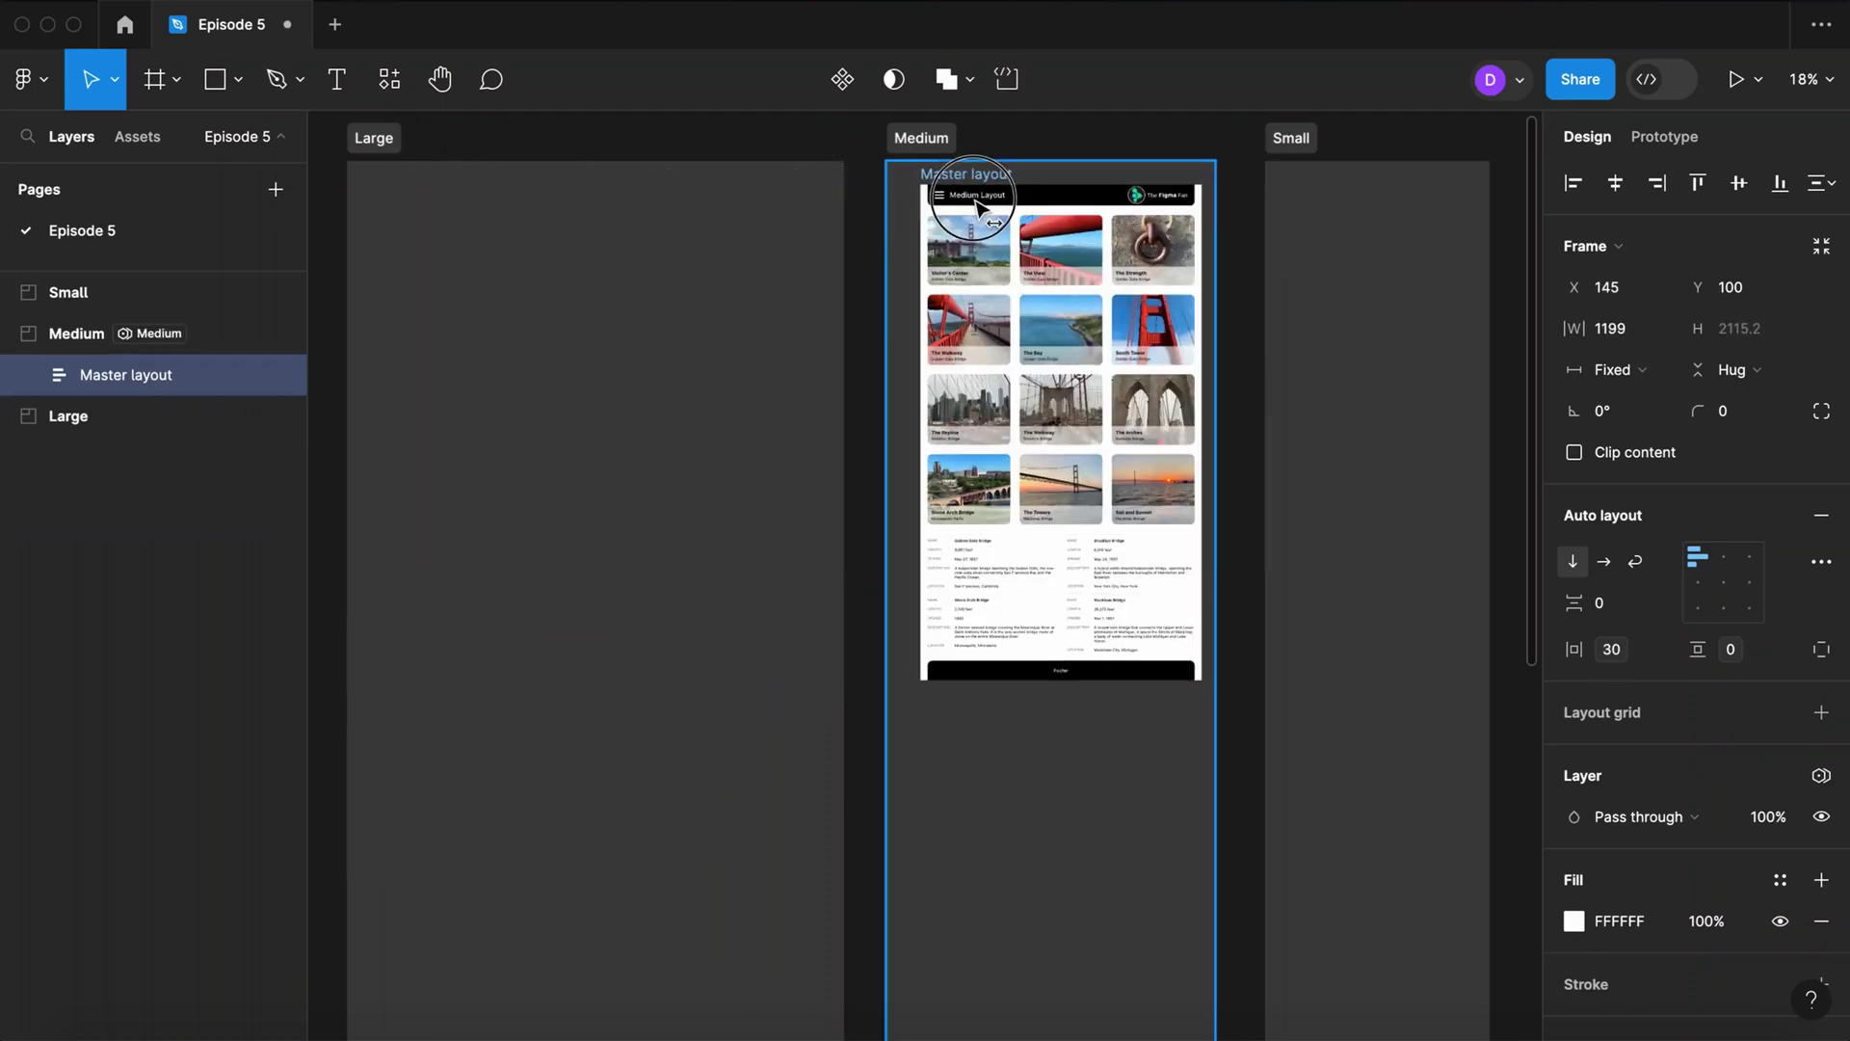
left_click_drag(1202, 288, 1219, 330)
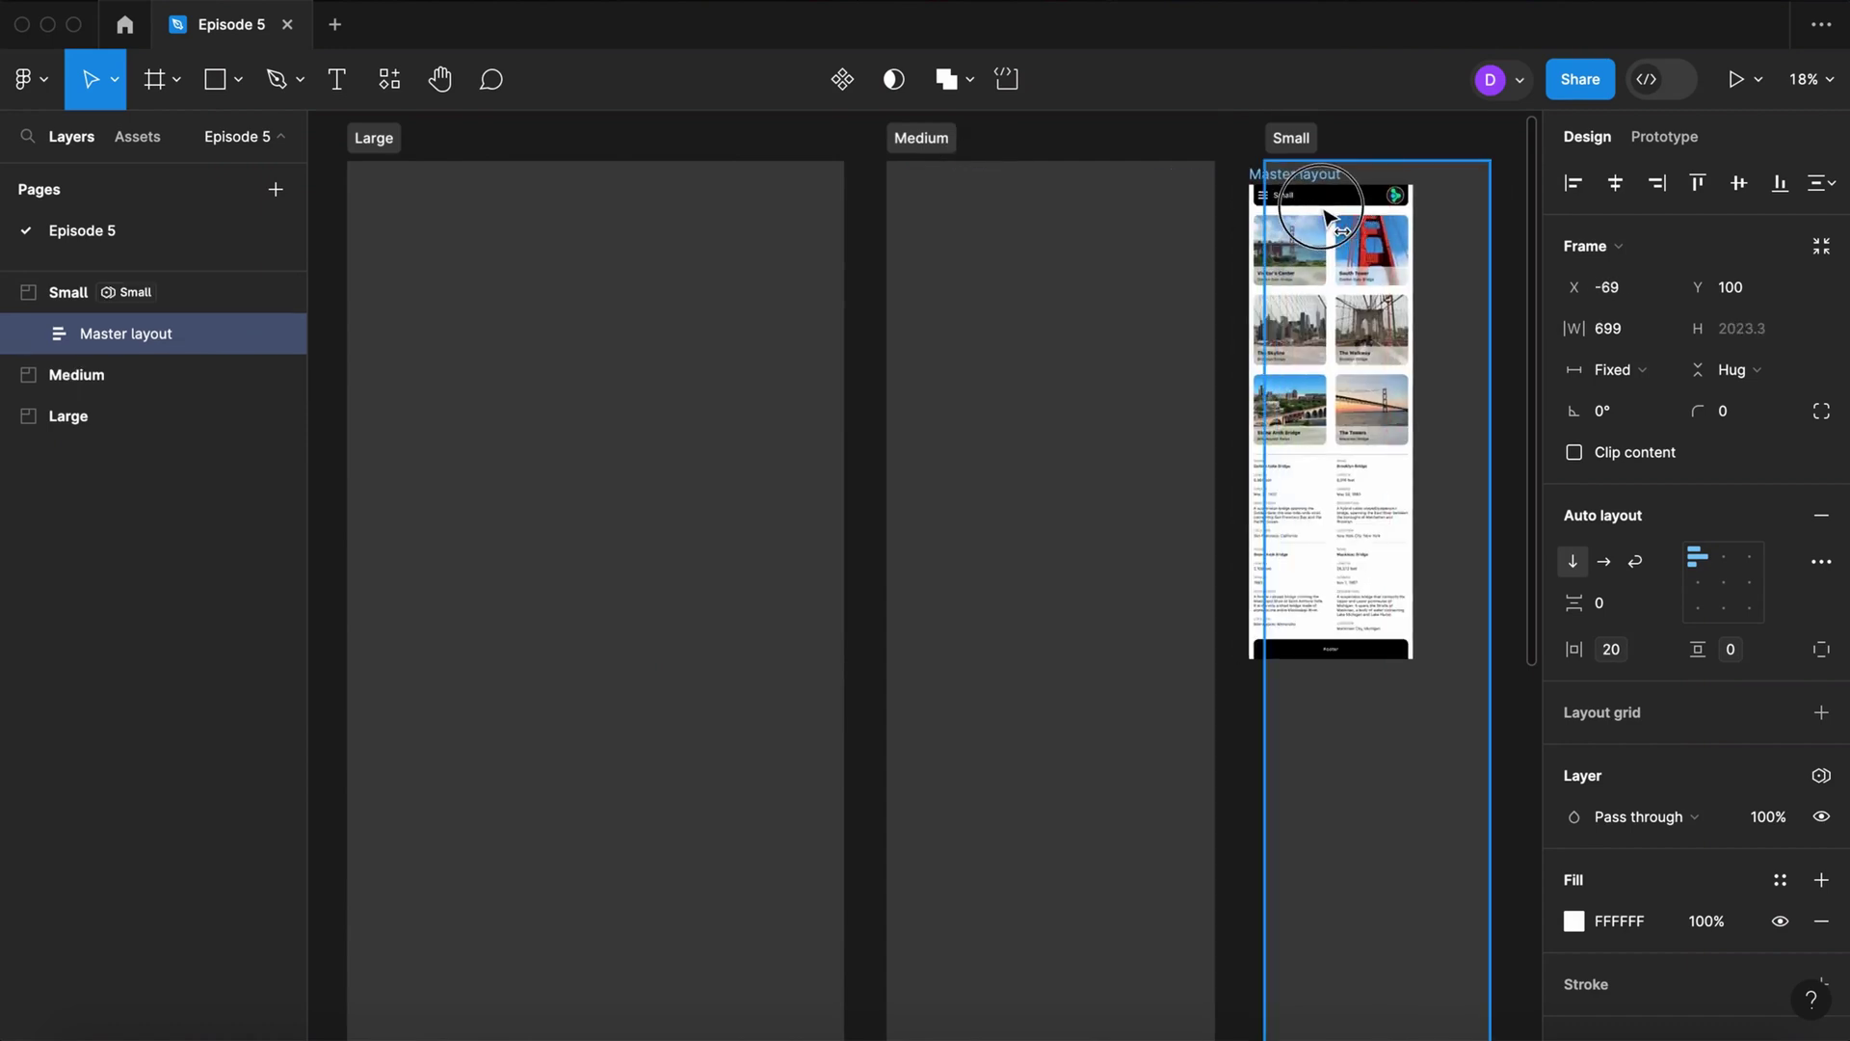
left_click_drag(1342, 231, 1500, 299)
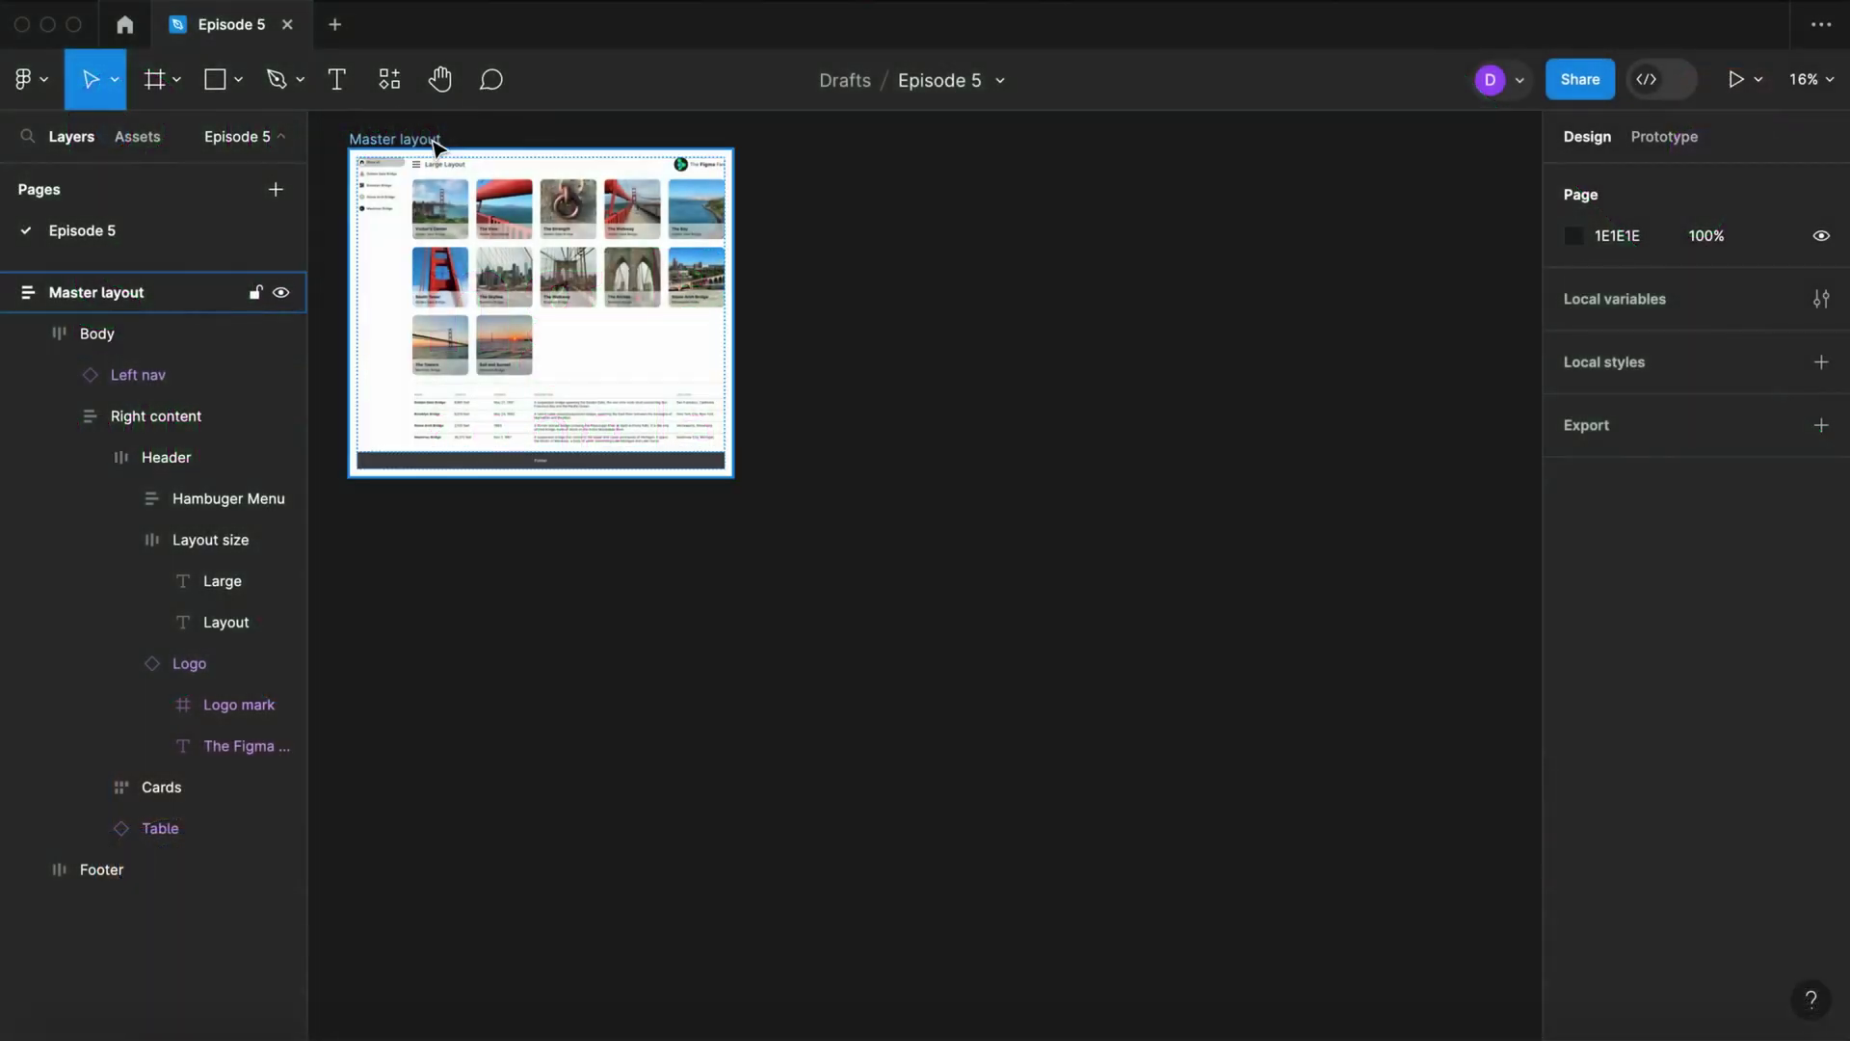
Step: Try stretching the Master layout frame to a width of 4800, and undo the resize
left_click(672, 235)
left_click_drag(734, 240, 1310, 298)
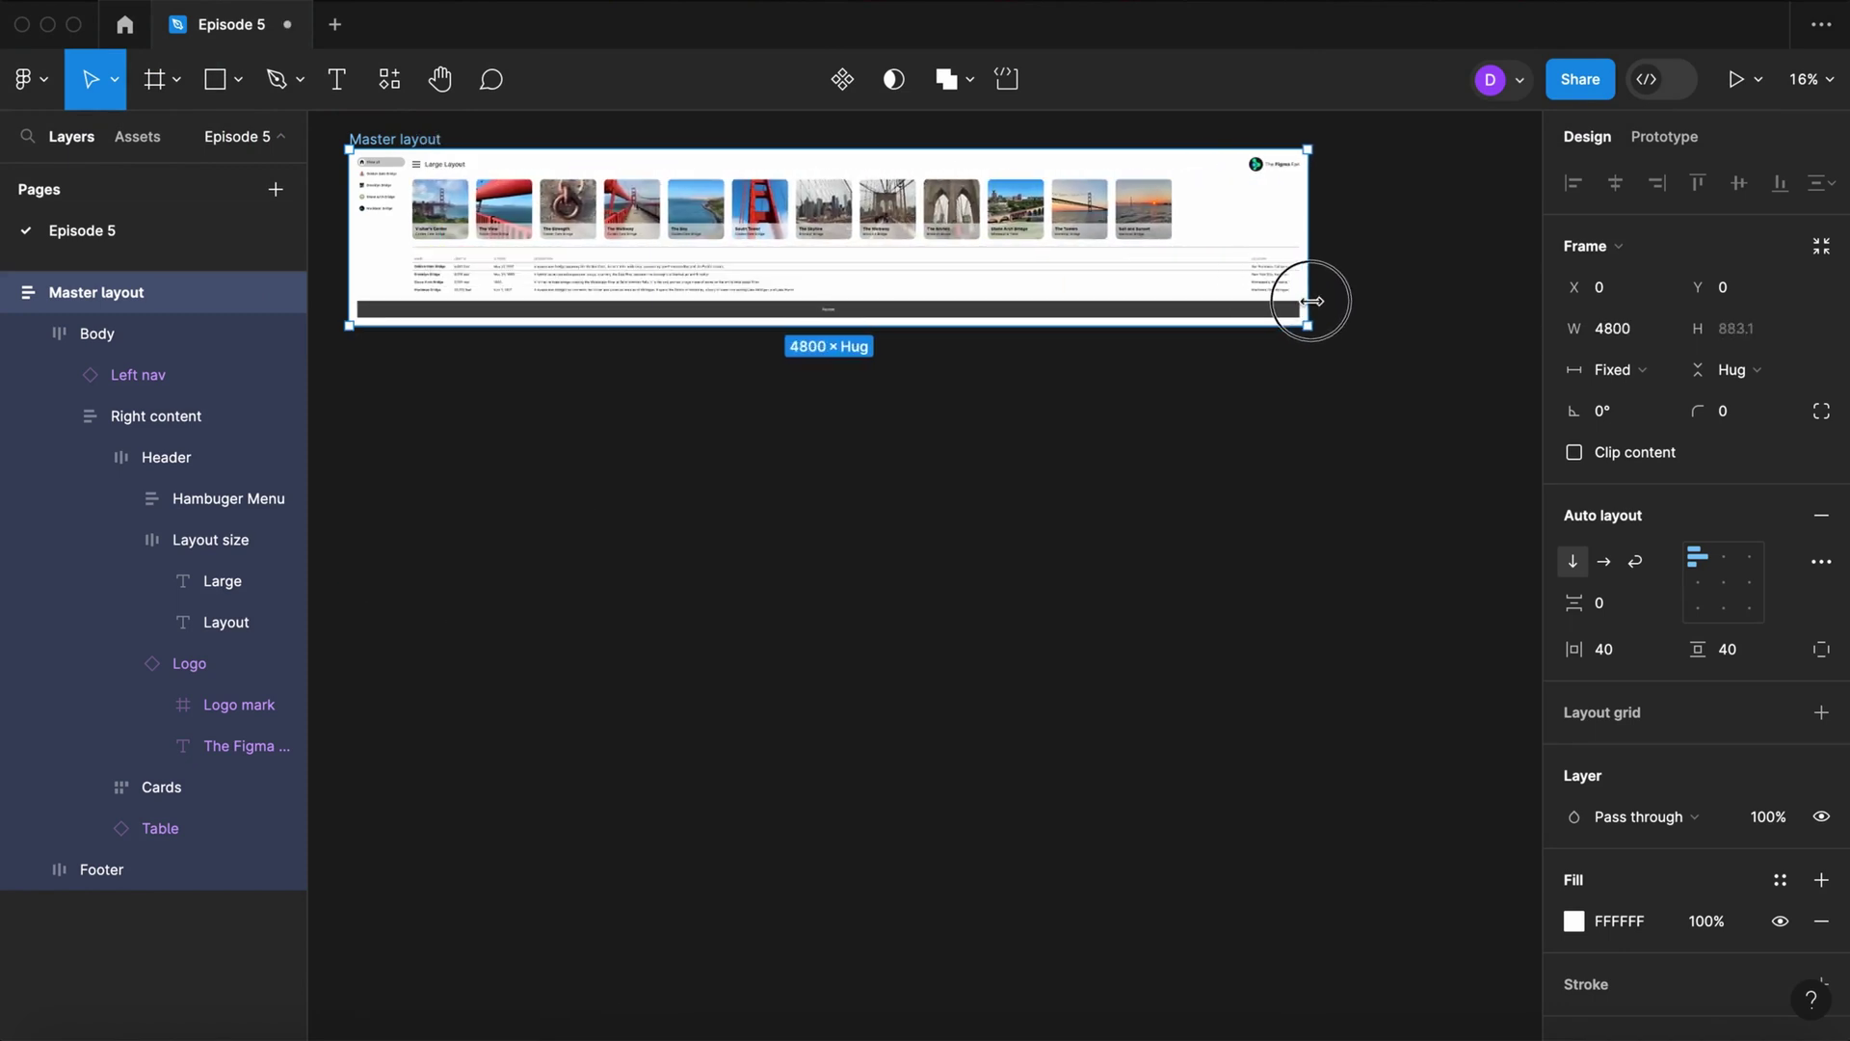
key("super+z")
key("Escape")
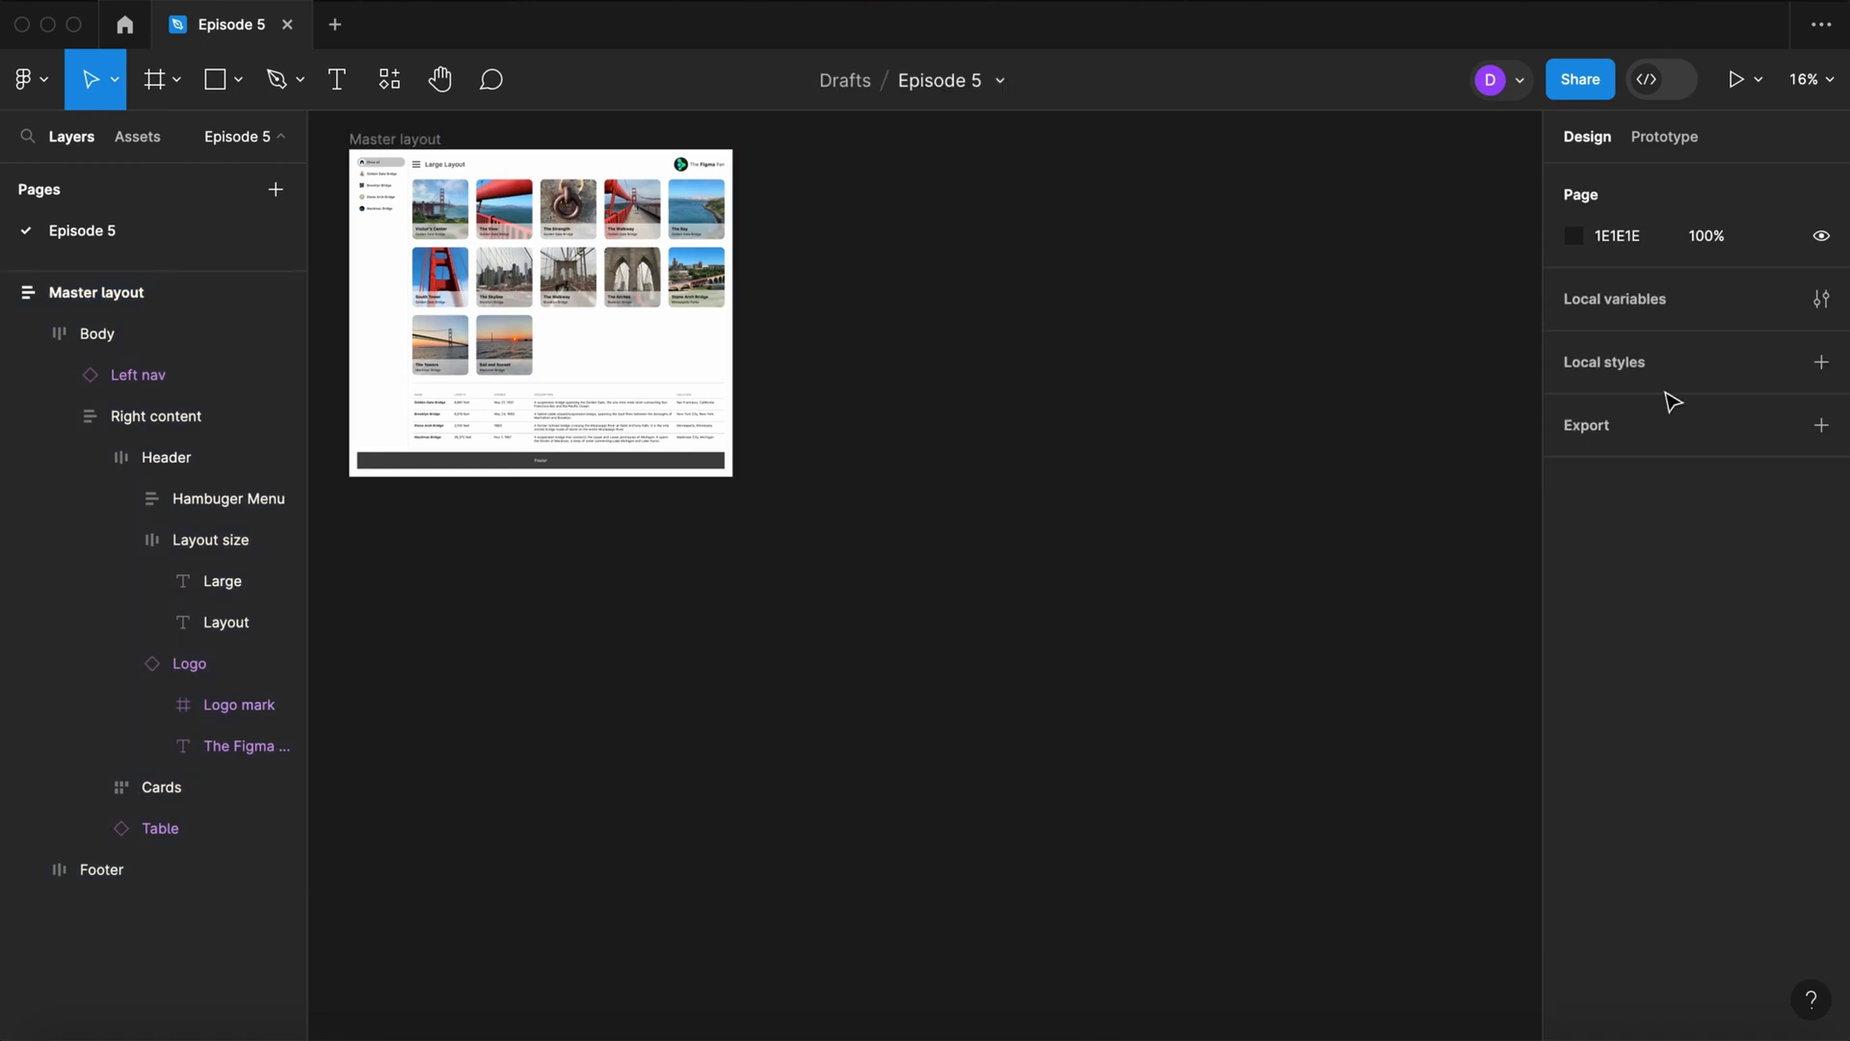
Step: Open the local variables and rename the collection as Breakpoints
left_click(1820, 299)
left_click(361, 157)
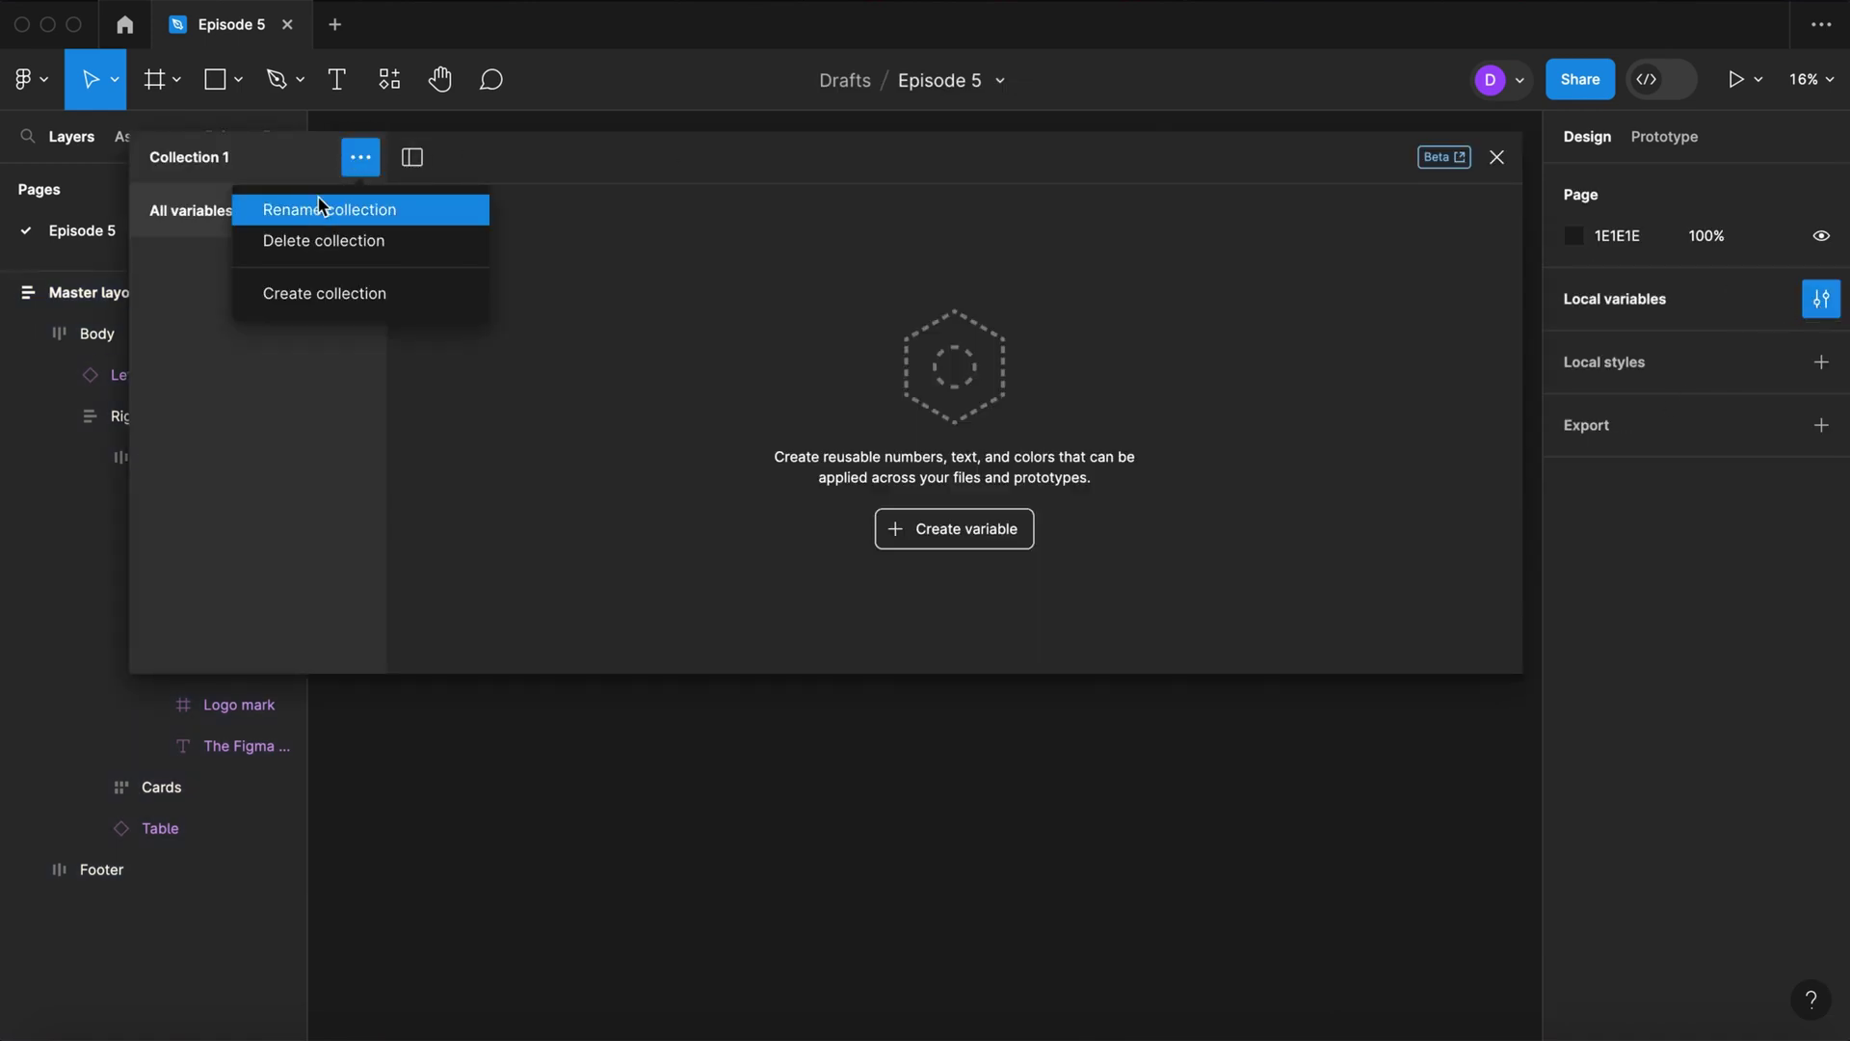
left_click(316, 208)
type("Breakpoints")
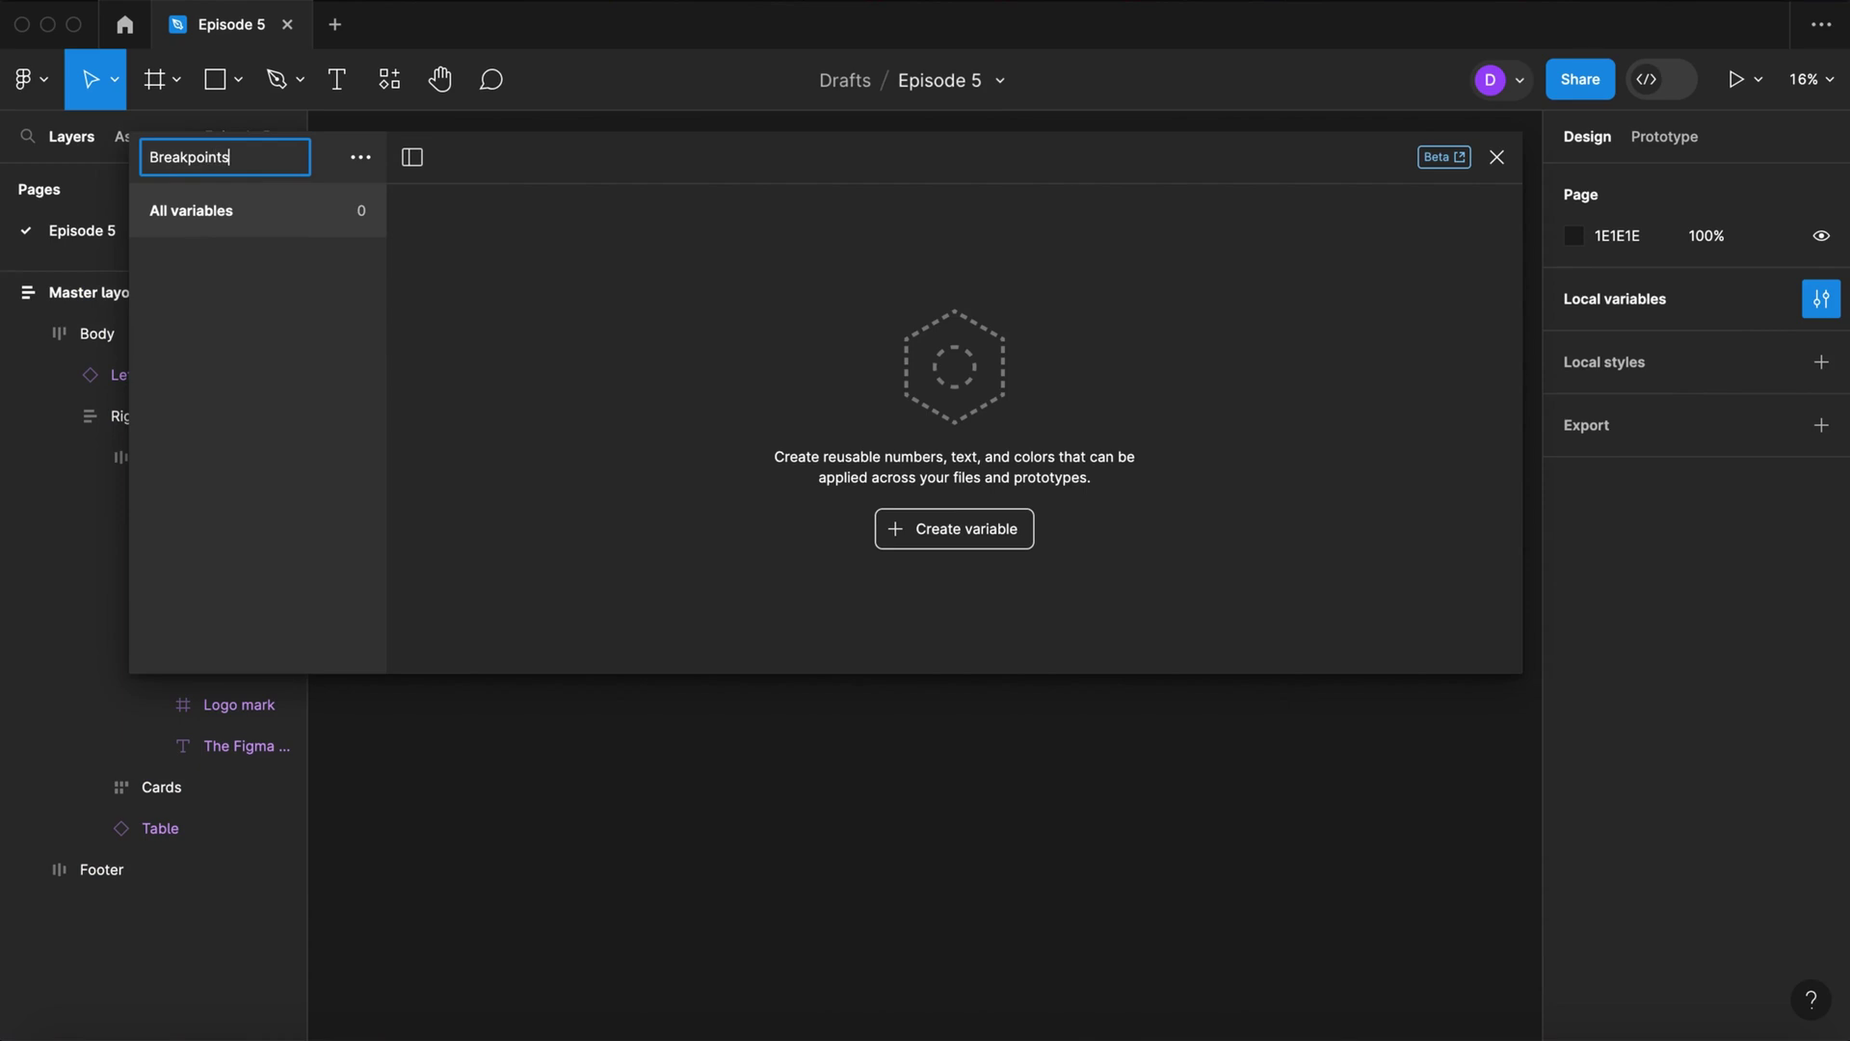
key("Return")
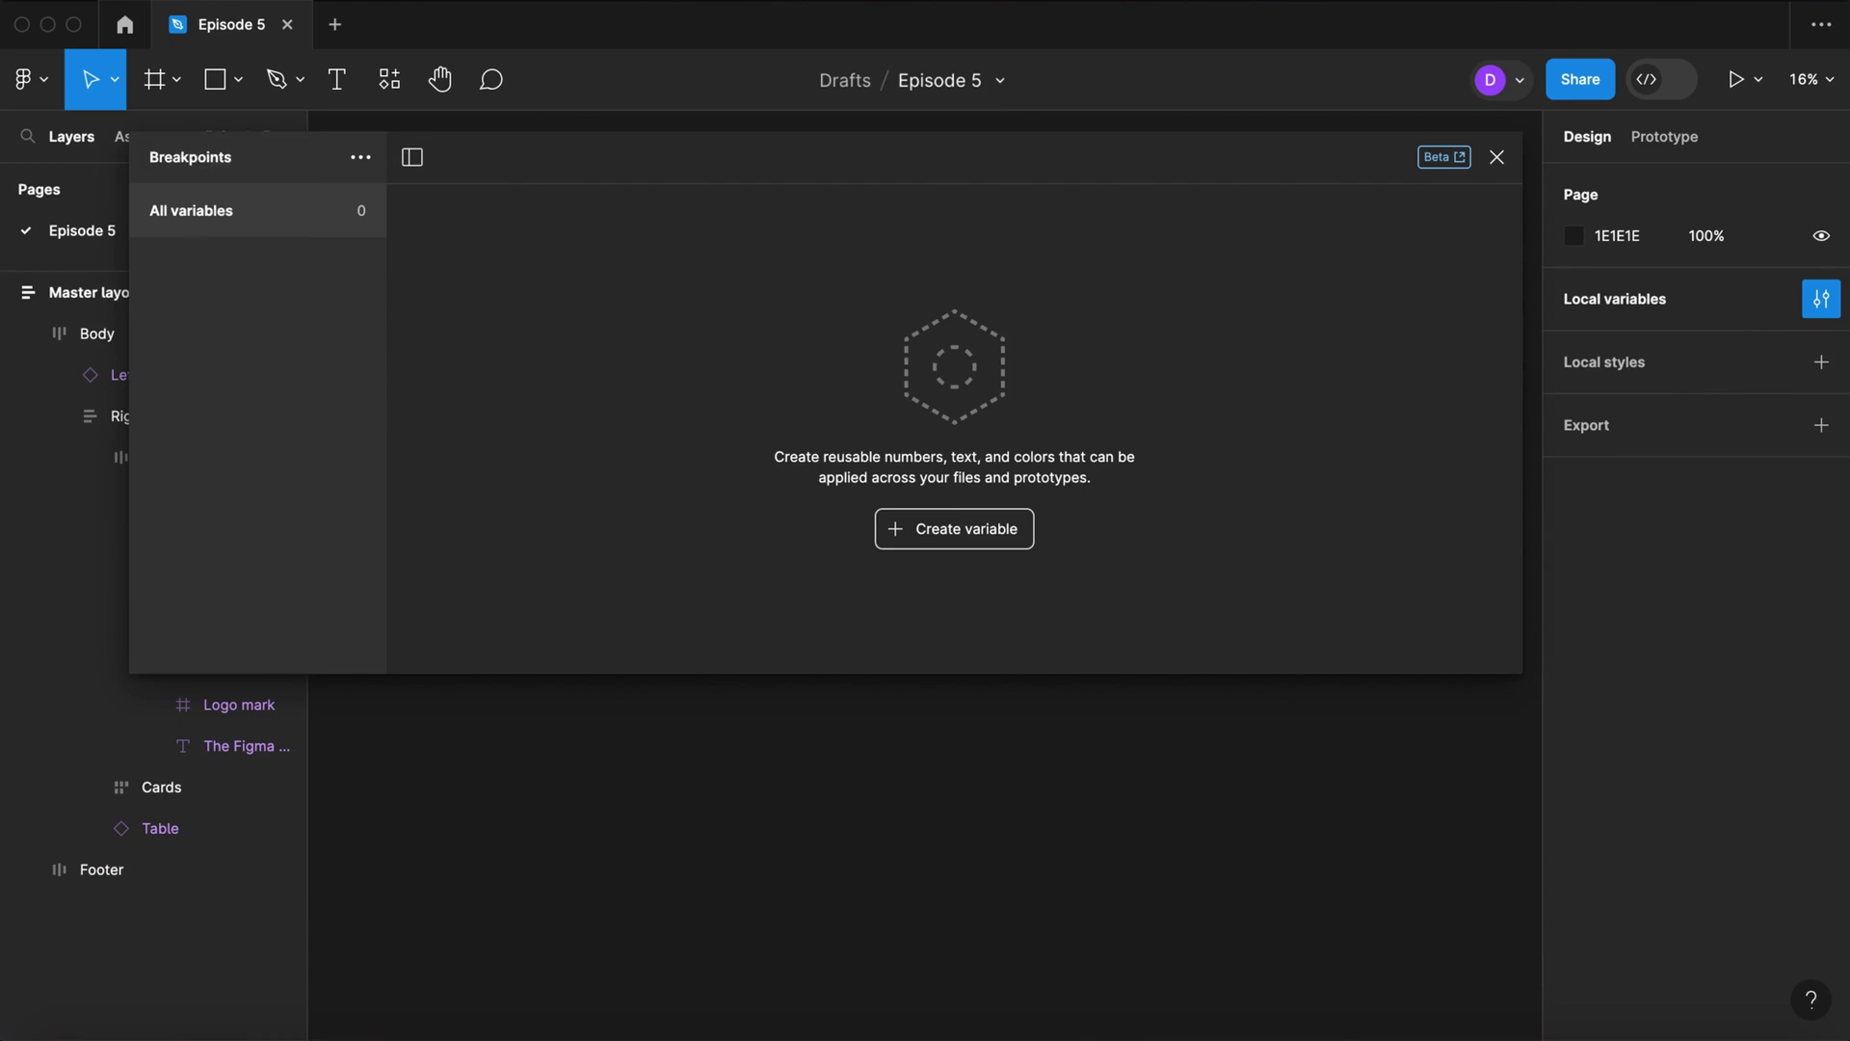
Step: Create a number variable named max-width in the Breakpoints collection with a value of 1920
left_click(922, 525)
left_click(916, 613)
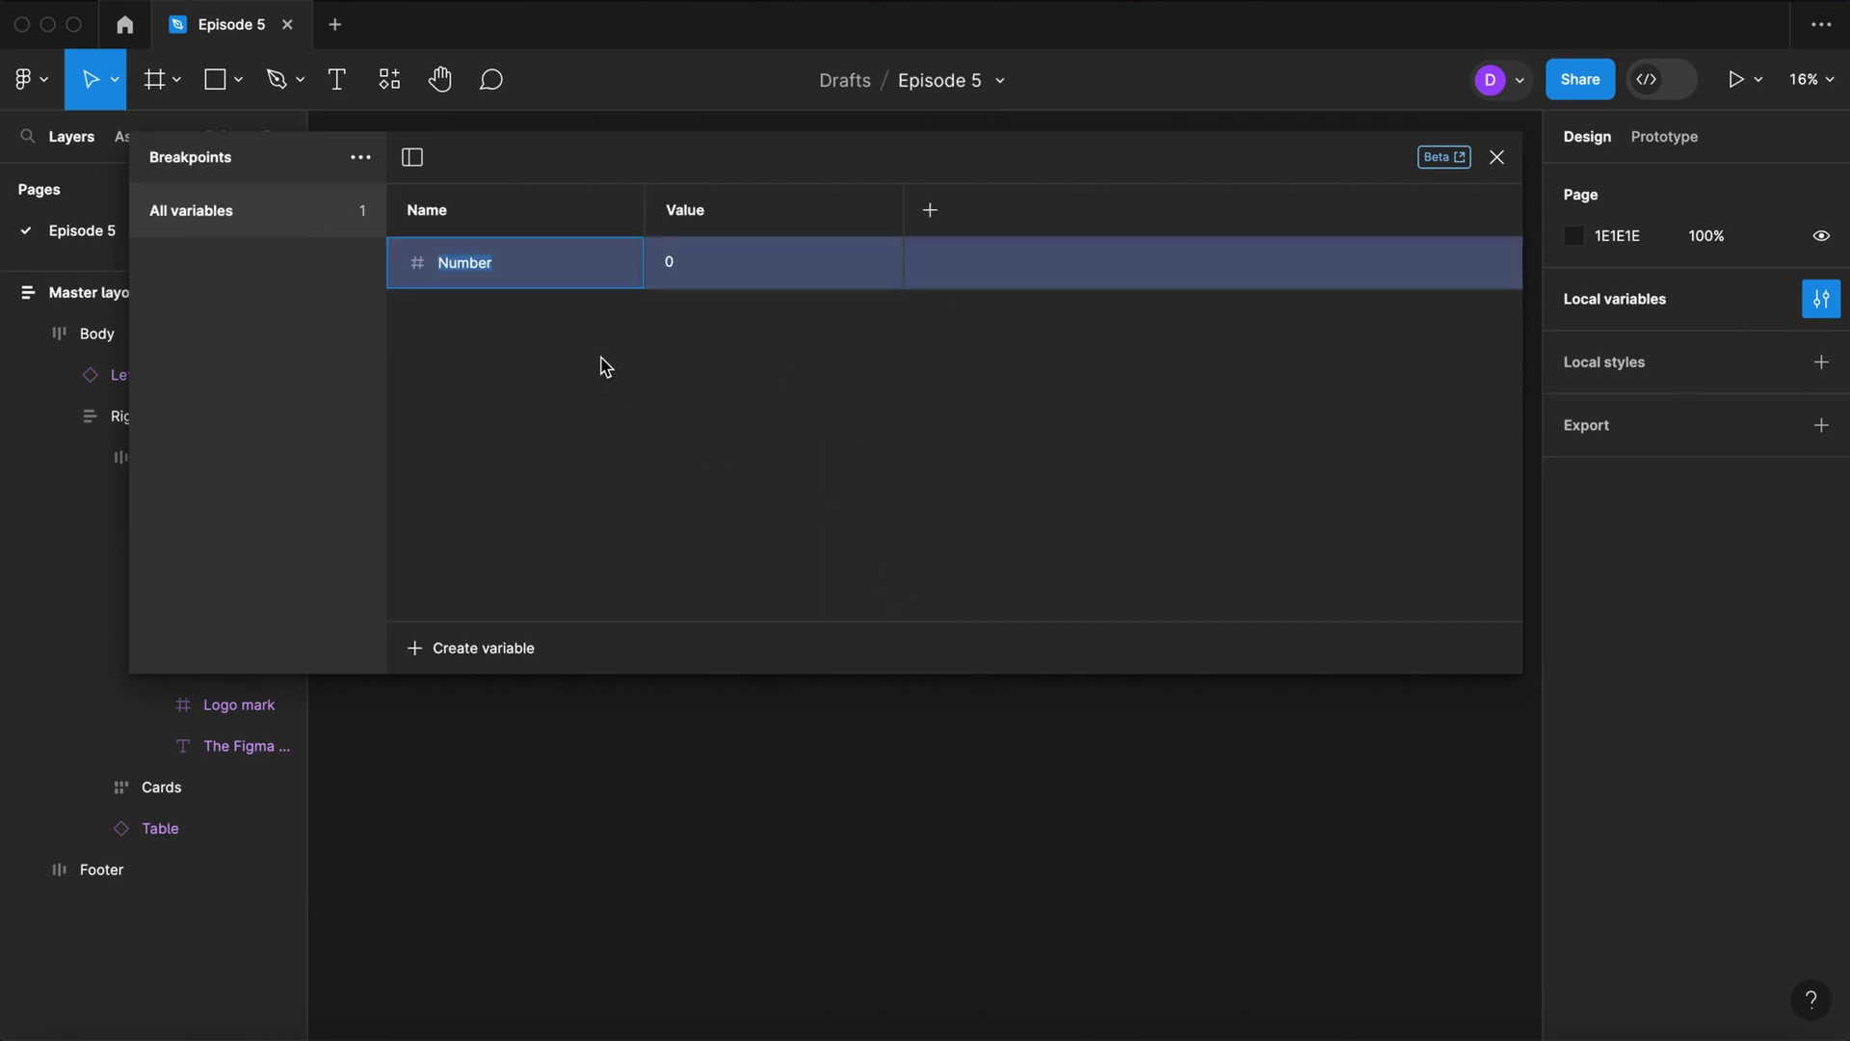
type("max-width")
key("Return")
left_click(677, 273)
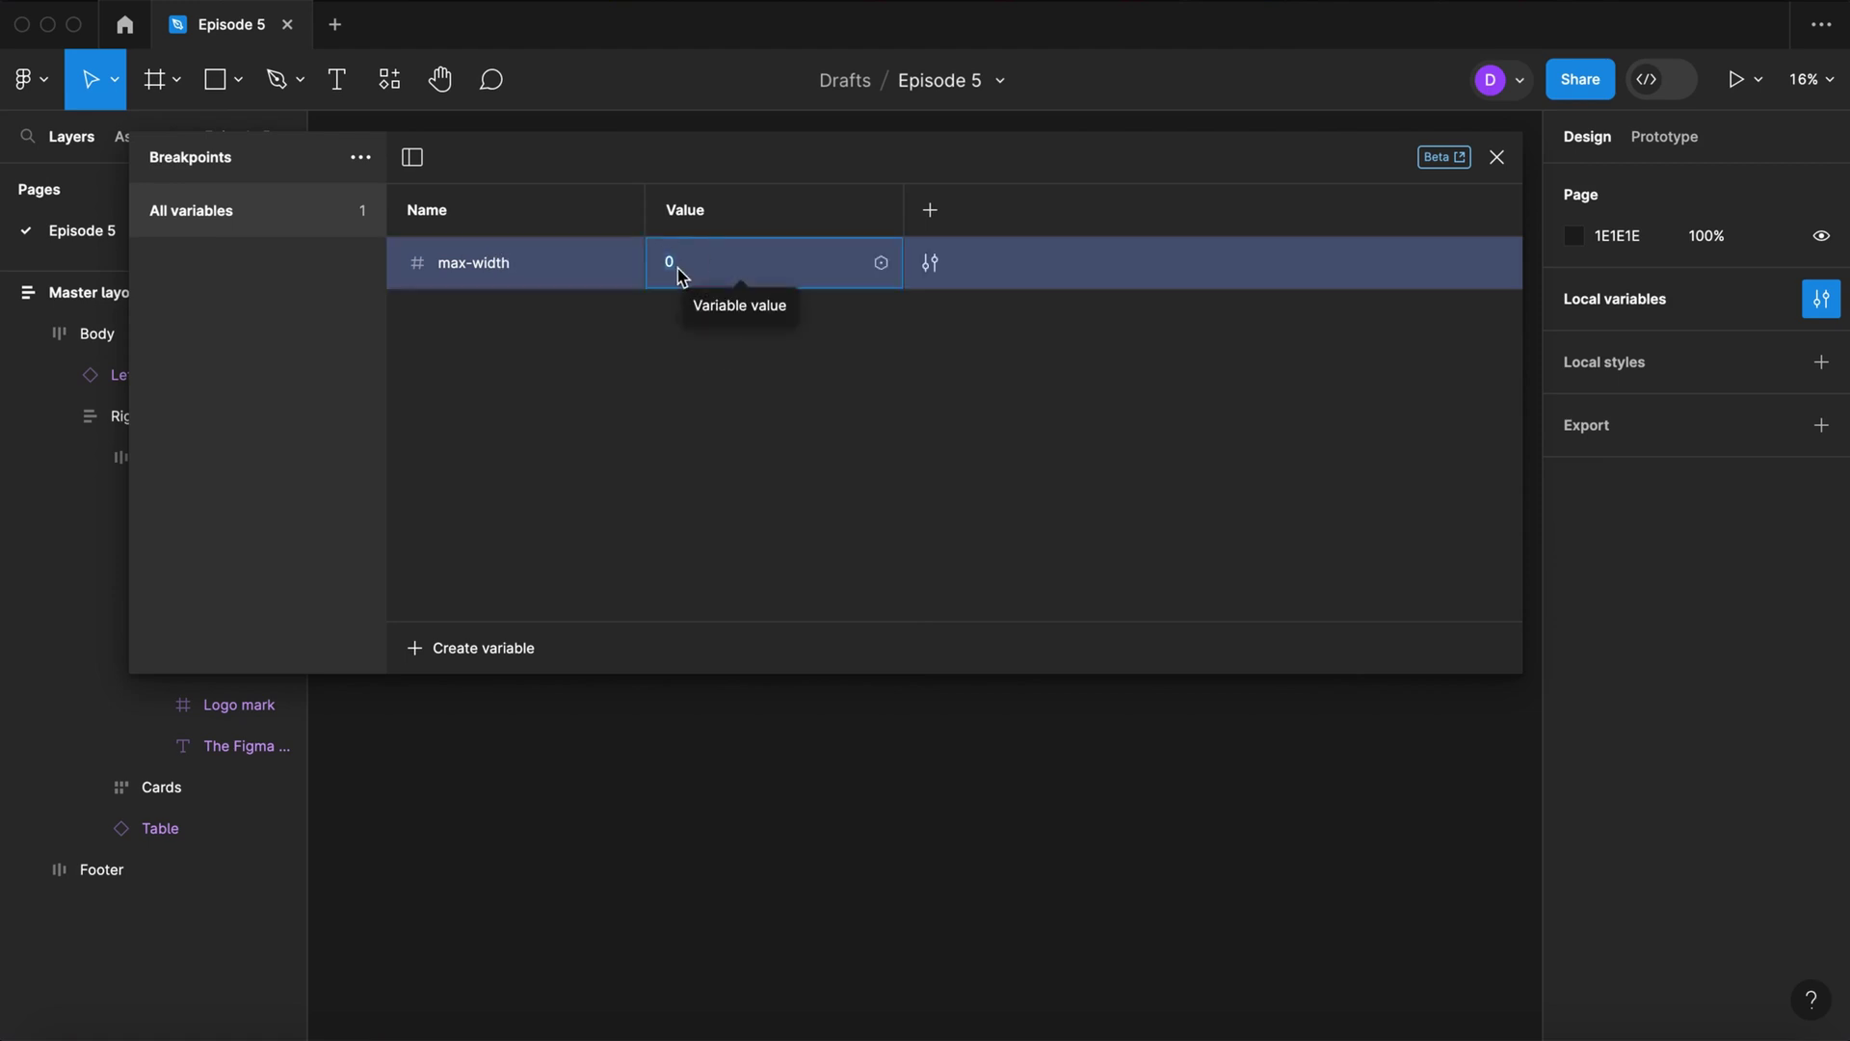
type("1920")
key("Return")
Step: Add two modes to the collection and set their max-width values to 1199 and 699
left_click(930, 209)
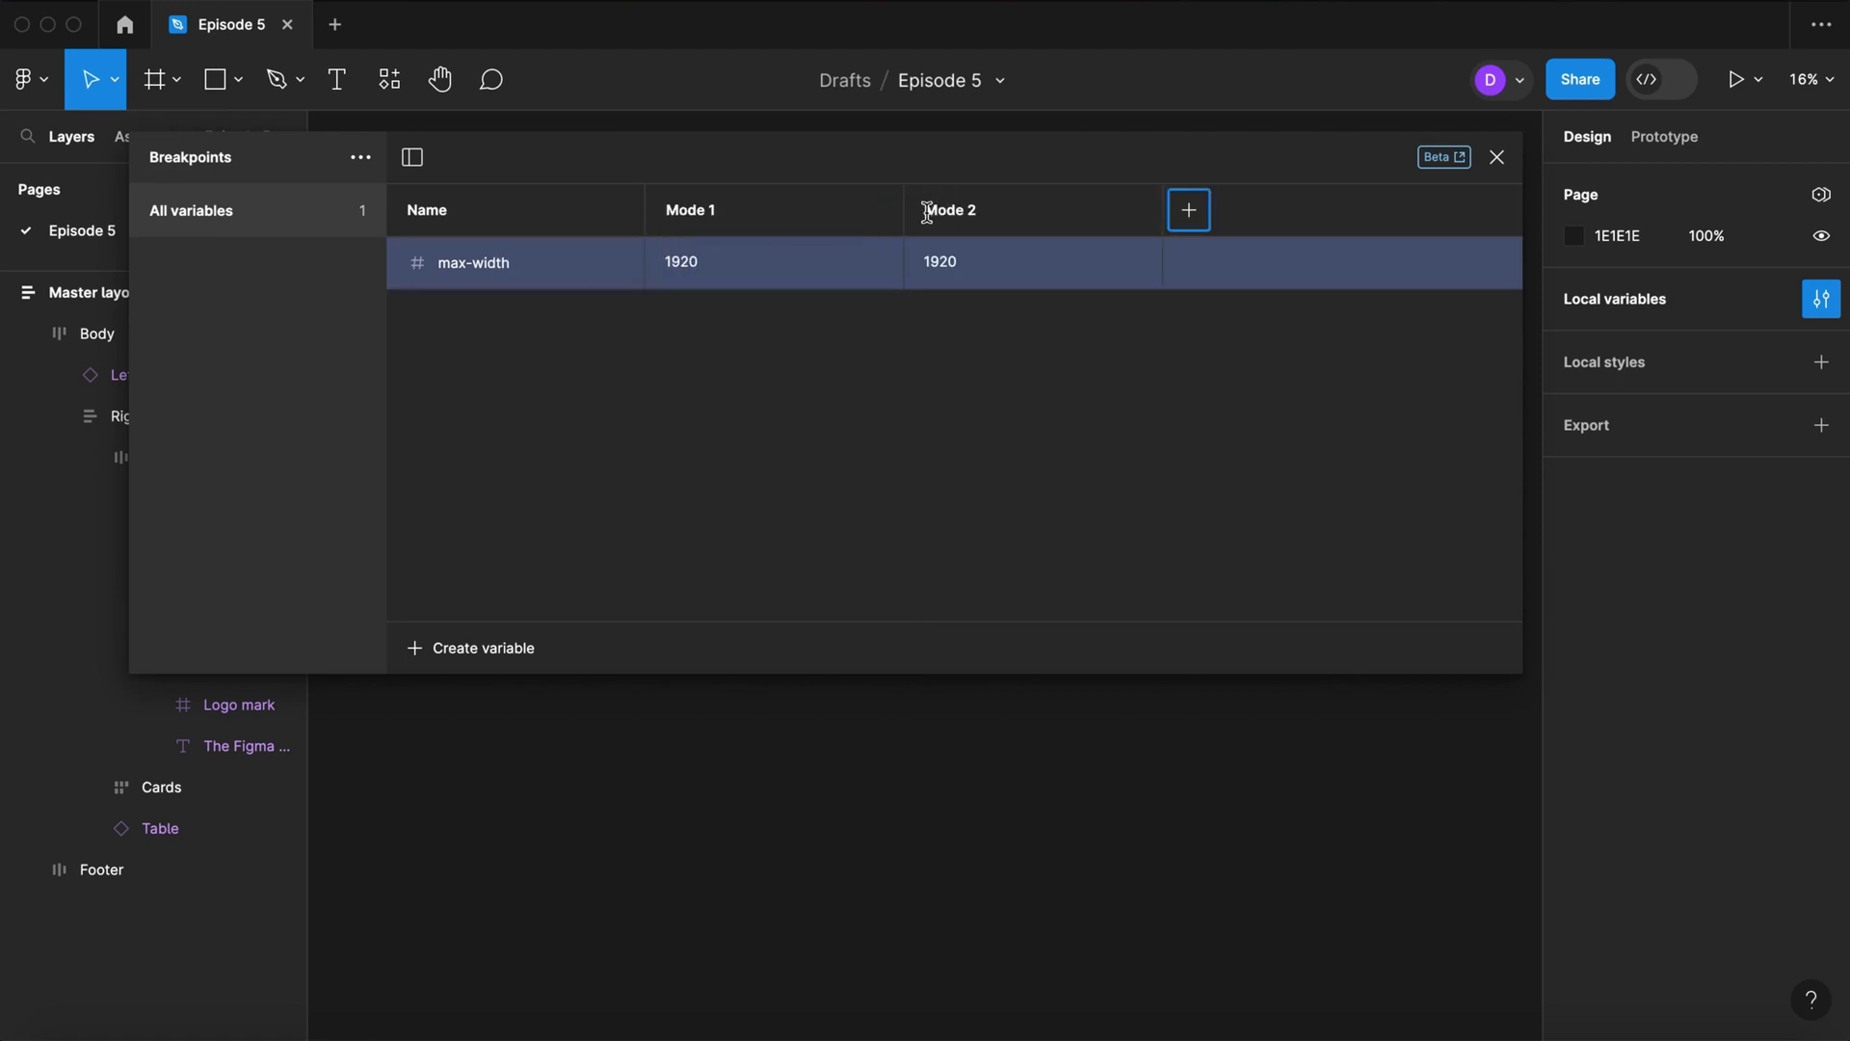
left_click(958, 272)
type("11")
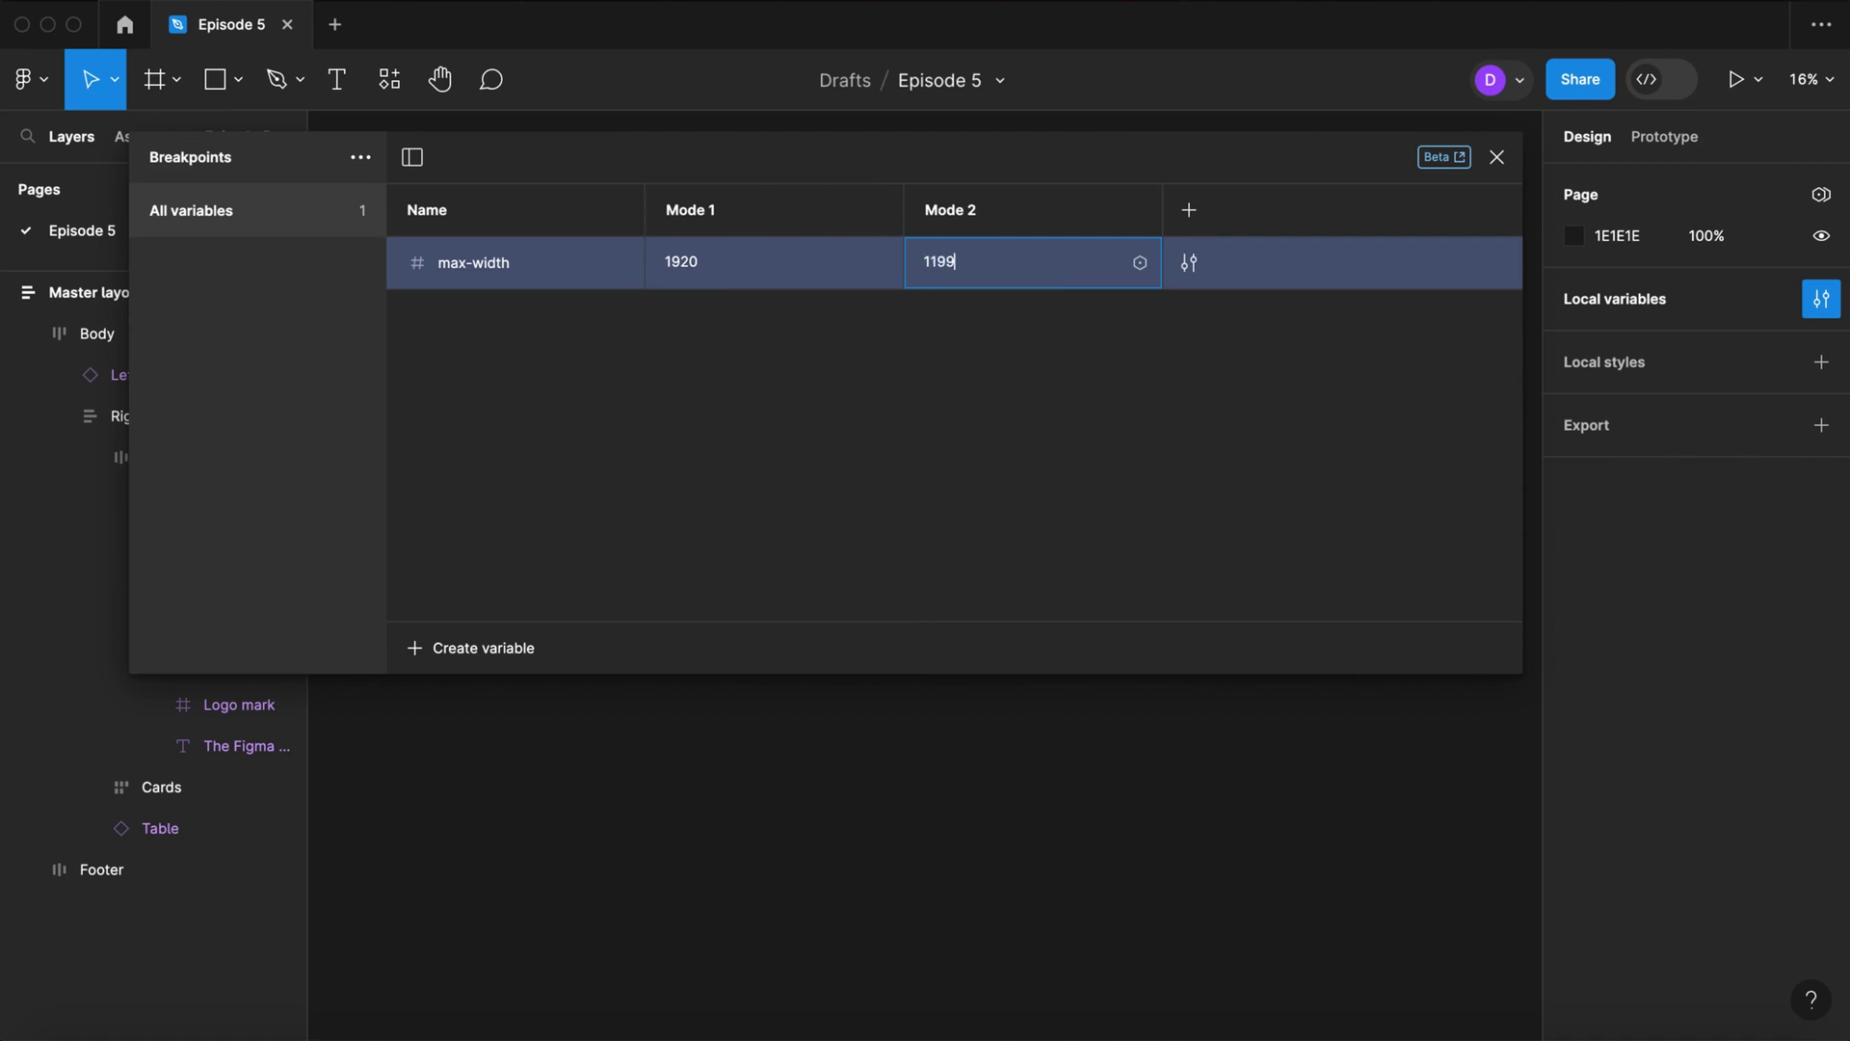
type("99")
key("Return")
left_click(1189, 209)
left_click(1211, 270)
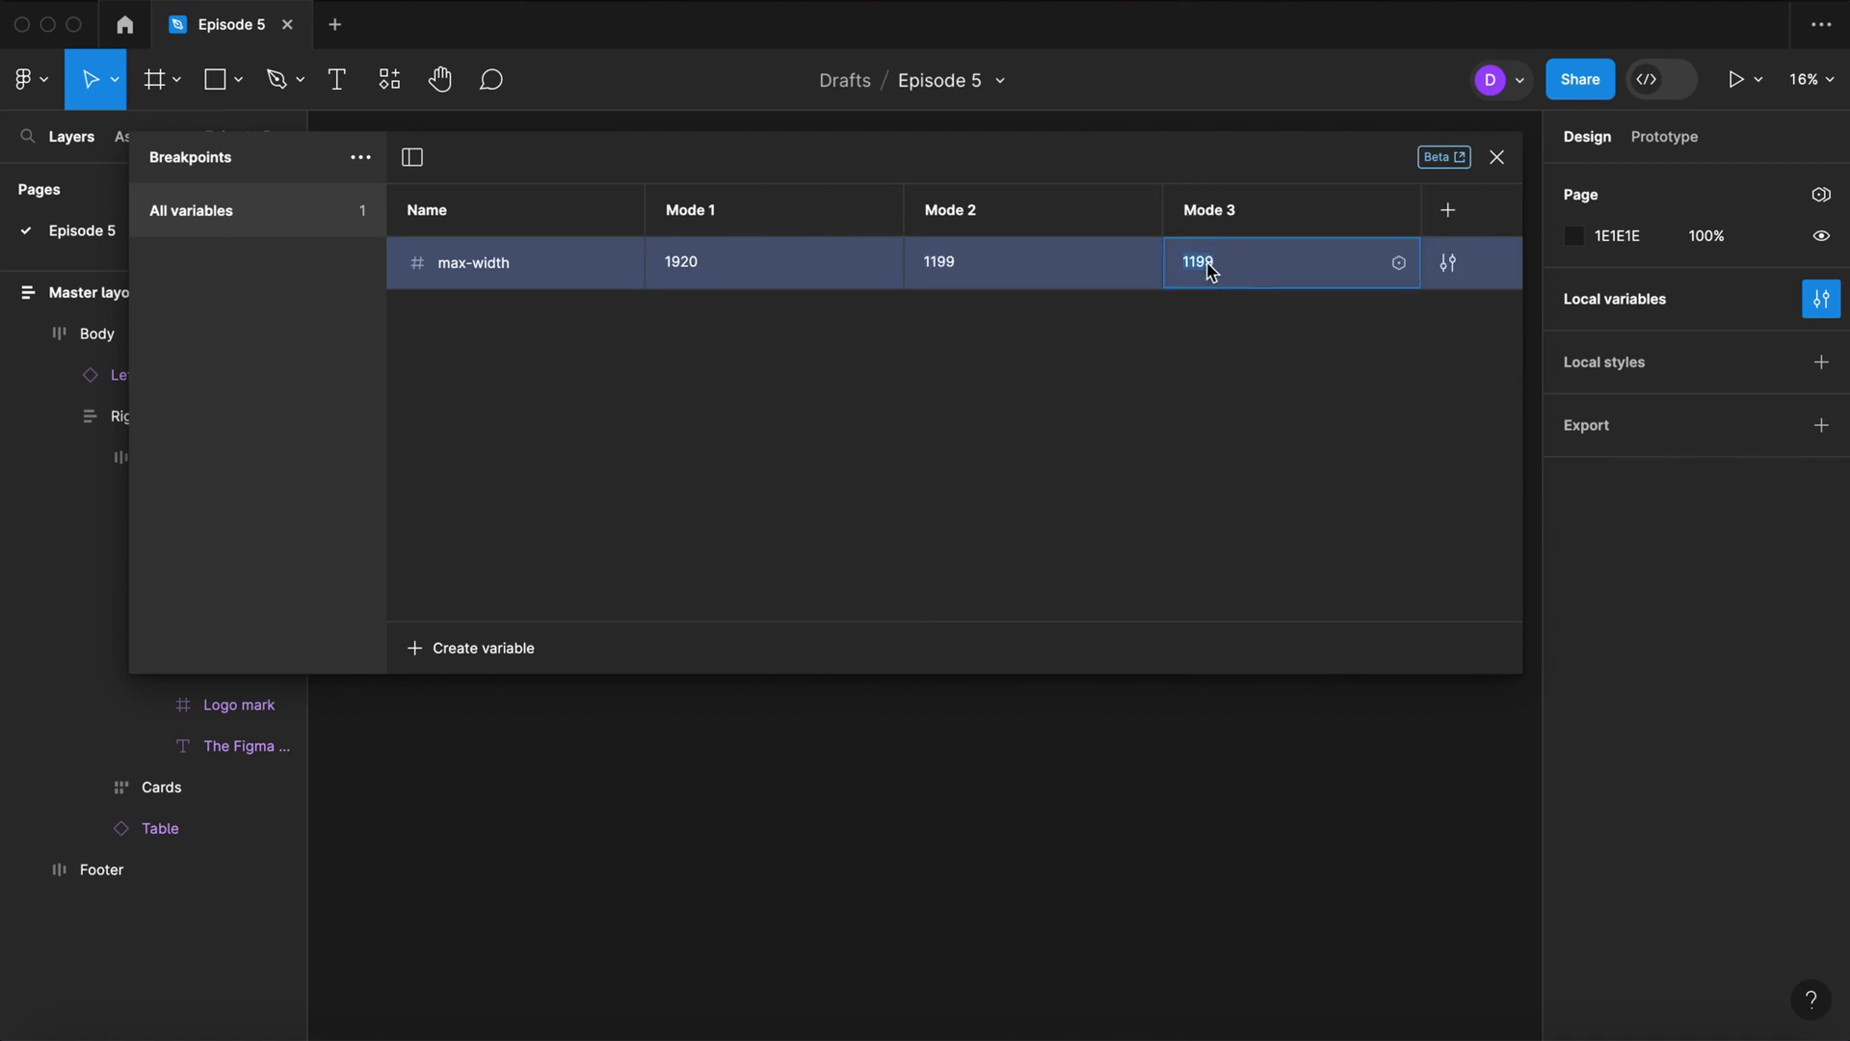
type("6")
key("Return")
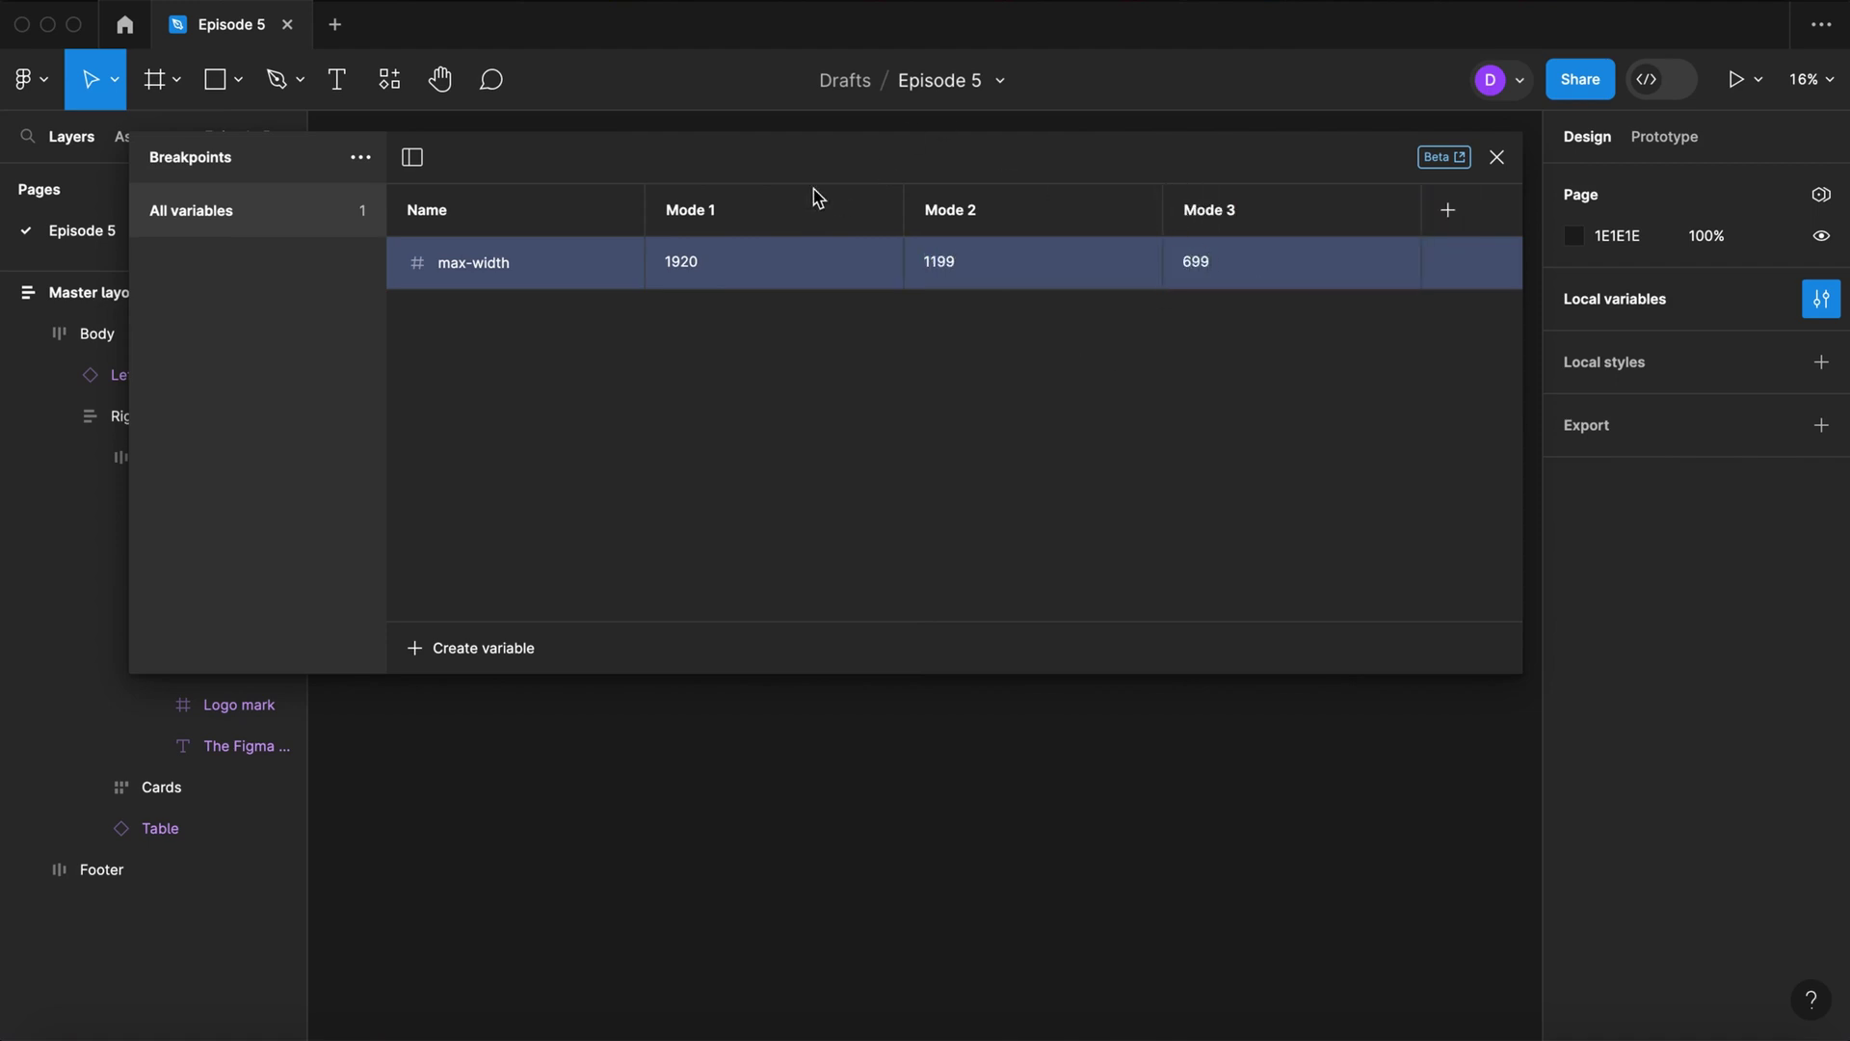
Step: Rename the three modes as Large, Medium and Small, in that order
double_click(697, 210)
type("Larg")
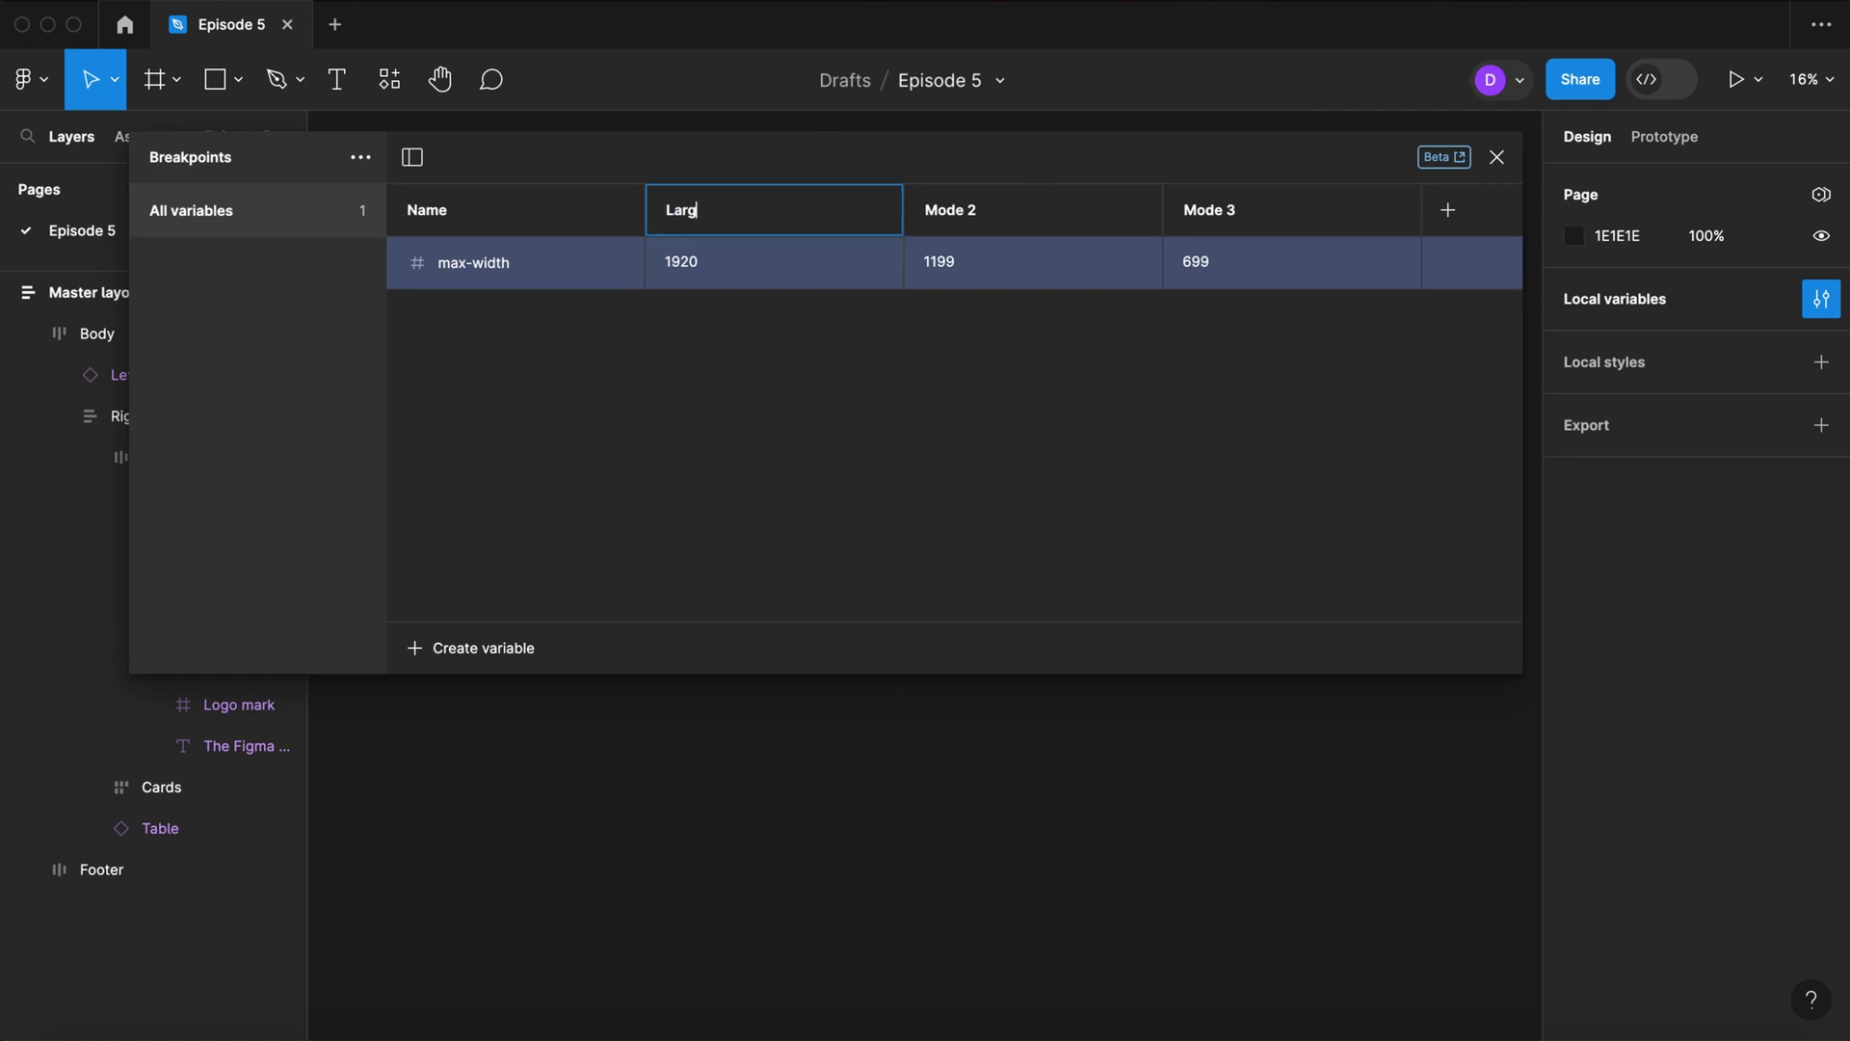
type("e")
double_click(965, 211)
type("Me")
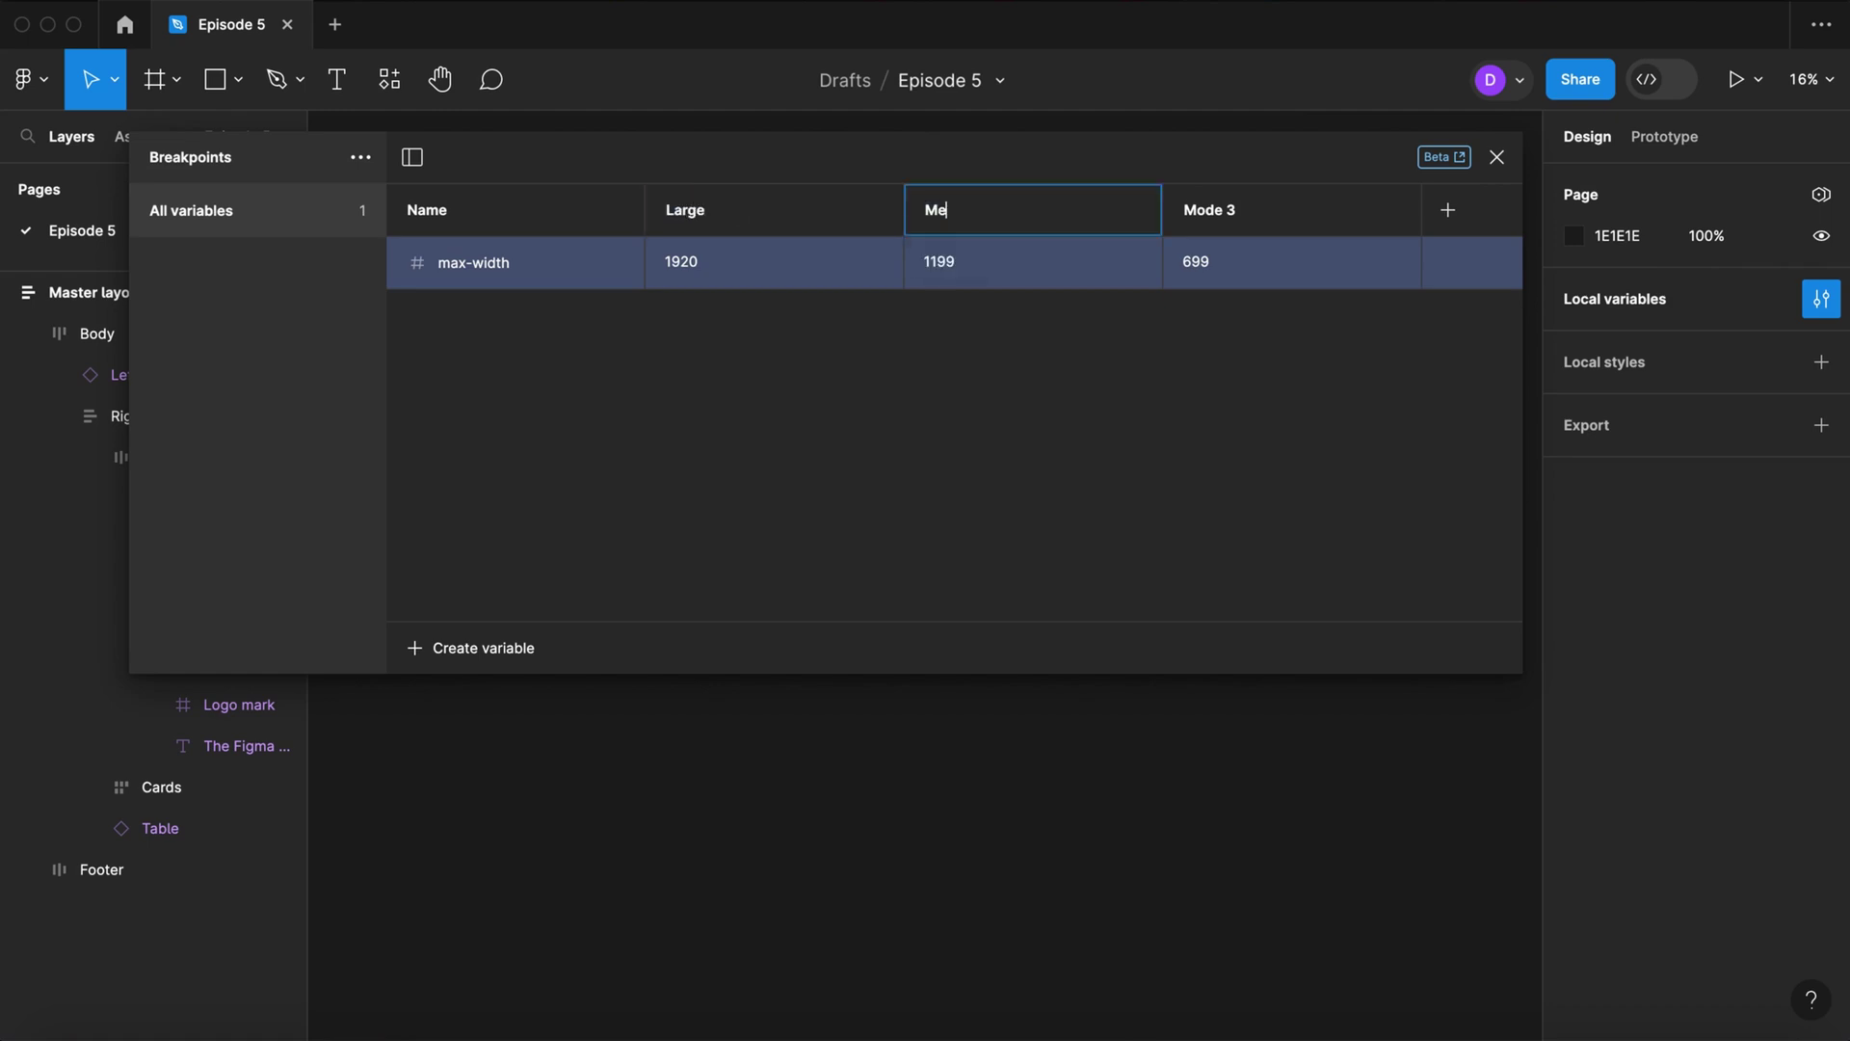
double_click(1214, 209)
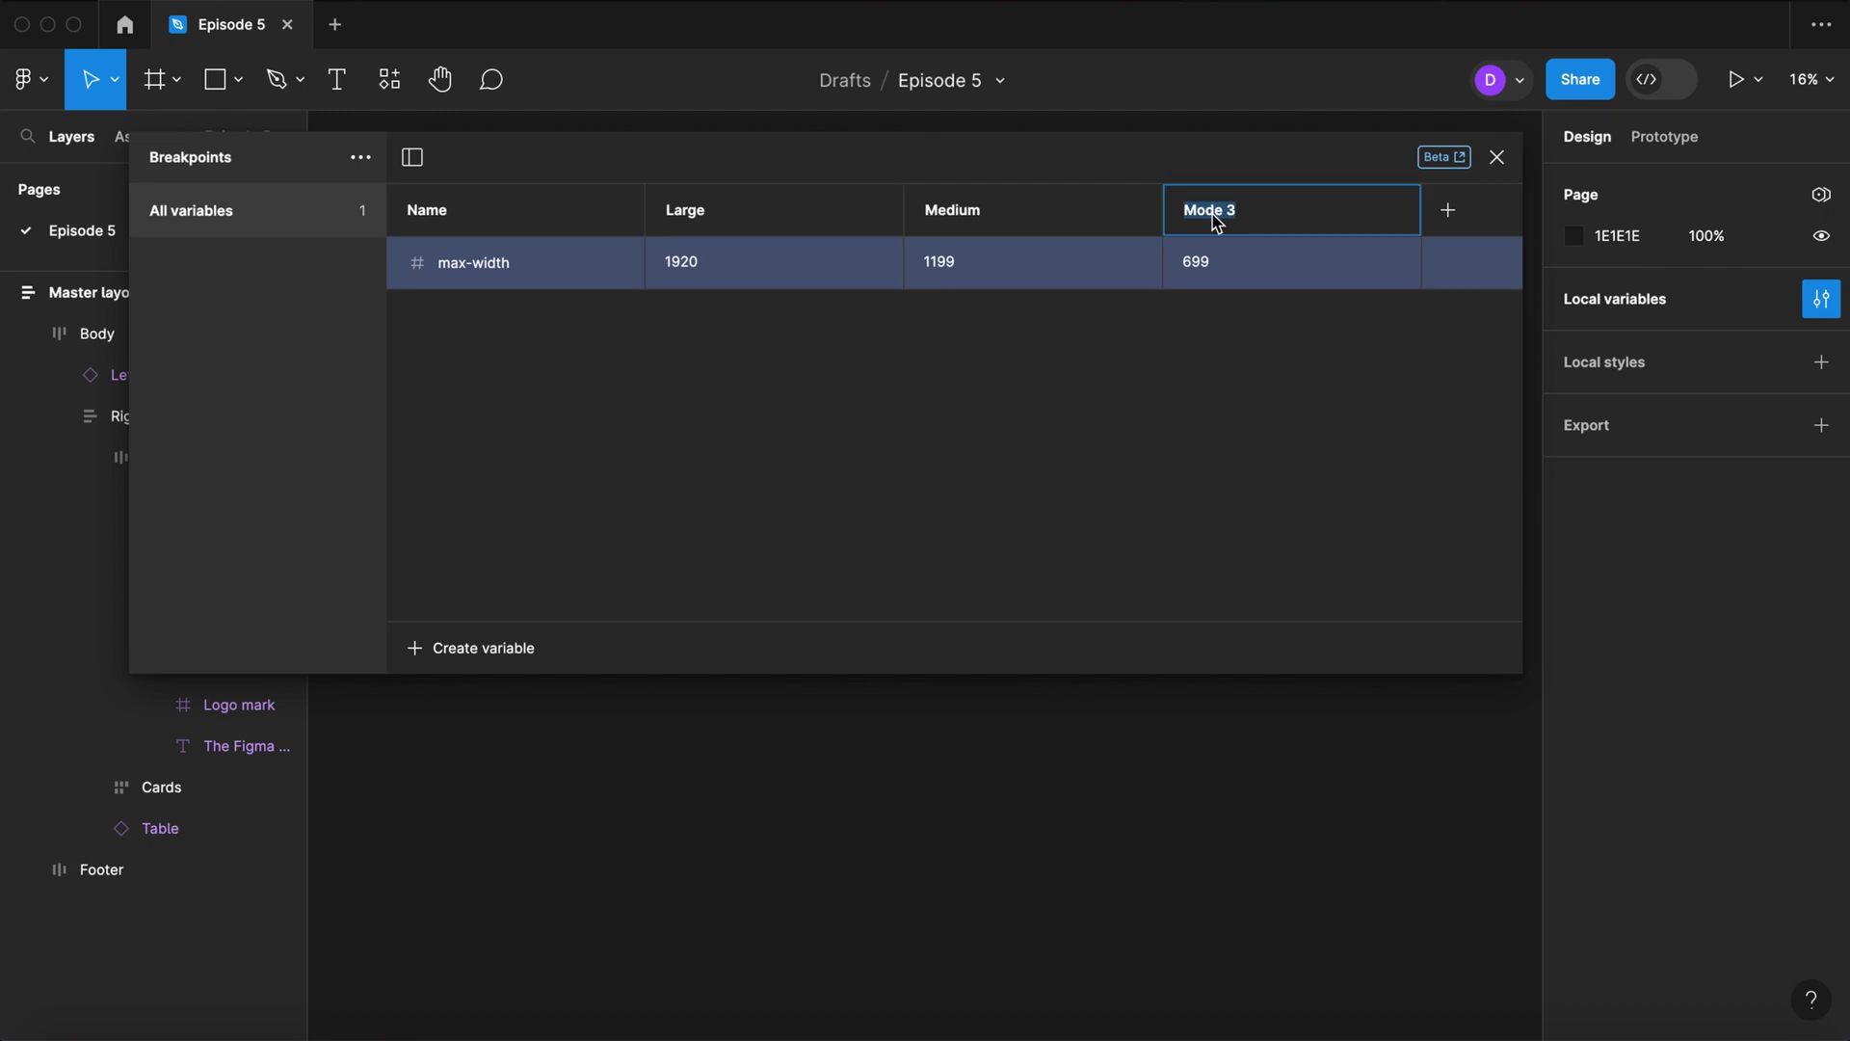
type("Small")
left_click(806, 416)
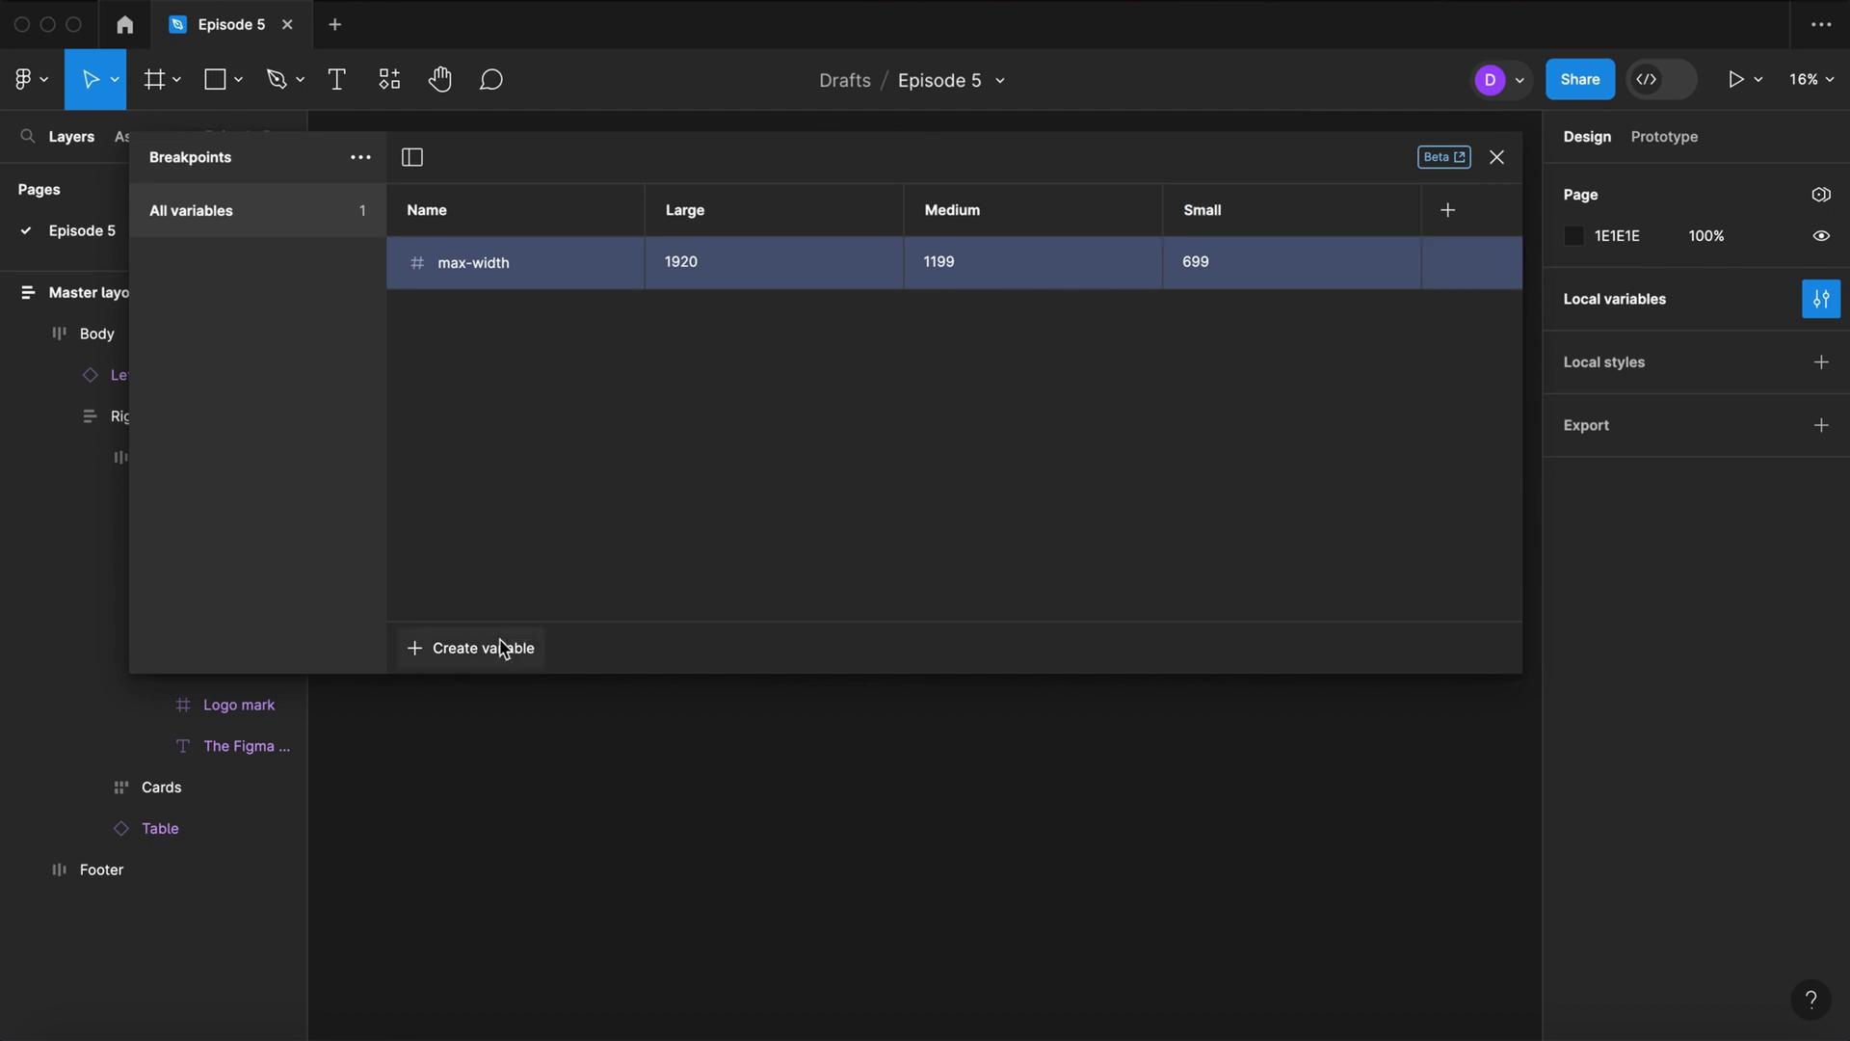
Step: Create a number variable min-width with values 1200 for Large, 700 for Medium and 320 for Small, and close the variables
left_click(498, 653)
left_click(465, 730)
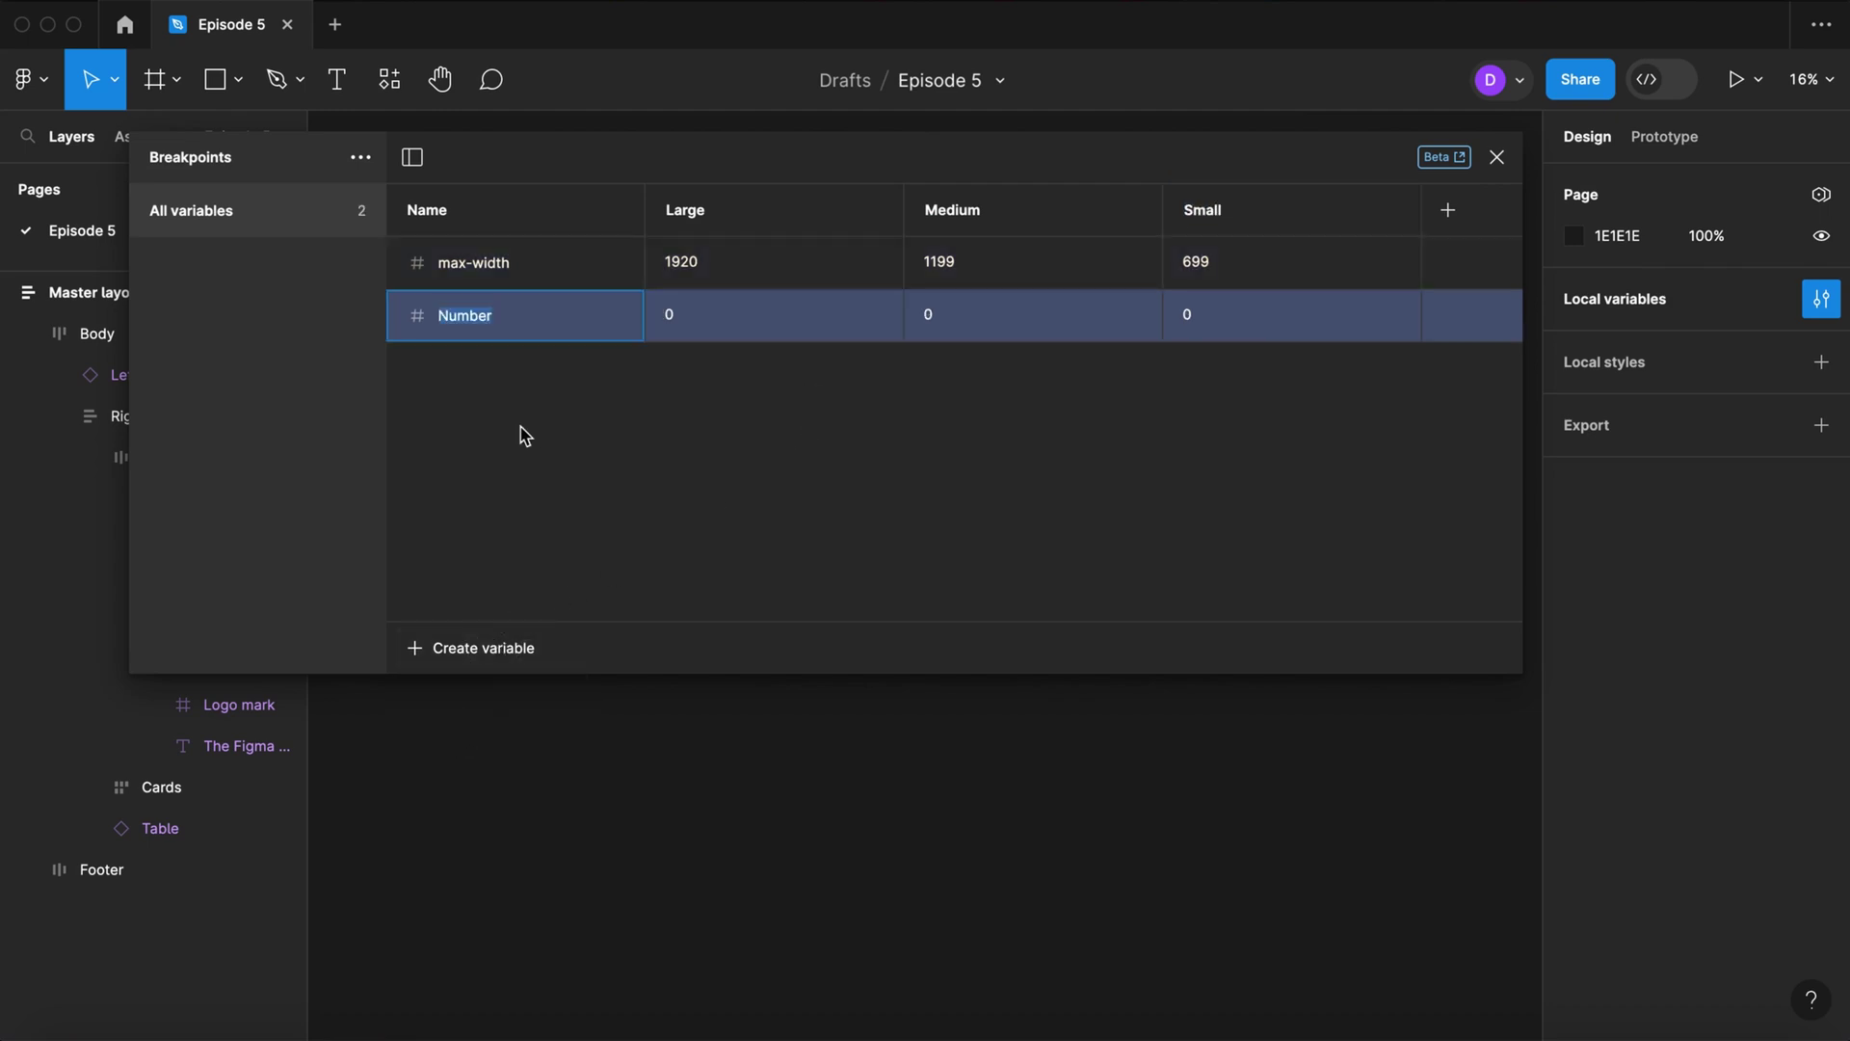
type("min-width")
key("Return")
left_click(676, 313)
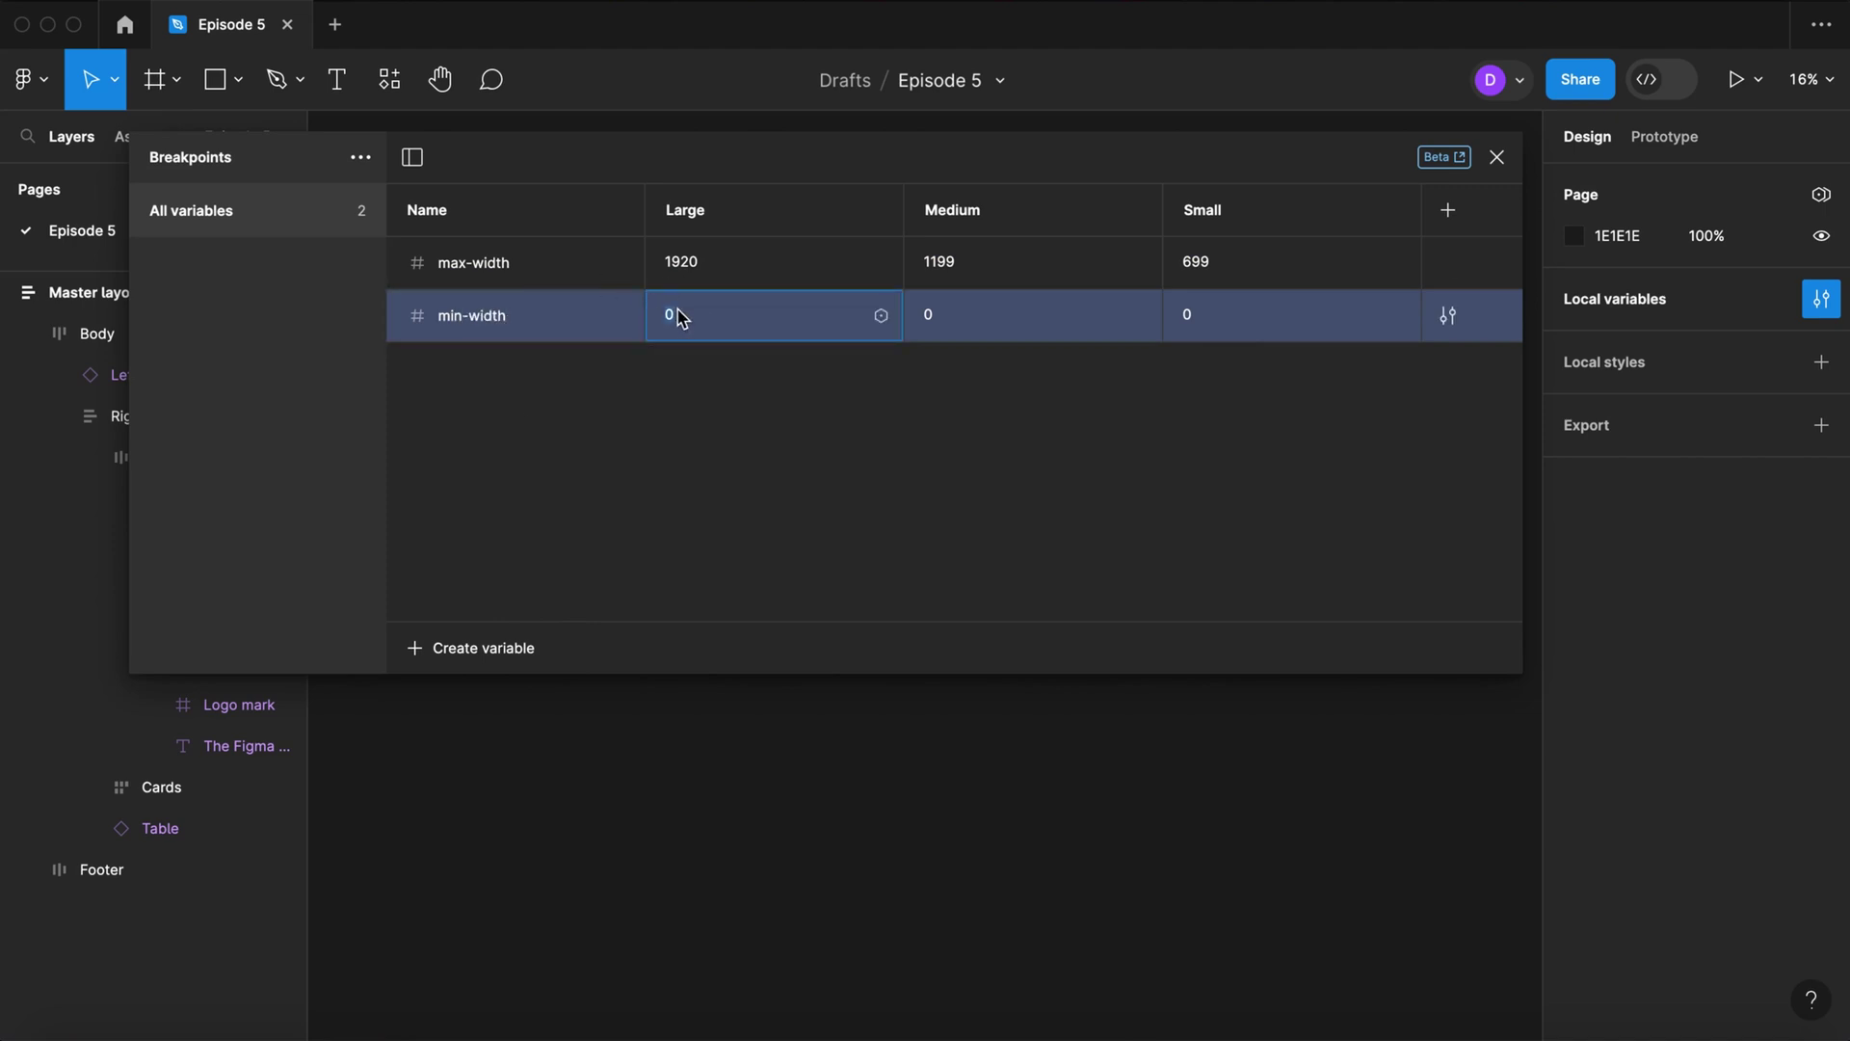
type("1200")
key("Tab")
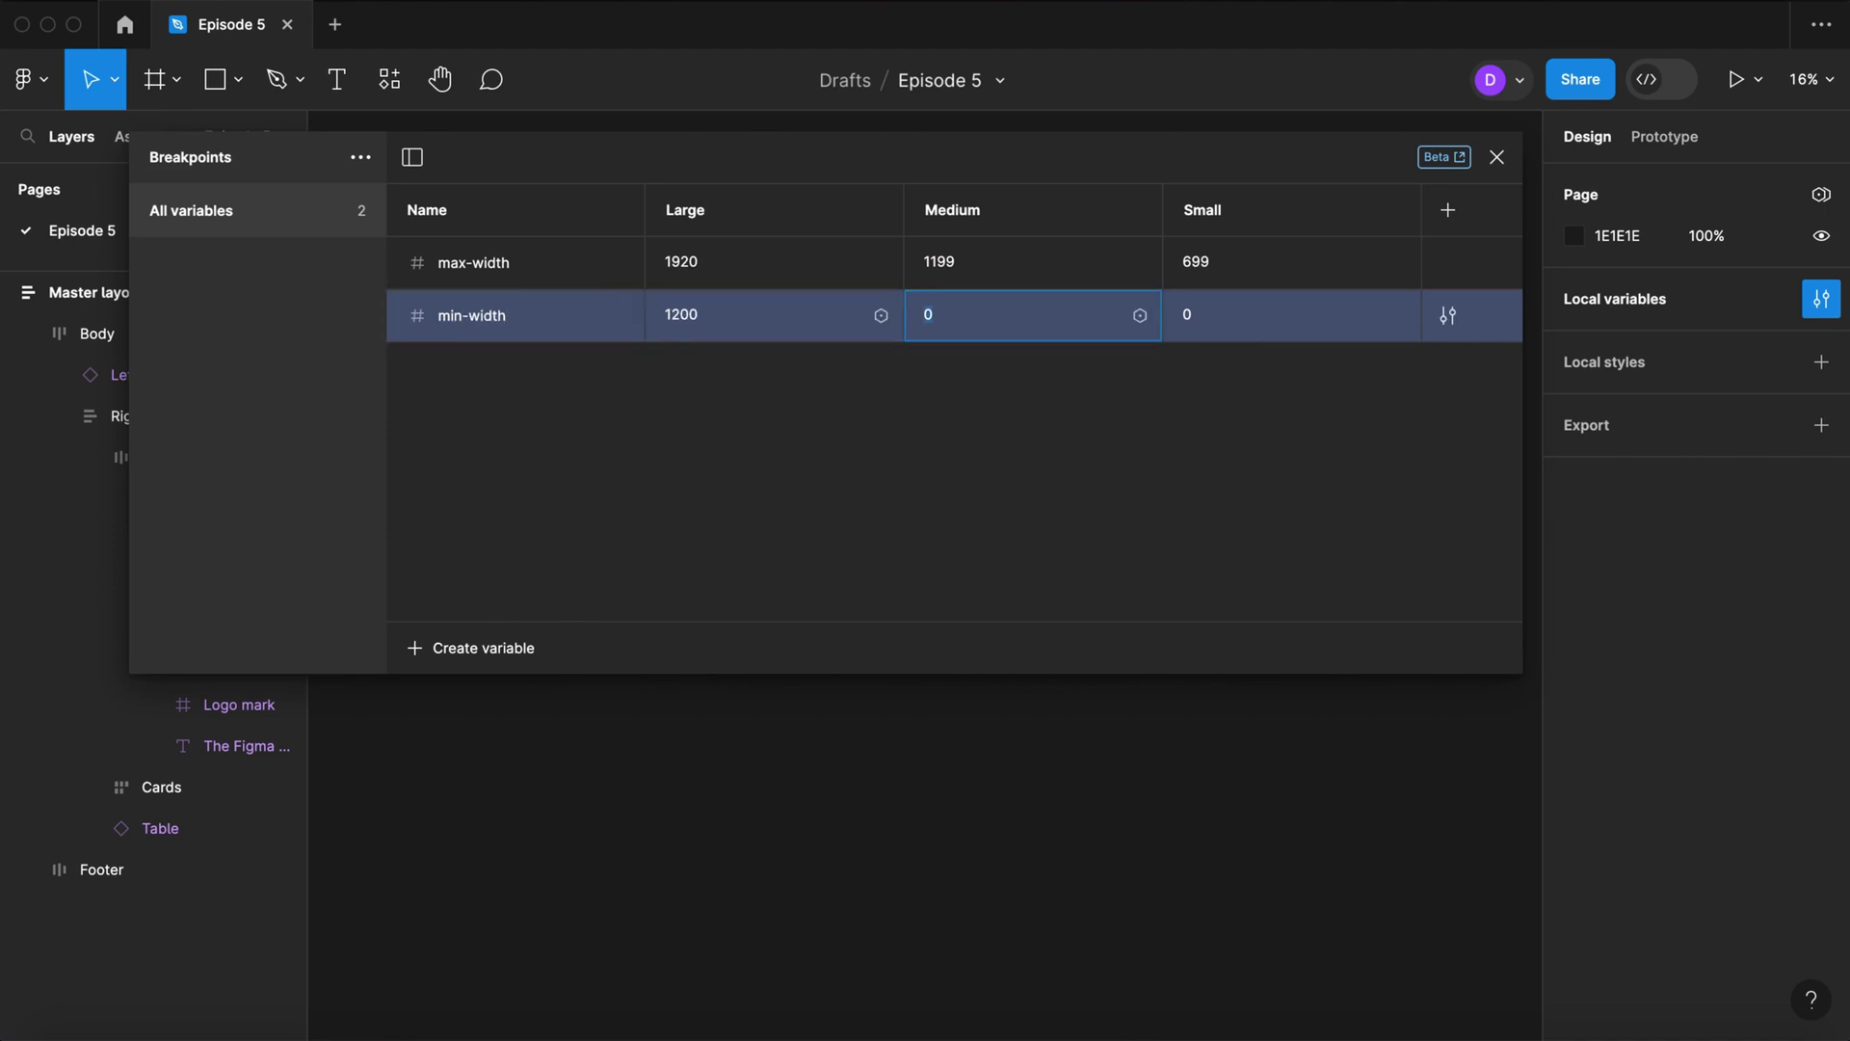
key("Tab")
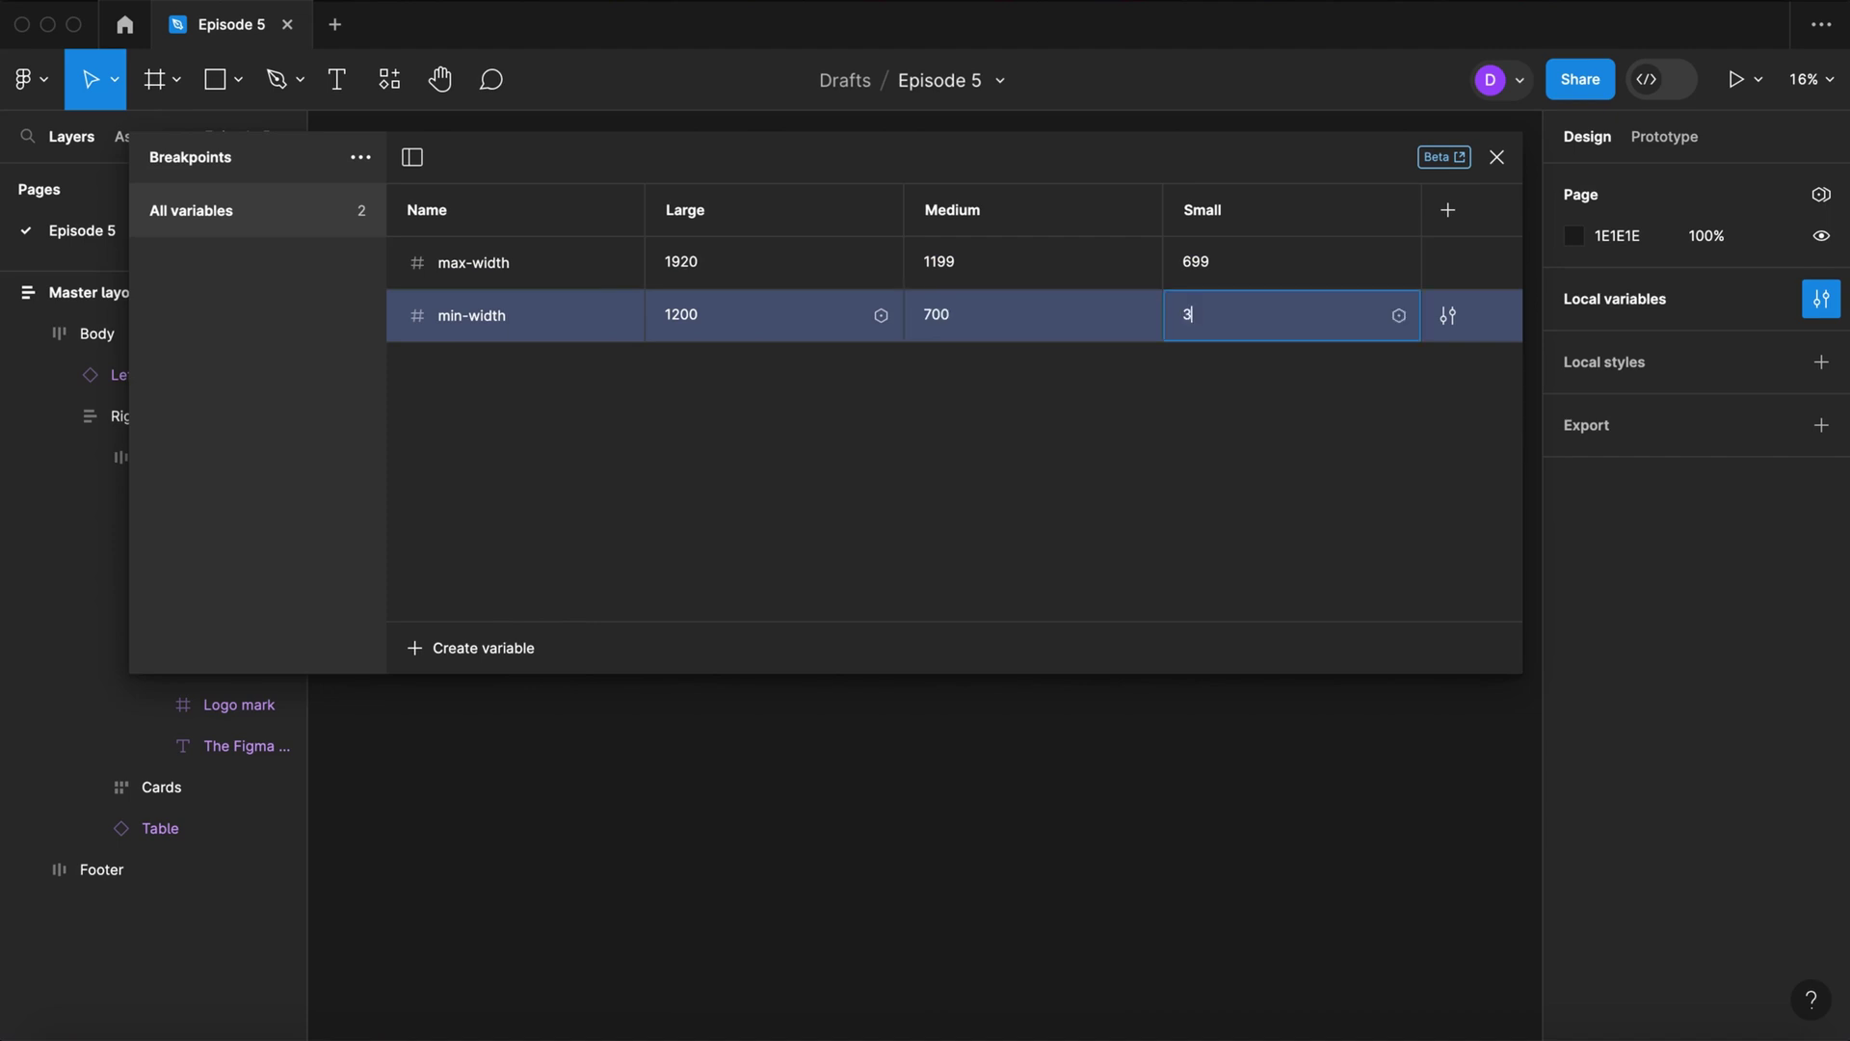
type("320")
key("Return")
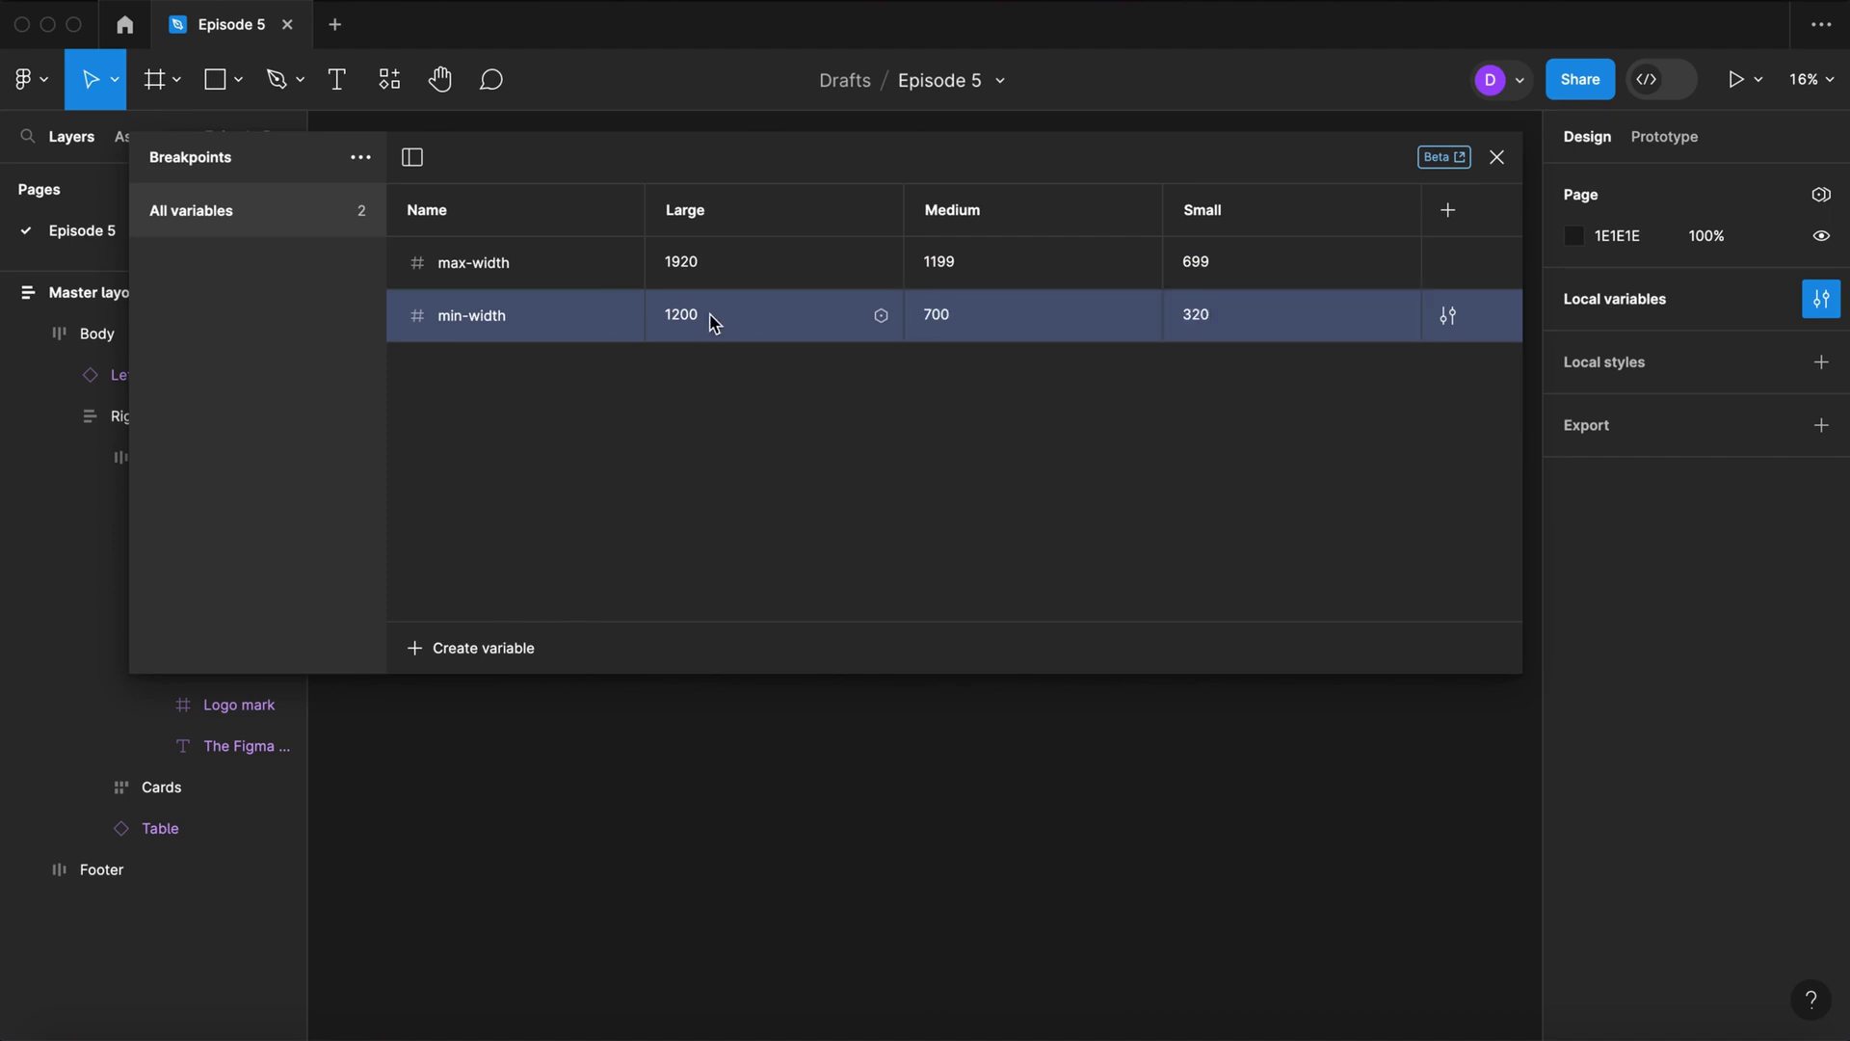
left_click(1497, 157)
left_click(1087, 504)
Step: Add a minimum width to the Master layout frame and bind it to the min-width variable
left_click(423, 141)
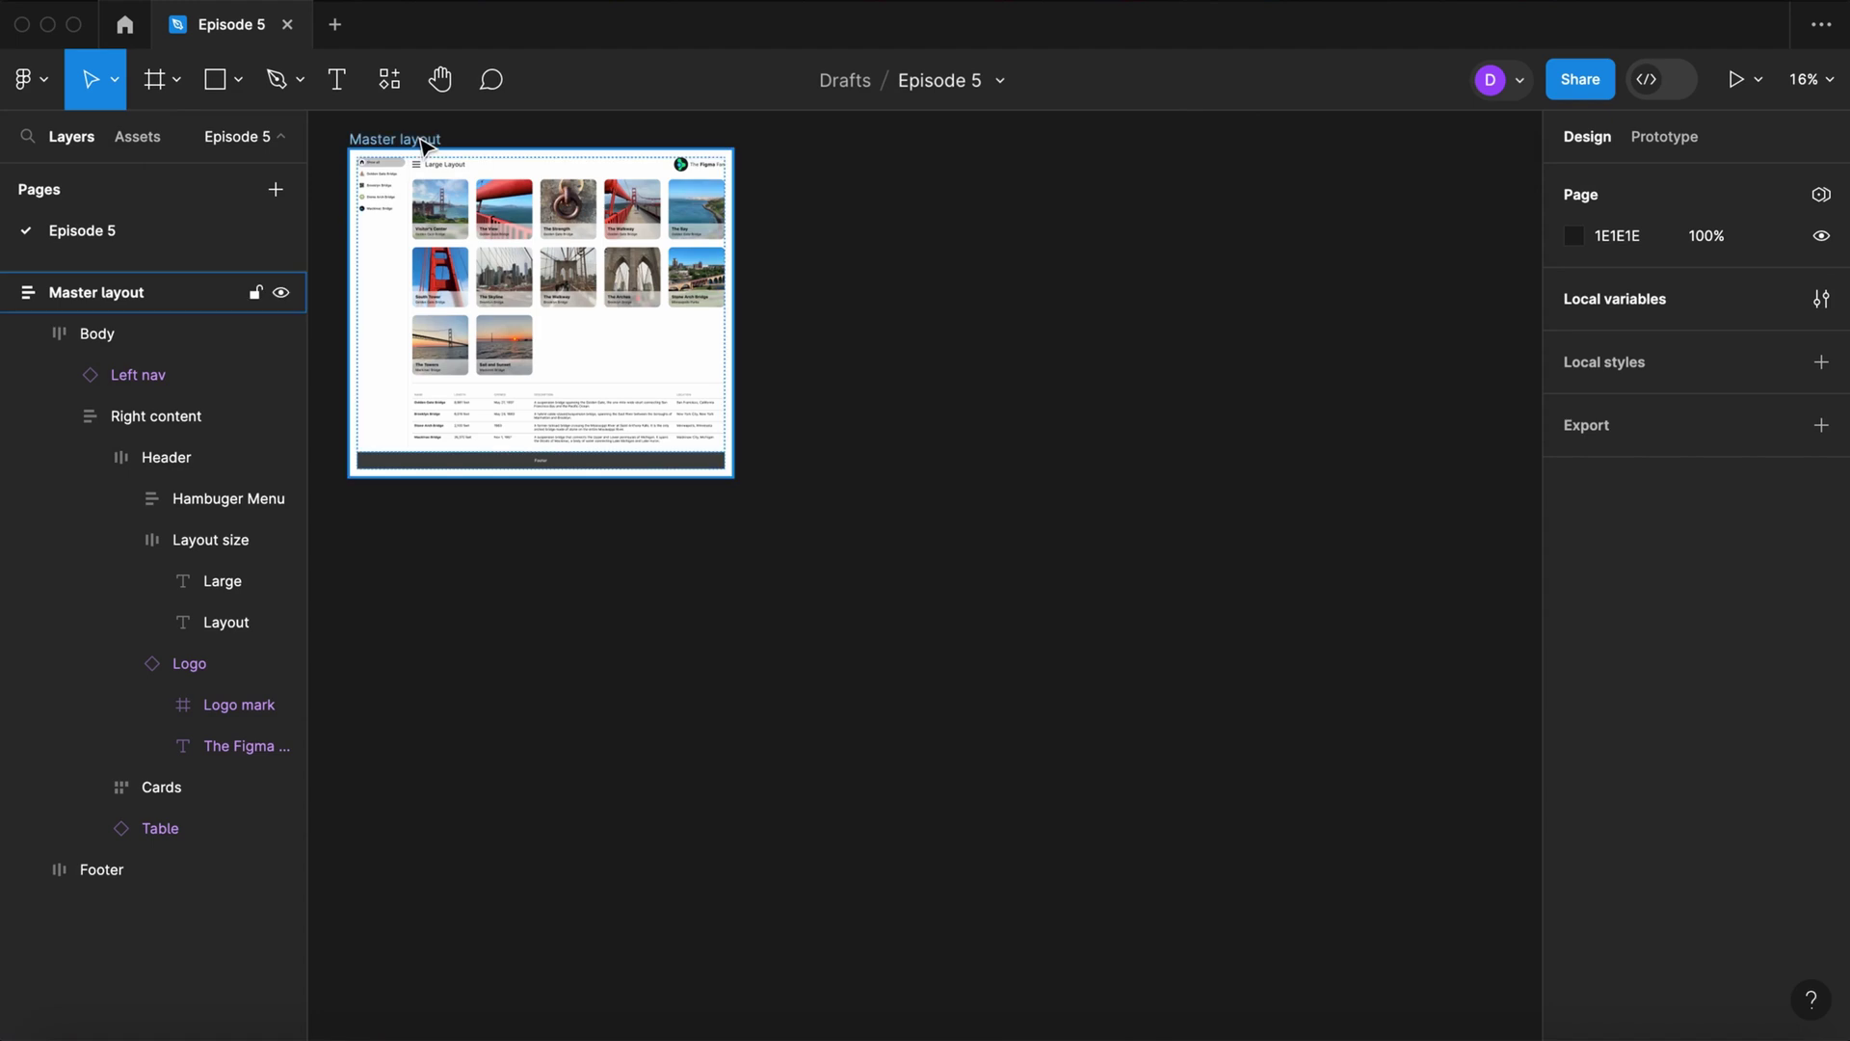
left_click(1663, 331)
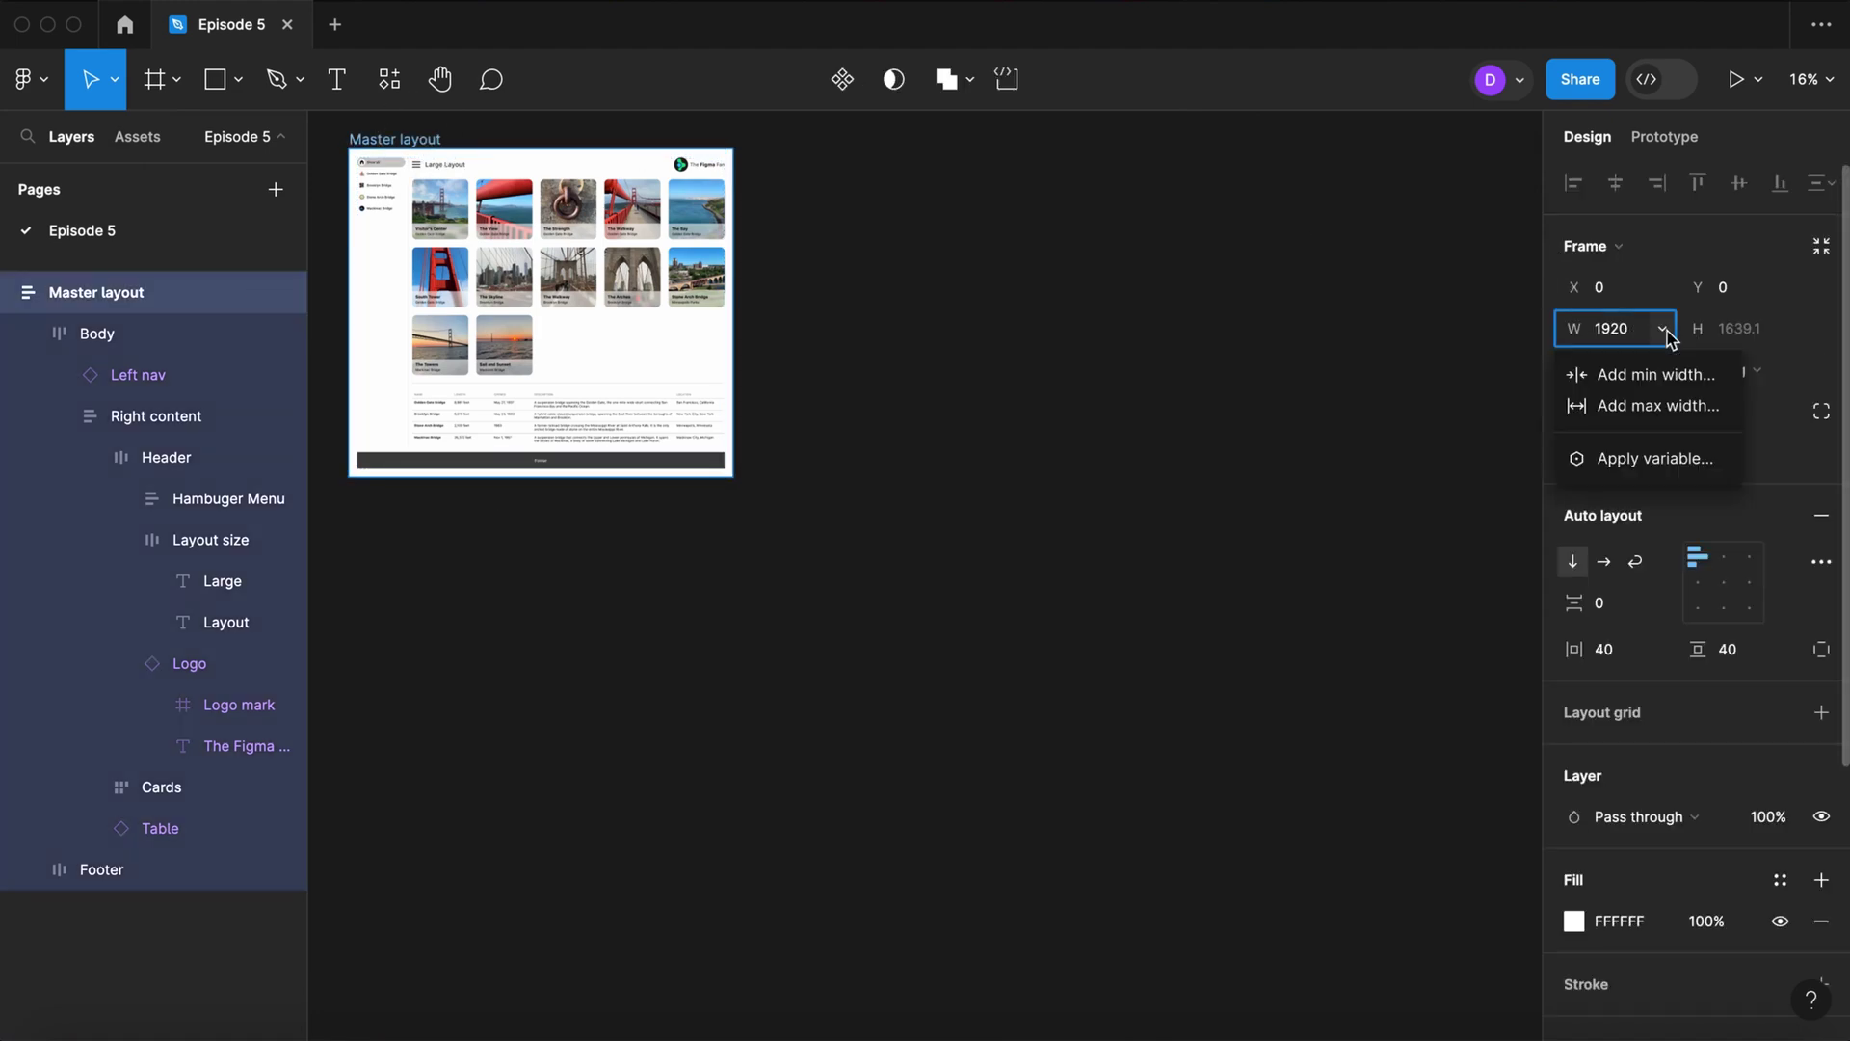
left_click(1654, 375)
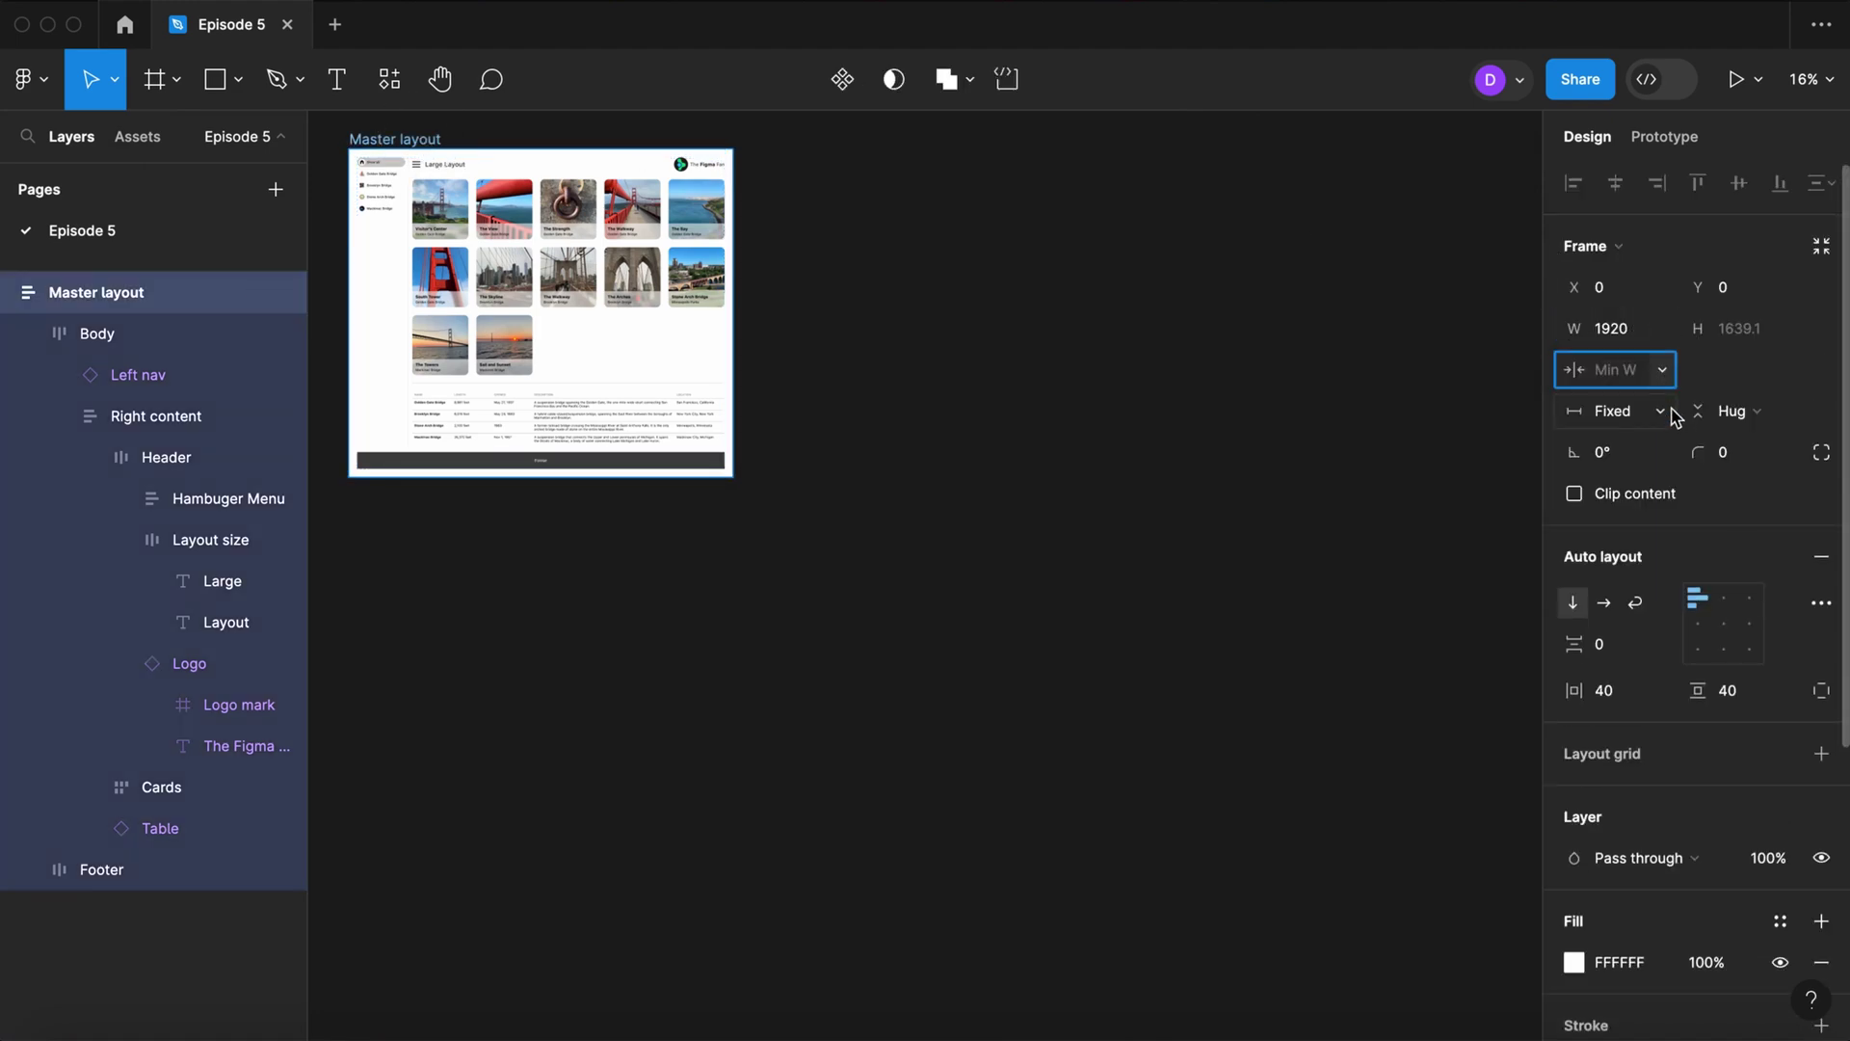
left_click(1663, 374)
left_click(1677, 495)
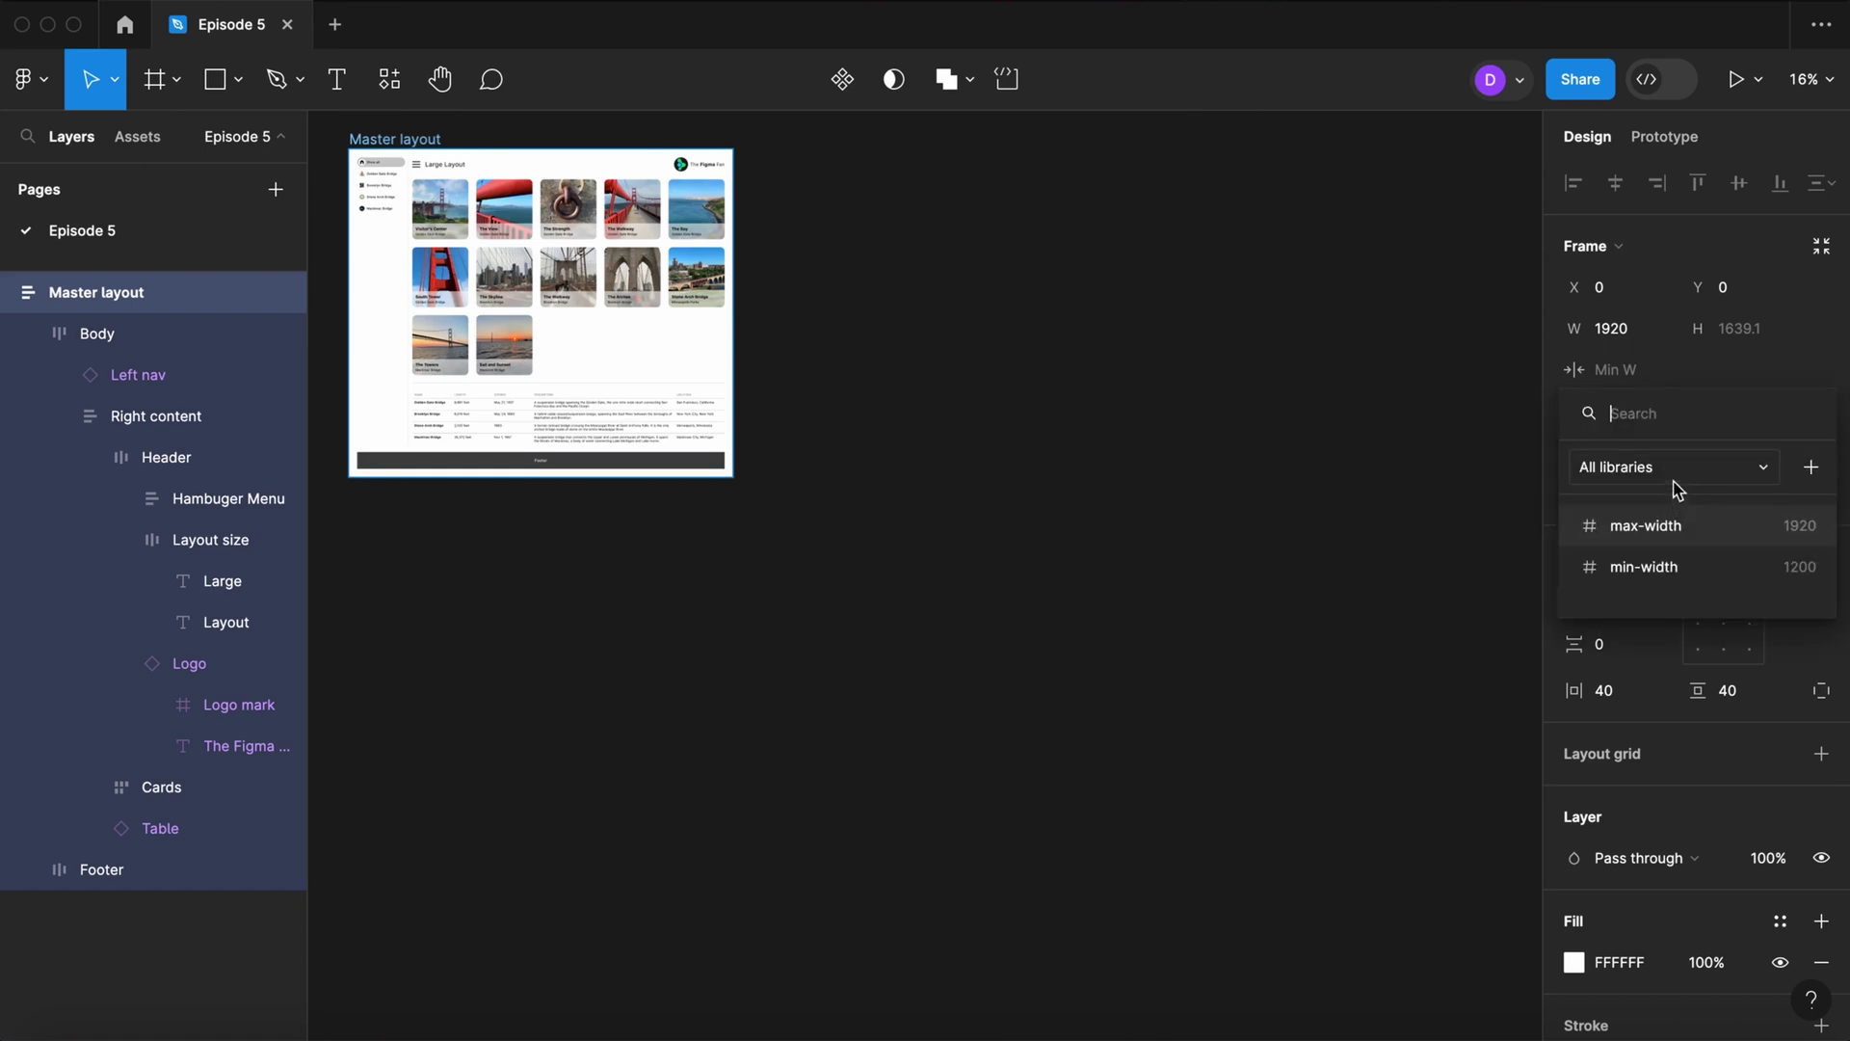
left_click(1655, 568)
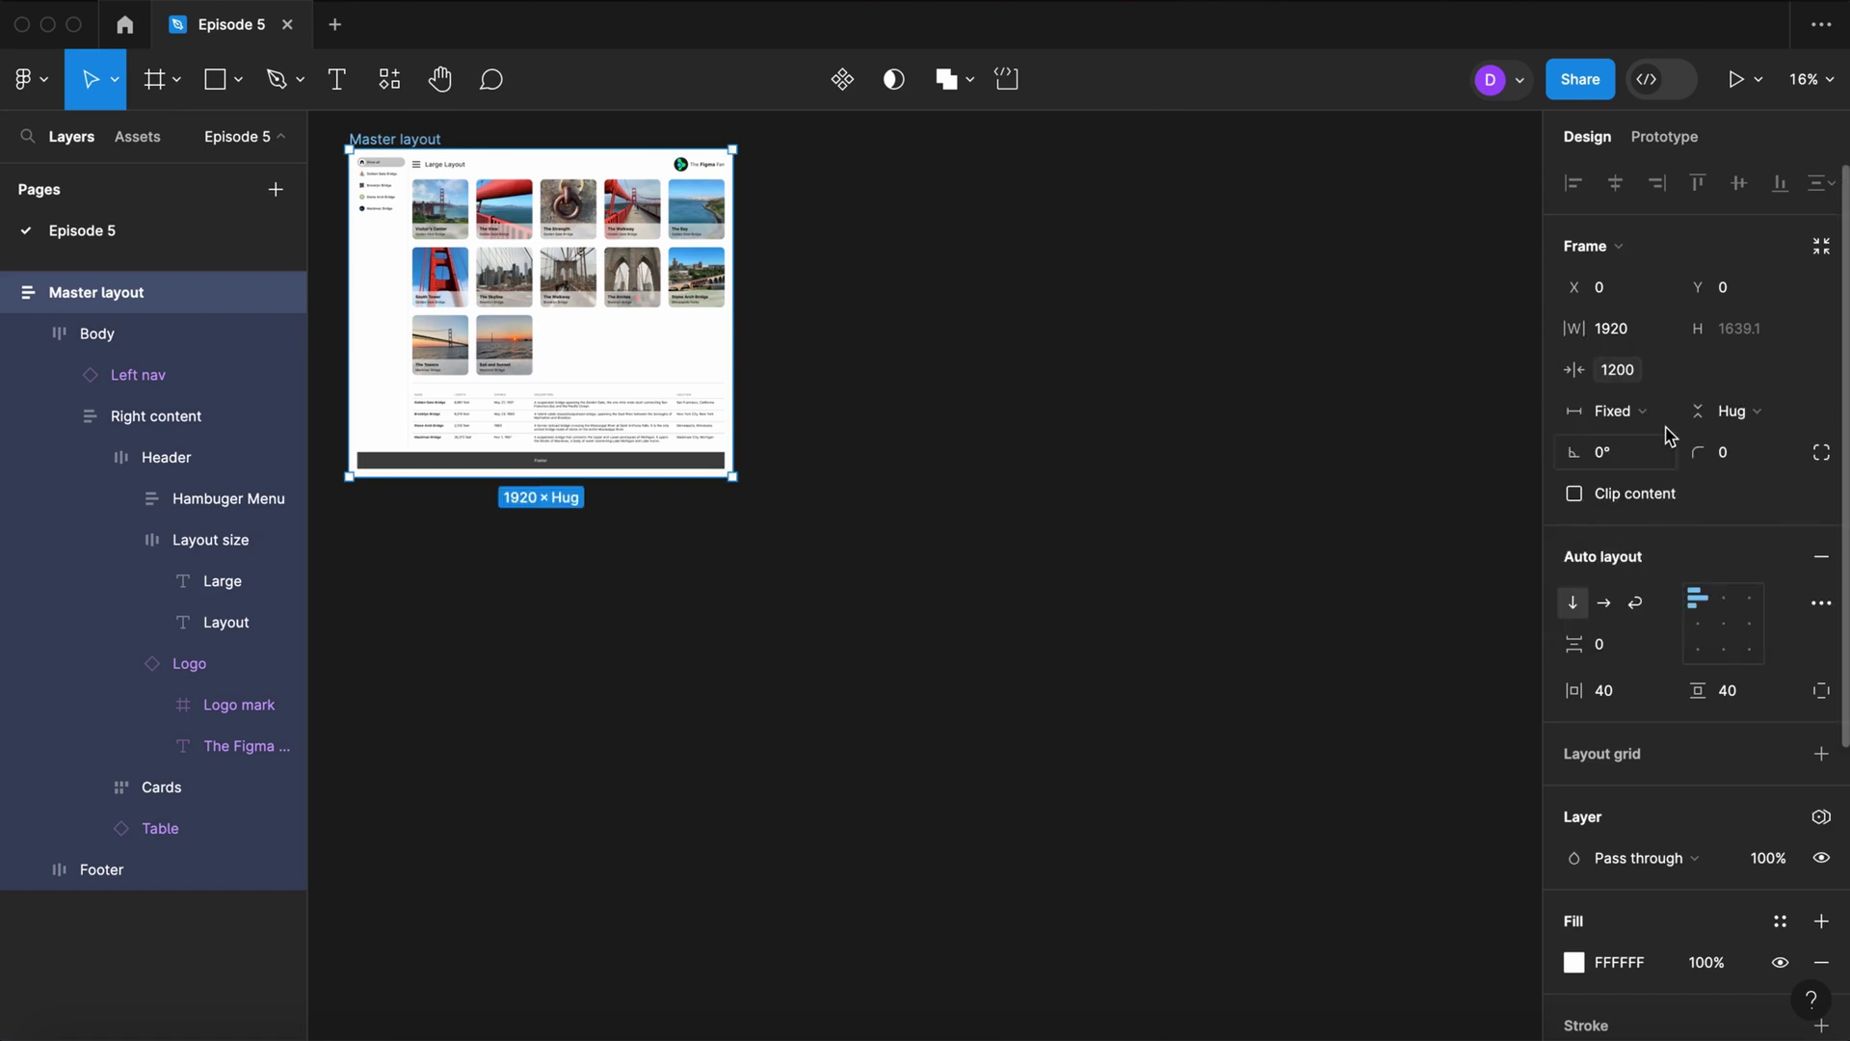
Step: Add a maximum width to the Master layout frame, bind it to the max-width variable, and deselect the frame
left_click(1663, 329)
left_click(1657, 407)
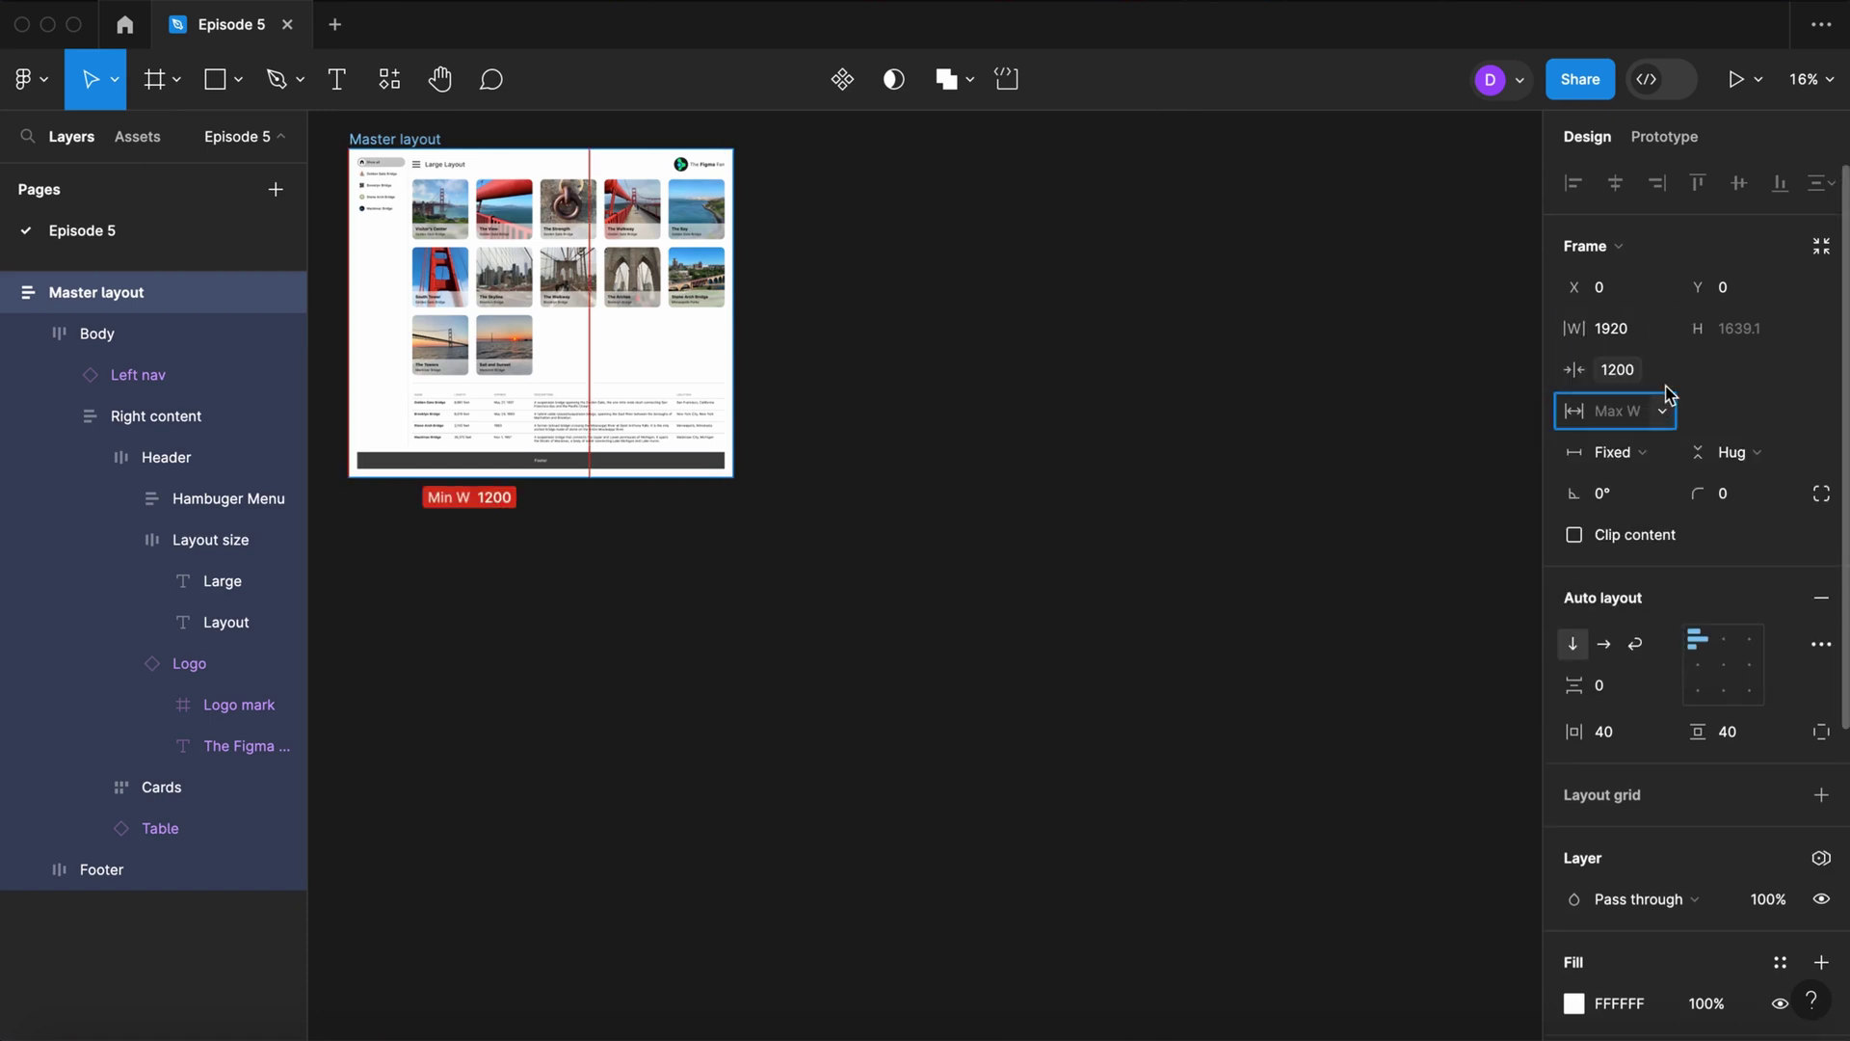
left_click(1664, 412)
left_click(1656, 546)
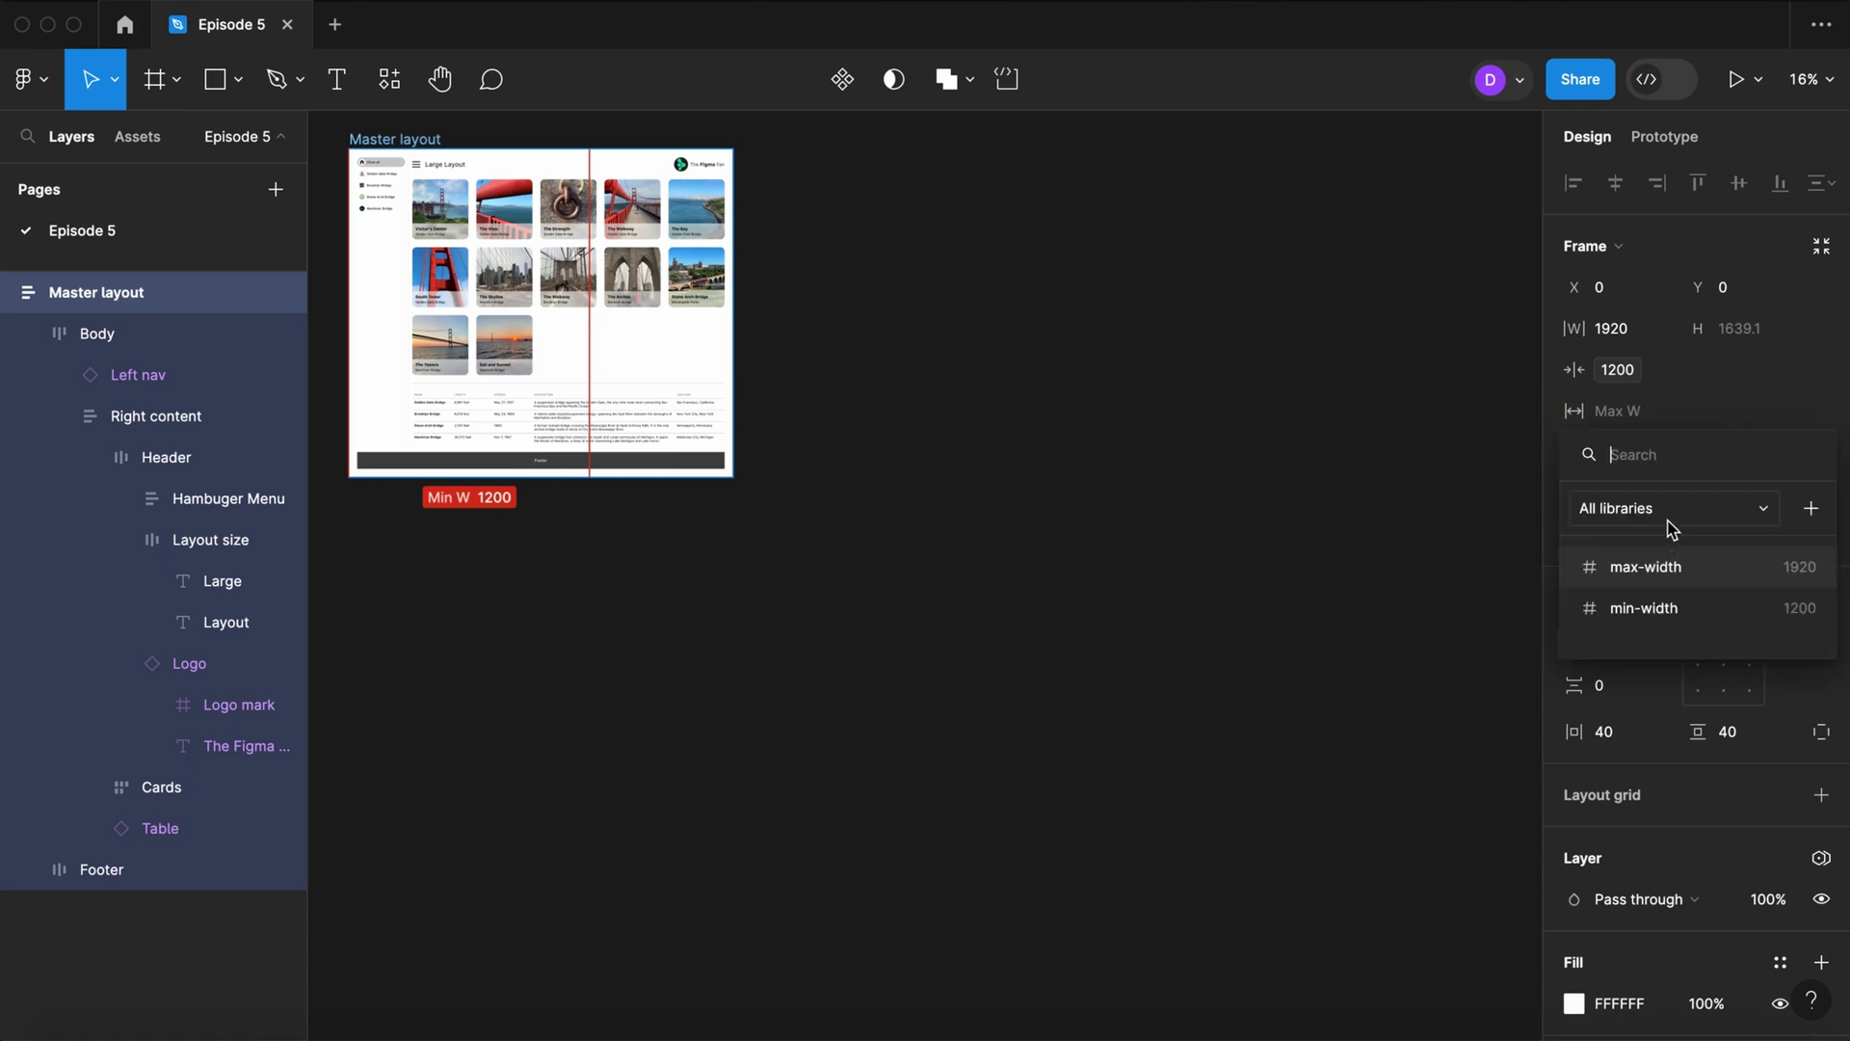
left_click(1660, 575)
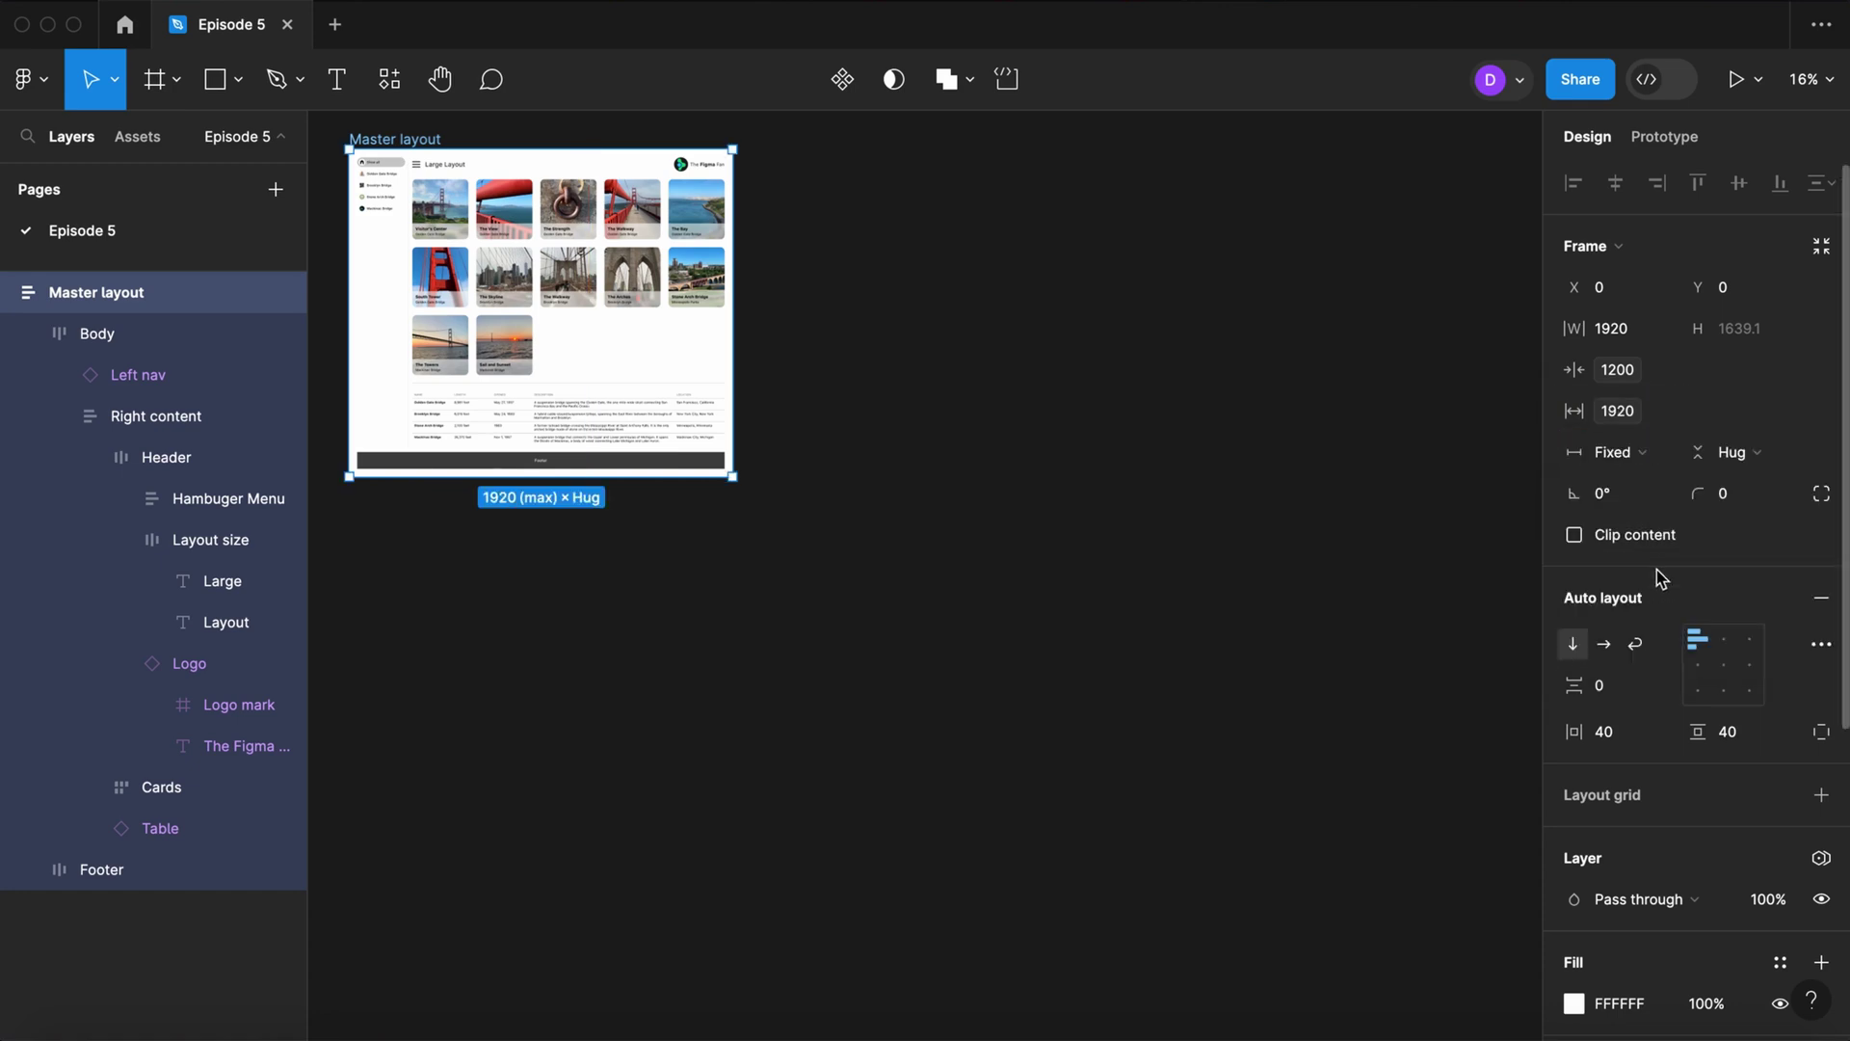
left_click(1090, 378)
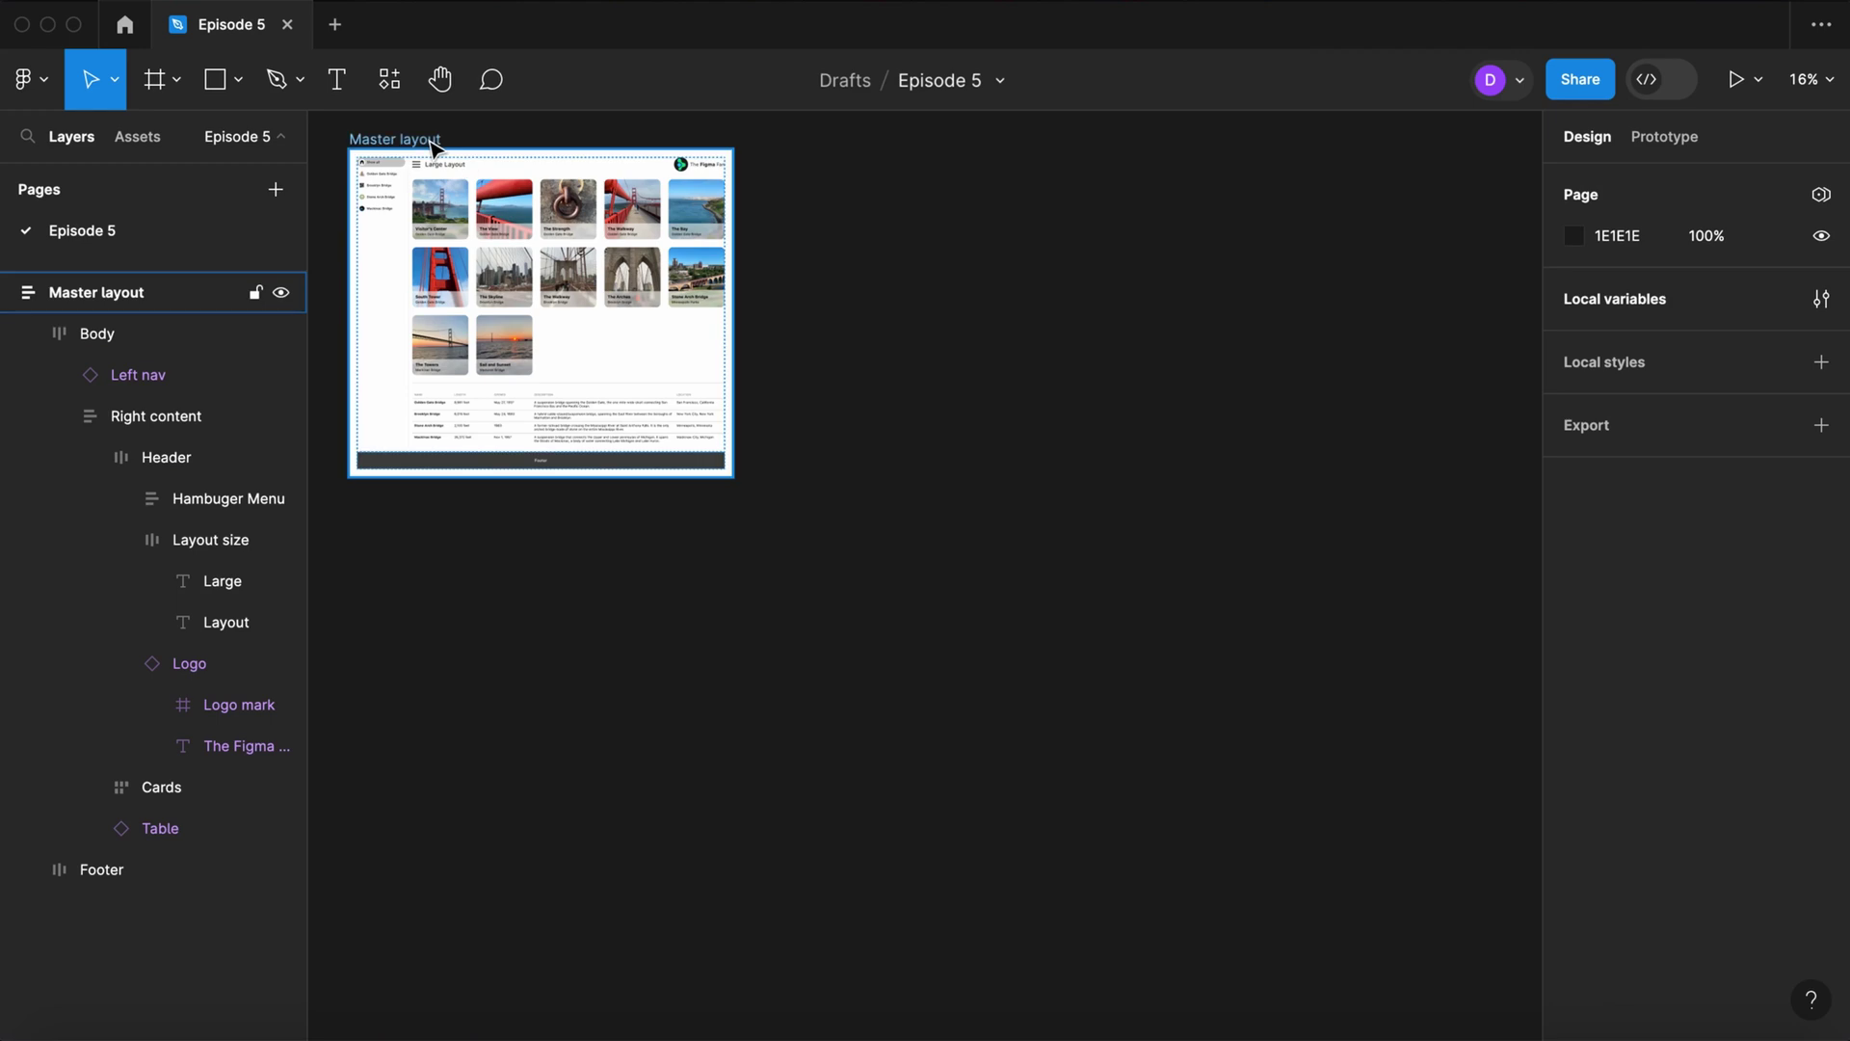
Step: Try widening the Master layout beyond its maximum width, and set the frame's Breakpoints mode to Medium
left_click(436, 145)
left_click_drag(733, 227, 863, 257)
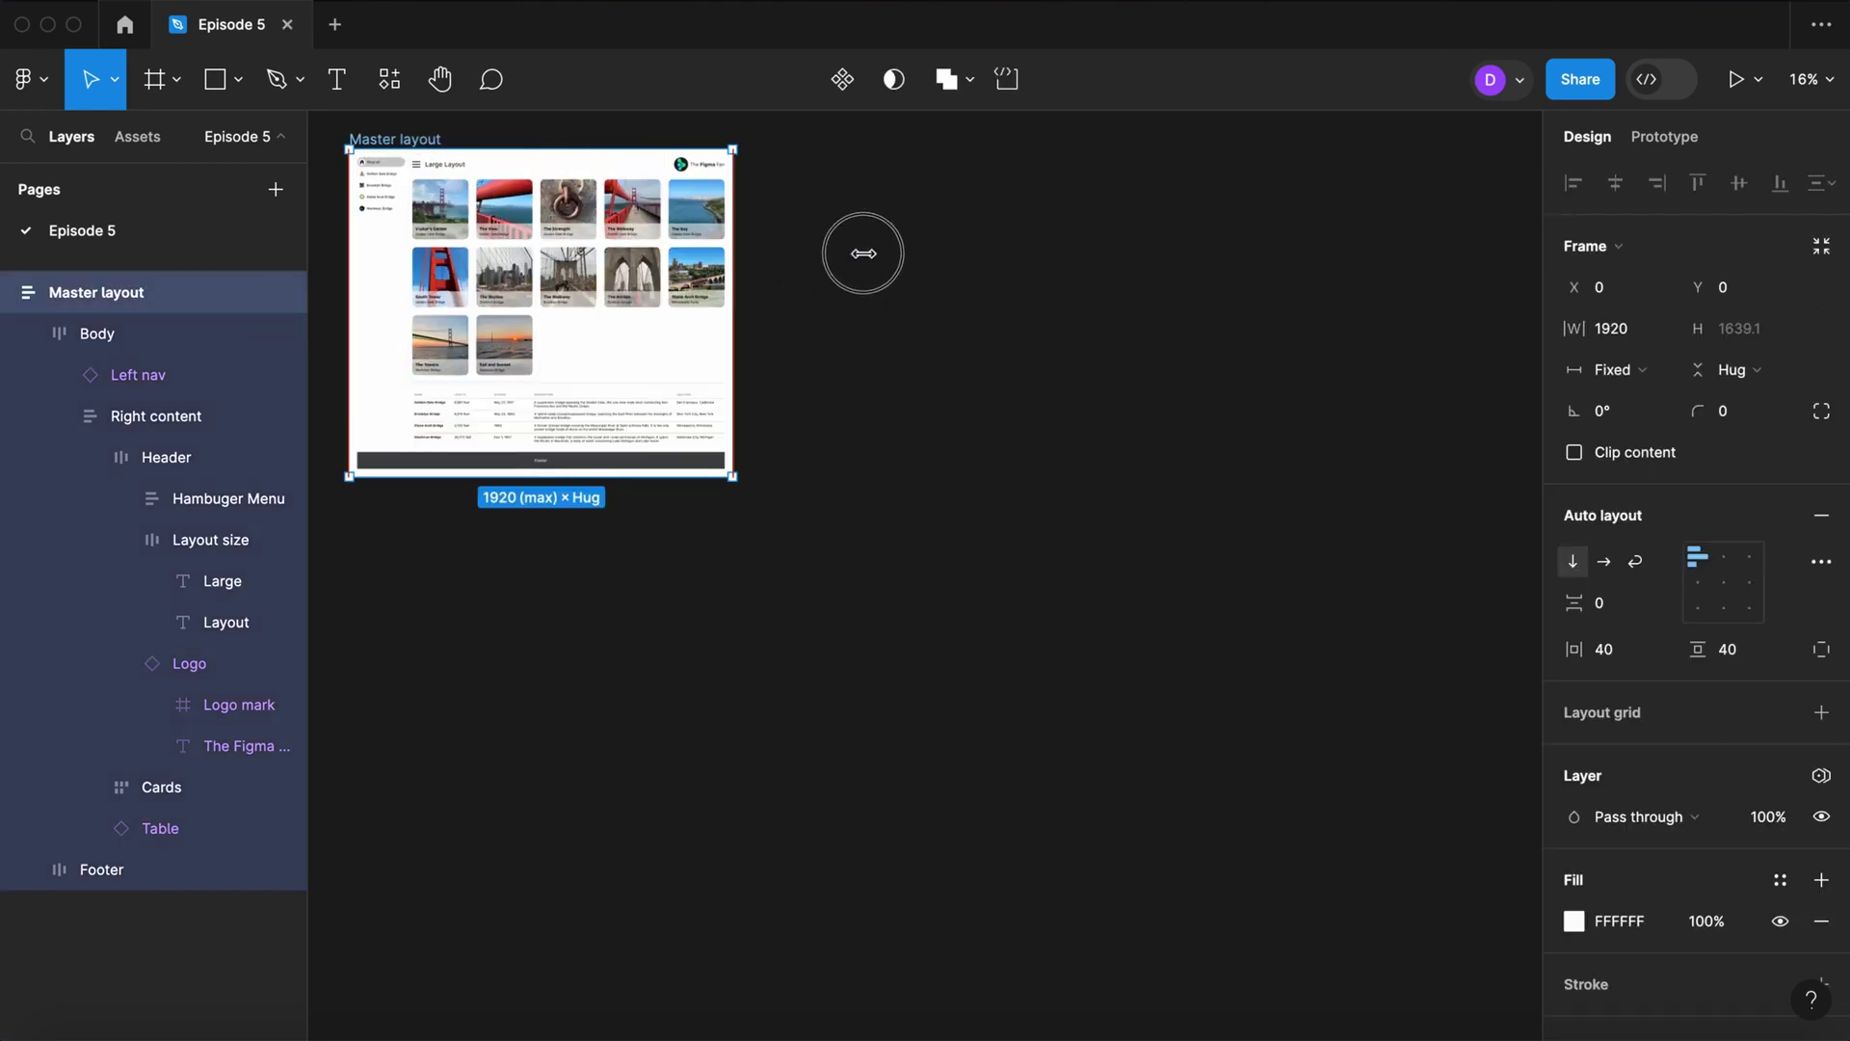
left_click(1822, 776)
mouse_move(1682, 867)
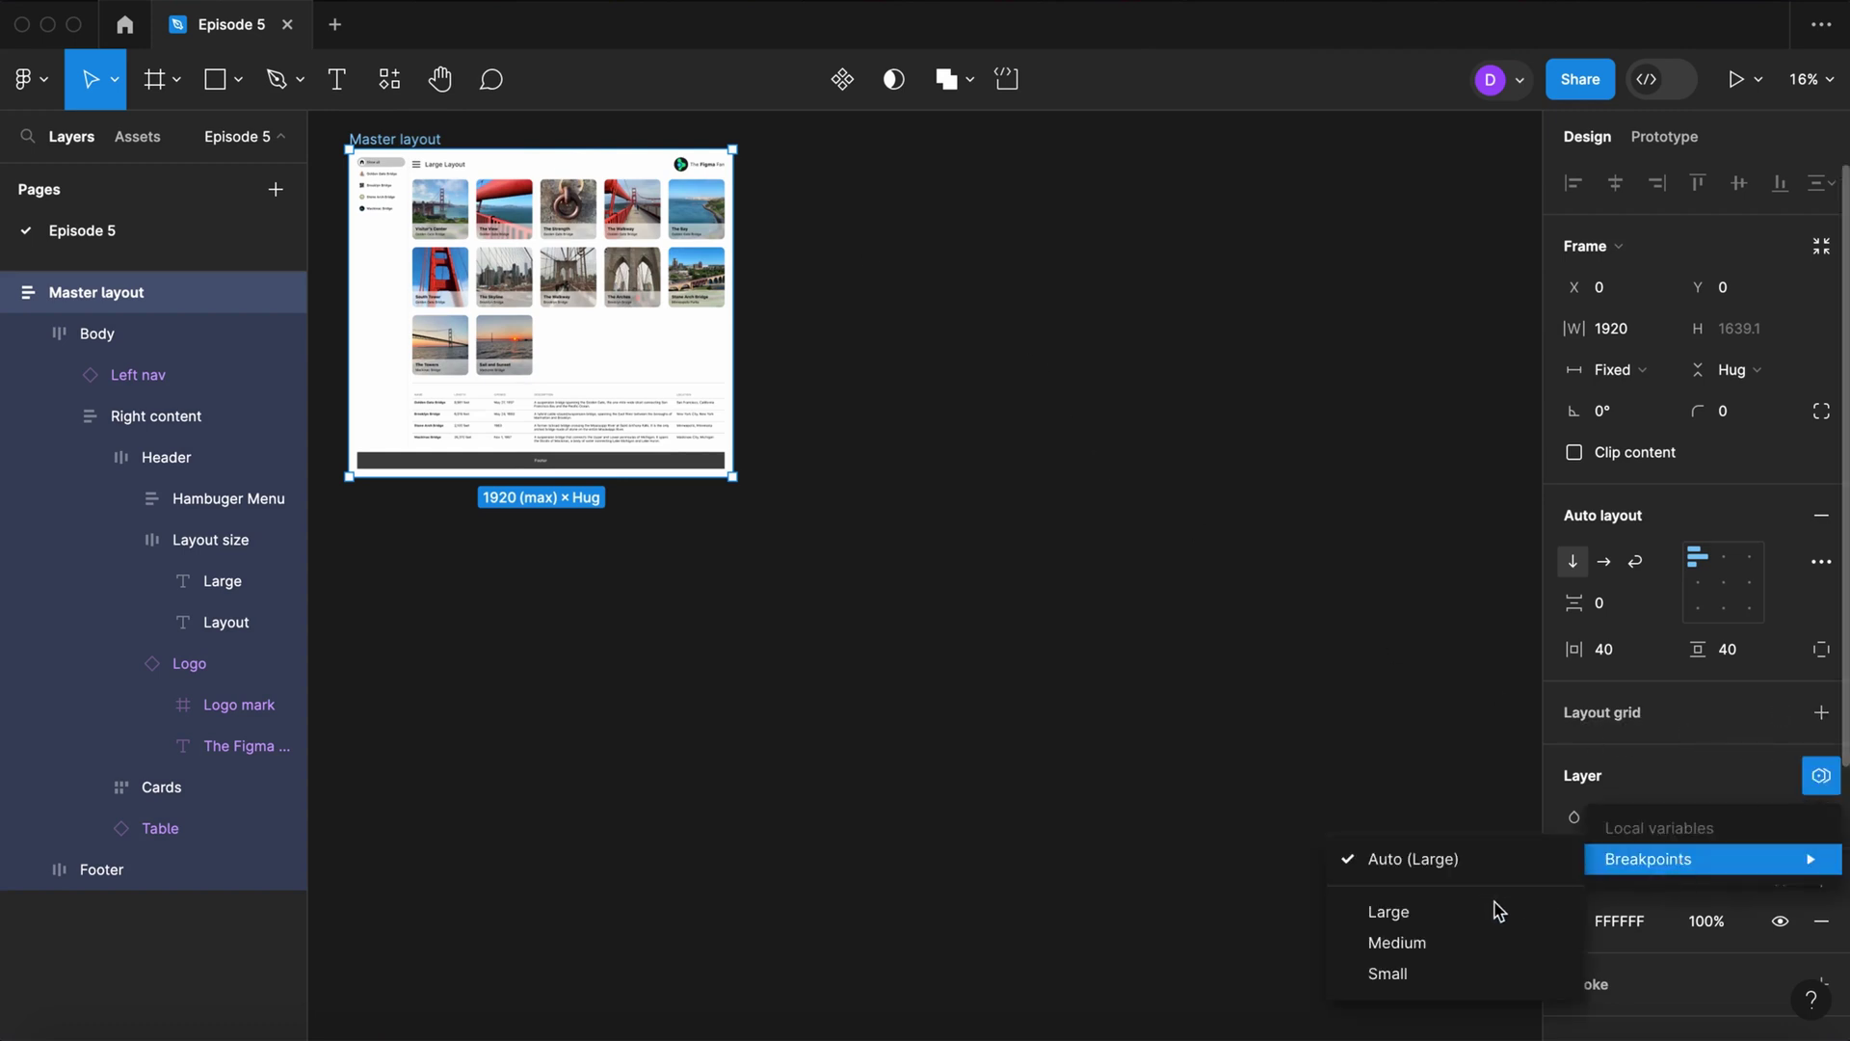
left_click(1441, 943)
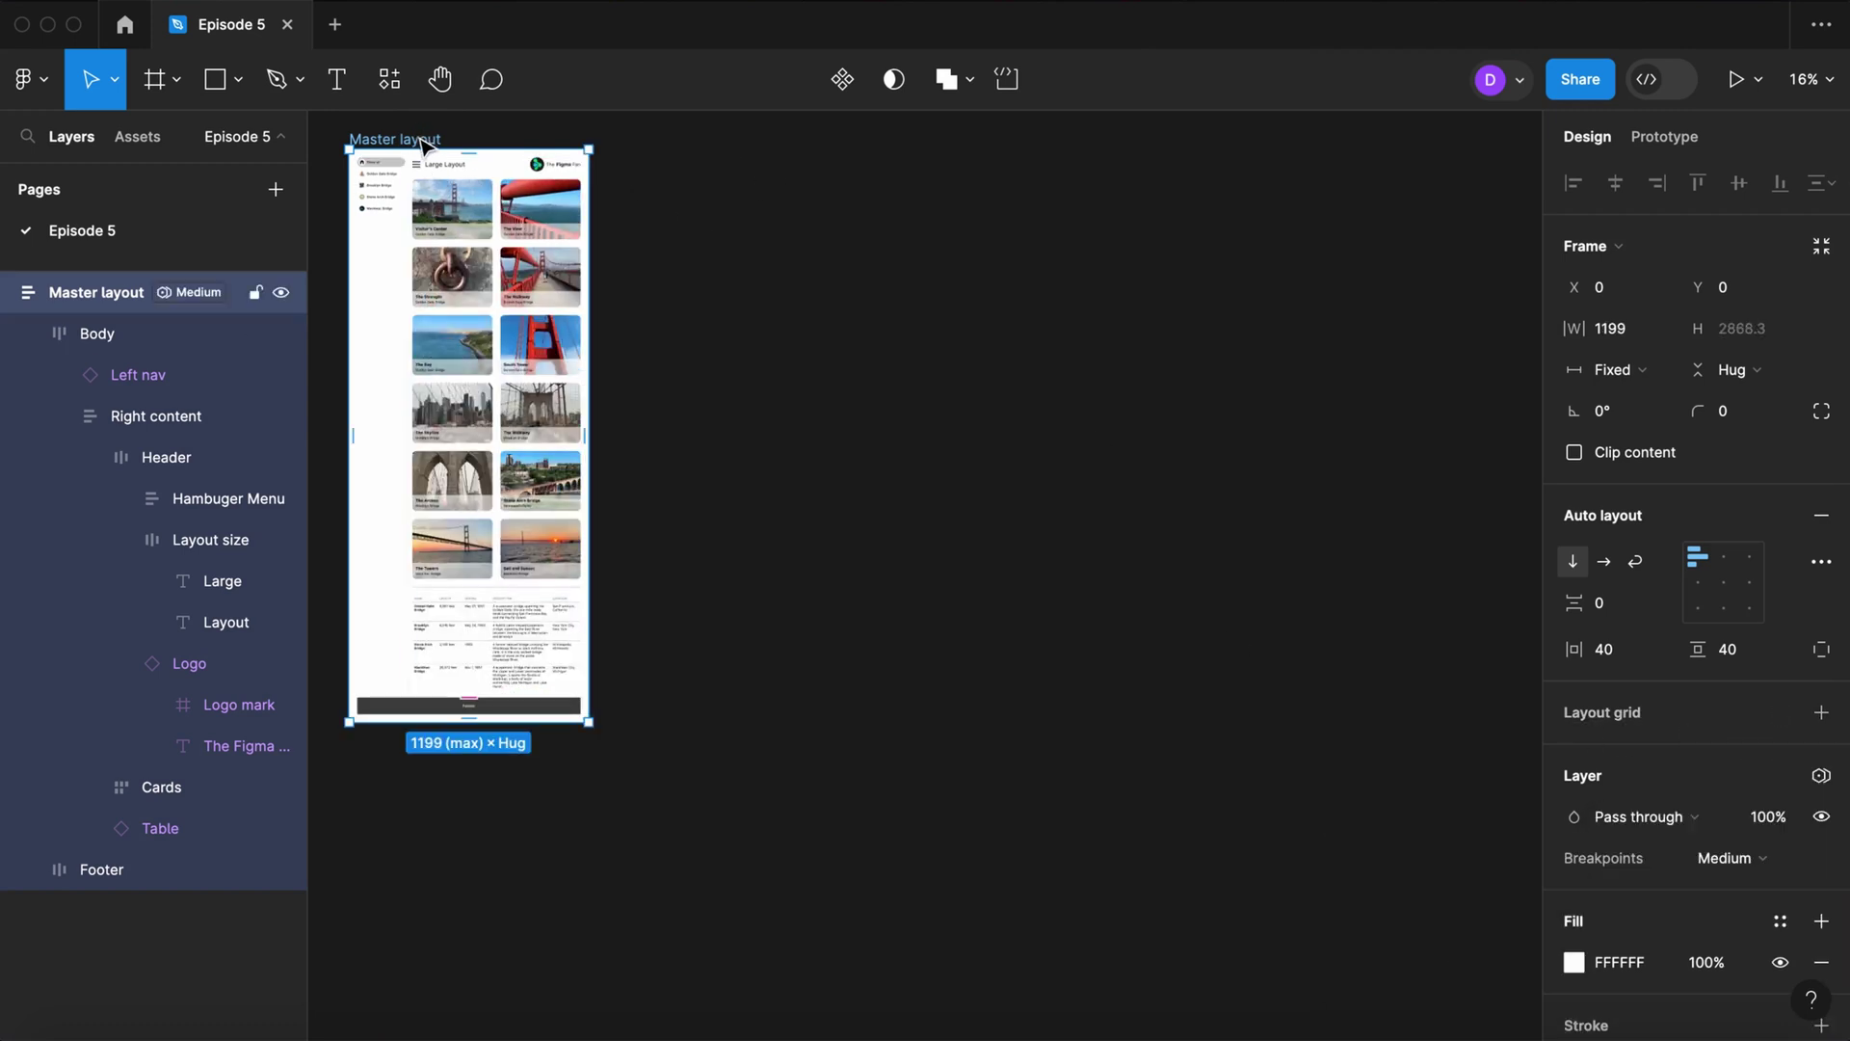
Step: Try widening the Master layout past its maximum width in Medium mode, and again after setting its Breakpoints mode to Small
left_click_drag(587, 220, 714, 262)
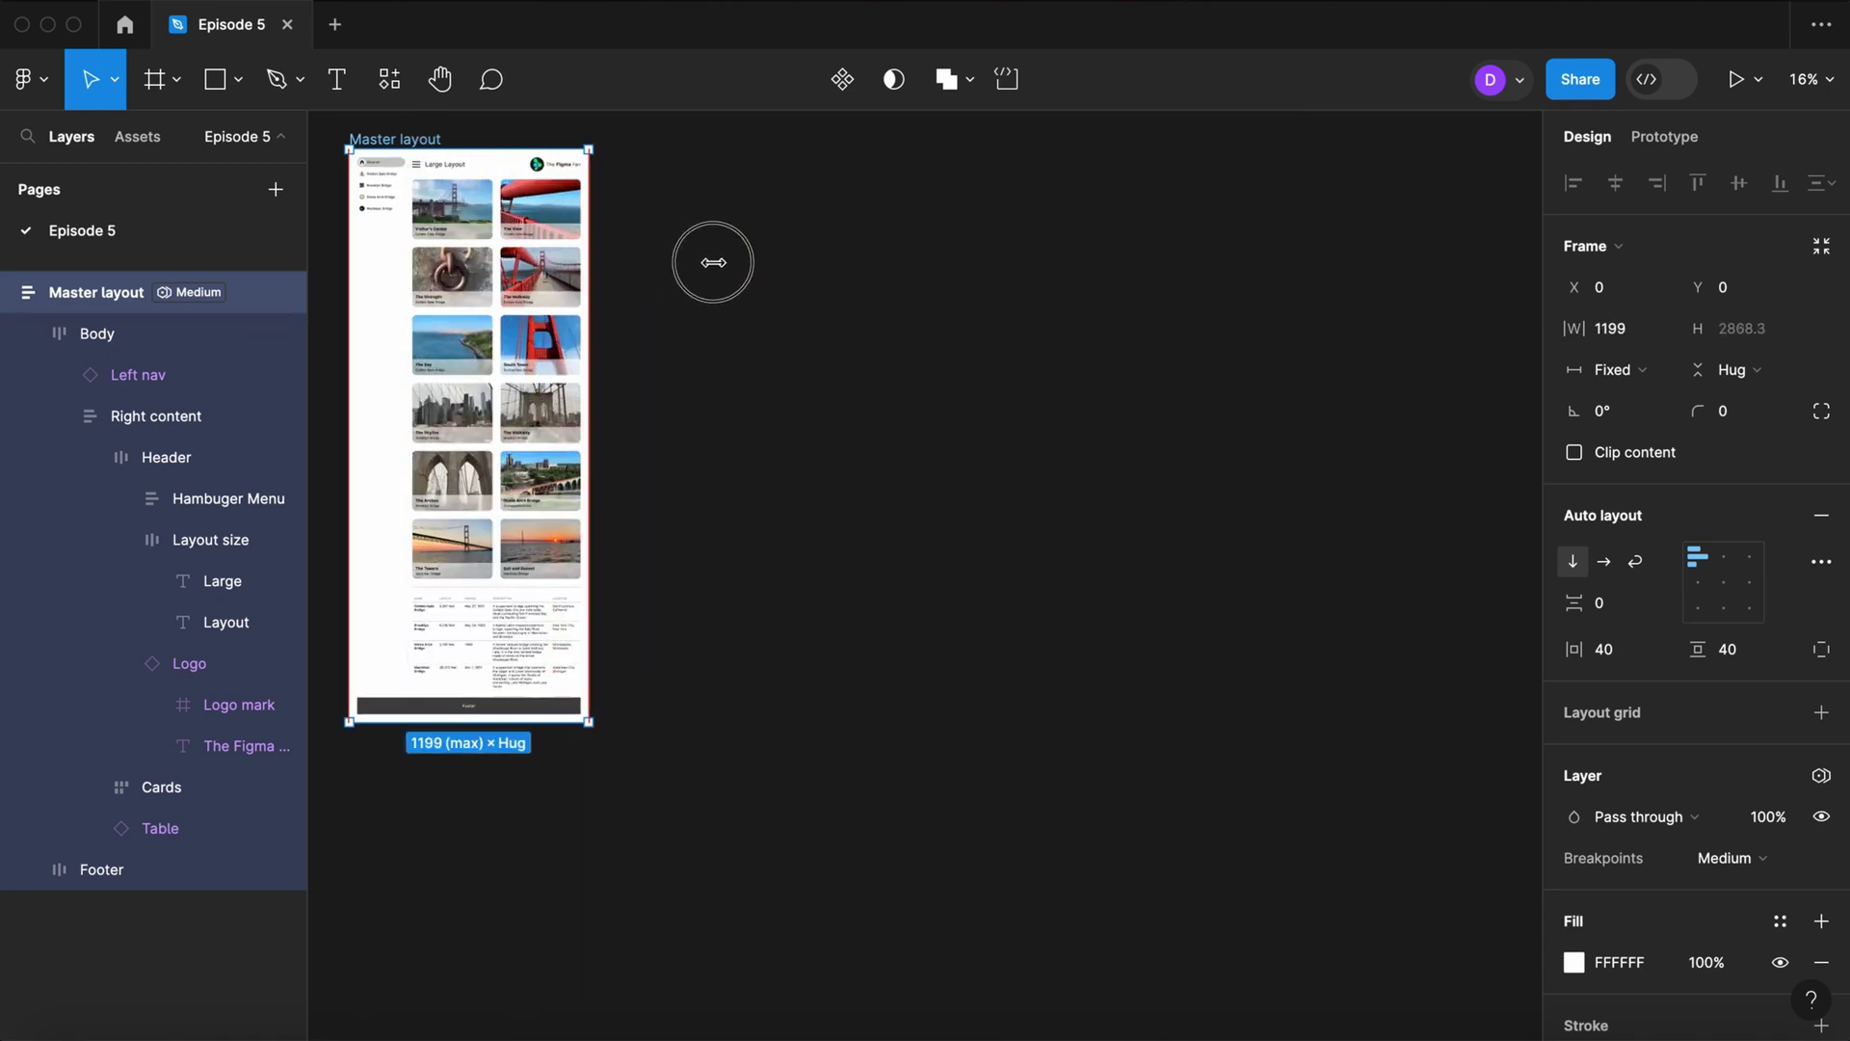
left_click(1822, 775)
mouse_move(1741, 872)
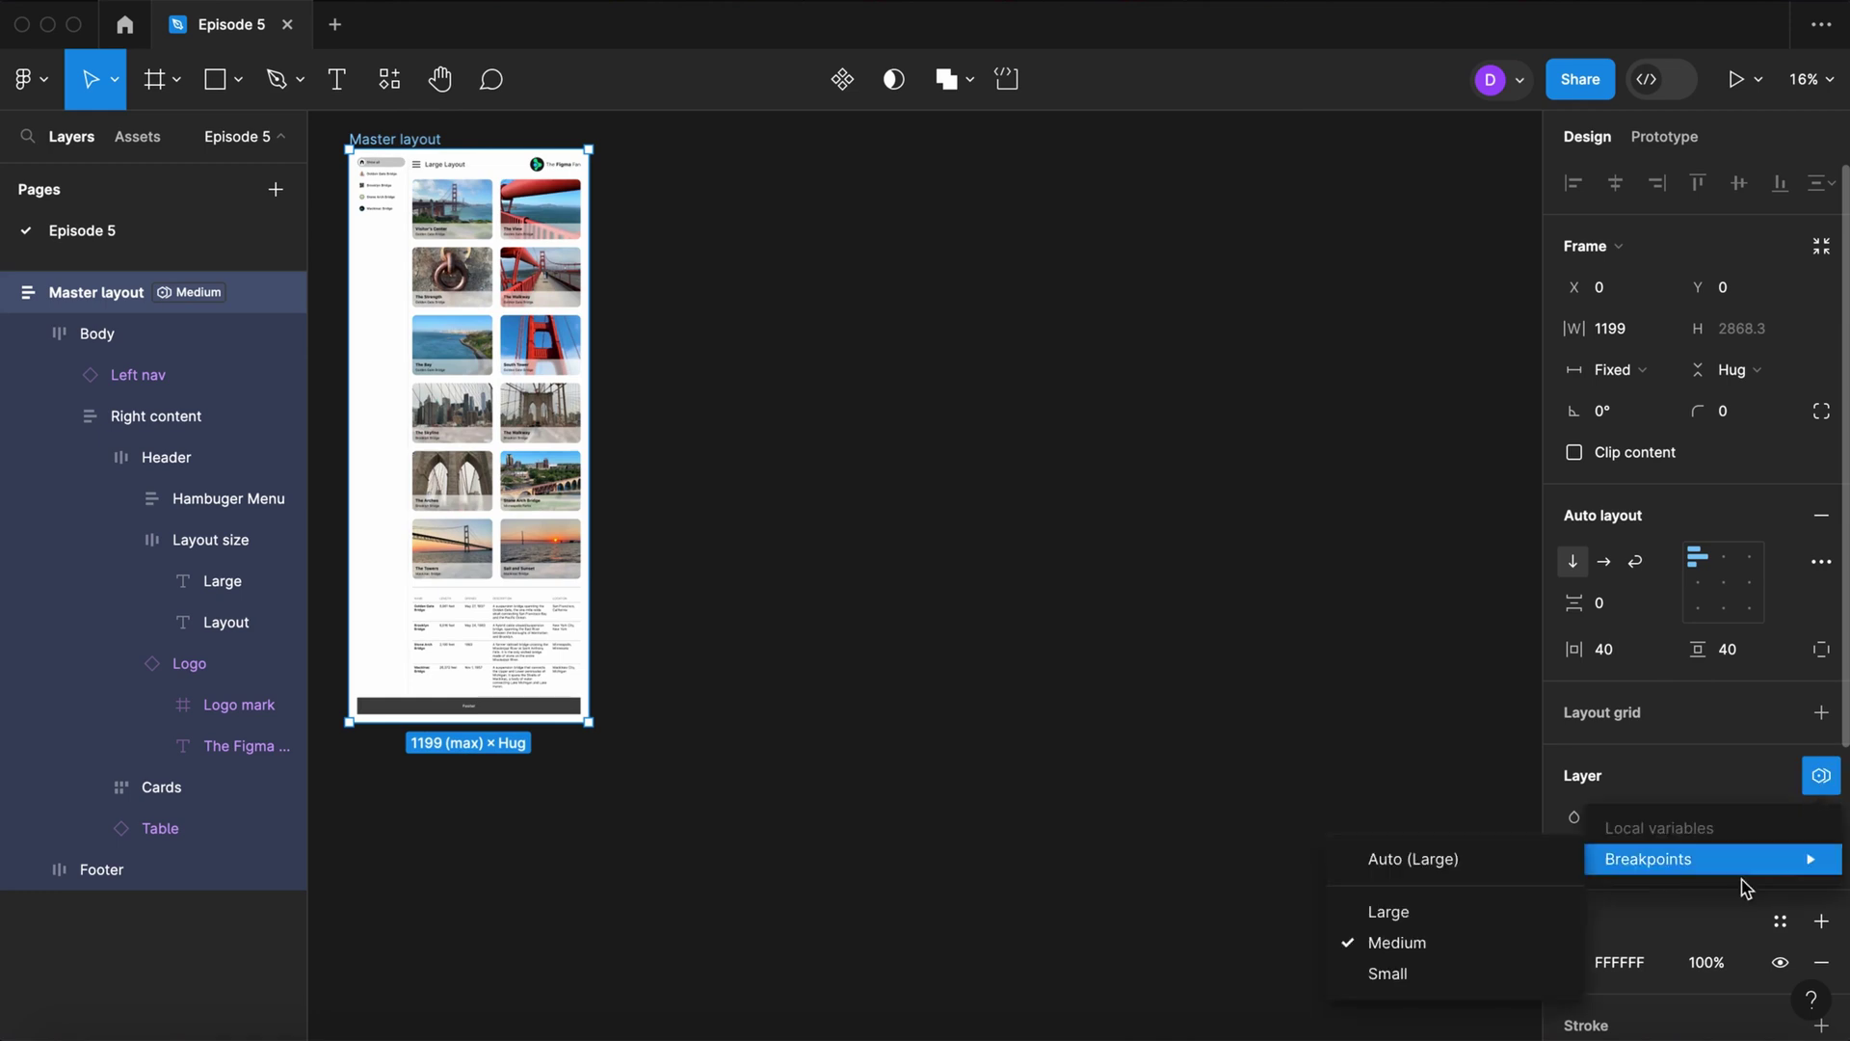
left_click(1460, 978)
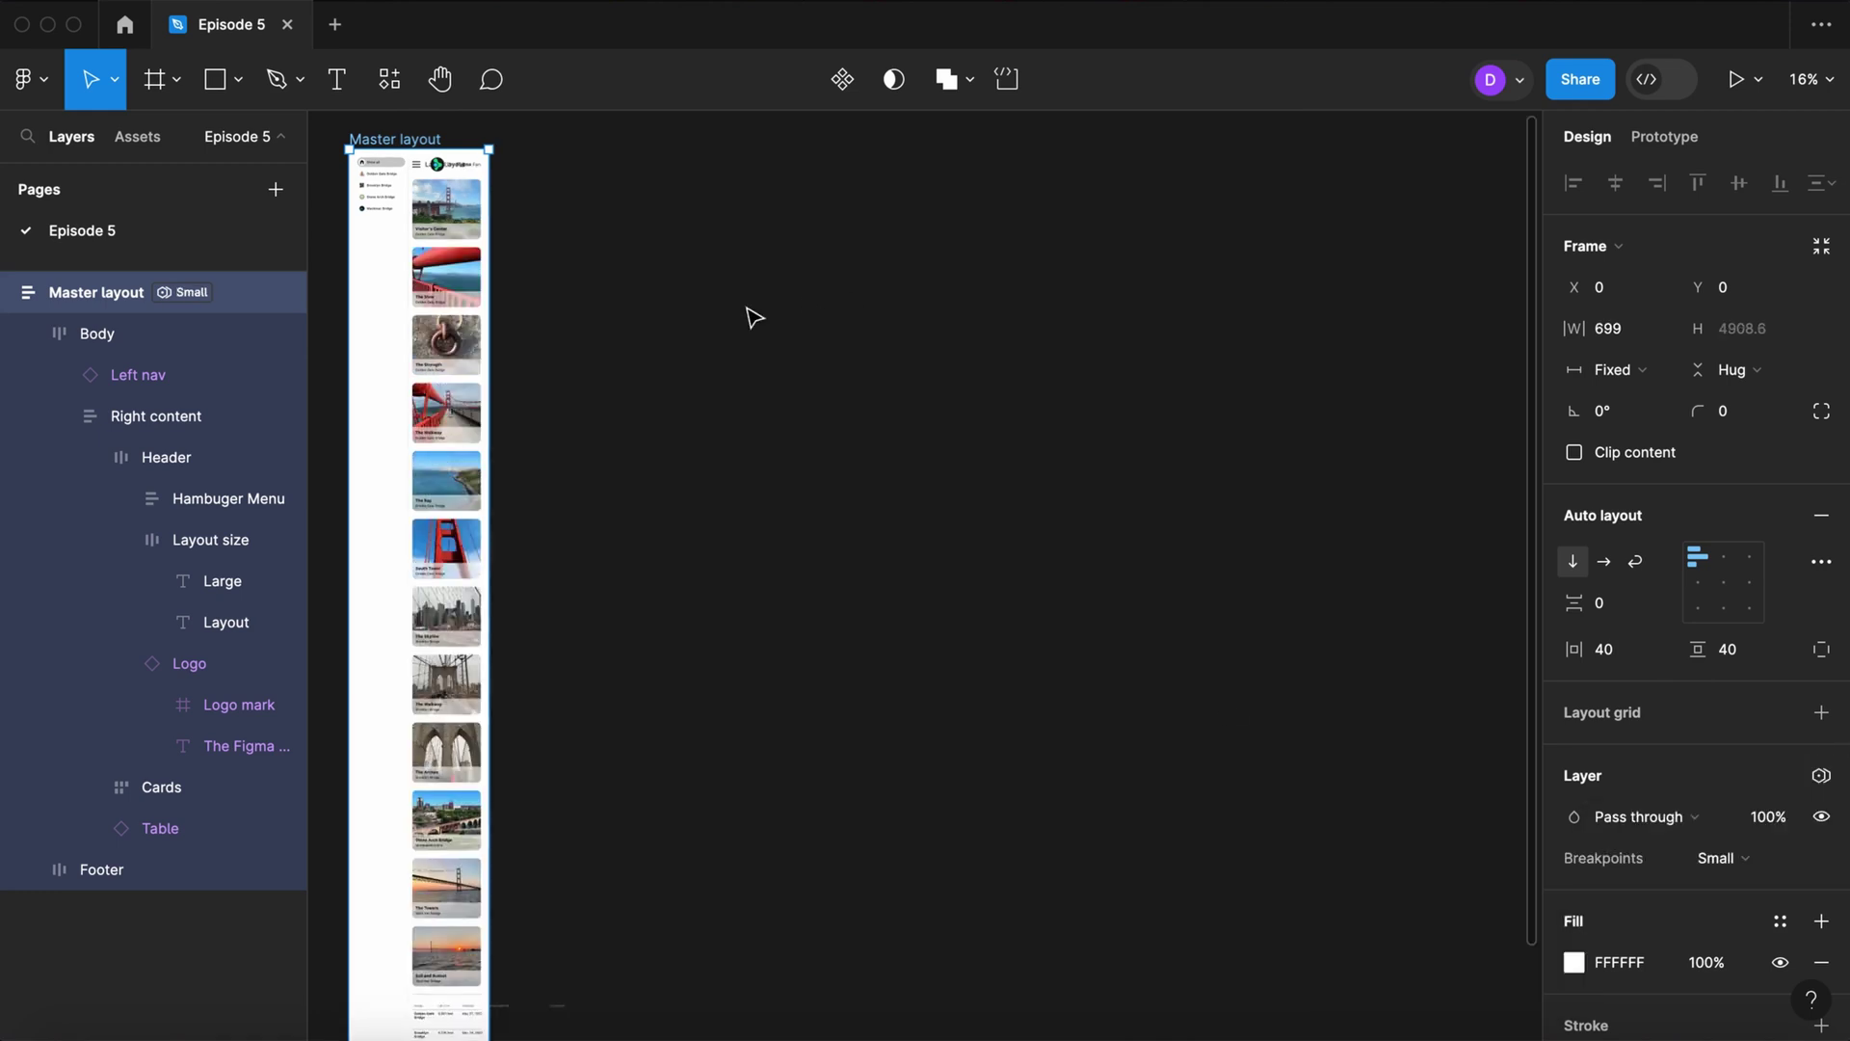
left_click_drag(489, 294, 598, 302)
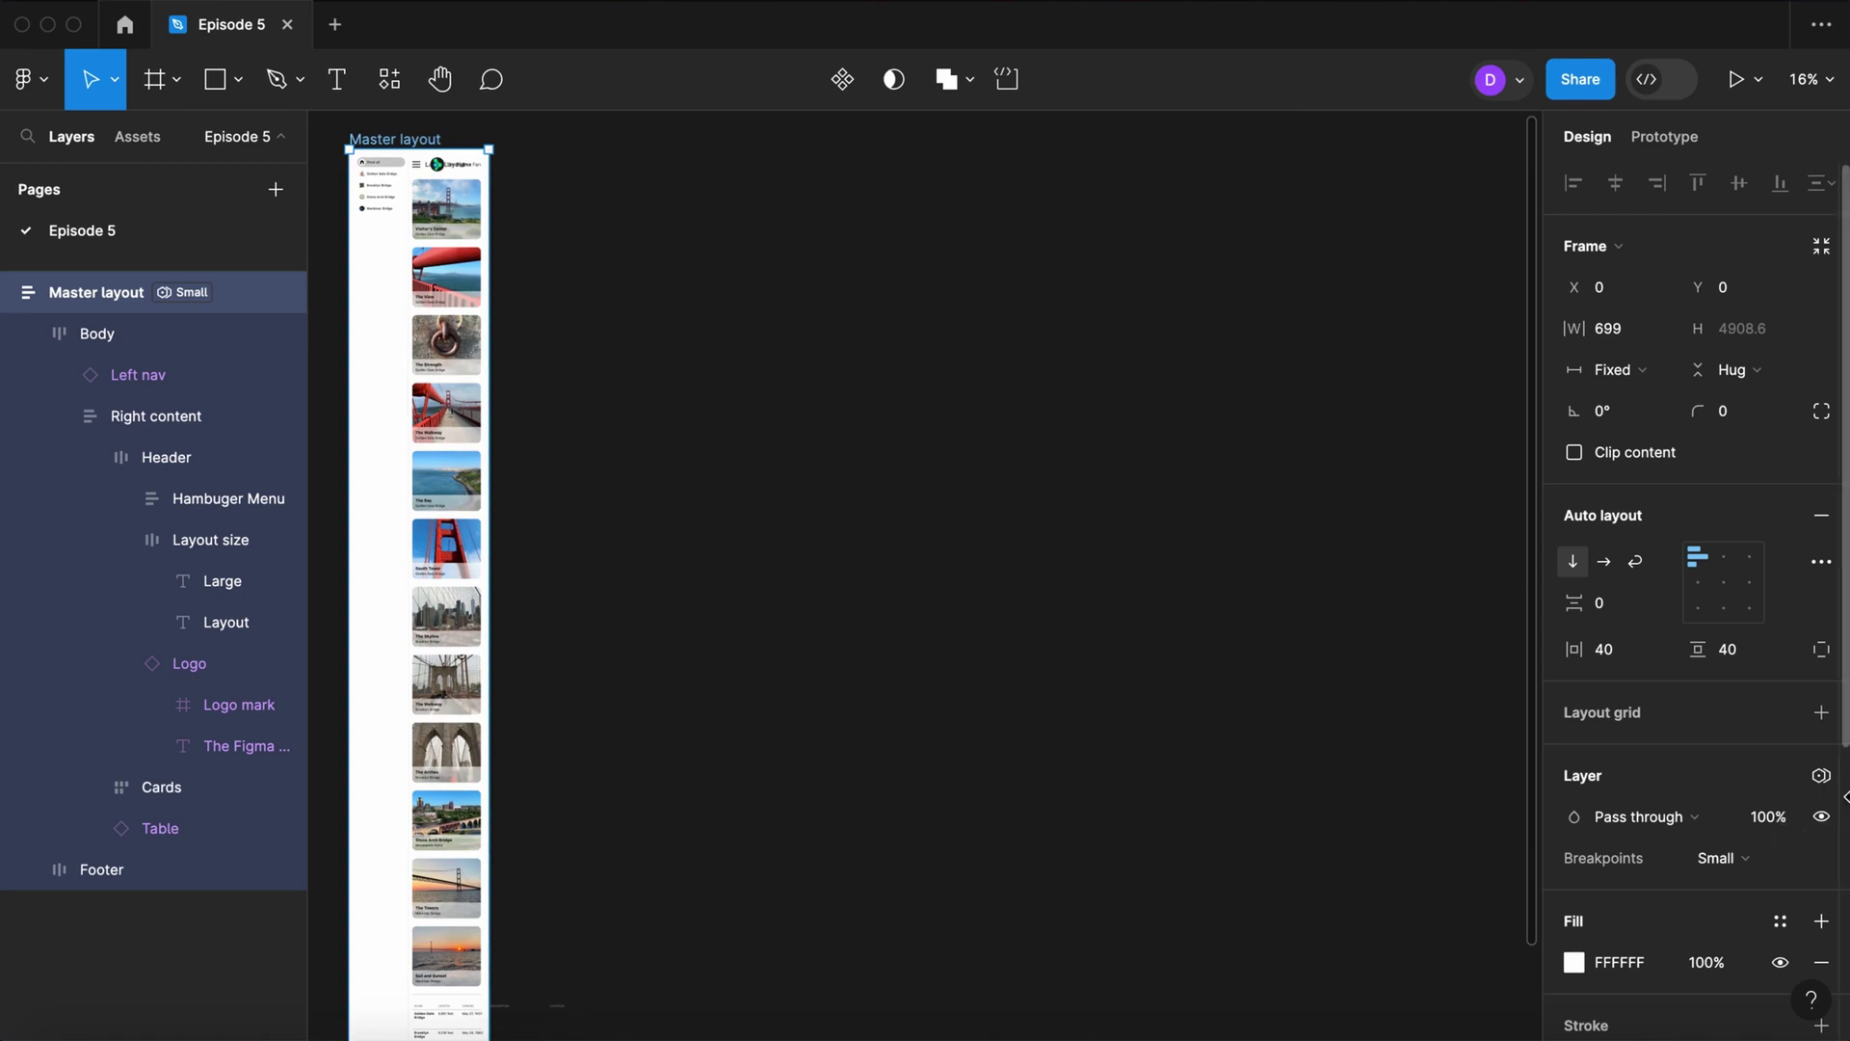
Step: Set the Master layout's Breakpoints mode to Large and deselect the frame
left_click(1822, 777)
mouse_move(1773, 861)
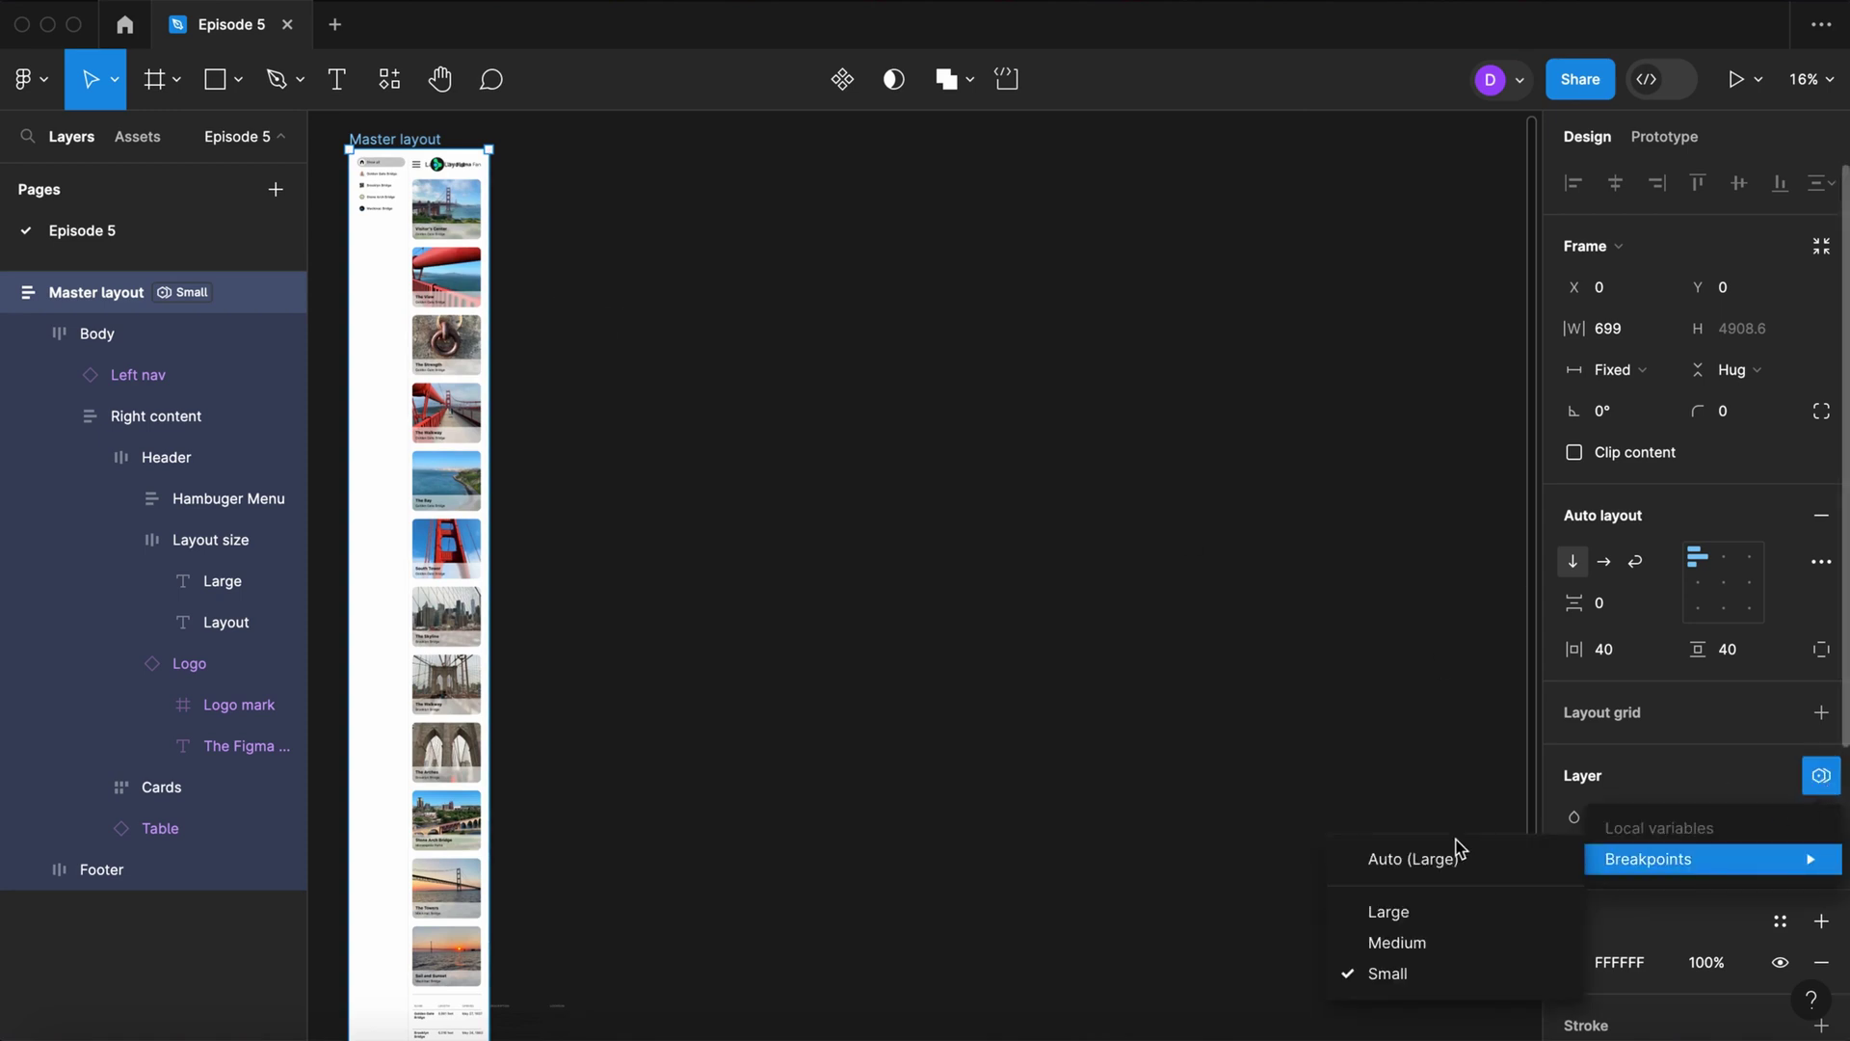
left_click(1425, 909)
left_click(1330, 405)
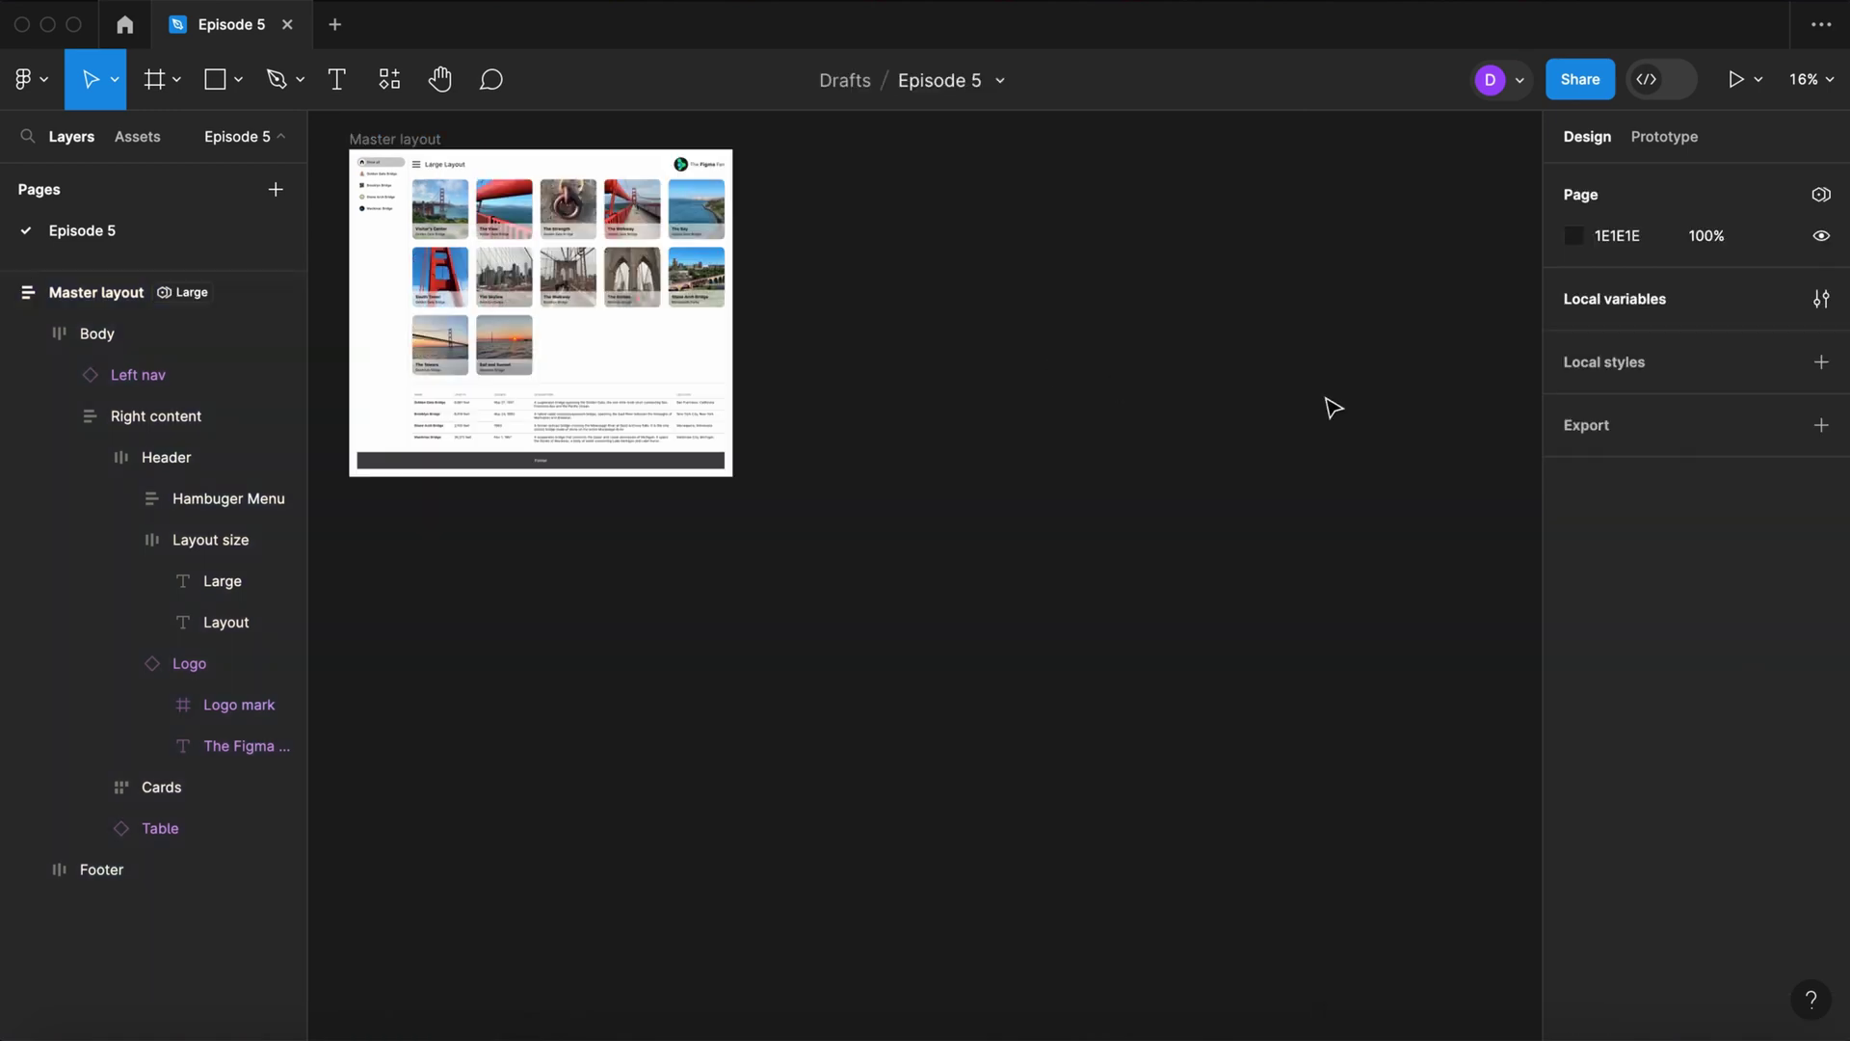
Step: Create a boolean variable left-nav in the Breakpoints collection, set to True for Large only
left_click(1828, 305)
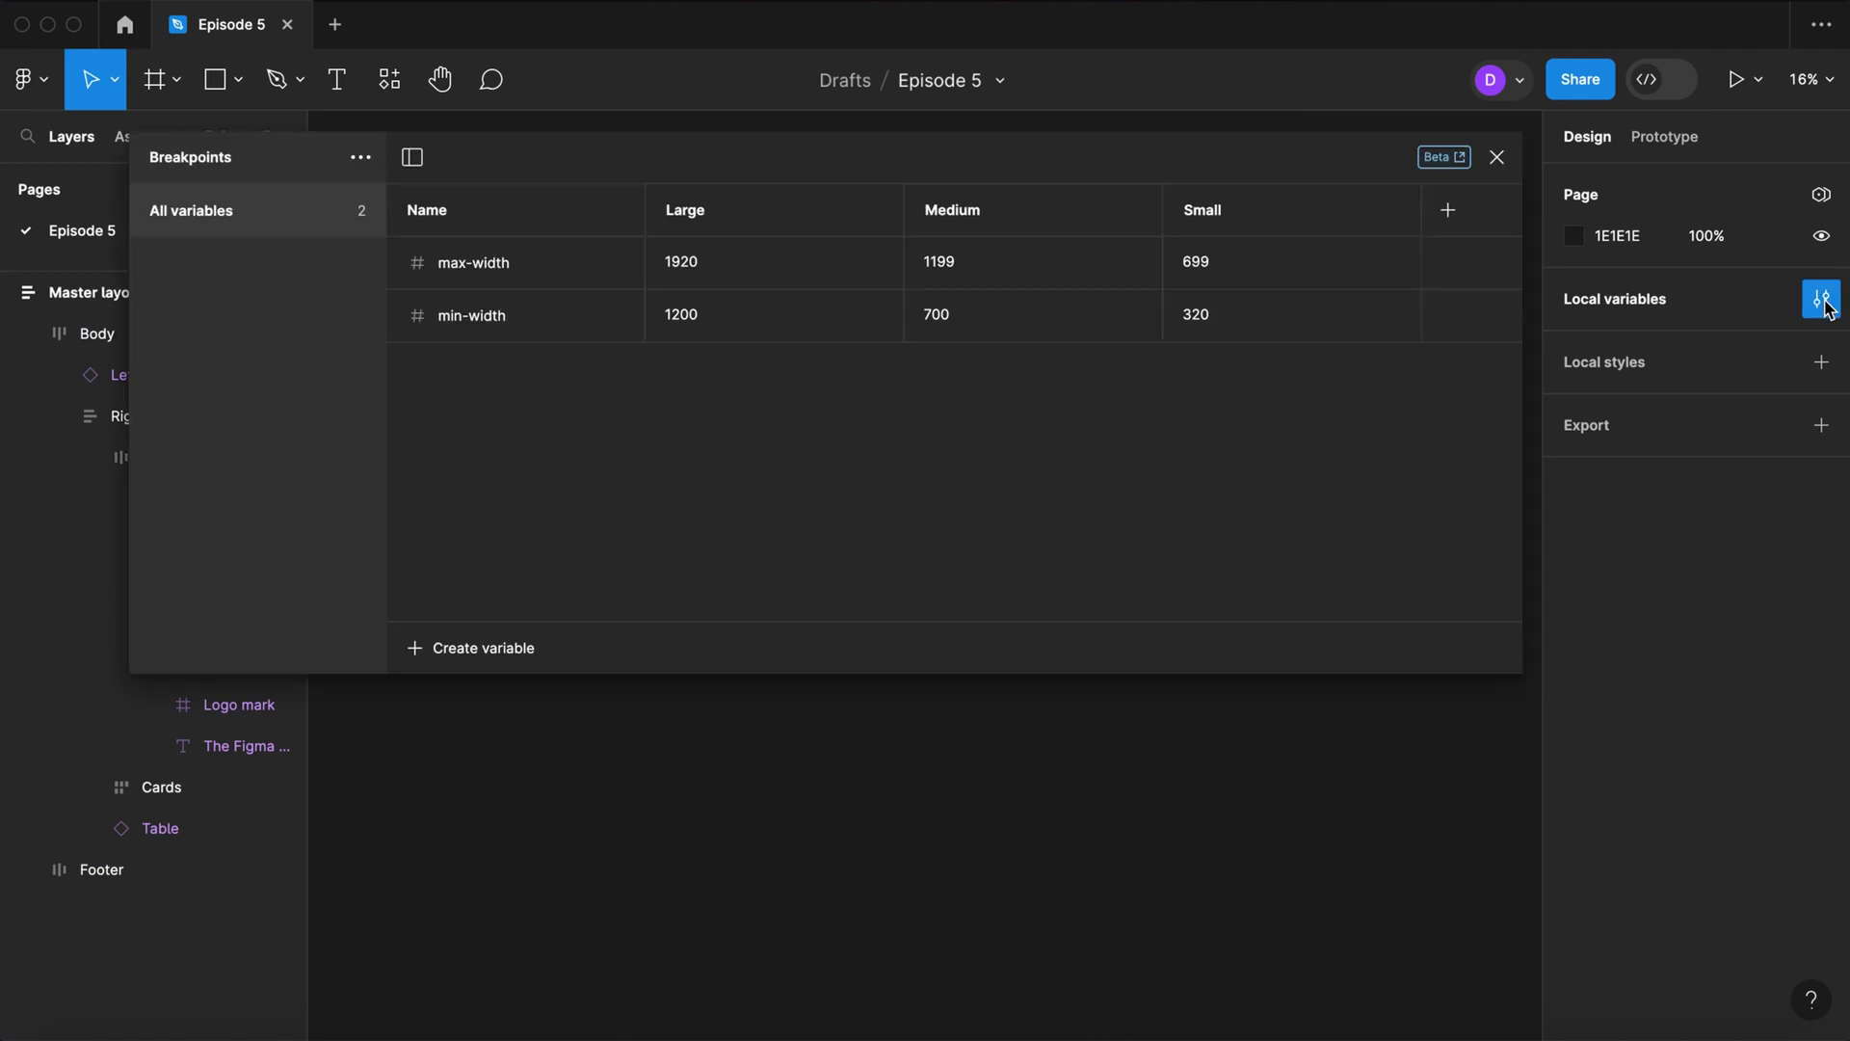
left_click(474, 650)
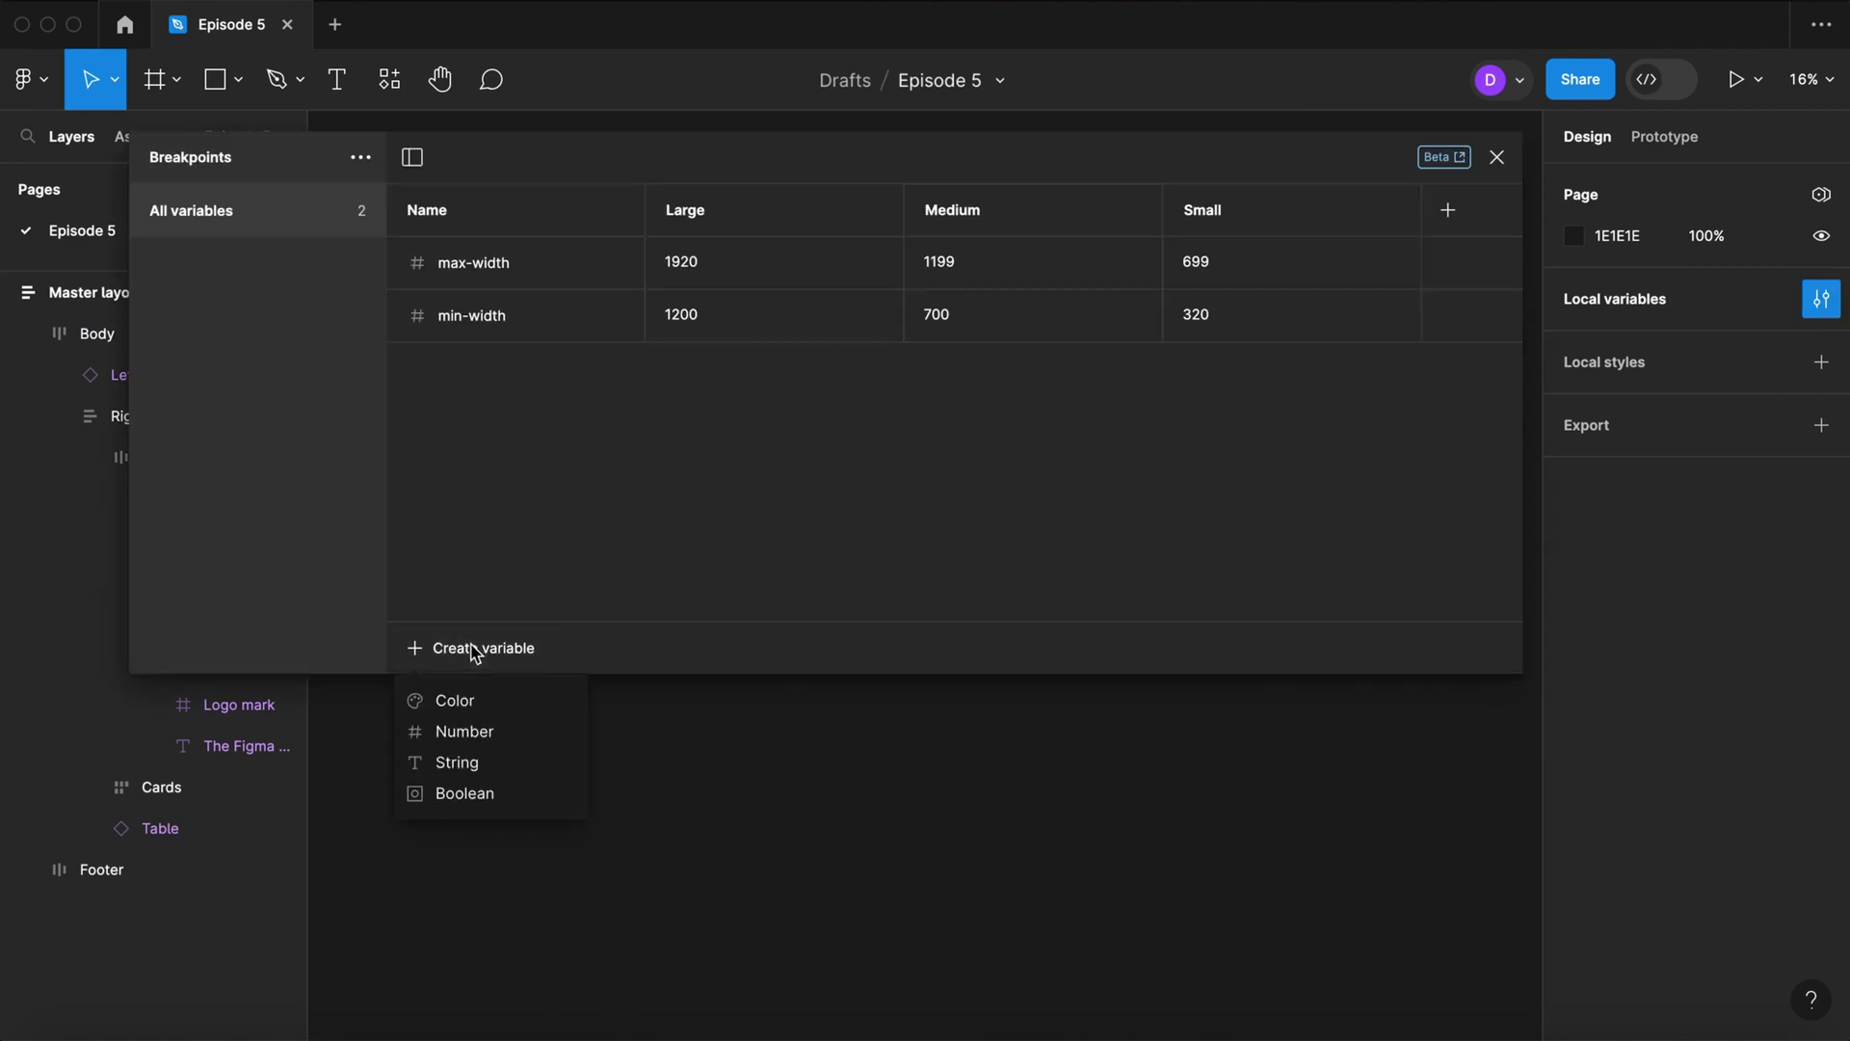
left_click(461, 795)
key("BackSpace")
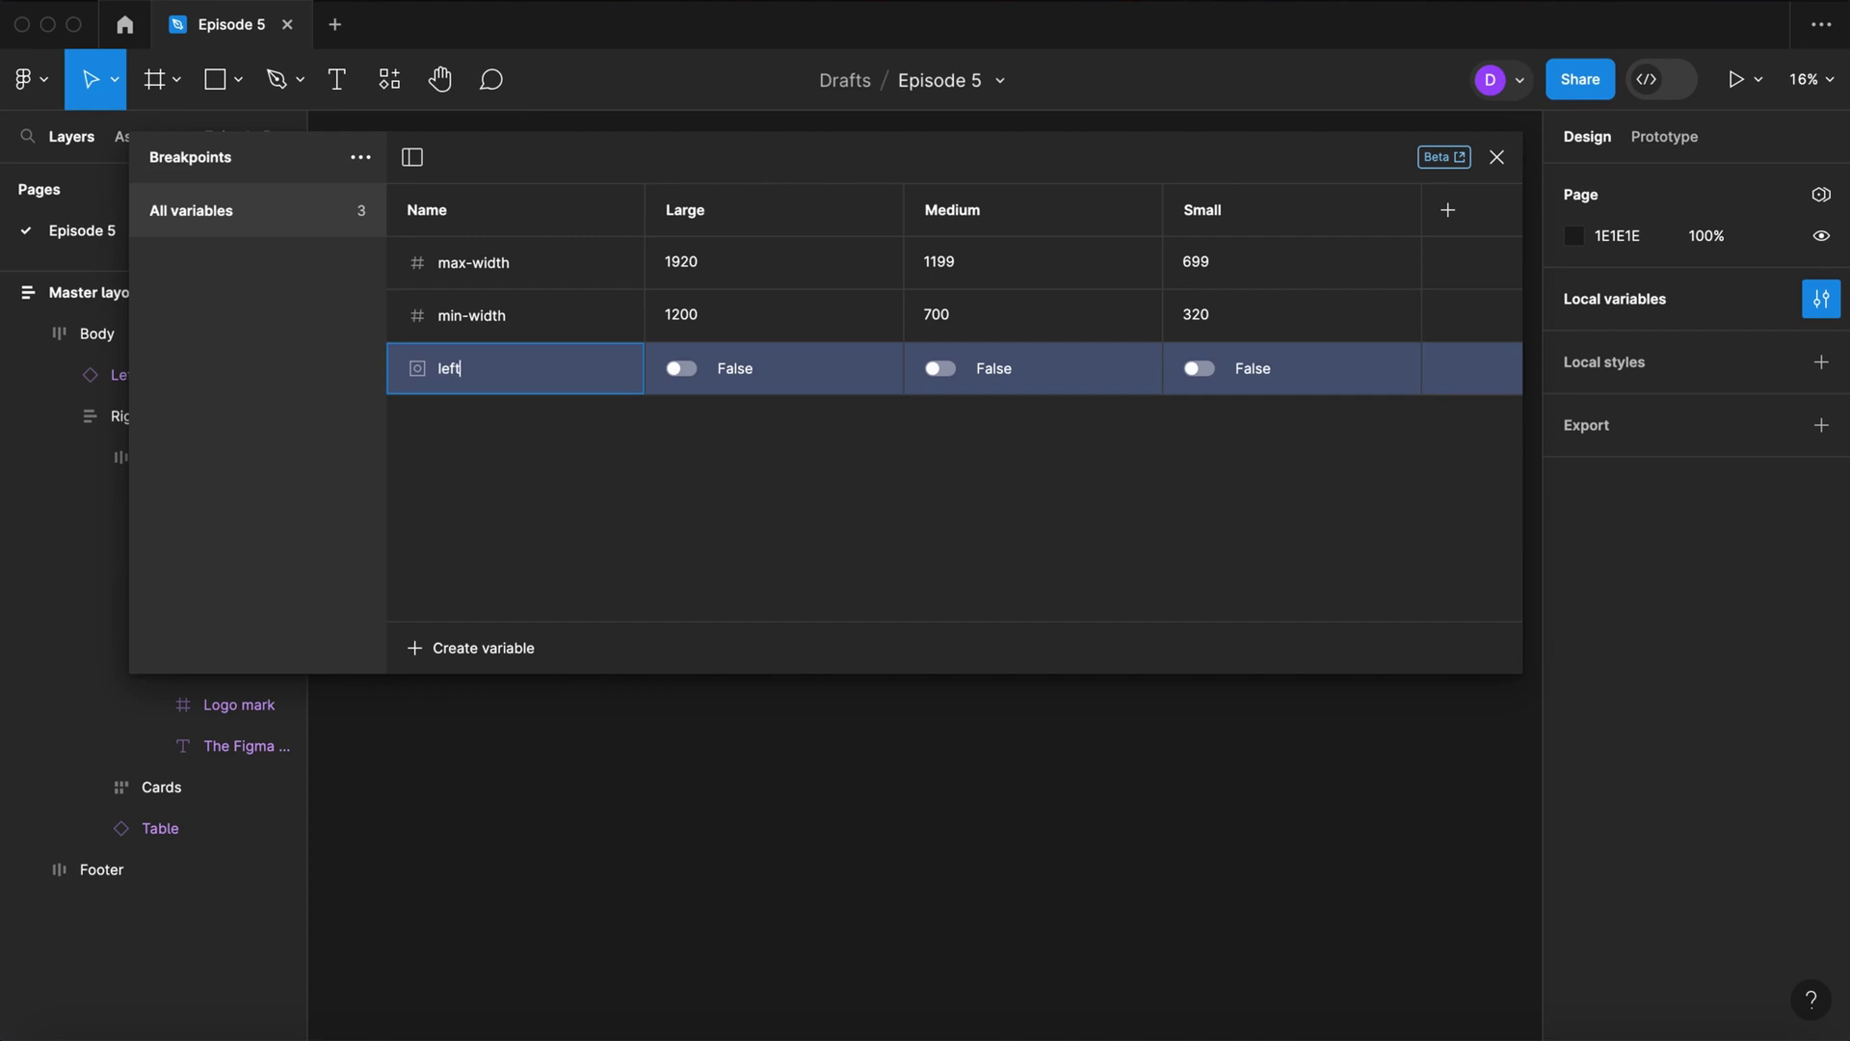
left_click(686, 371)
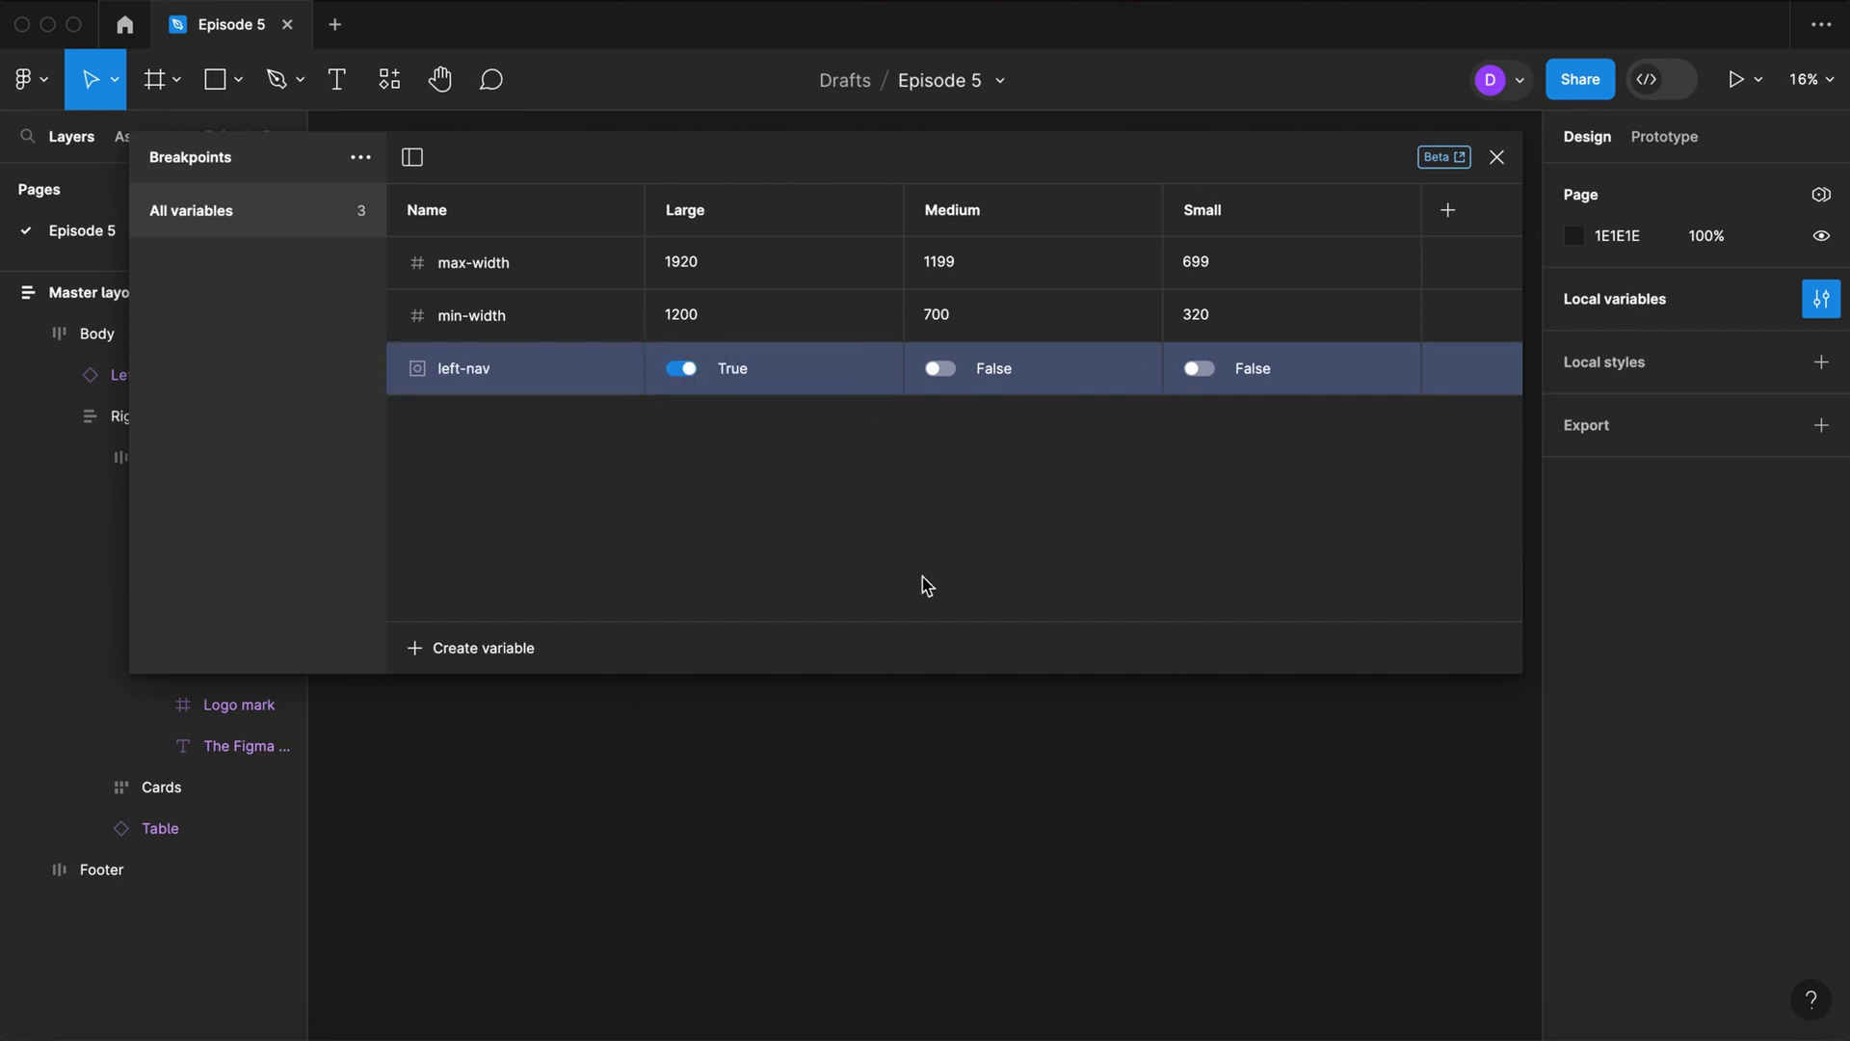
Step: Create a boolean variable hamburger-menu set to True for Medium and Small only, and close the variables
left_click(472, 656)
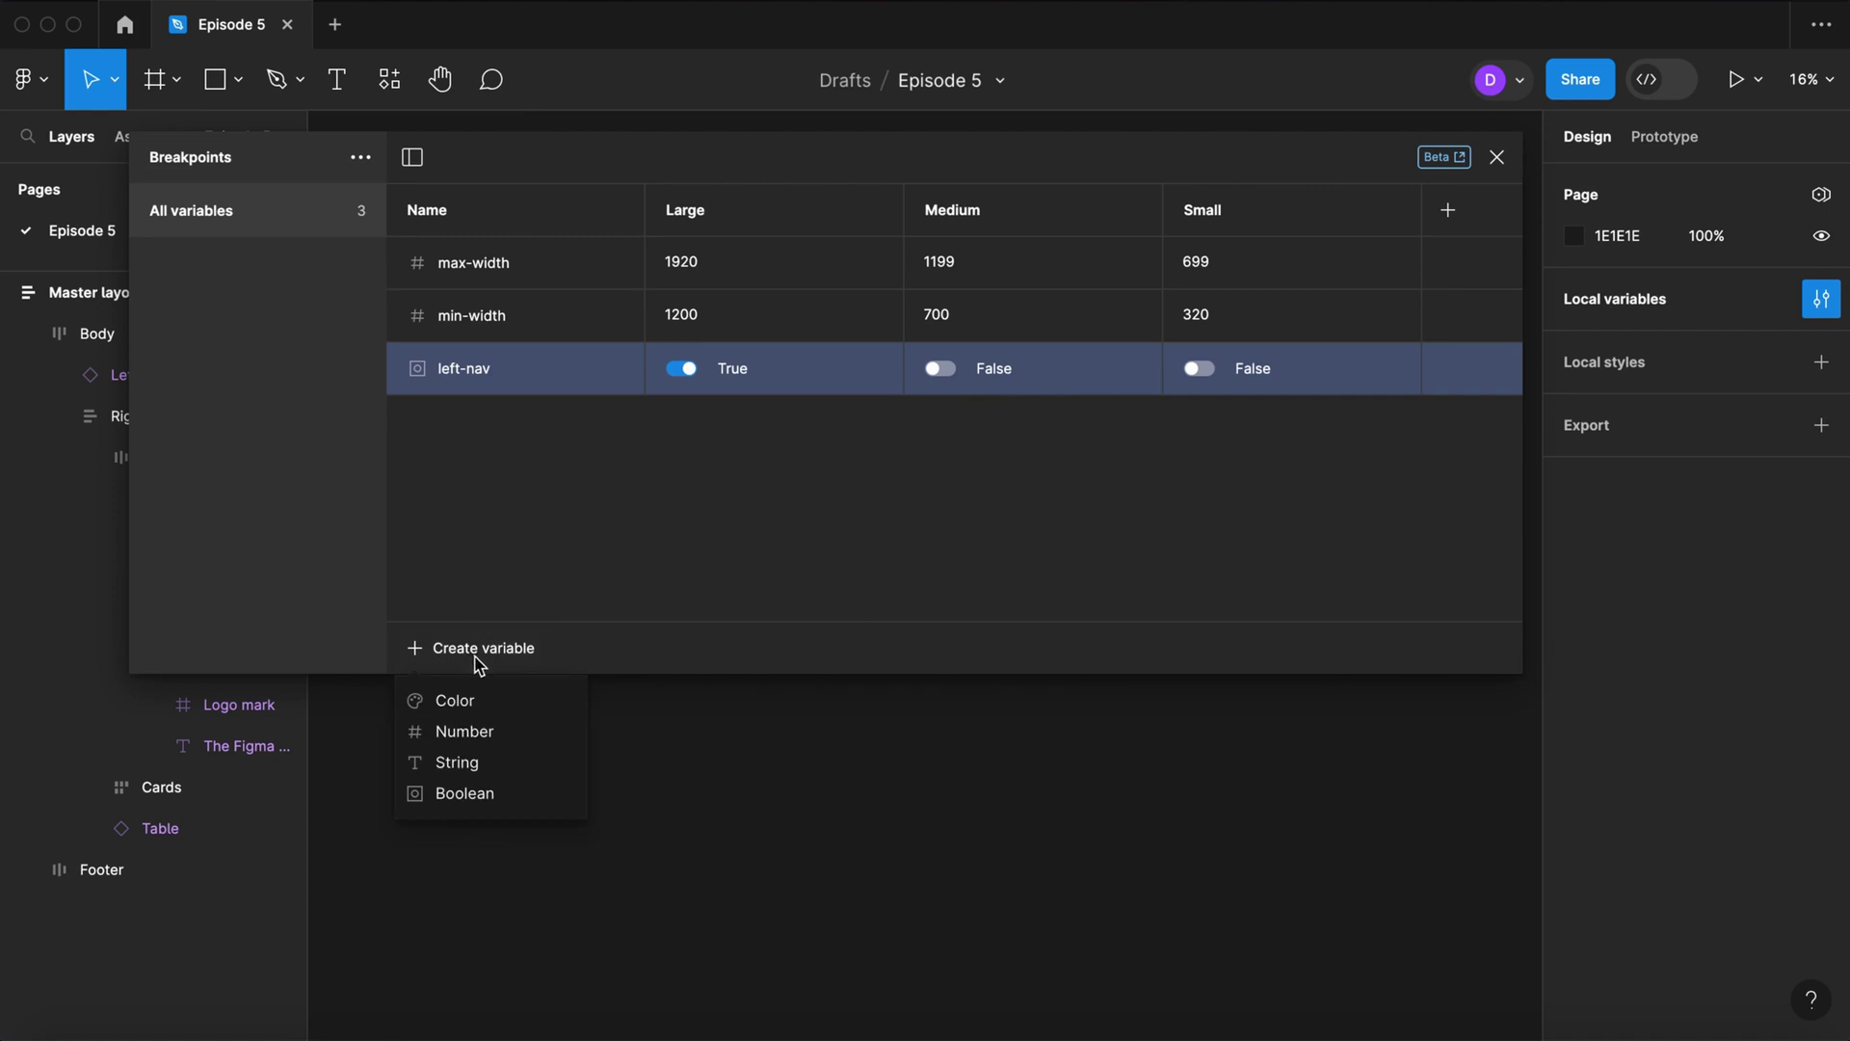
left_click(463, 795)
type("hamburger-menu")
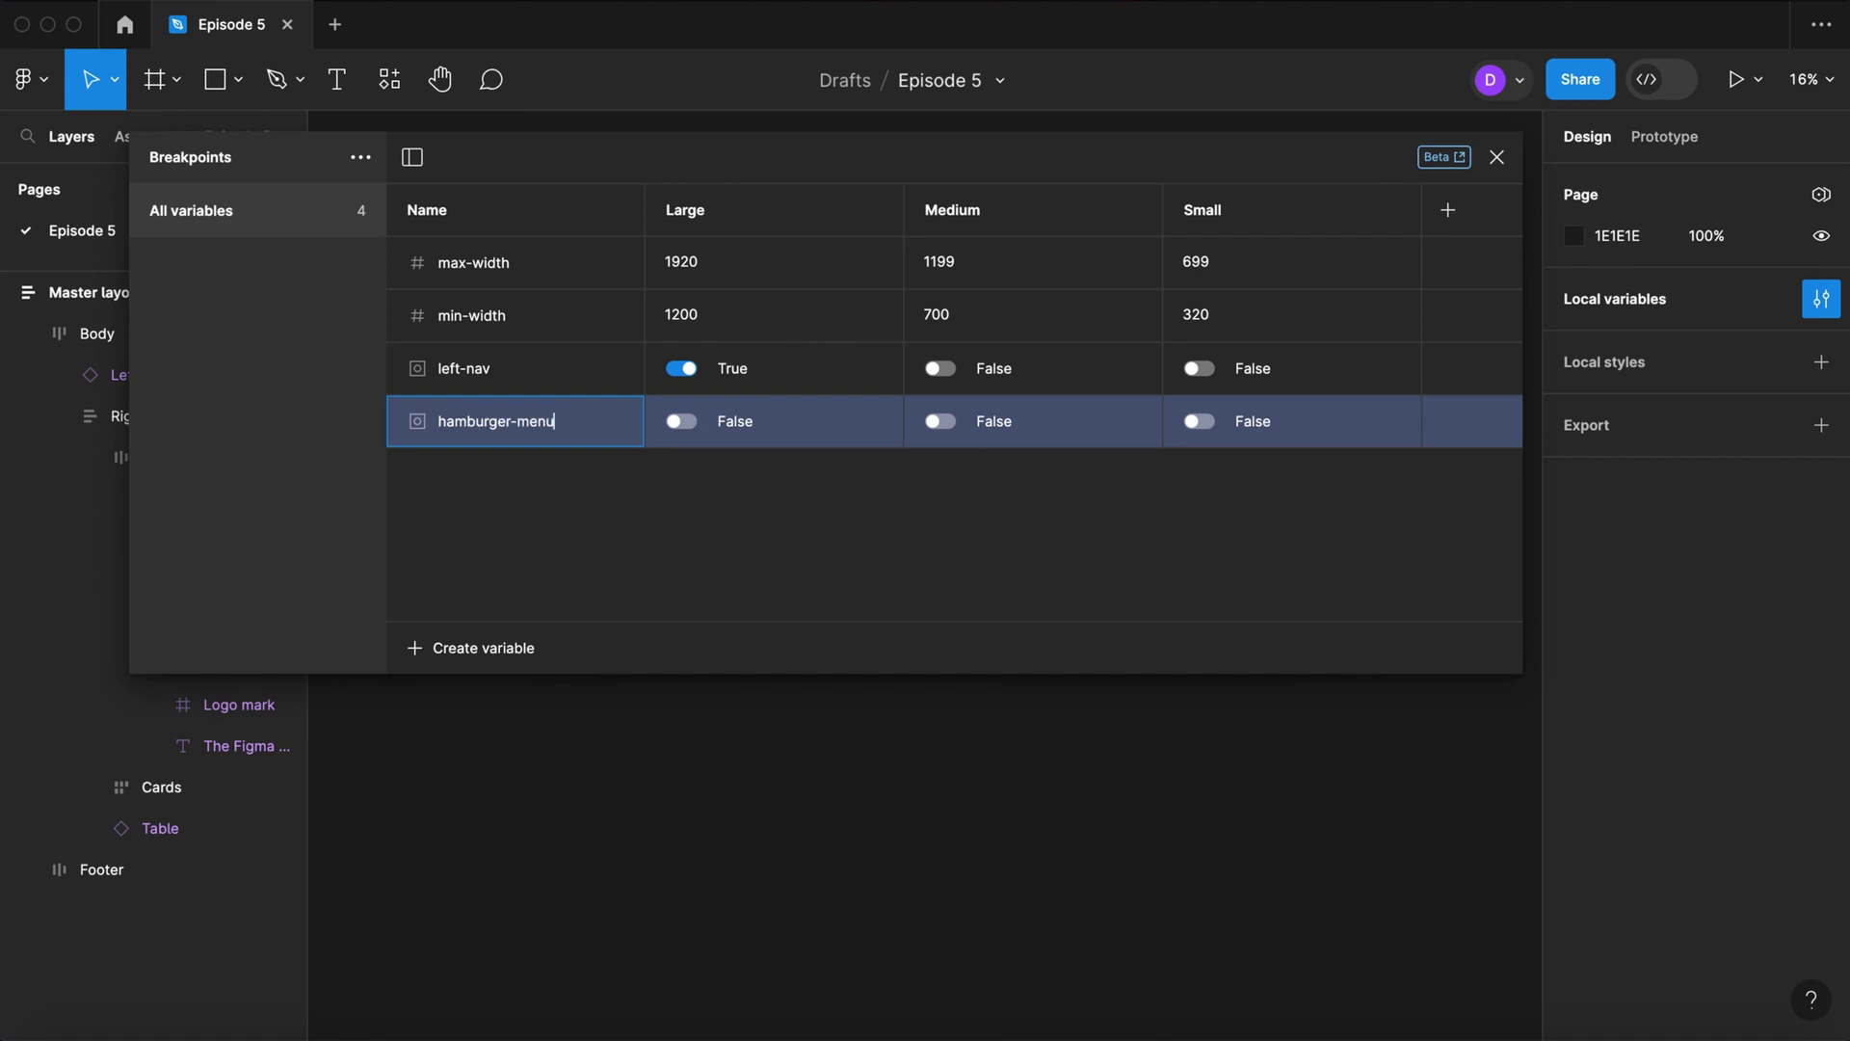
key("Return")
left_click(947, 424)
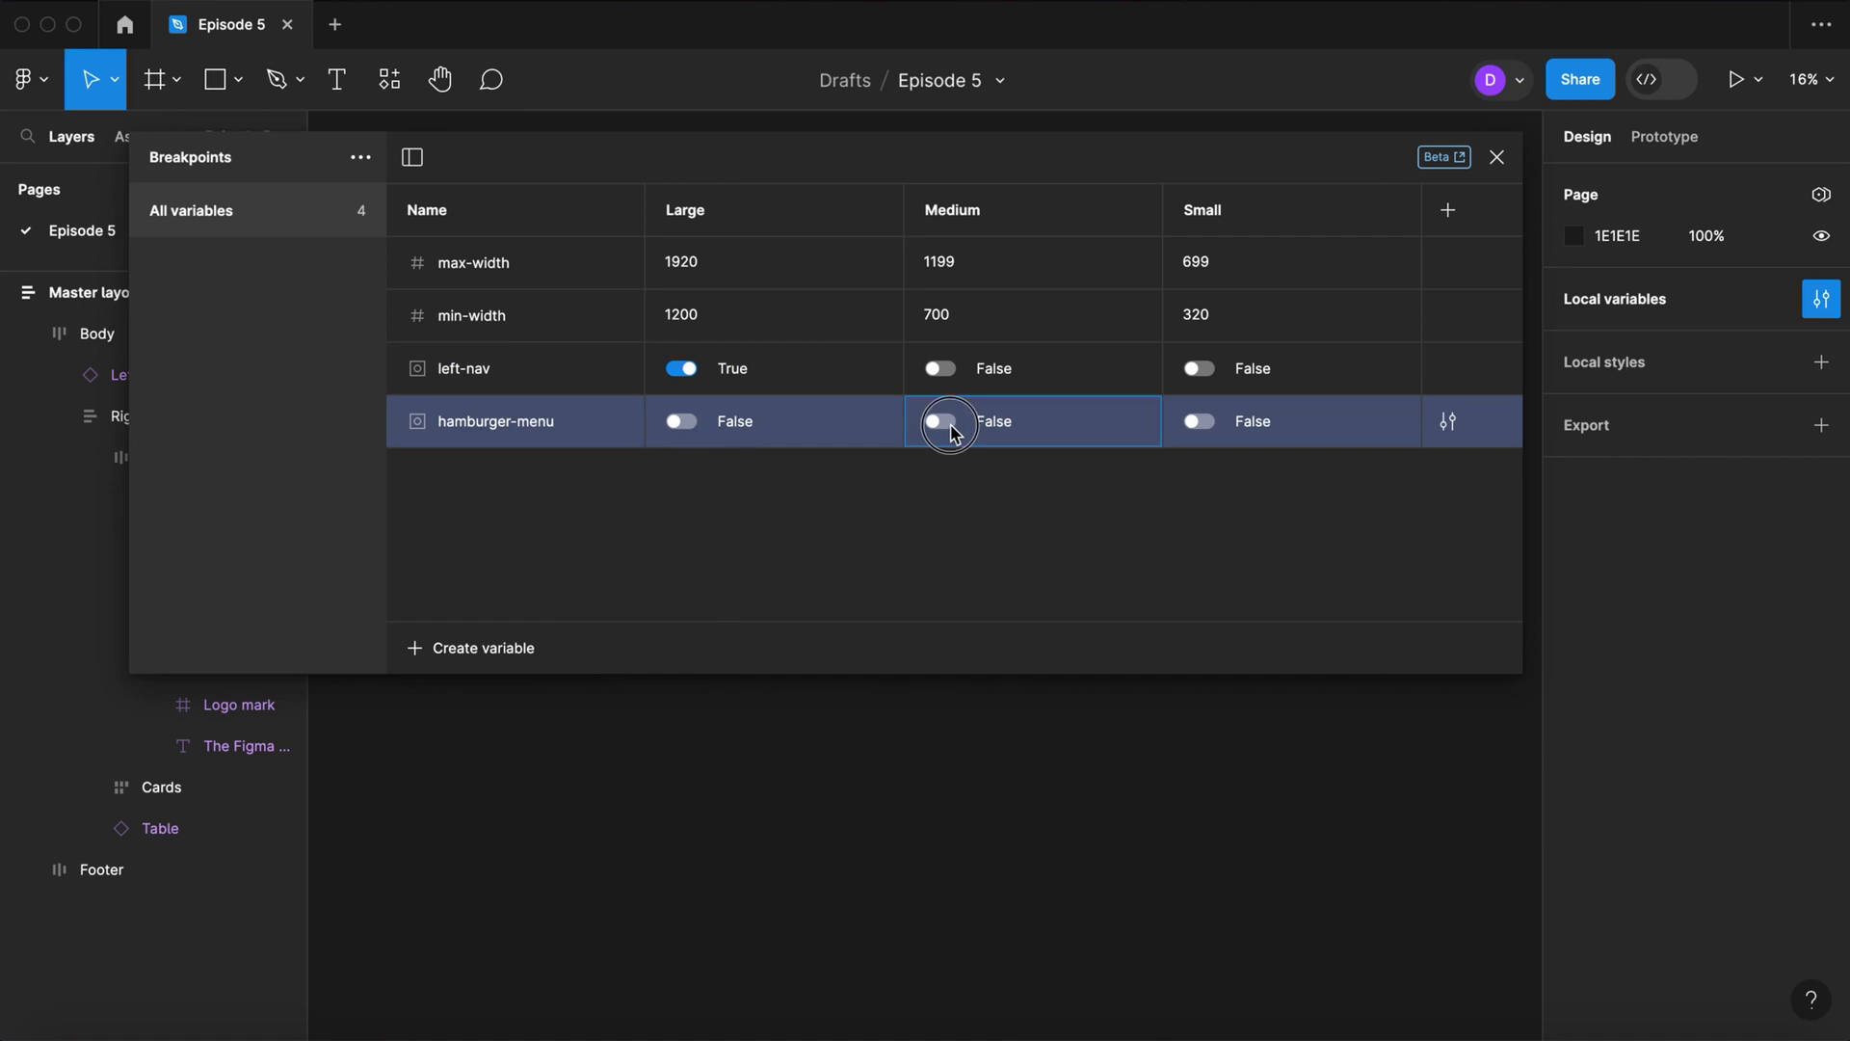
left_click(1210, 424)
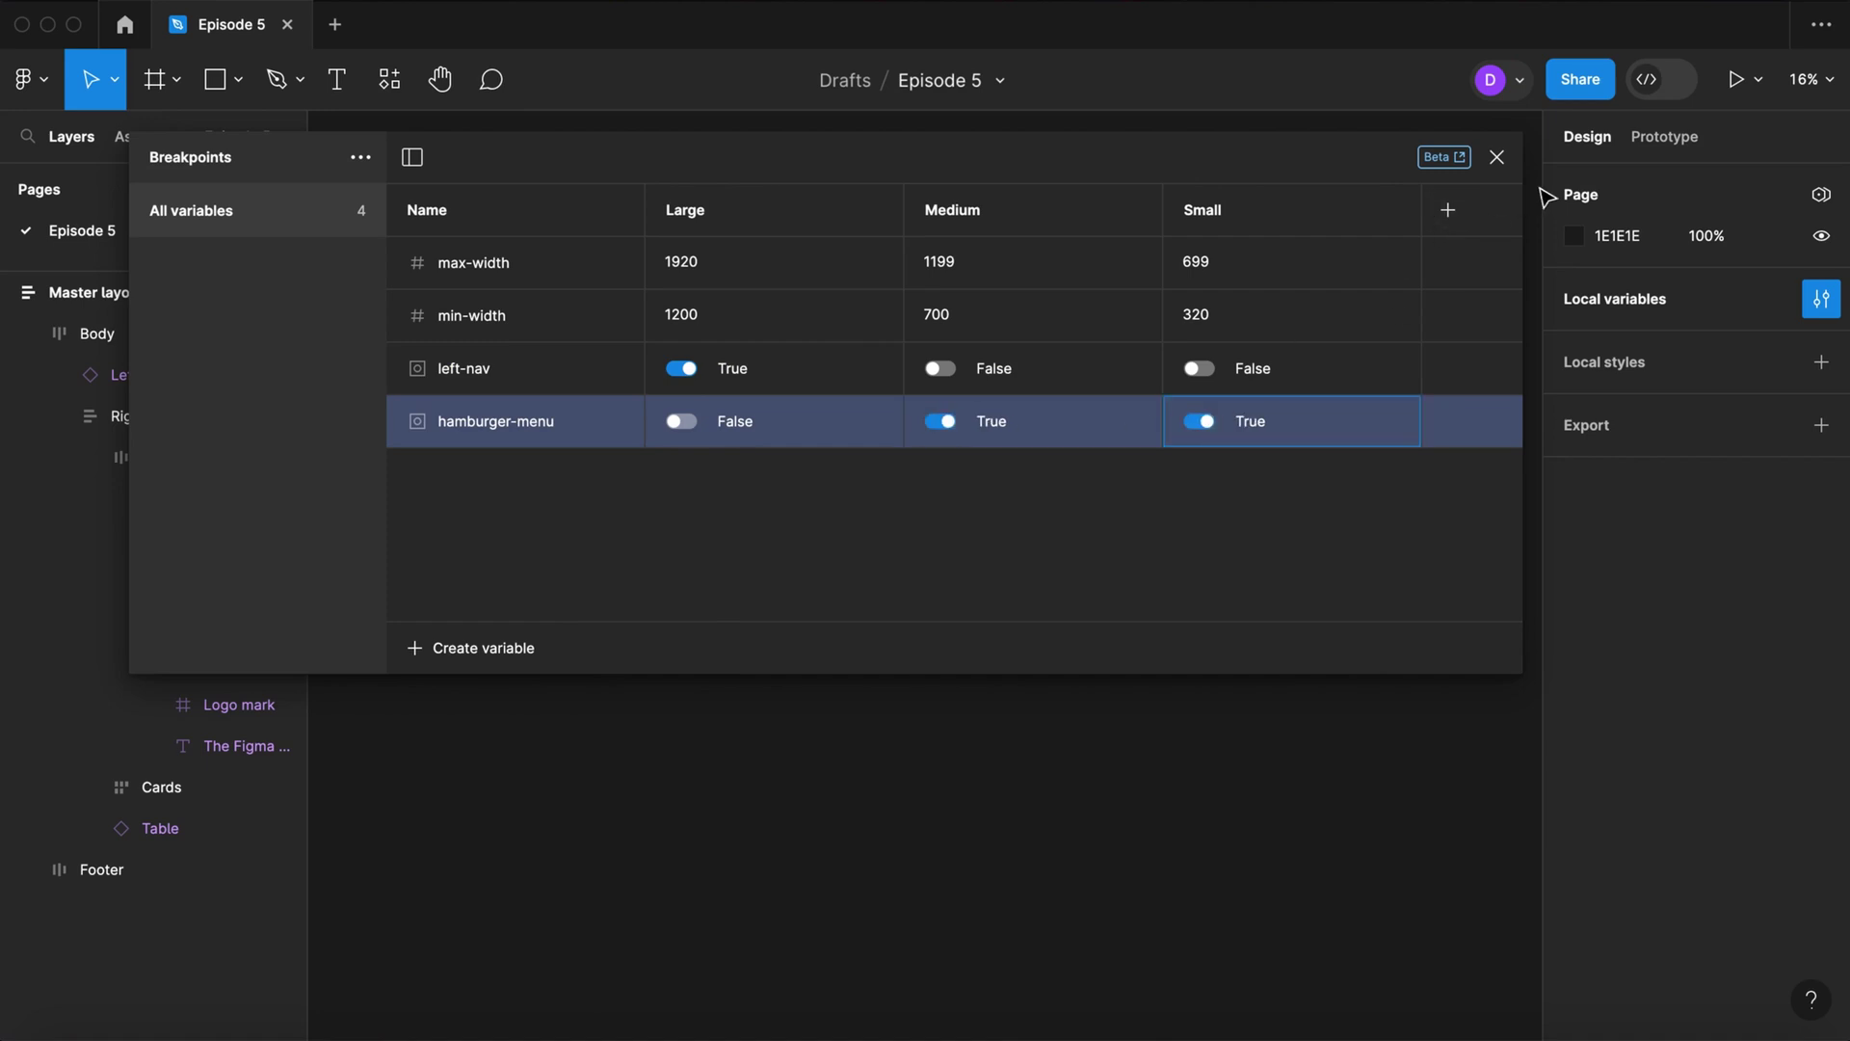
left_click(1496, 157)
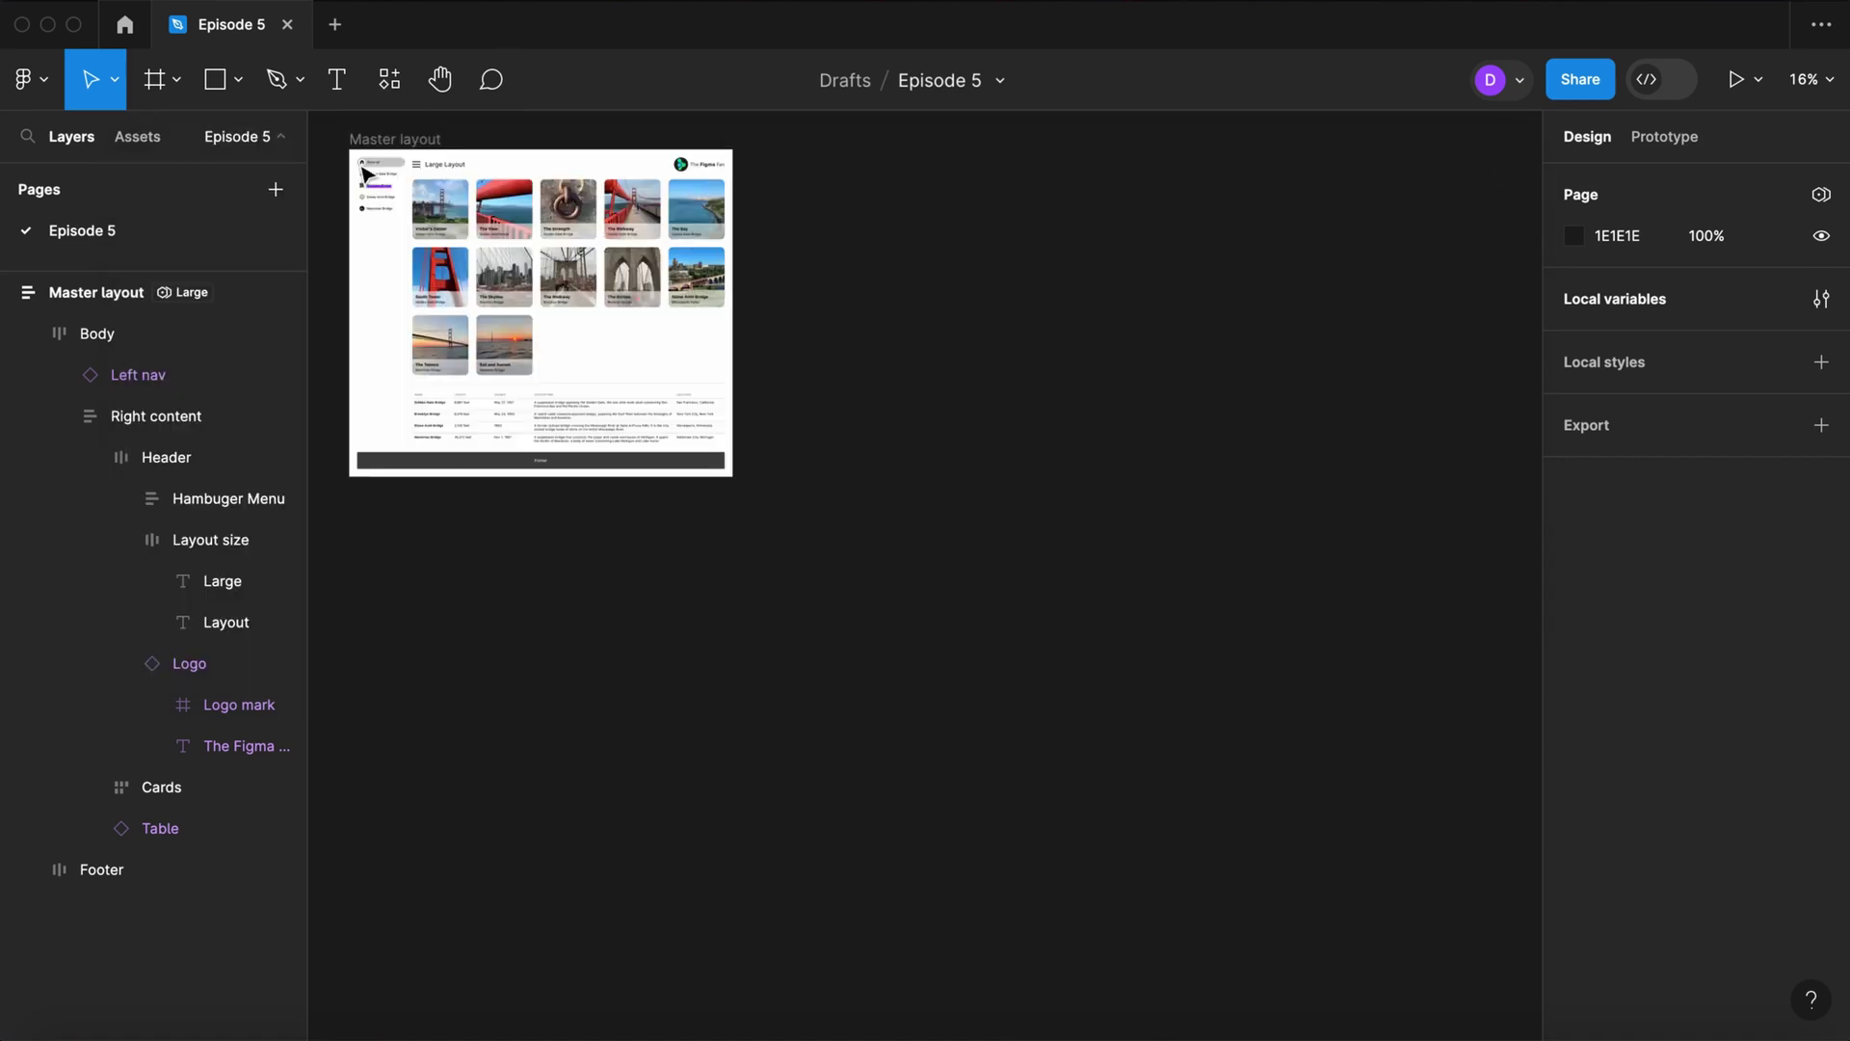
Step: Bind the visibility of the Left nav layer to the left-nav variable
scroll(349, 162, "up", 5)
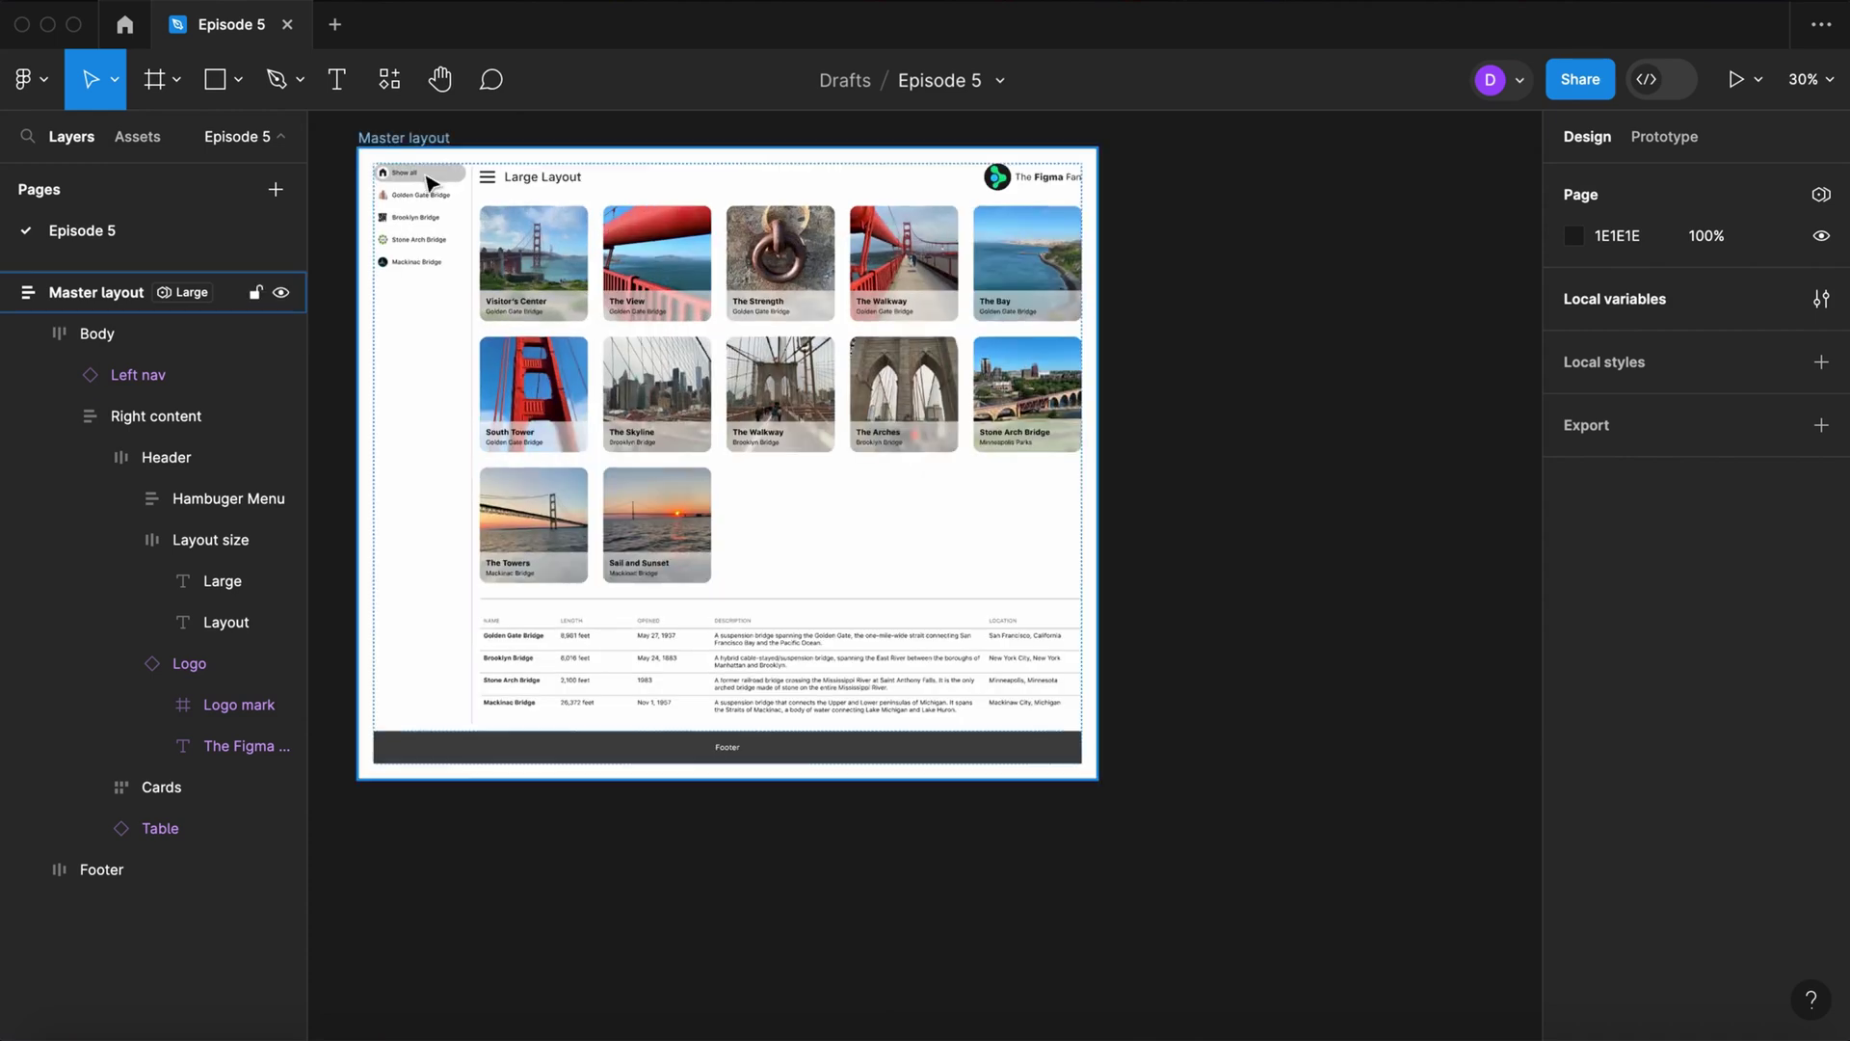
double_click(439, 234)
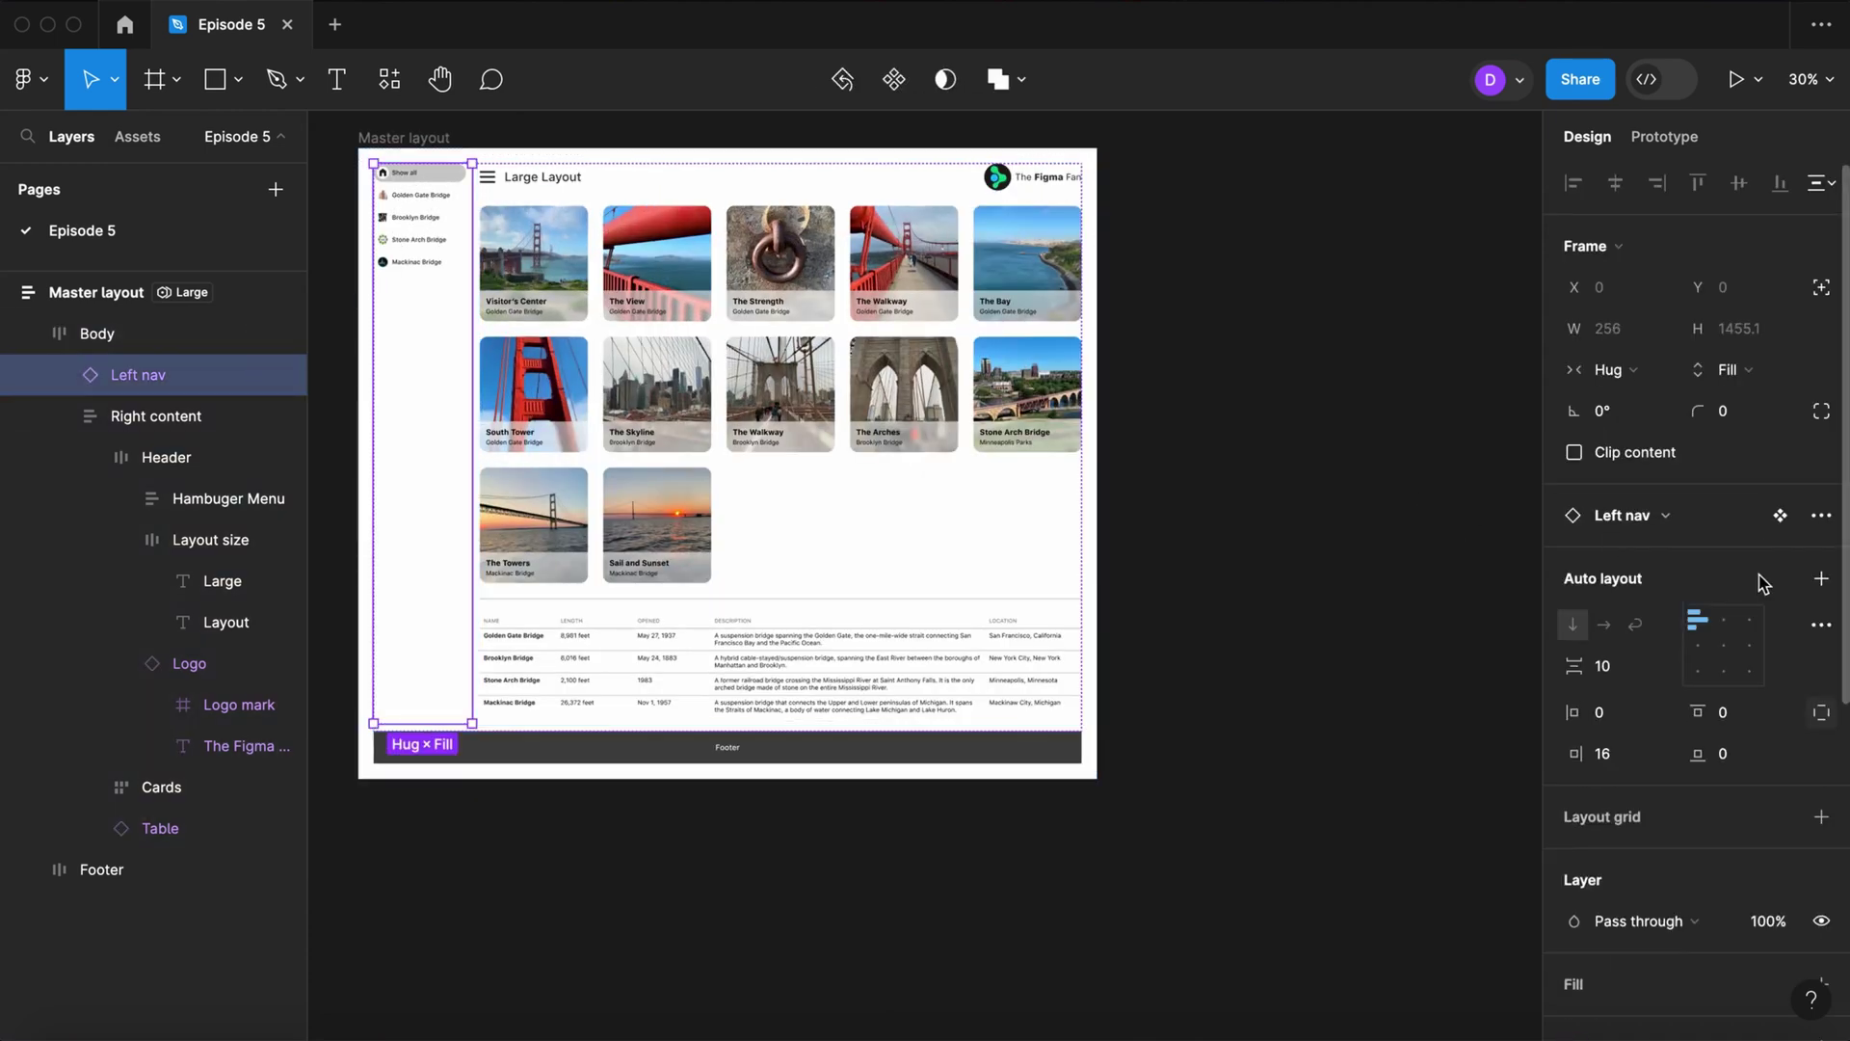
scroll(1810, 730, "down", 5)
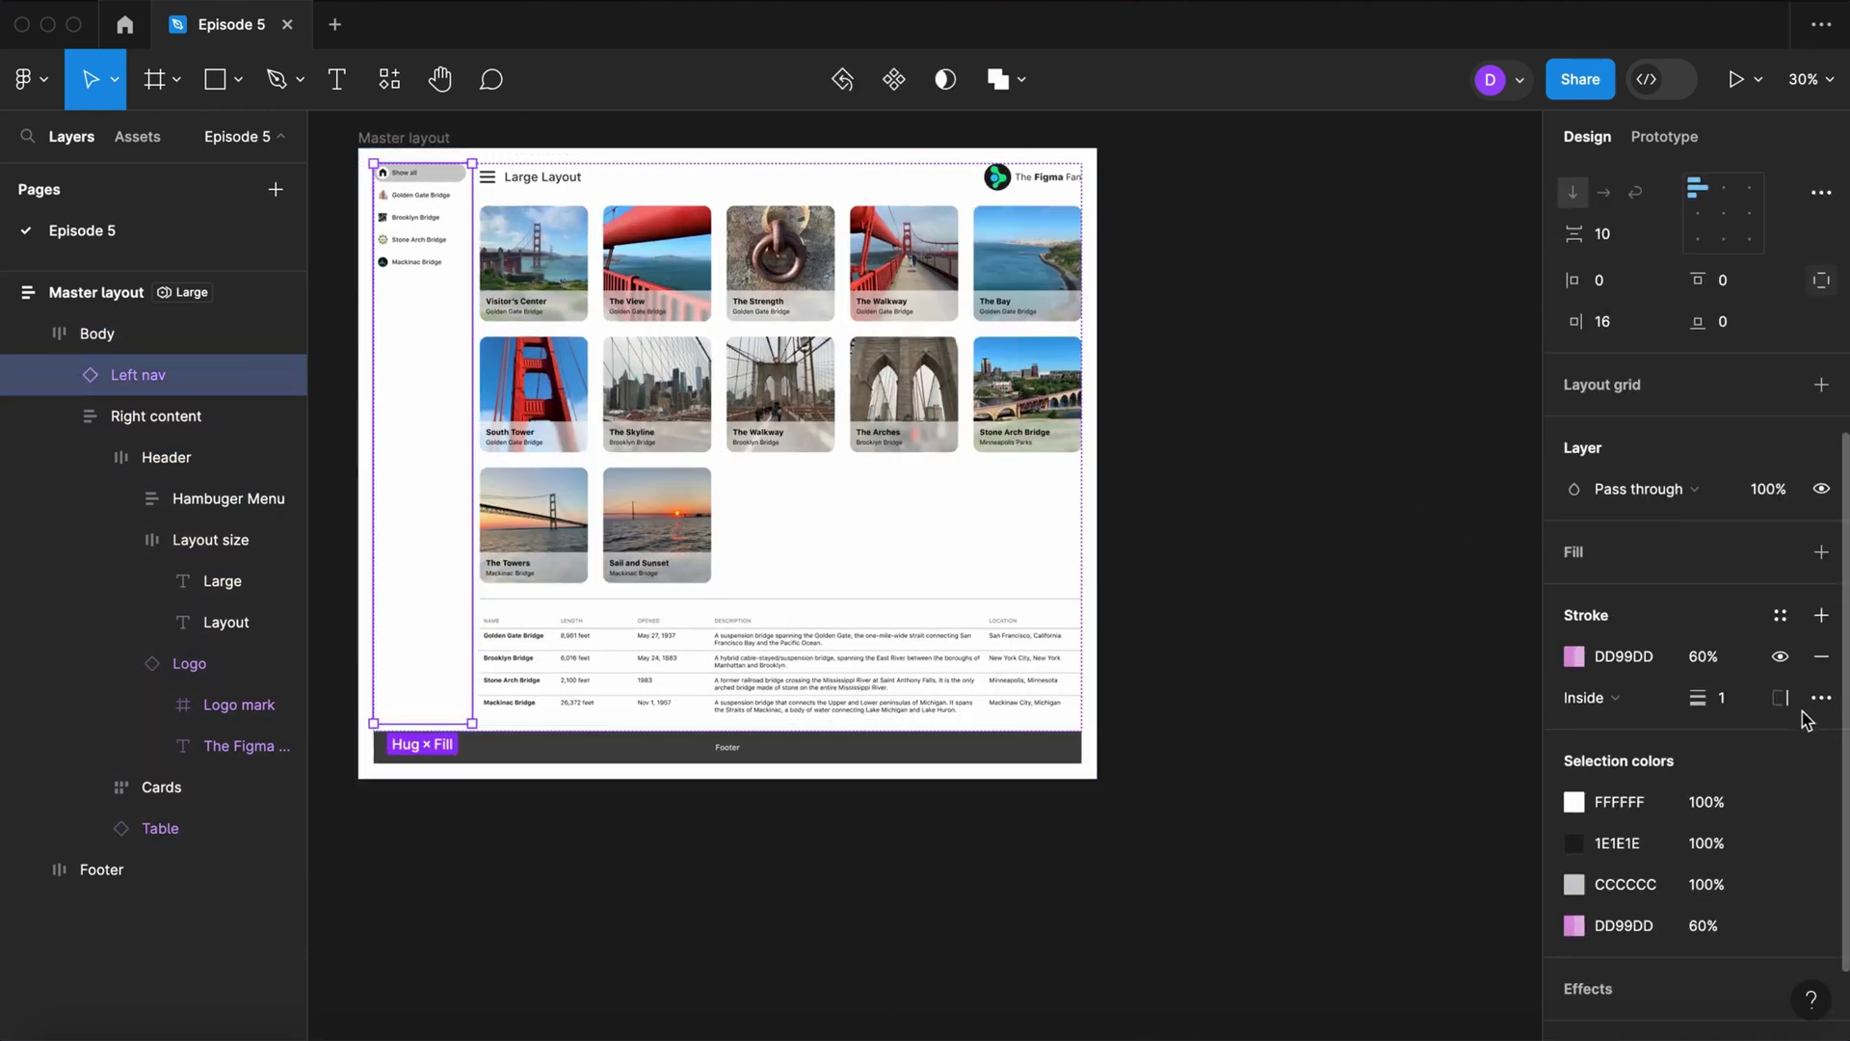
right_click(1821, 492)
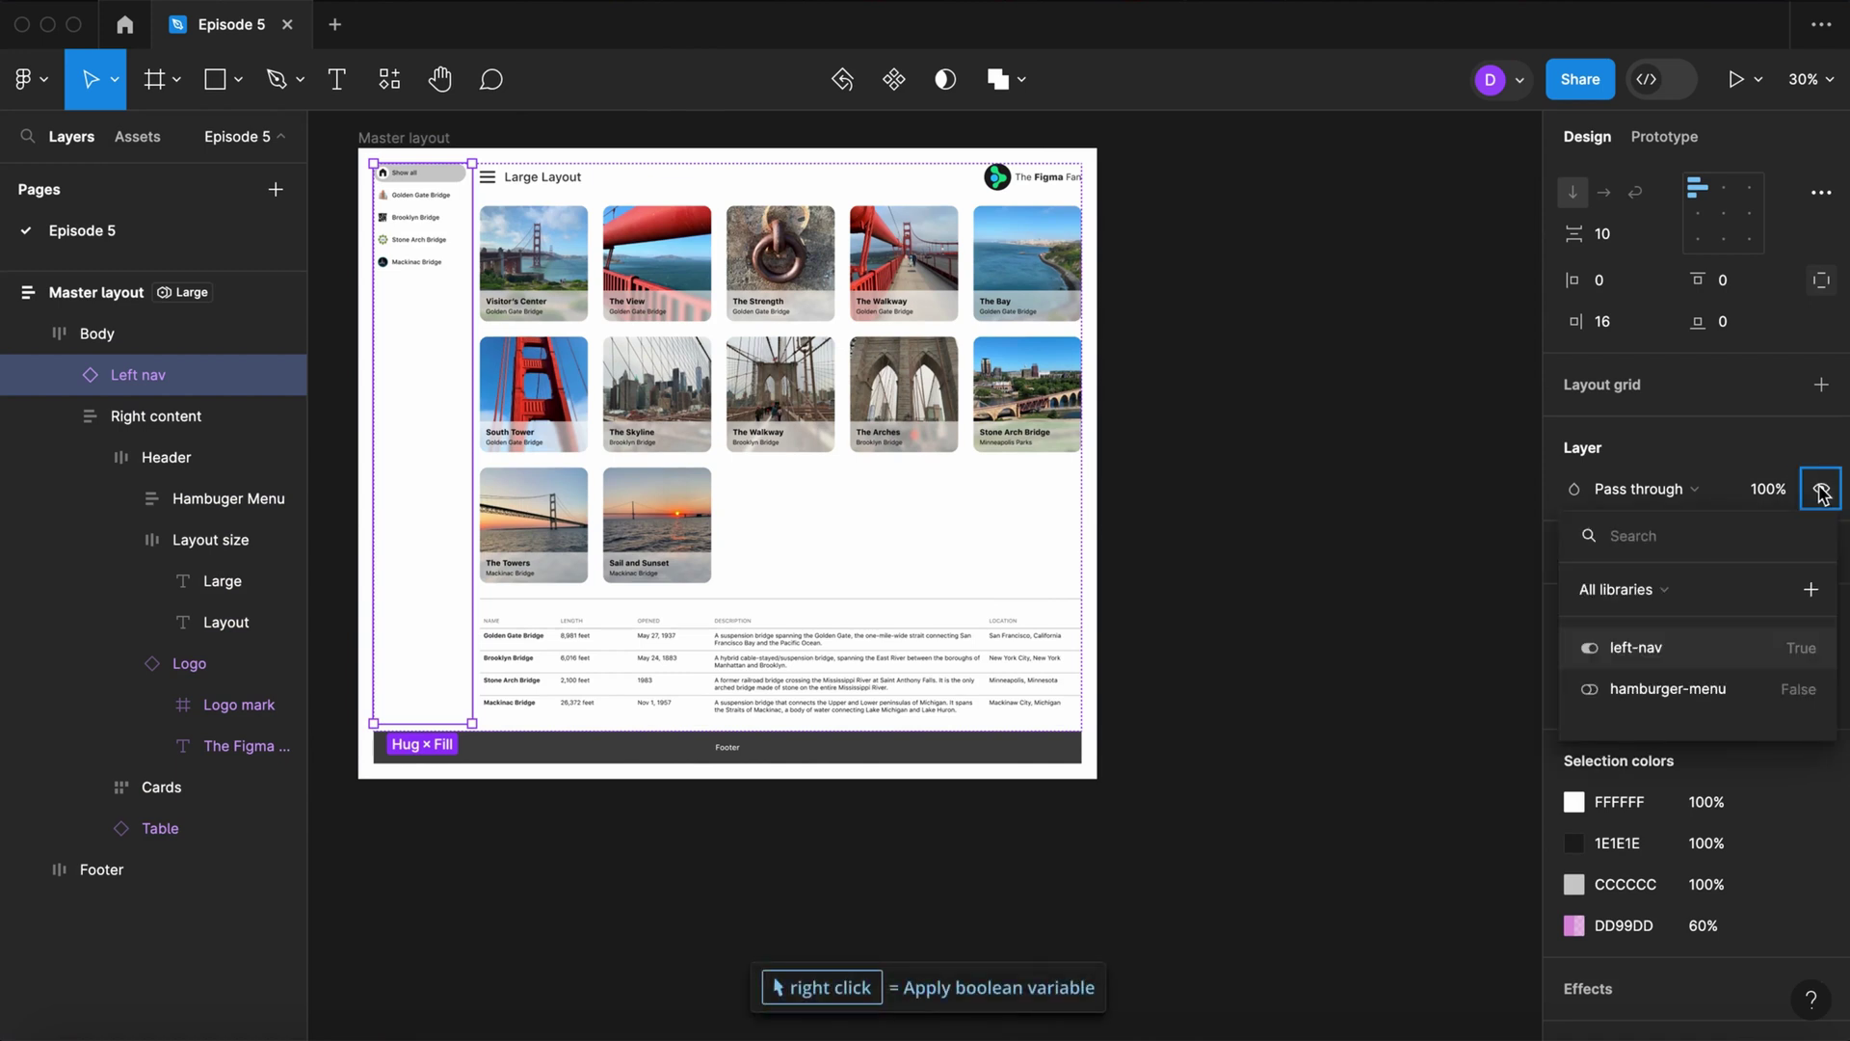
left_click(1690, 657)
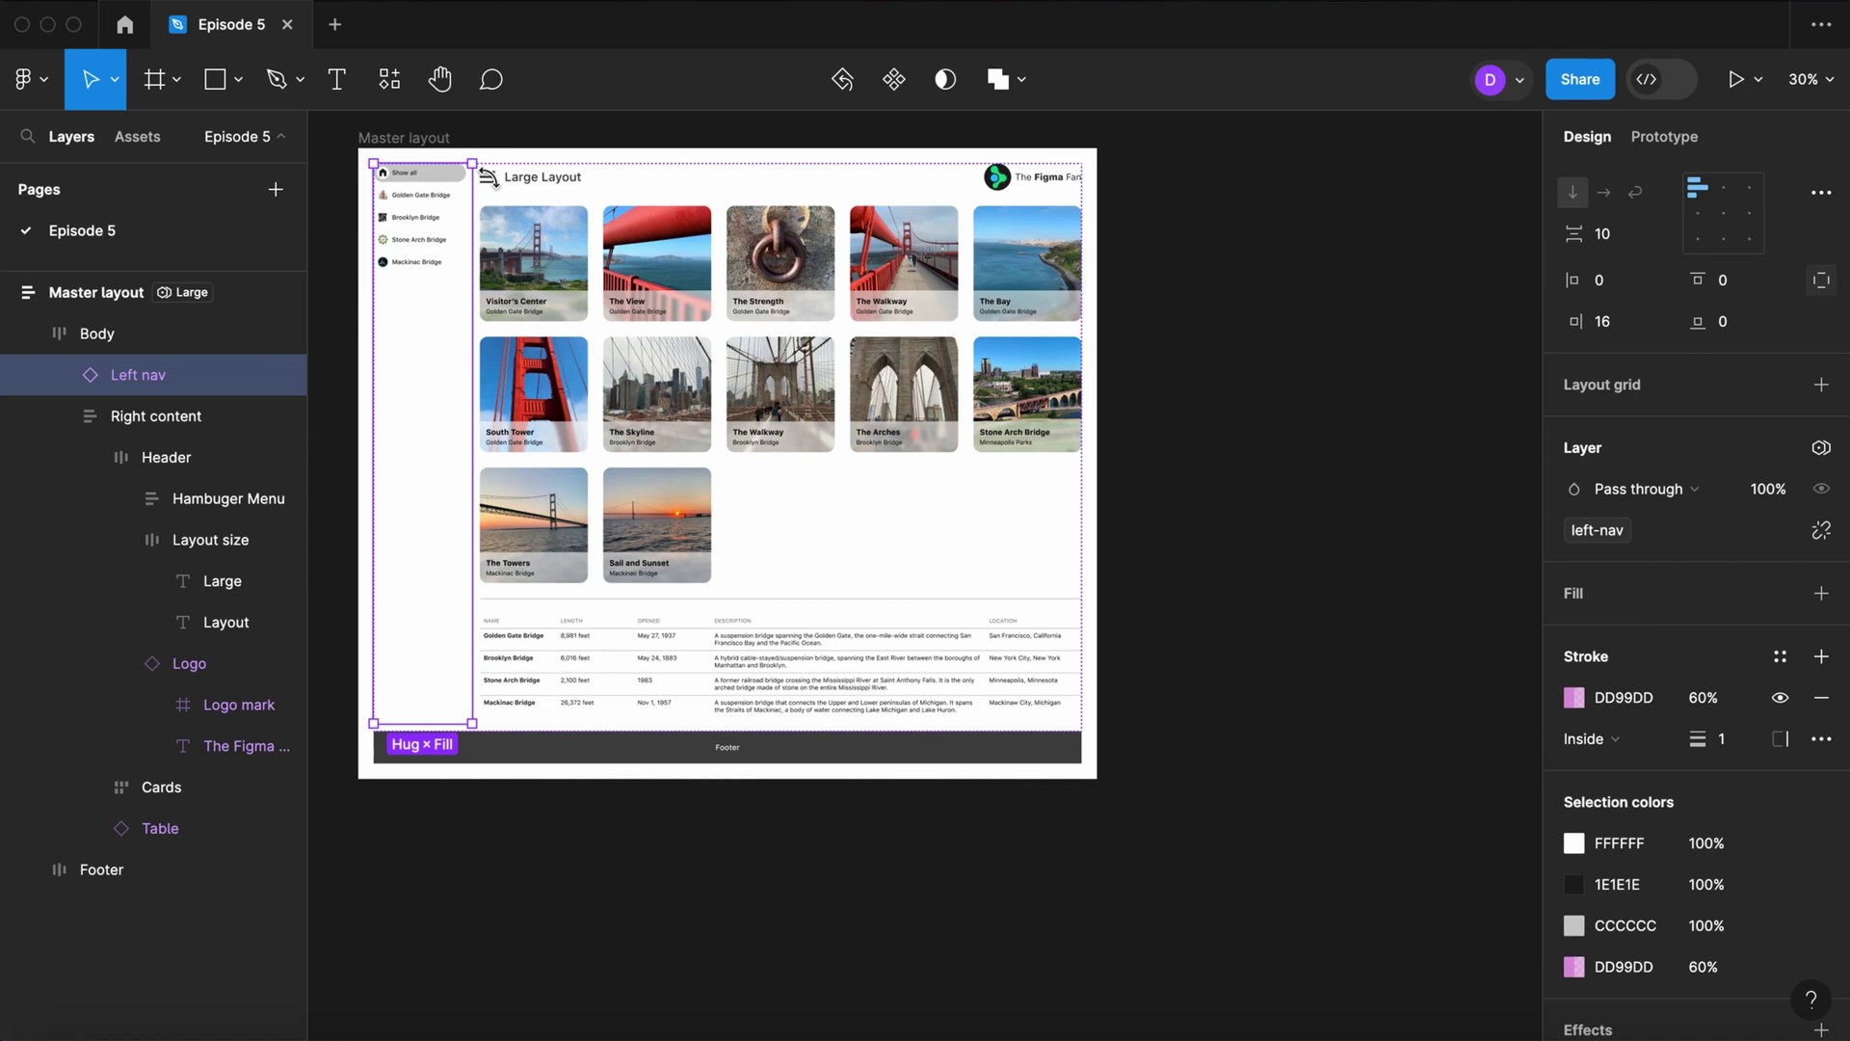
Step: Bind the visibility of the hamburger menu layer in the header to the hamburger-menu variable, and deselect it
scroll(493, 182, "up", 3)
left_click(492, 179)
double_click(492, 180)
double_click(491, 179)
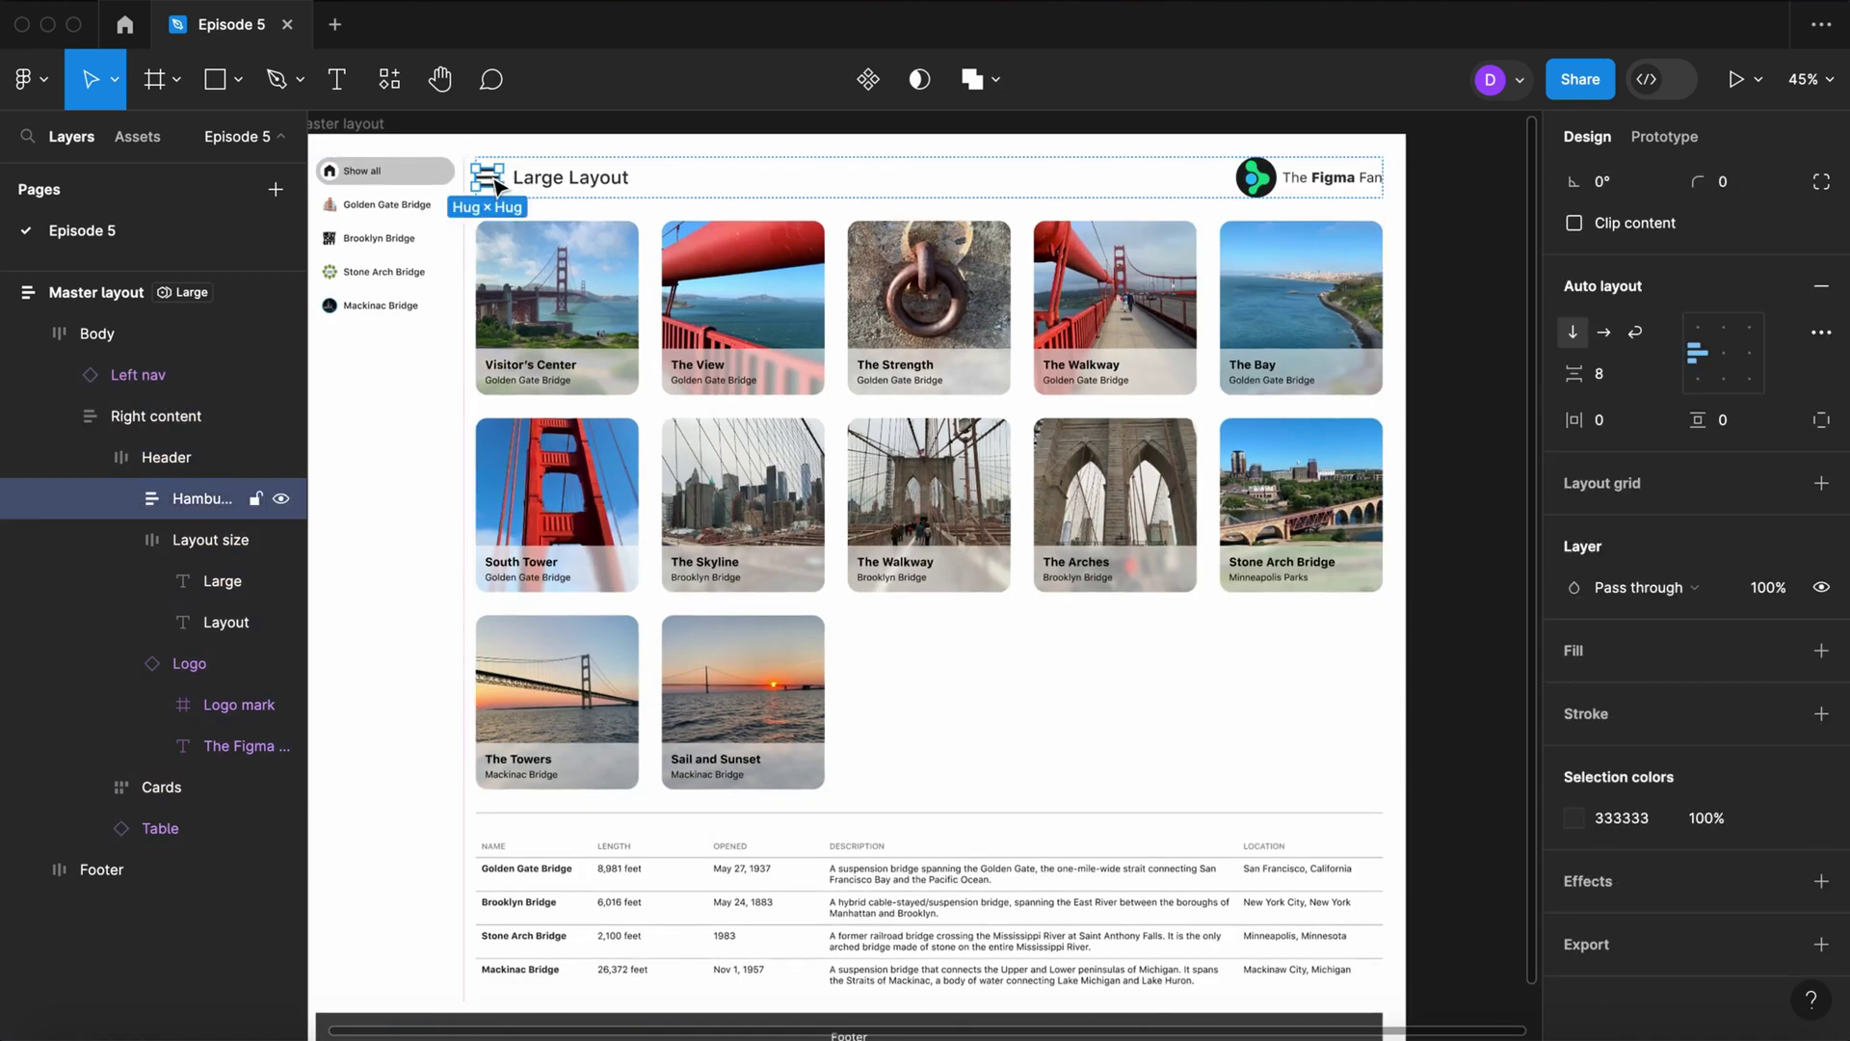
right_click(1824, 590)
left_click(1679, 792)
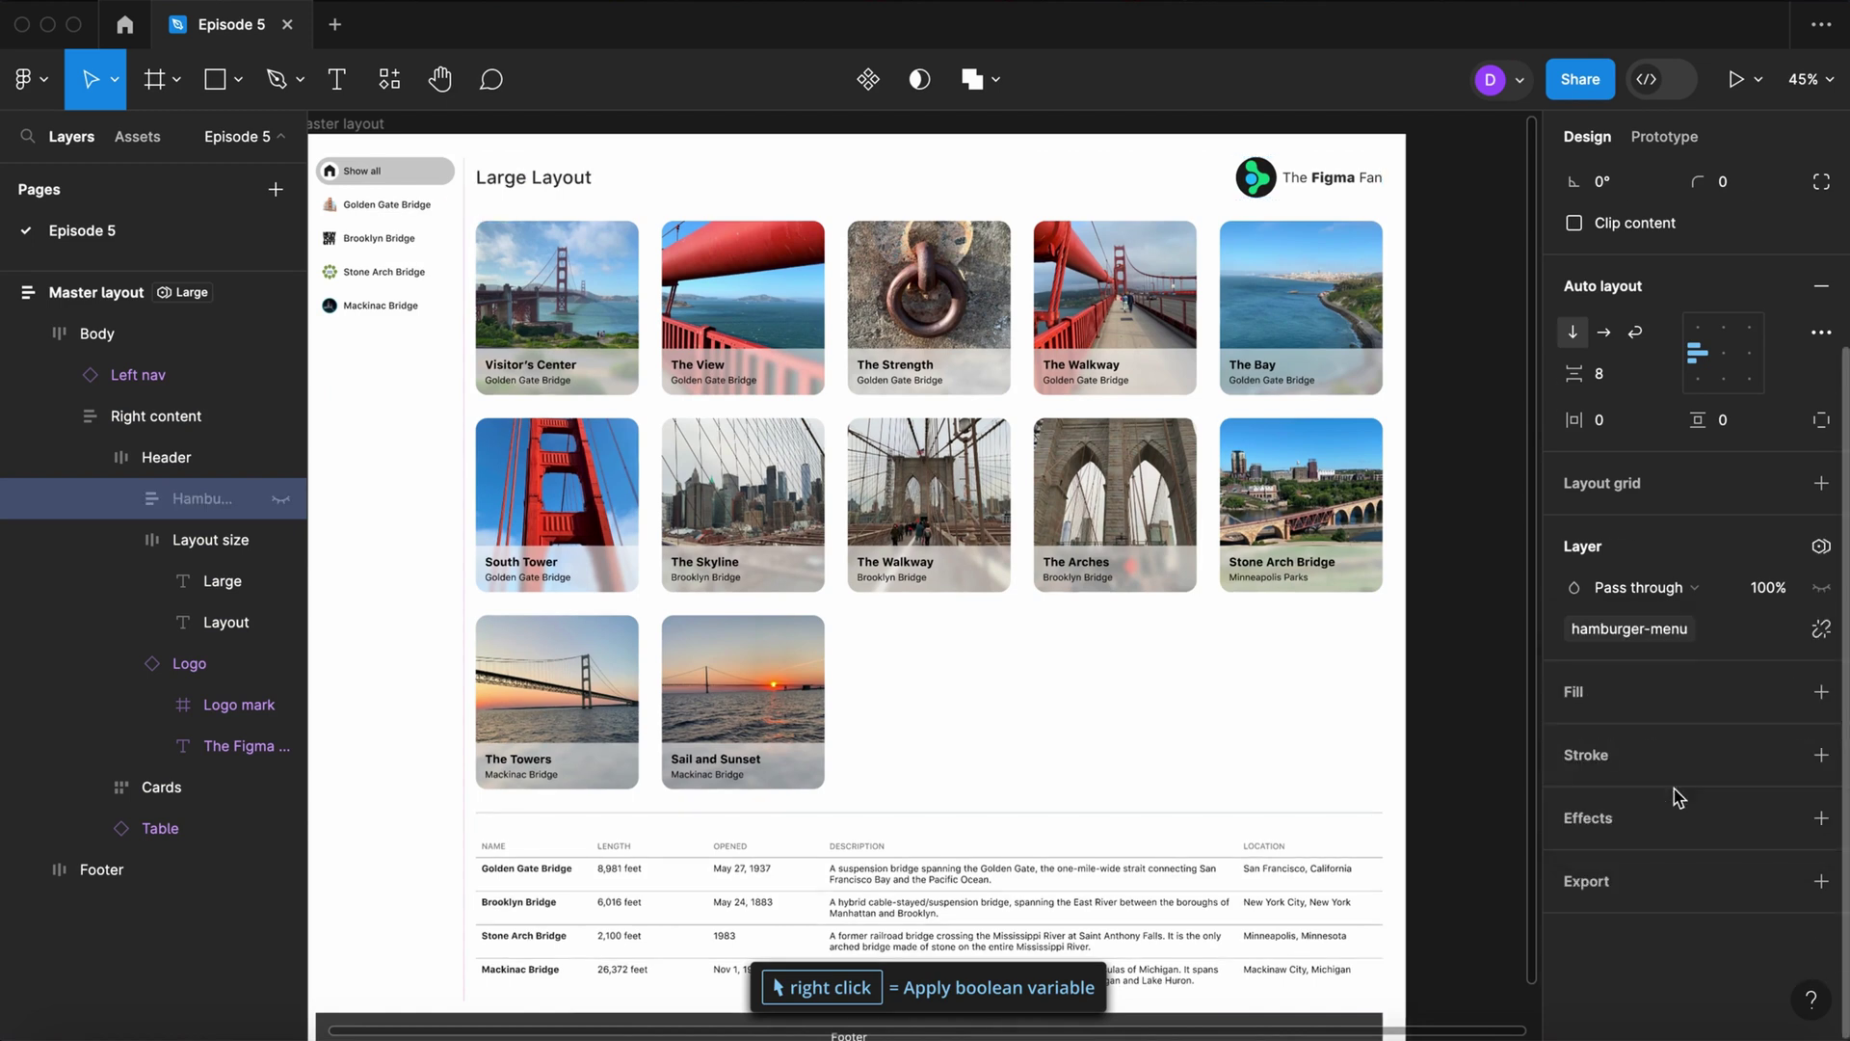
left_click(1432, 367)
Step: Preview the Master layout in the Medium and Small Breakpoints modes, and return it to Large
scroll(1436, 365, "down", 5)
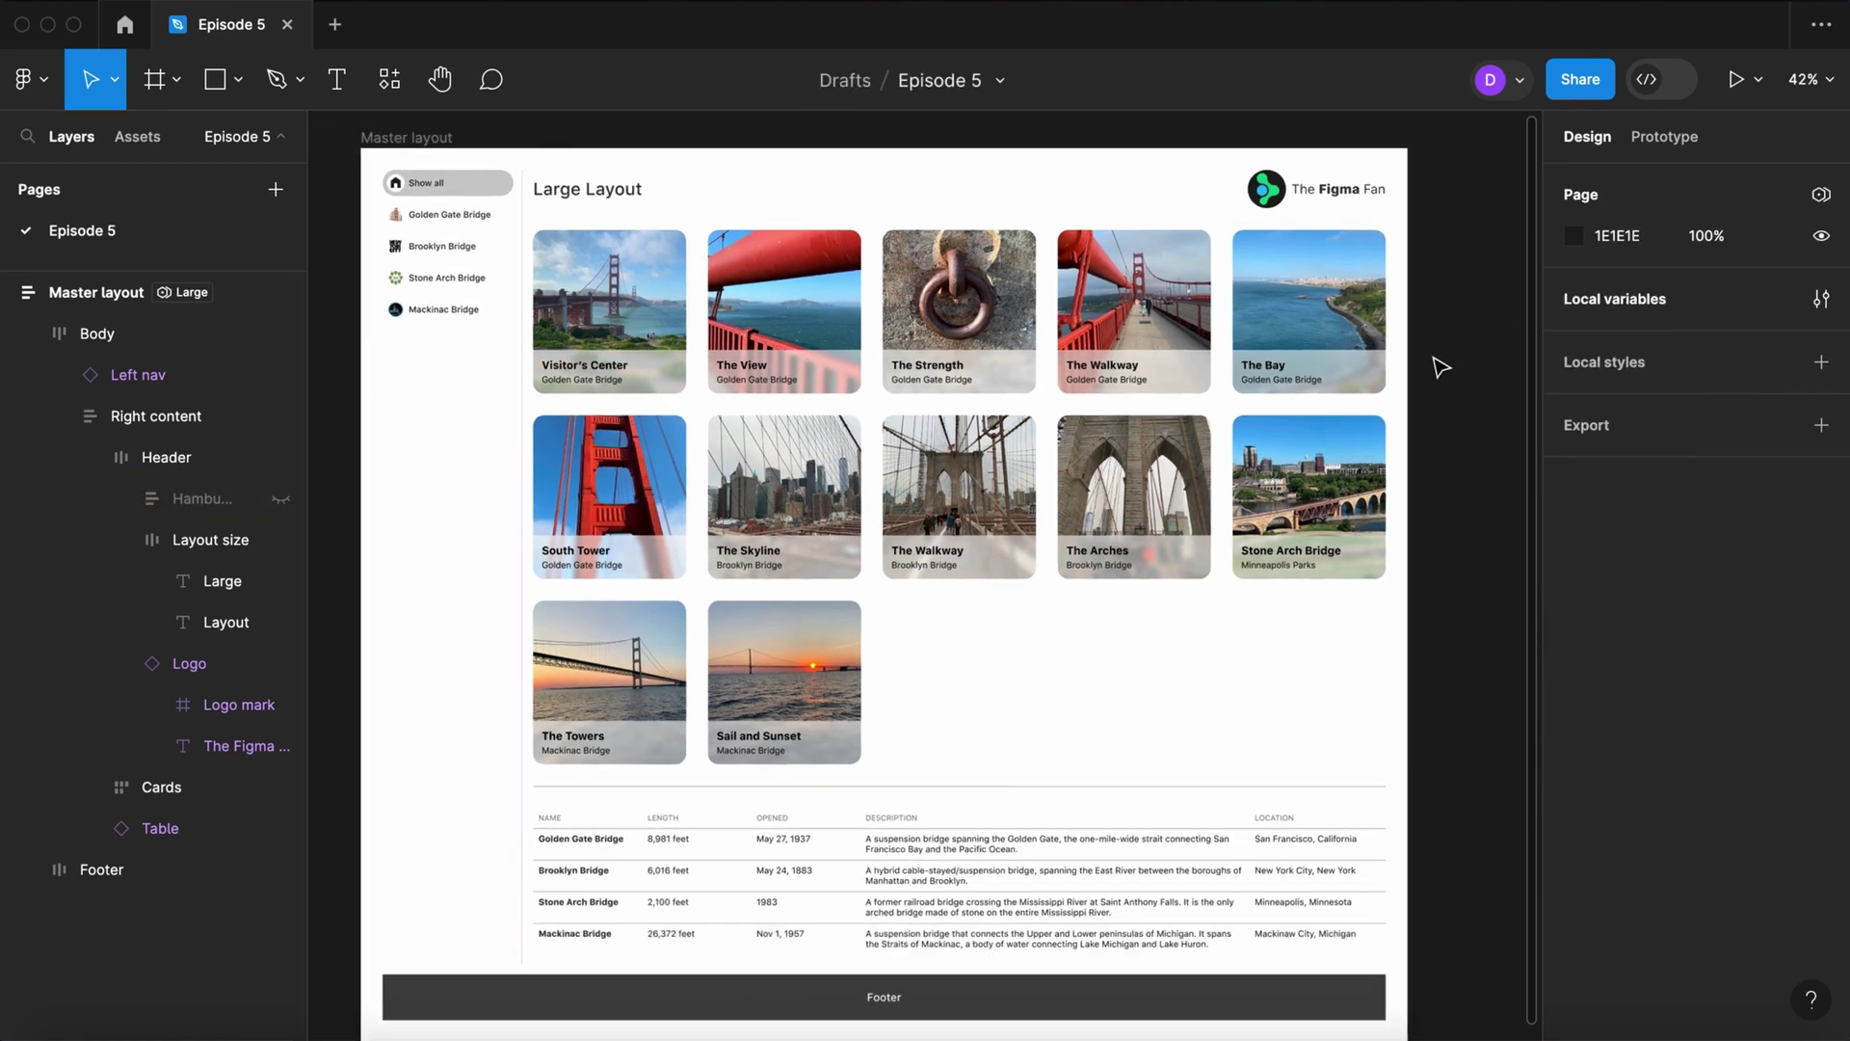
left_click_drag(1291, 197, 1058, 128)
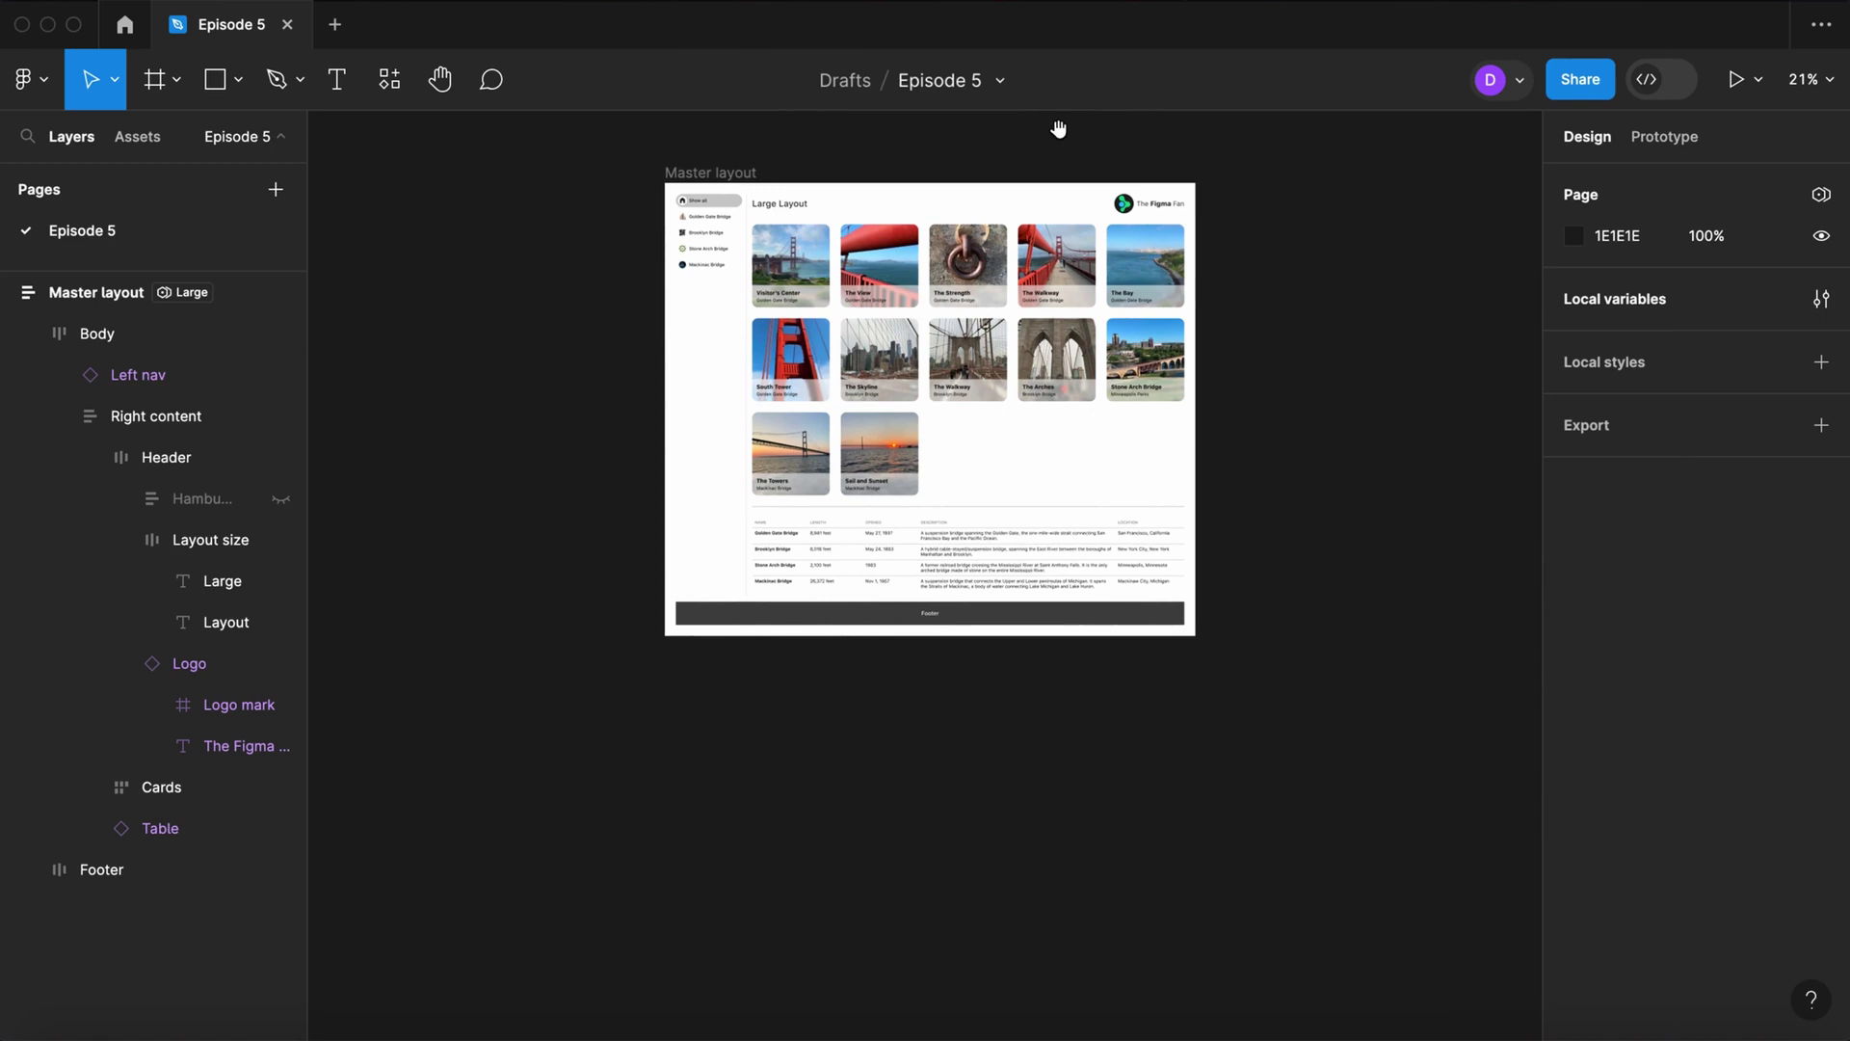
left_click(725, 174)
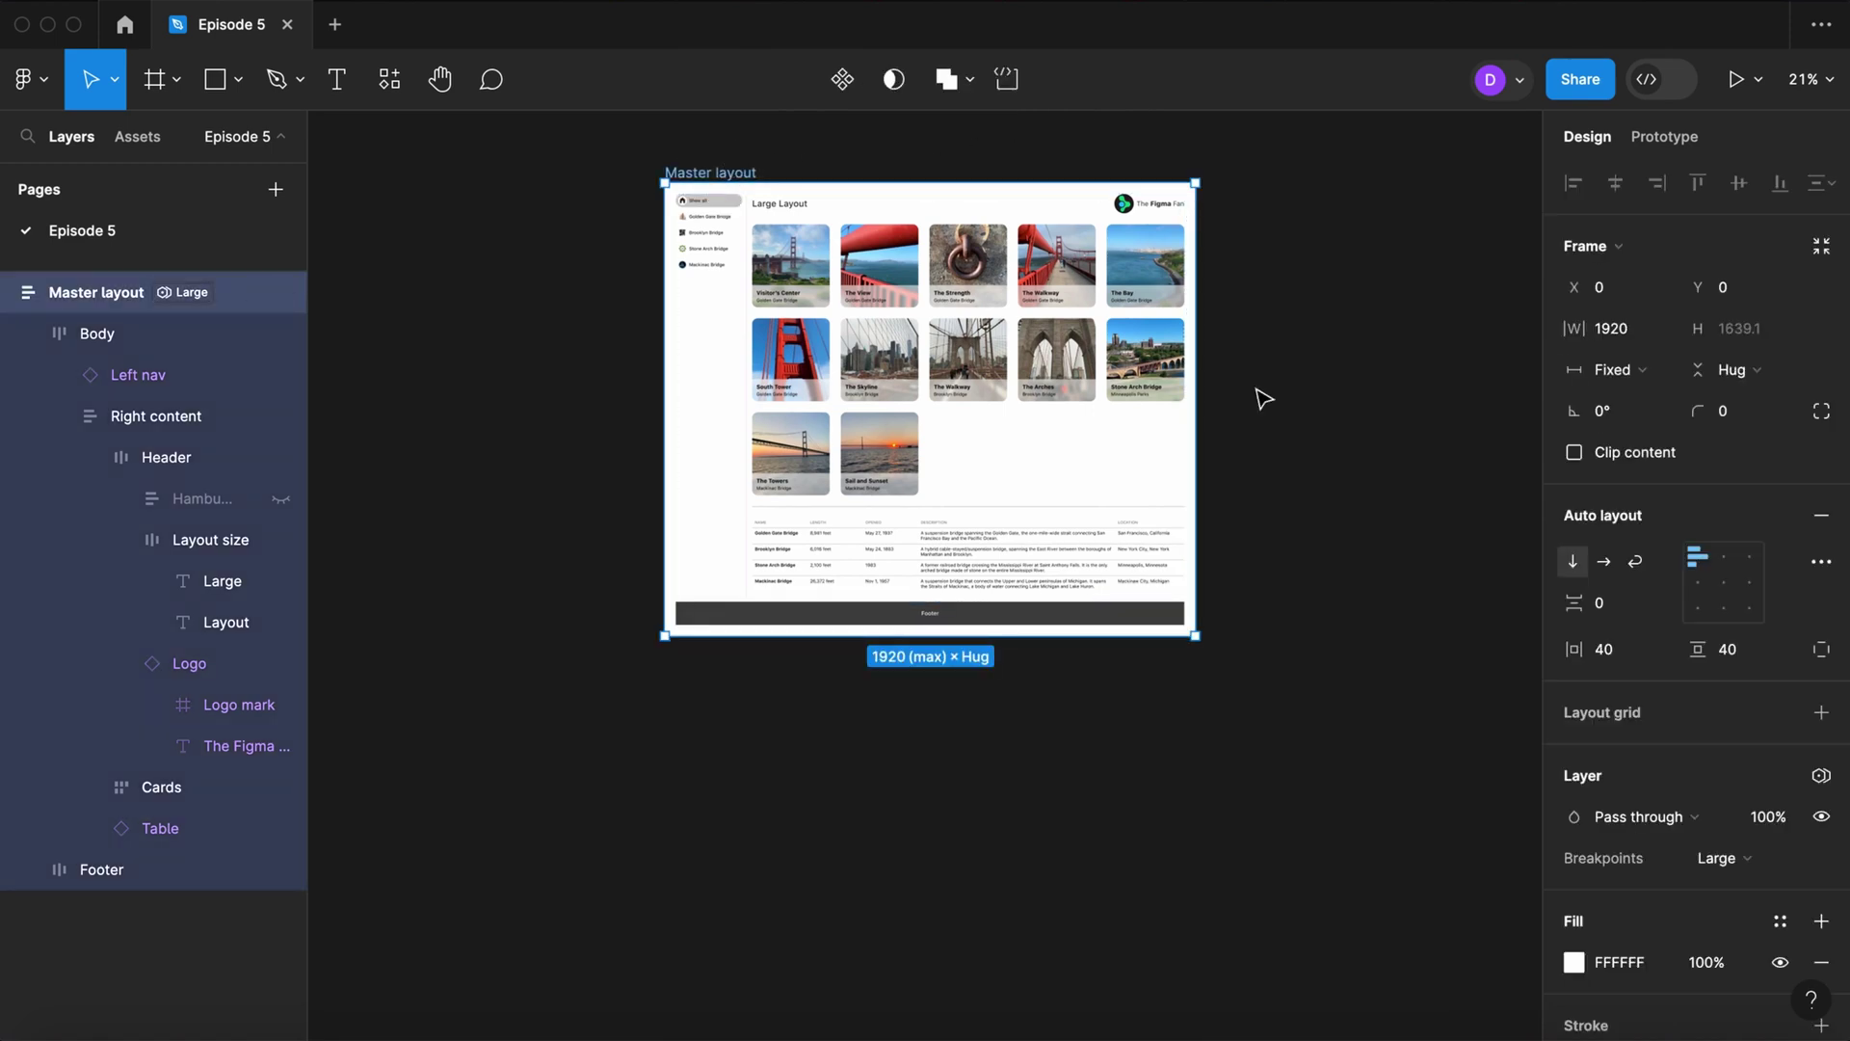
left_click(1746, 859)
left_click(1744, 905)
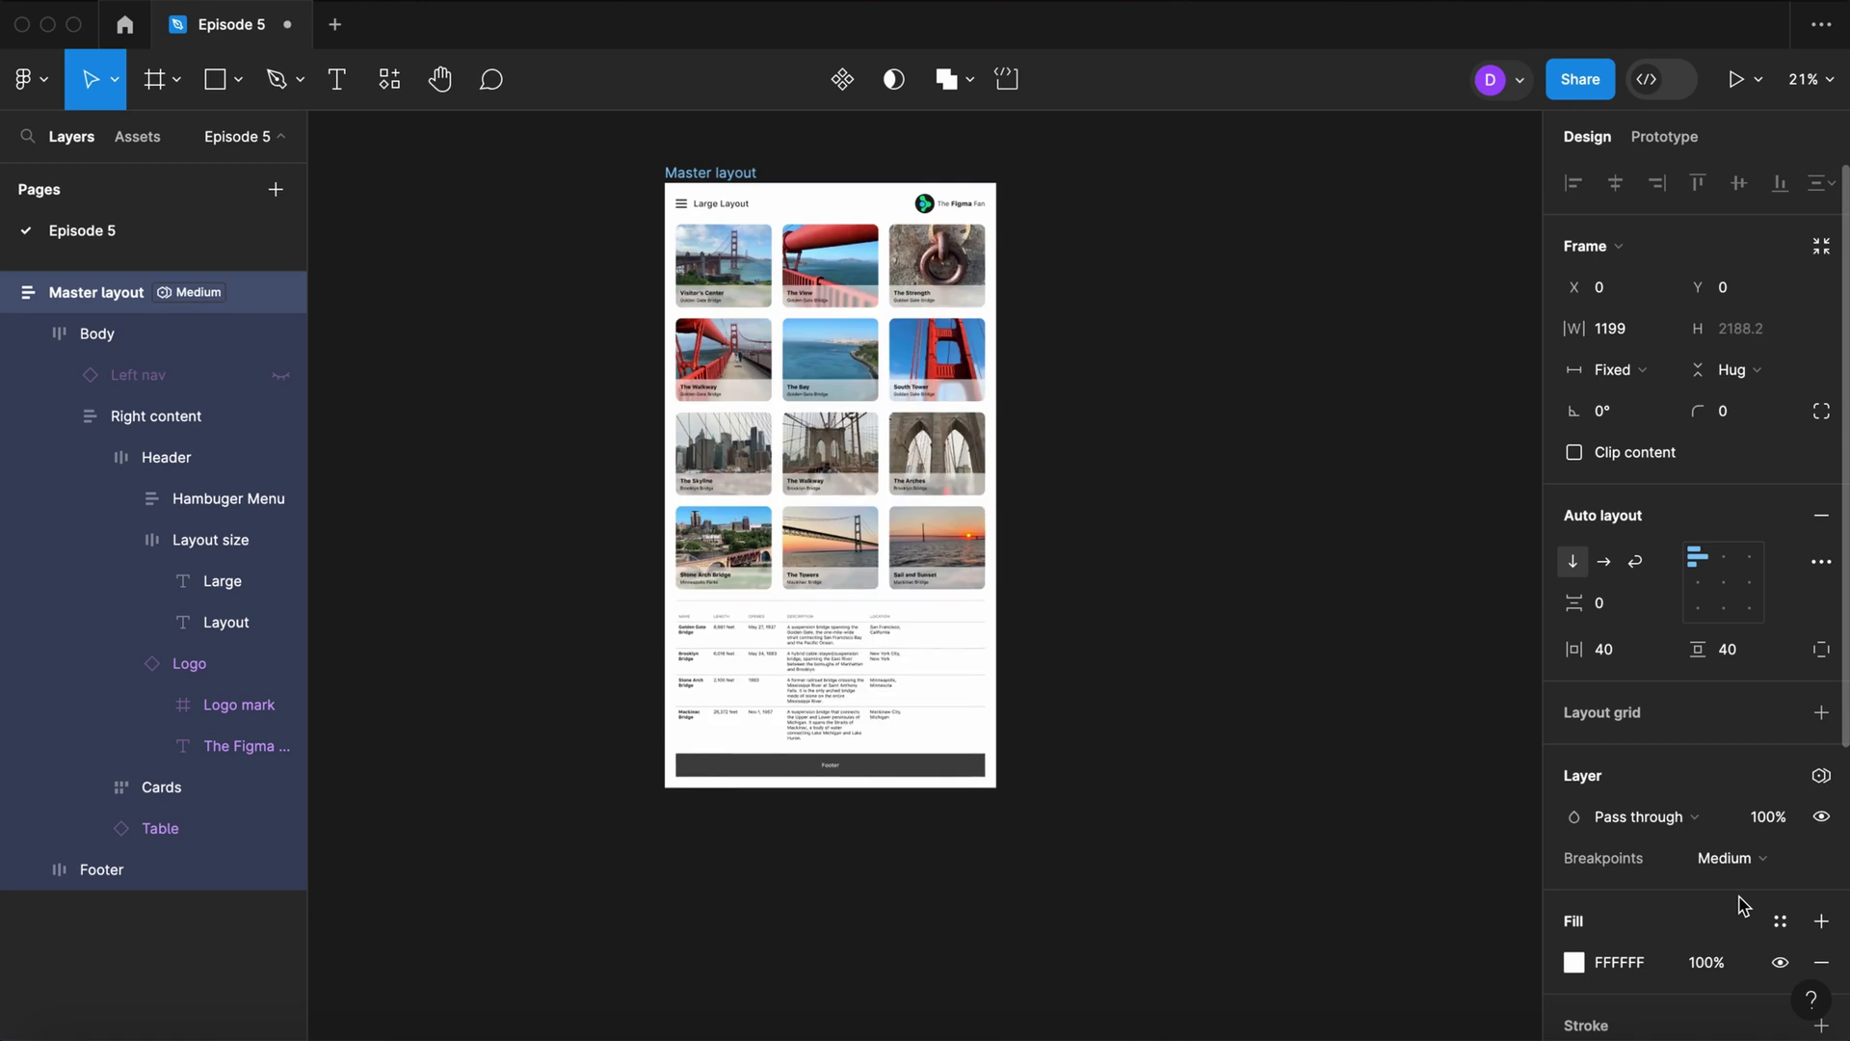
left_click(1730, 859)
left_click(1732, 901)
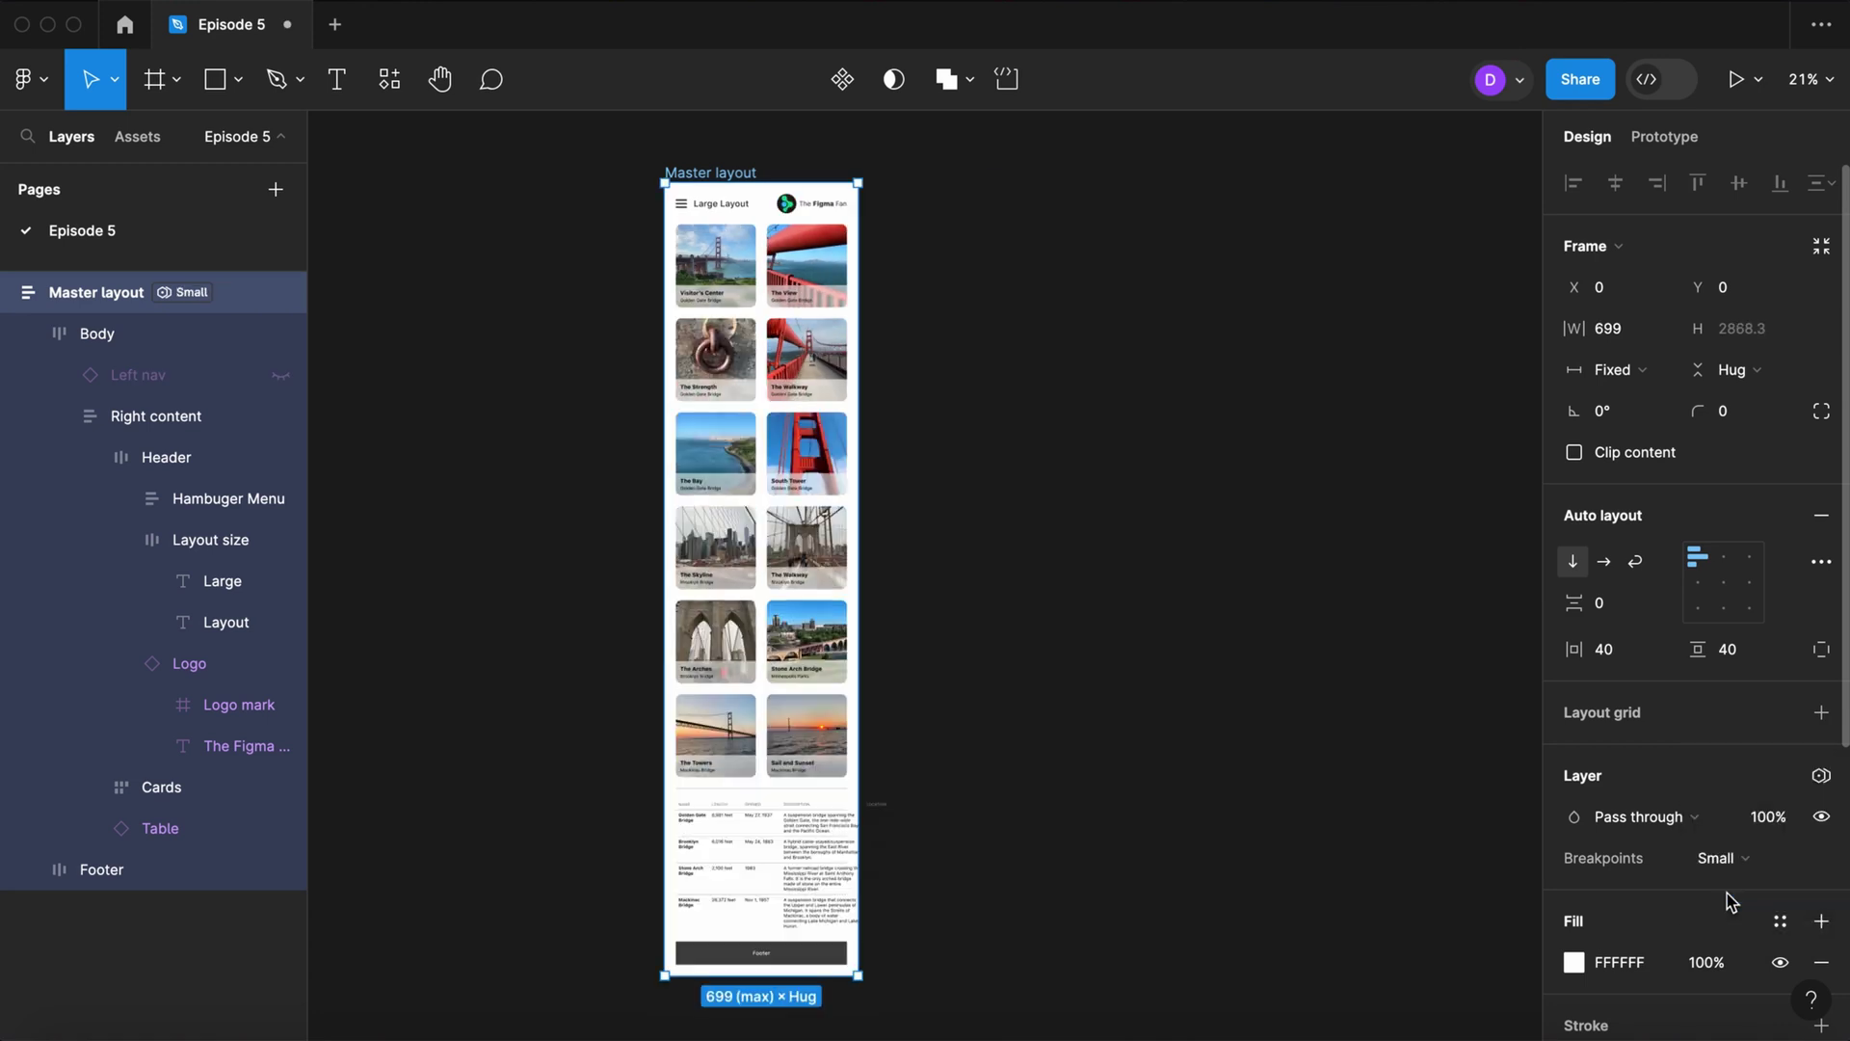
left_click(1732, 859)
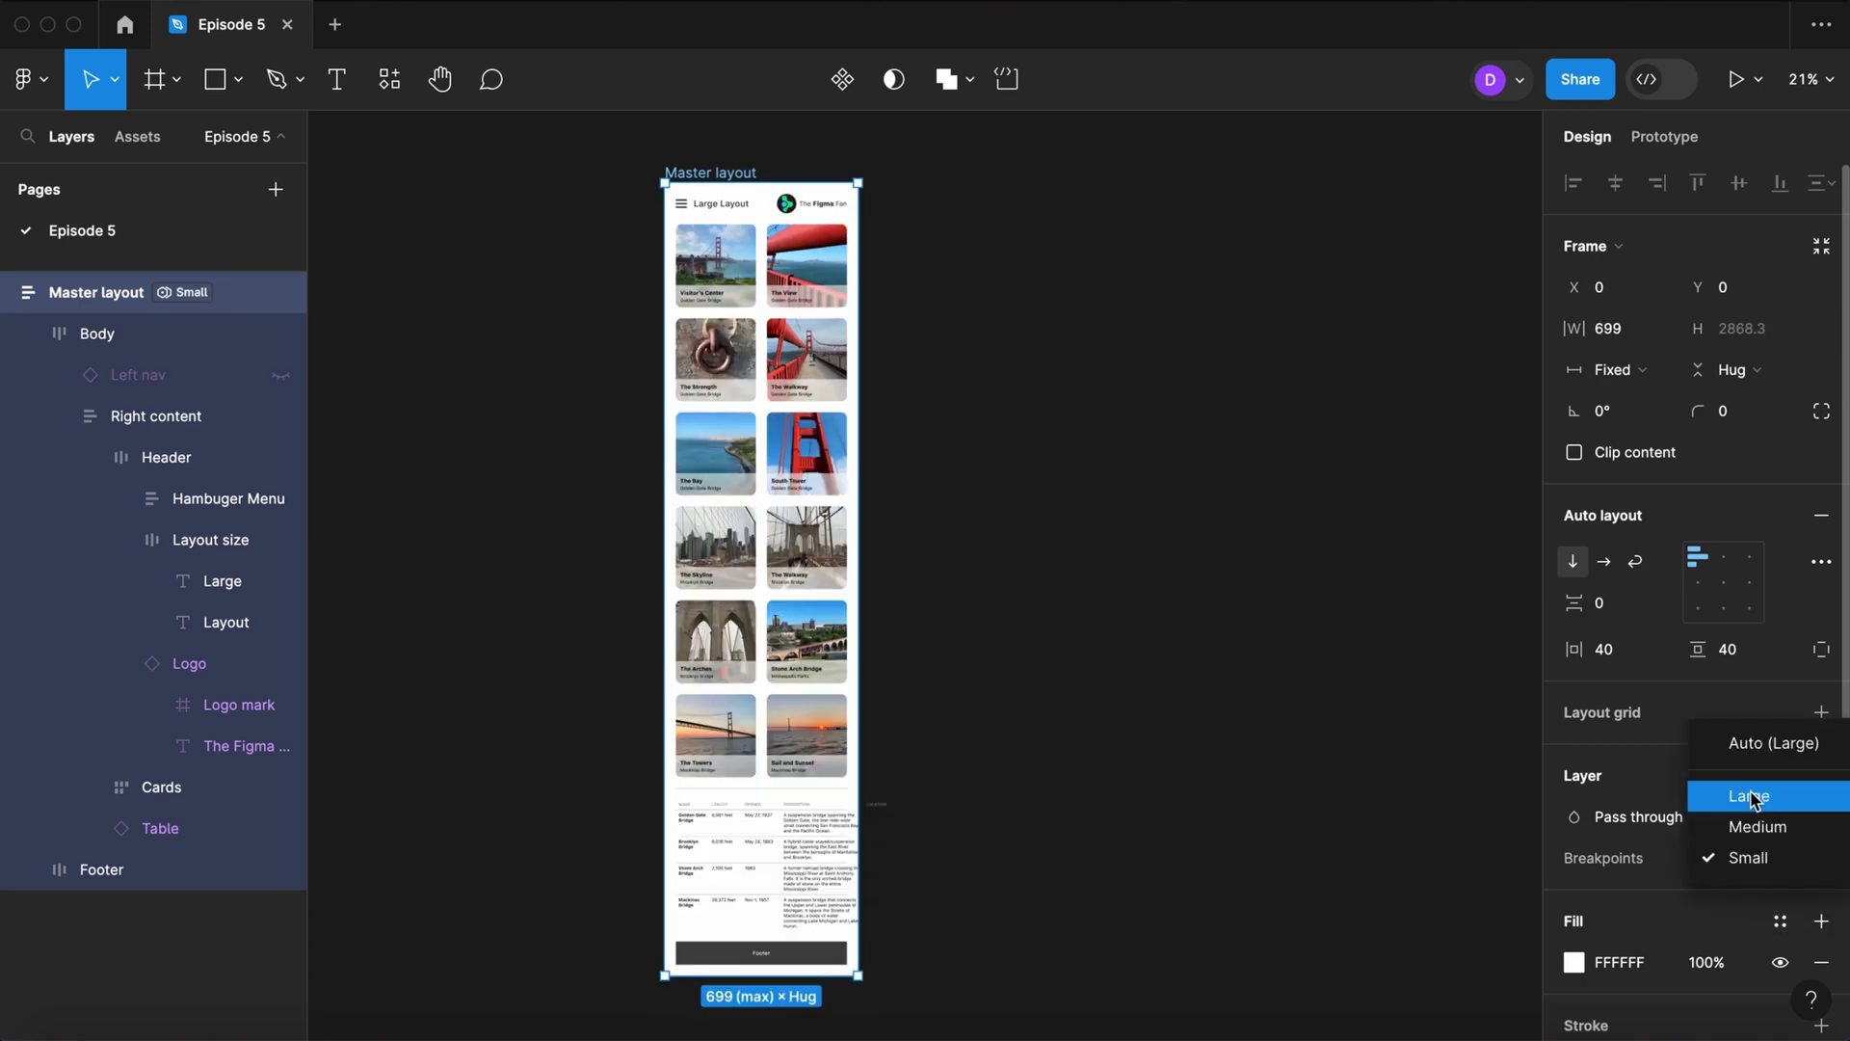
left_click(1749, 796)
Step: Create a number variable left-right-margin with values 40 for Large, 30 for Medium and 20 for Small
left_click(1823, 301)
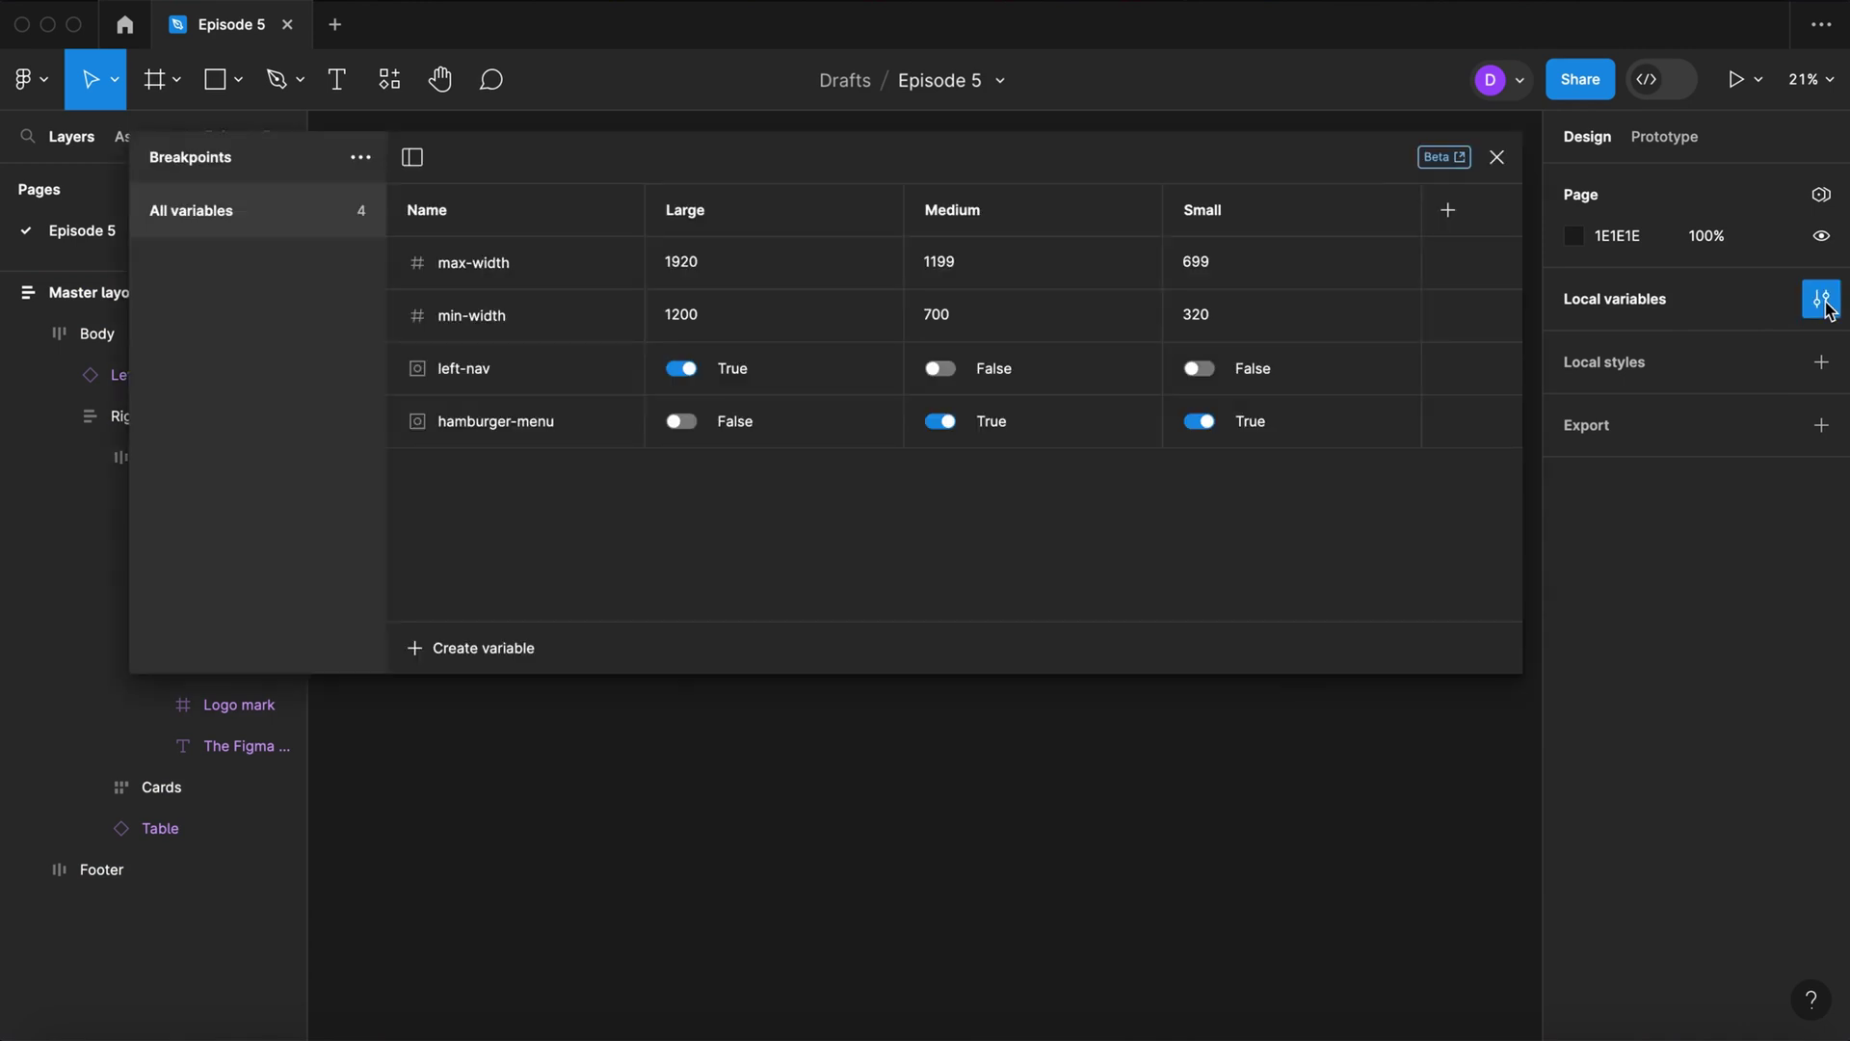
left_click(494, 647)
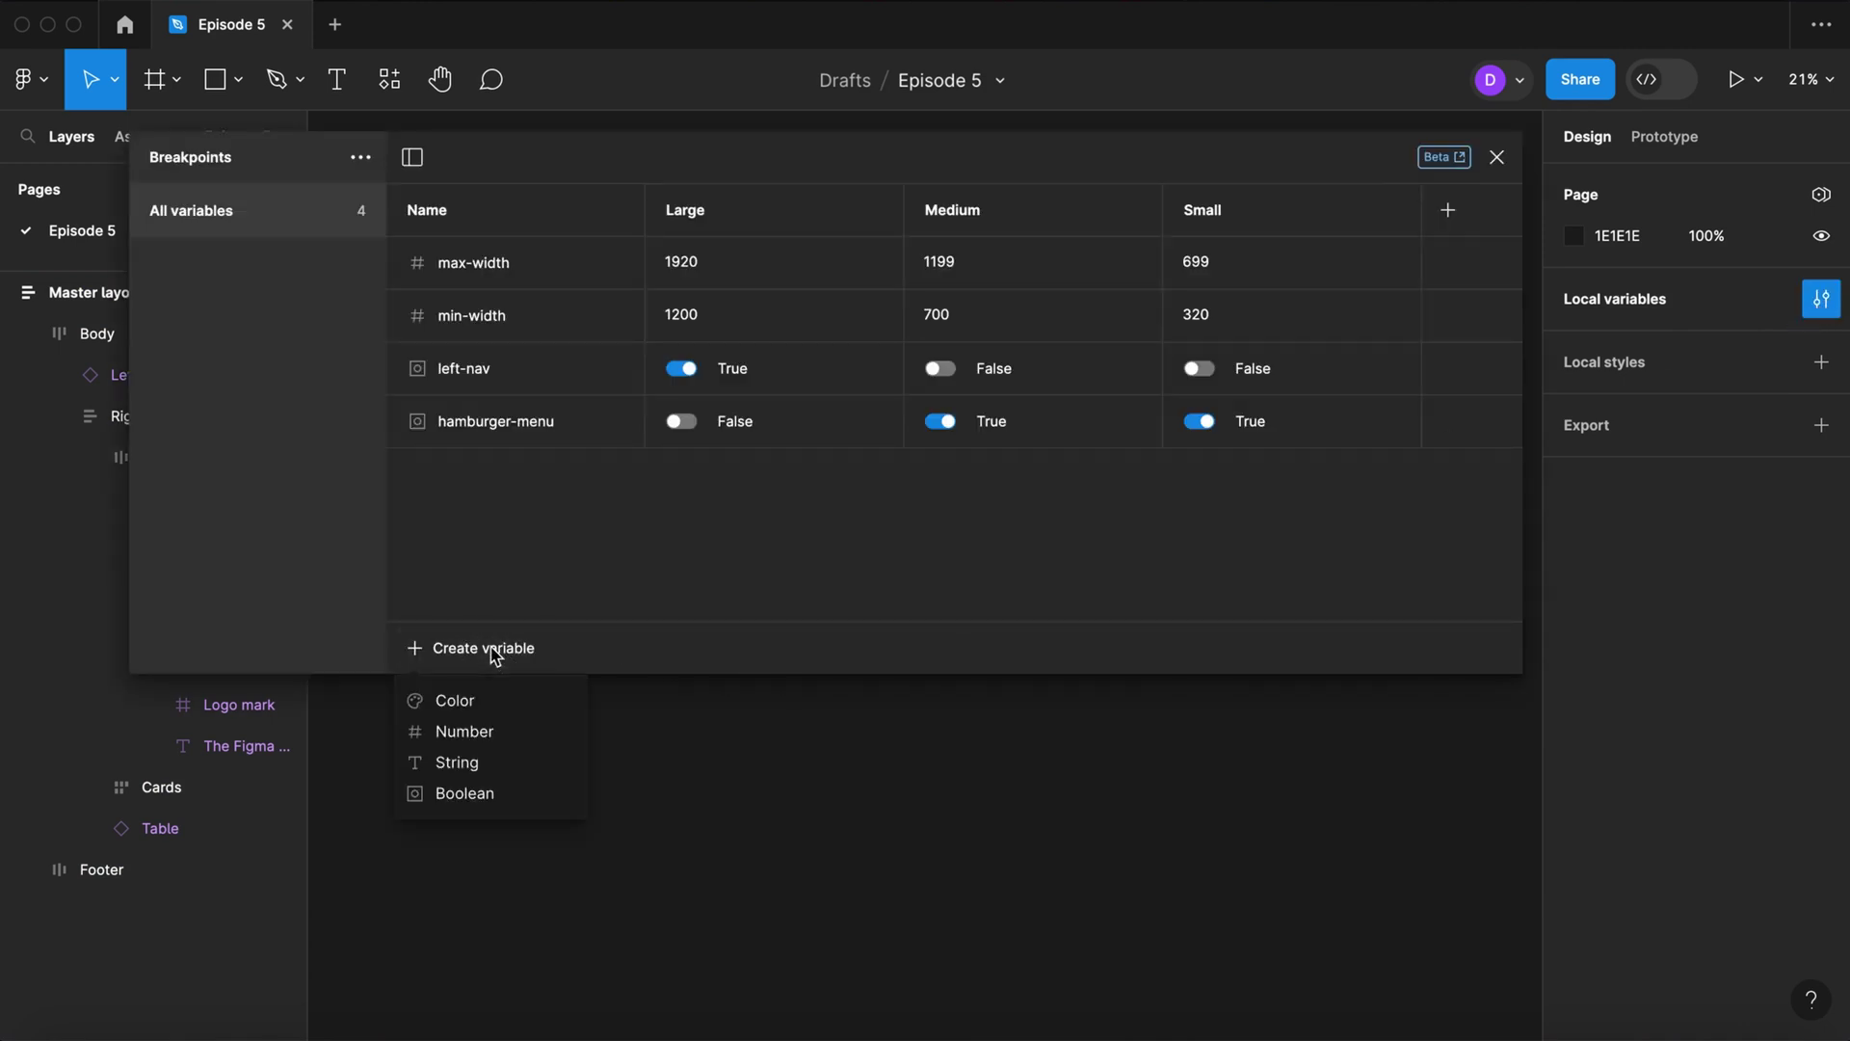
left_click(498, 732)
type("left-right-margin")
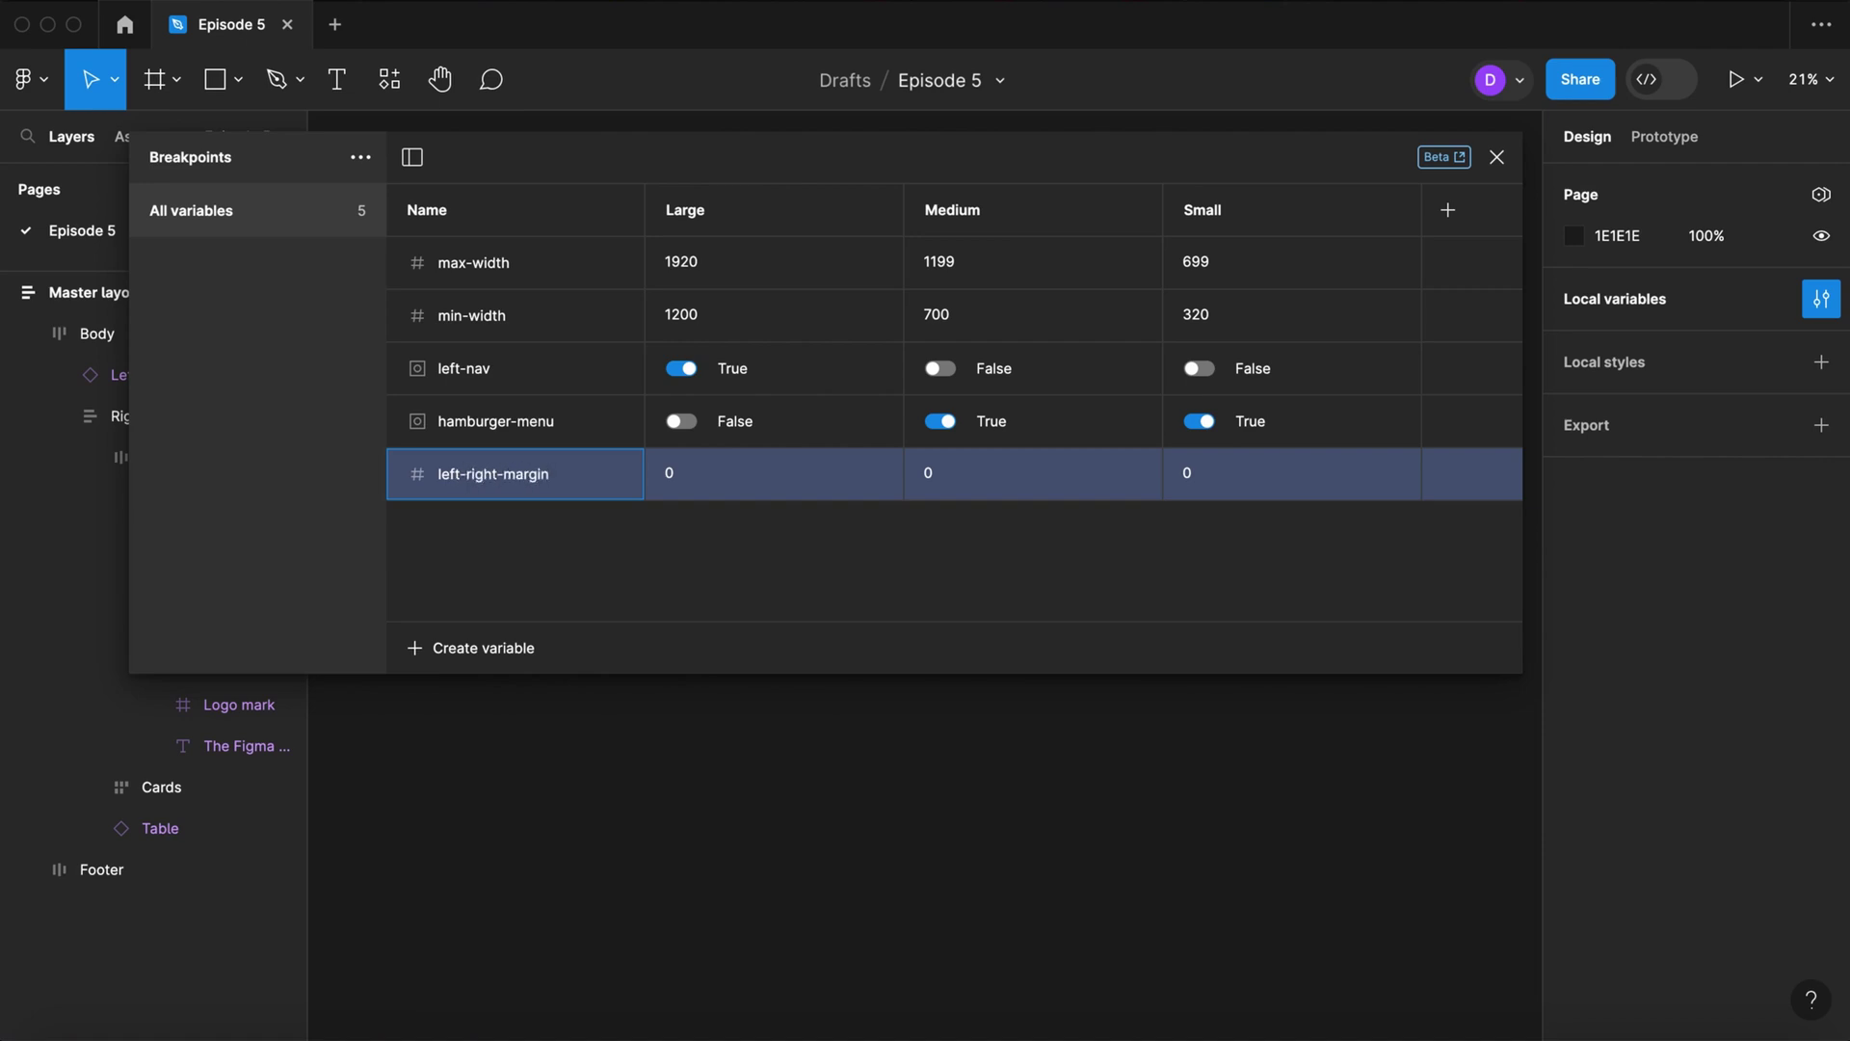
key("Return")
left_click(690, 482)
type("40")
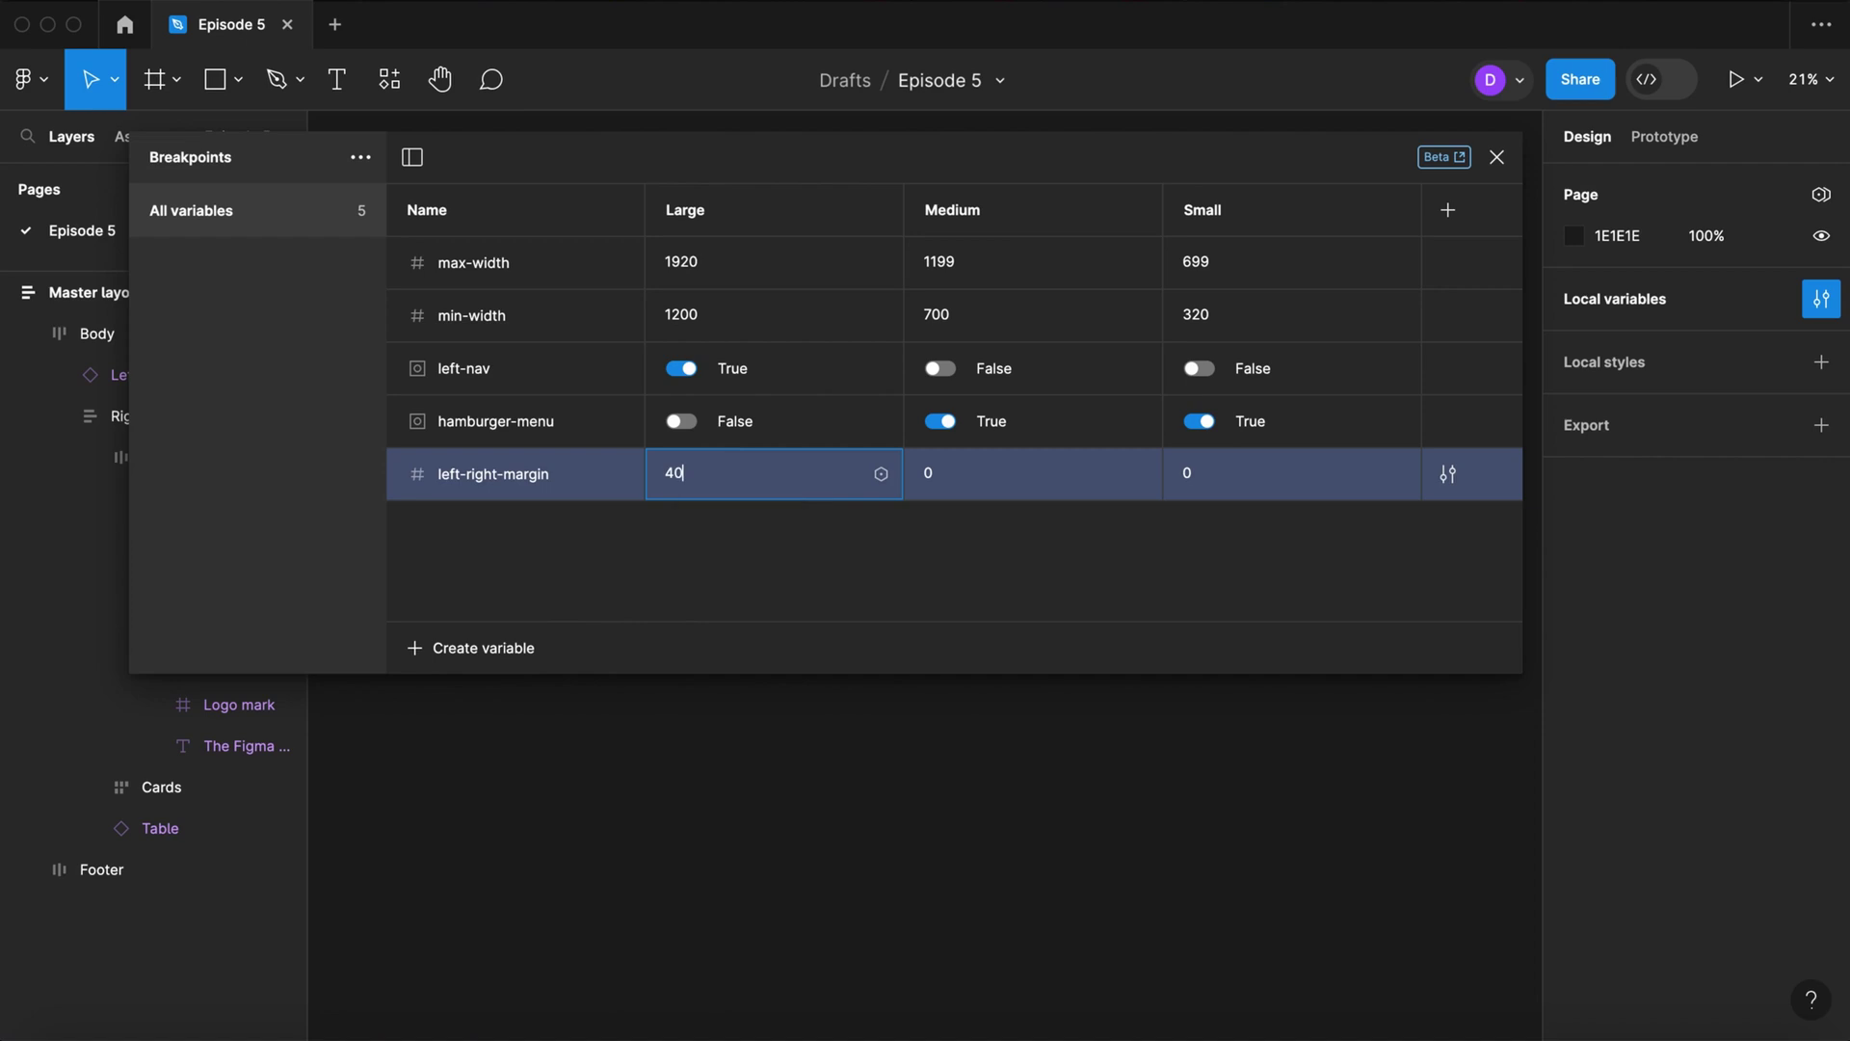
left_click(942, 487)
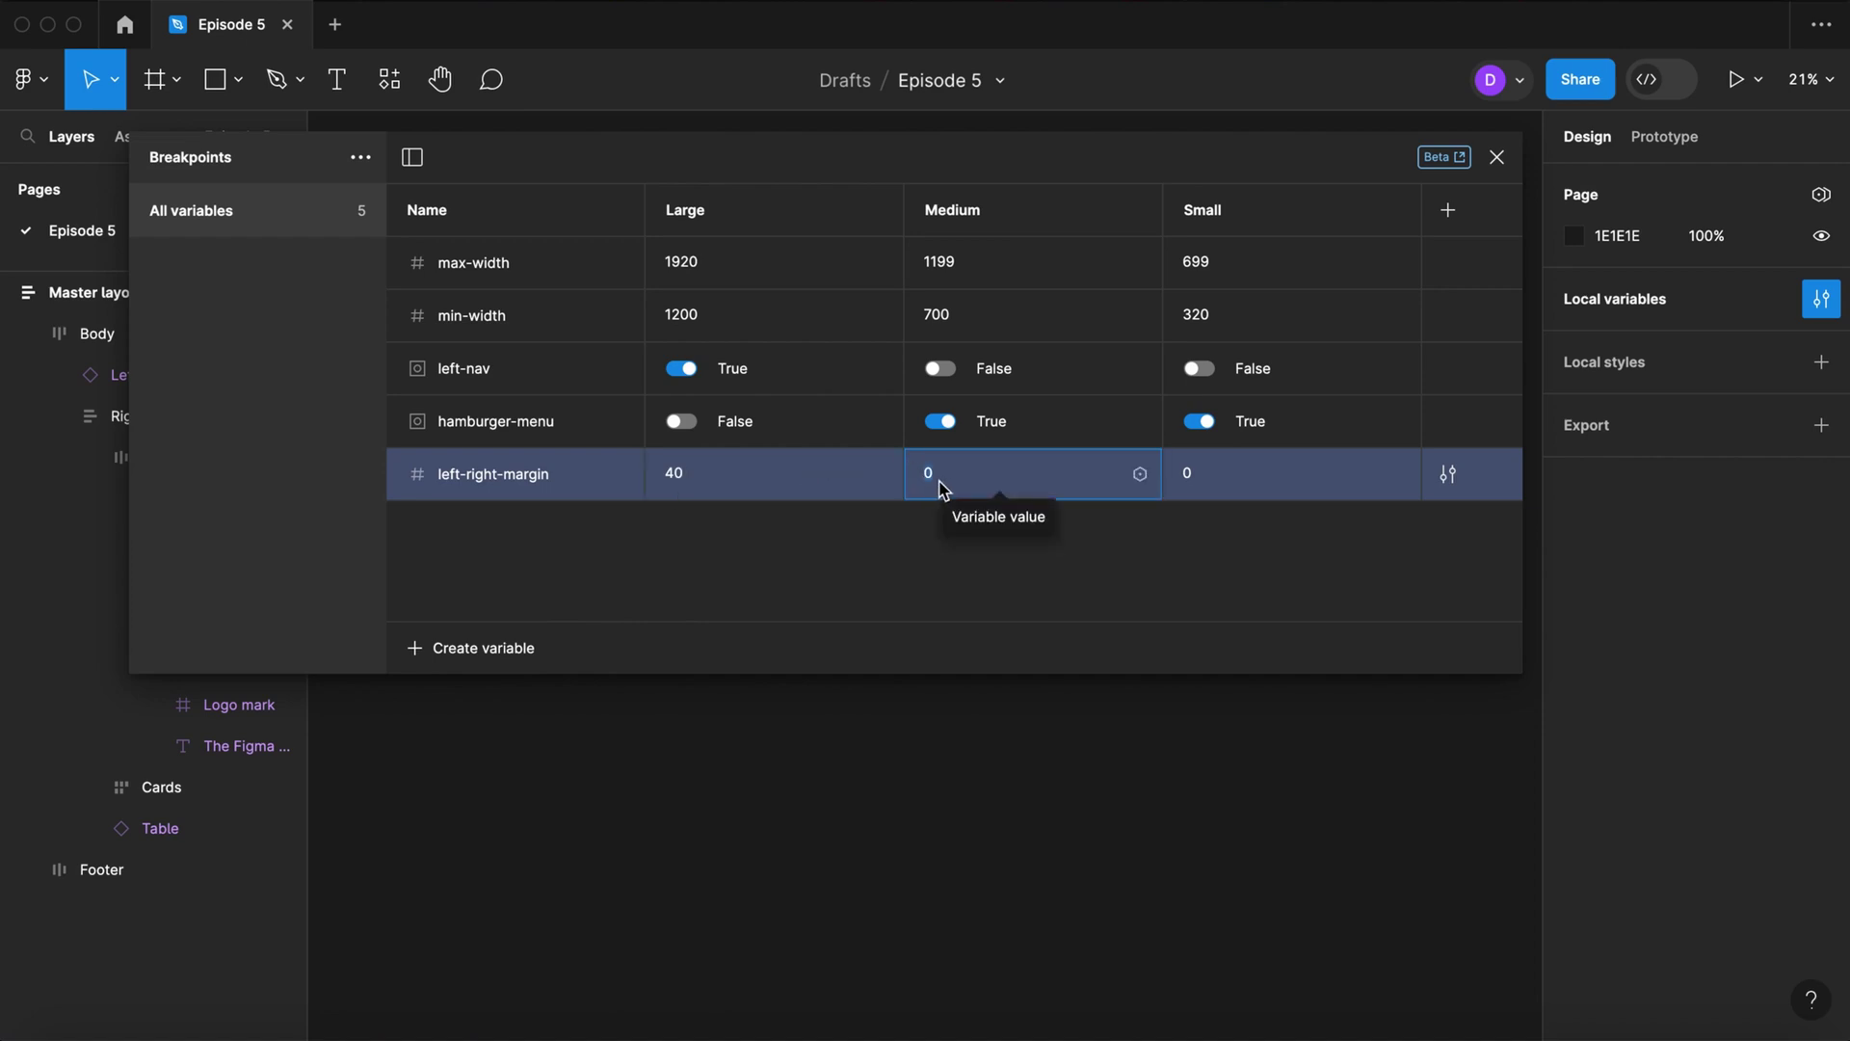
type("30")
key("Tab")
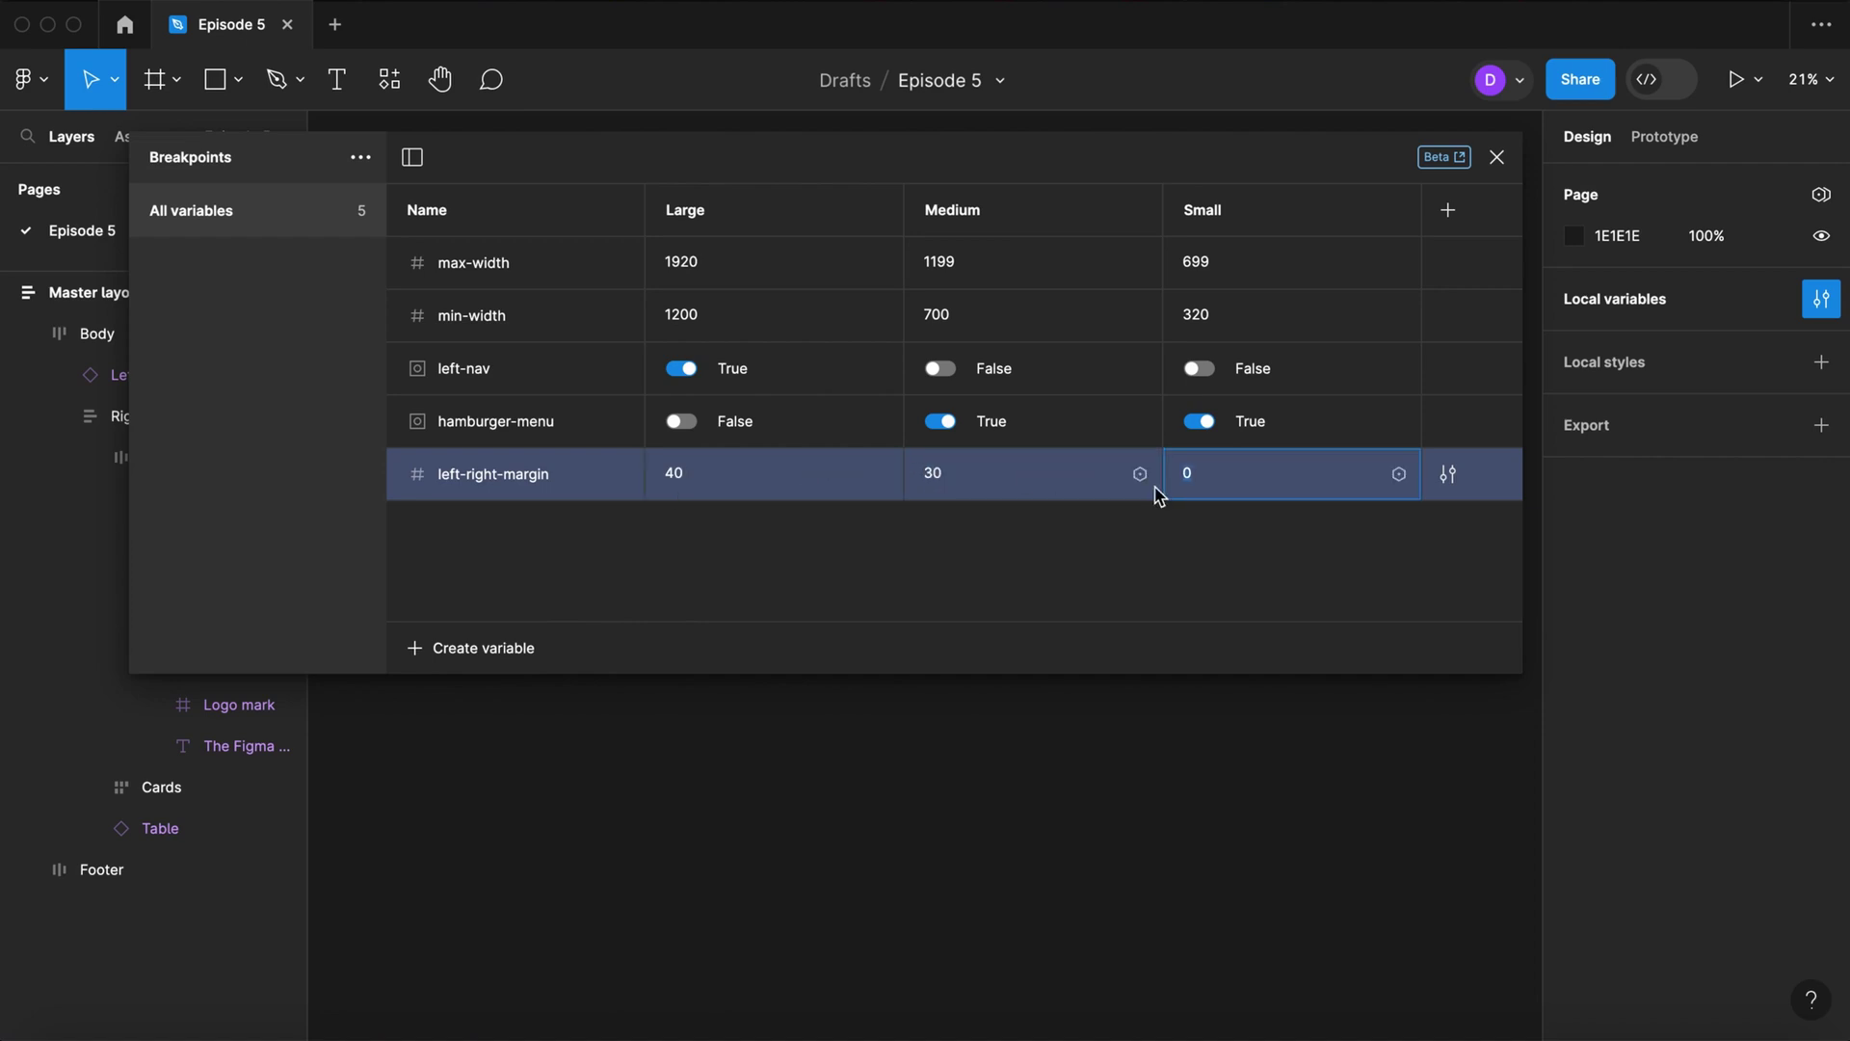
type("20")
key("Return")
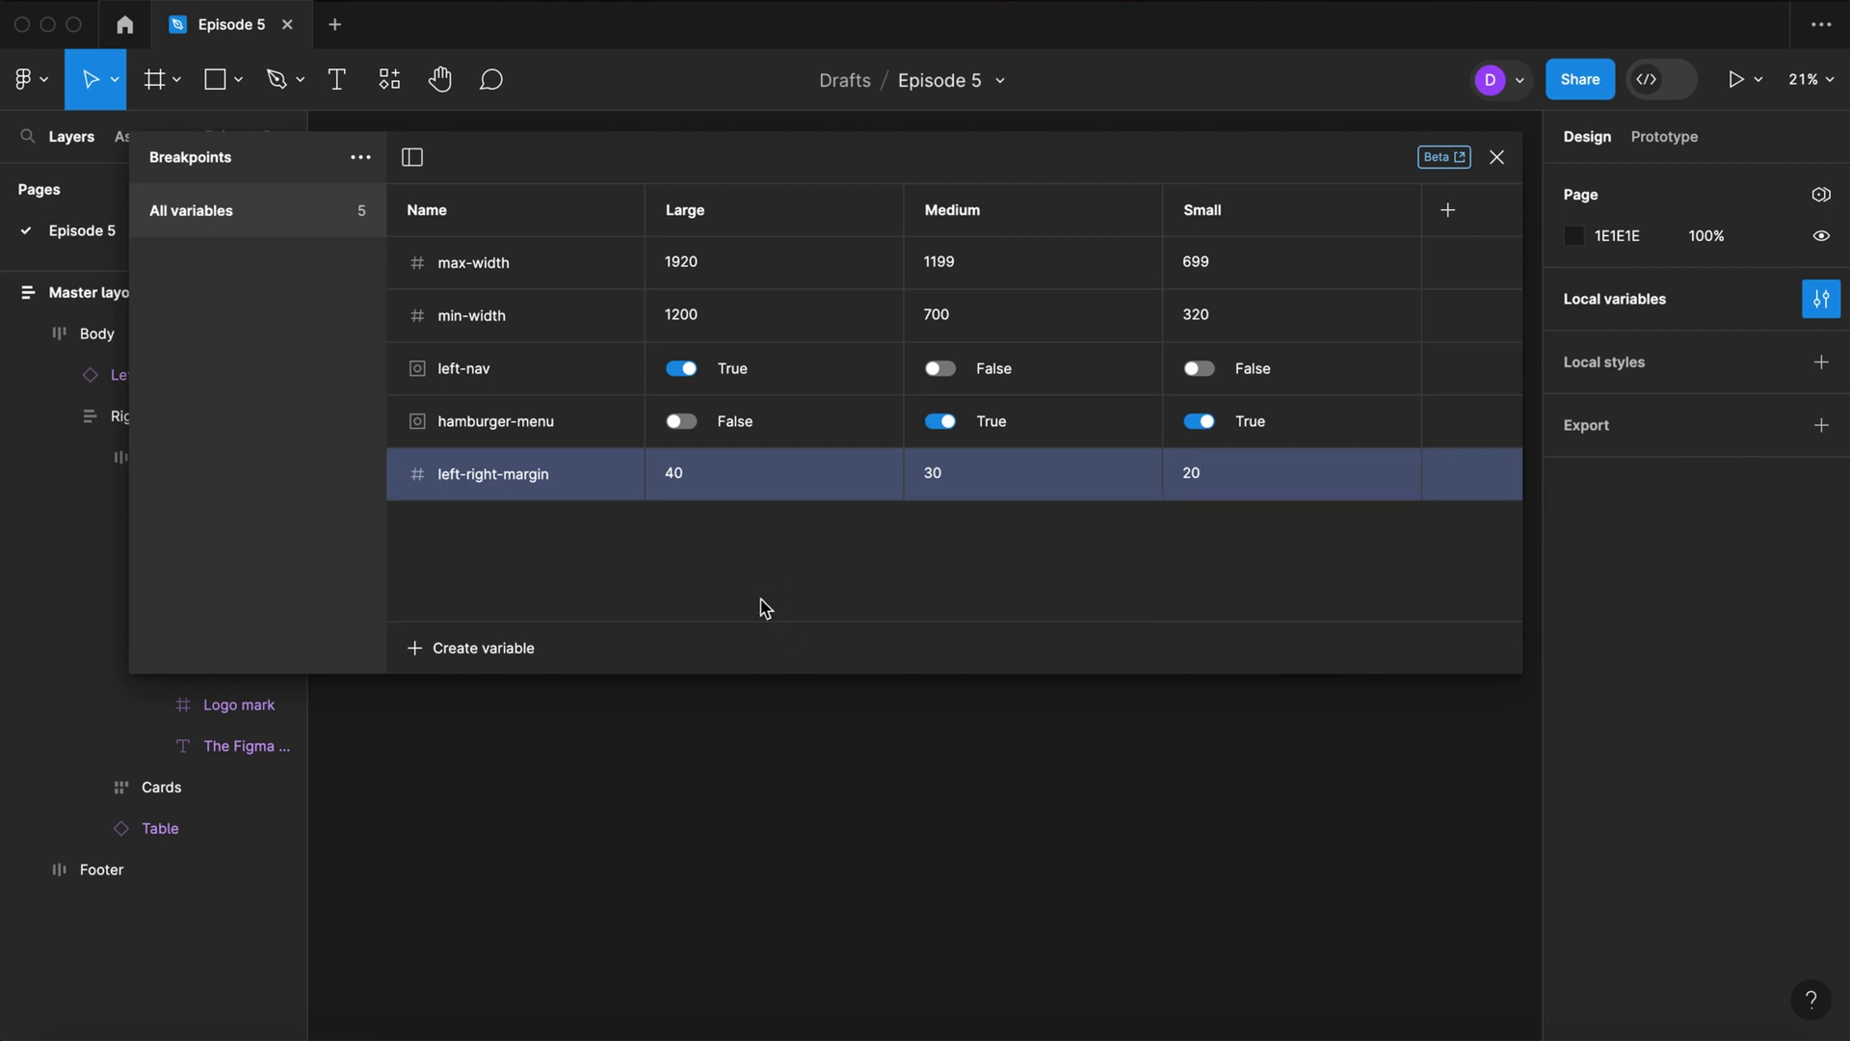
Step: Create a number variable top-bottom-margin with values 40 for Large and 0 for Medium and Small, and close the variables table
left_click(517, 649)
left_click(510, 735)
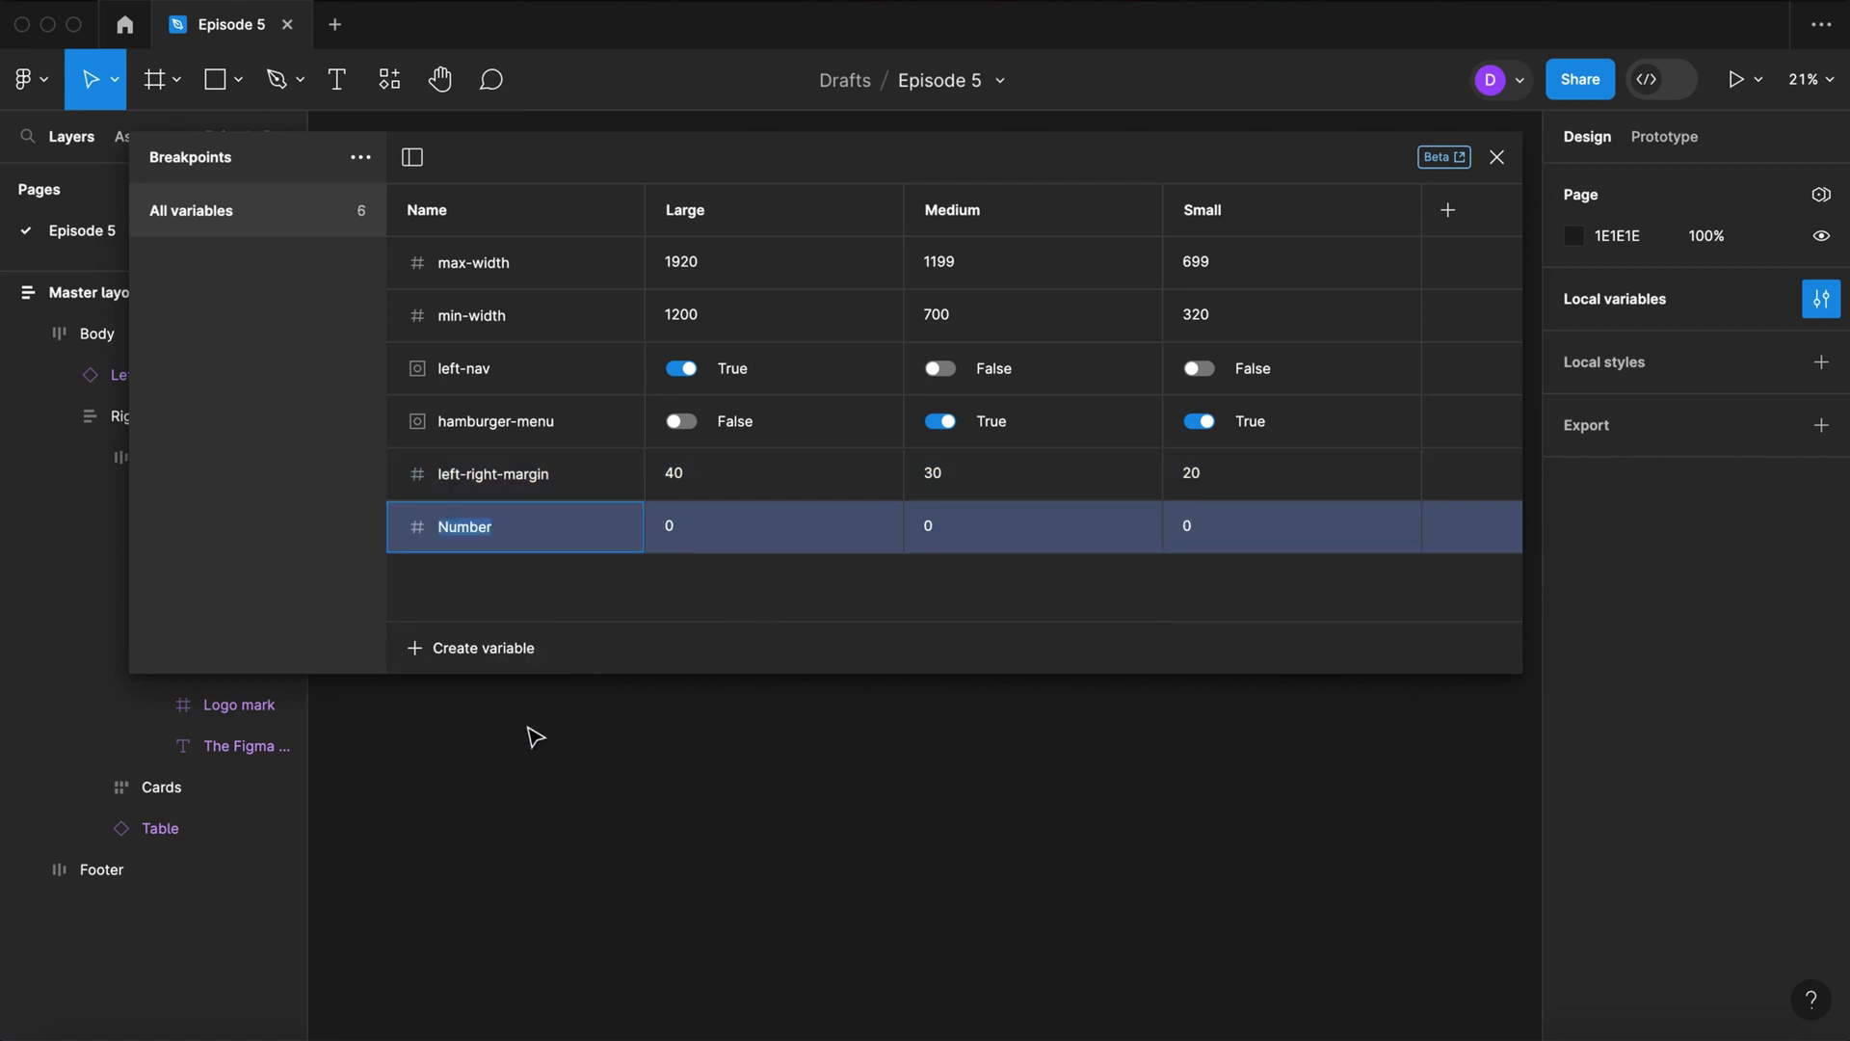
type("top-bottom-margin")
key("Tab")
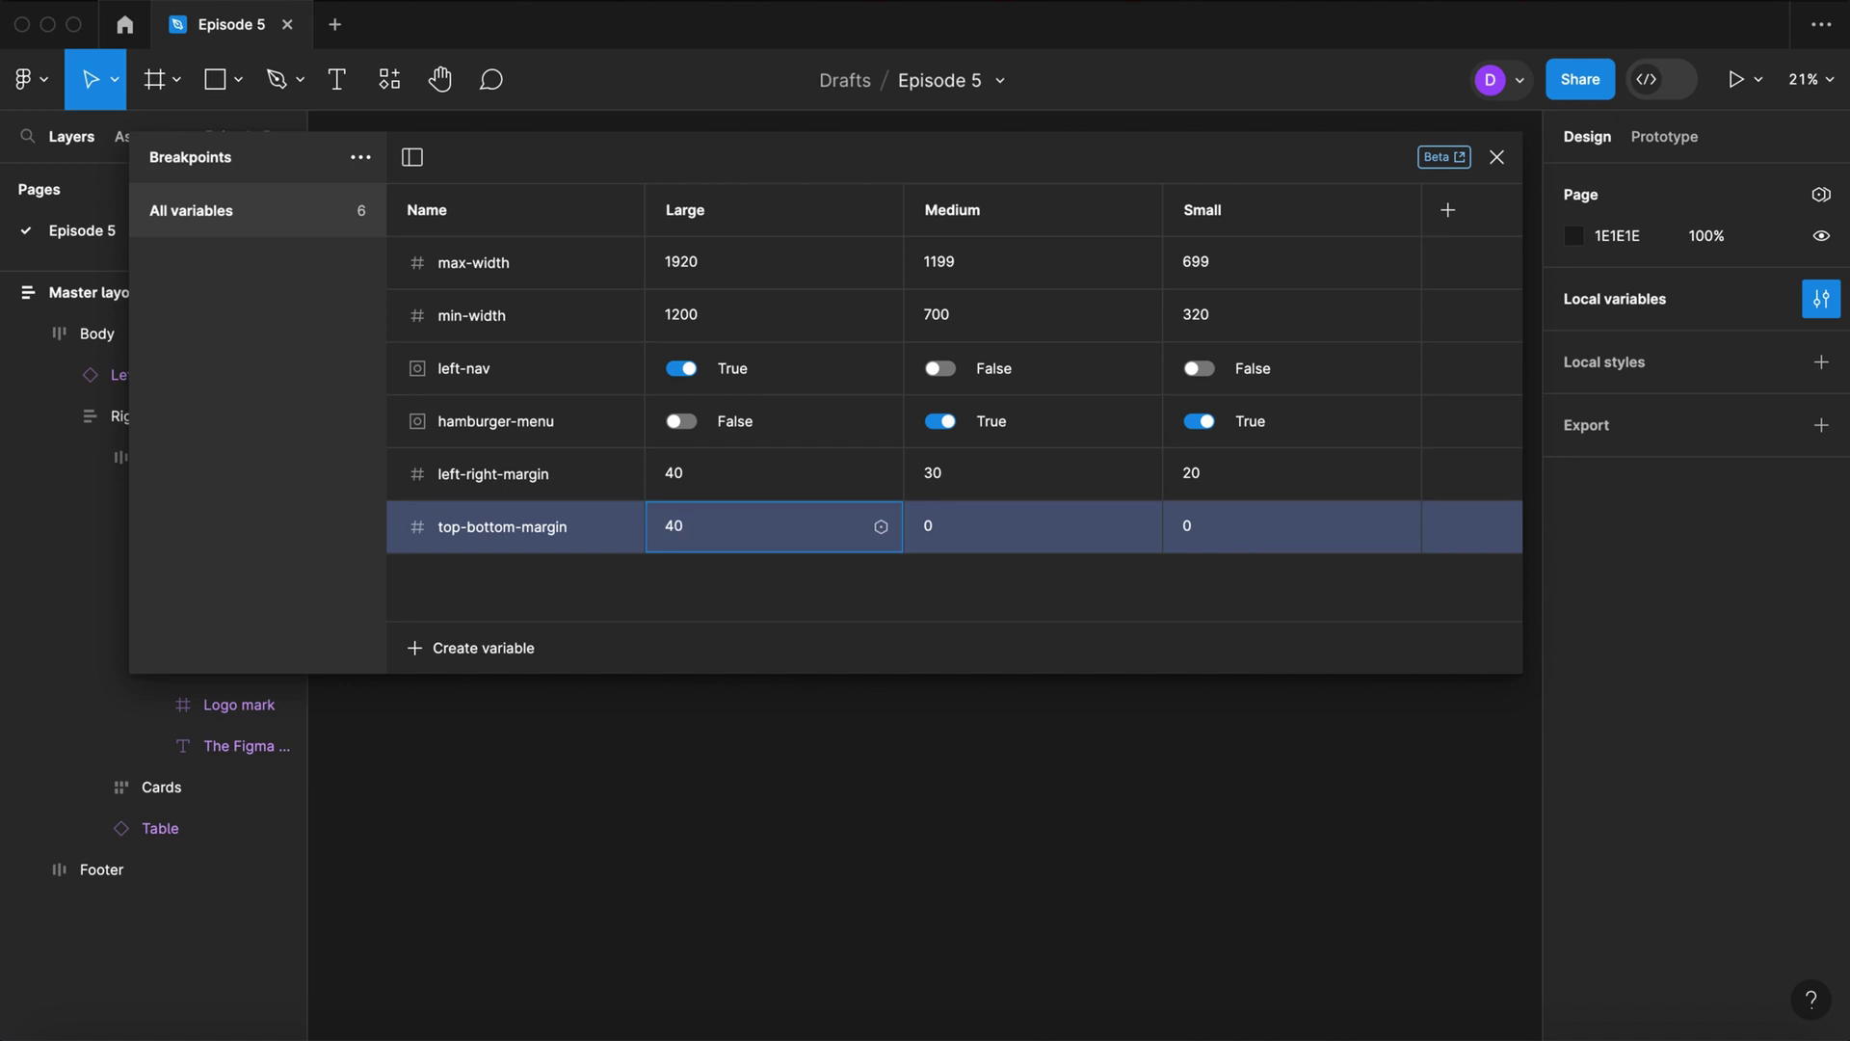
key("Tab")
key("Tab")
key("Return")
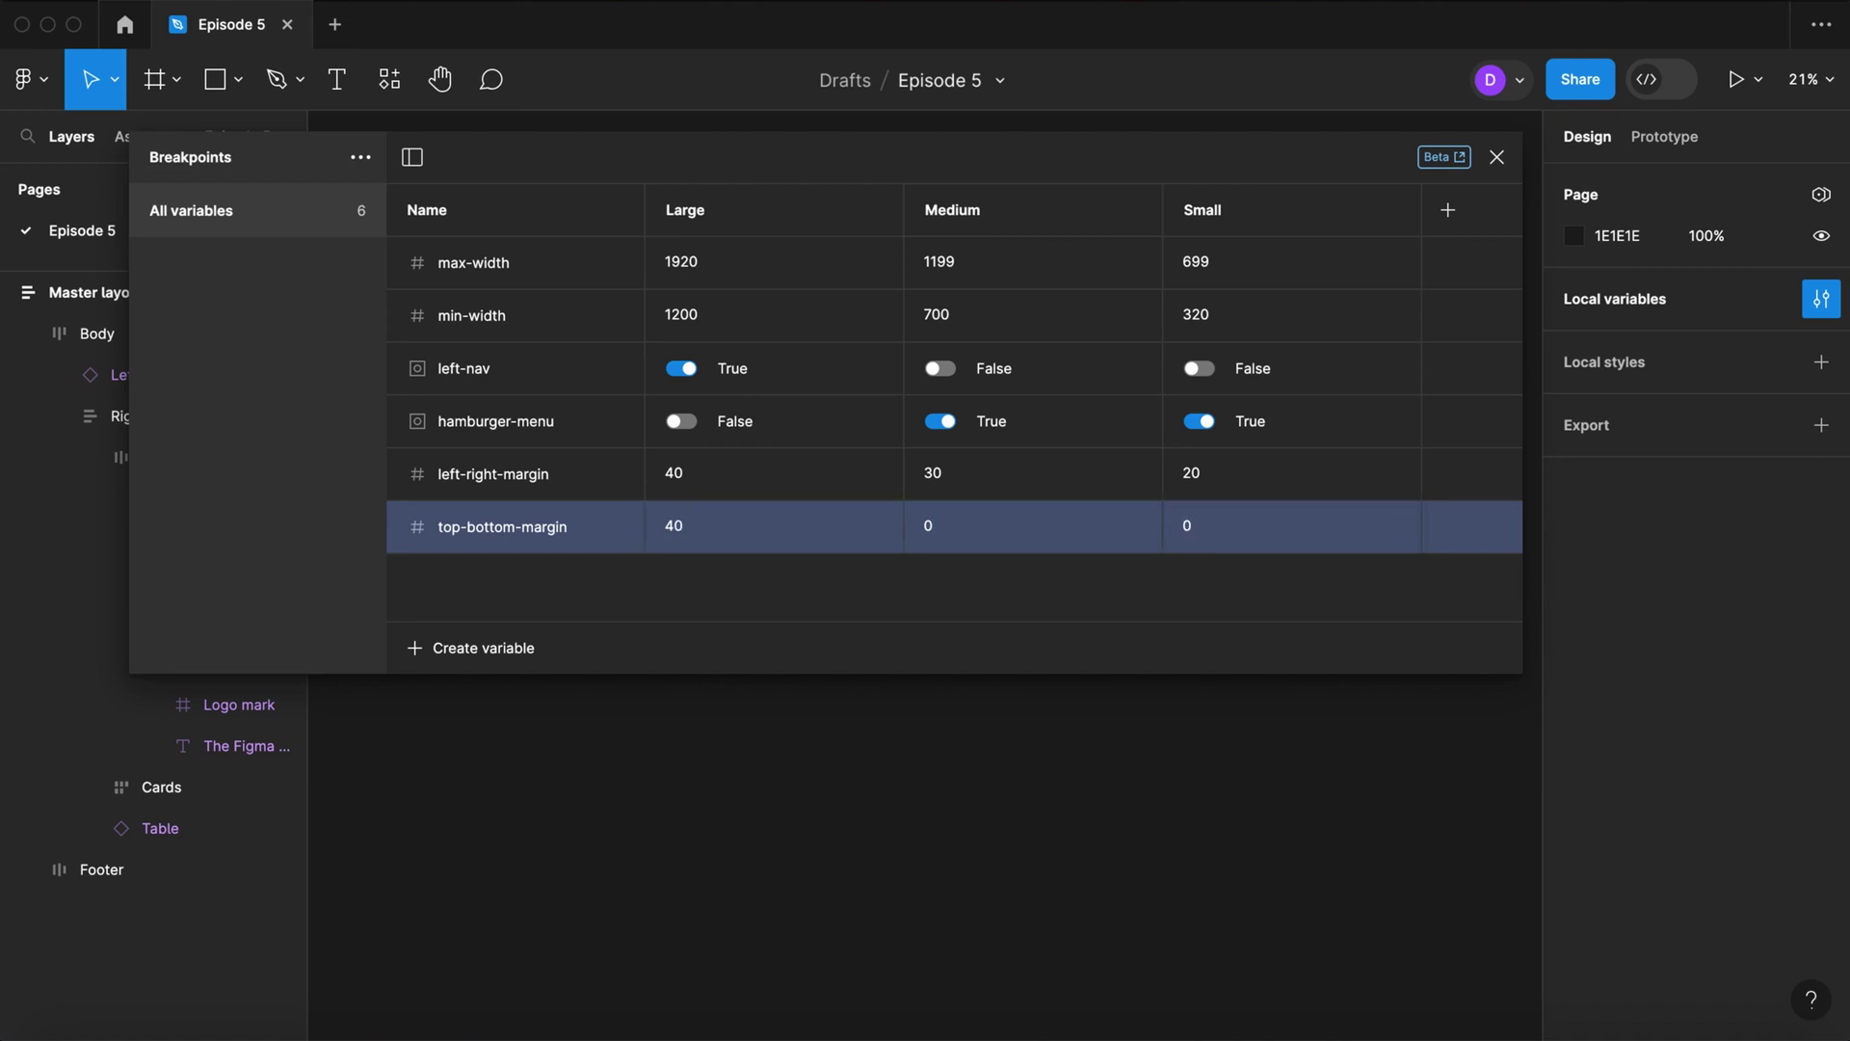
left_click(1495, 159)
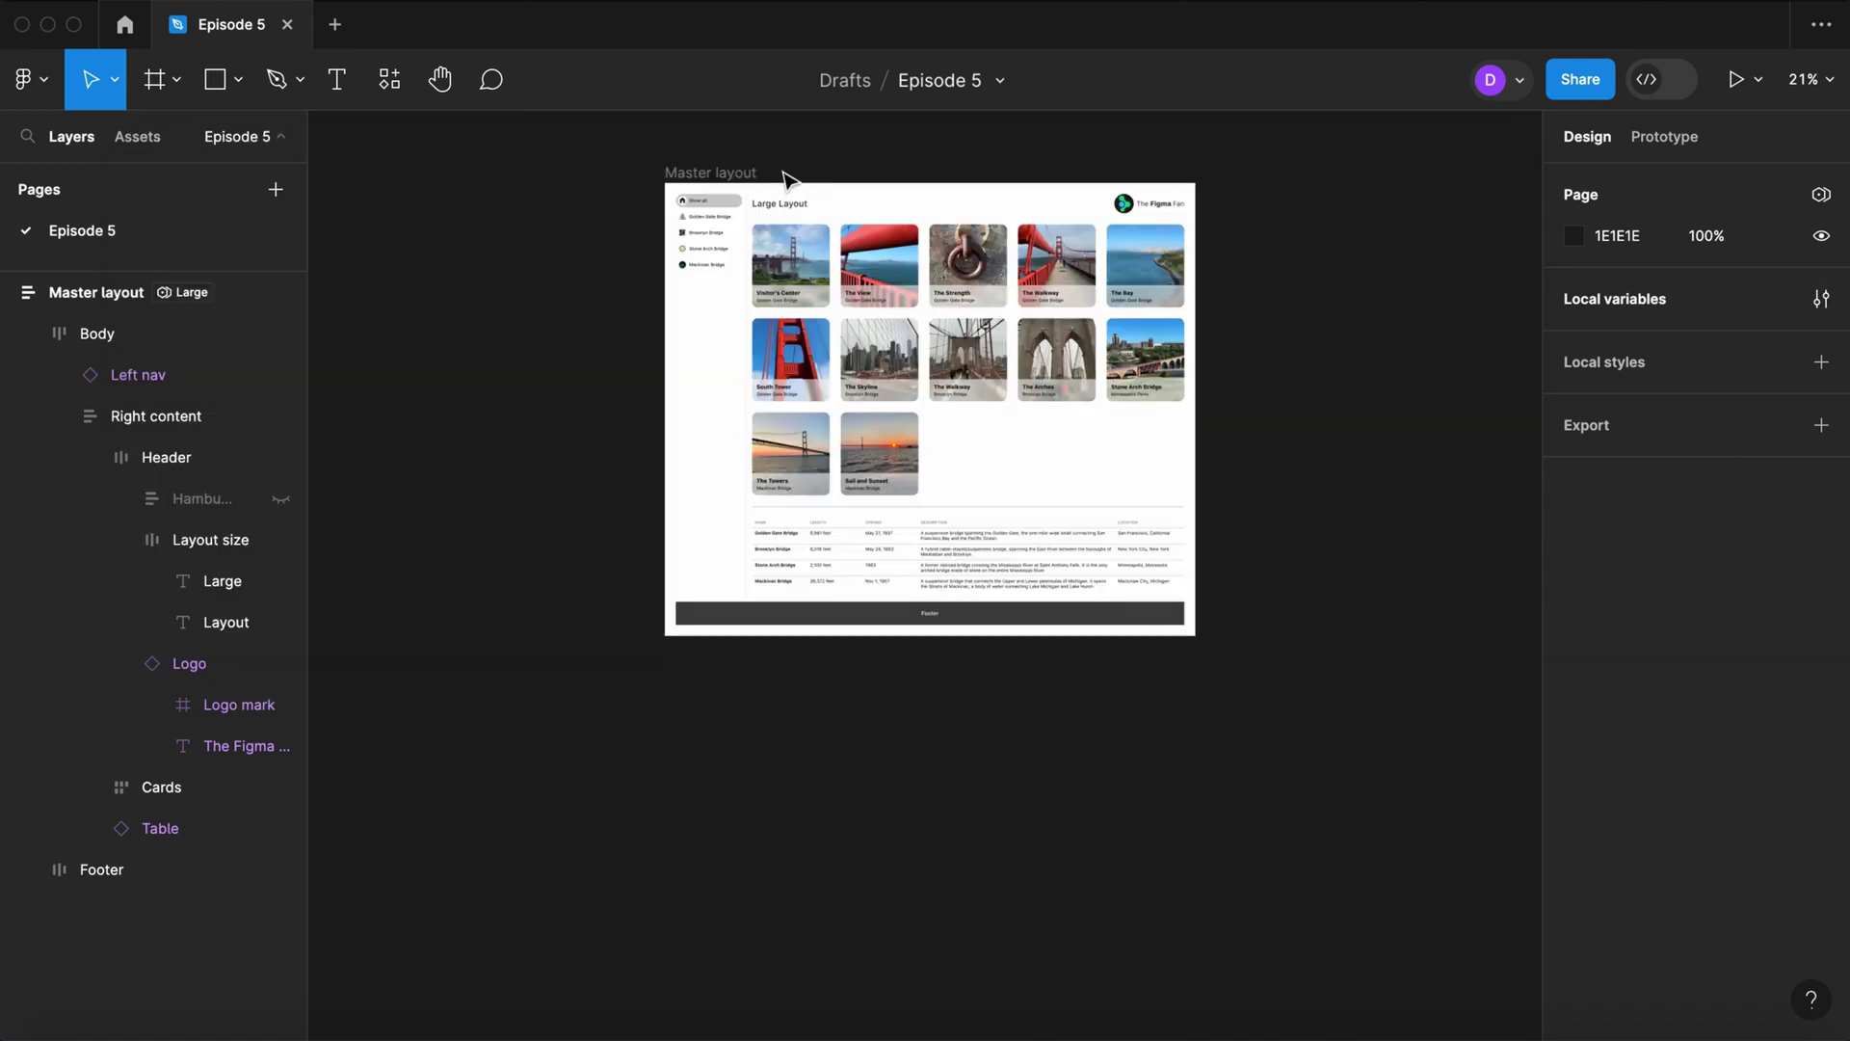
Step: Bind the Master layout's horizontal padding to left-right-margin and its vertical padding to top-bottom-margin
left_click(744, 171)
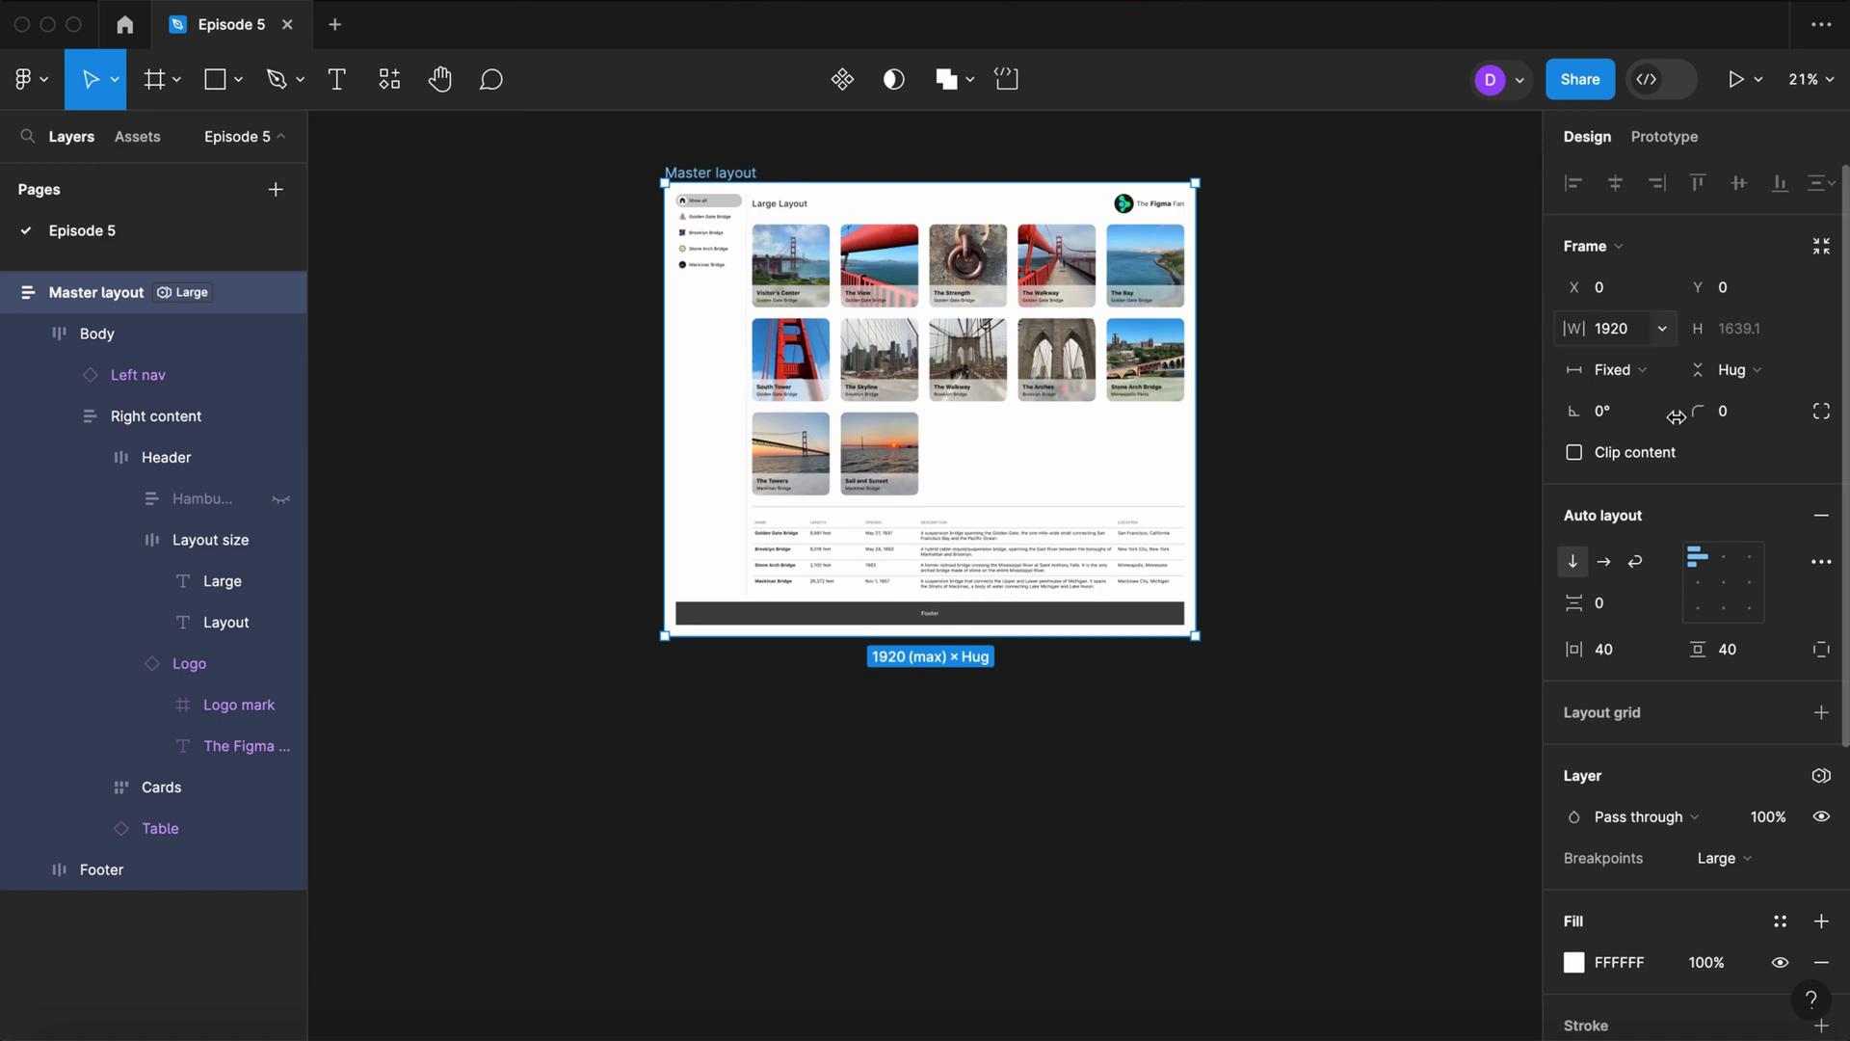
left_click(1663, 649)
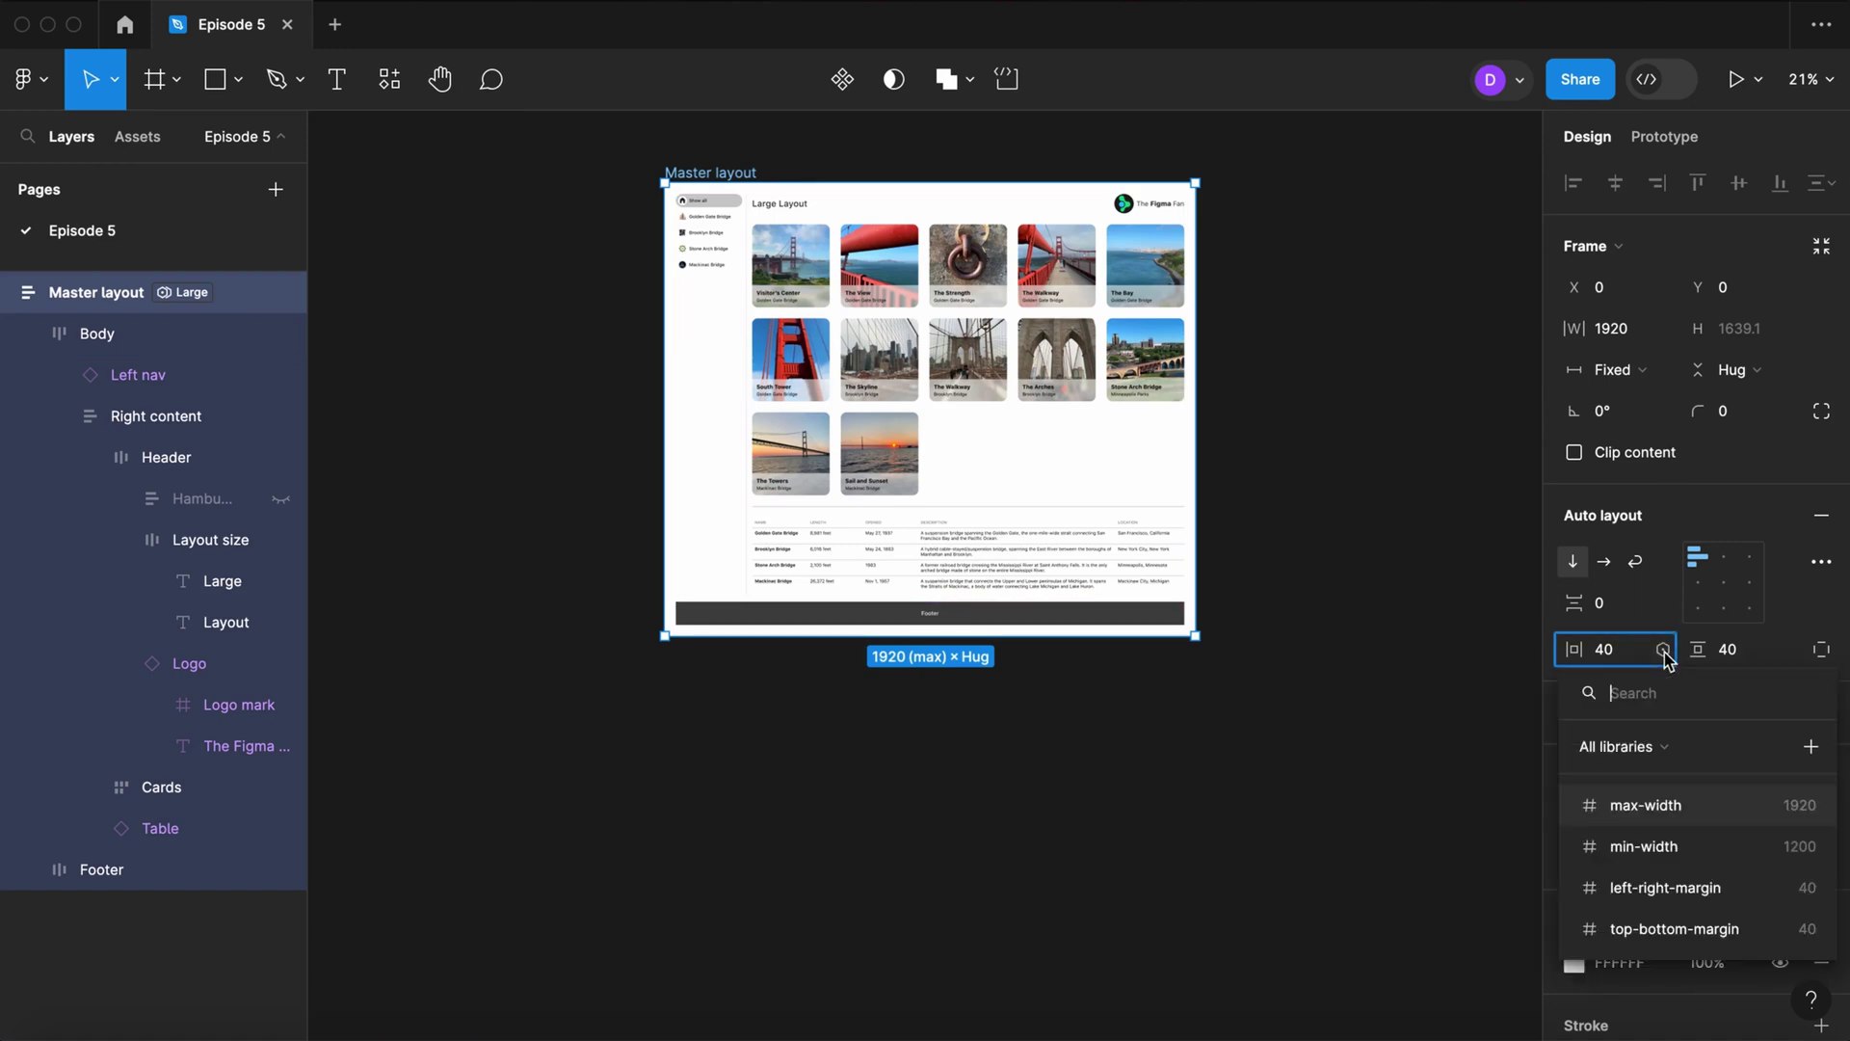
left_click(1666, 887)
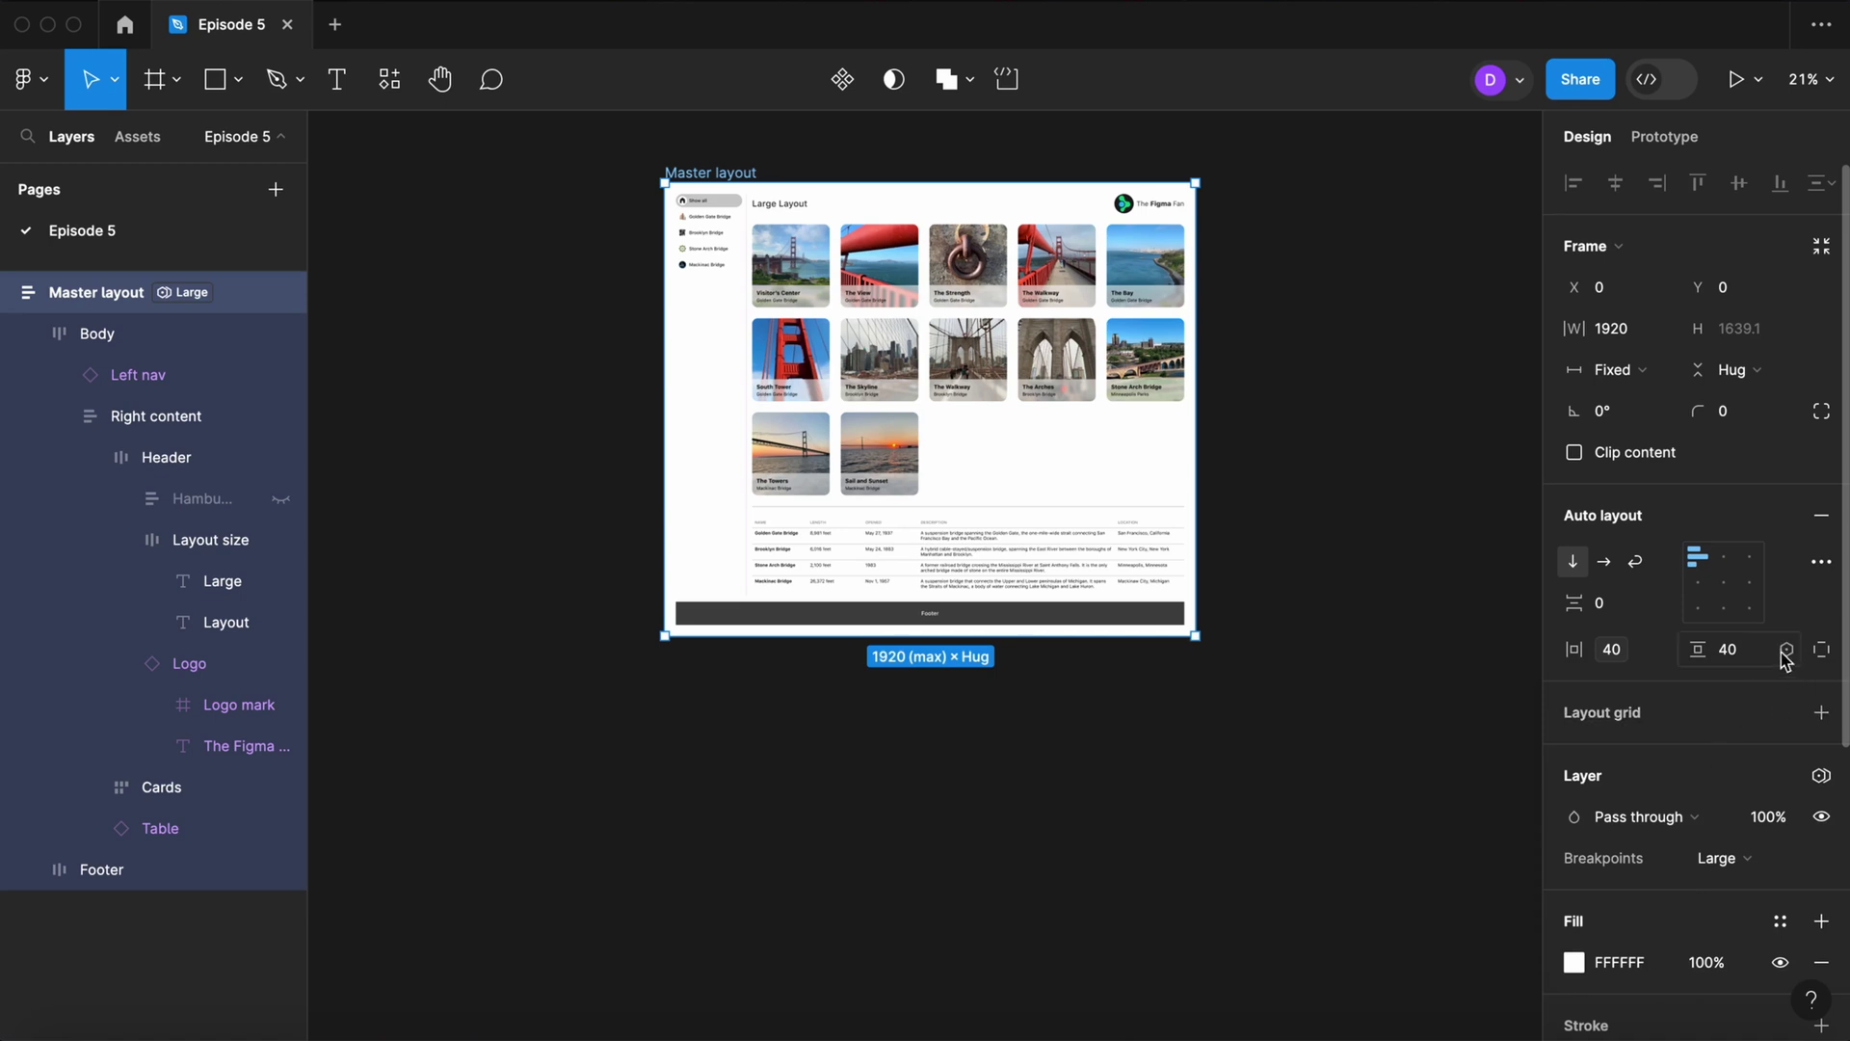
left_click(1786, 649)
left_click(1691, 928)
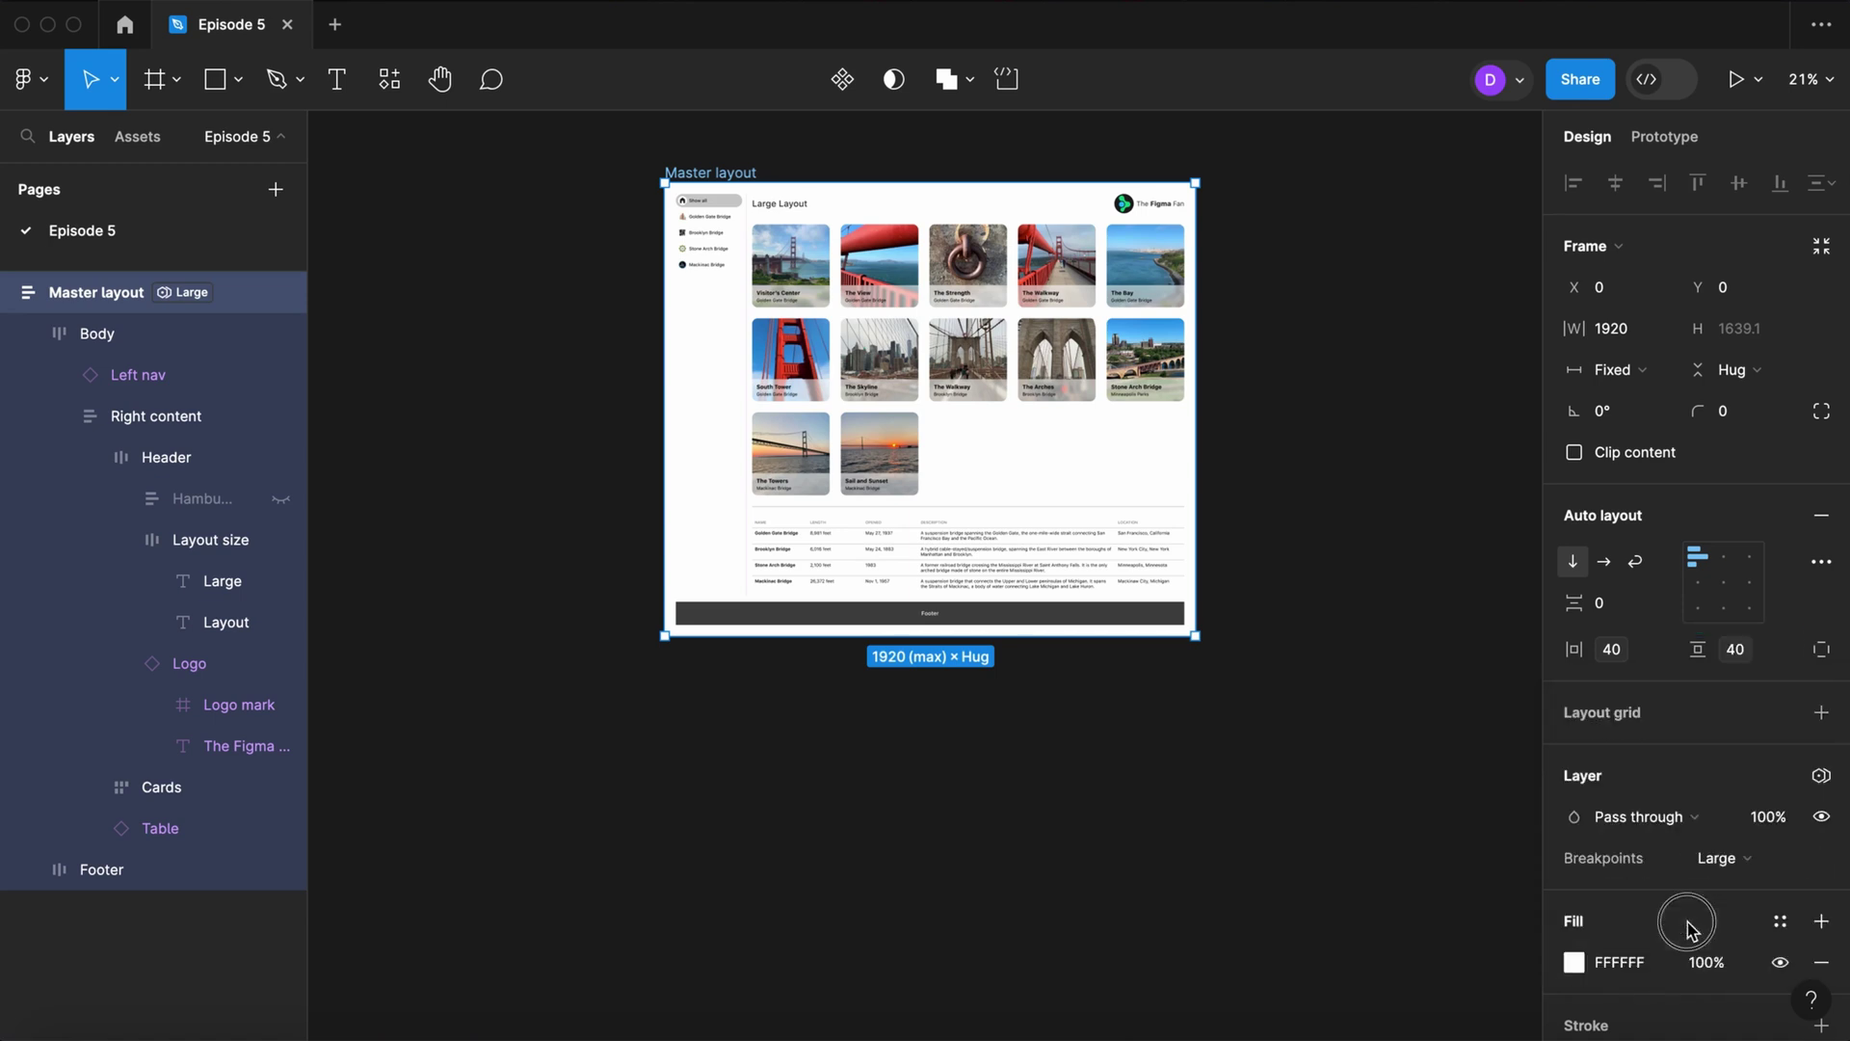
left_click(1439, 714)
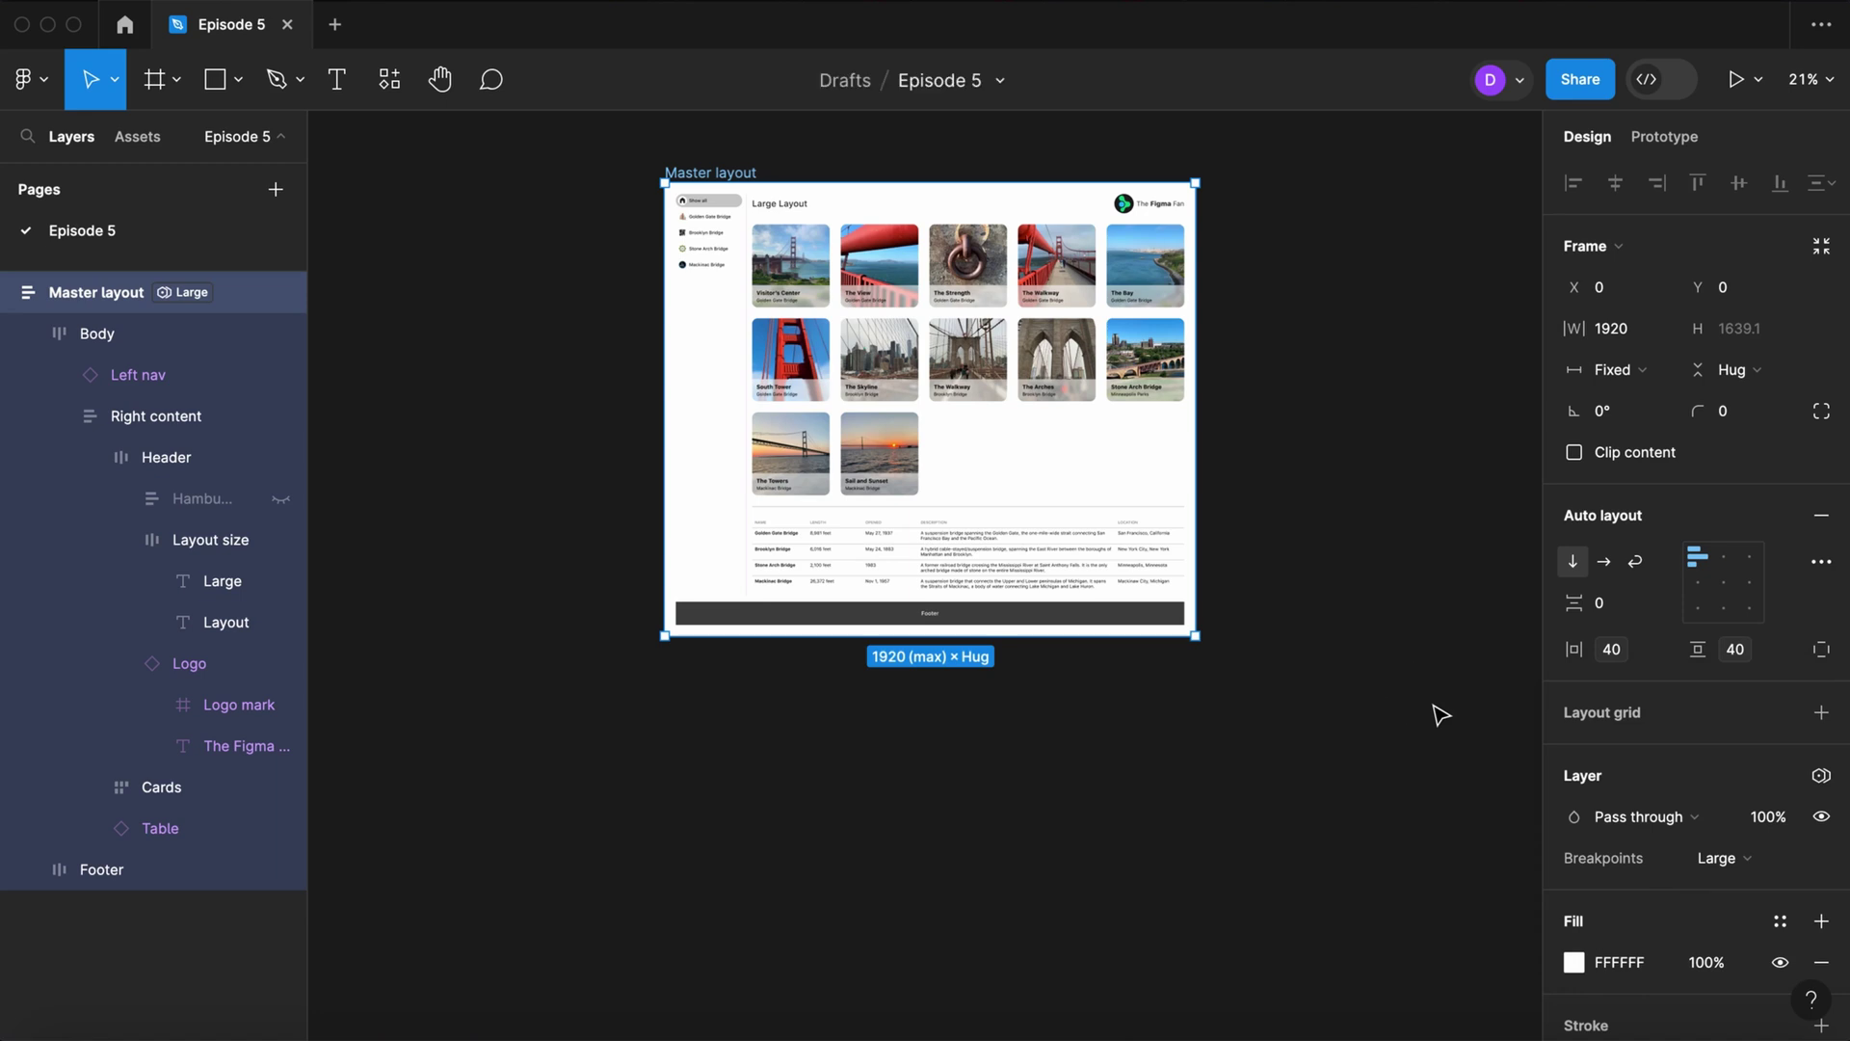
Step: Check the Master layout's margins in the Medium and Small Breakpoints modes, and switch it back to Large
left_click(739, 173)
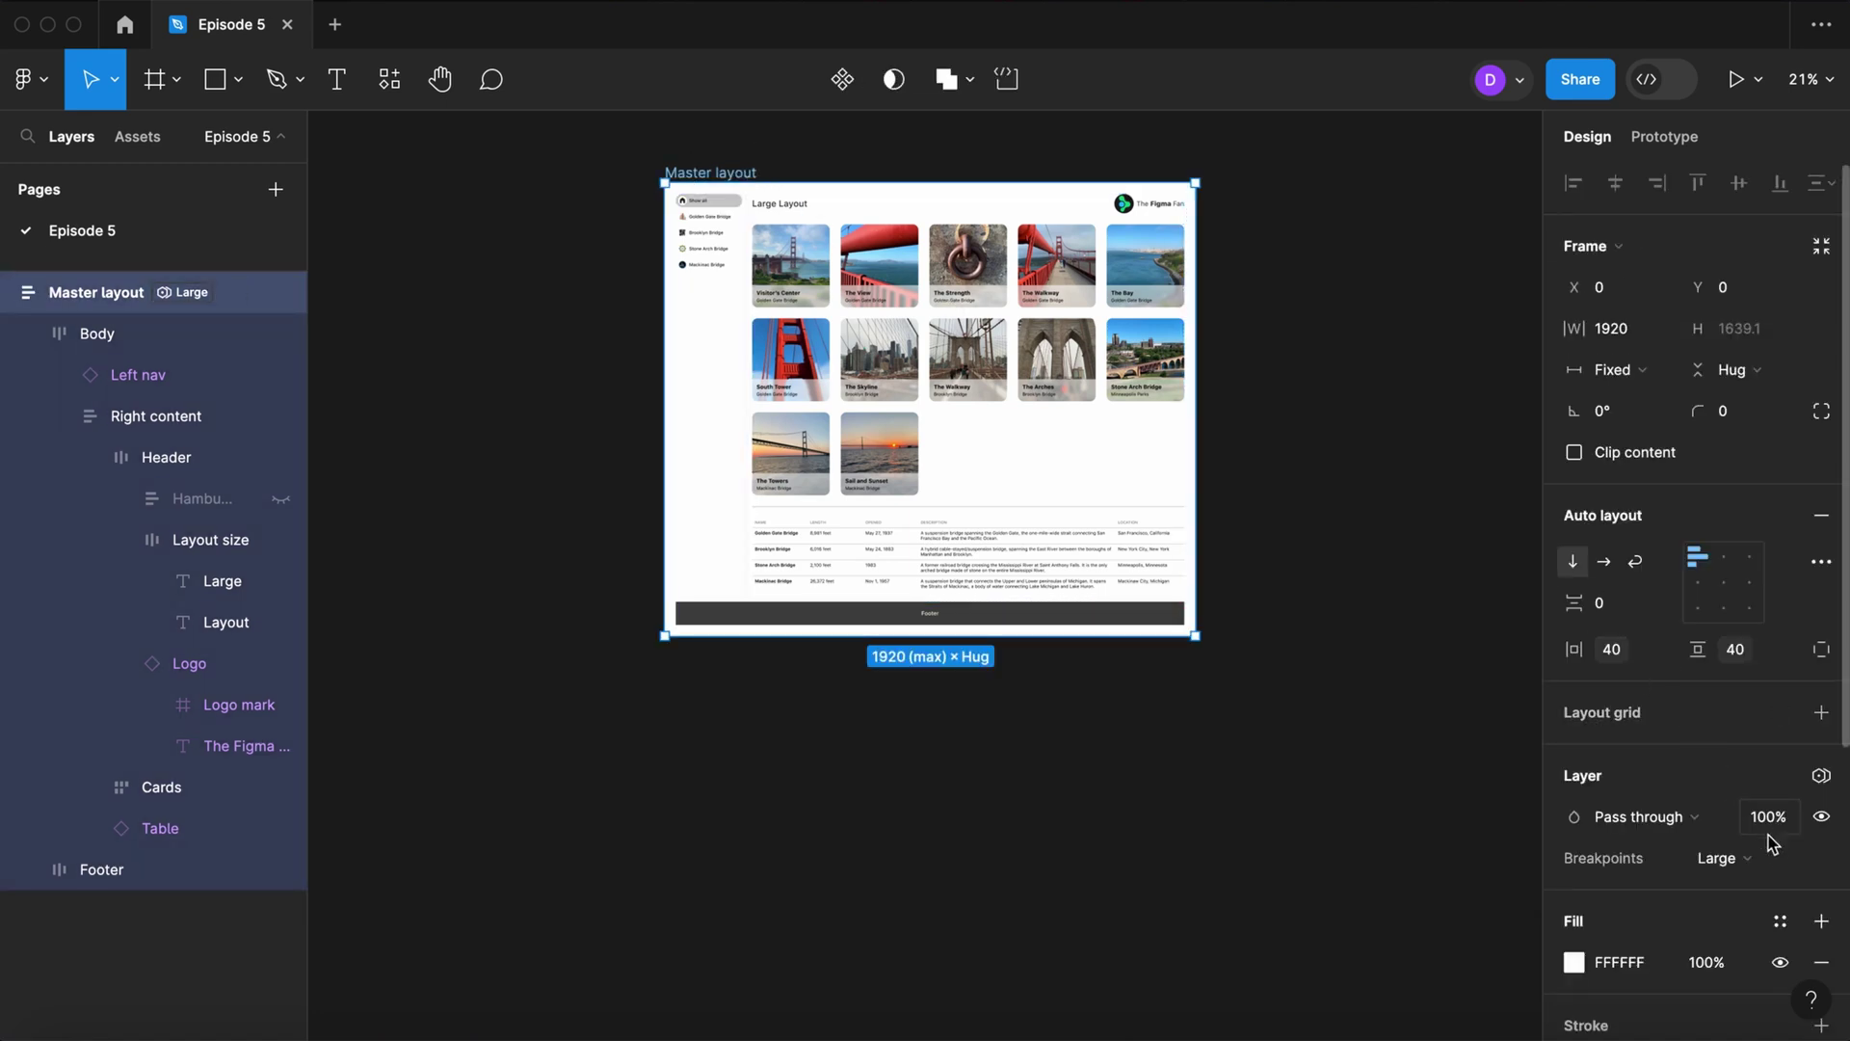
left_click(1749, 857)
left_click(1764, 890)
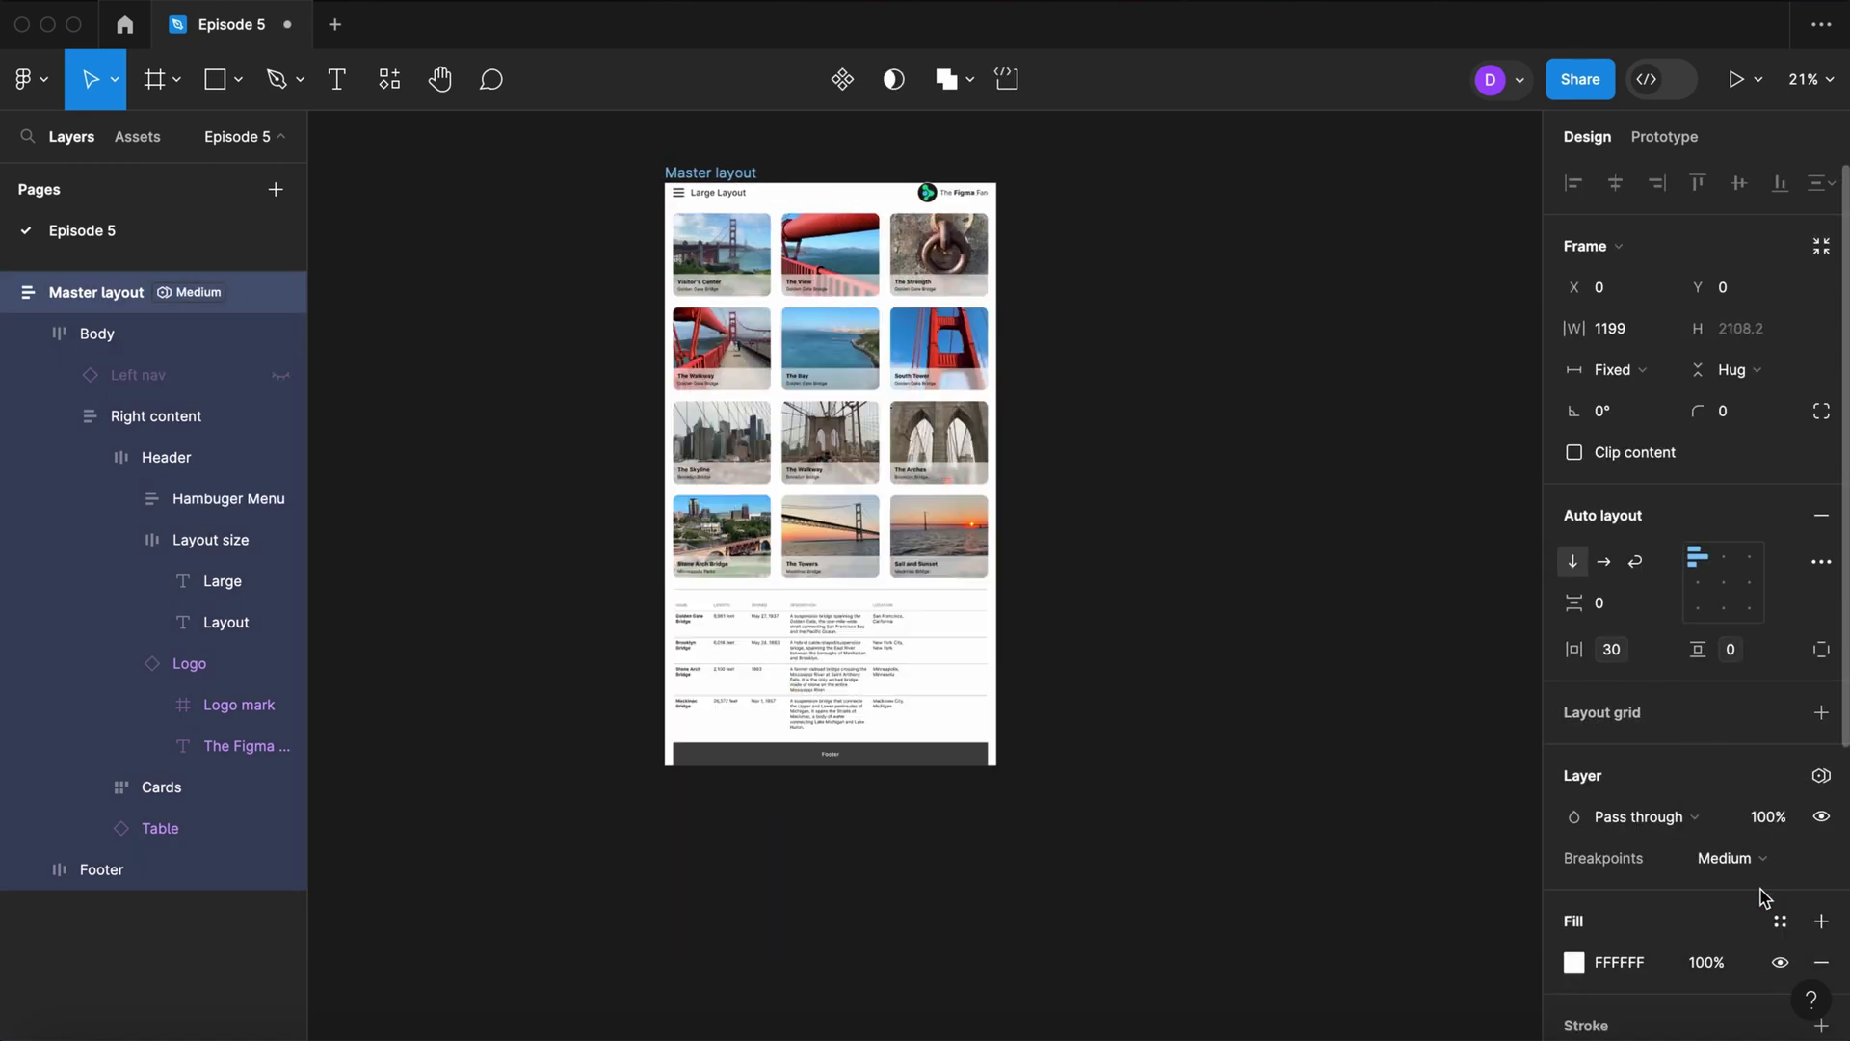
left_click(1749, 873)
left_click(1750, 893)
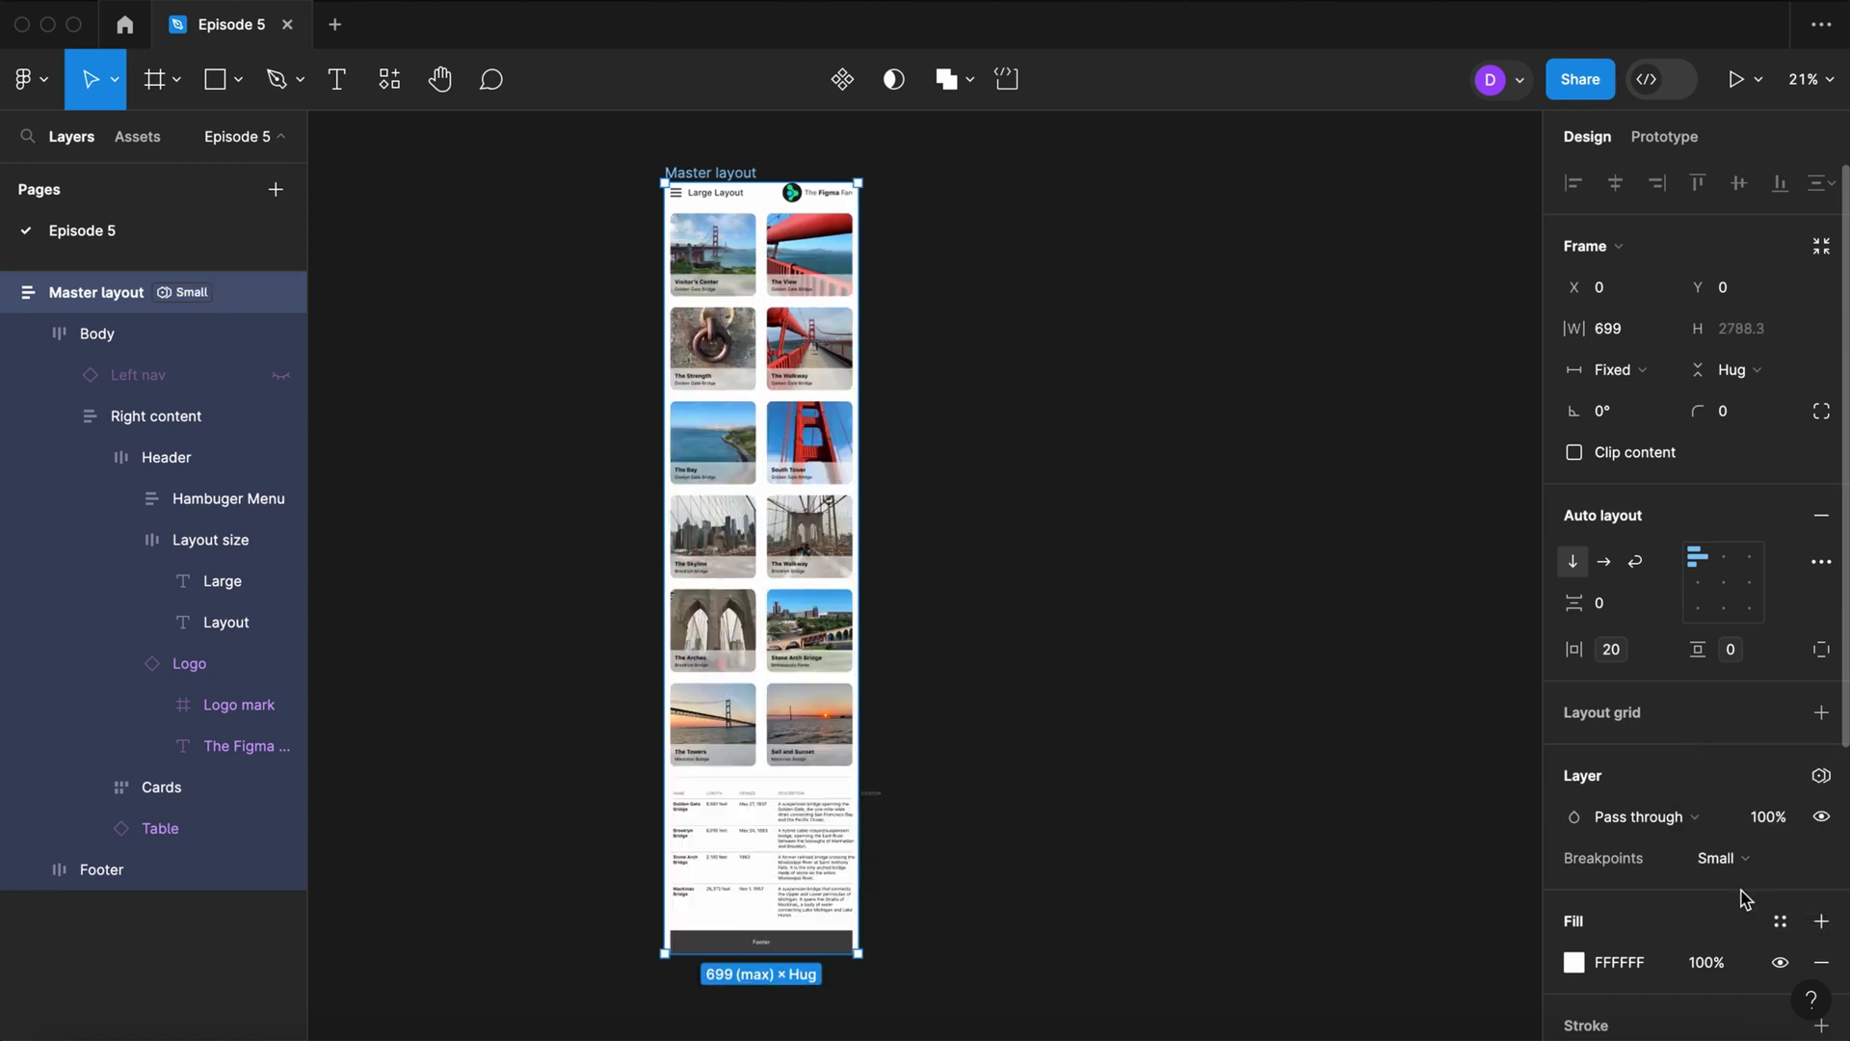
left_click(1735, 867)
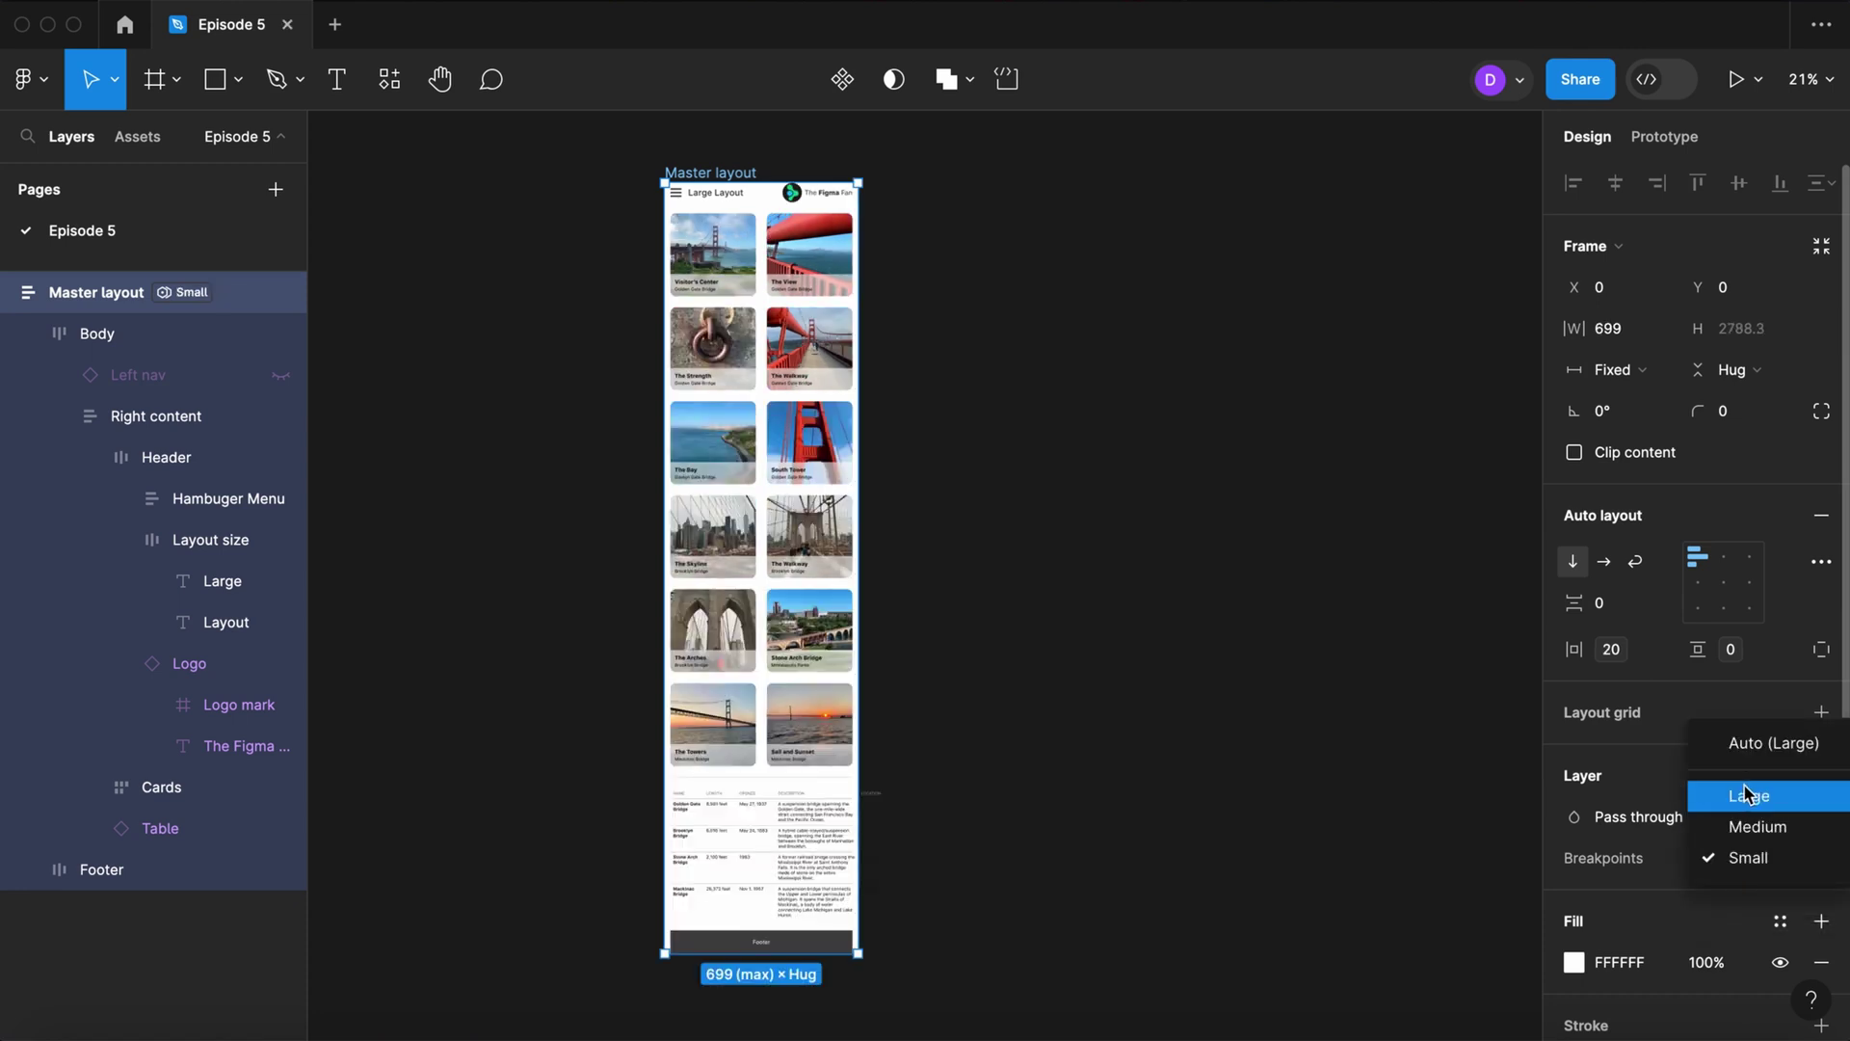
left_click(1753, 793)
Step: Create a string variable label in the Breakpoints collection with the value Large for the Large mode
left_click(1822, 298)
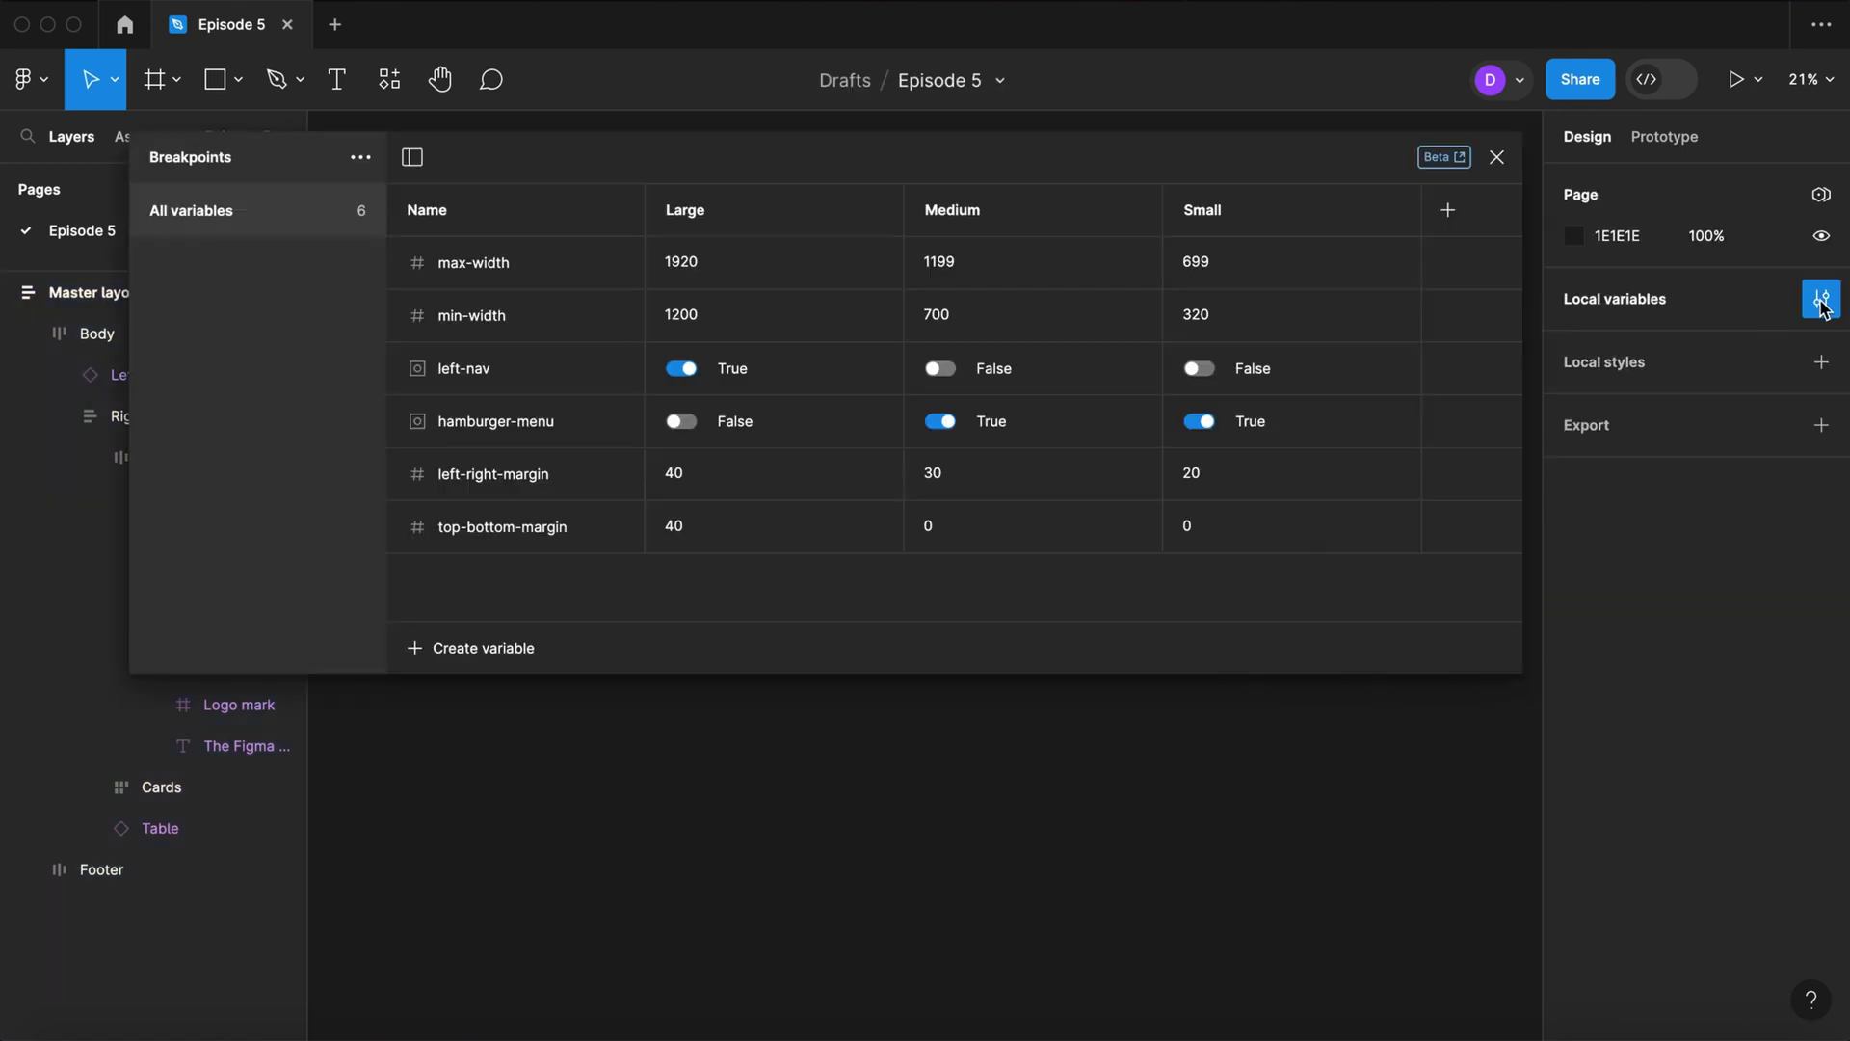
left_click(531, 650)
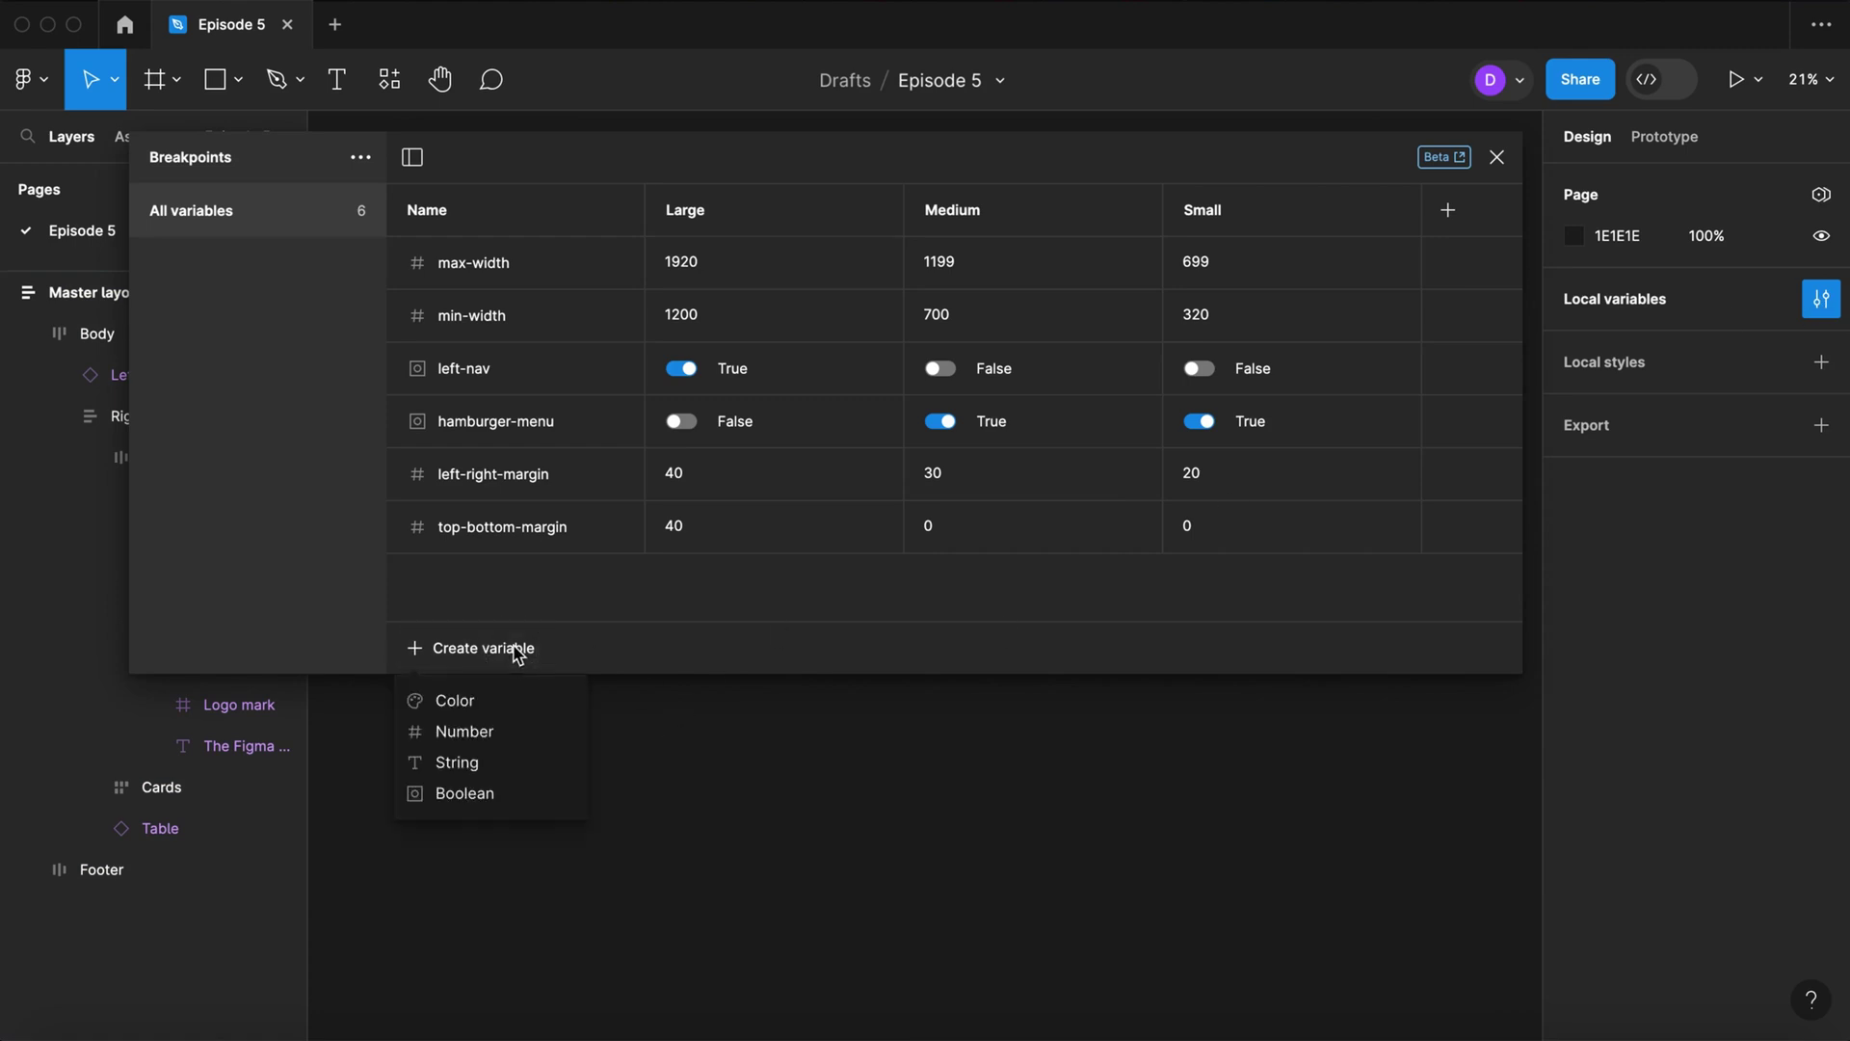
left_click(498, 760)
type("lab")
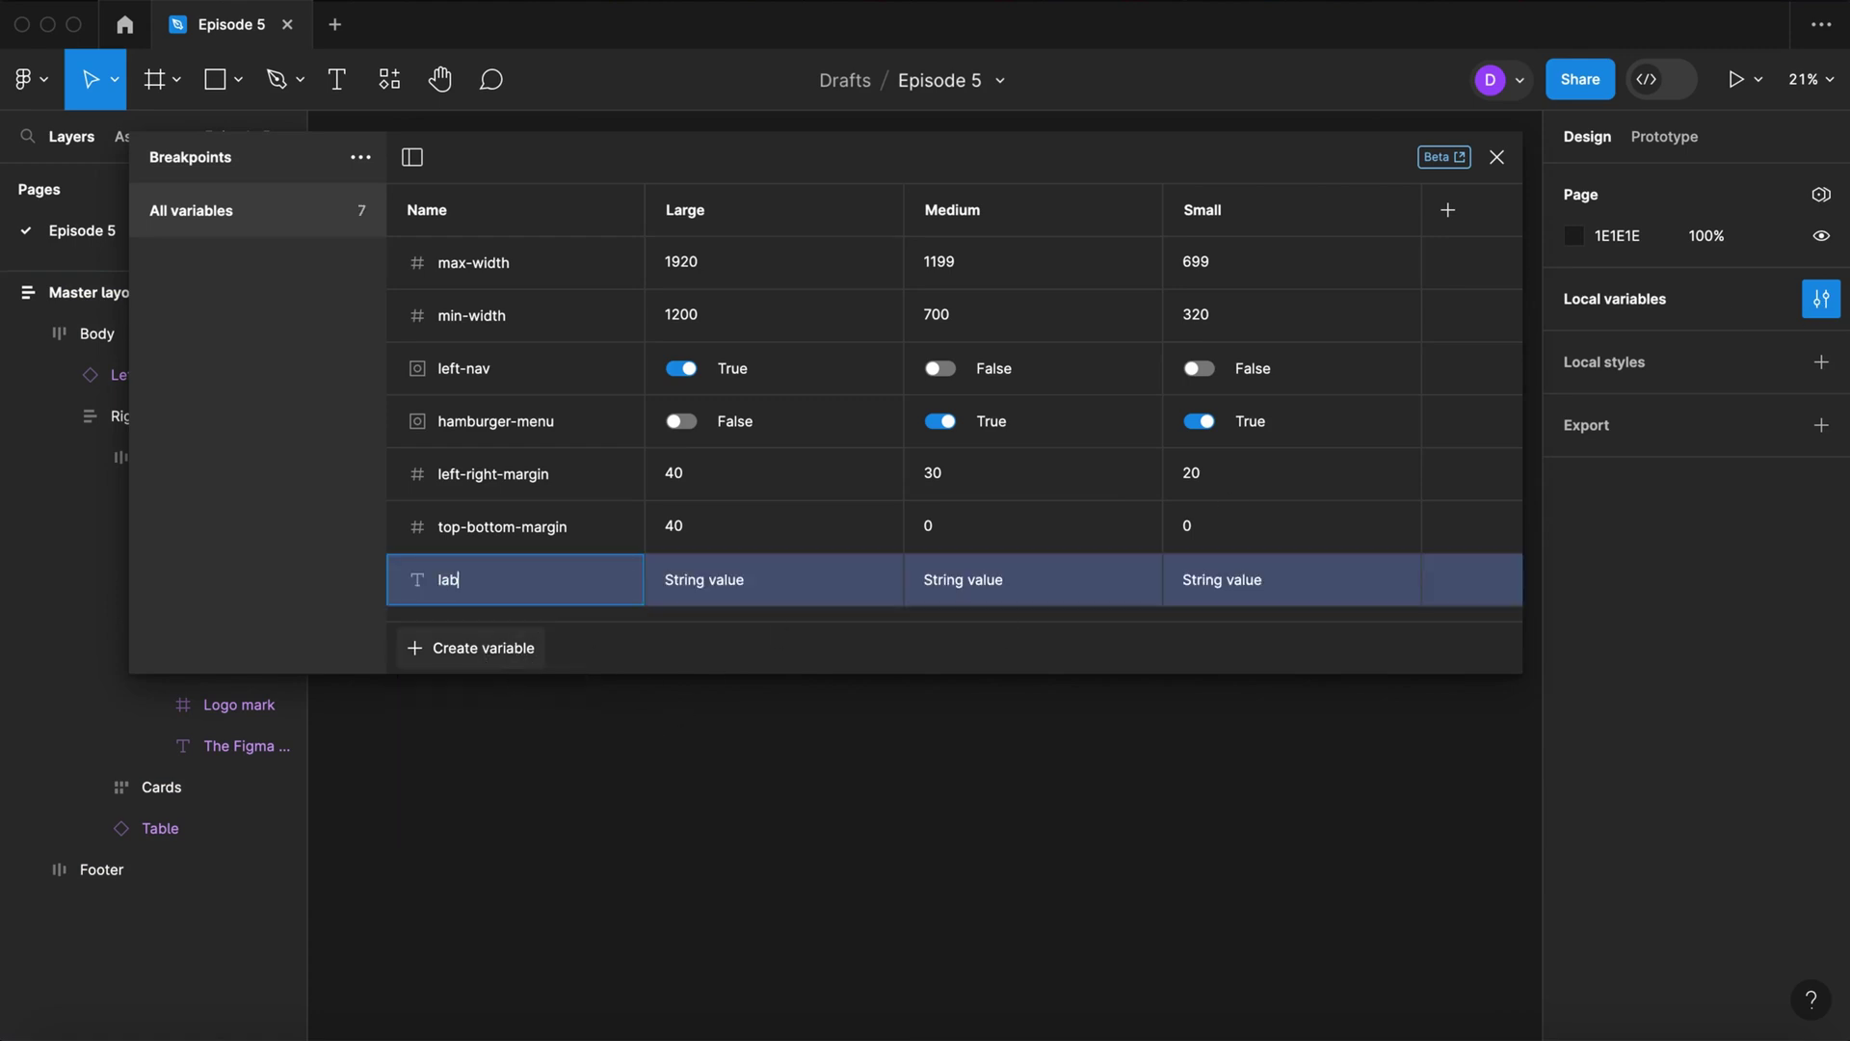
type("el")
left_click(689, 586)
left_click(690, 586)
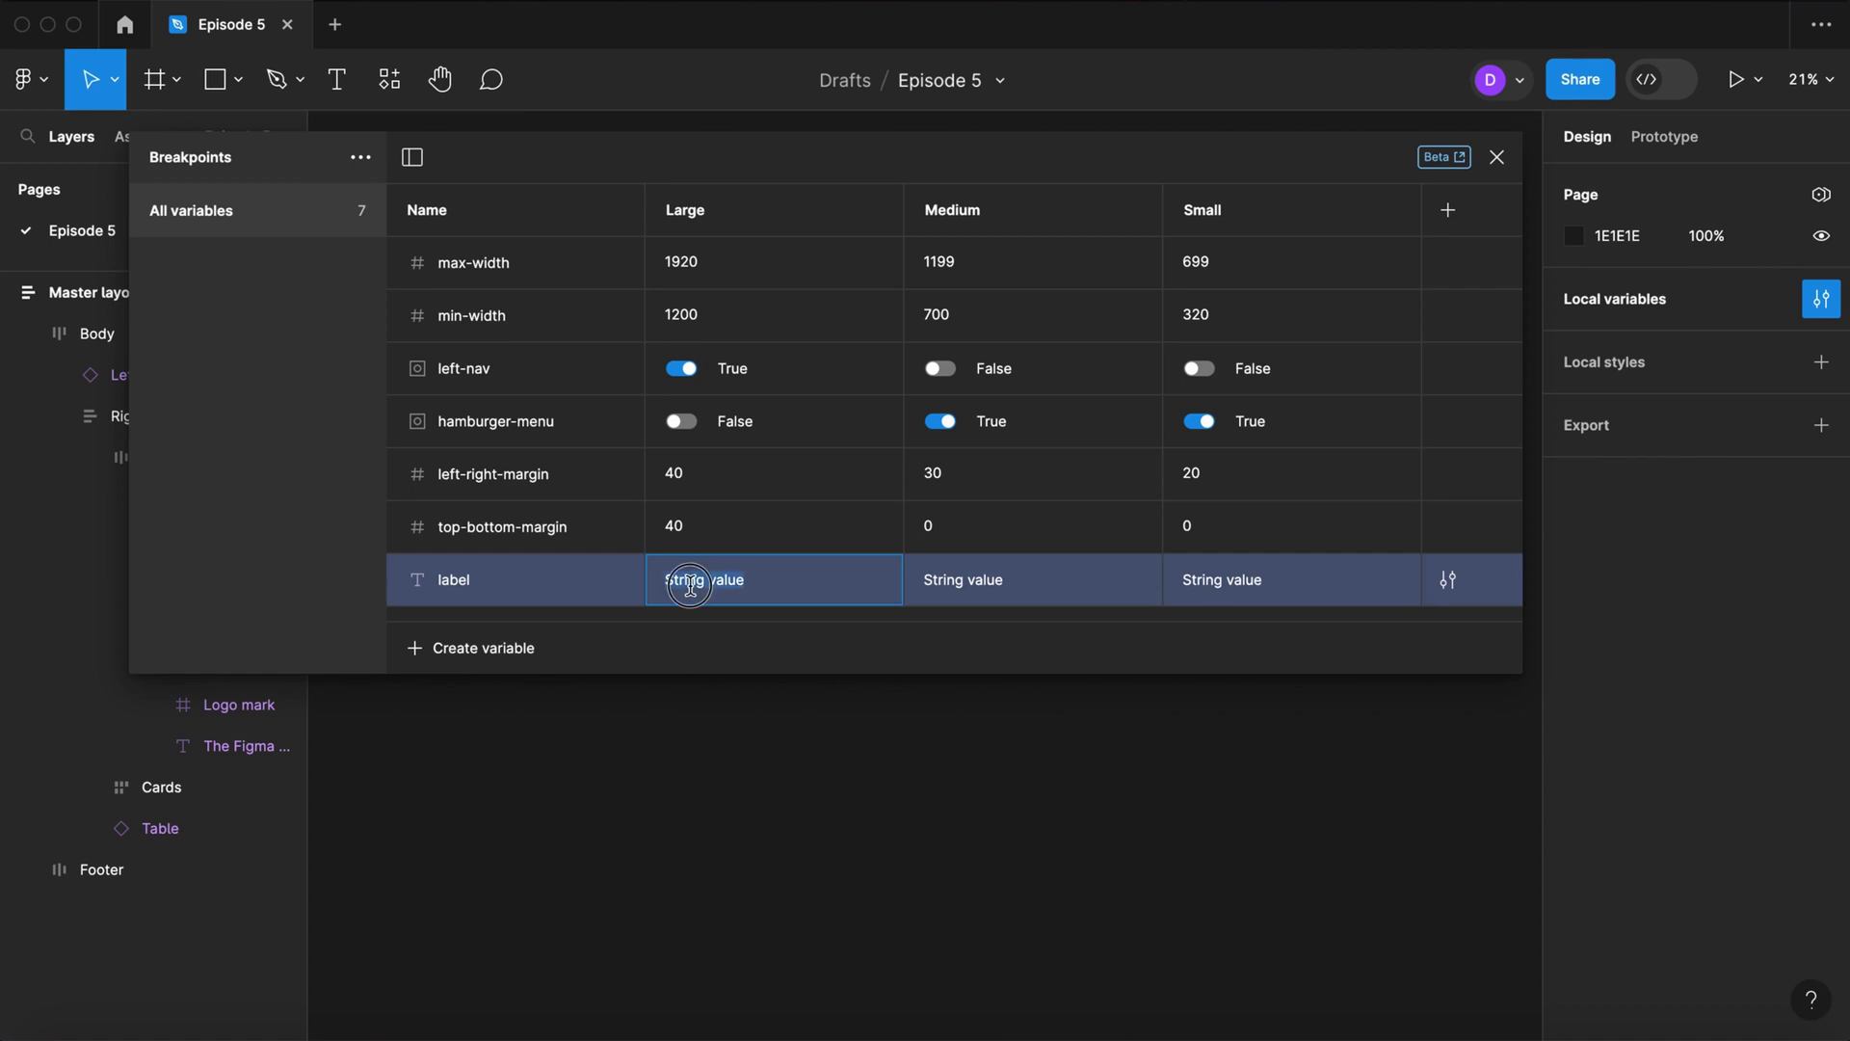
type("Large")
Step: Set the label variable to Medium for the Medium mode and Small for the Small mode, and close the variables table
left_click(975, 573)
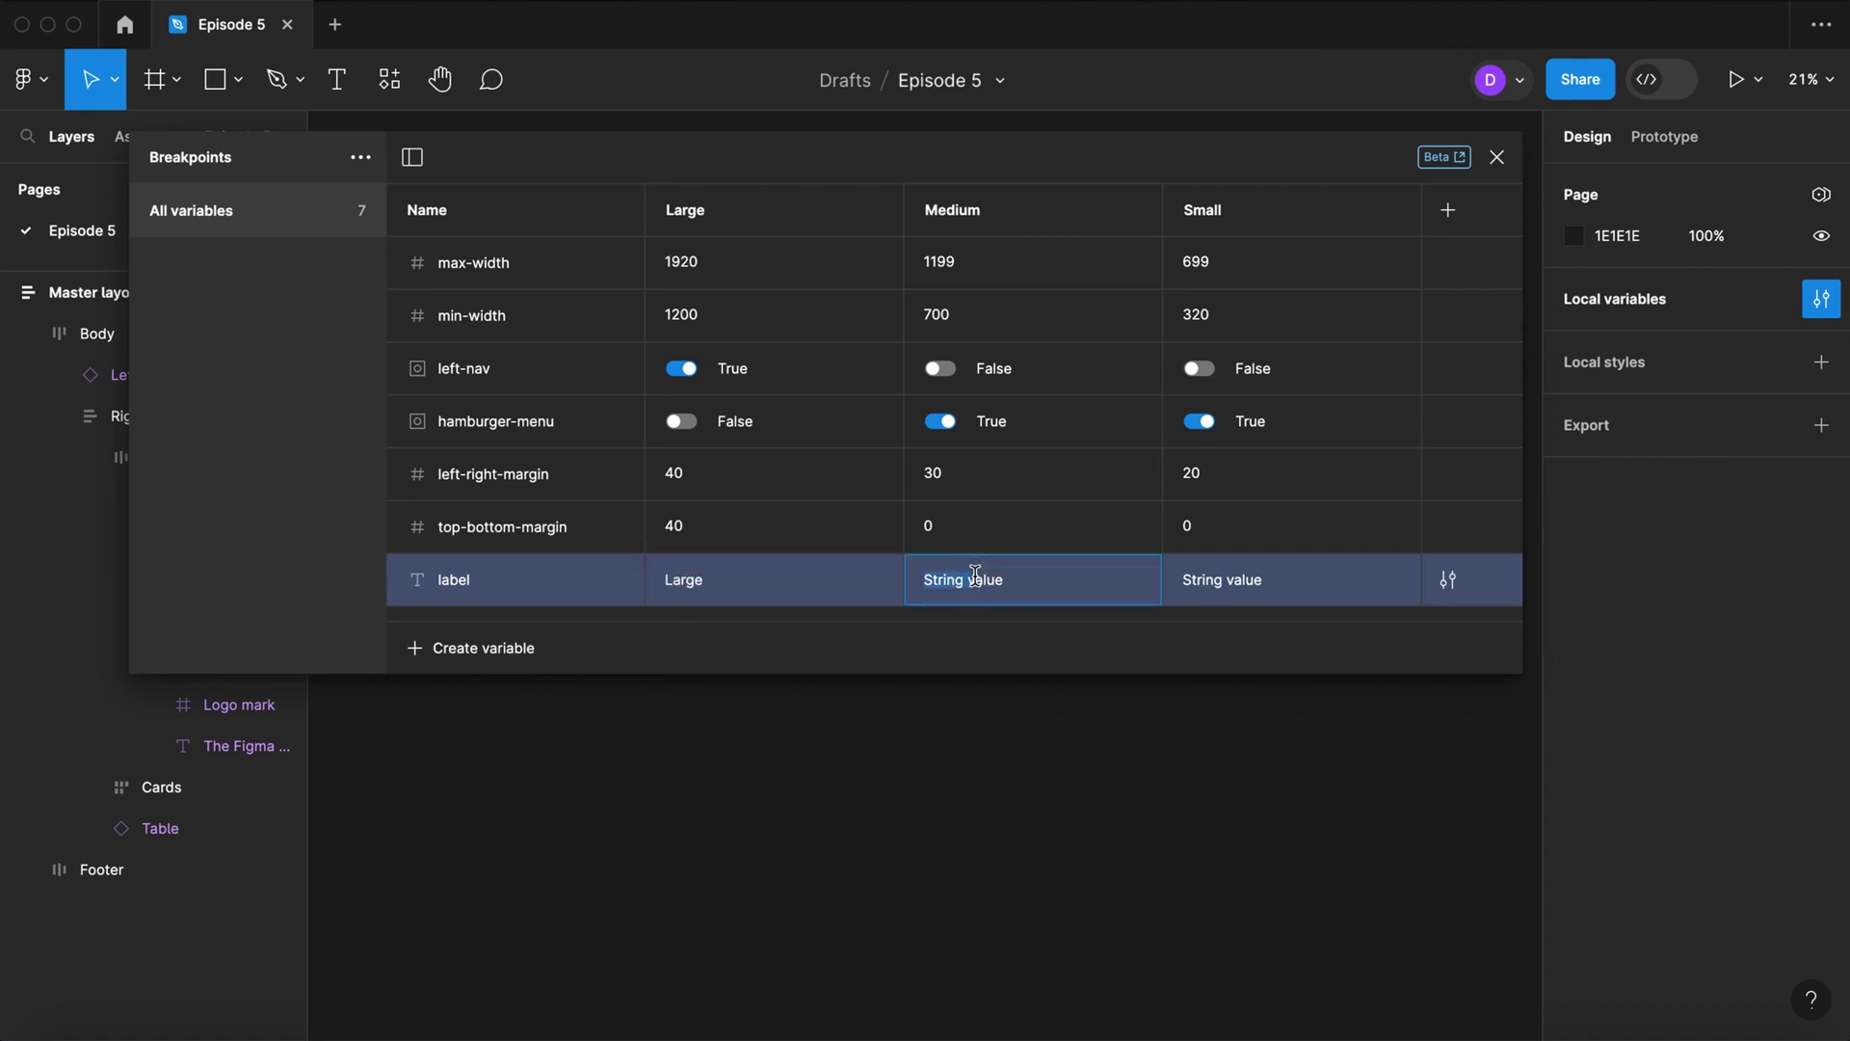
left_click(969, 572)
type("Medium")
left_click(1222, 579)
type("Small")
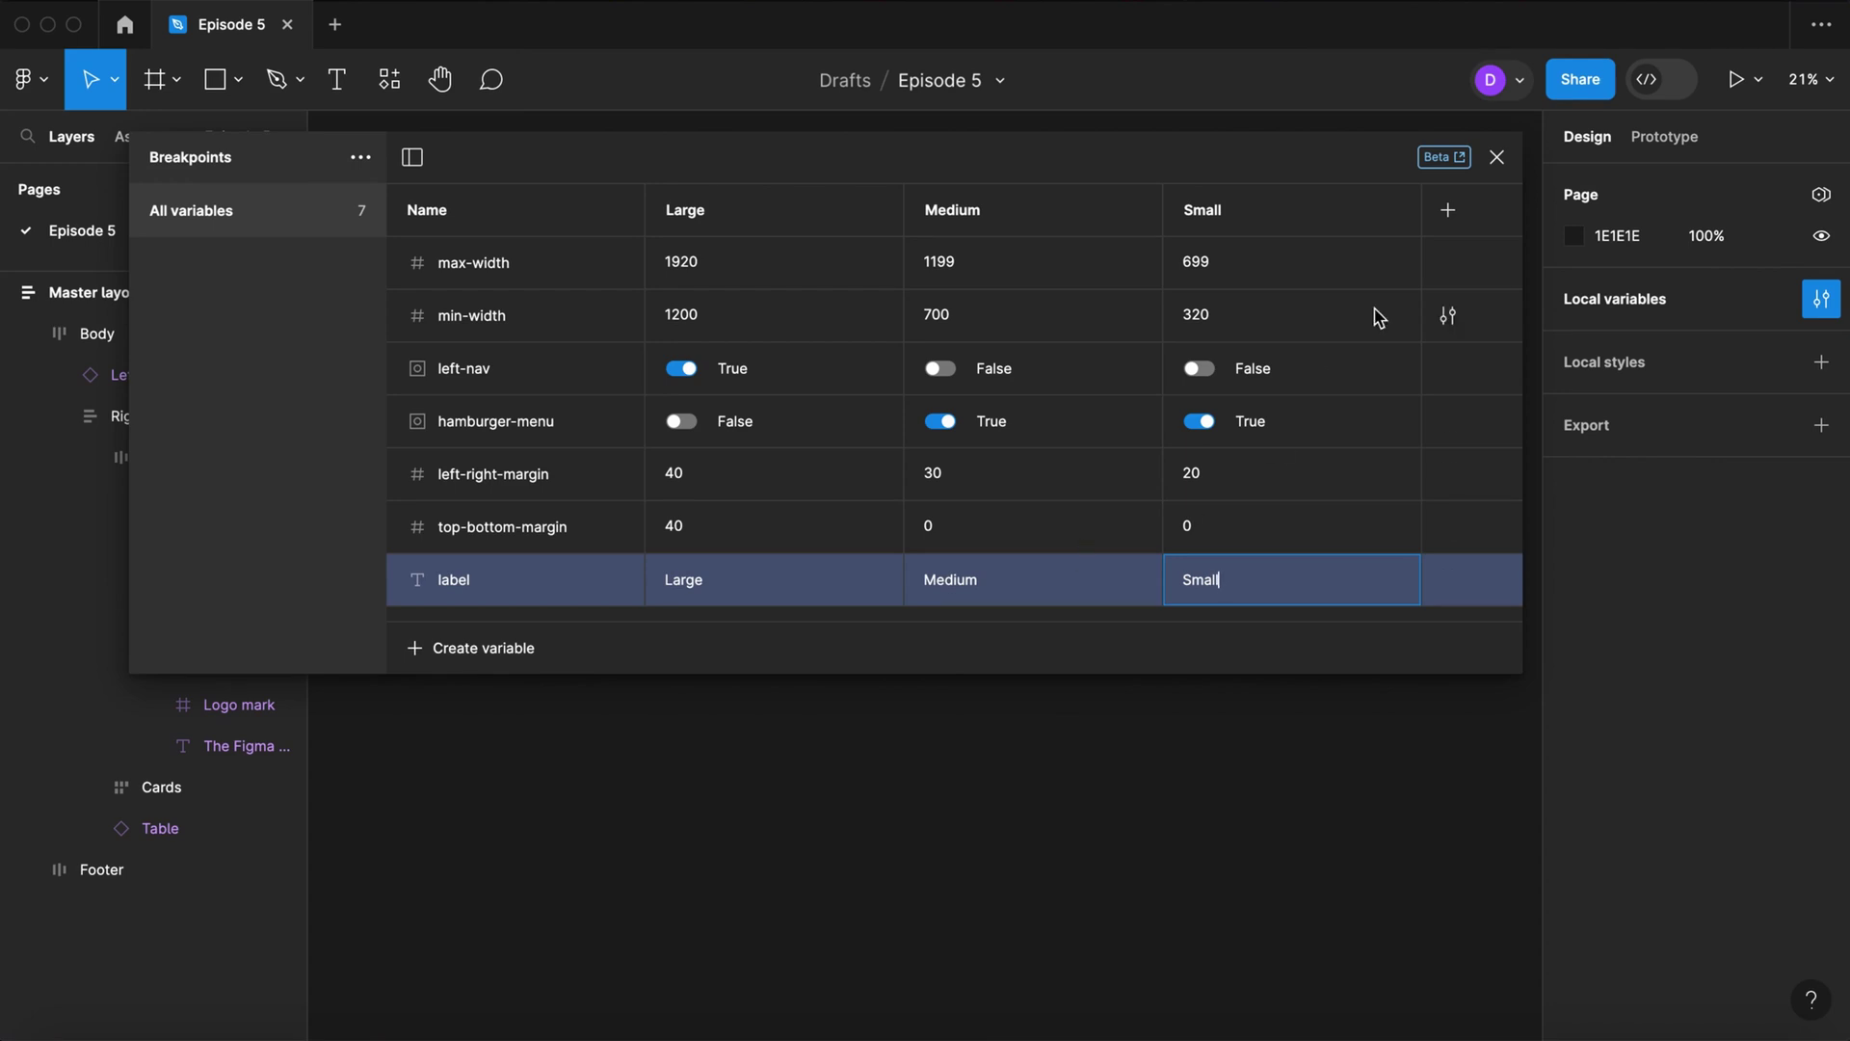
left_click(1497, 157)
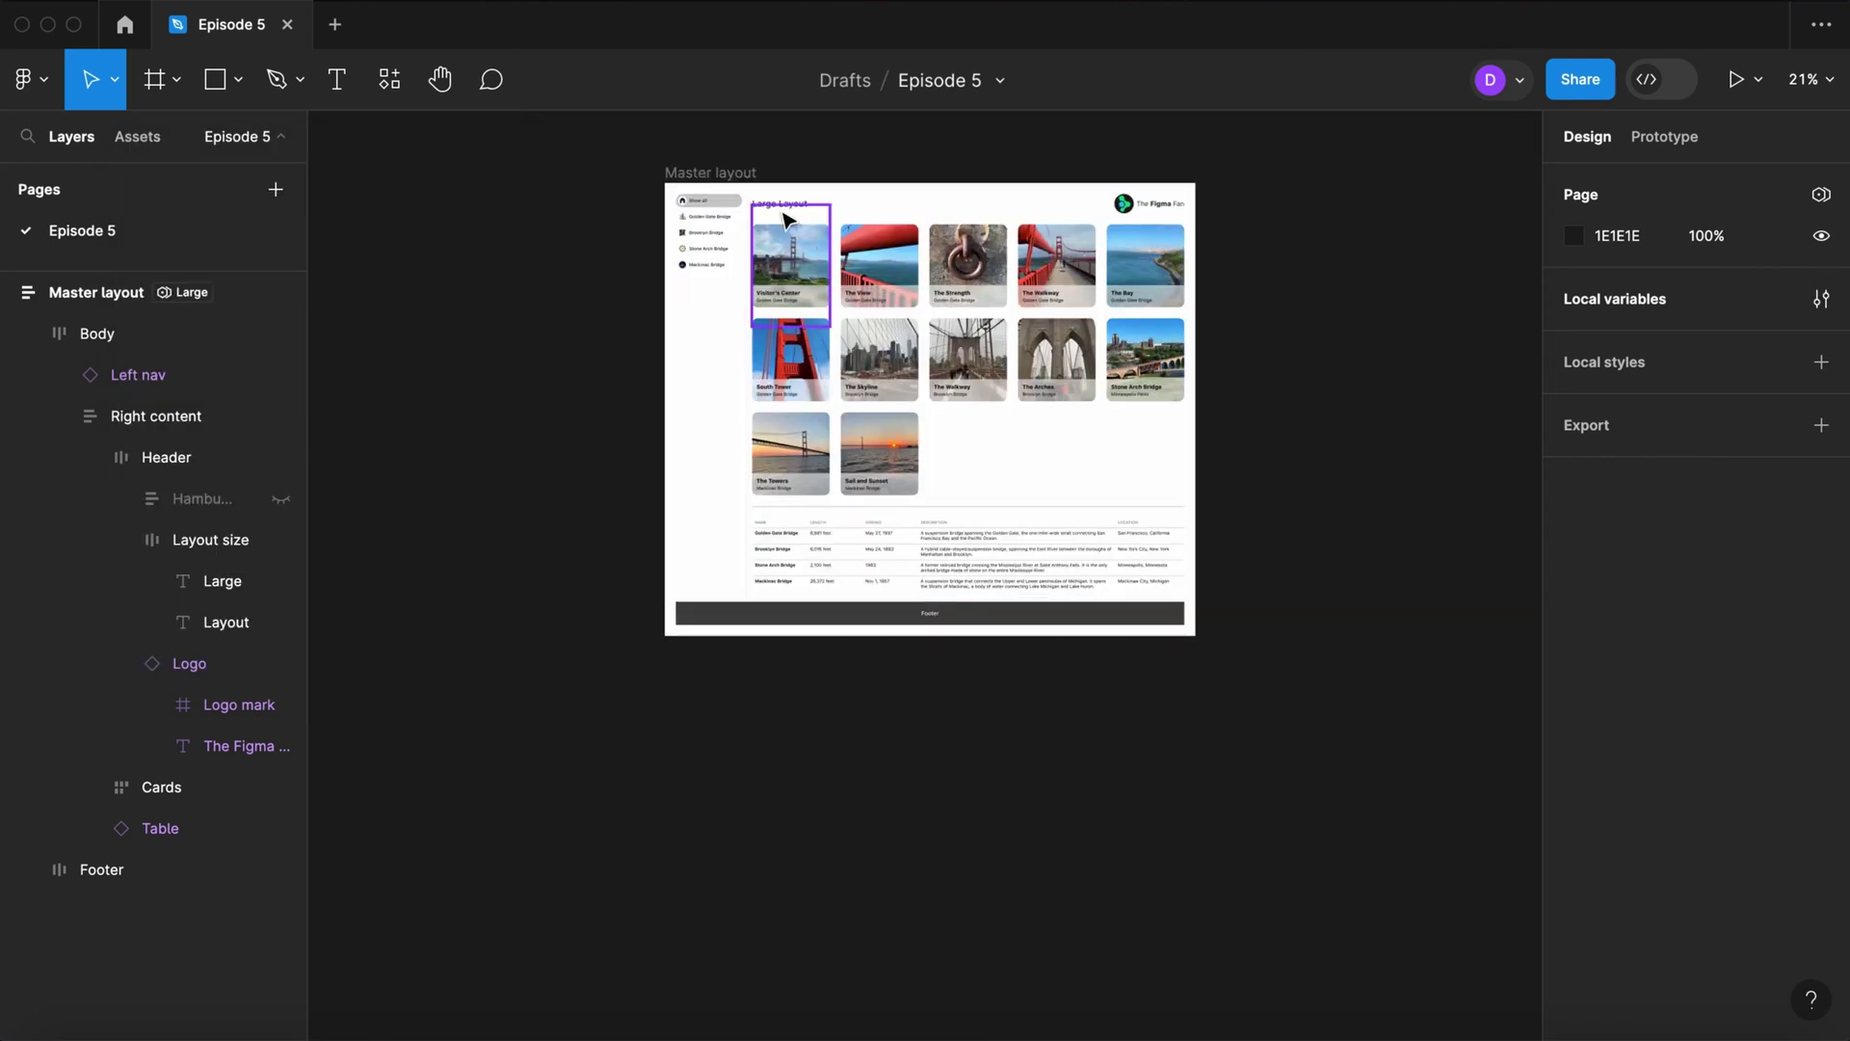
Step: Bind the content of the Large text layer in the header to the label variable, and deselect it
left_click(769, 205, "super")
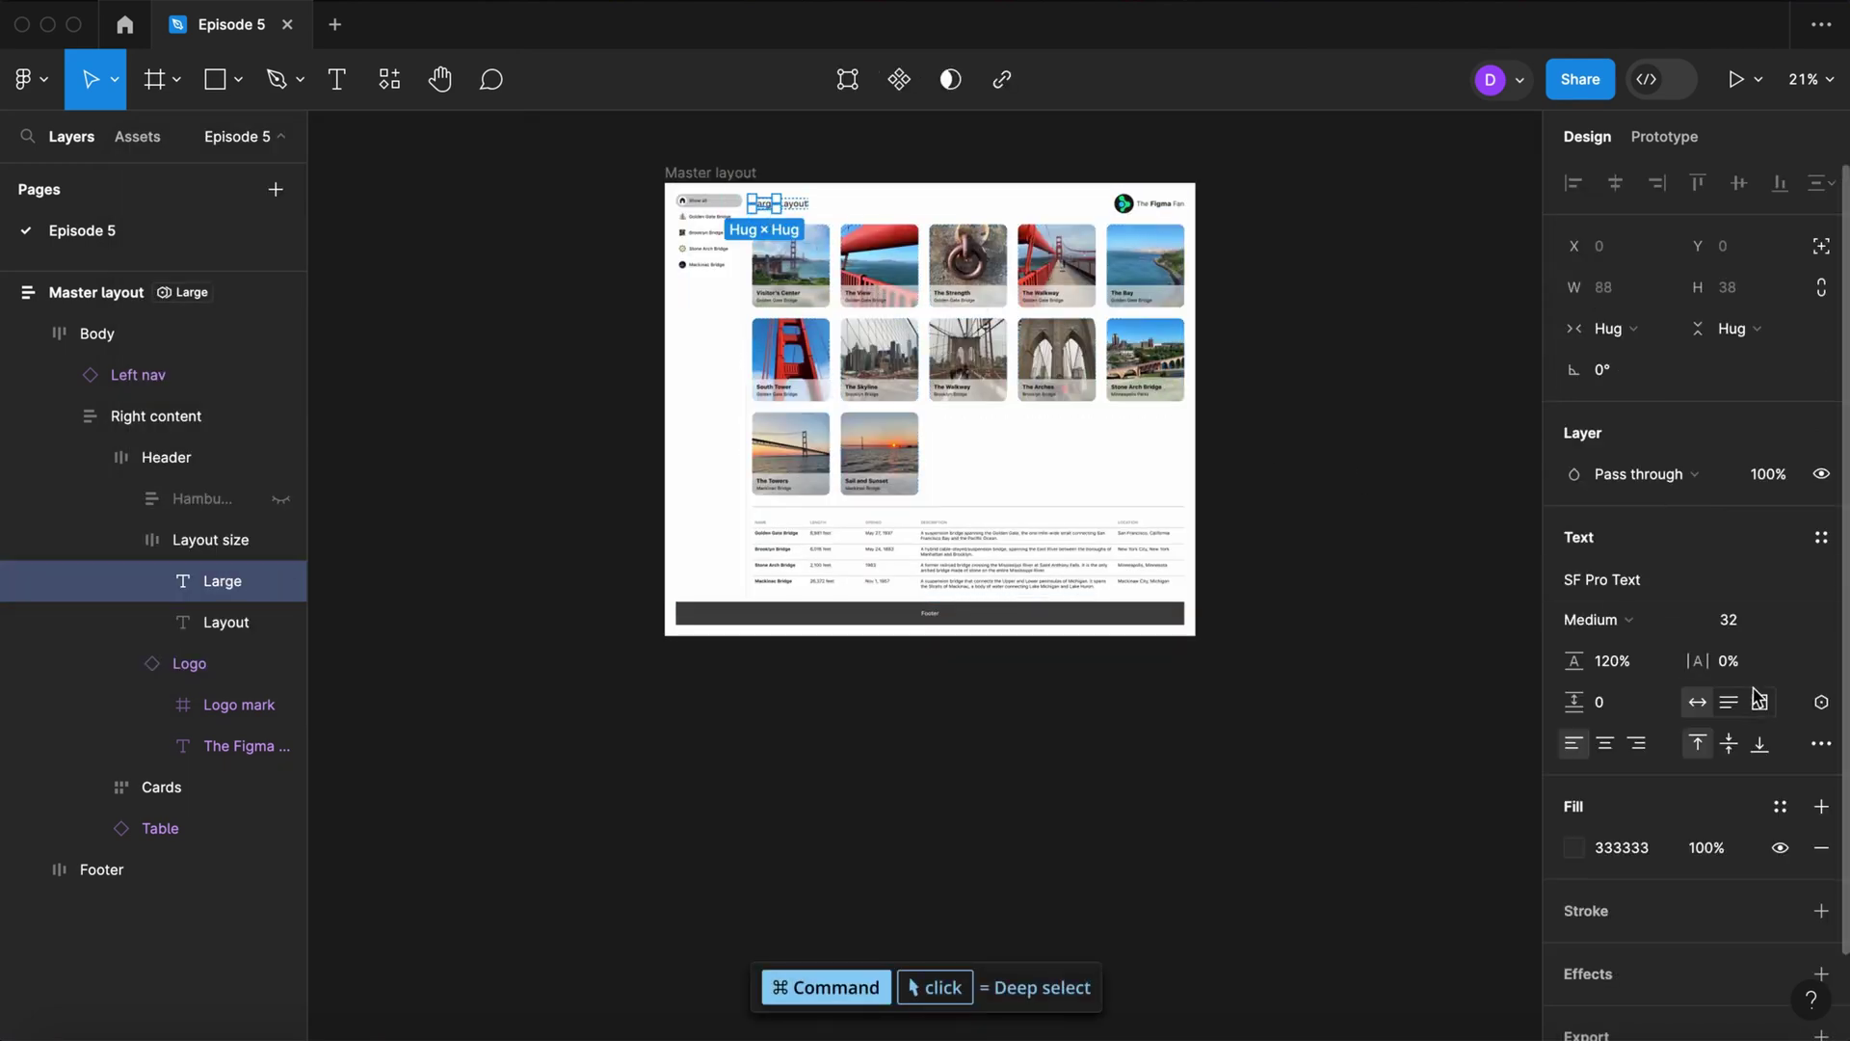
left_click(1823, 710)
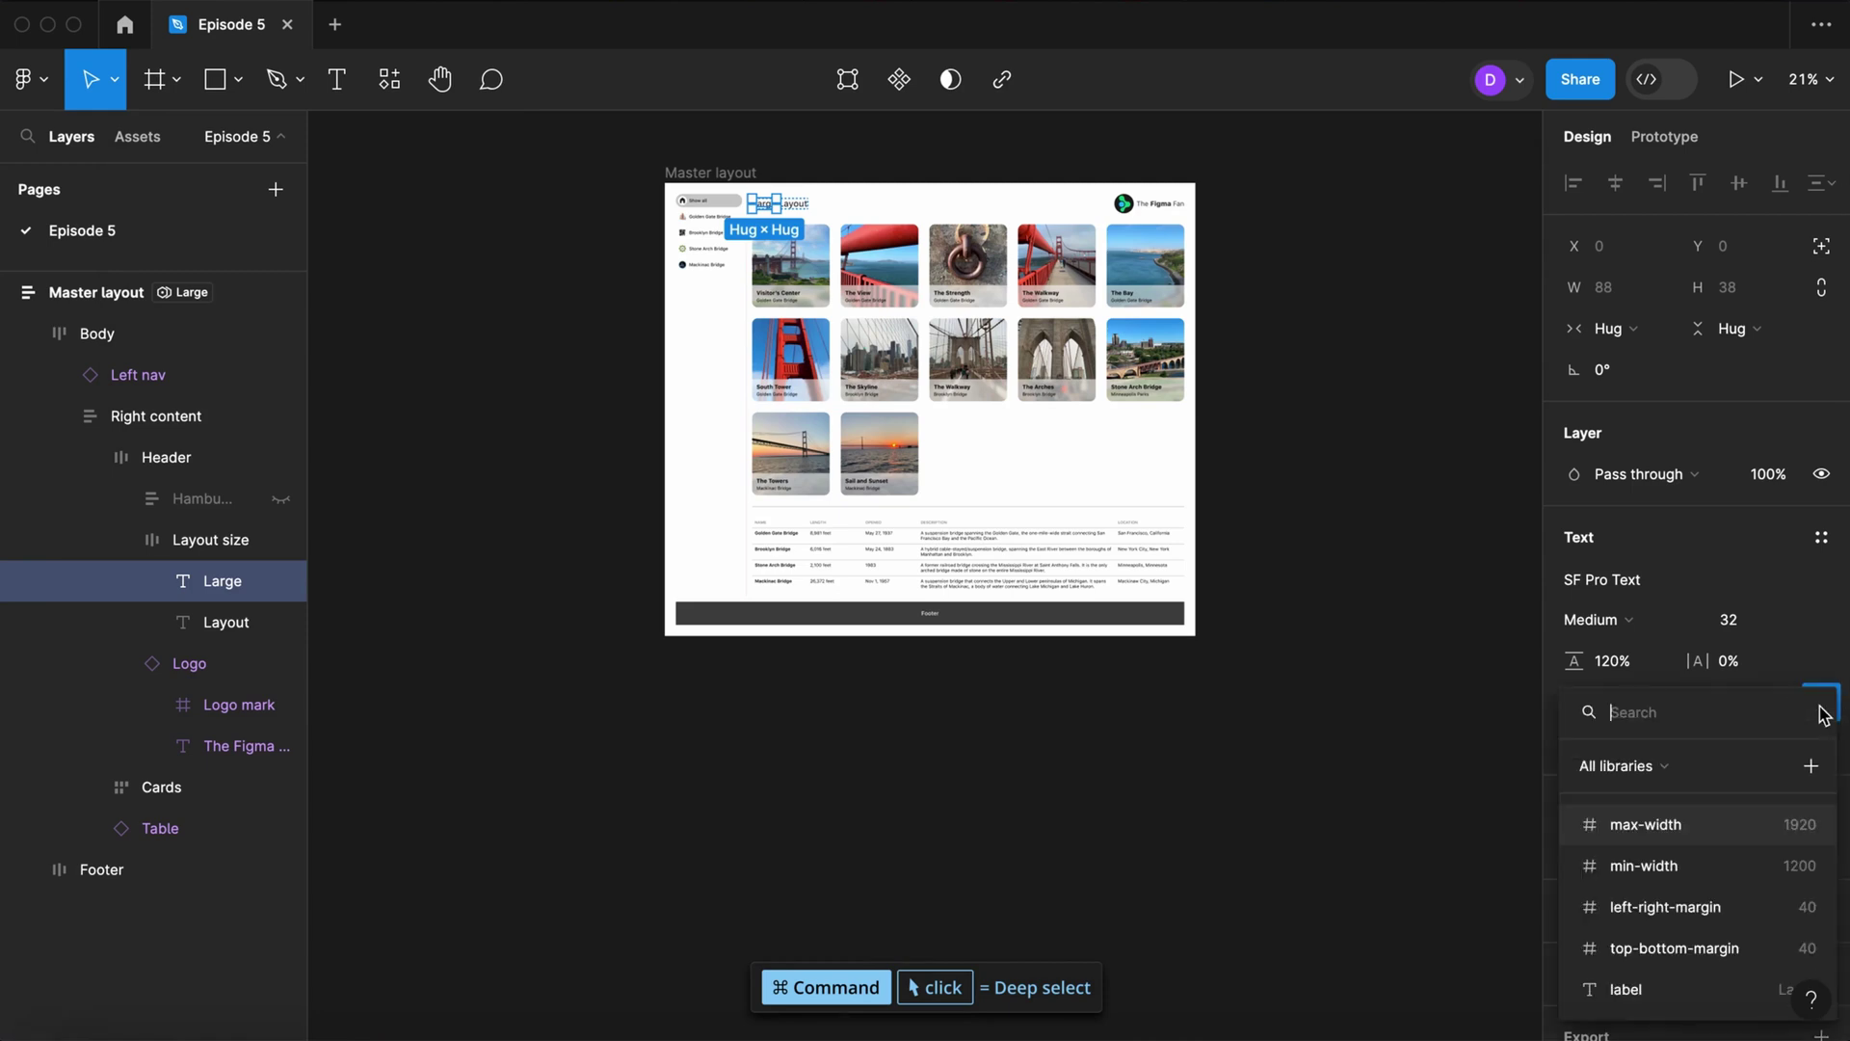
left_click(1684, 990)
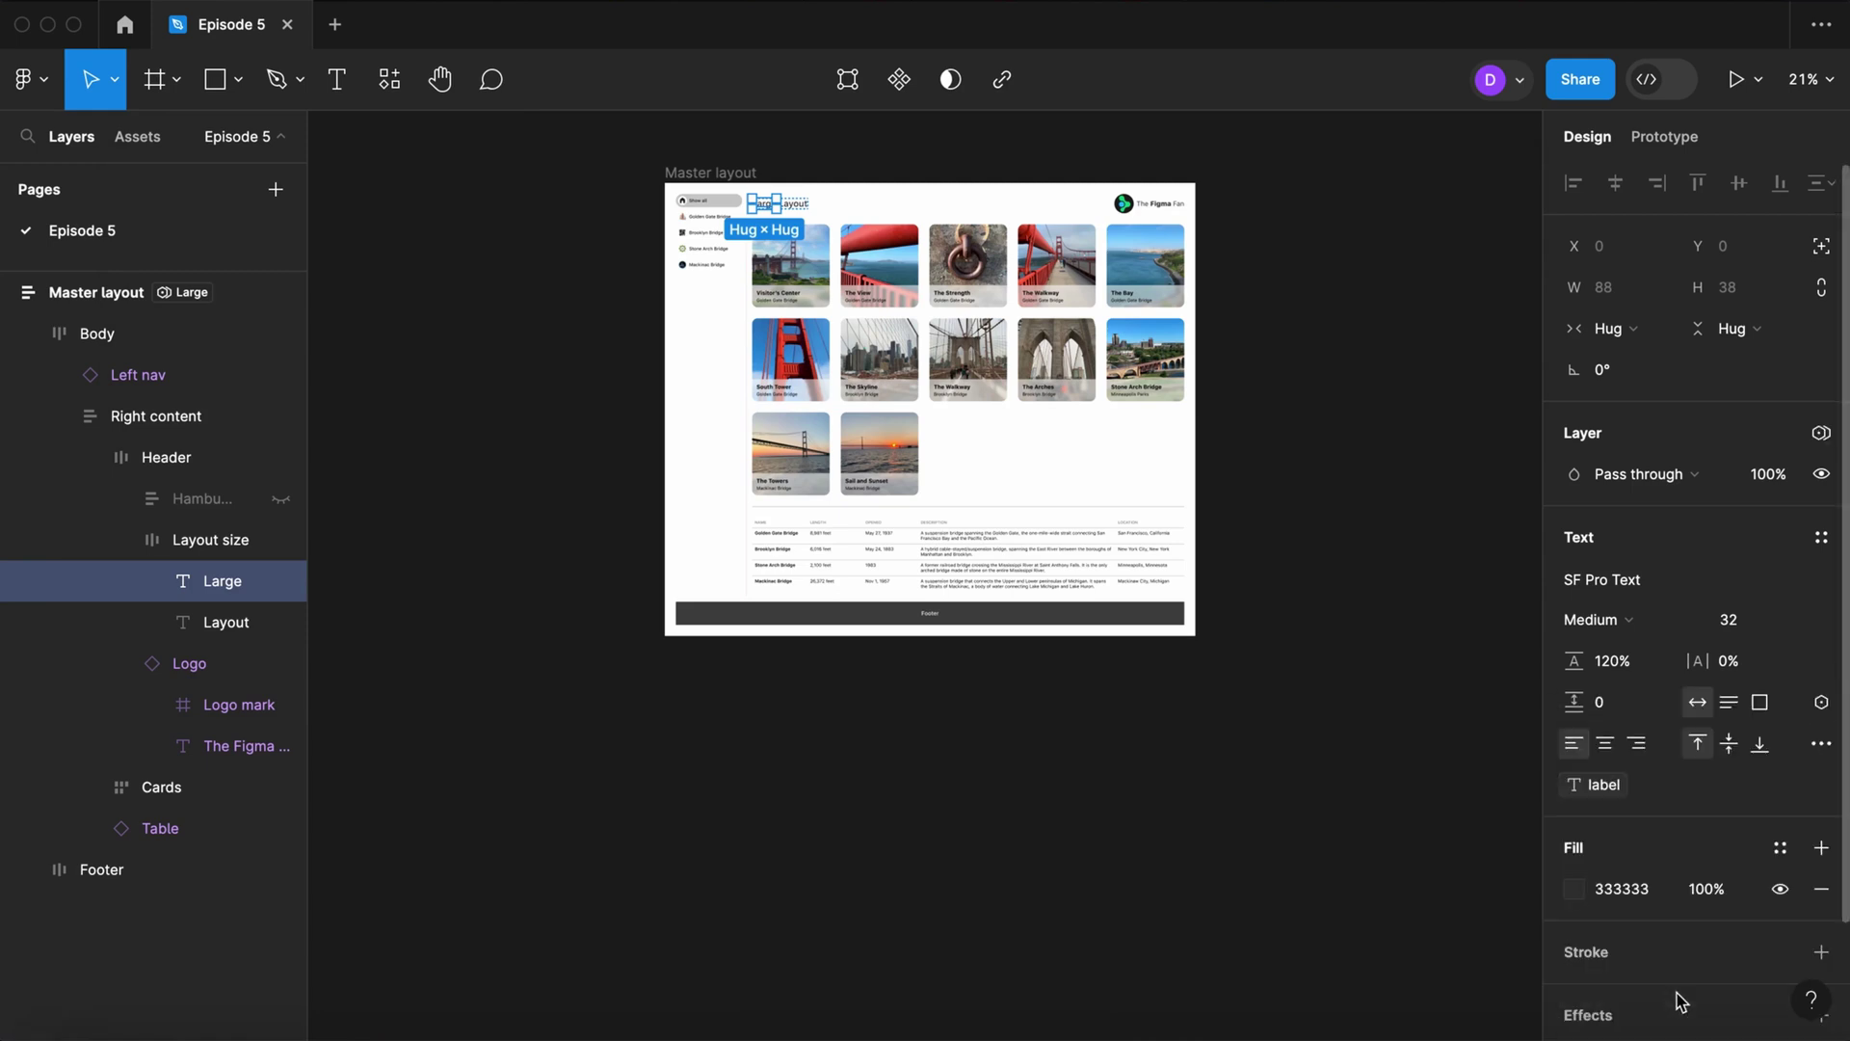
left_click(1285, 814)
Step: Check the header label of the Master layout in the Medium and Small modes, return it to Large and deselect it
left_click(96, 292)
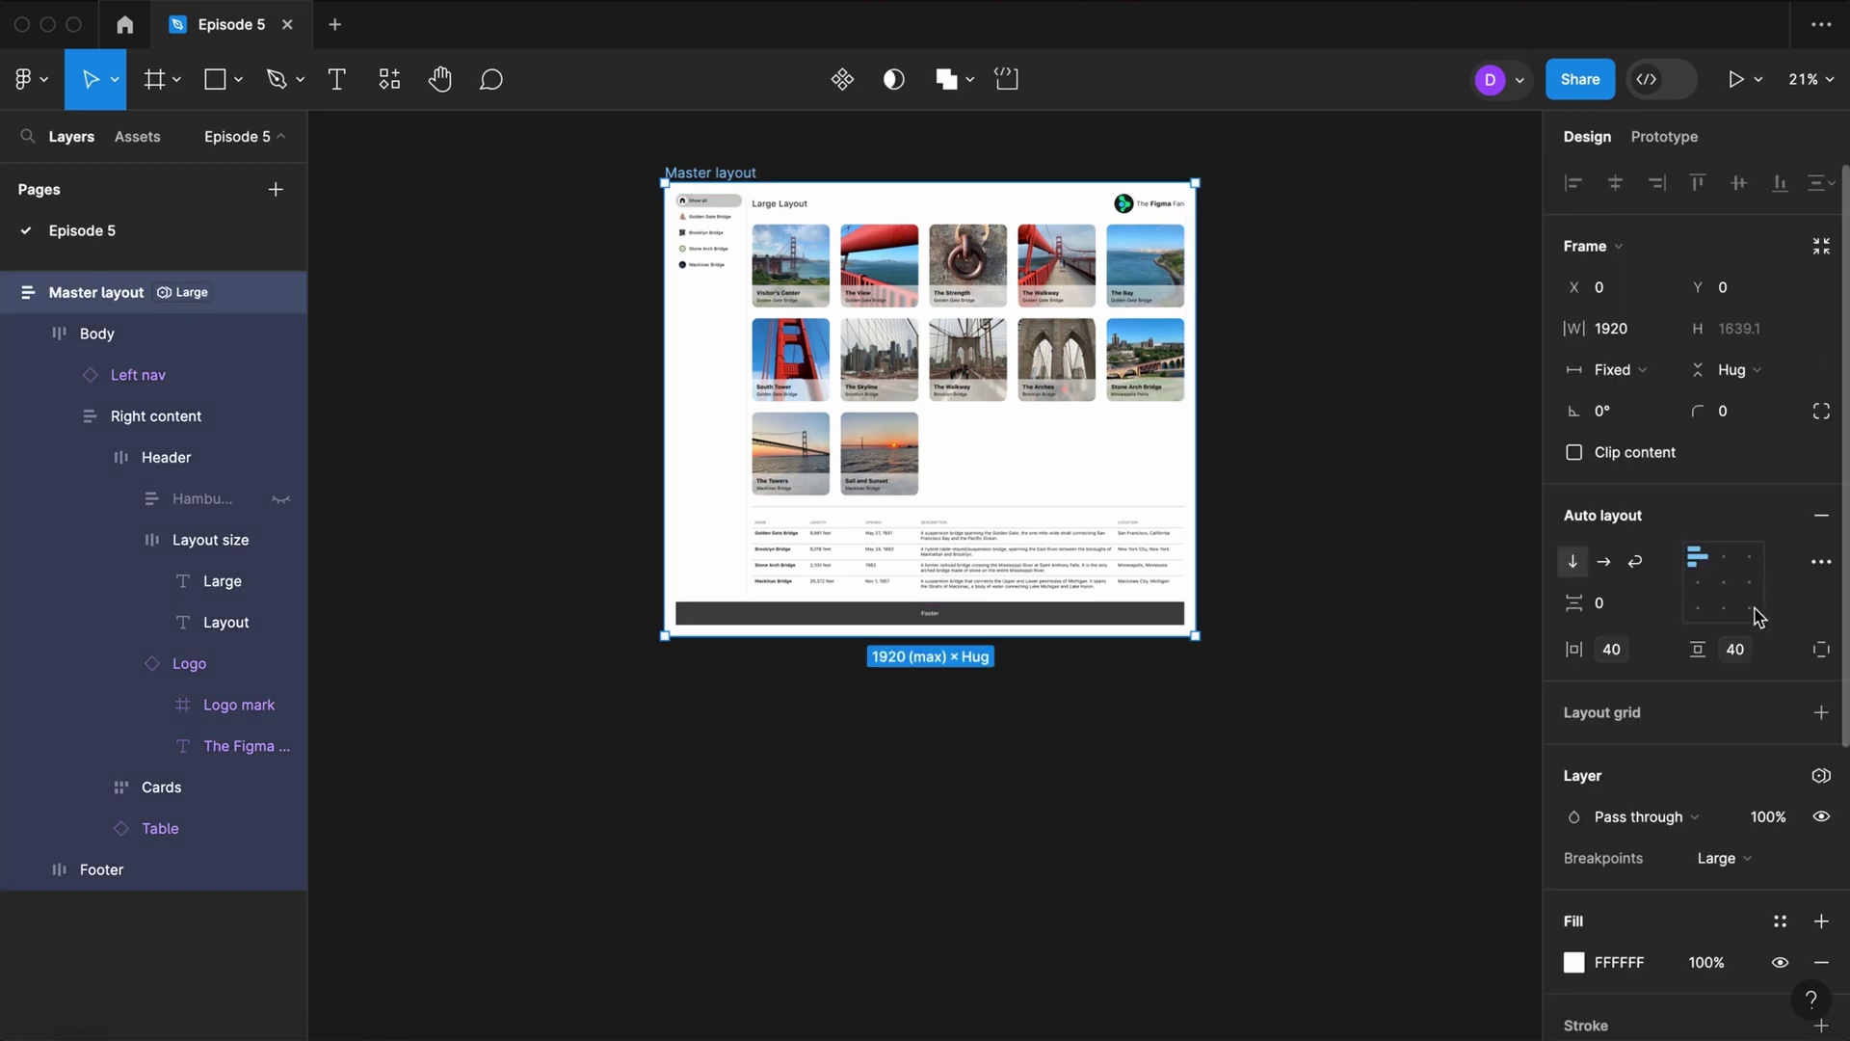
left_click(1744, 858)
left_click(1752, 885)
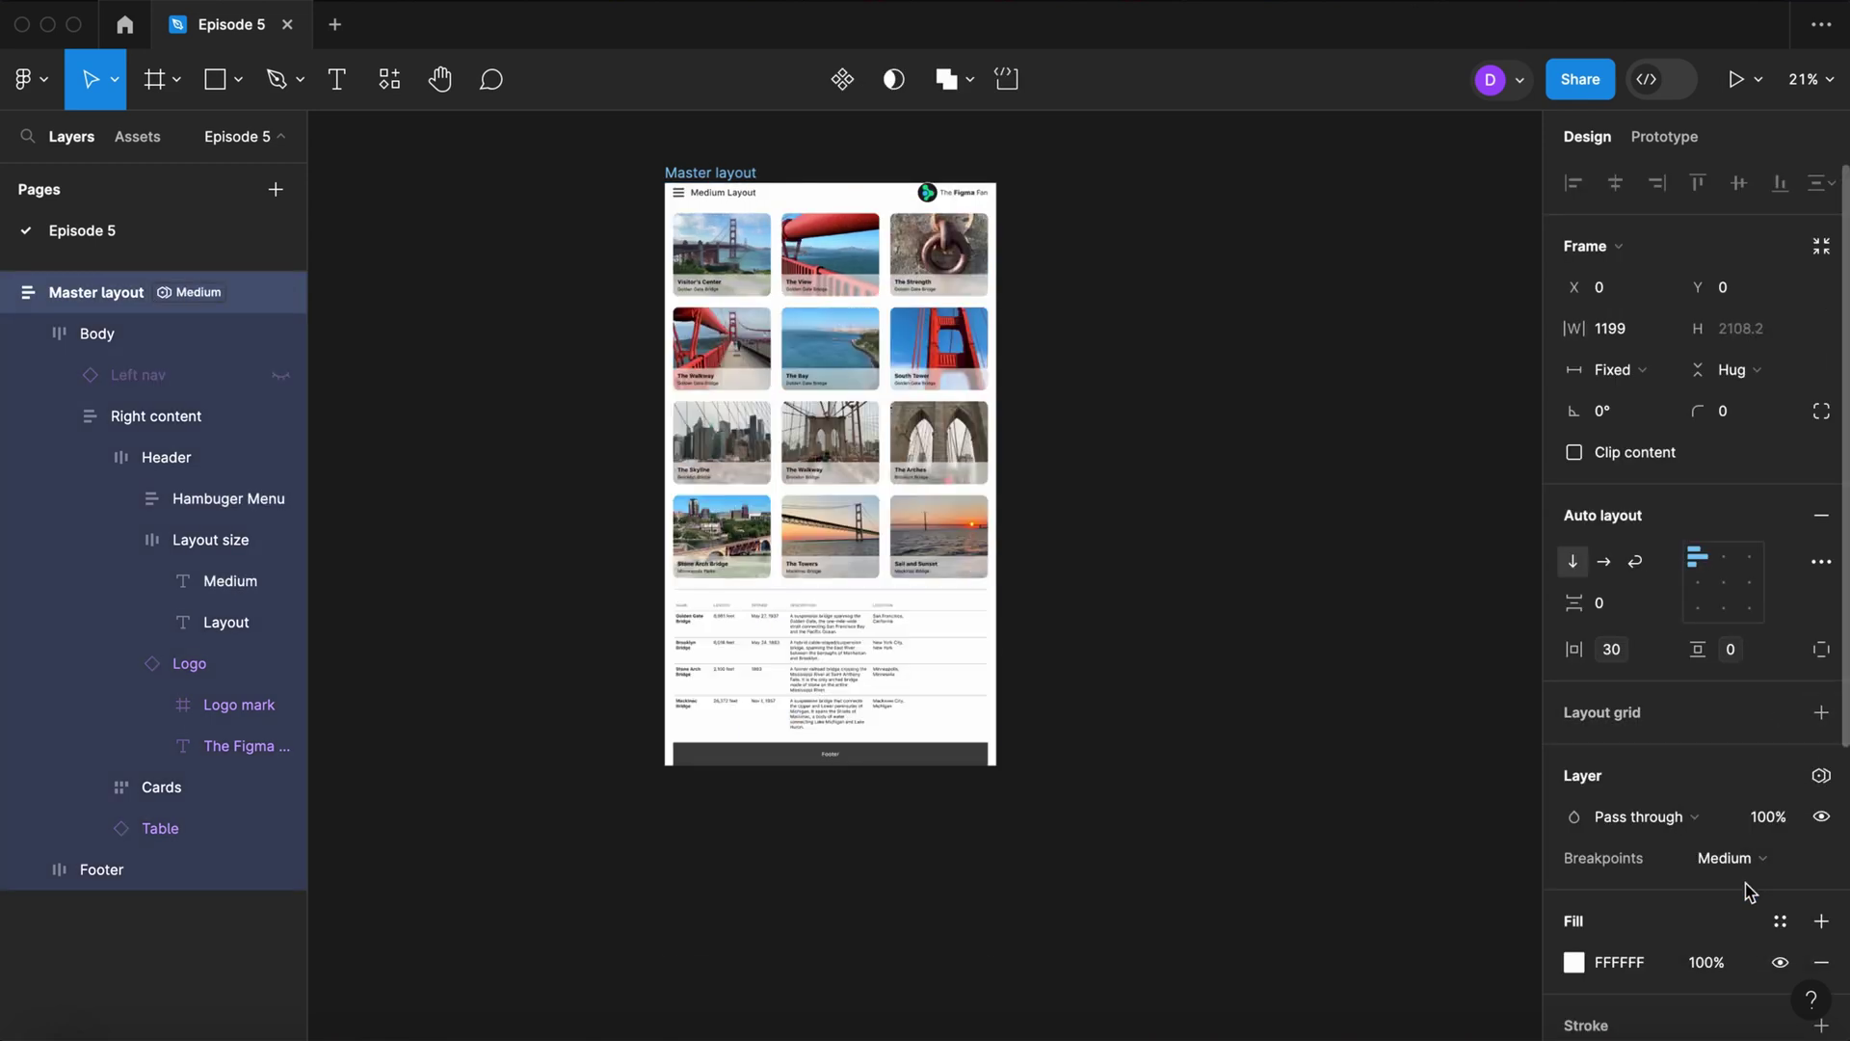
left_click(1754, 861)
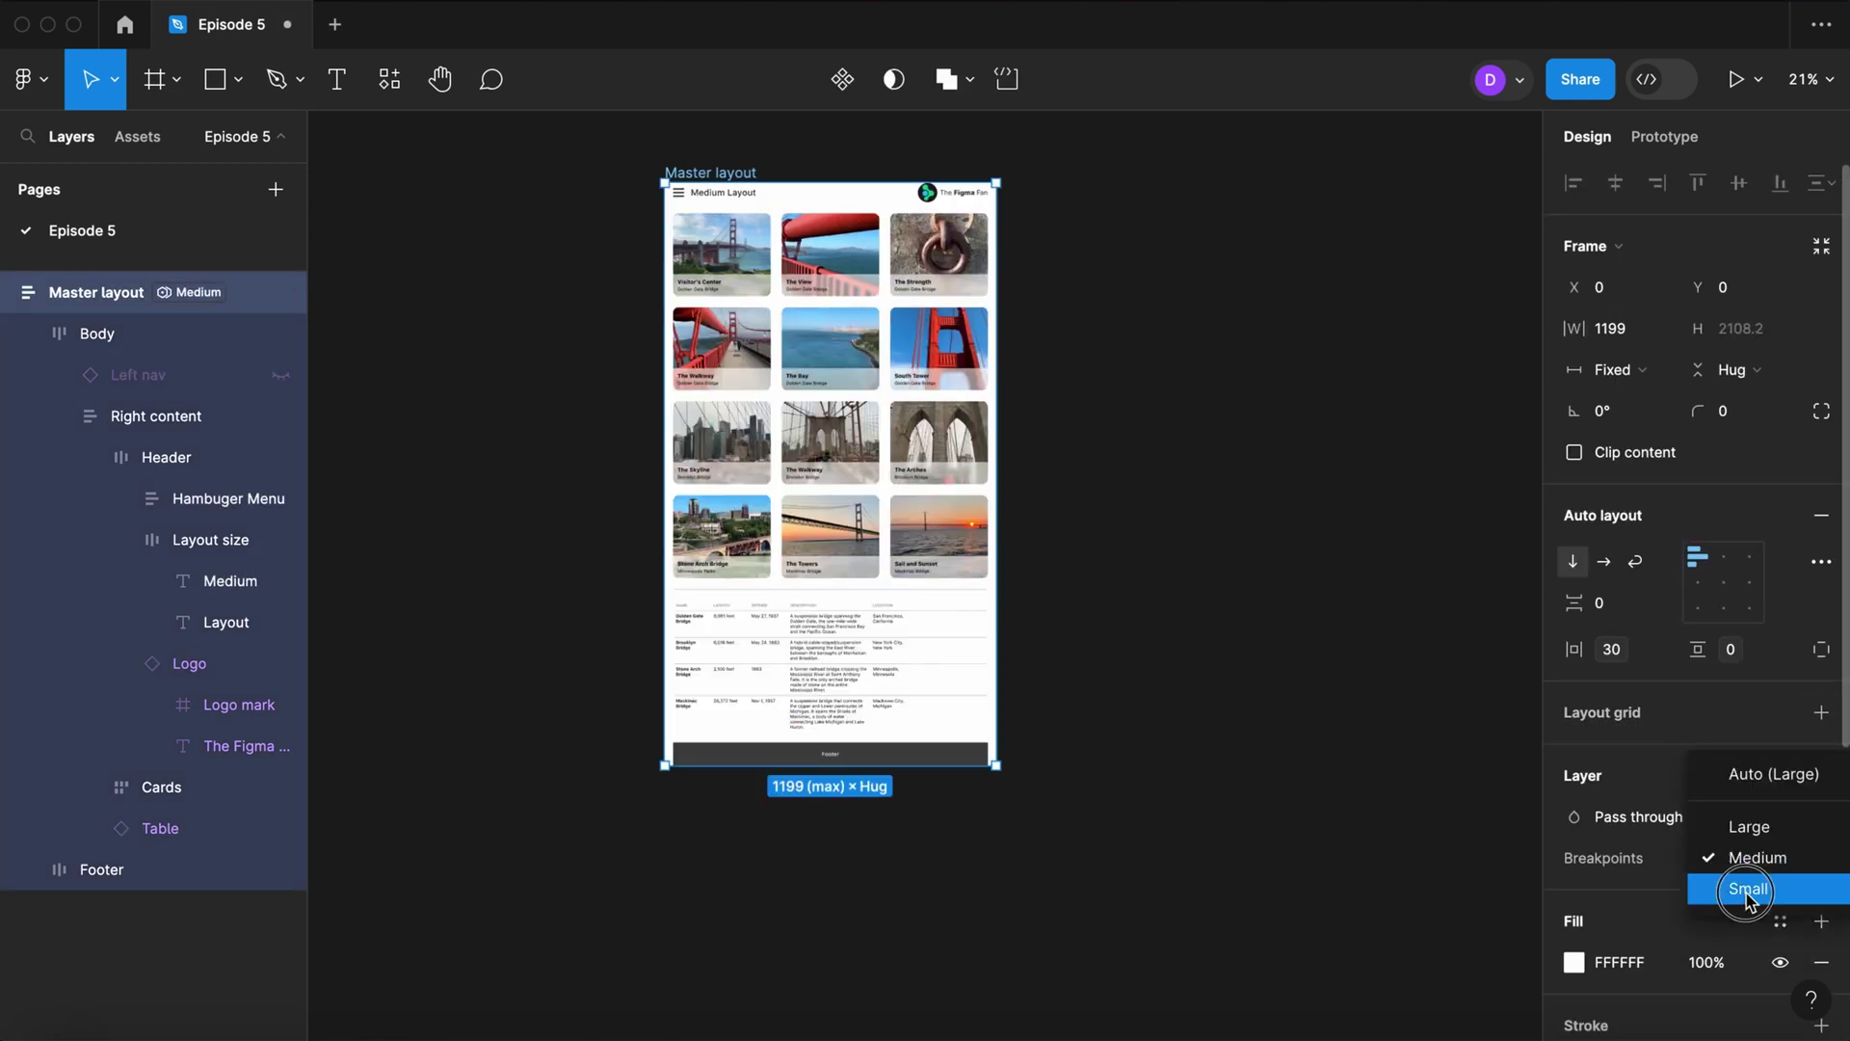
left_click(1755, 894)
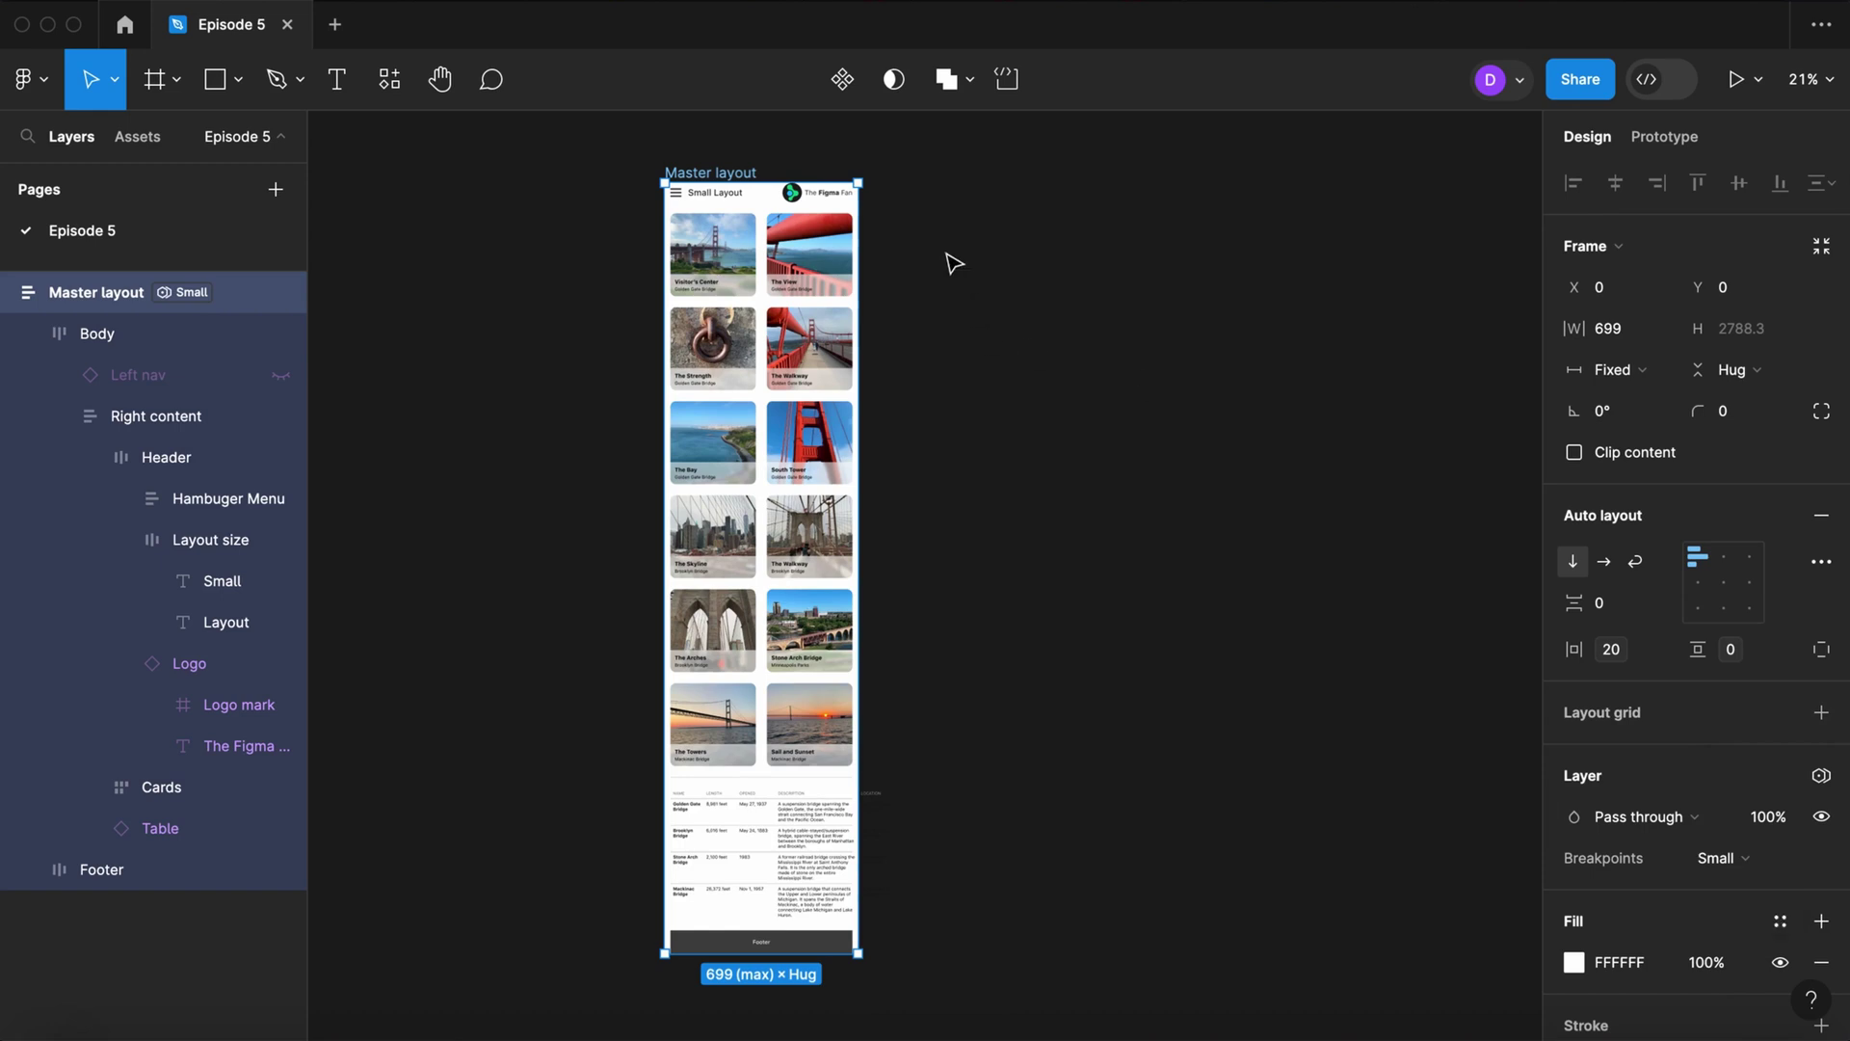
left_click(1732, 863)
left_click(1749, 795)
key("Escape")
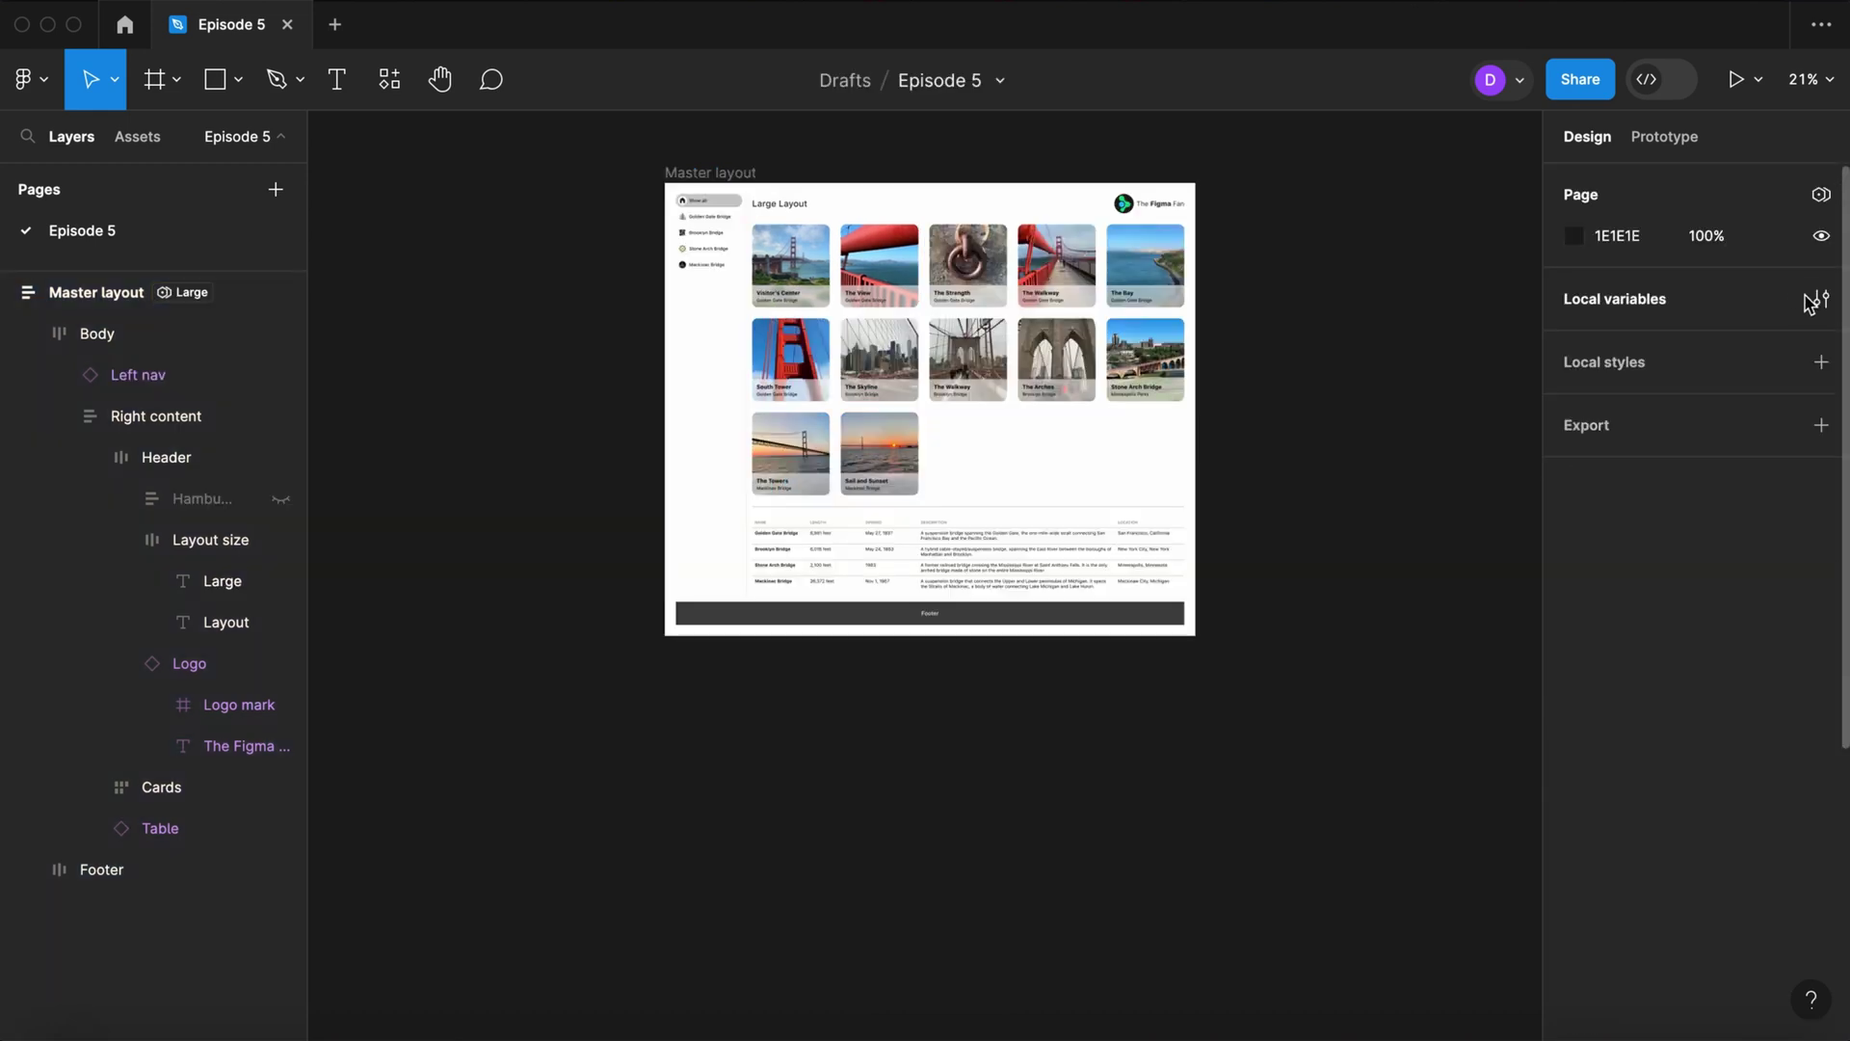
Step: Create a color variable header-color, keeping FFFFFF for Large and setting 000000 for Medium and Small
left_click(1804, 300)
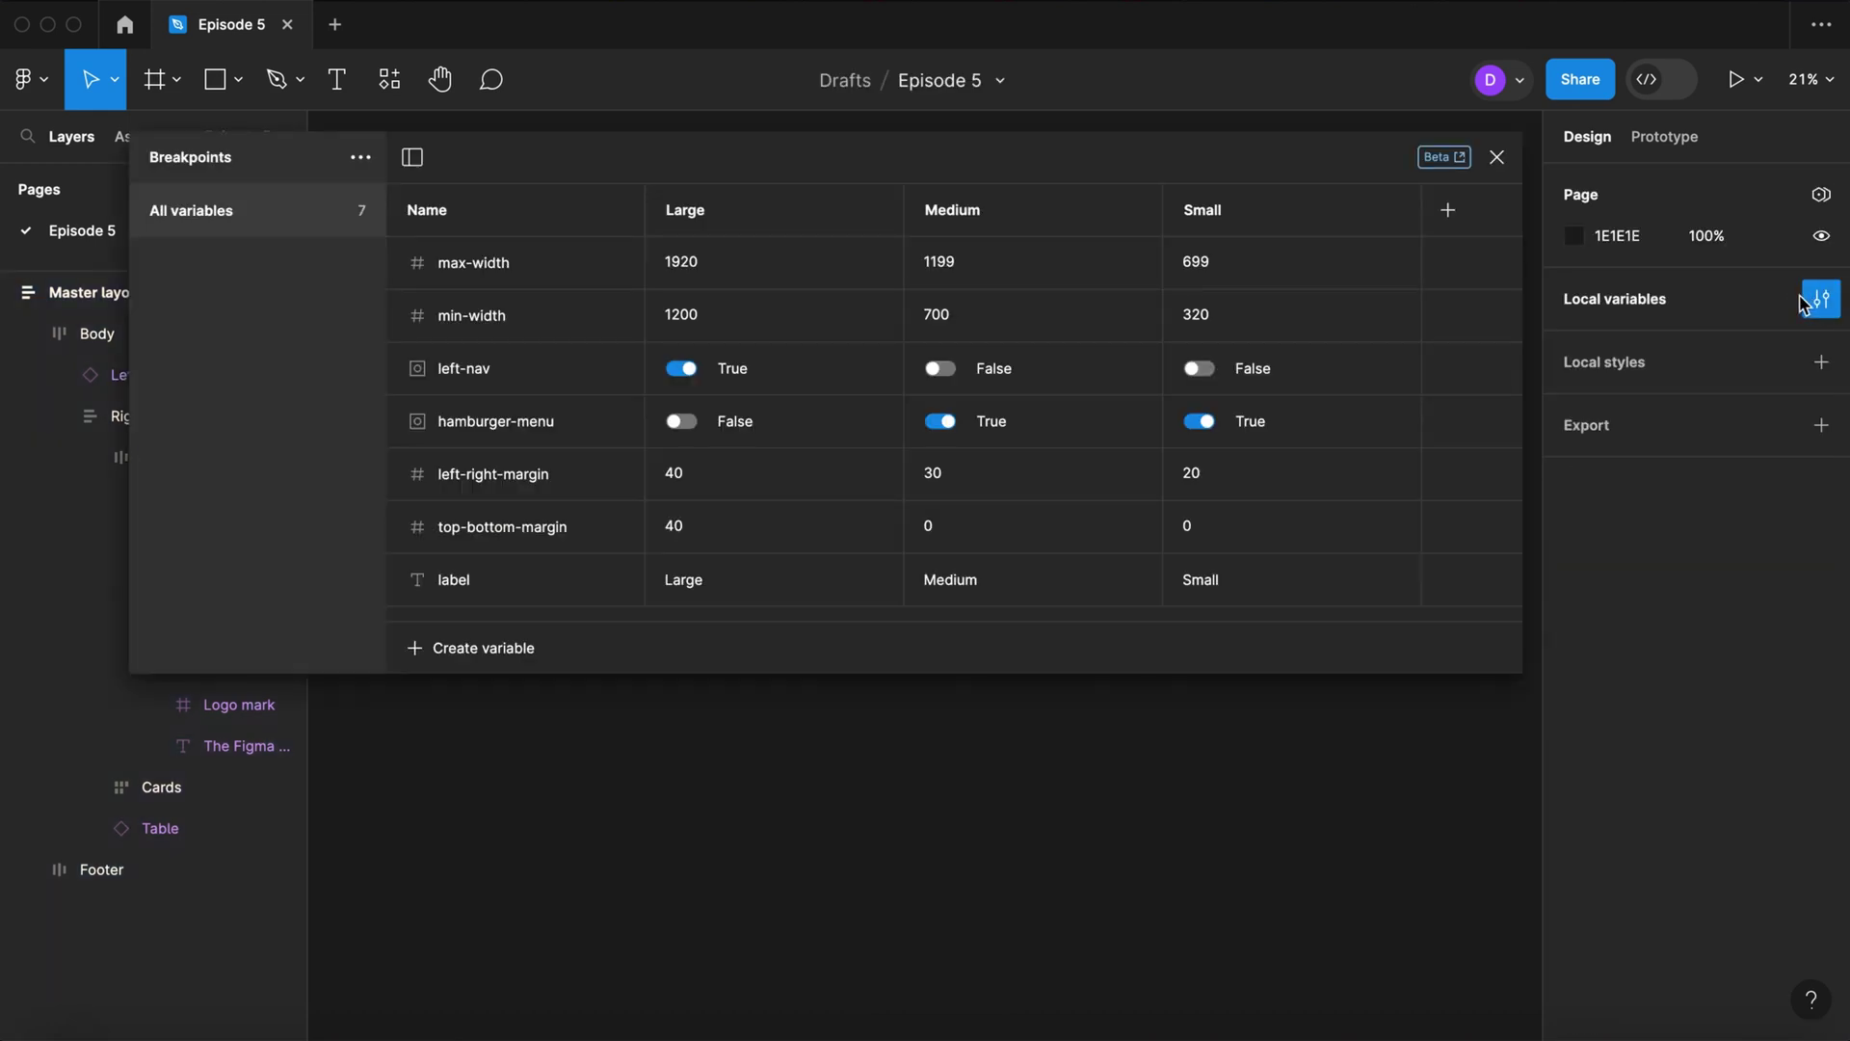
left_click(512, 648)
left_click(499, 701)
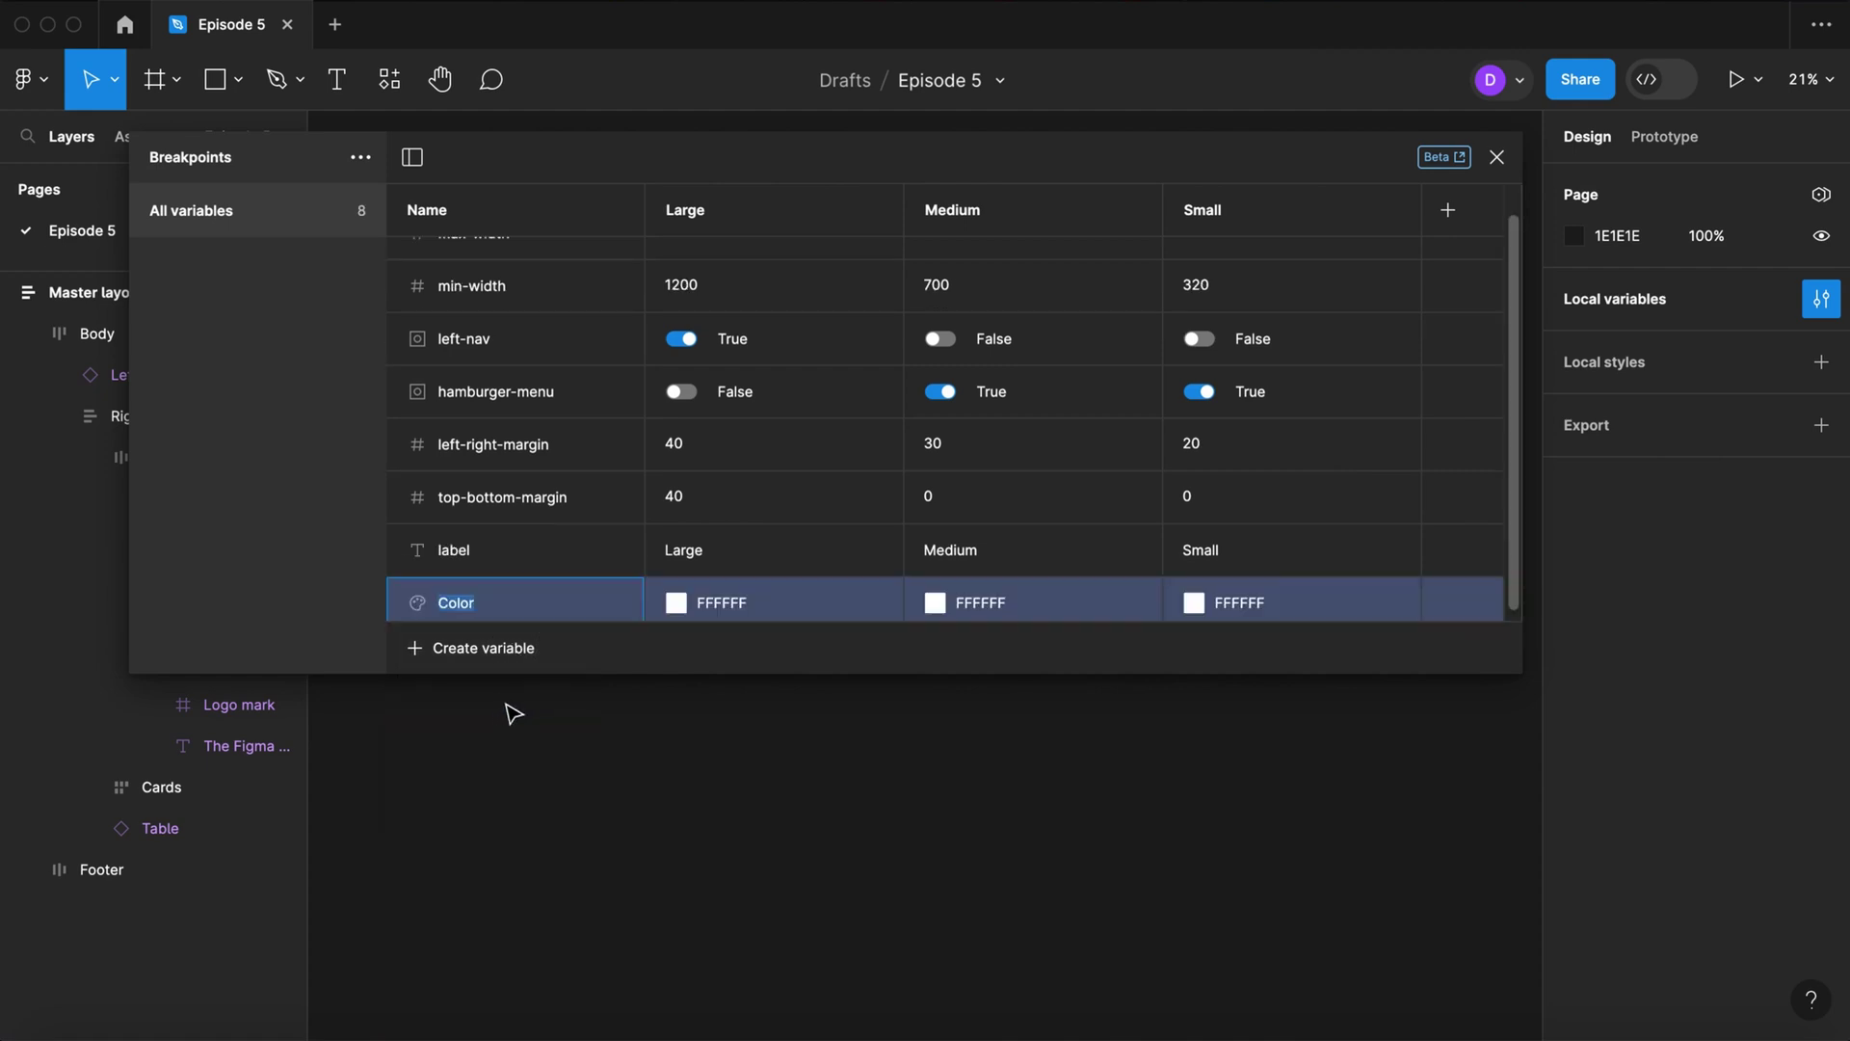
type("header-color")
key("Return")
left_click(993, 603)
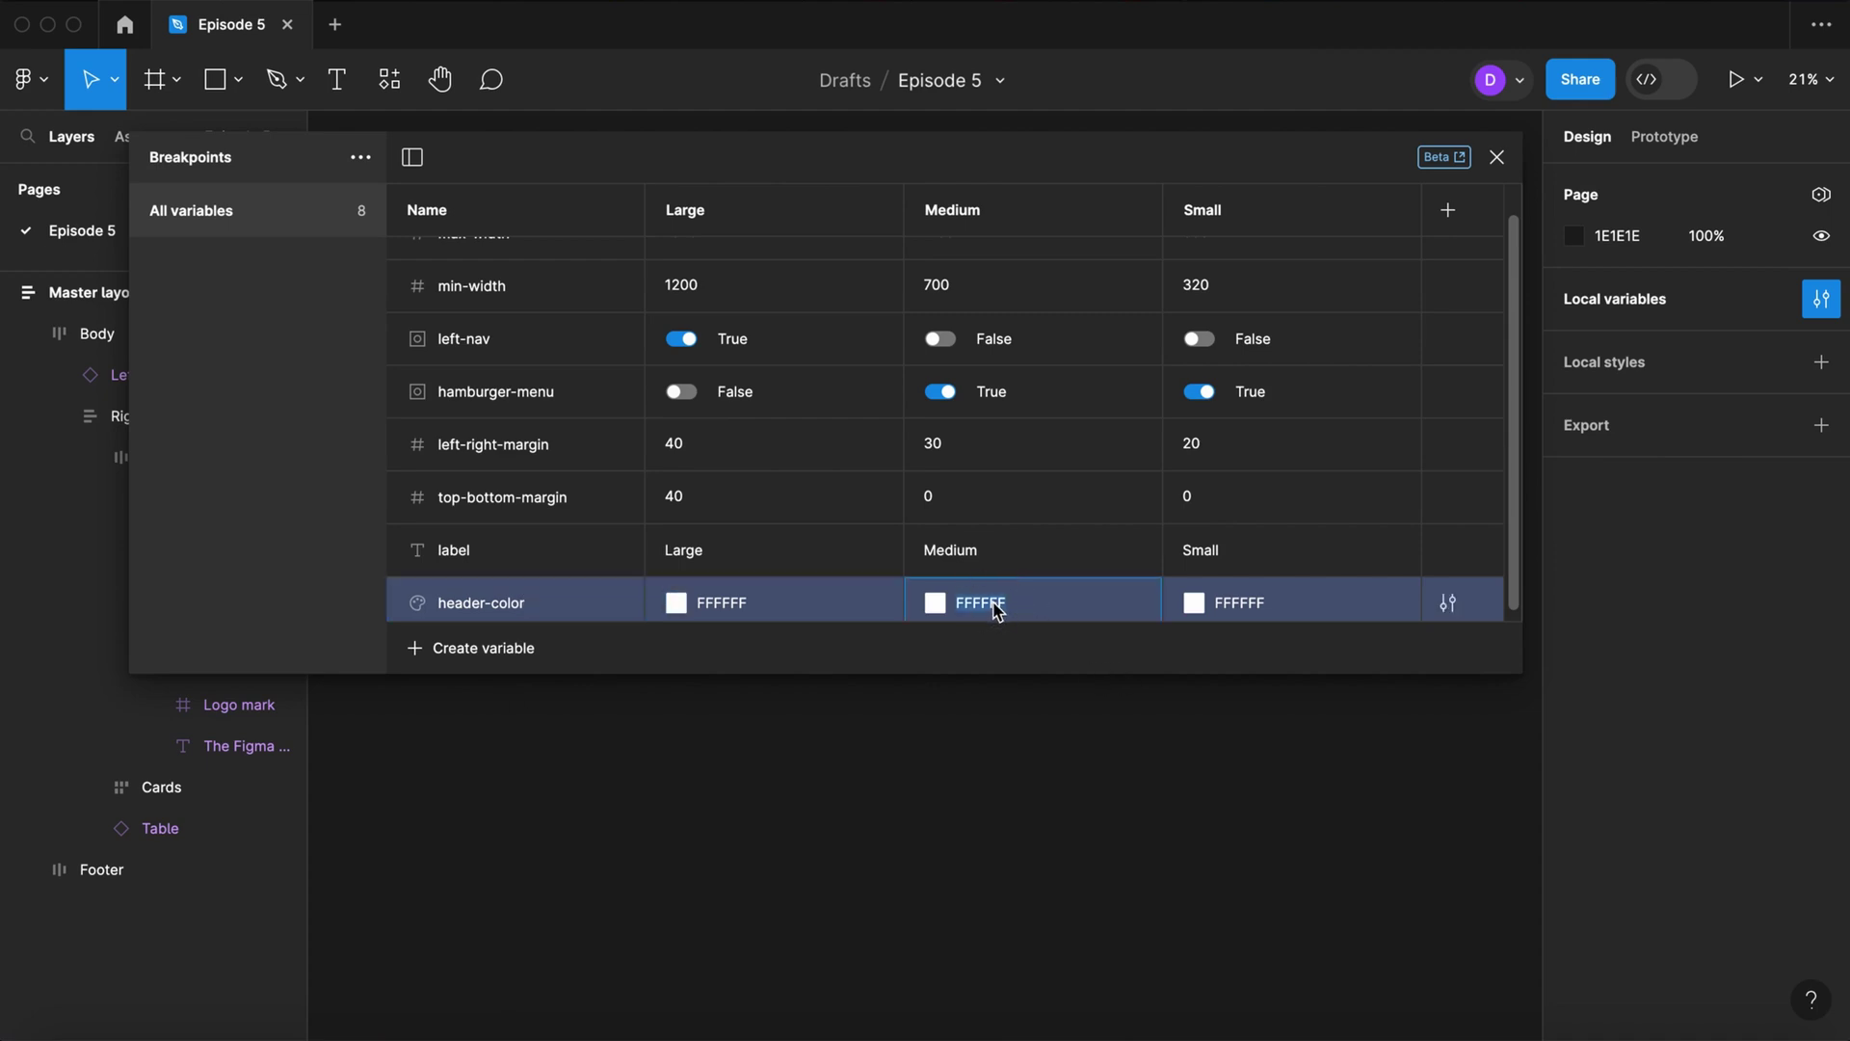
type("000")
left_click(1265, 615)
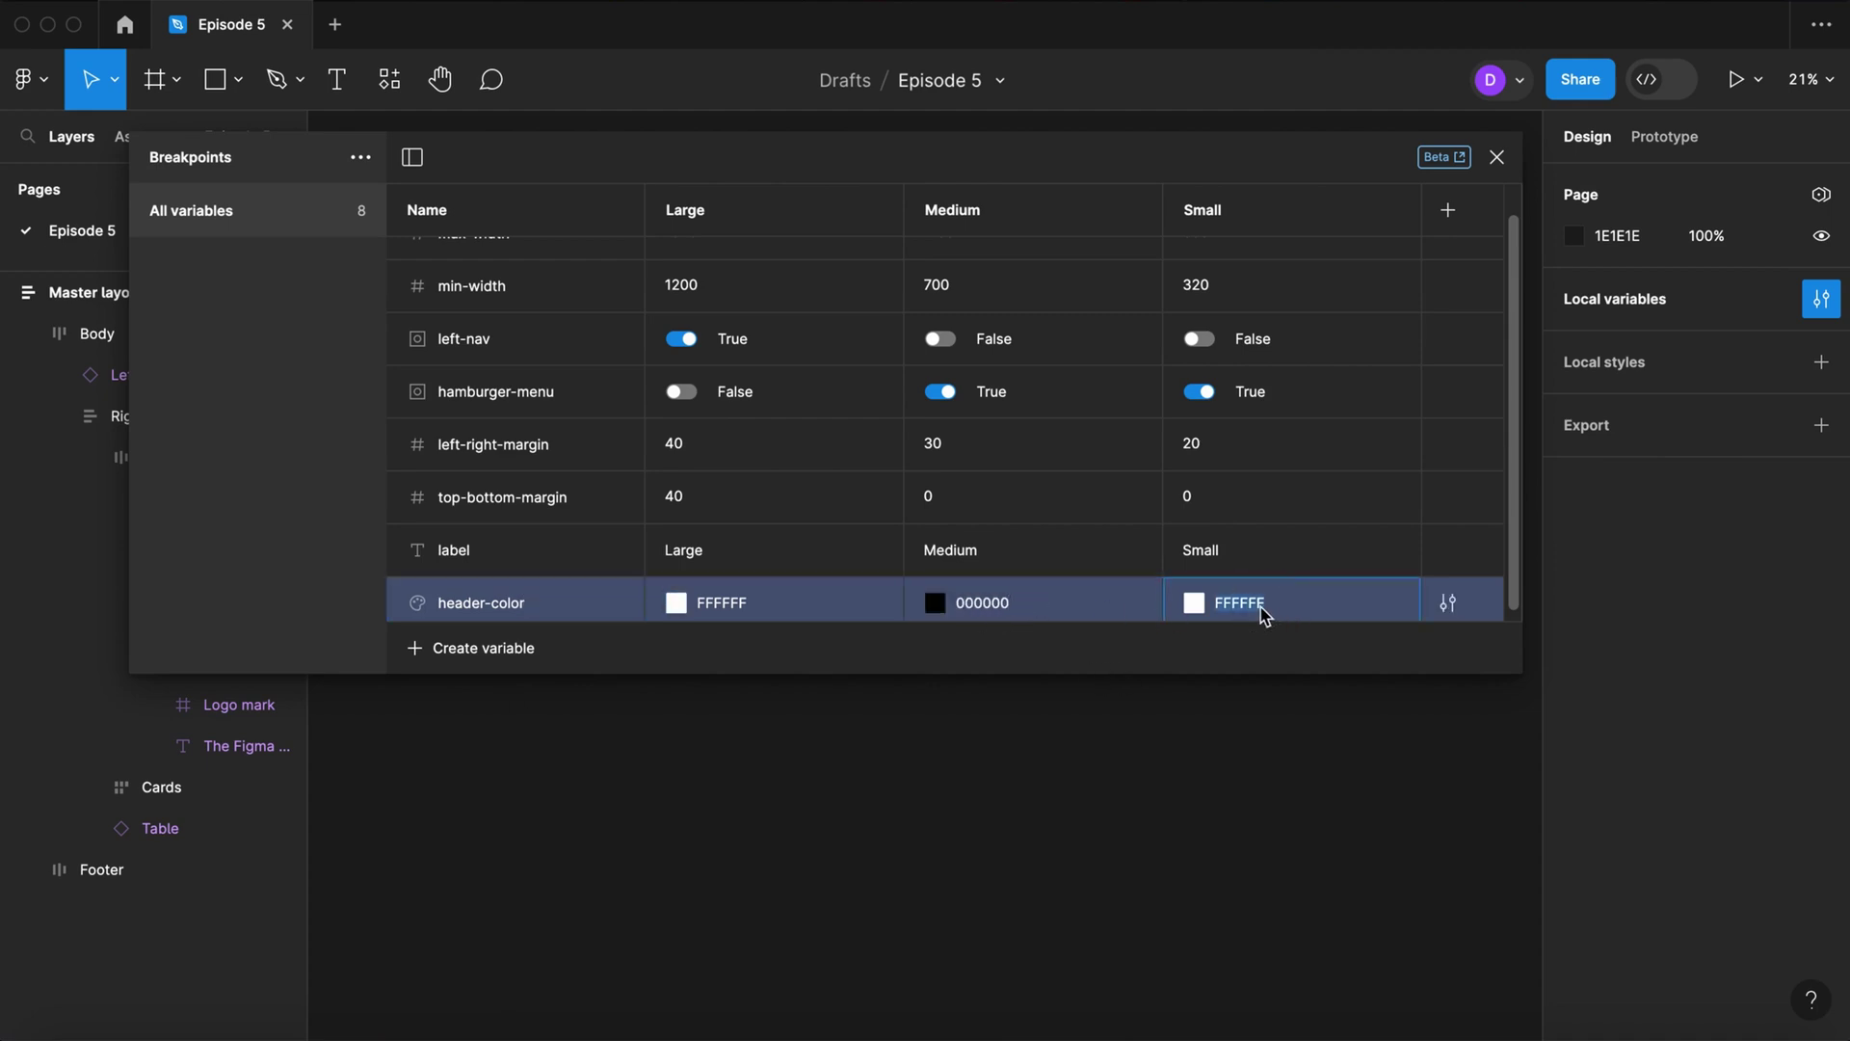
type("000")
key("Return")
Step: Create a color variable footer-color in the Breakpoints collection with 444444 as its Large value
scroll(867, 550, "down", 1)
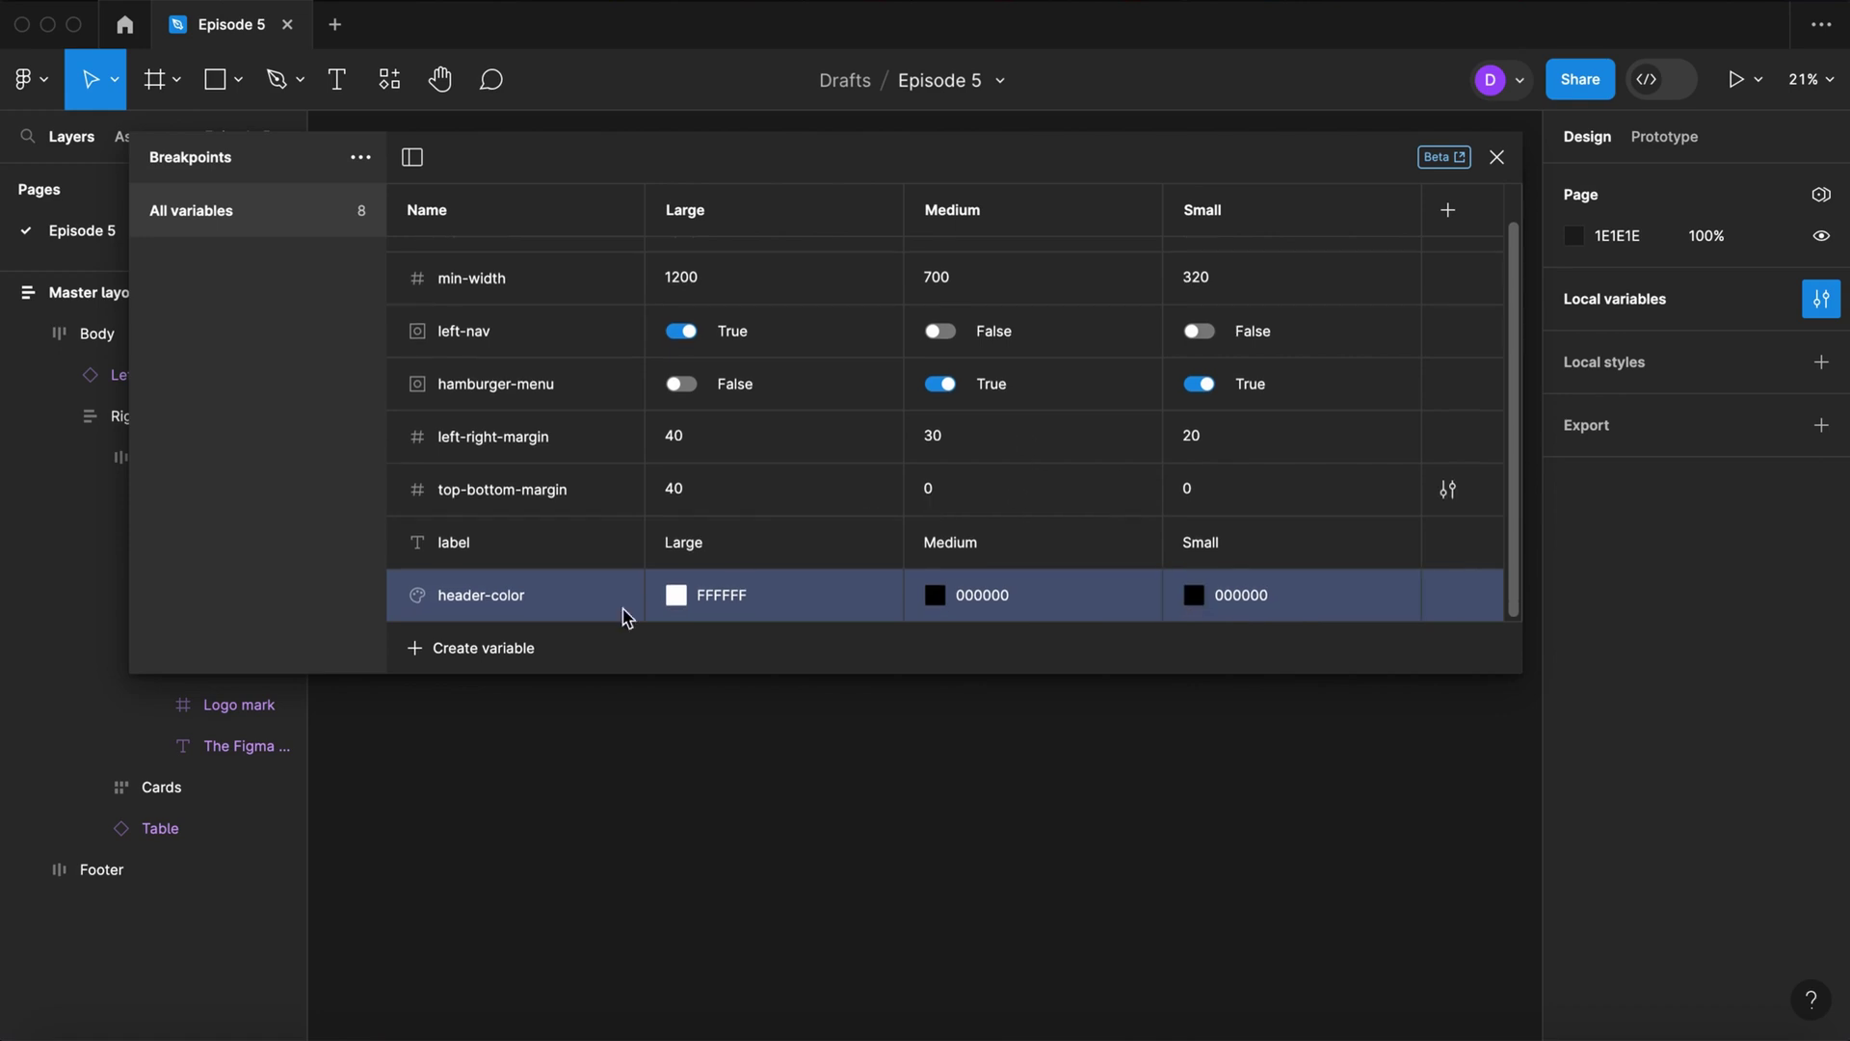
left_click(501, 647)
left_click(482, 702)
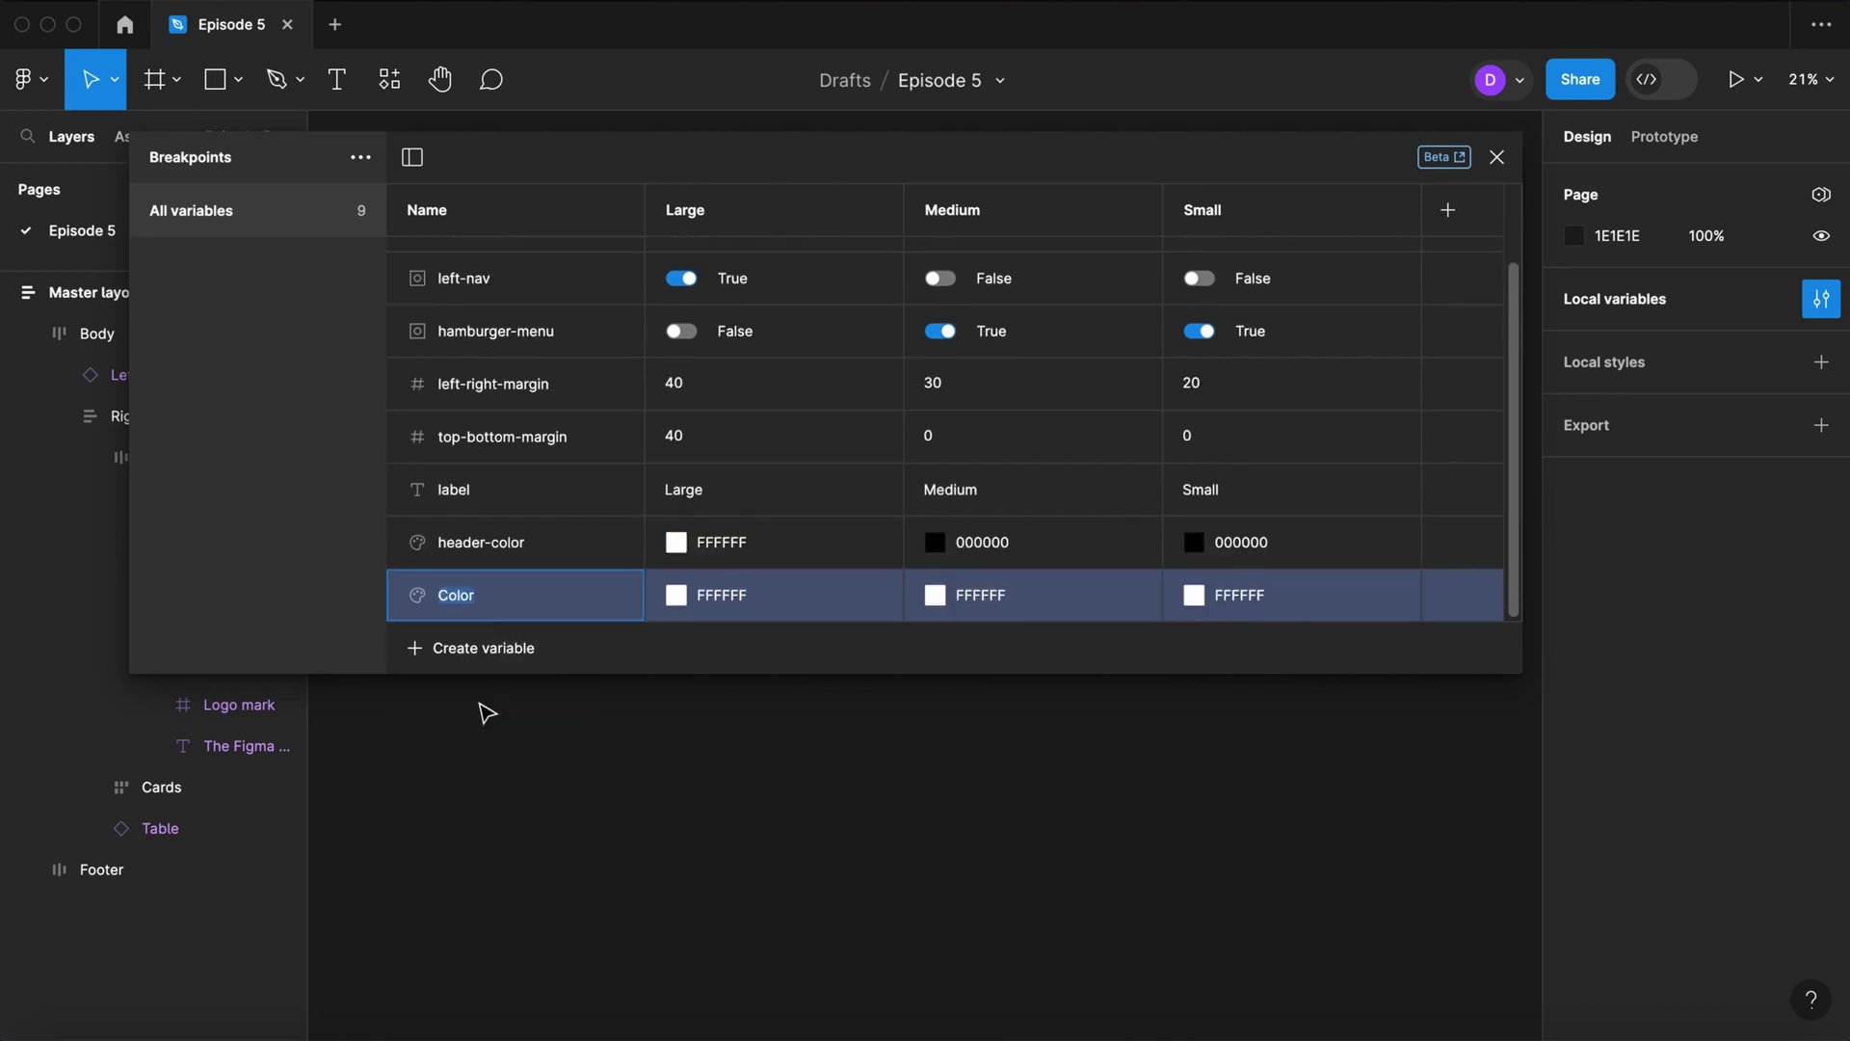
type("footer-c")
left_click(735, 598)
type("444")
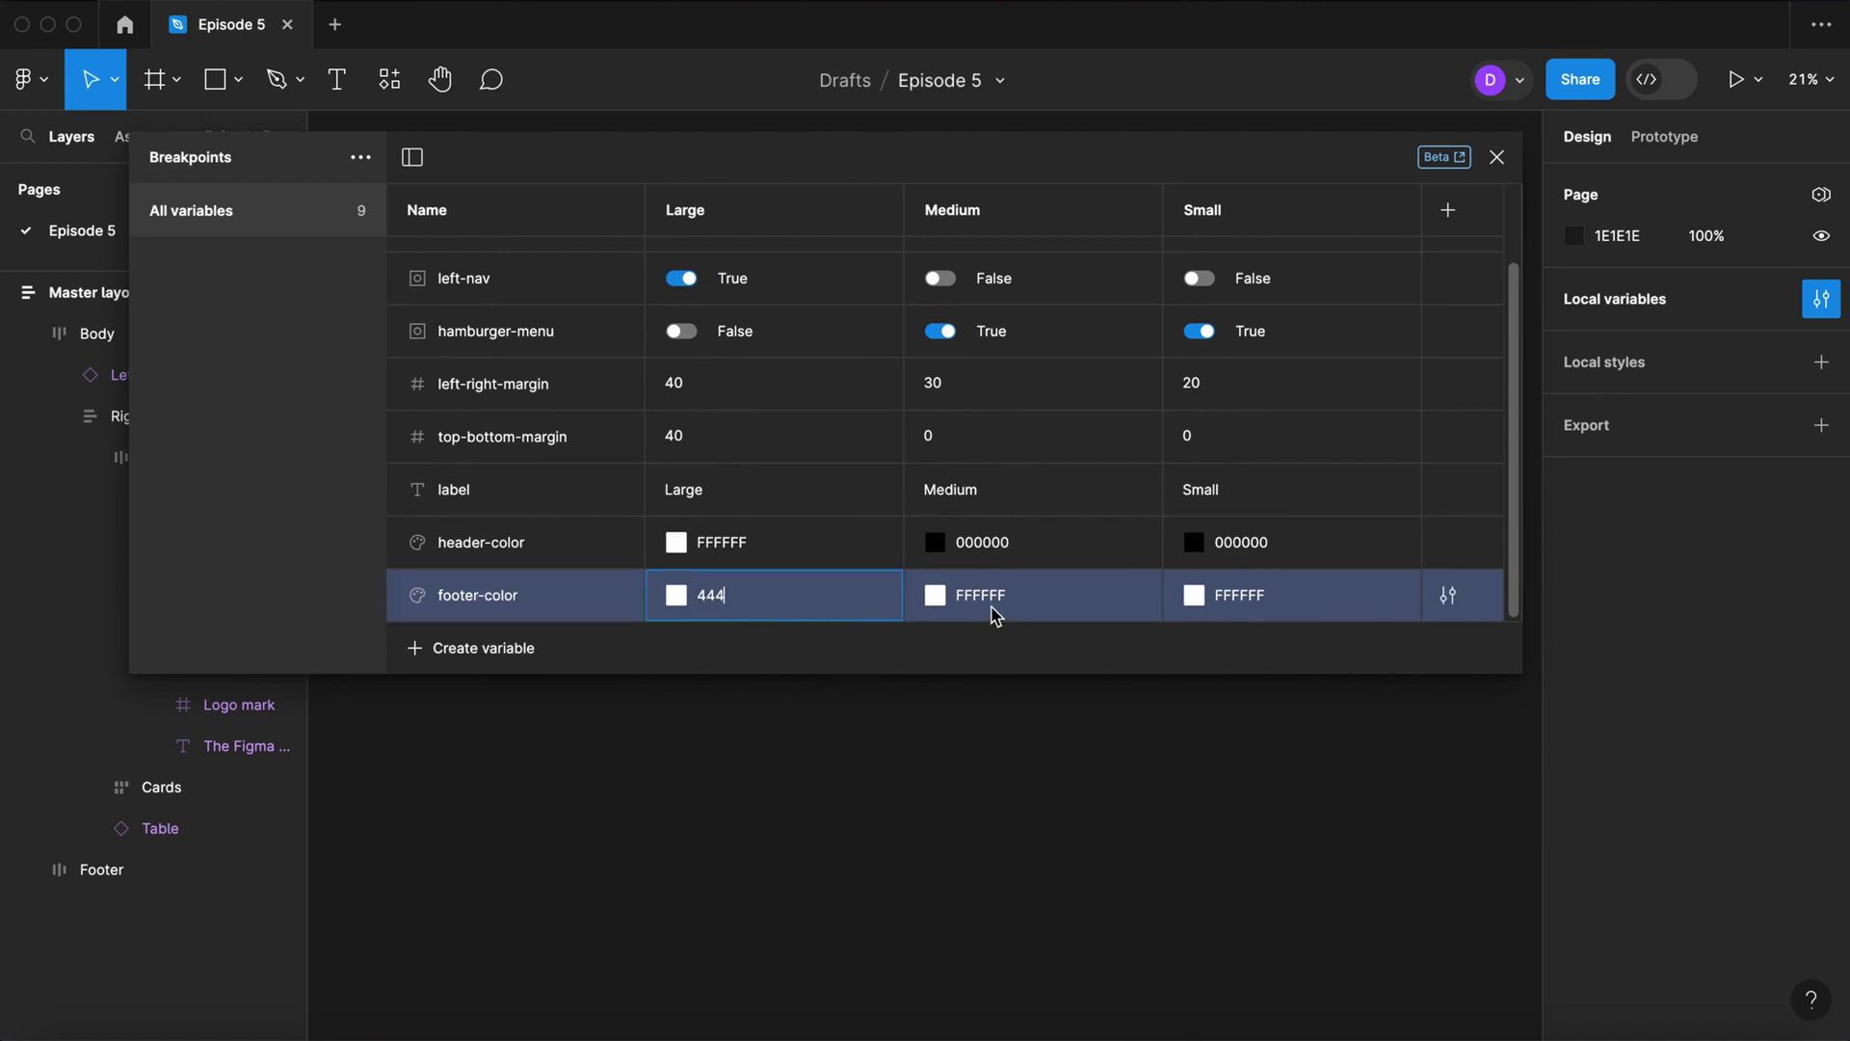
Step: Set footer-color to 000000 for the Medium and Small modes, and close the variables table
left_click(997, 610)
type("000")
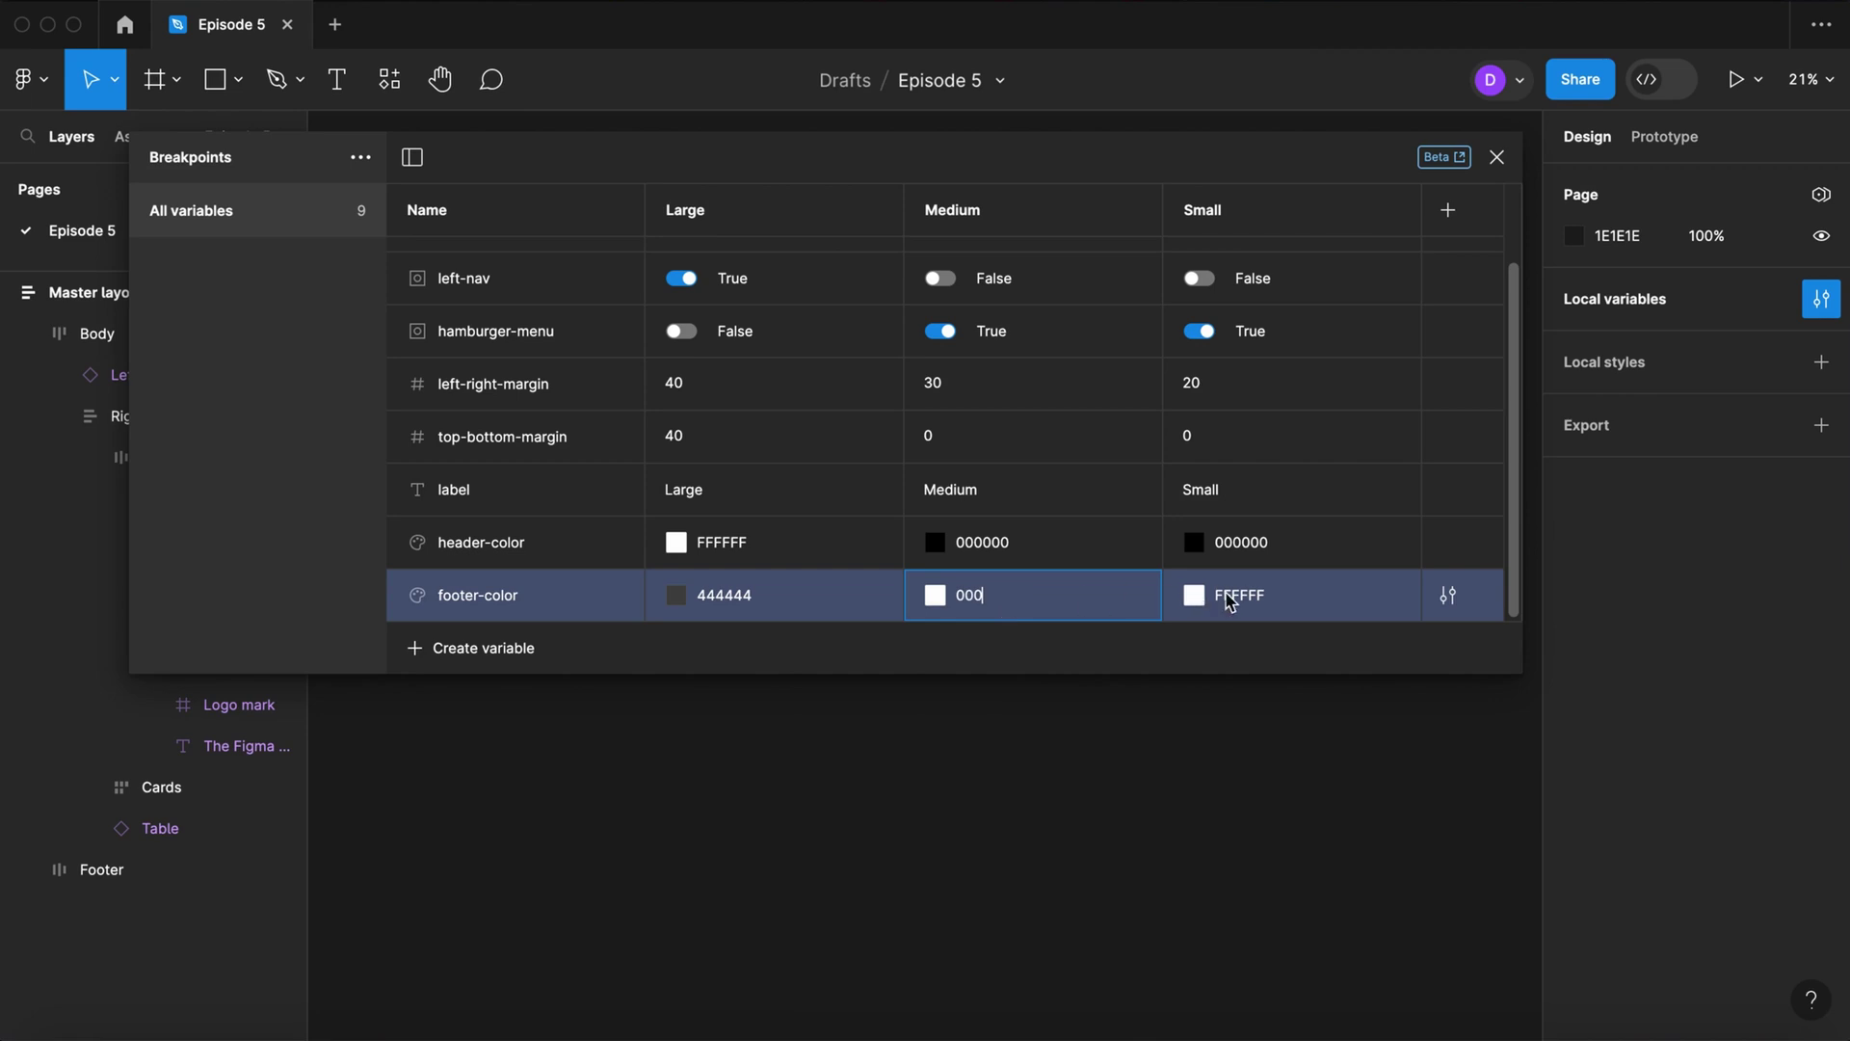
left_click(1243, 600)
type("000")
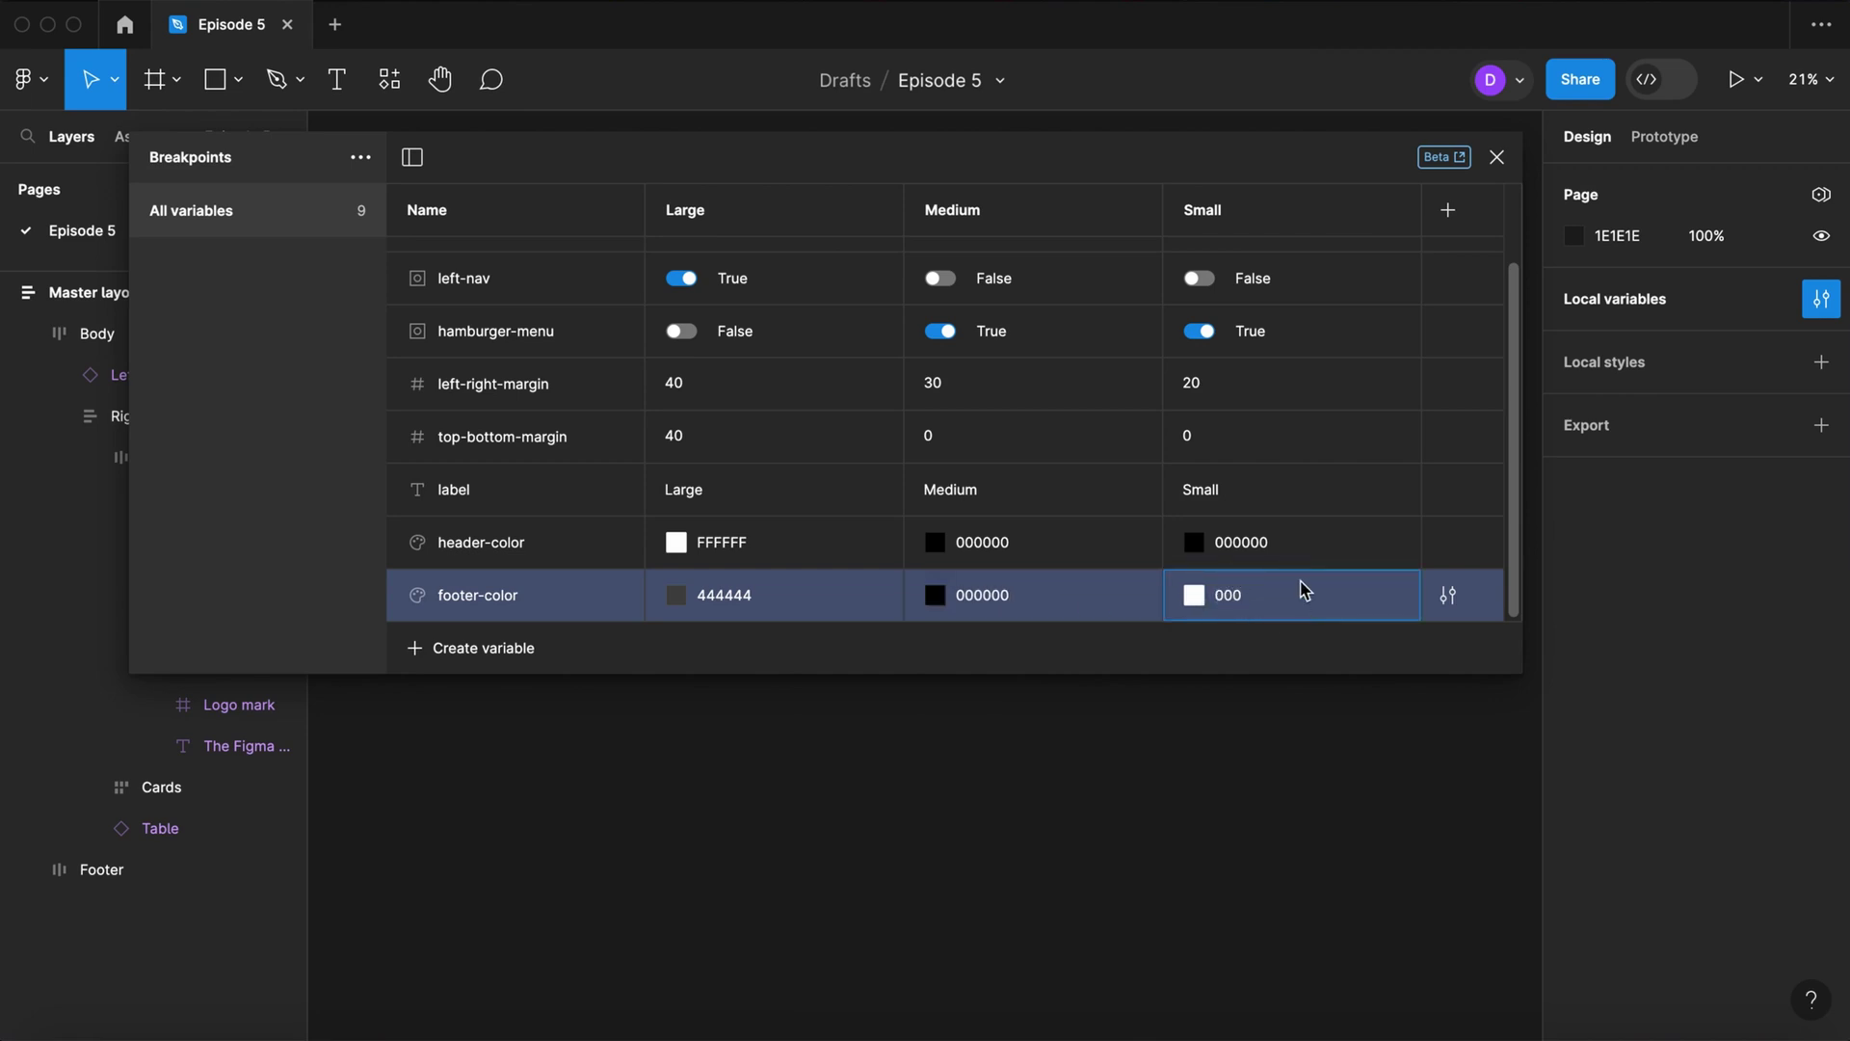
key("Return")
left_click(1497, 157)
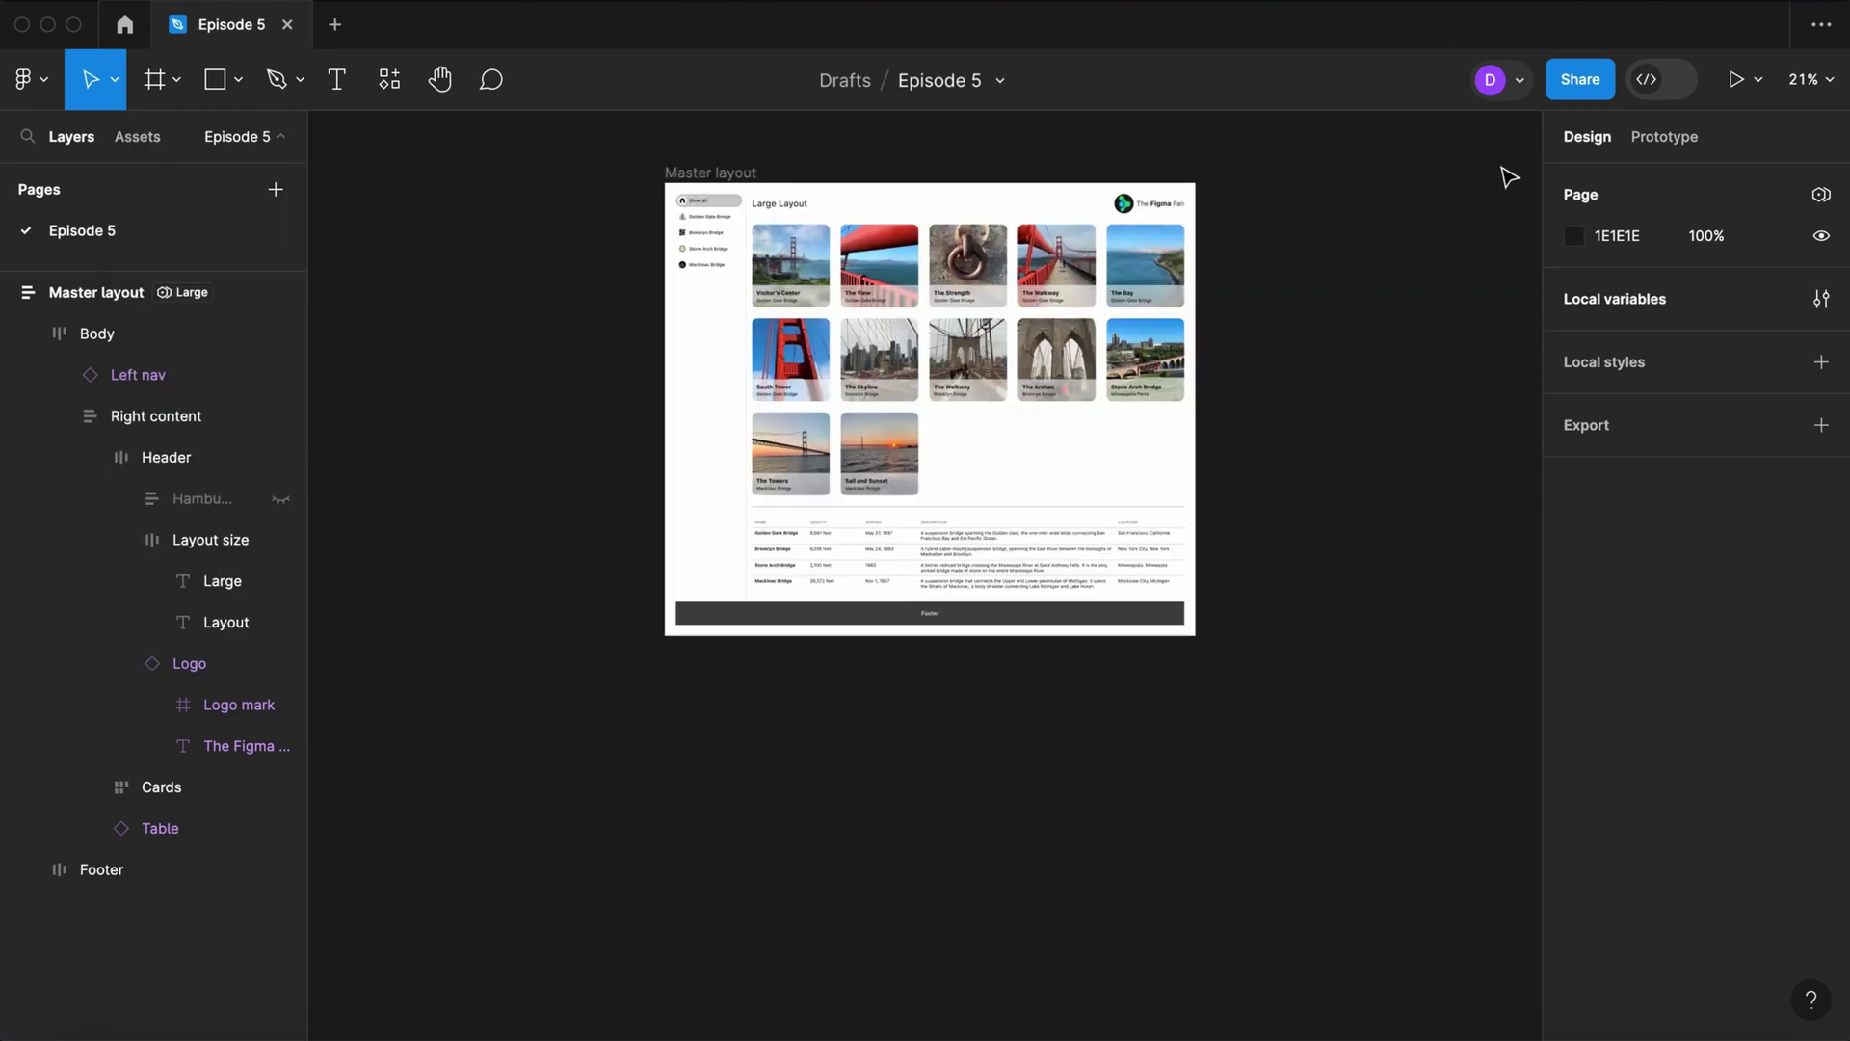
Step: Add a fill to the Header frame inside Right content and bind it to the header-color variable
double_click(783, 205)
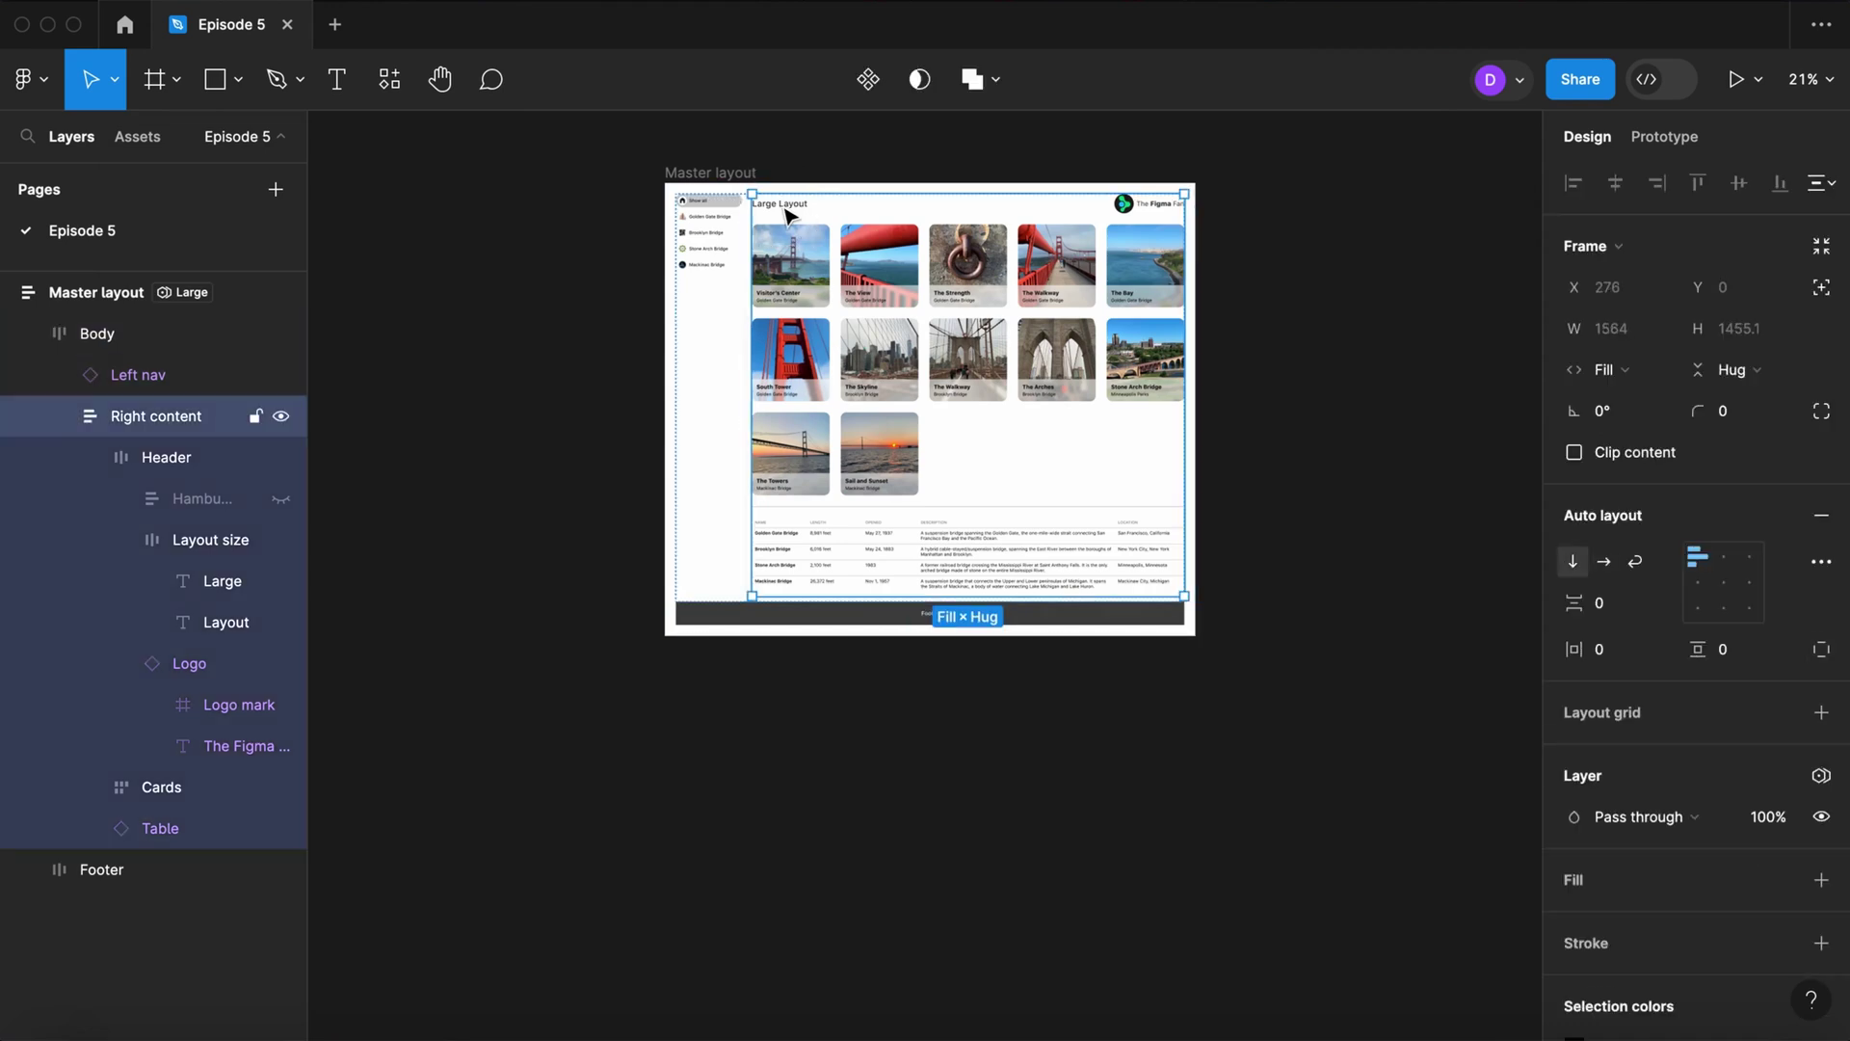
left_click(174, 466)
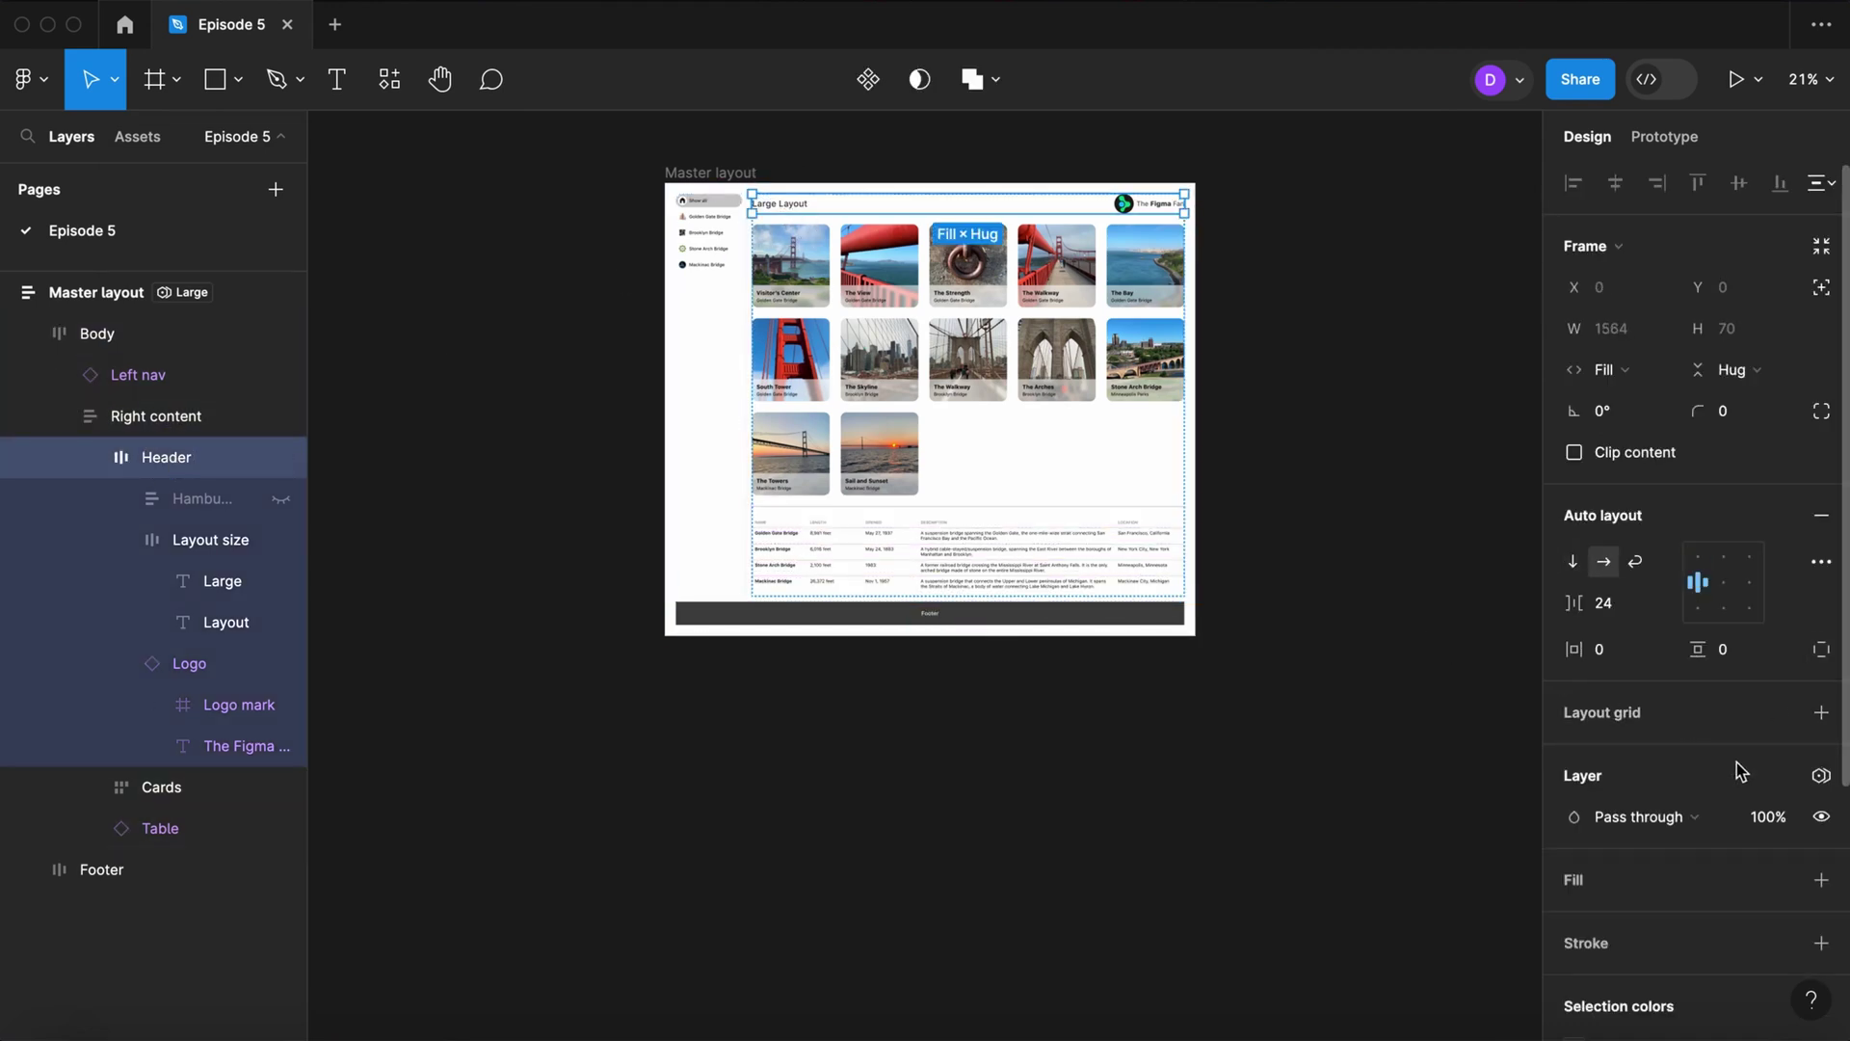
scroll(1807, 729, "down", 2)
left_click(1821, 729)
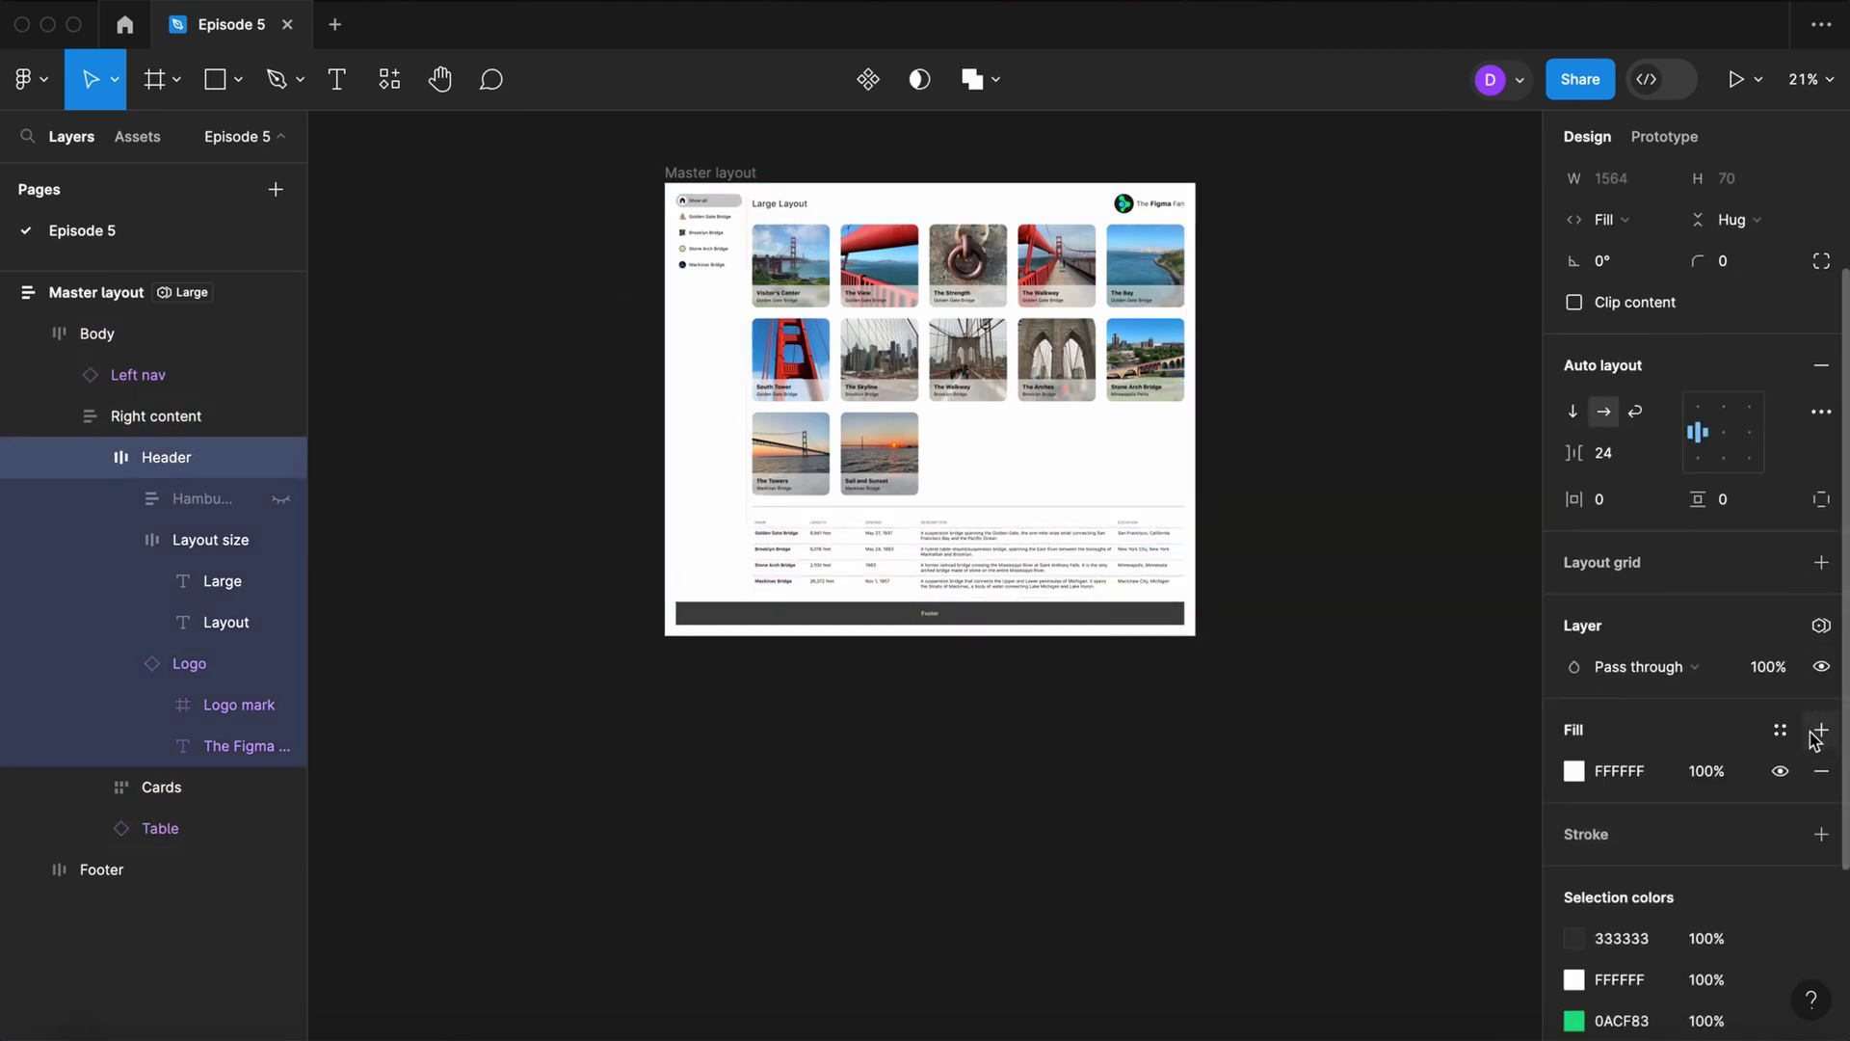
left_click(1780, 730)
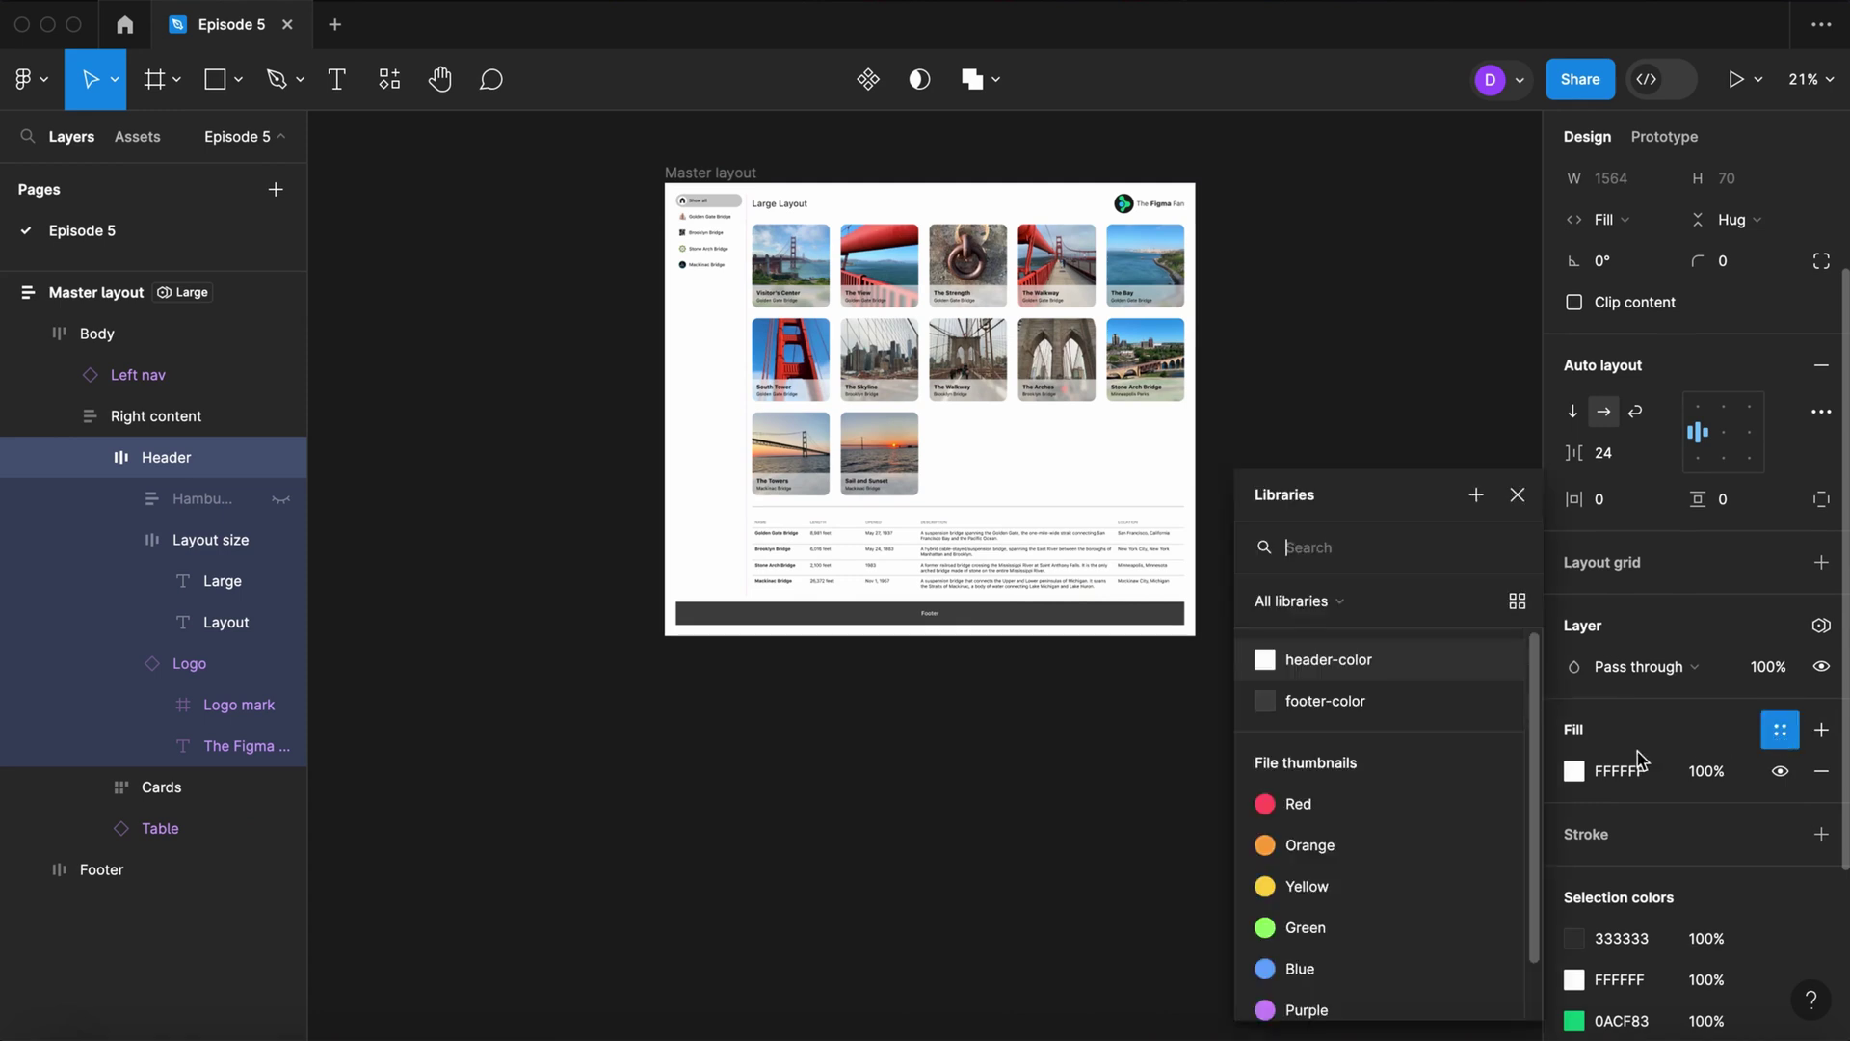
left_click(1328, 661)
Step: Bind the fill of the Footer frame to the footer-color variable, and deselect it
left_click(1092, 619)
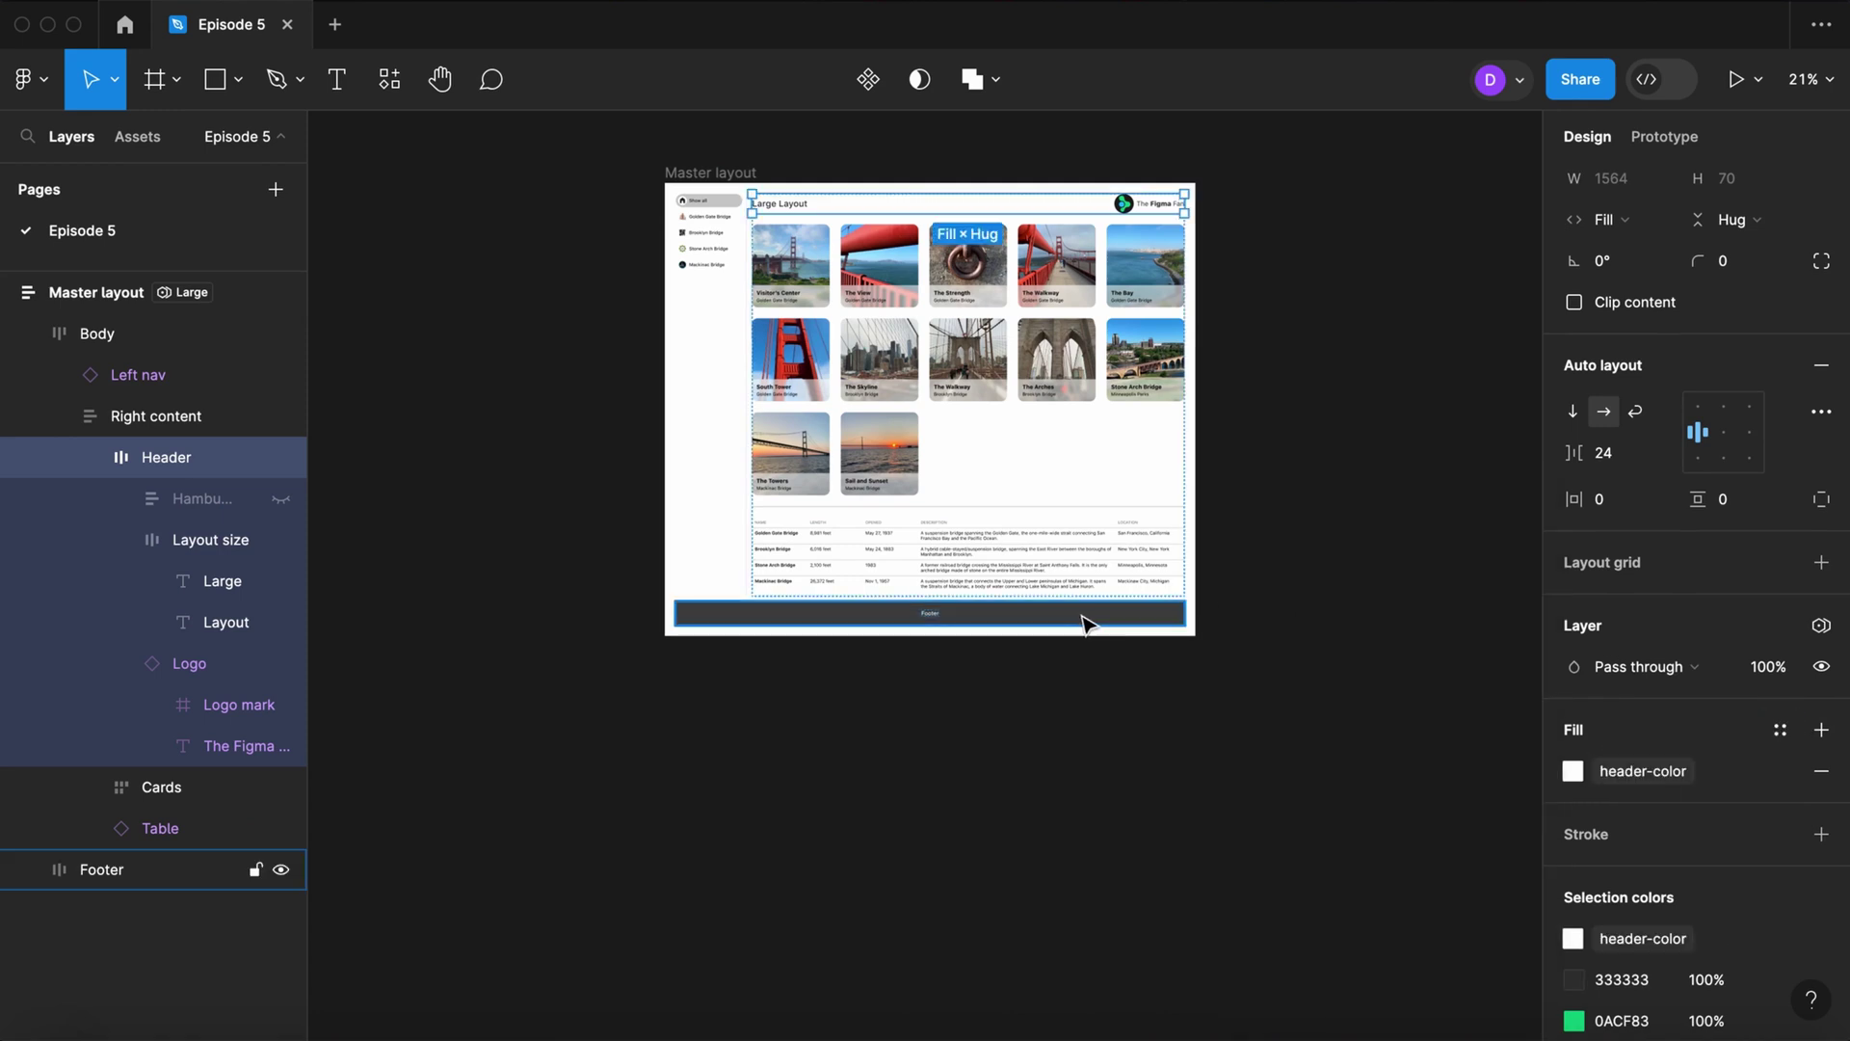
left_click(1780, 730)
left_click(1350, 702)
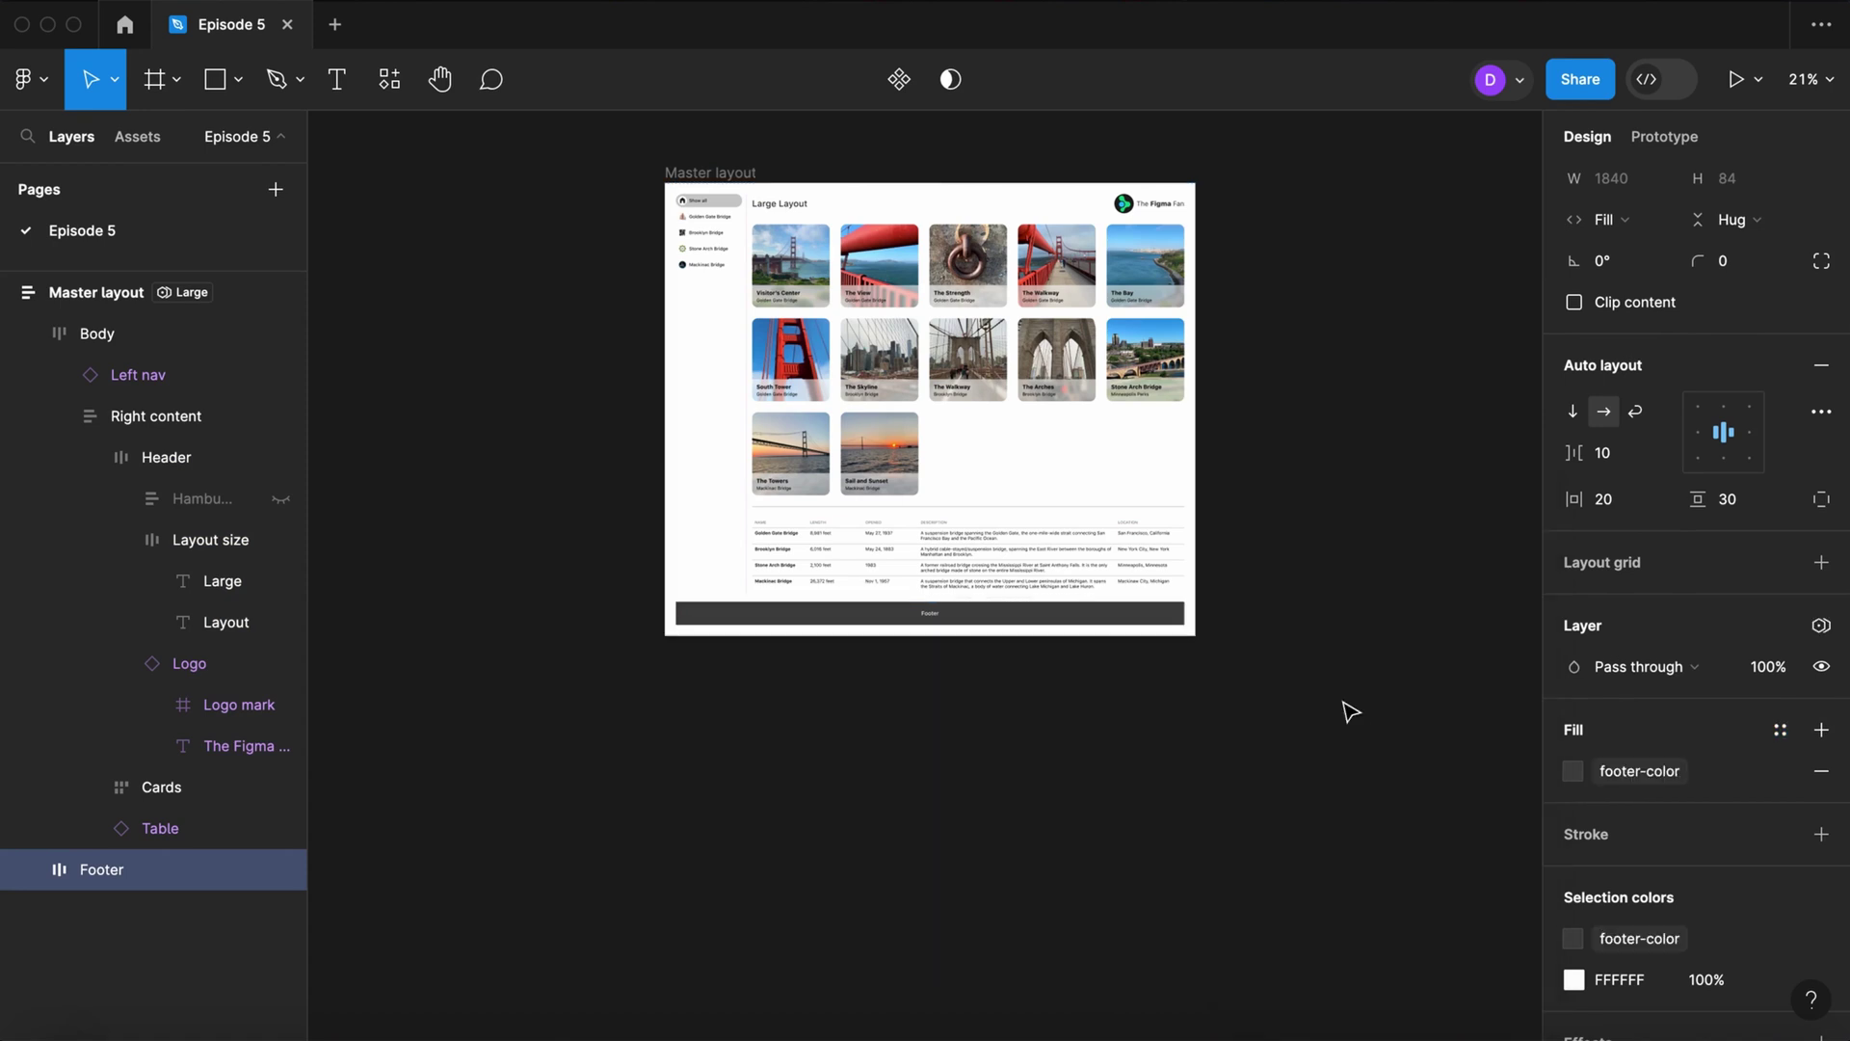
left_click(1227, 772)
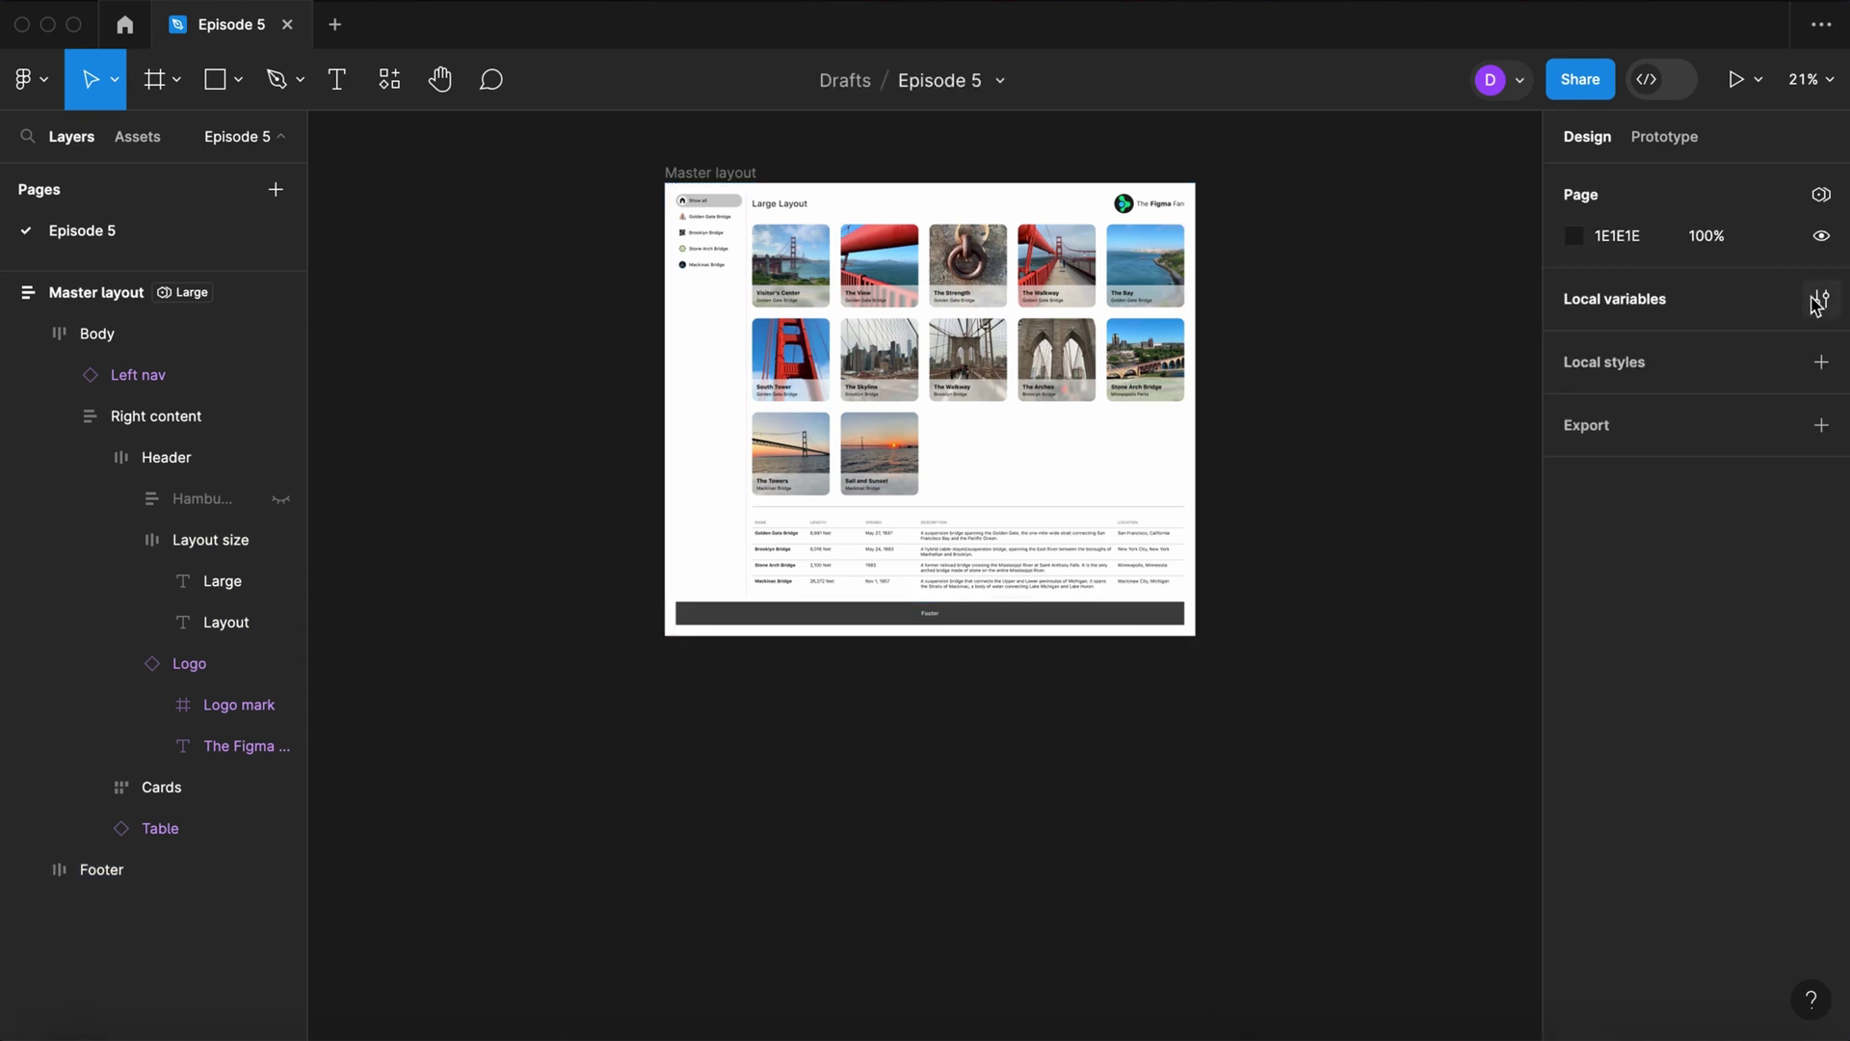
Step: Create a color variable header-element-color with 333333 for Large, keeping FFFFFF for Medium and Small, and close the variables table
left_click(1822, 299)
scroll(566, 617, "down", 2)
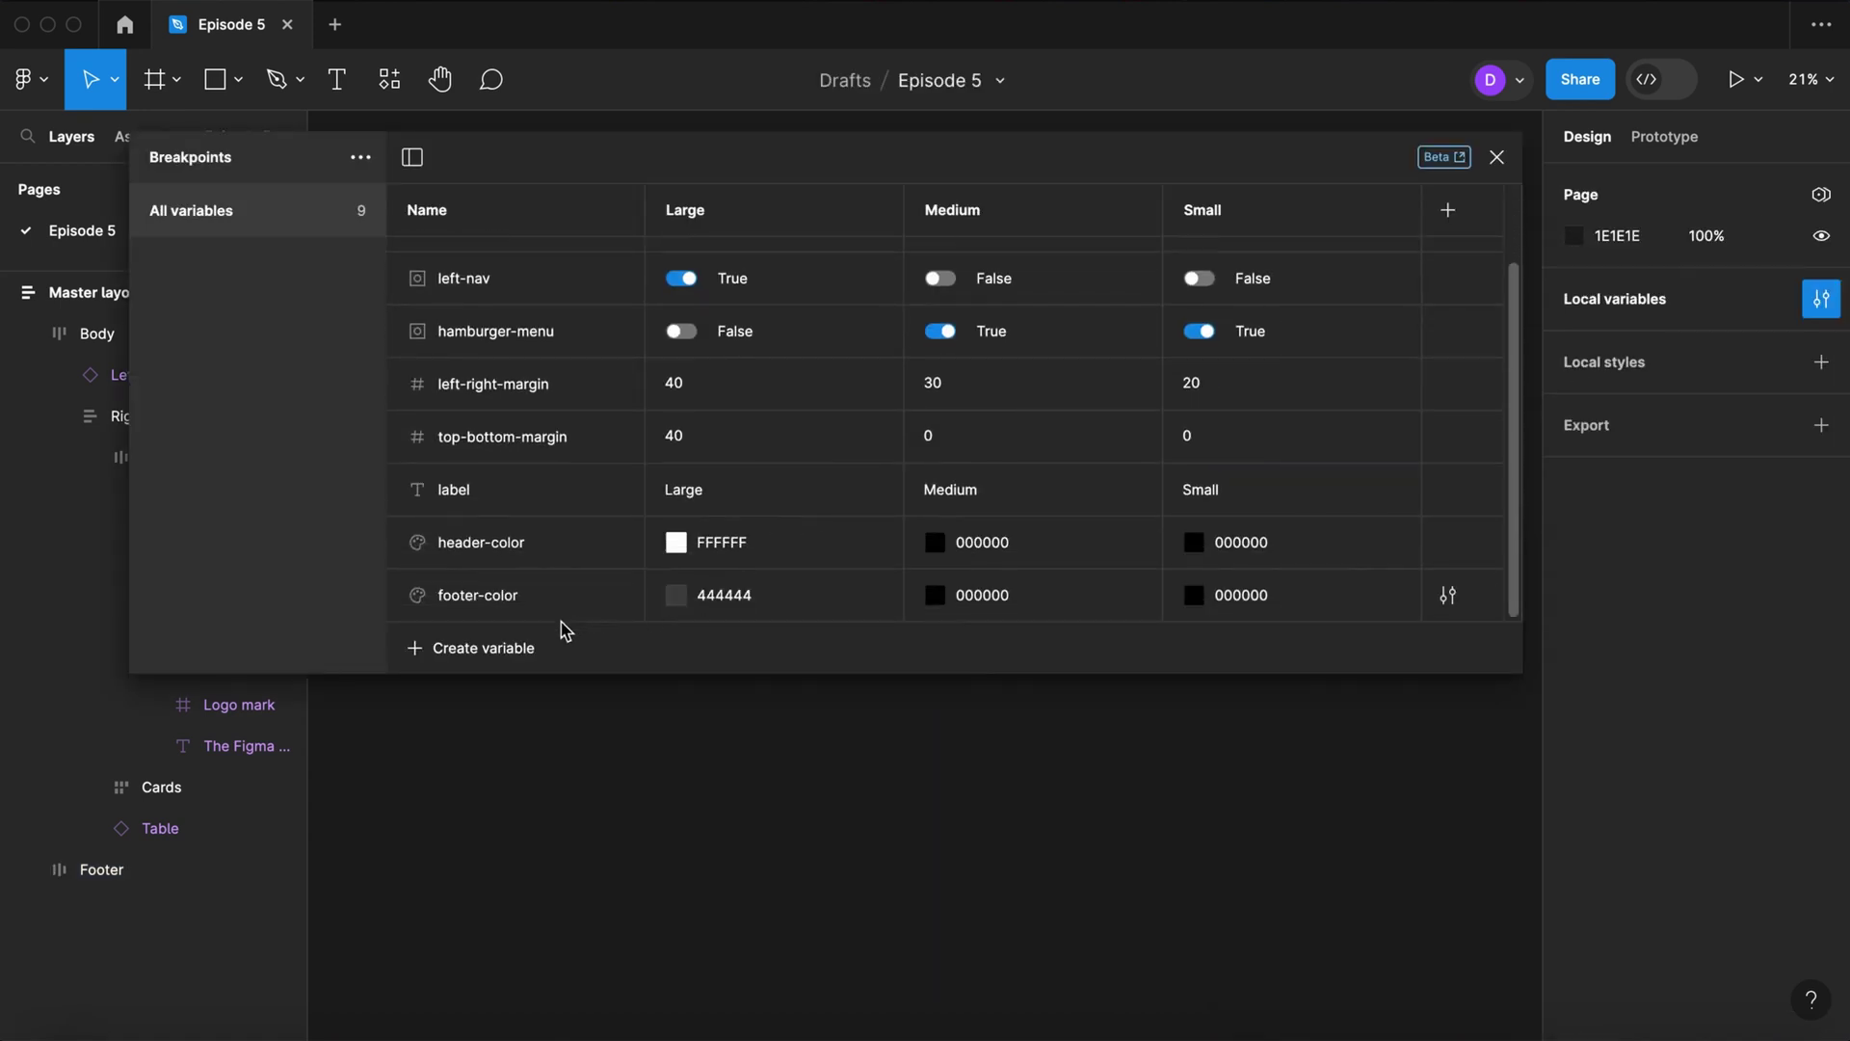
left_click(514, 651)
left_click(493, 712)
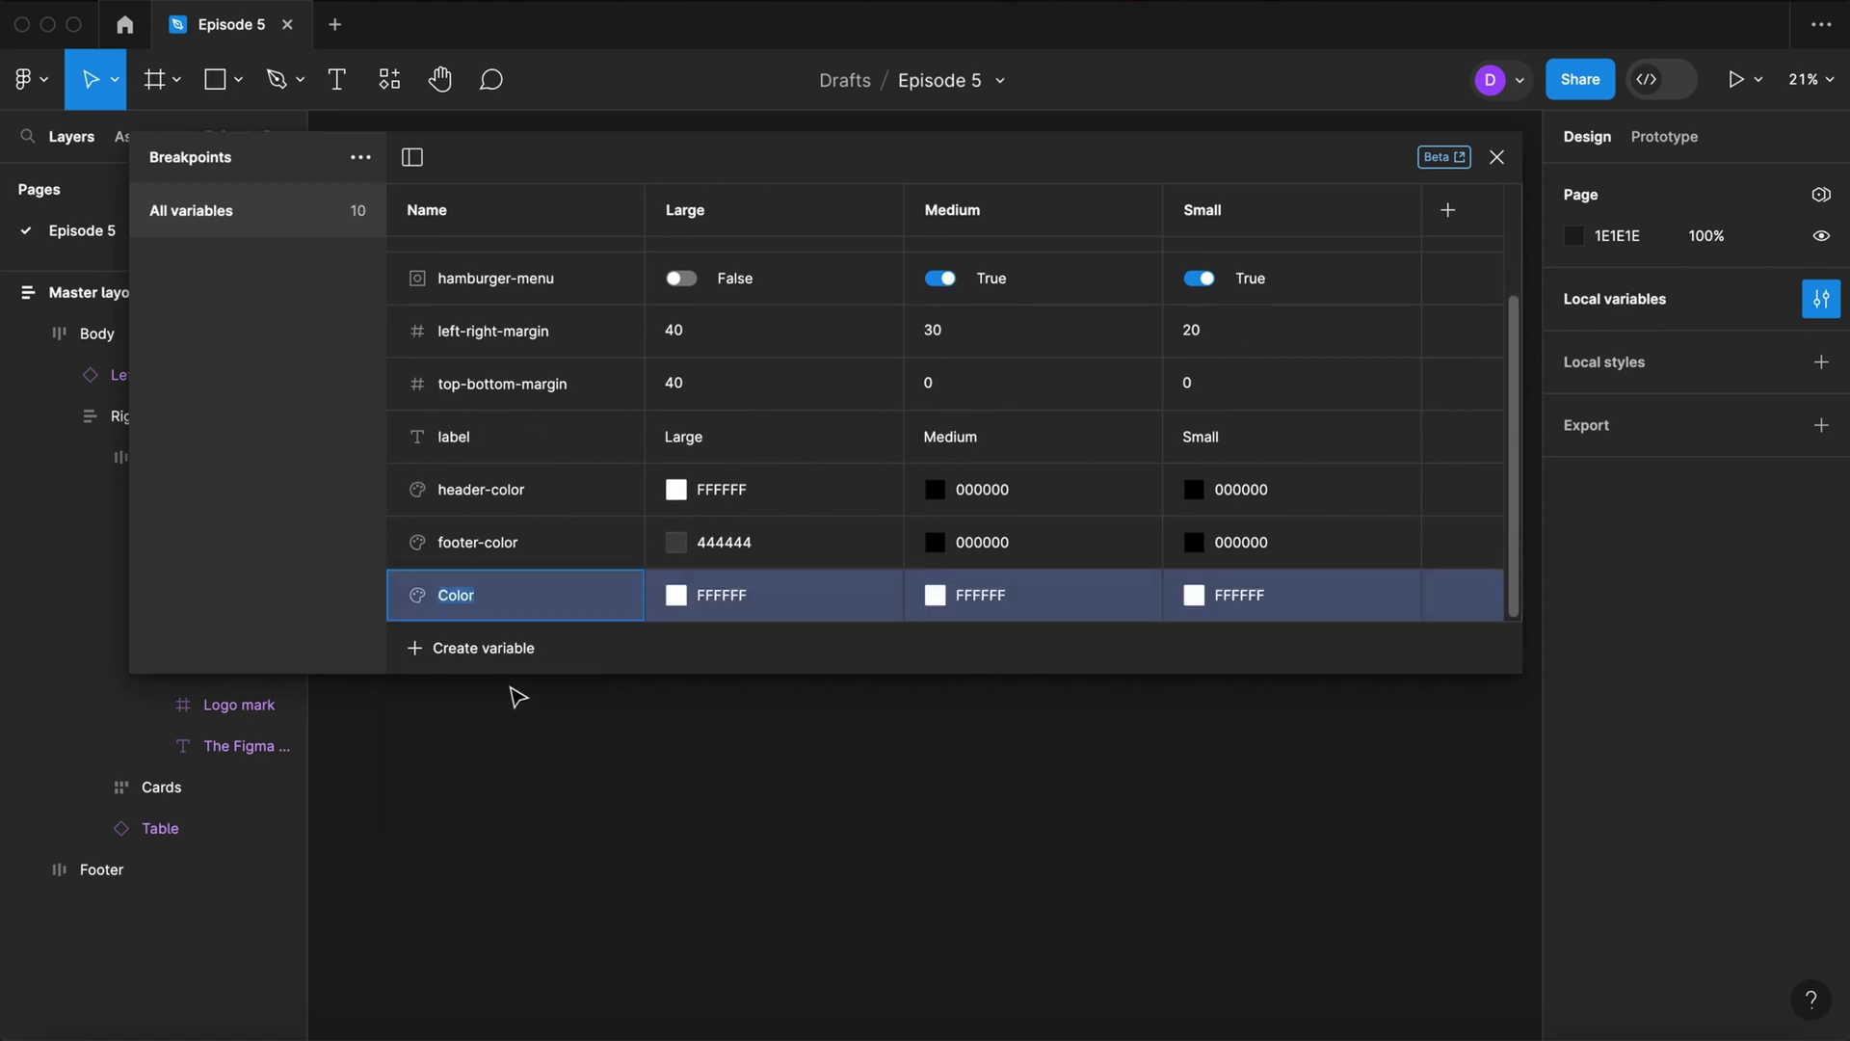
type("h")
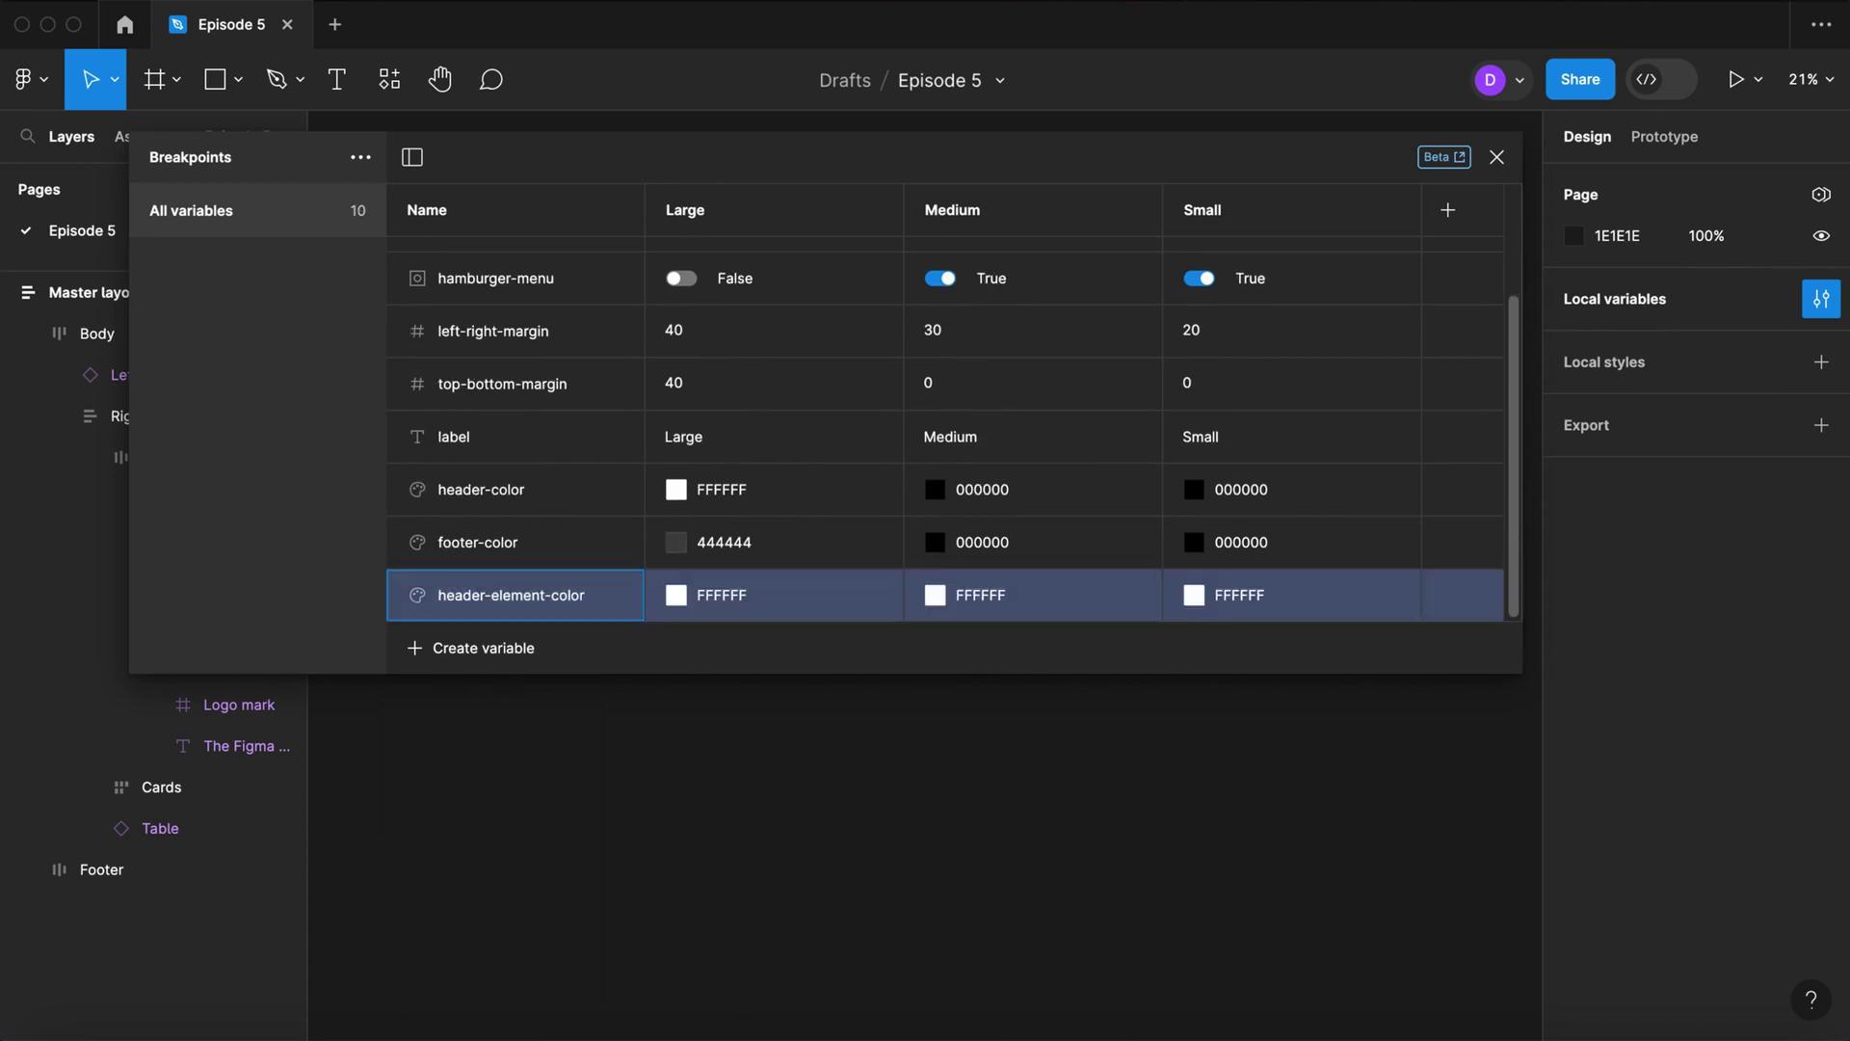
type("eader-element-color")
left_click(739, 601)
type("33")
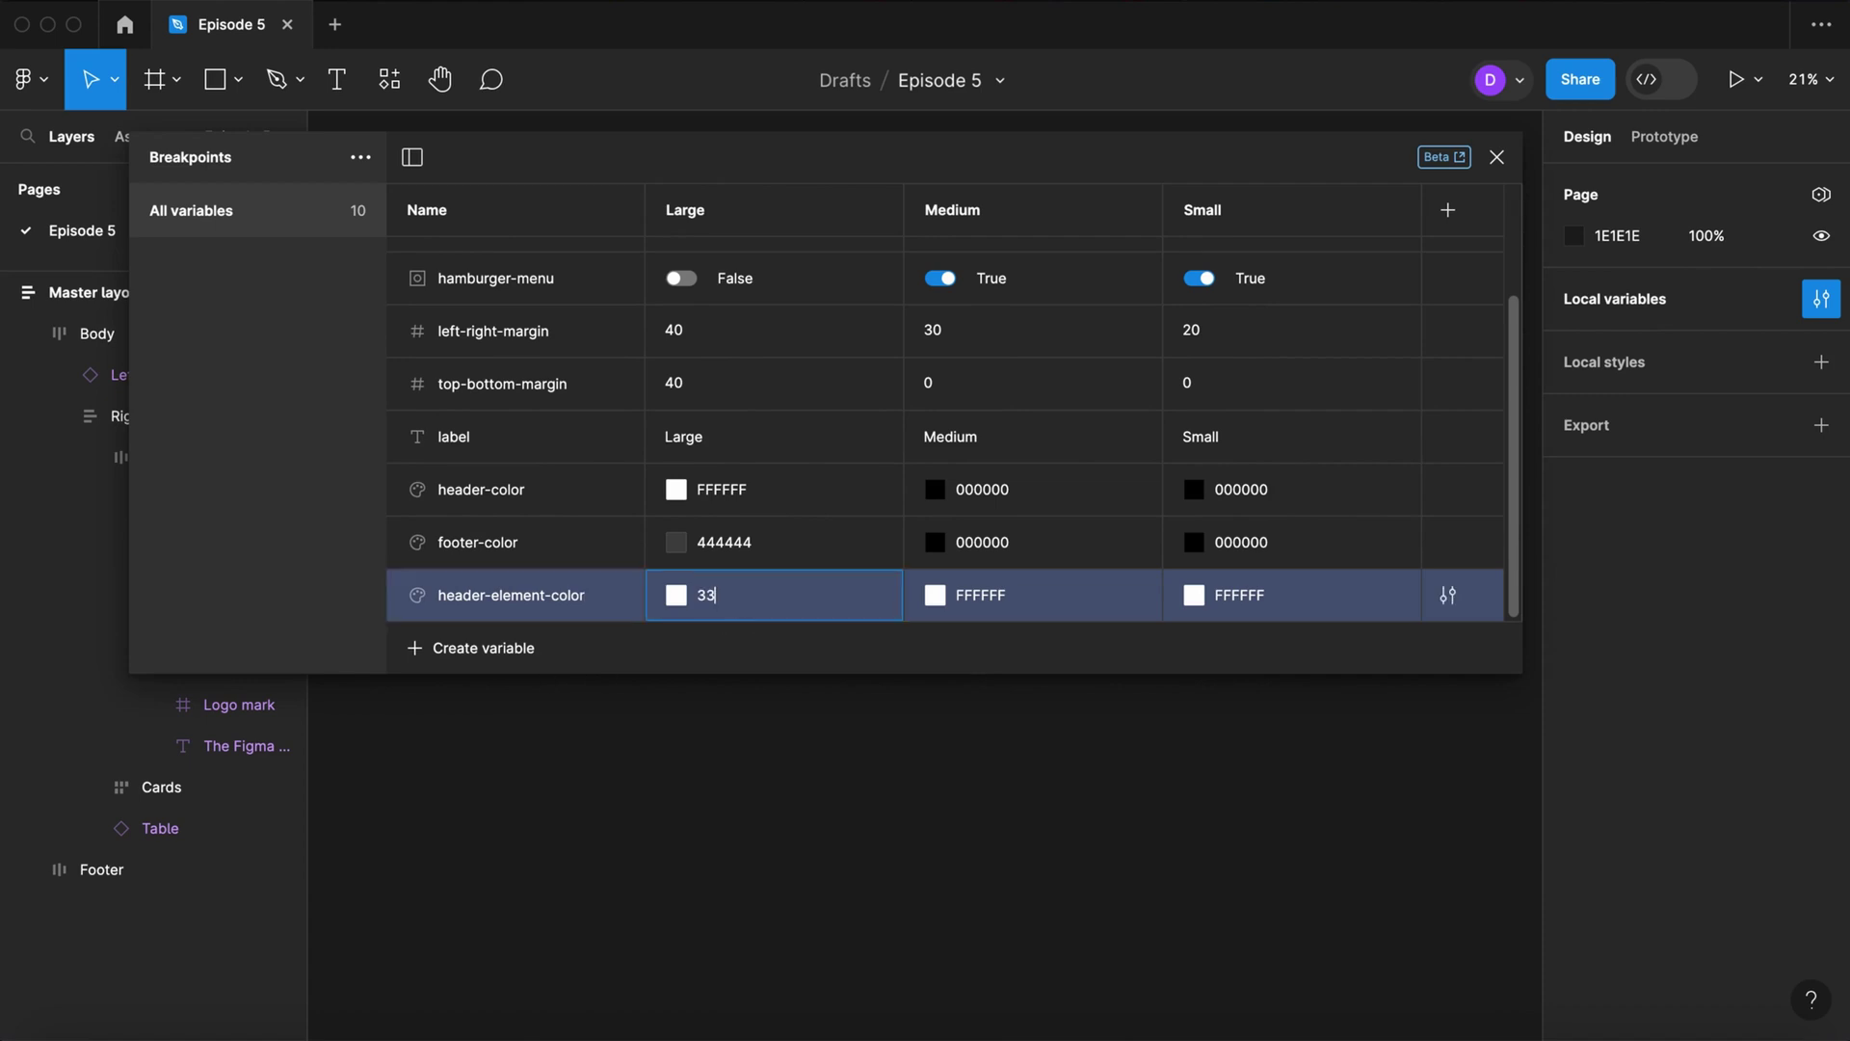
type("3")
key("Tab")
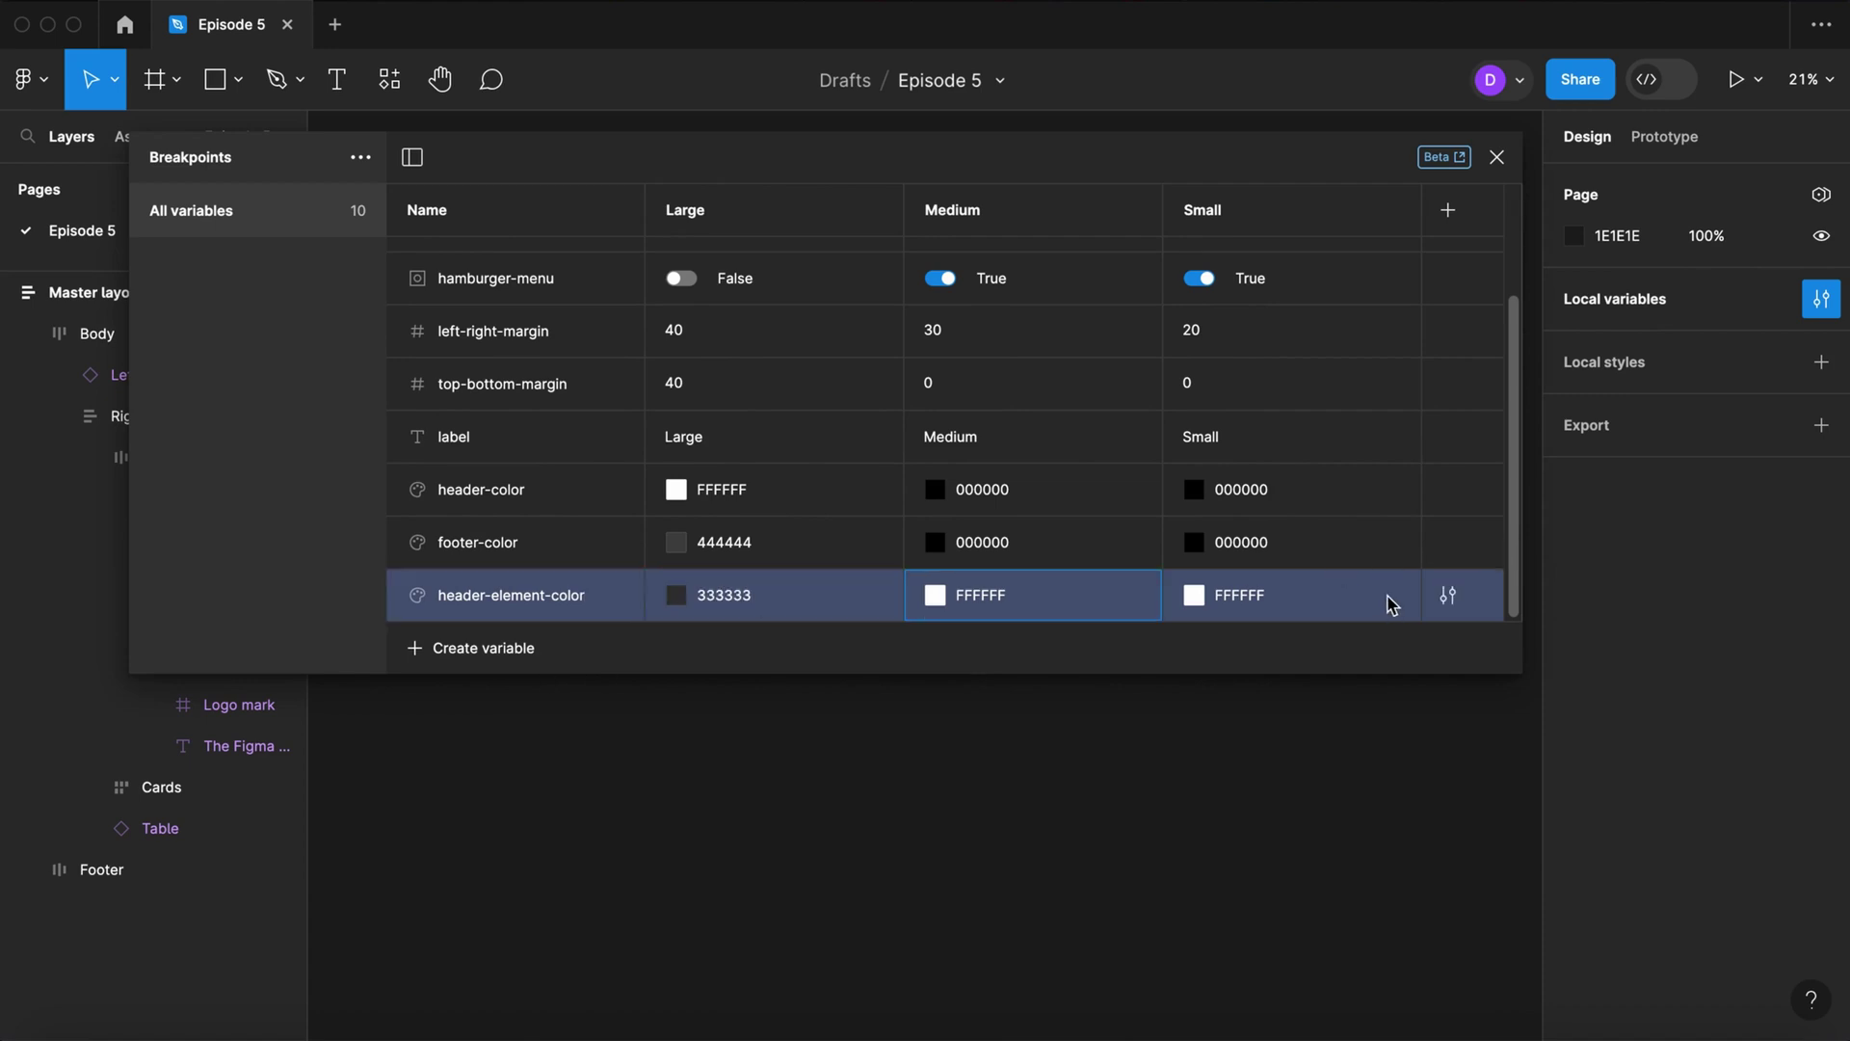
left_click(1497, 156)
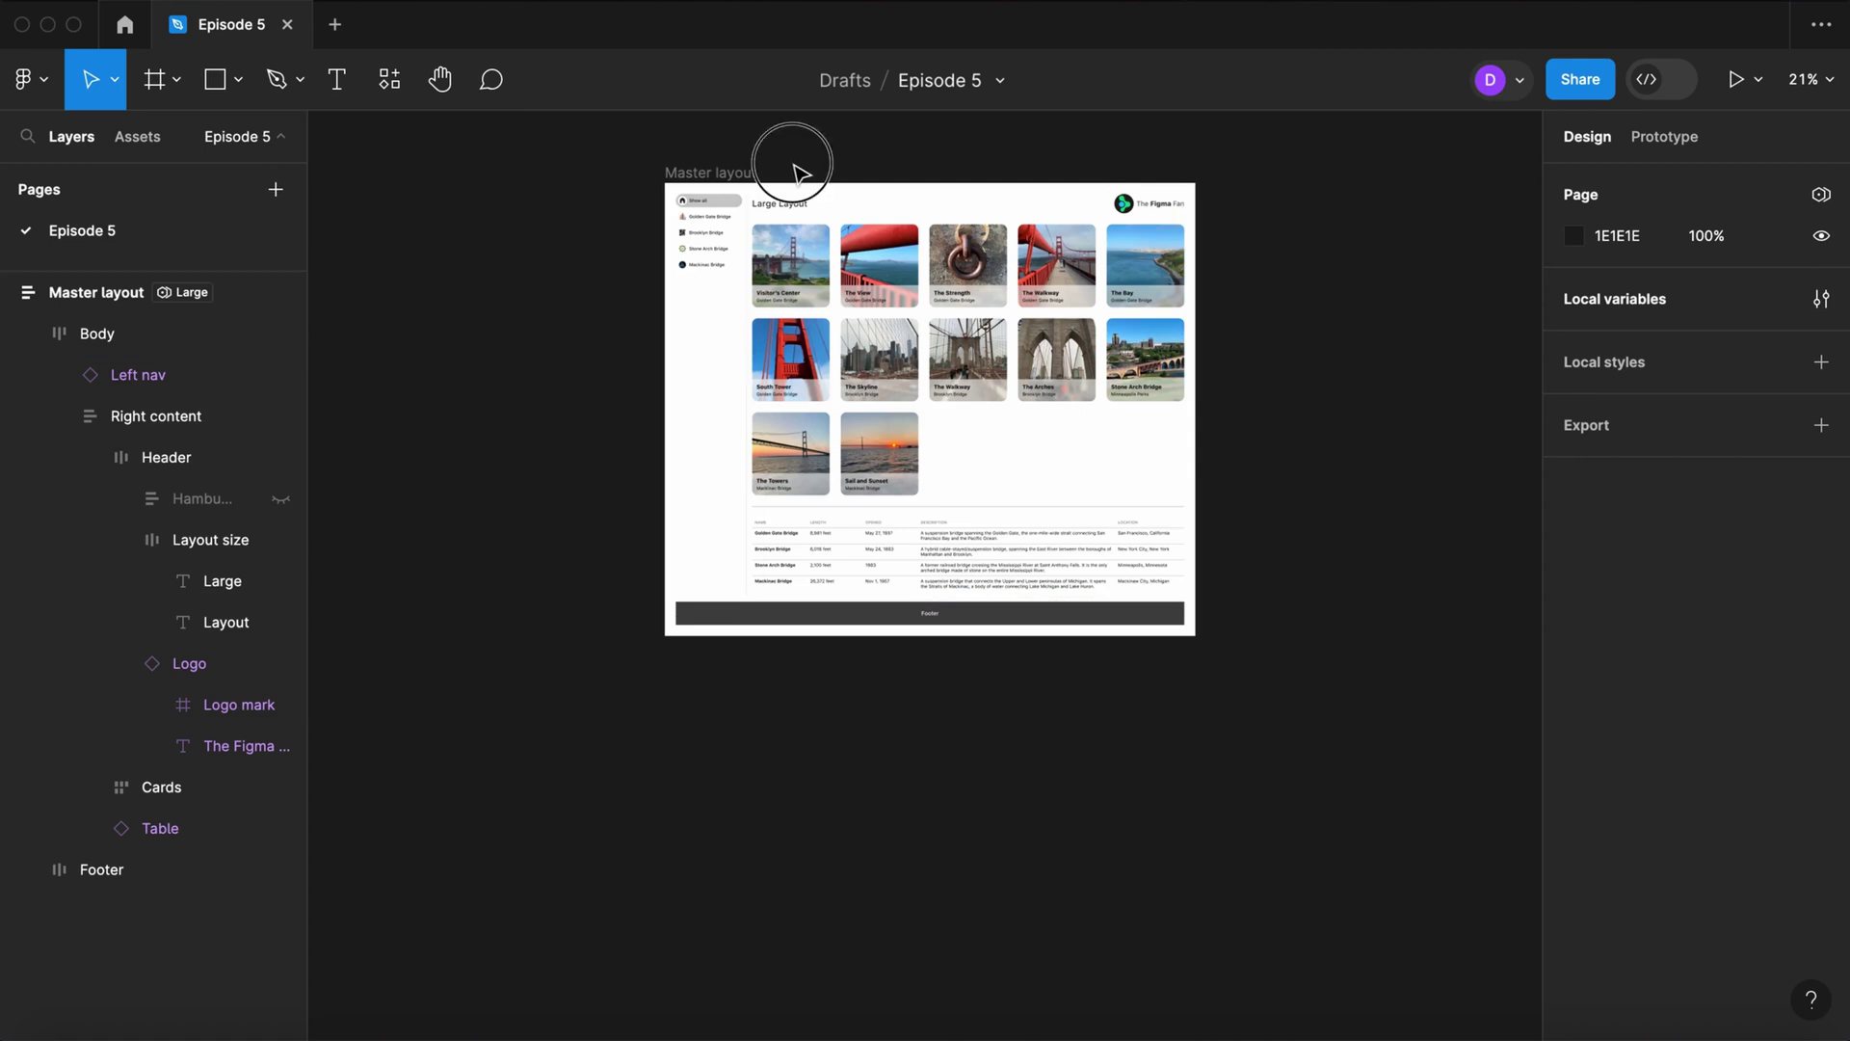
Step: Bind the fill of the Large and Layout text layers in the header to header-element-color, and deselect them
scroll(798, 184, "up", 3)
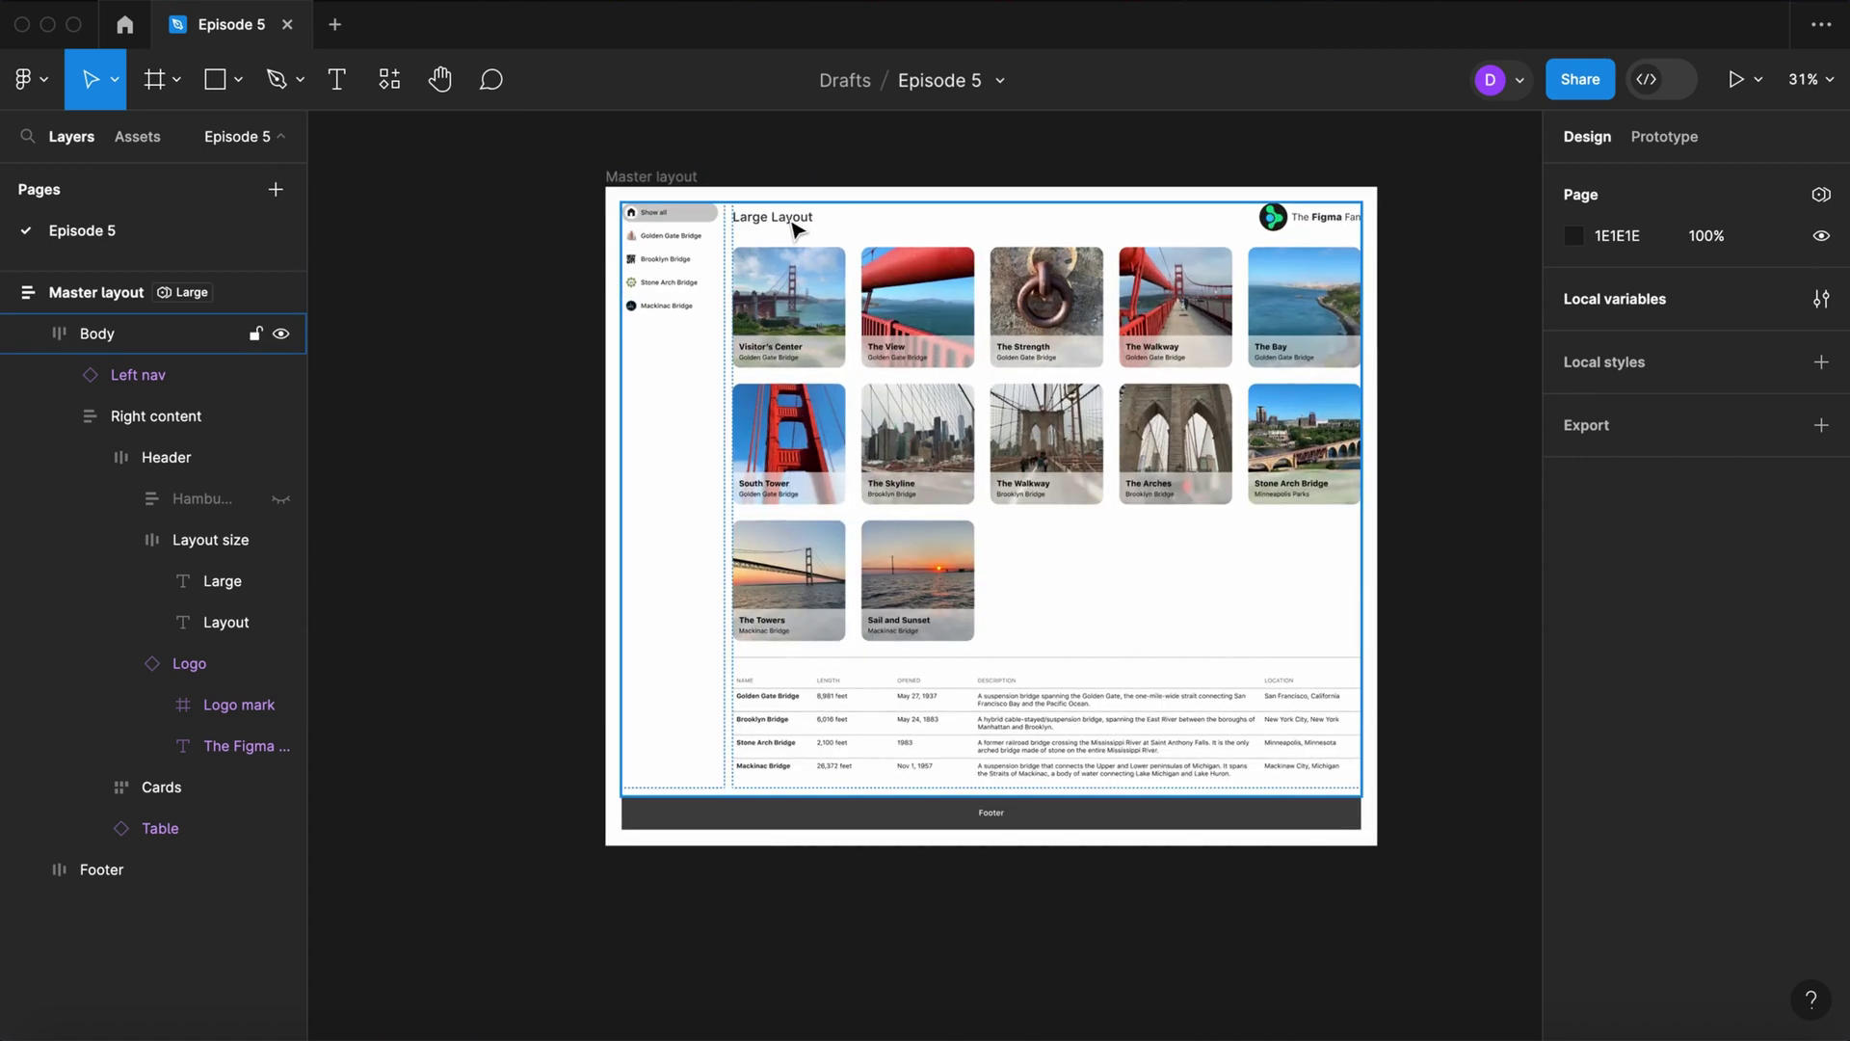
left_click(796, 226, "shift+super")
left_click(753, 222, "shift+super")
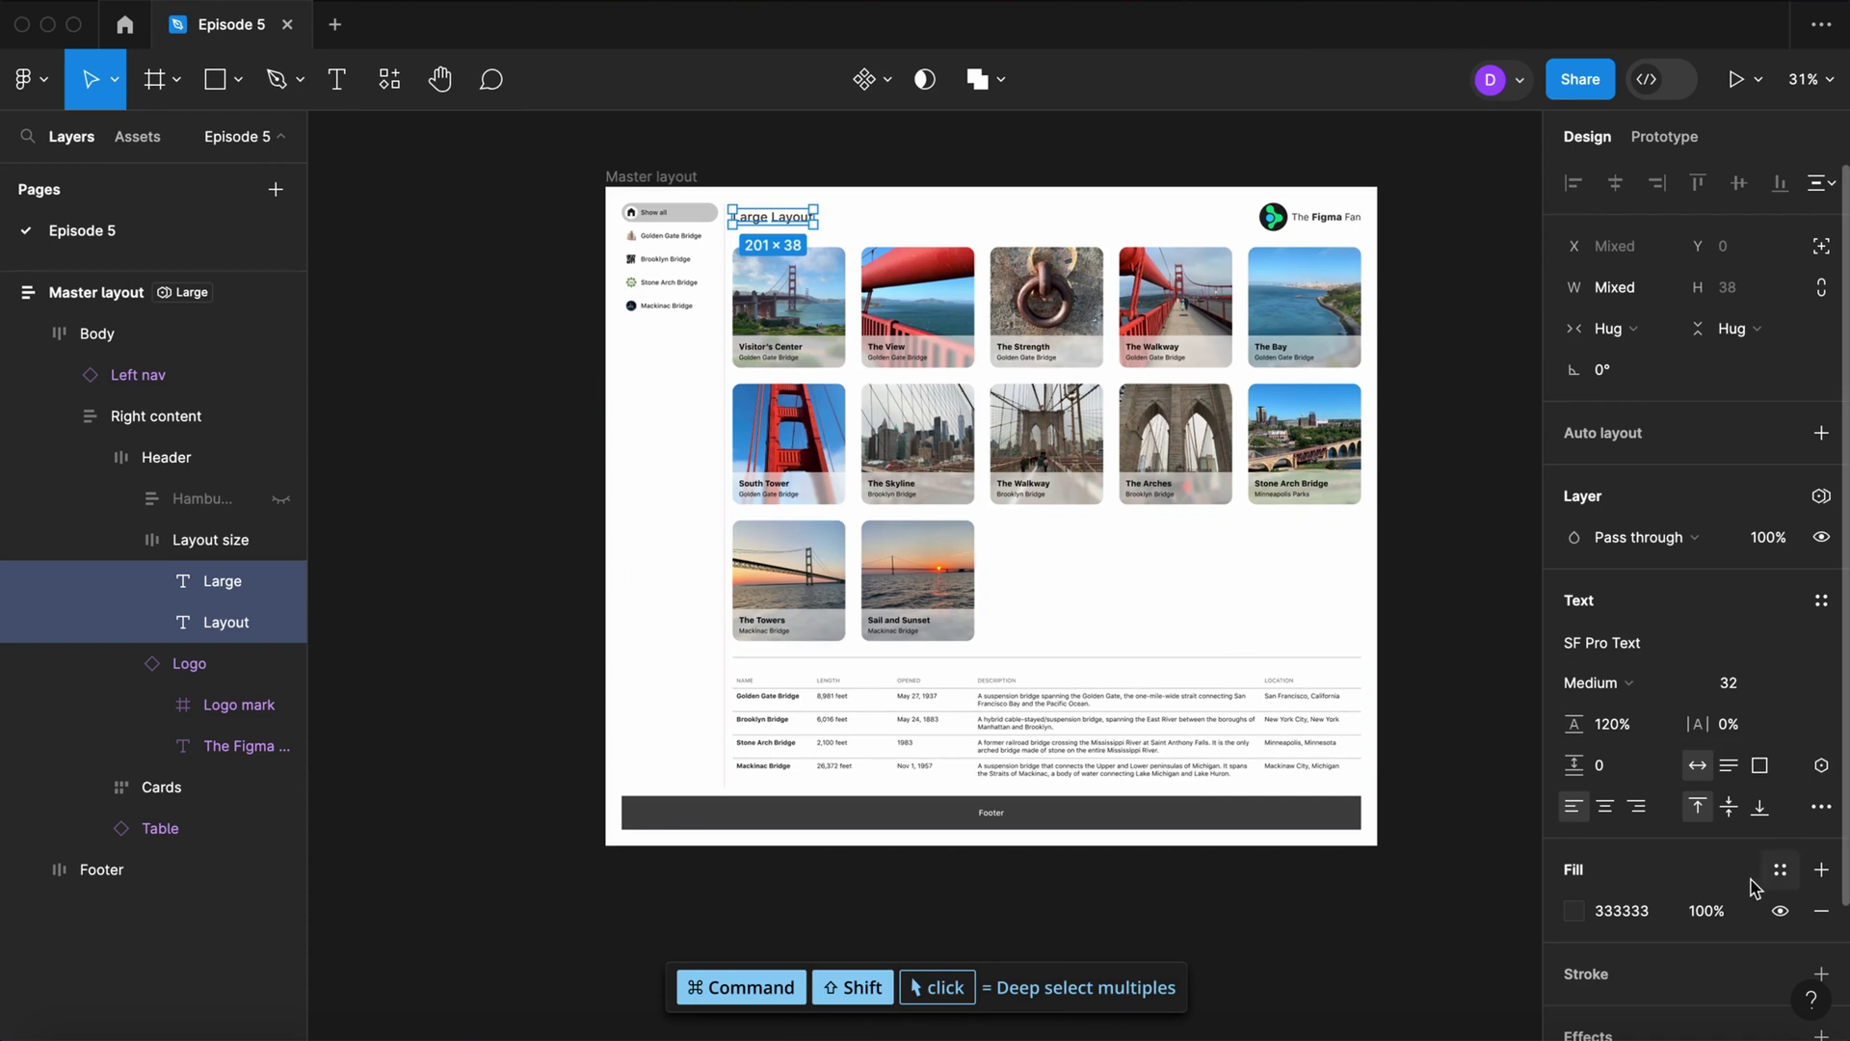
left_click(1782, 871)
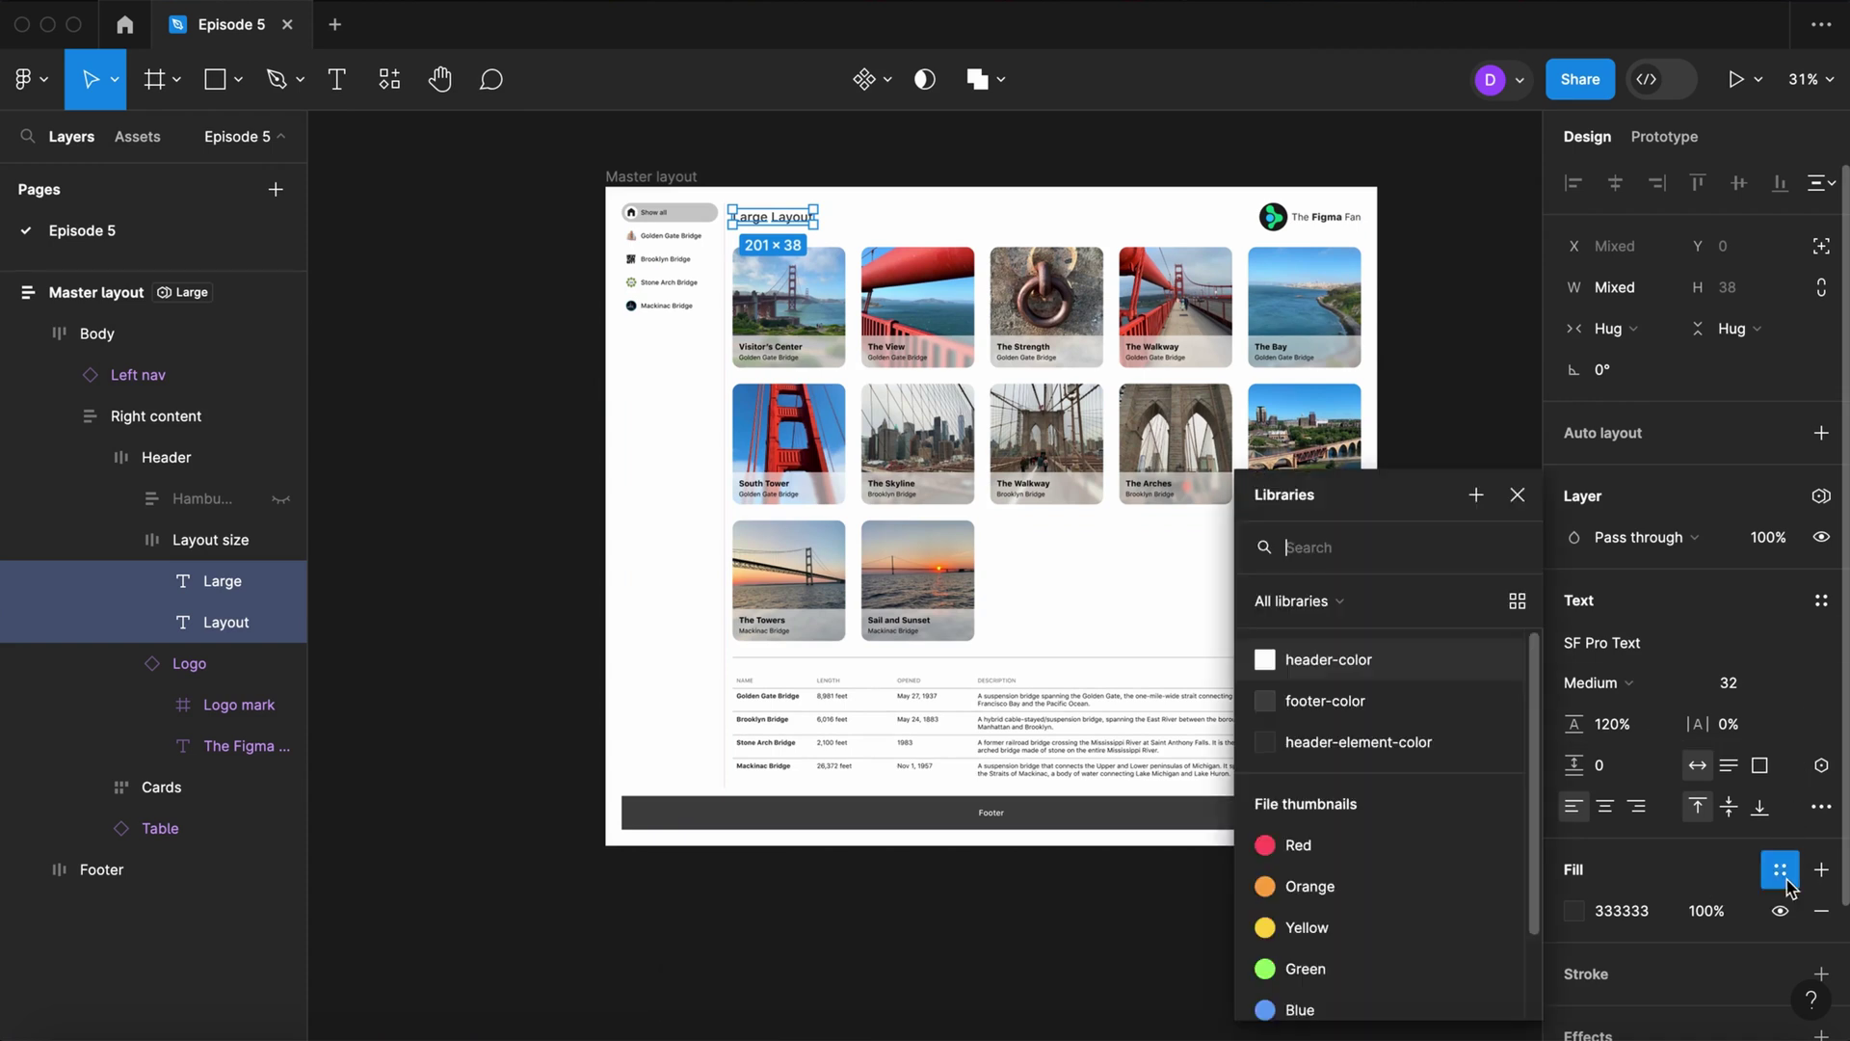
left_click(1374, 754)
left_click(1441, 282)
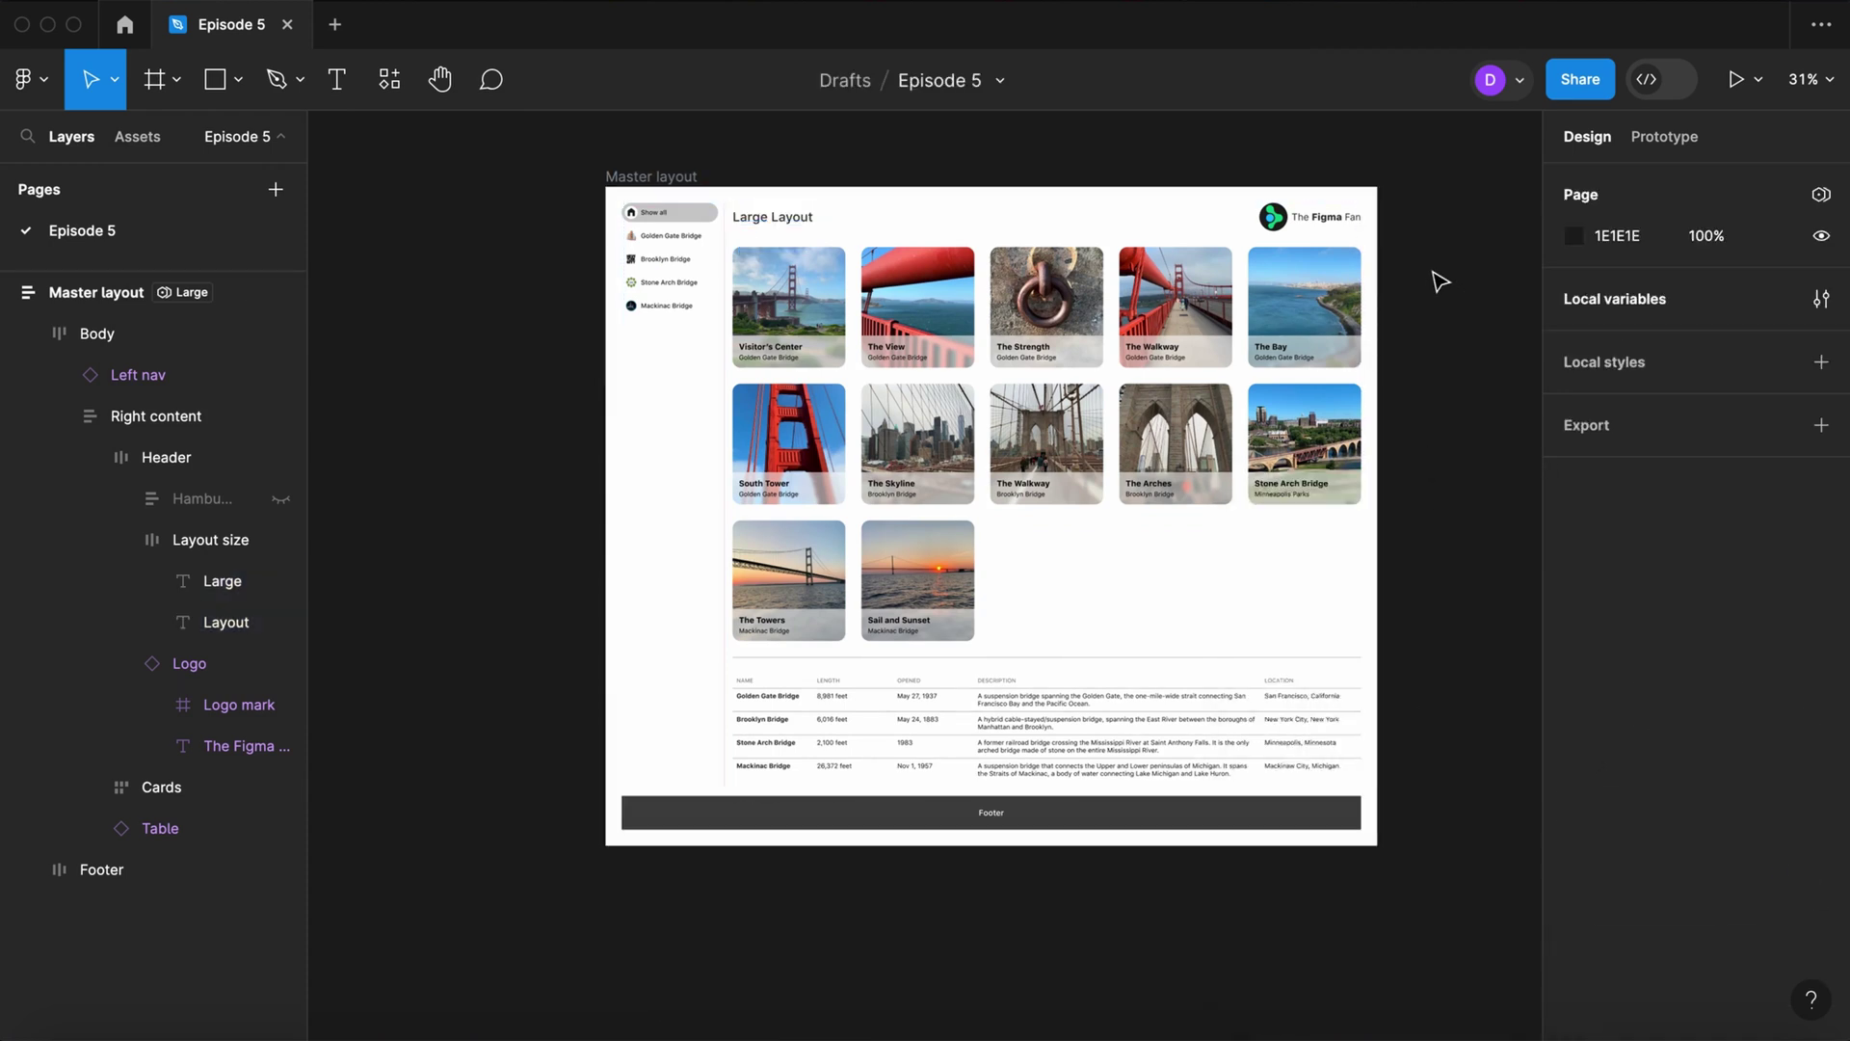
Step: Bind the fill of The Figma Fan text in the Logo main component to header-element-color, then return to the instance and deselect it
left_click(1287, 228)
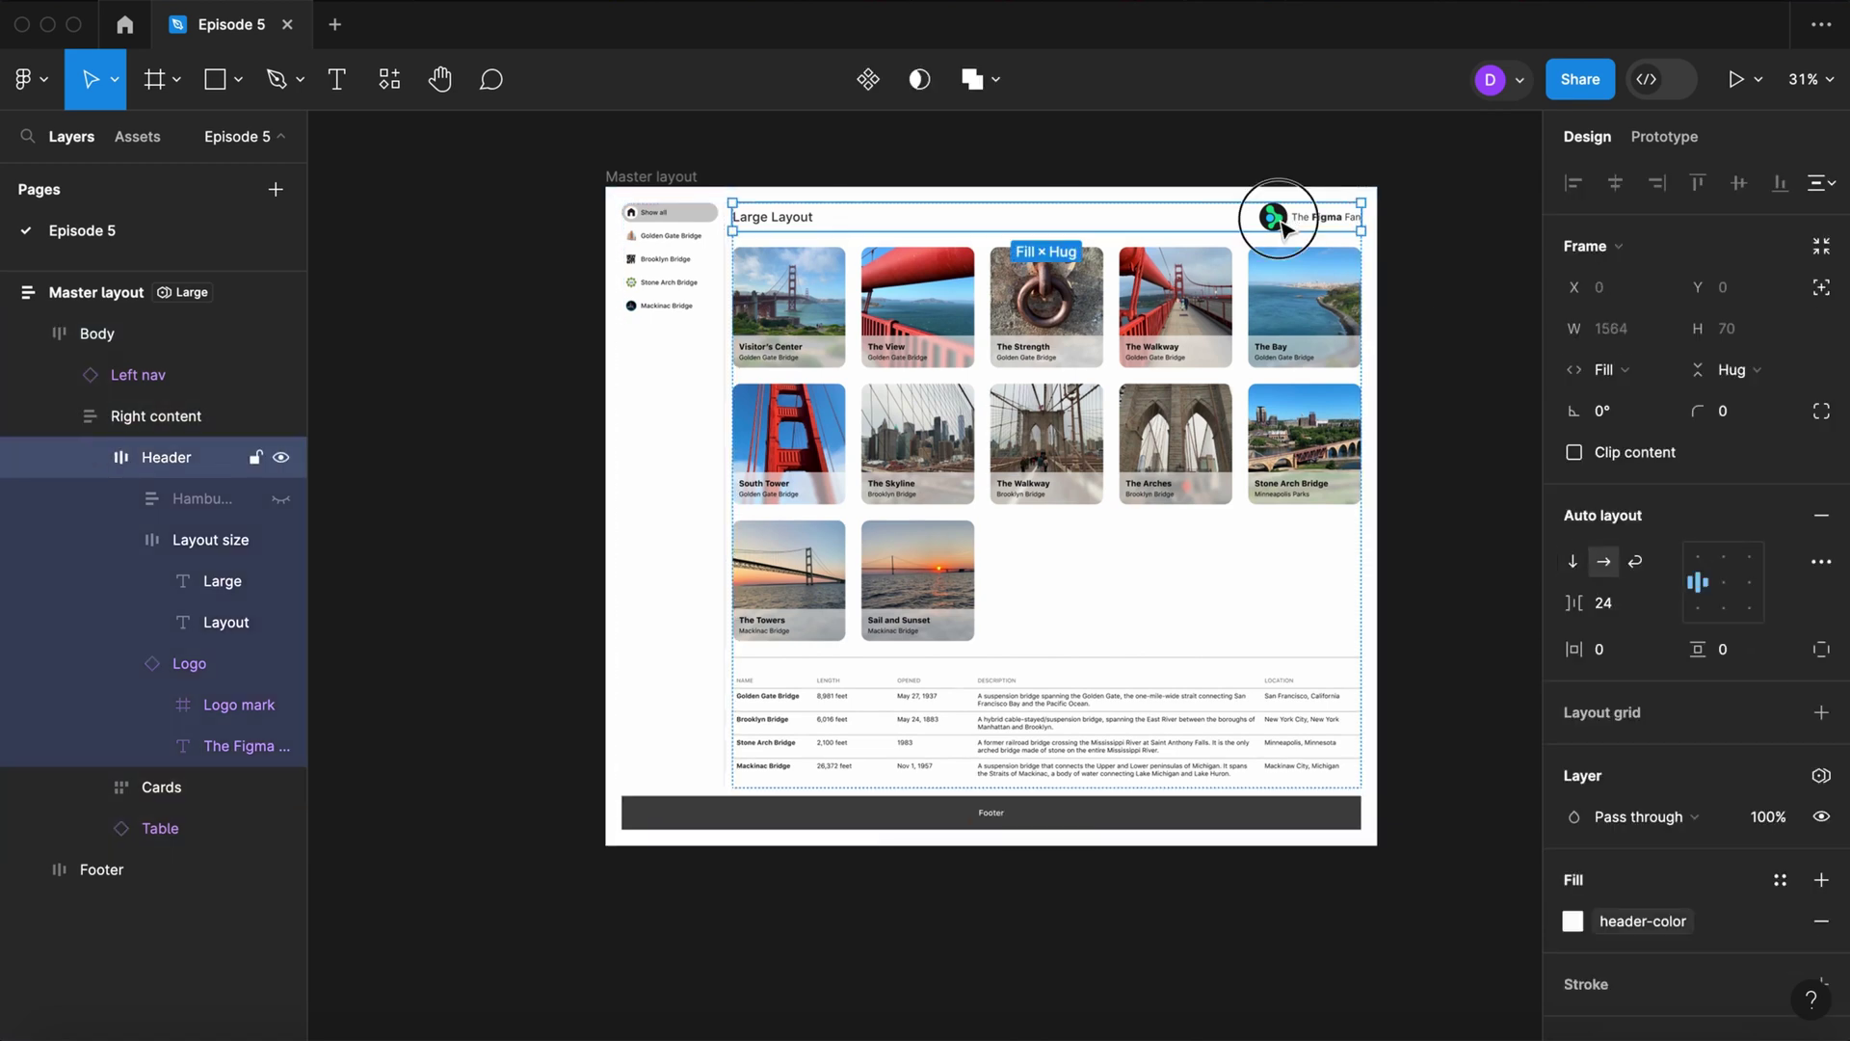
left_click(1285, 230)
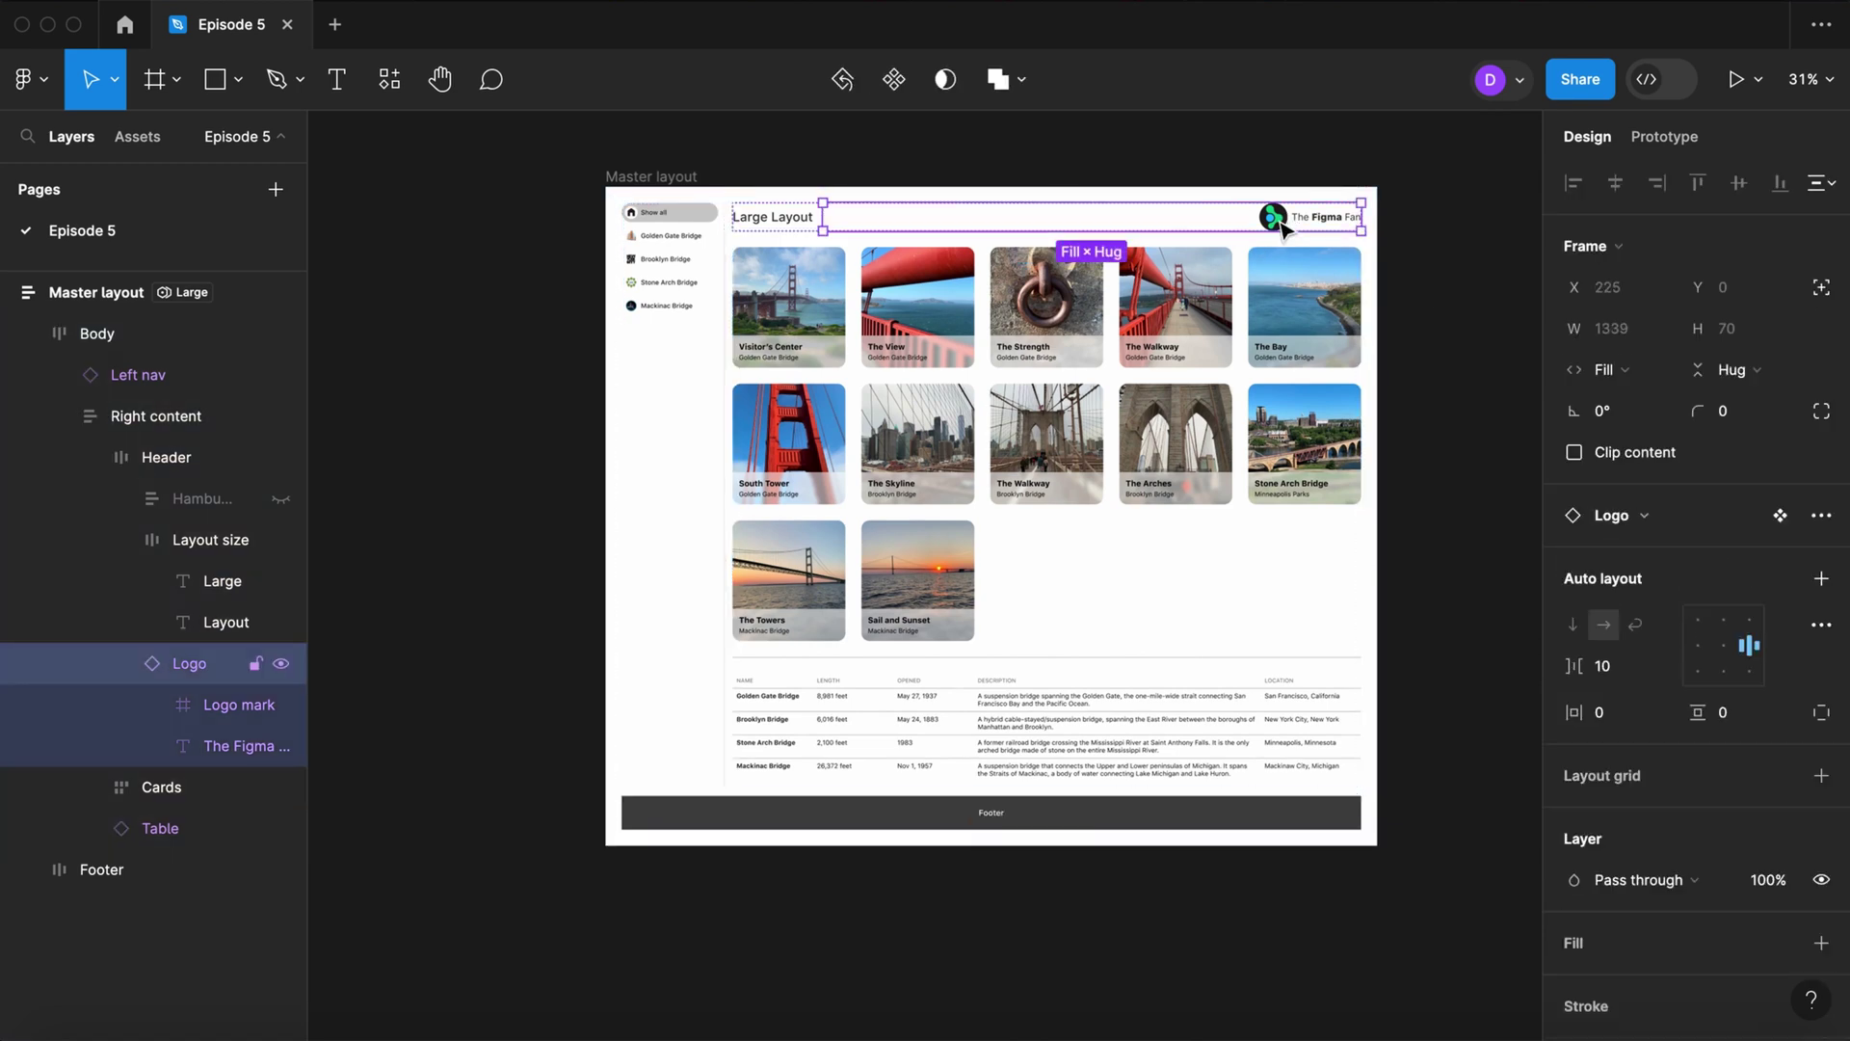
left_click(1781, 518)
left_click(1095, 338)
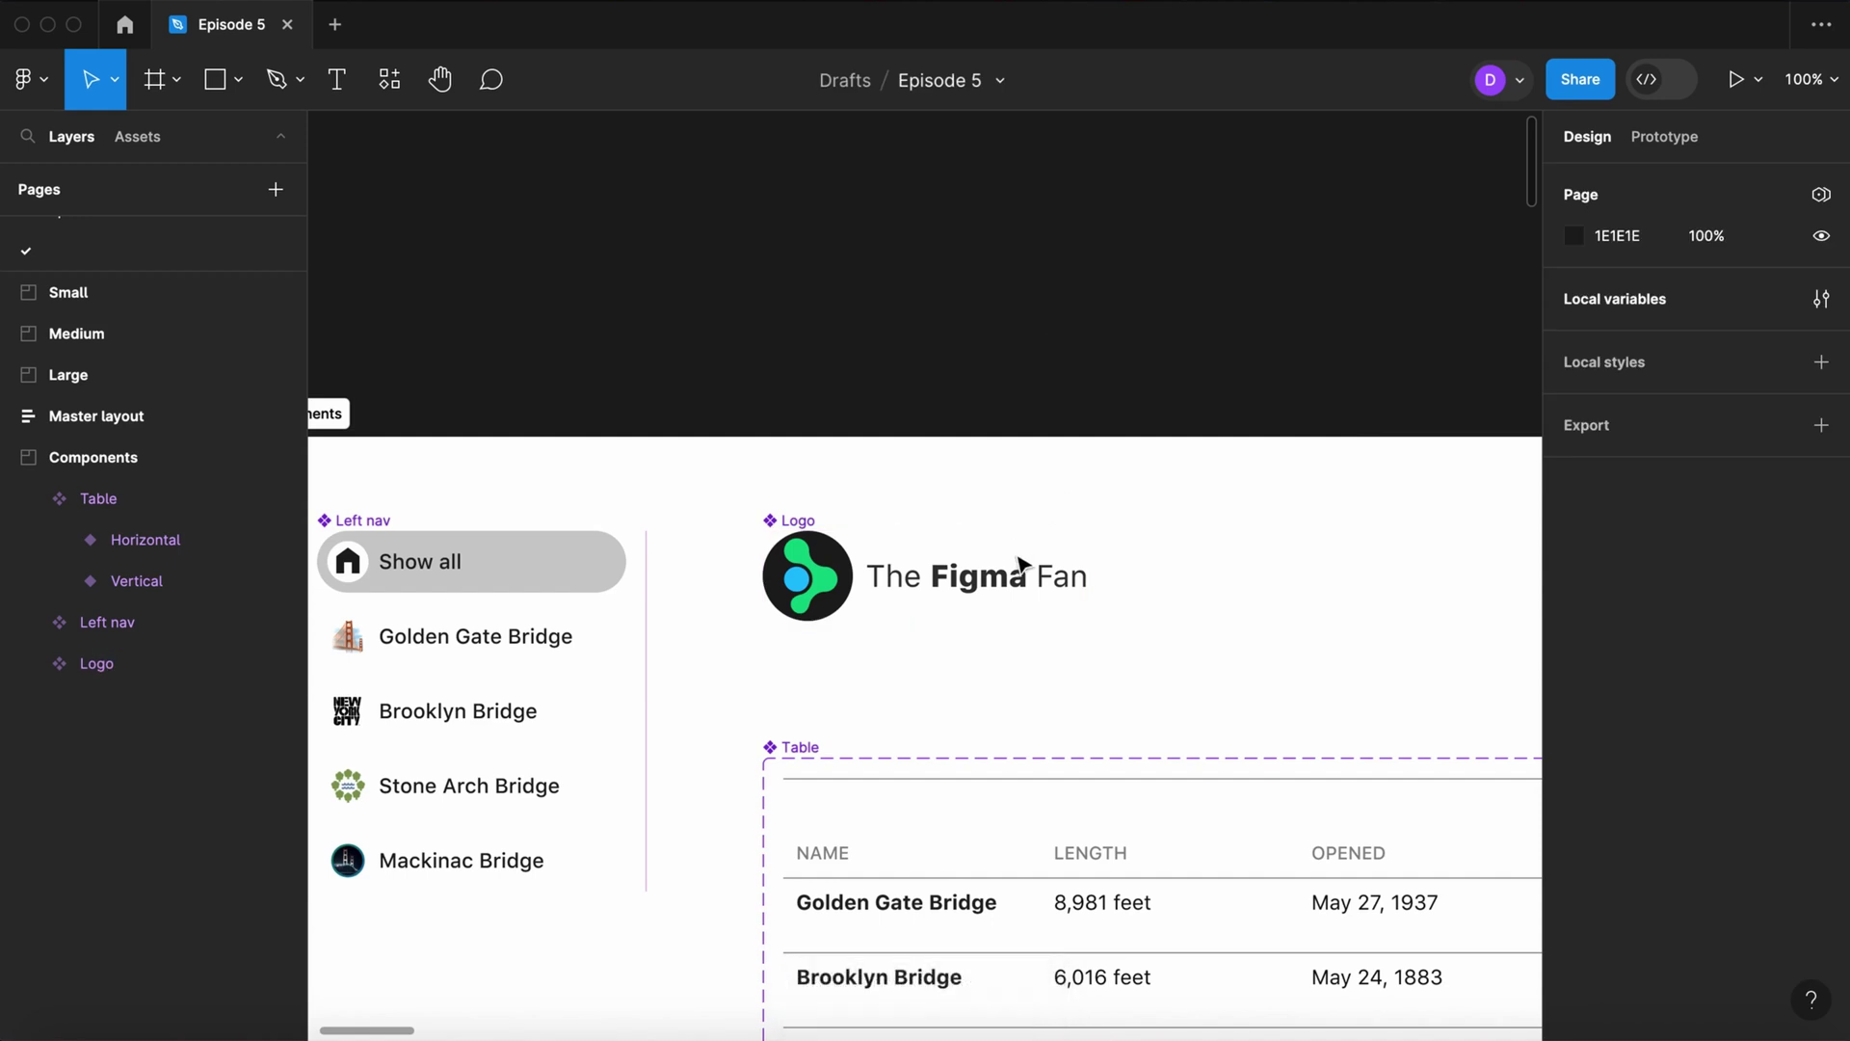
double_click(1008, 588)
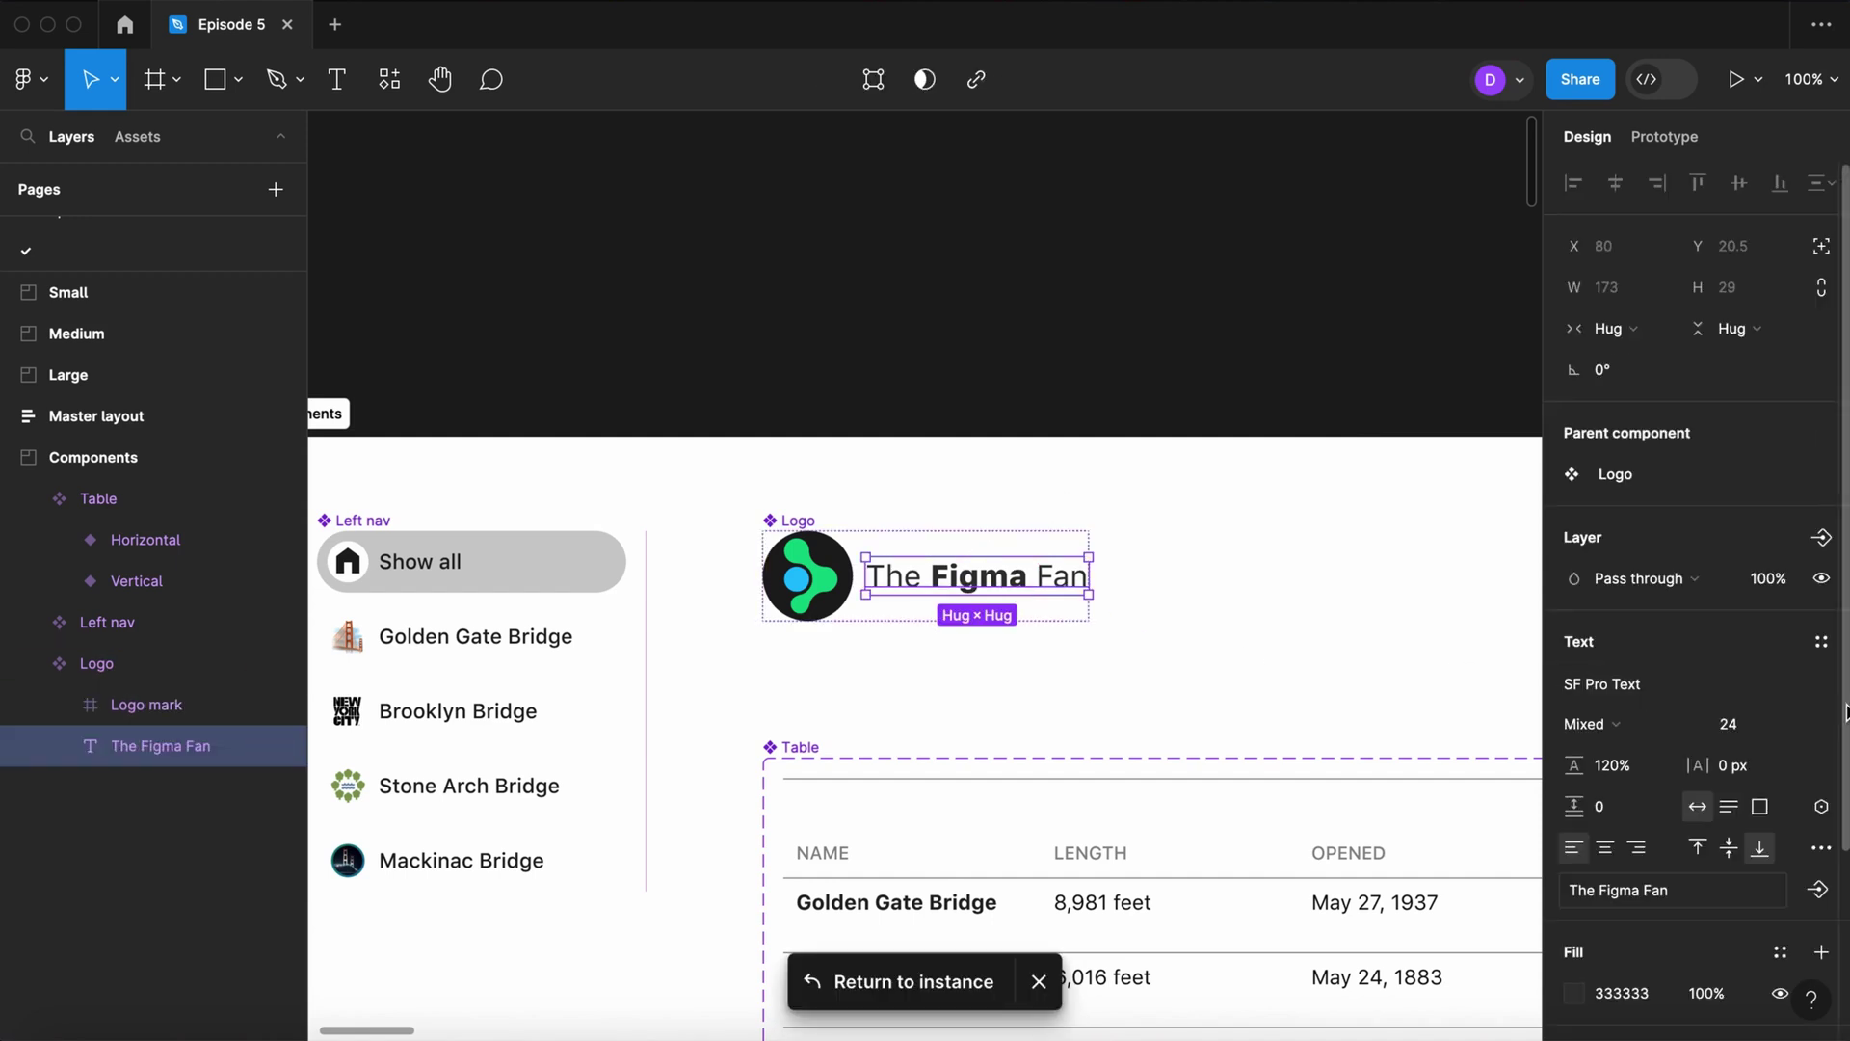
scroll(1820, 711, "down", 3)
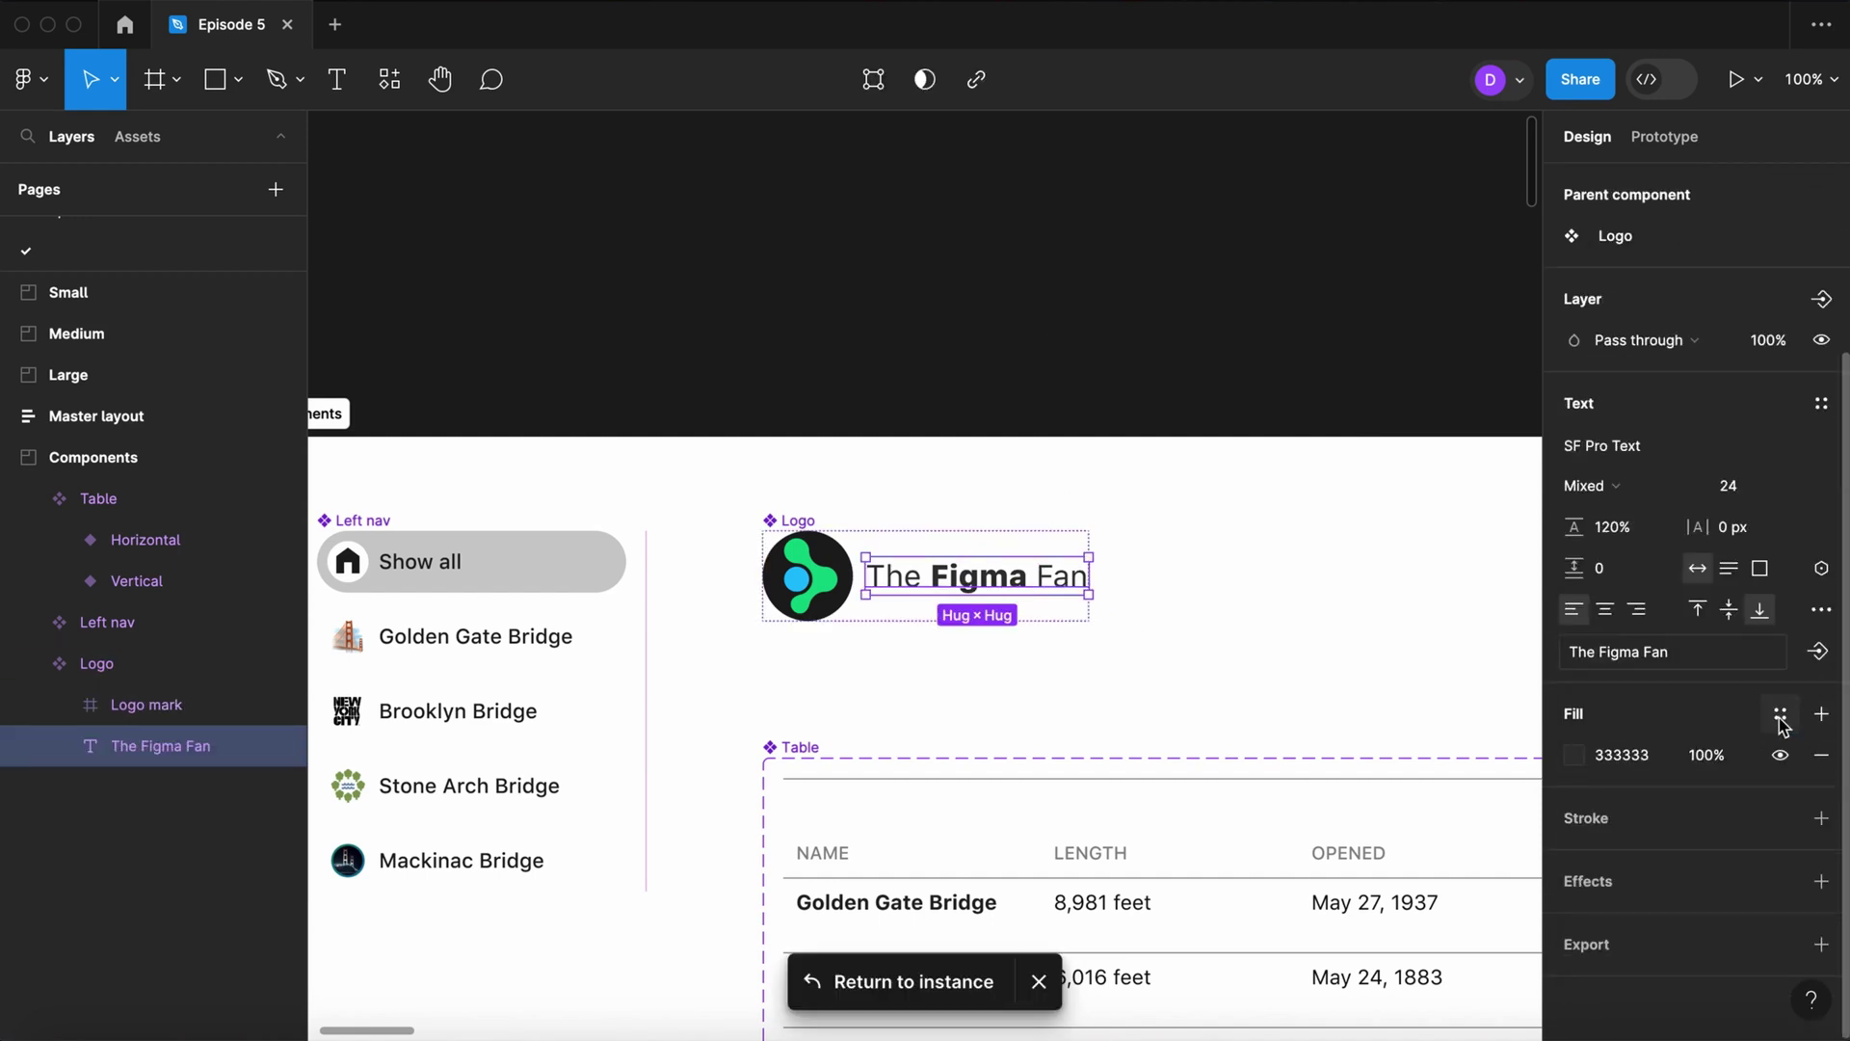
left_click(1780, 714)
left_click(1359, 744)
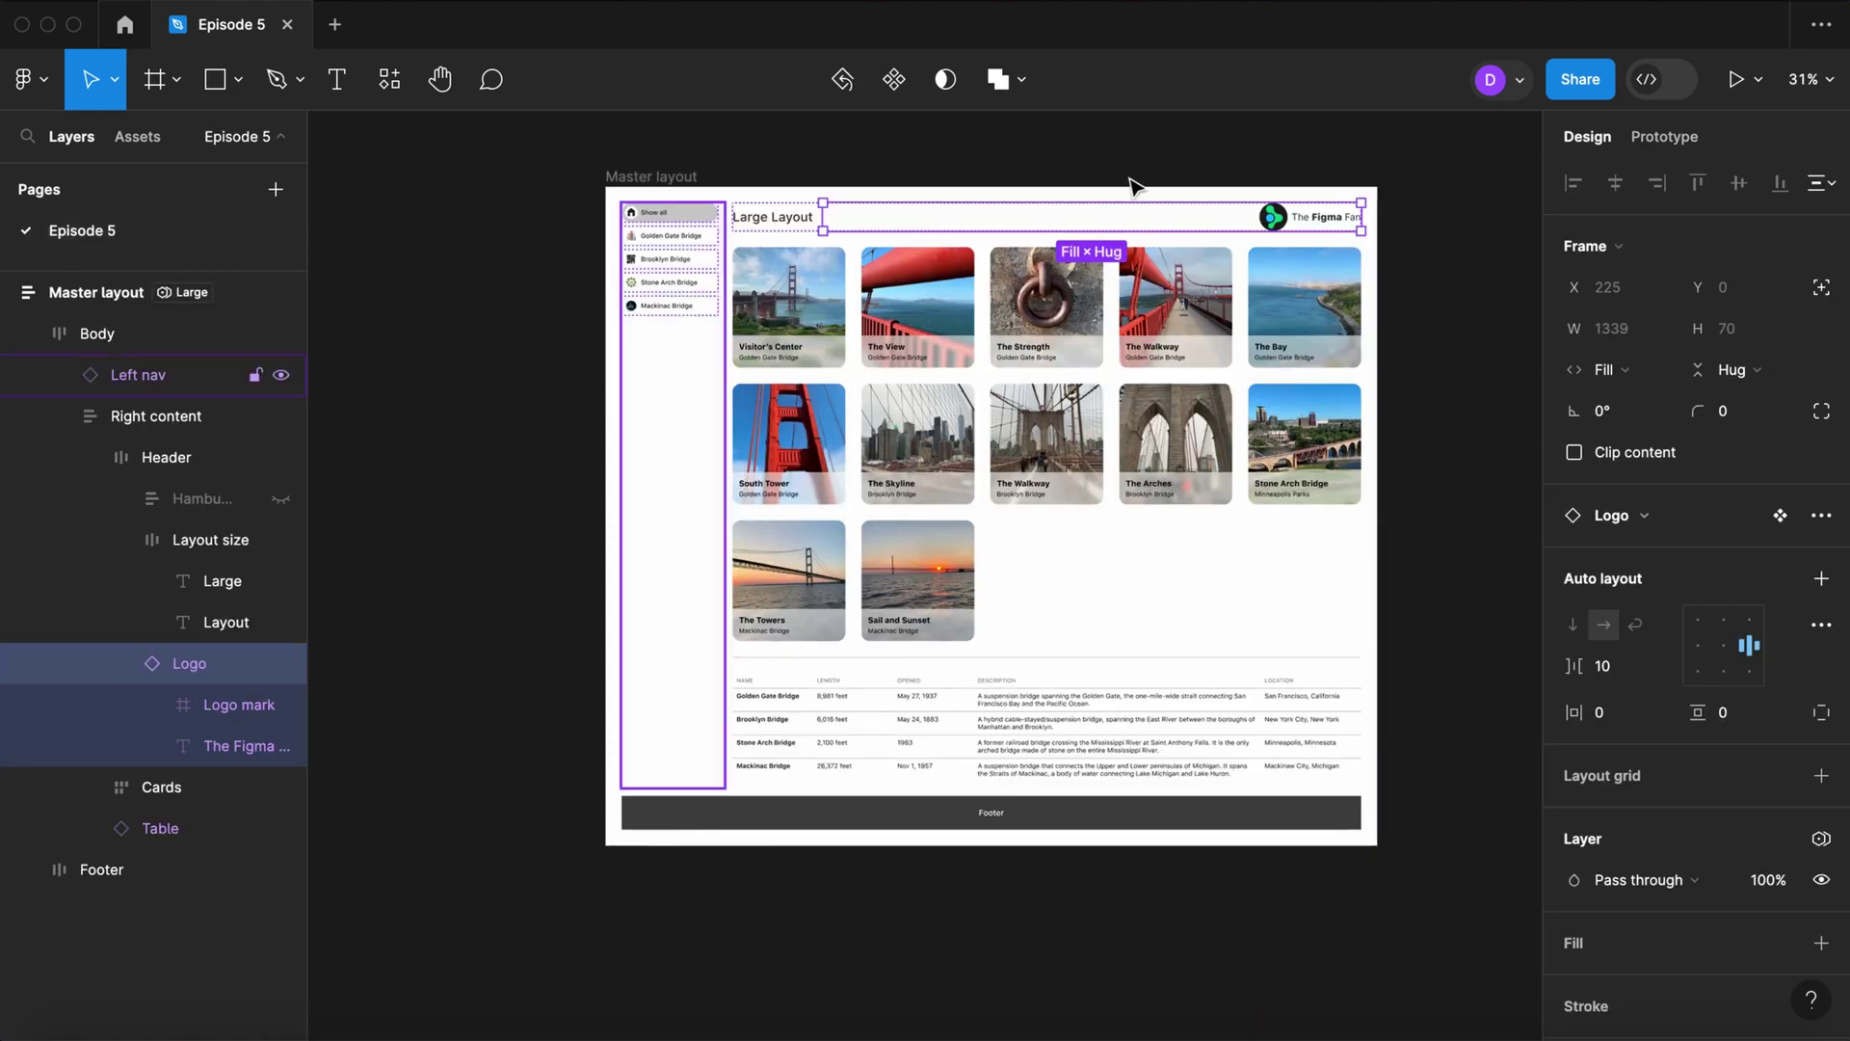
left_click(1479, 301)
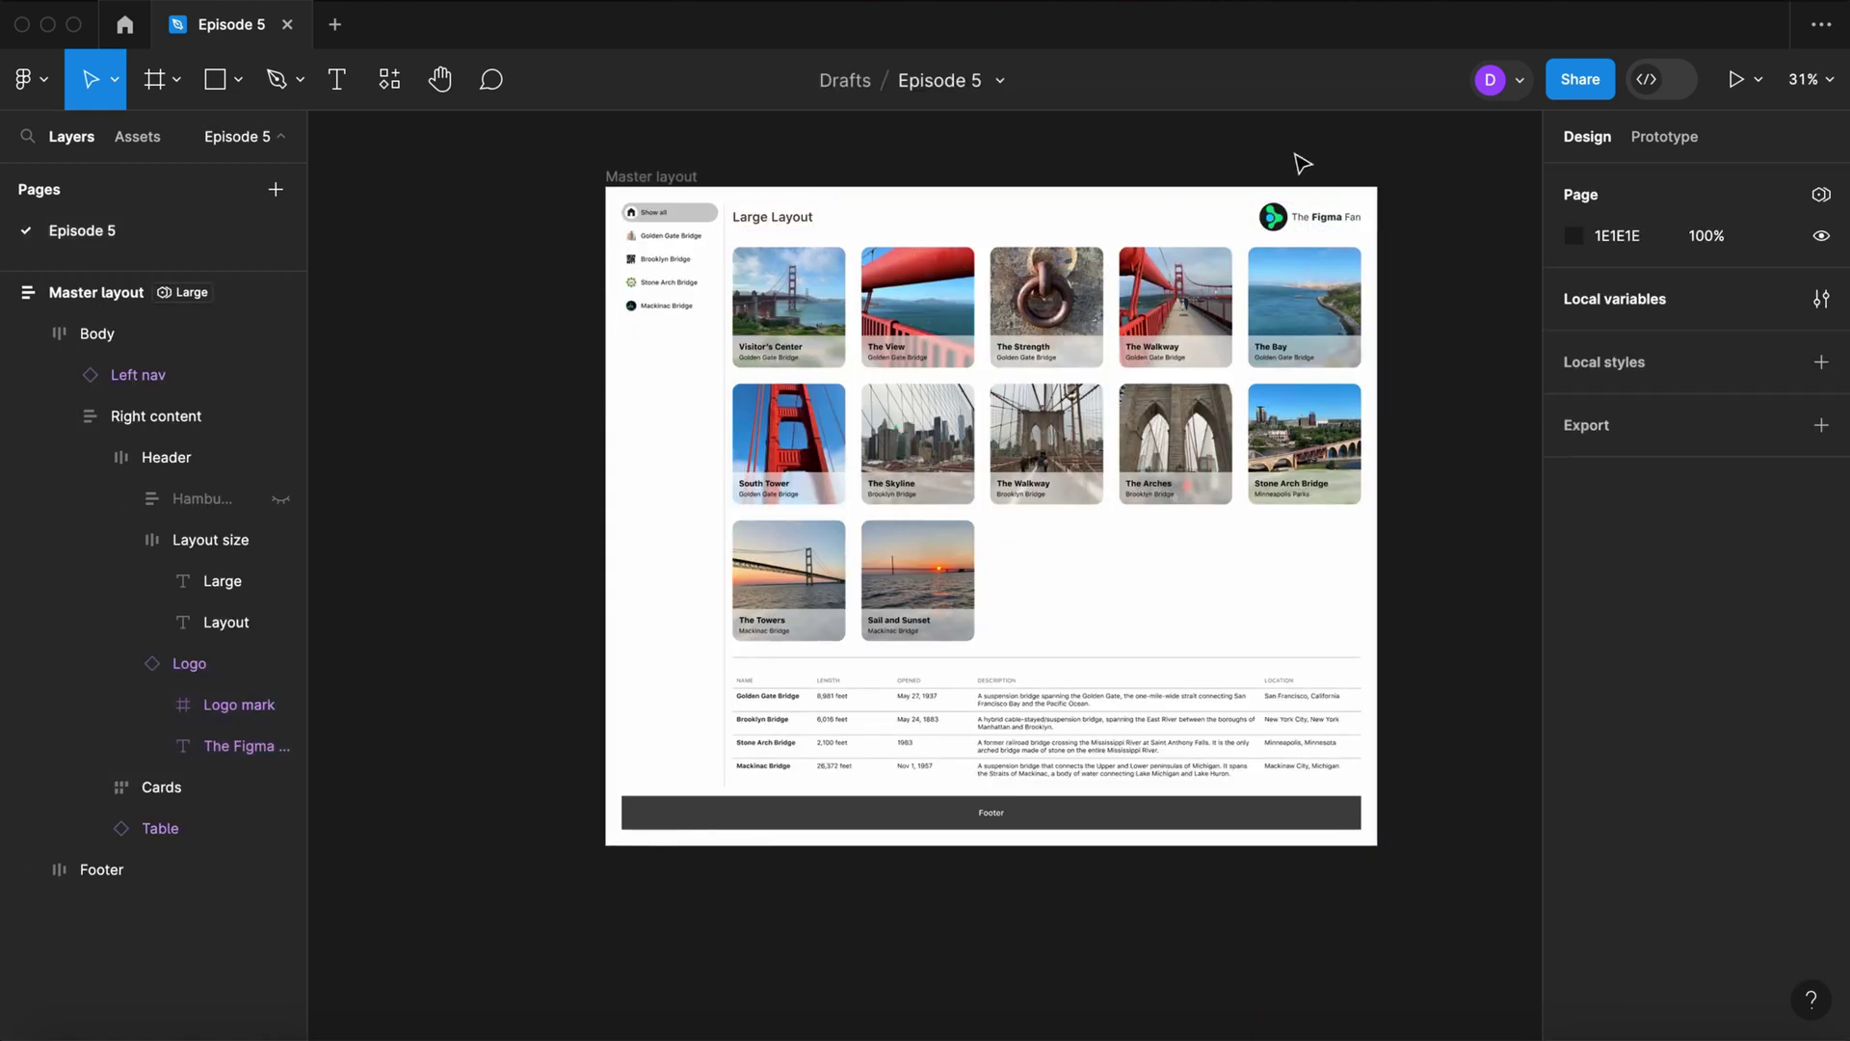
Step: Switch the Breakpoints mode of the Master layout frame to Medium
left_click(651, 176)
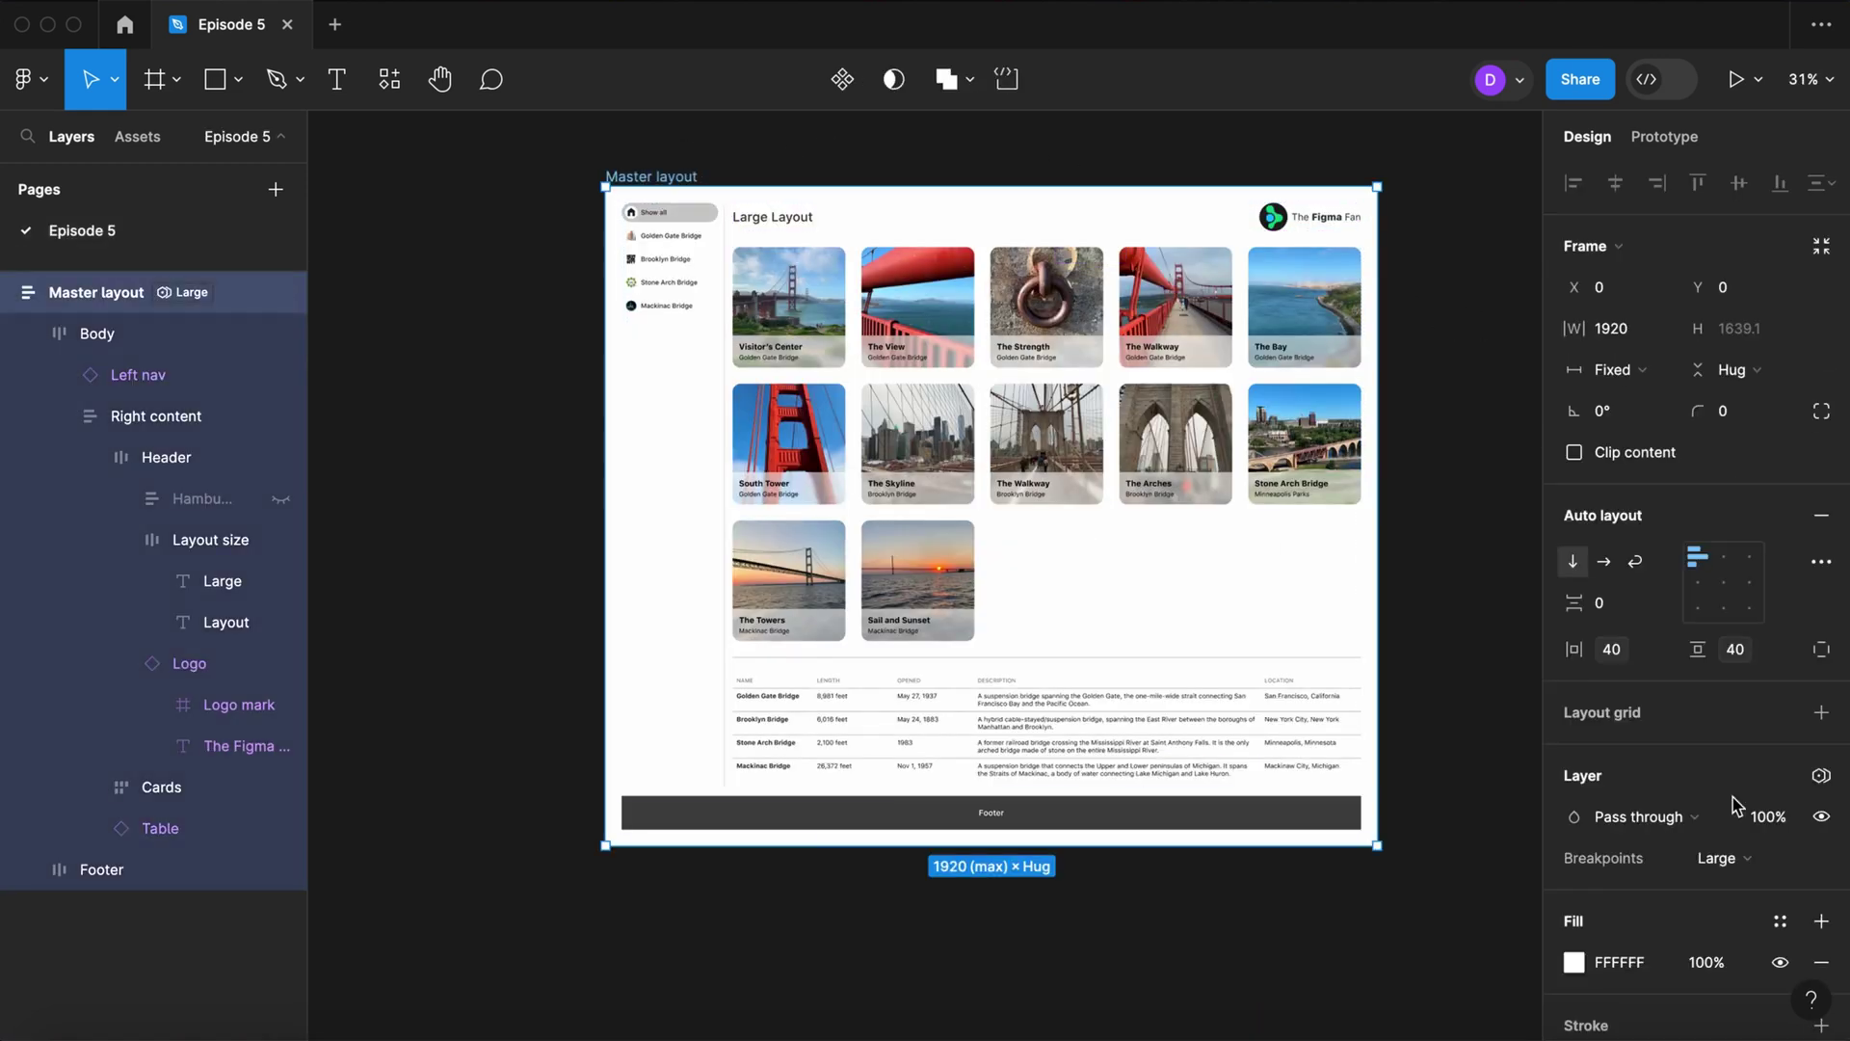
left_click(1760, 860)
left_click(1753, 904)
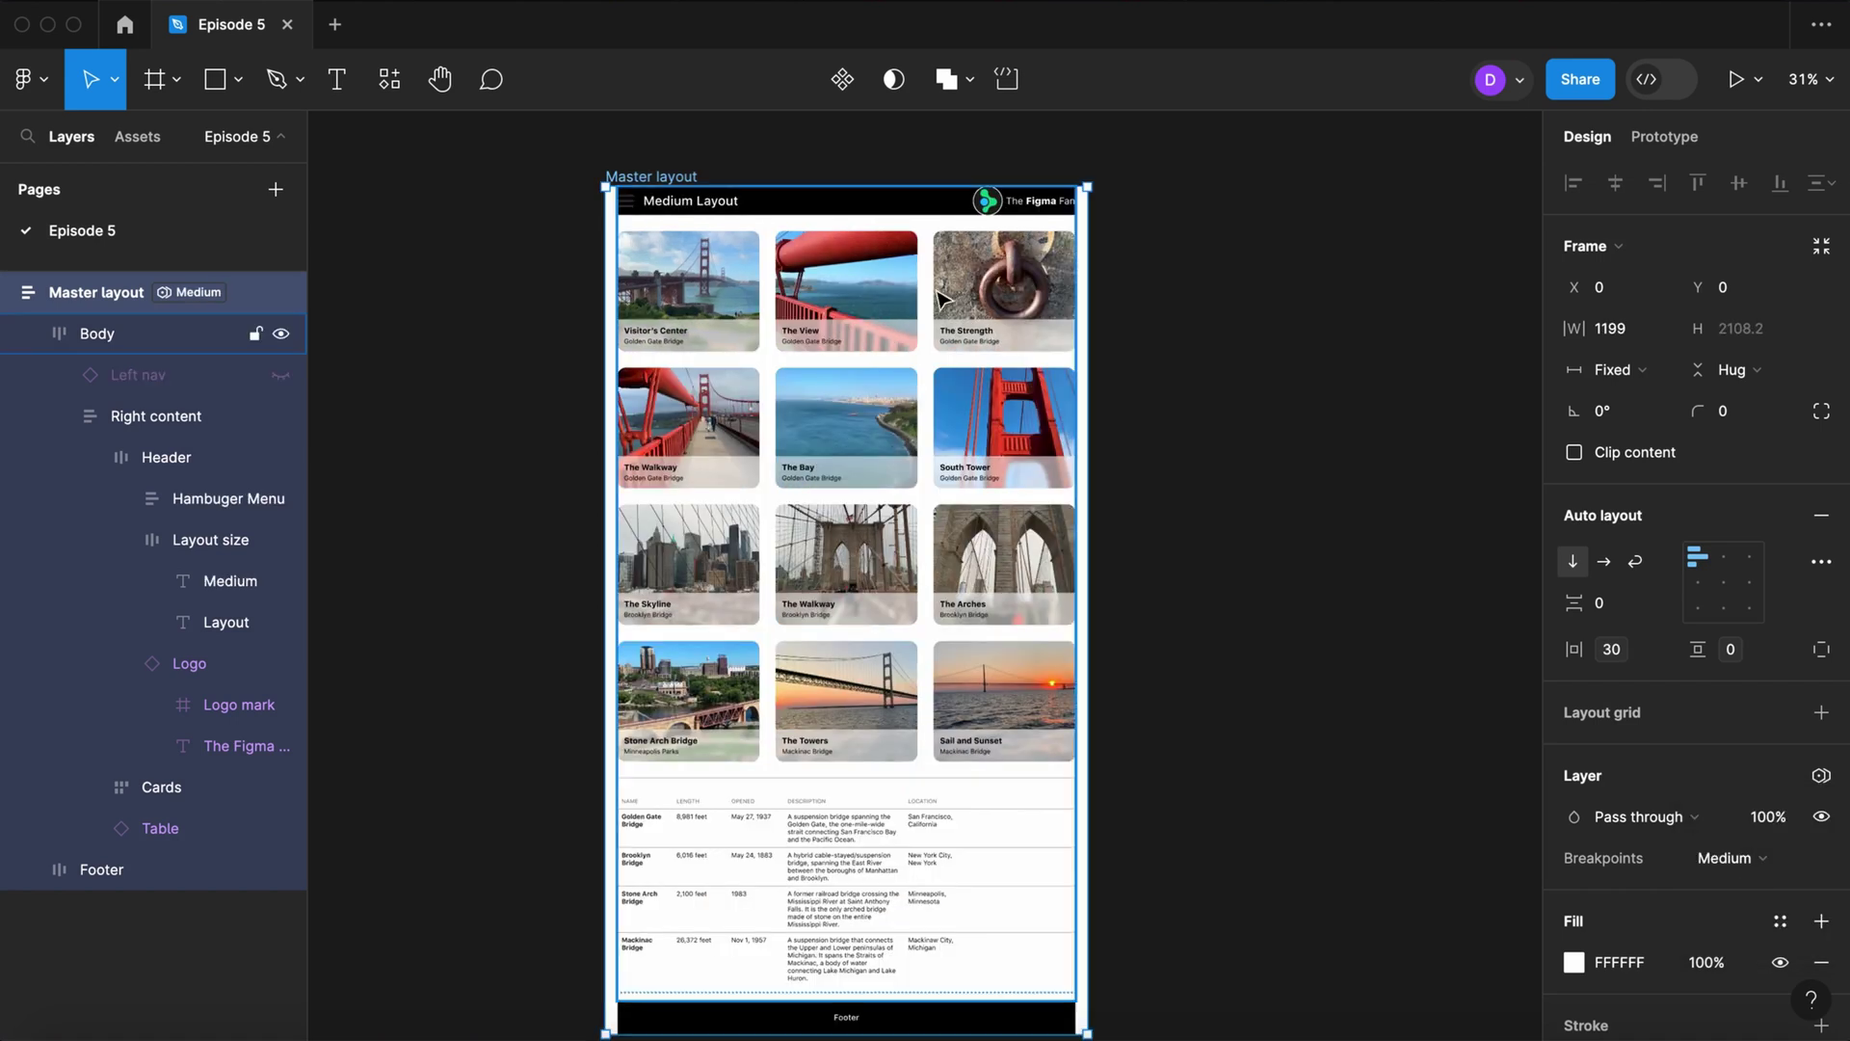
Step: Bind the 333333 selection color of the hamburger menu in the header to header-element-color
double_click(628, 202)
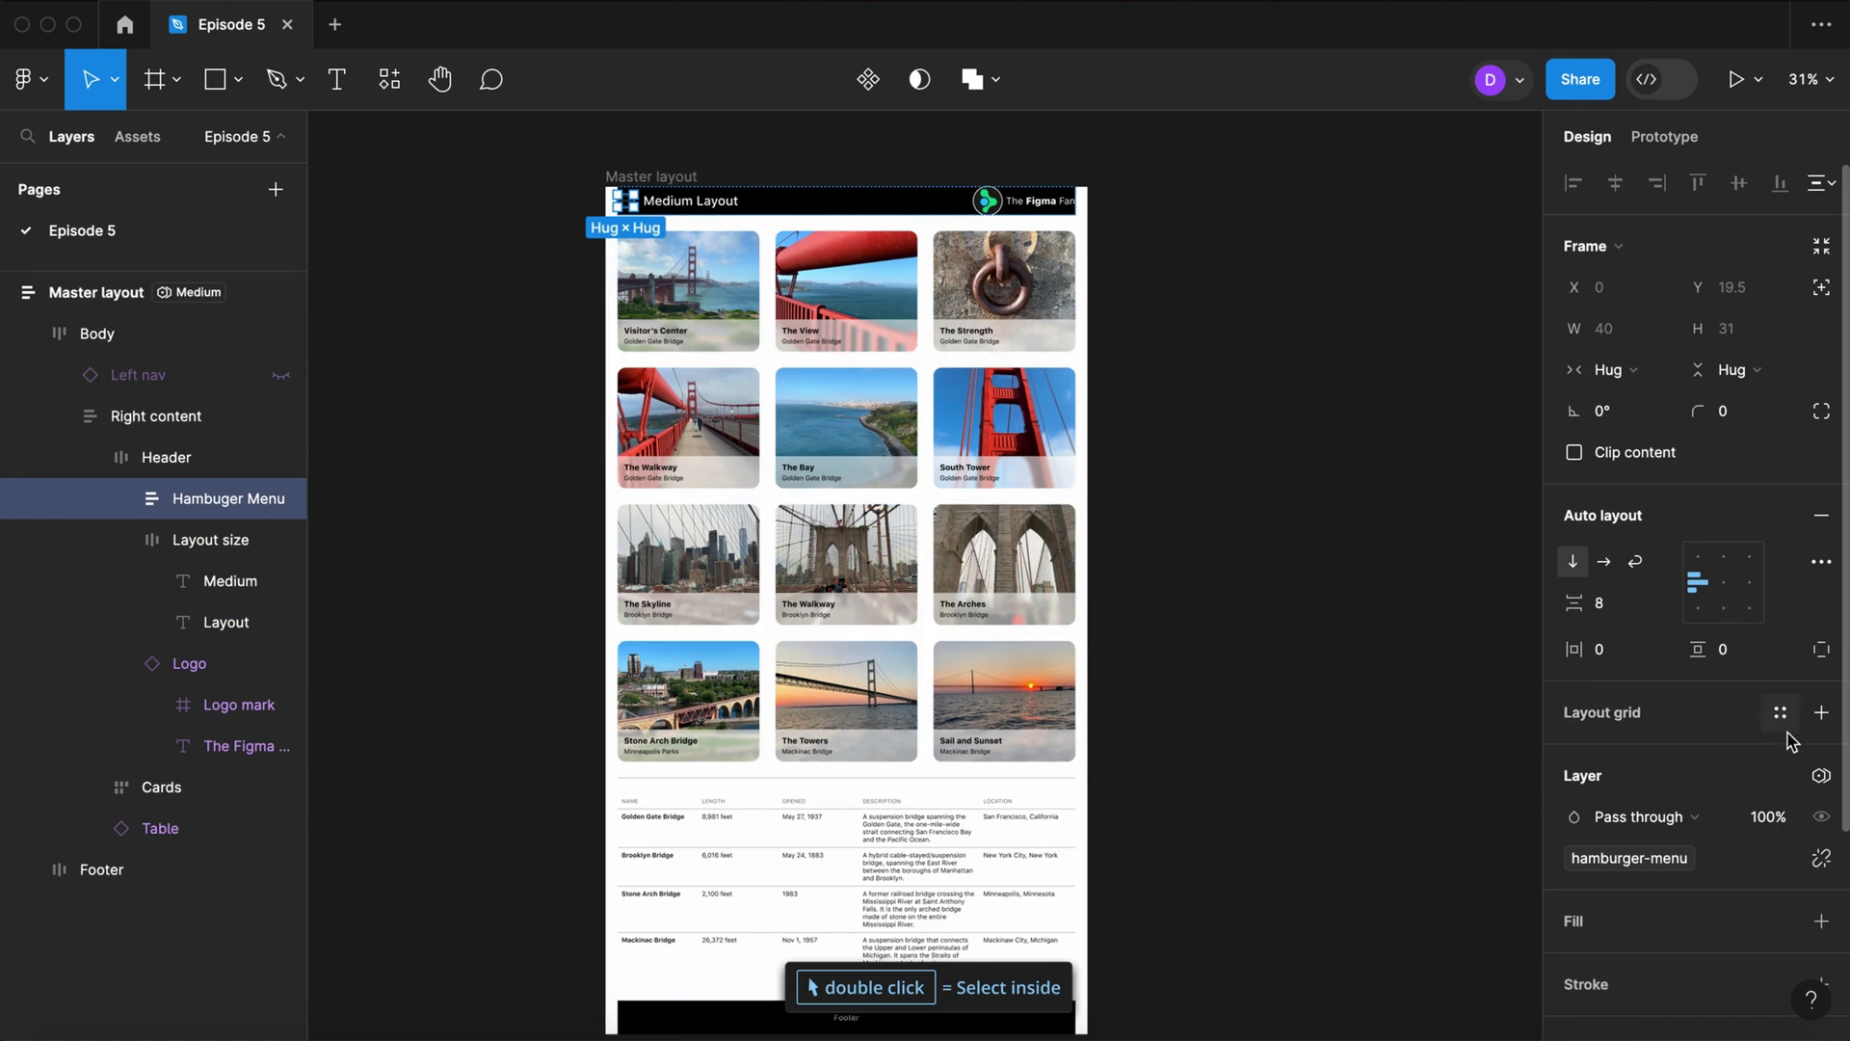
scroll(1784, 733, "down", 3)
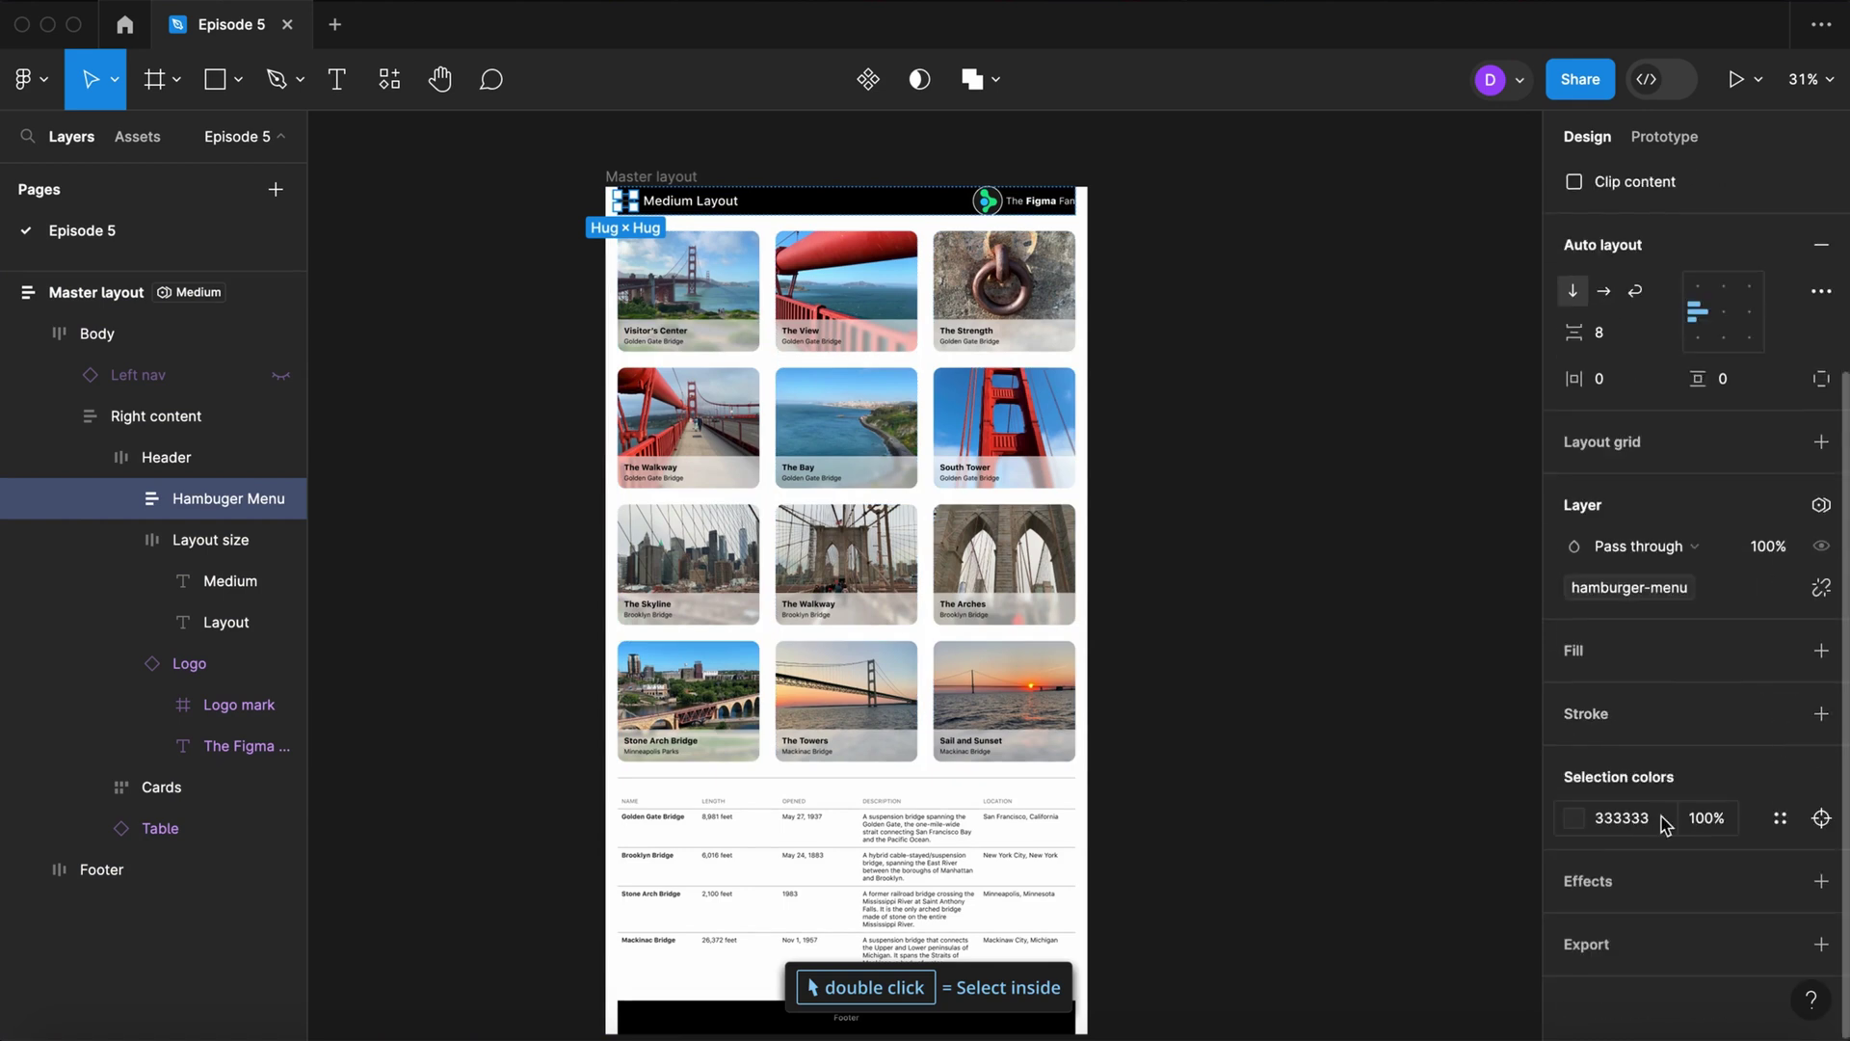
left_click(1781, 817)
left_click(1385, 750)
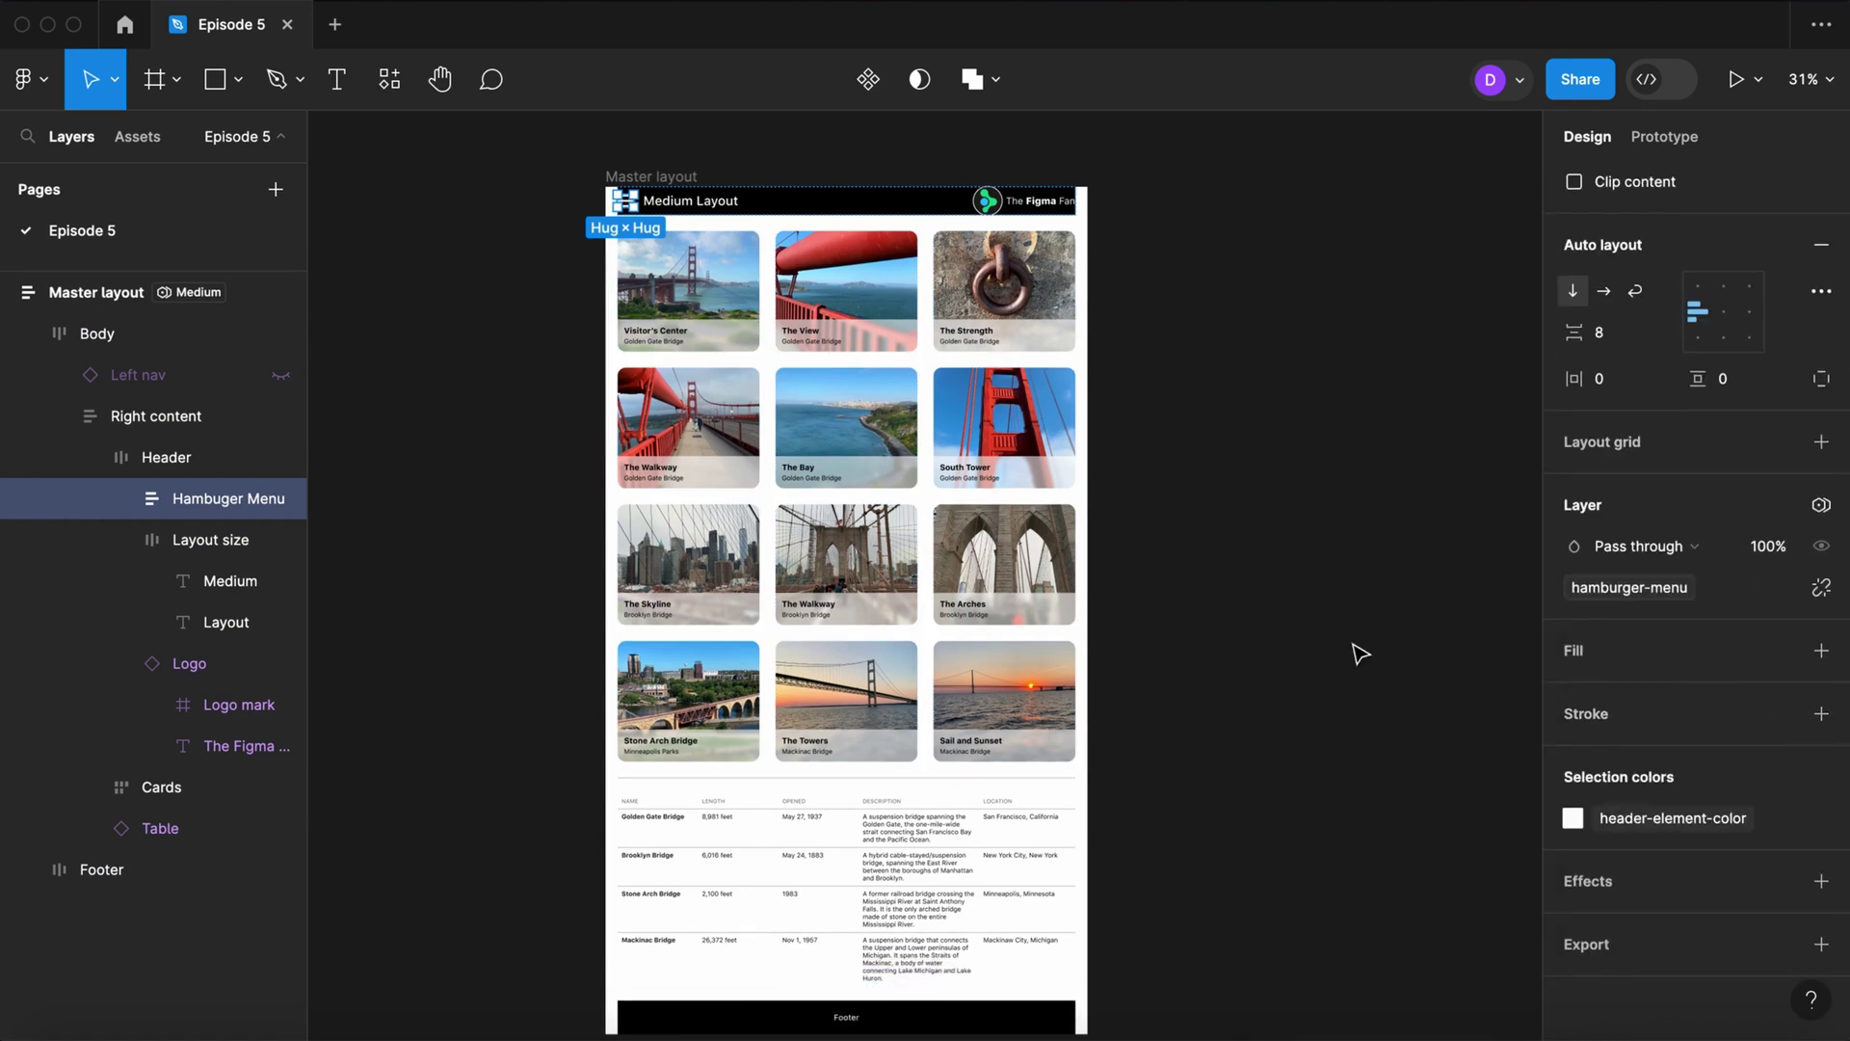
Step: Switch the Breakpoints mode of the Master layout frame to Small
left_click(1251, 438)
left_click(670, 176)
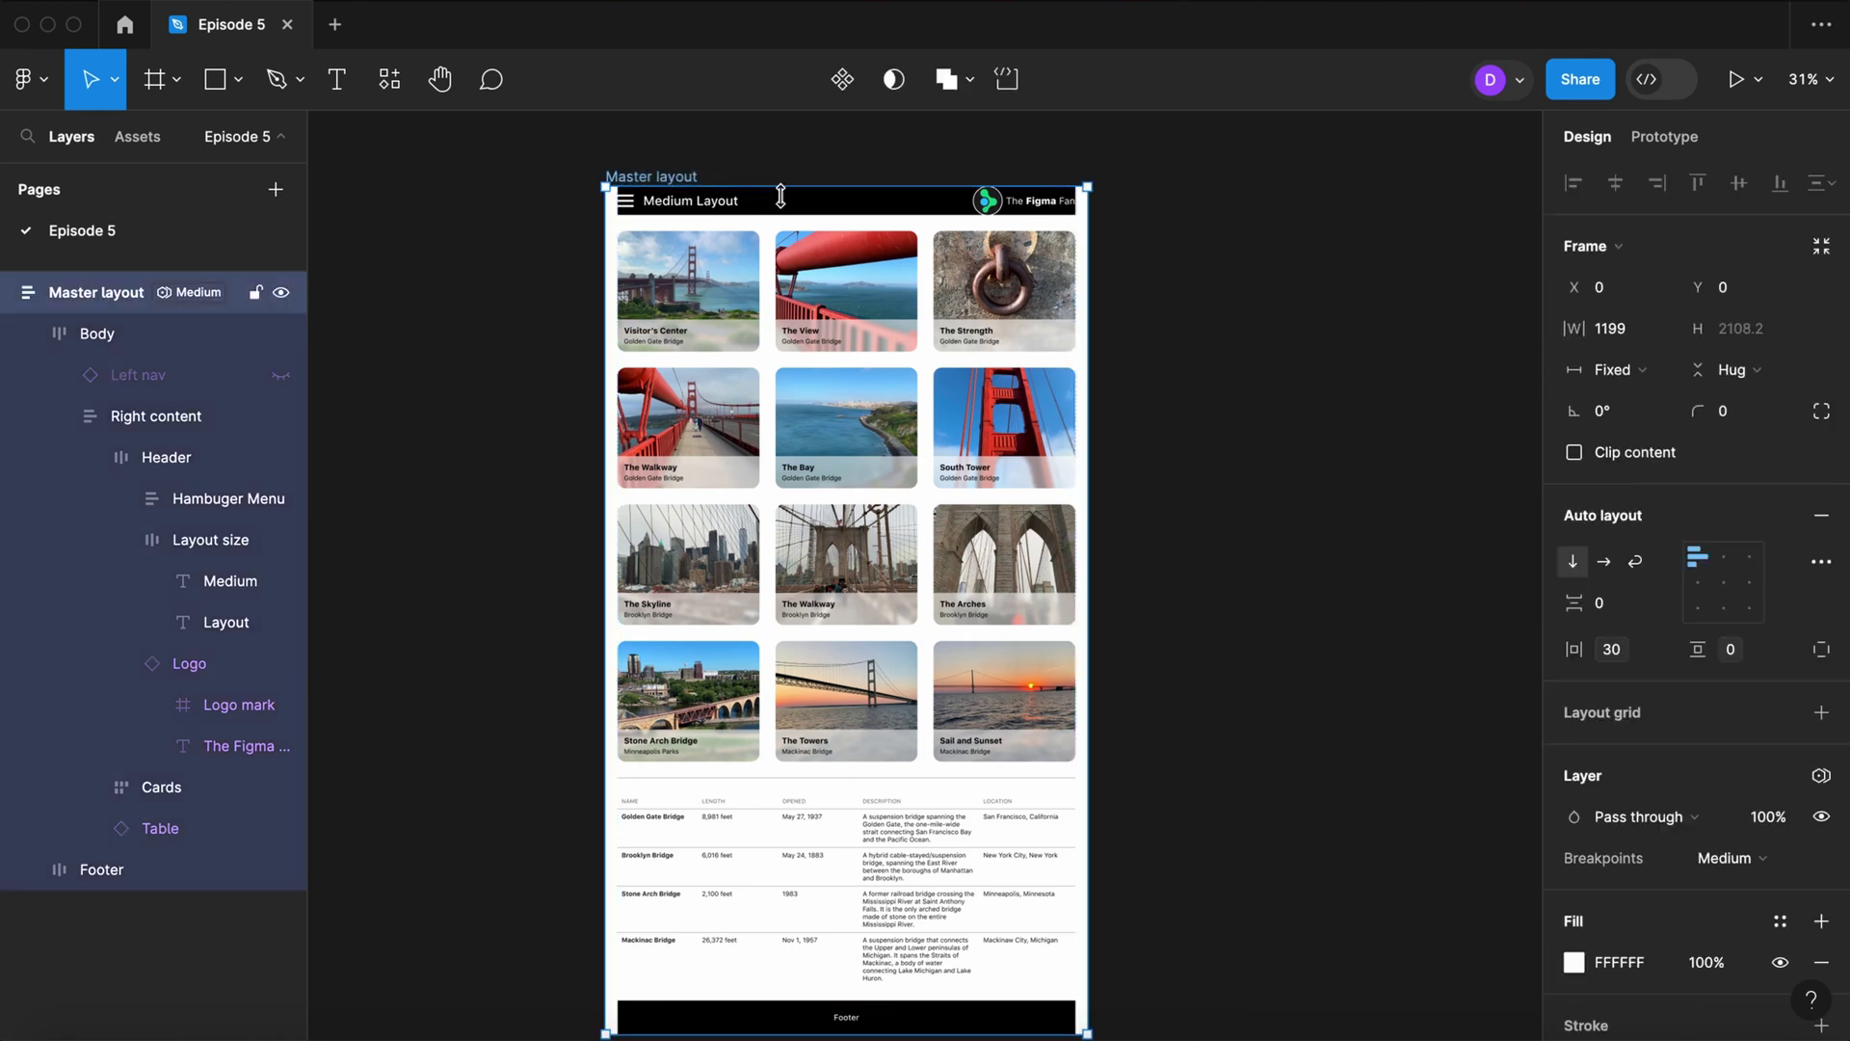
left_click(1735, 858)
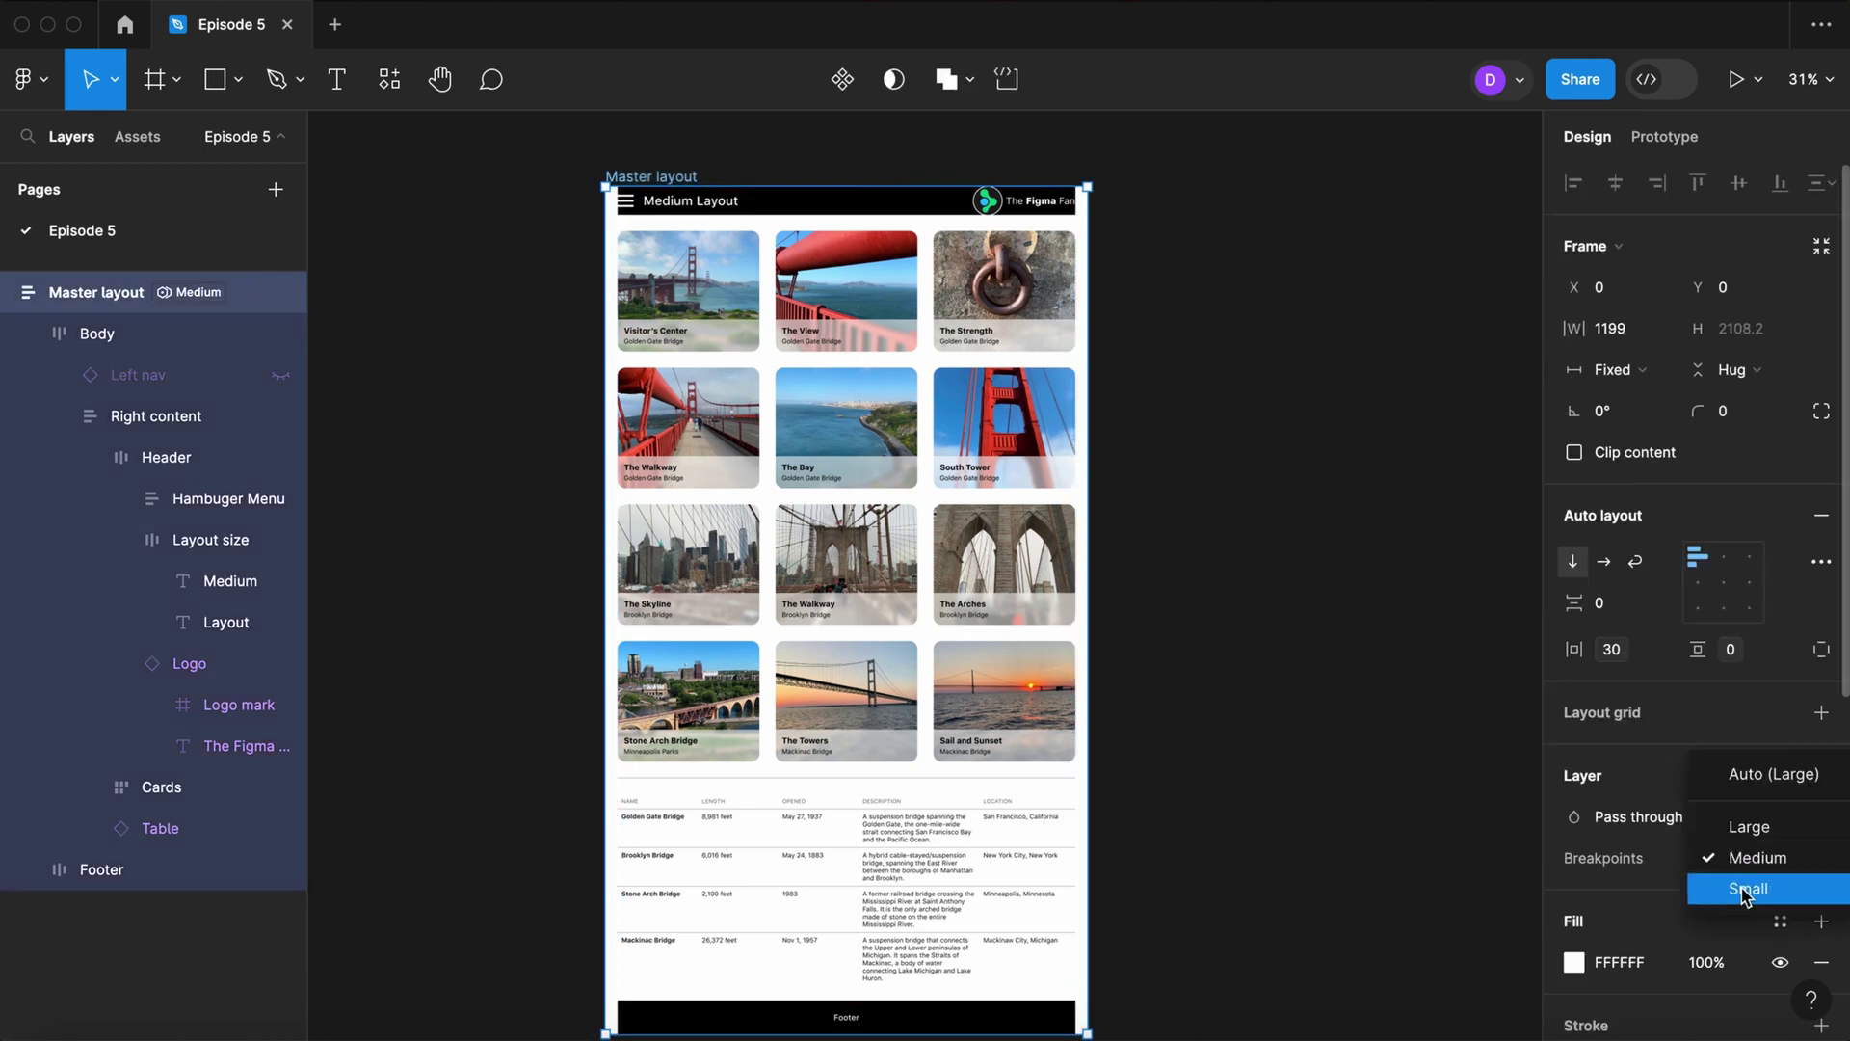
left_click(1746, 888)
Step: Switch the Breakpoints mode of the Master layout frame to Large and deselect the frame
left_click(1738, 868)
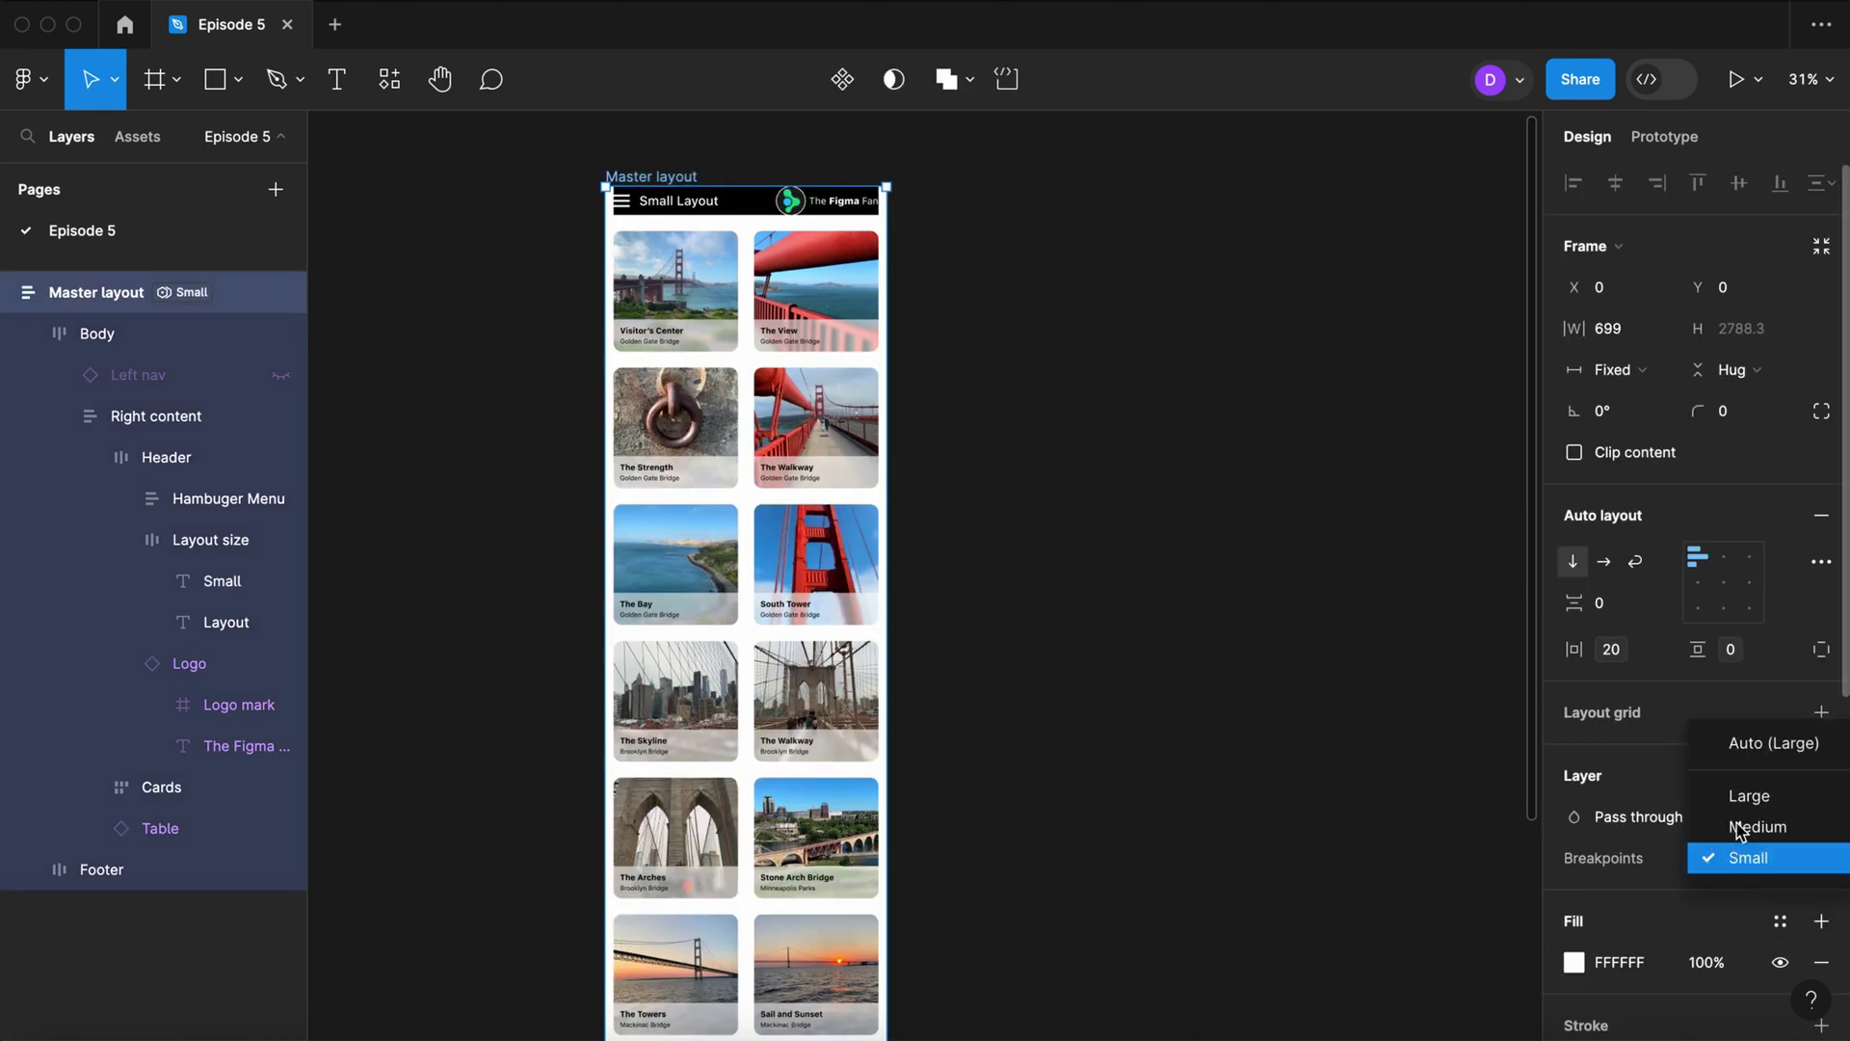
left_click(1749, 797)
left_click(1475, 421)
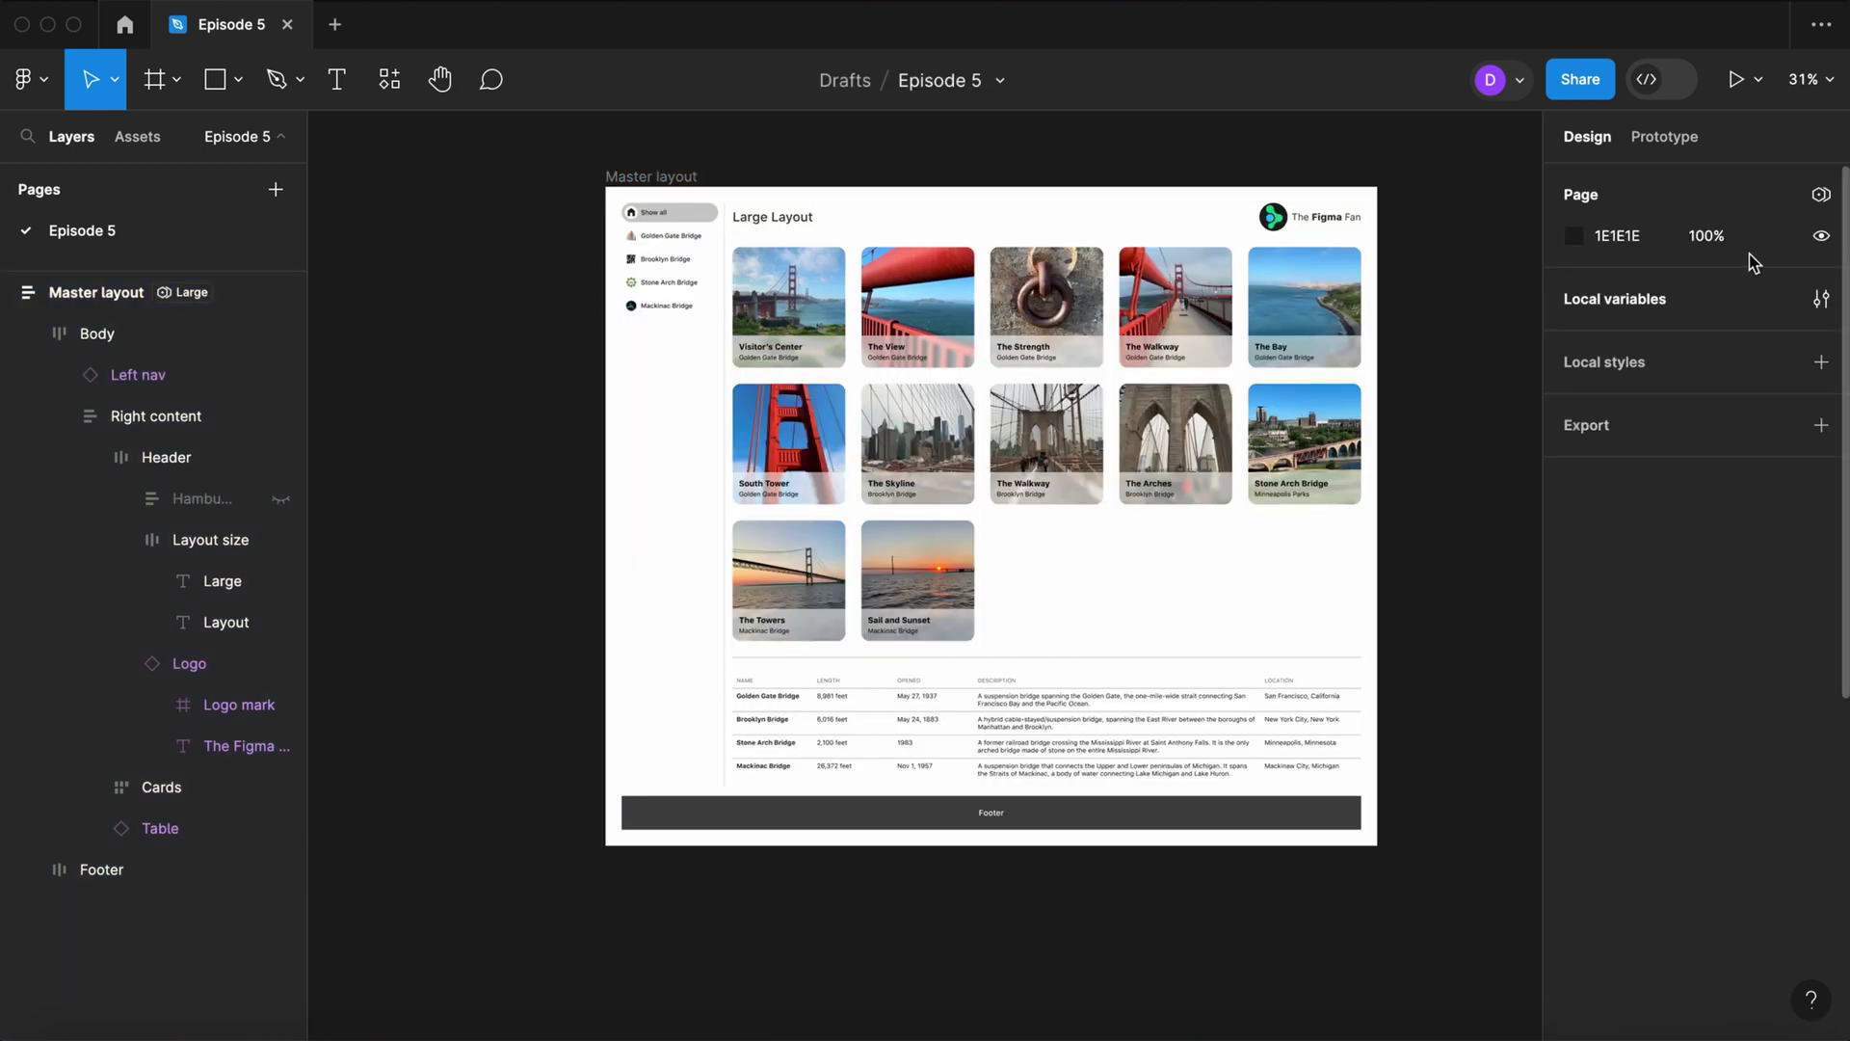
Step: Create a number variable header-lr-padding in the Breakpoints collection with 30 for Medium and 20 for Small
left_click(1820, 299)
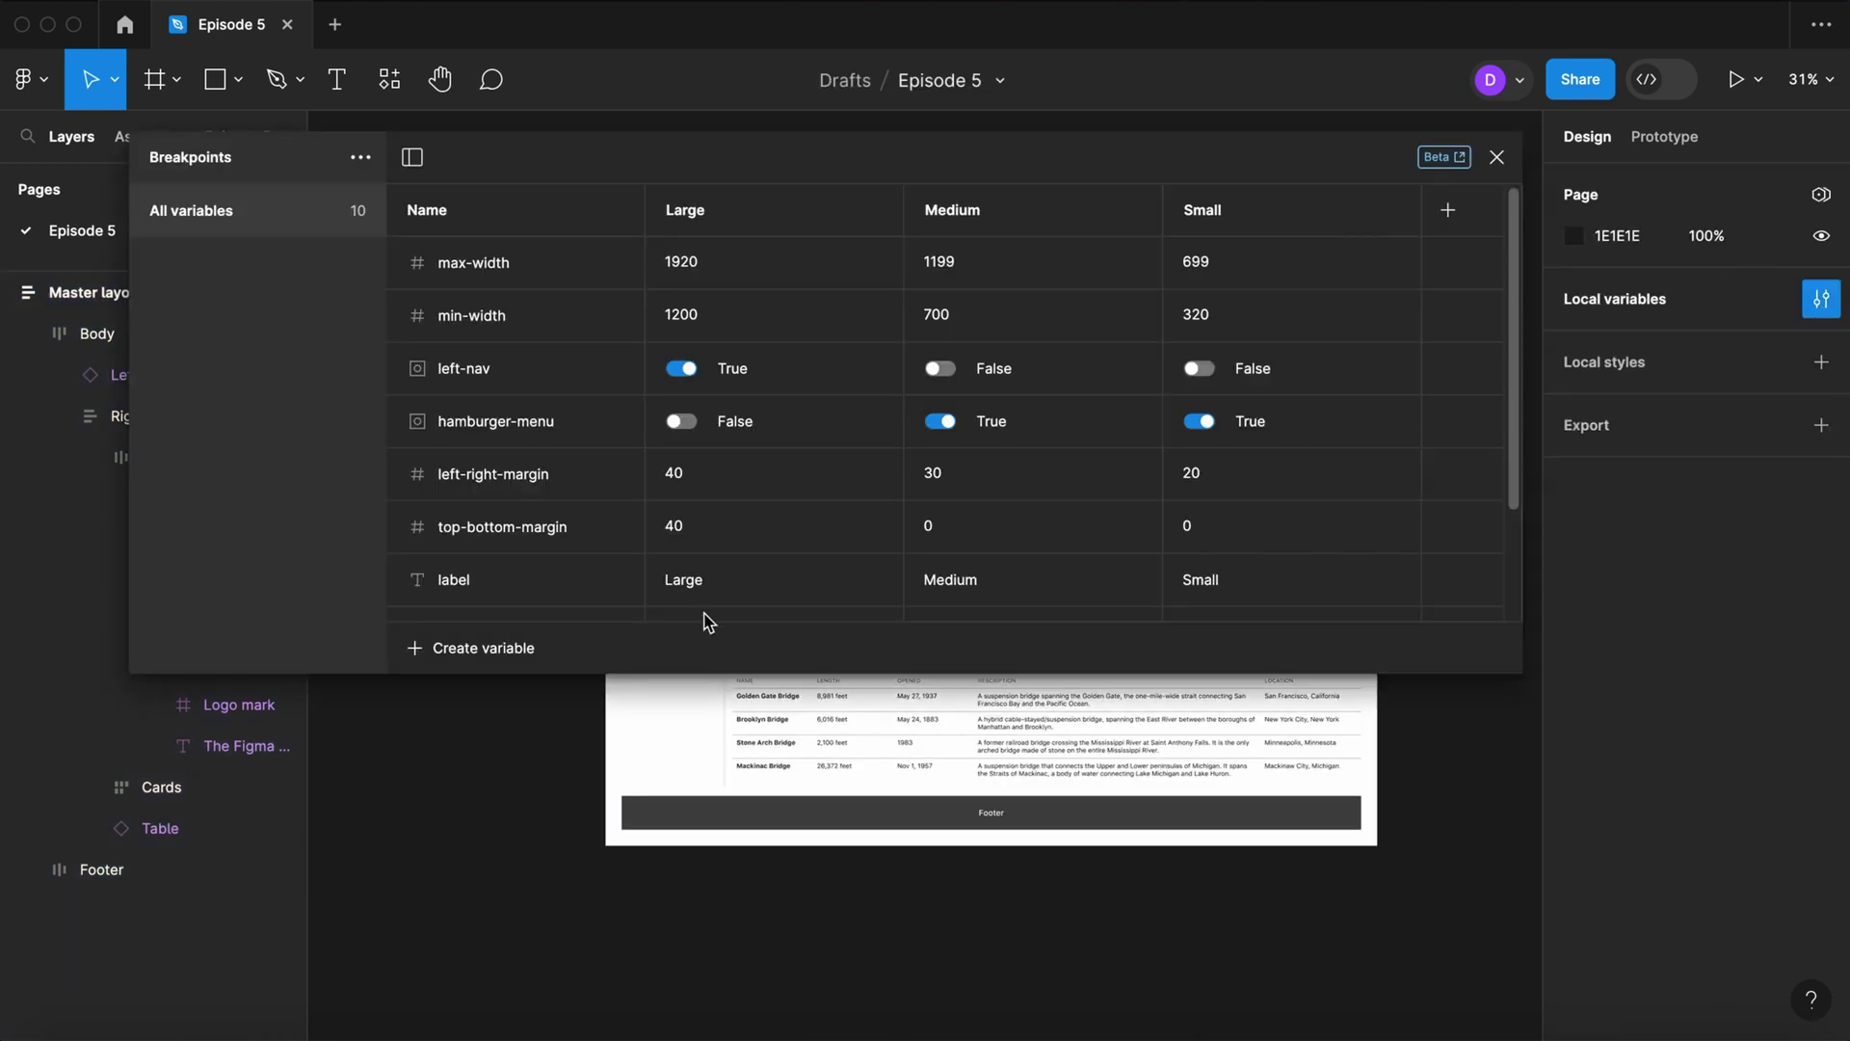
left_click(508, 655)
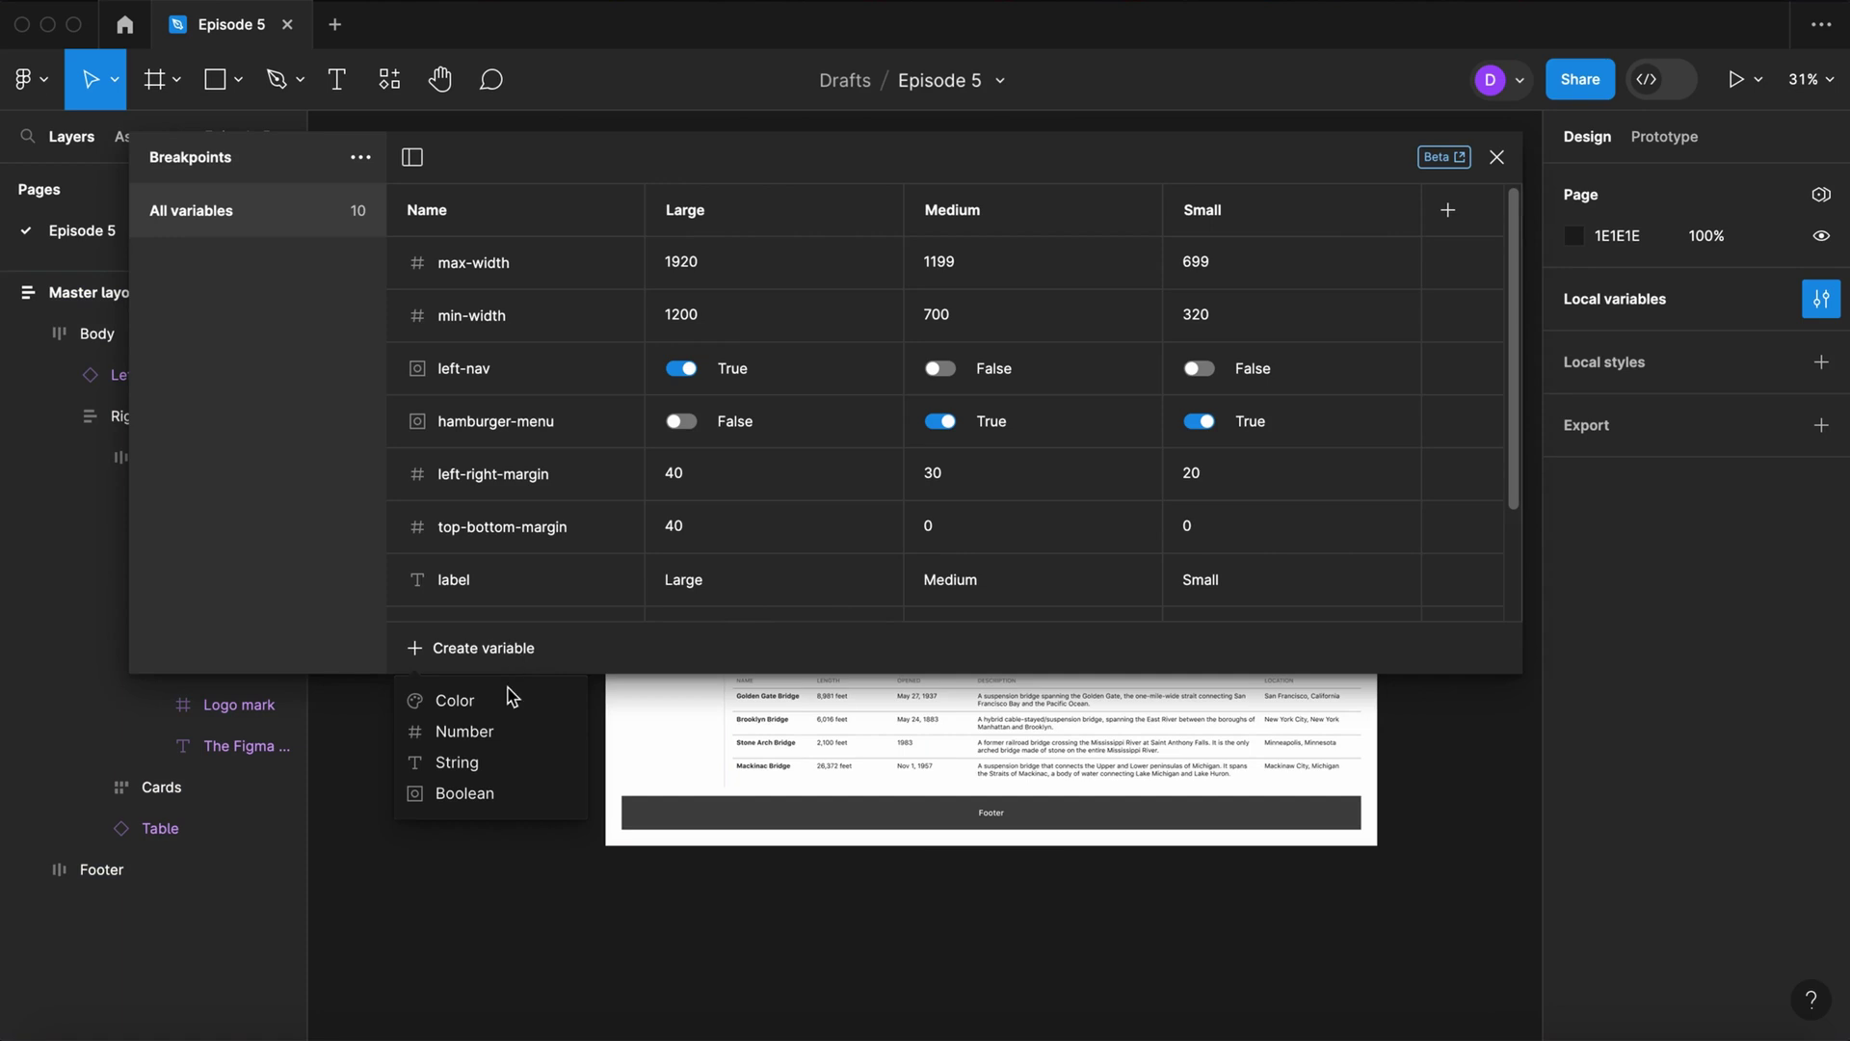
left_click(503, 734)
type("header-lr")
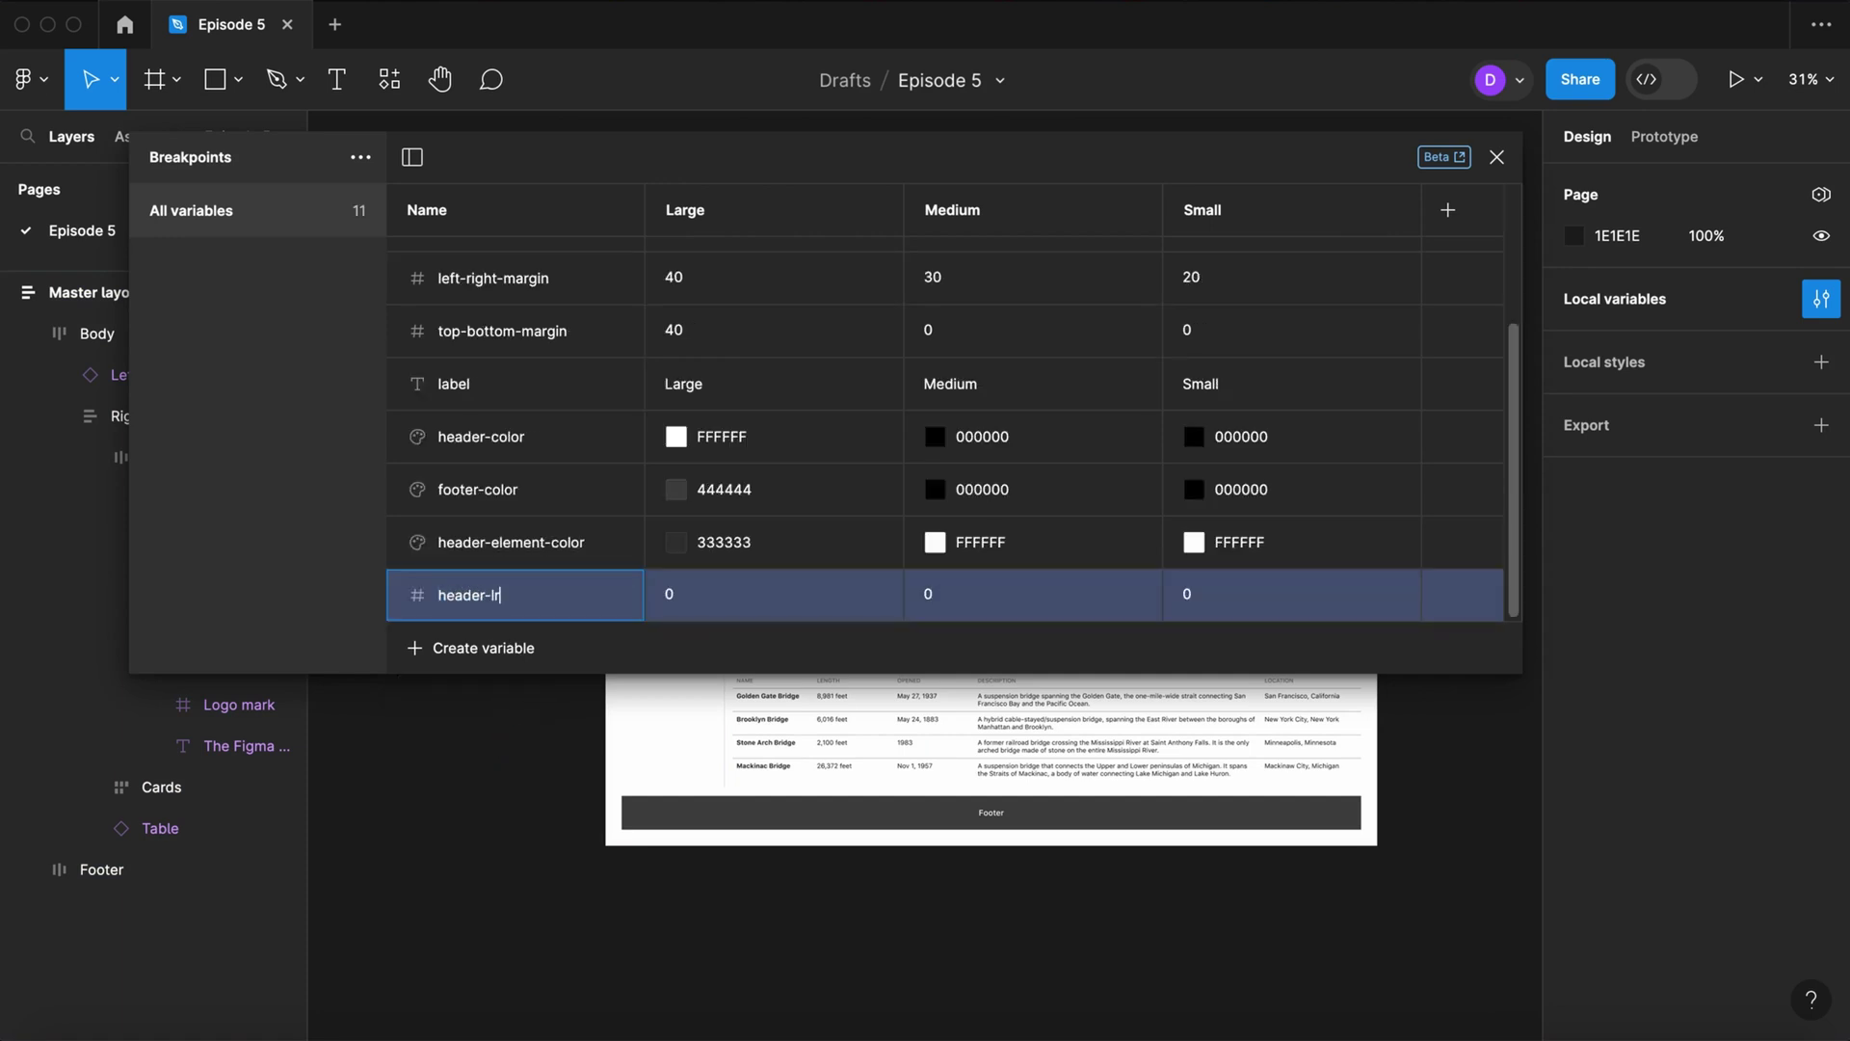
type("-padding")
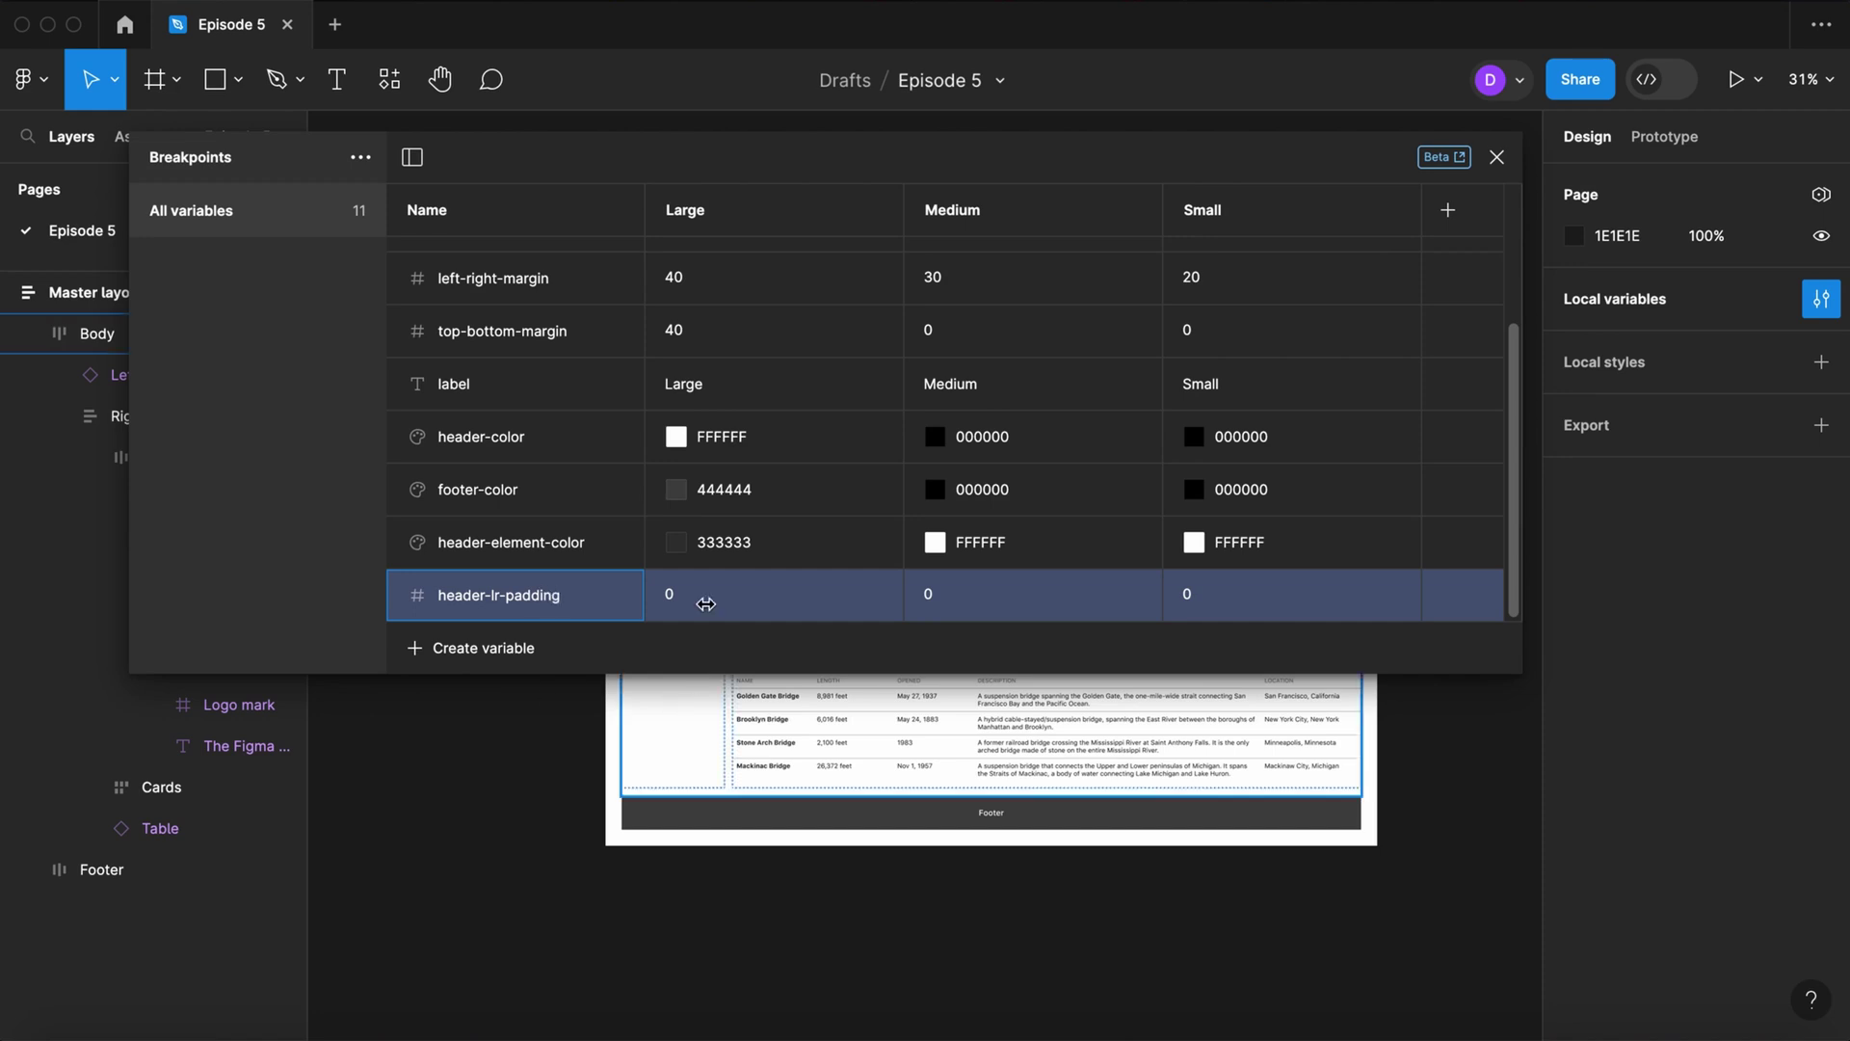
left_click(703, 599)
left_click(949, 600)
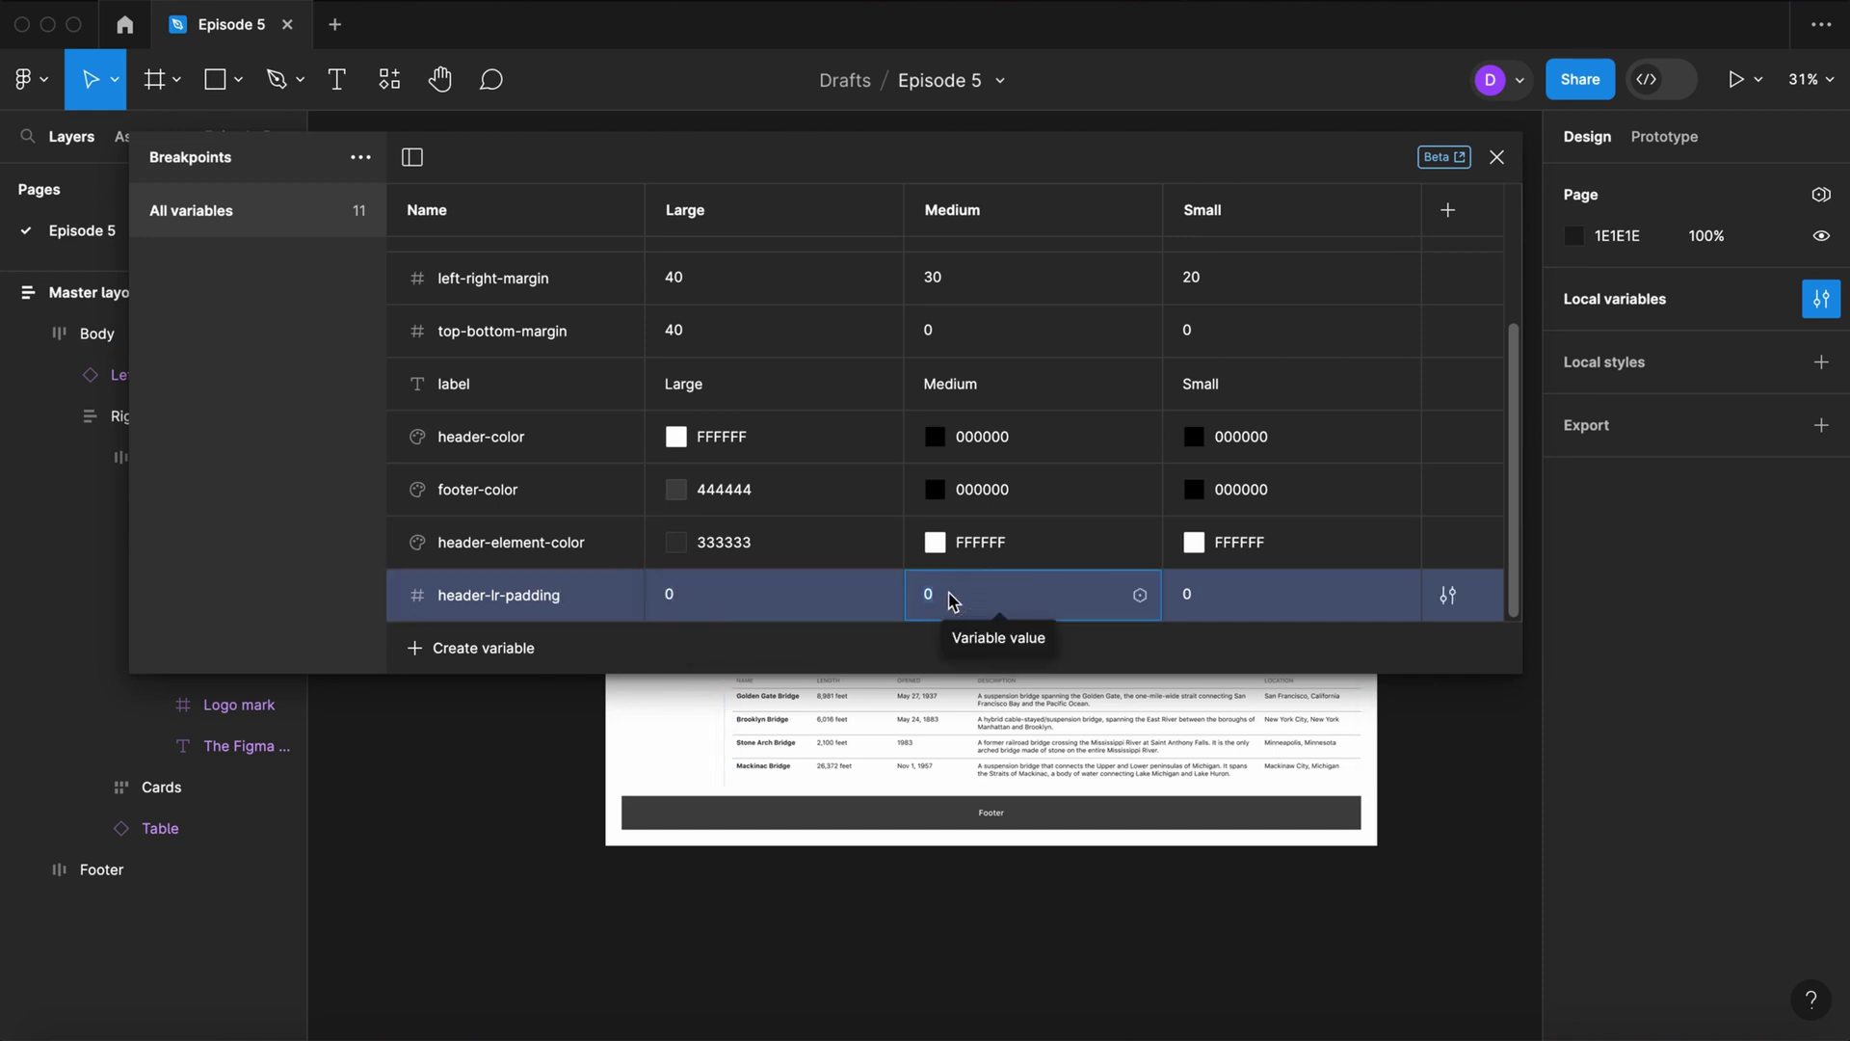
type("30")
key("Tab")
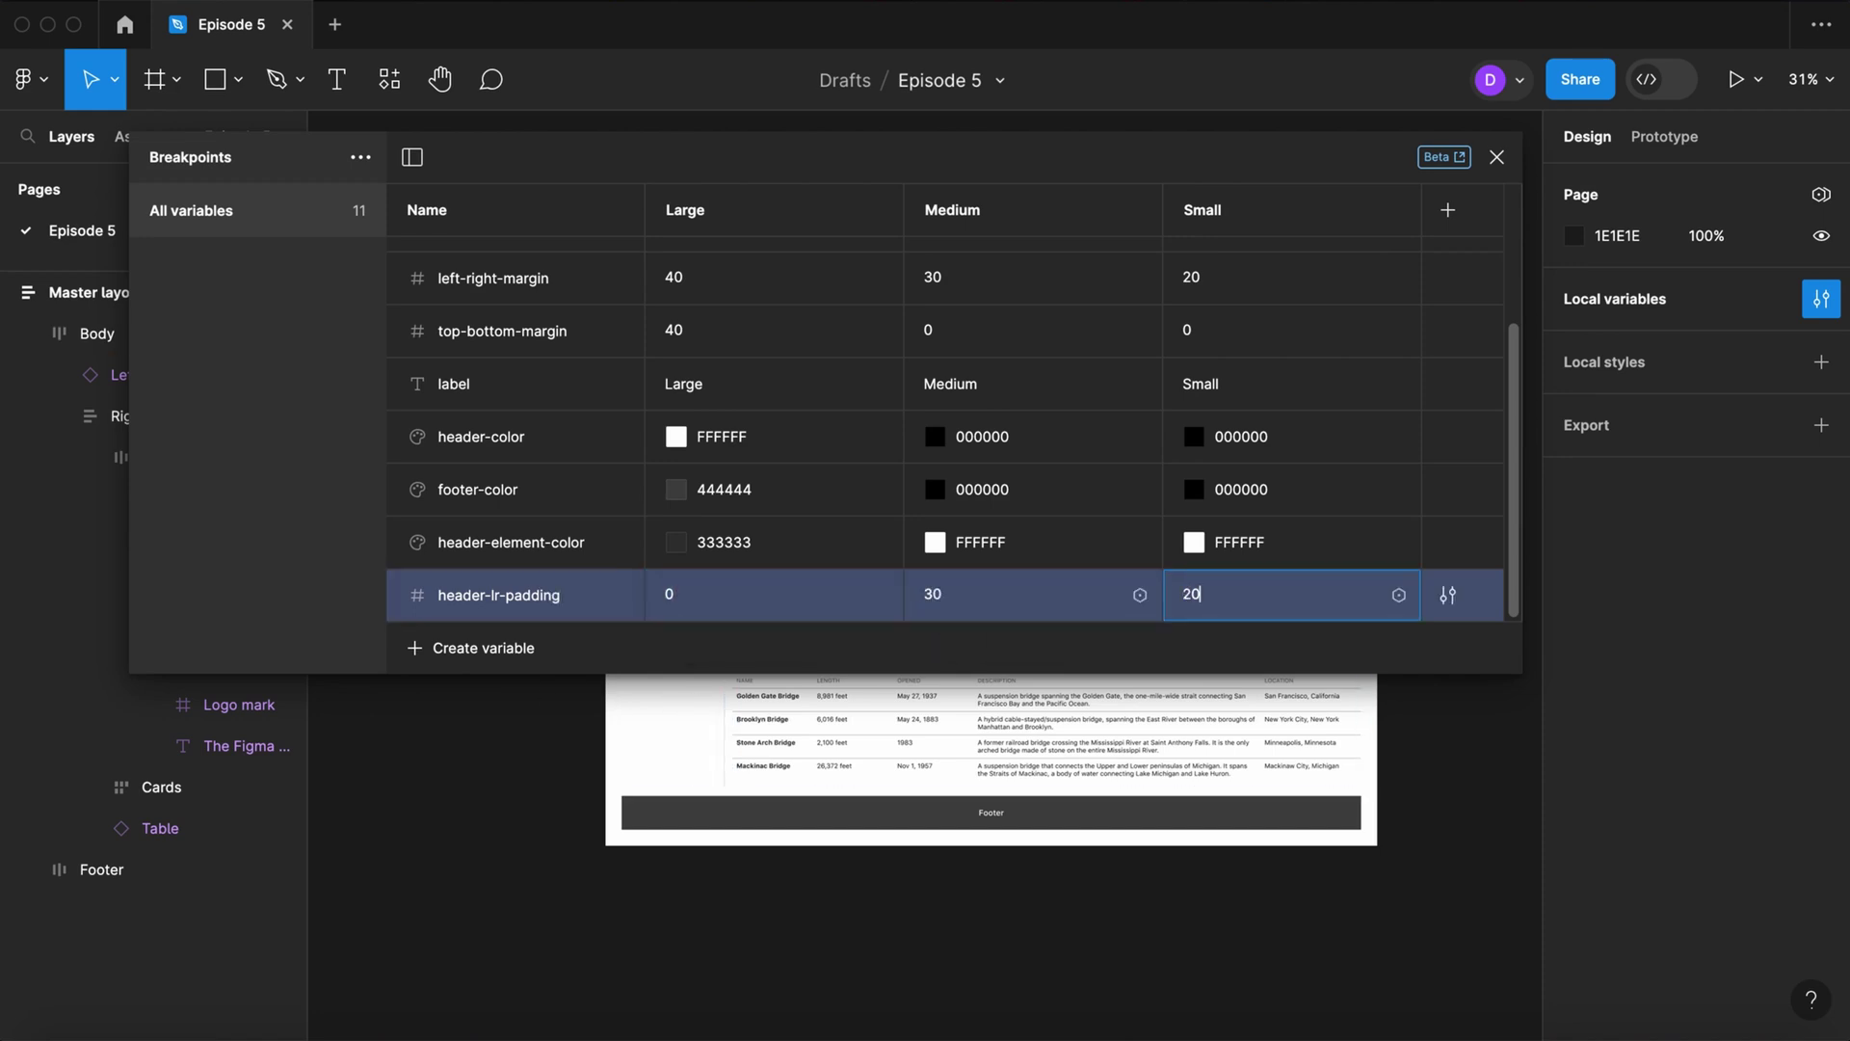
type("20")
key("Return")
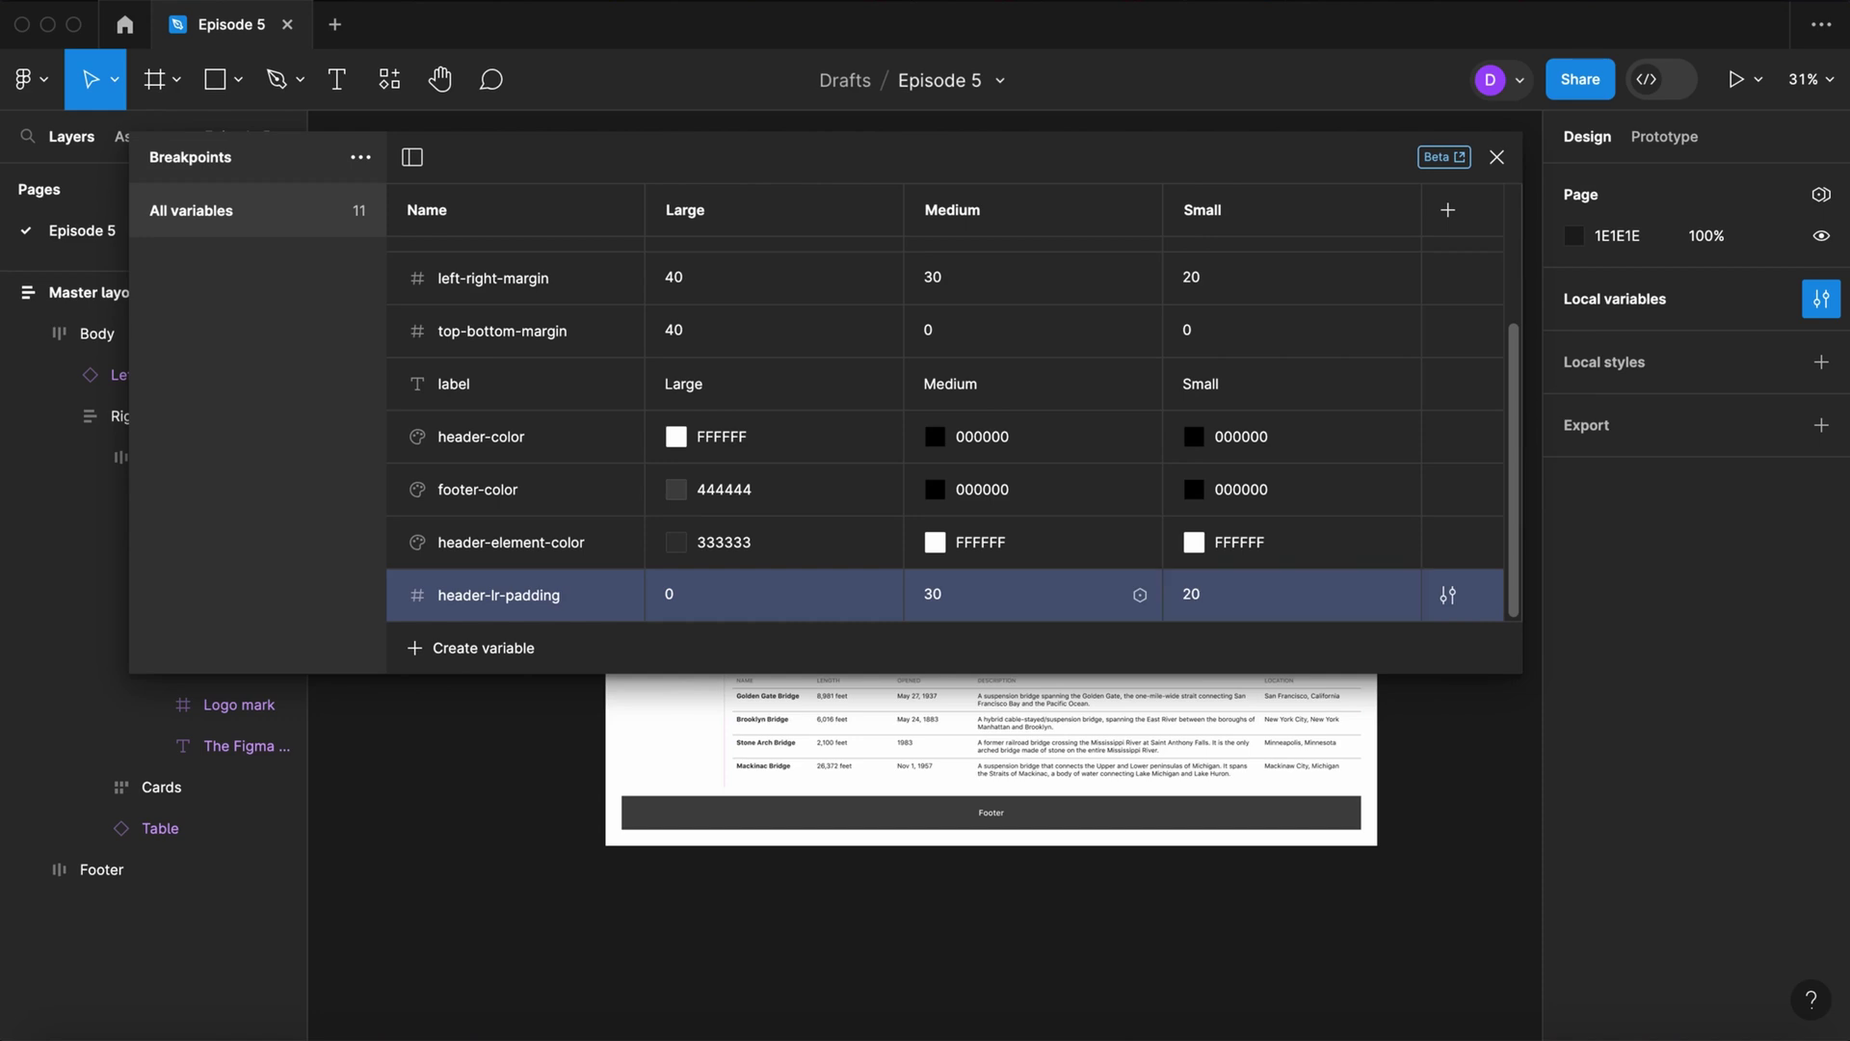
Step: Create a number variable header-tb-padding with 10 for both Medium and Small
left_click(498, 648)
left_click(488, 732)
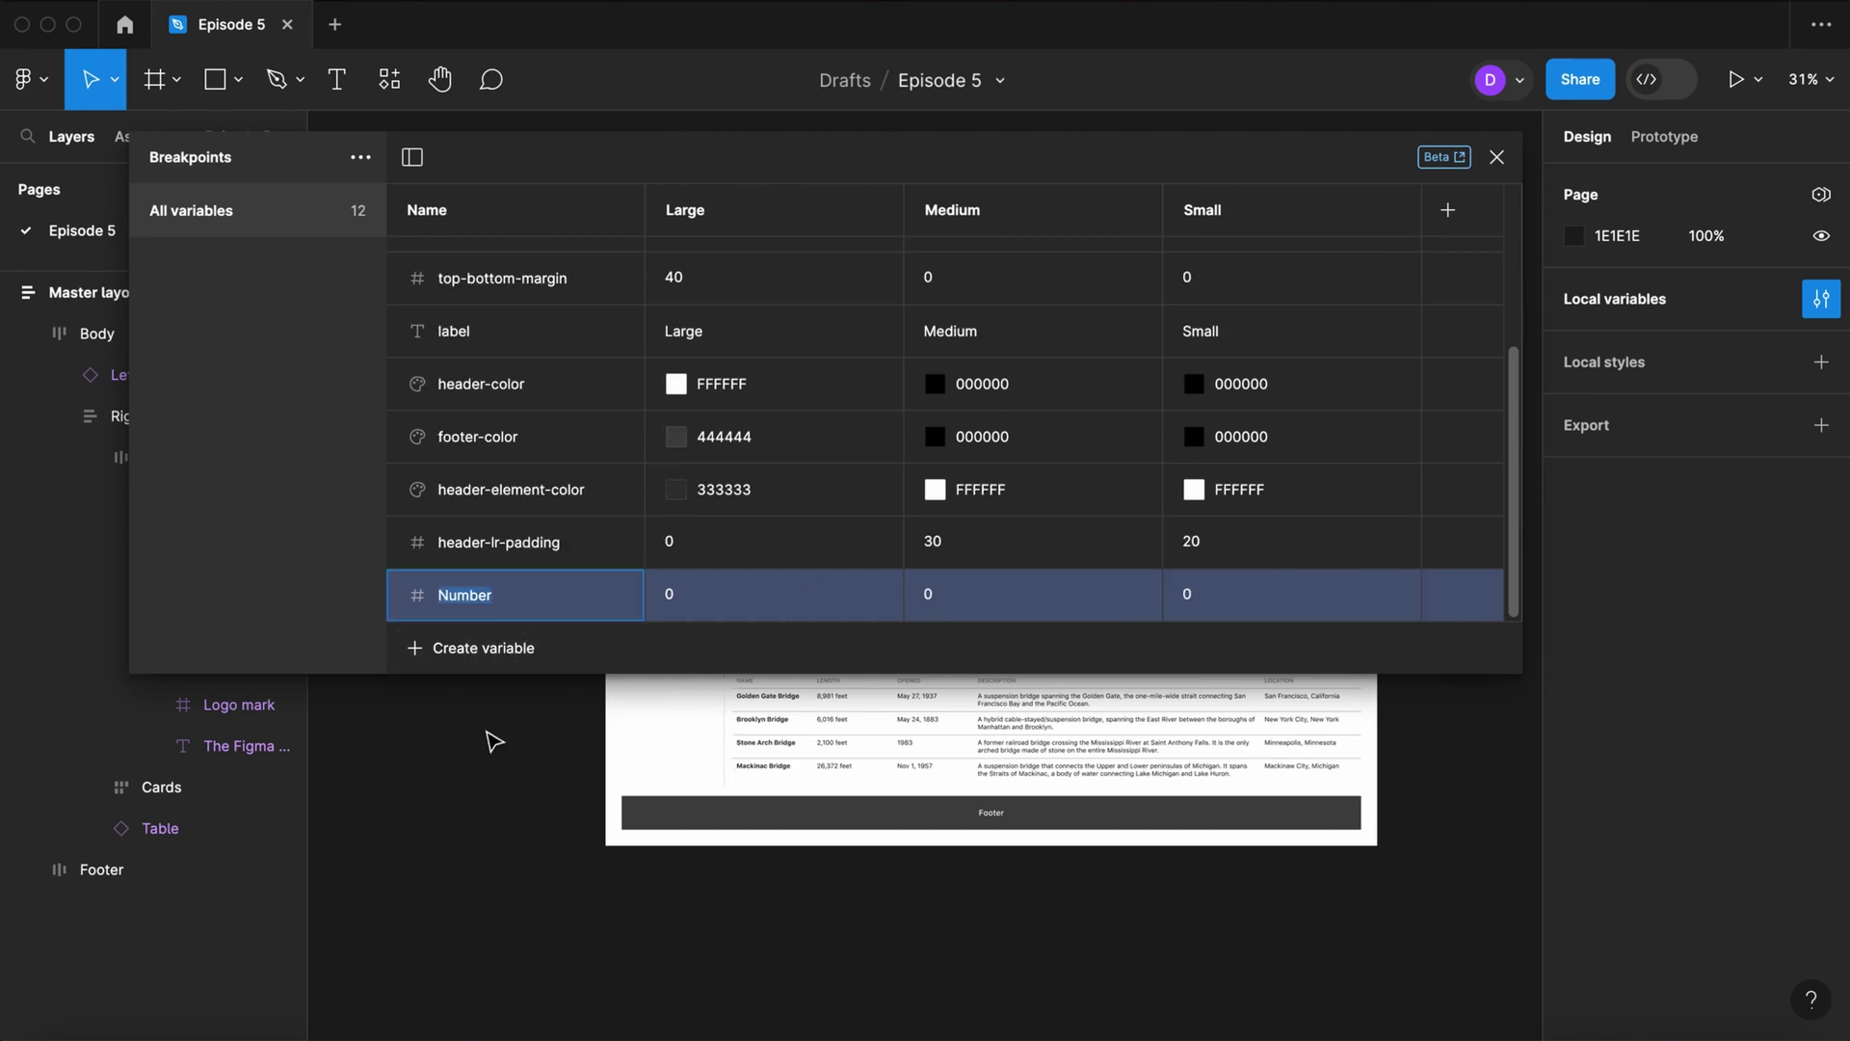
type("header-tb-padding")
left_click(955, 609)
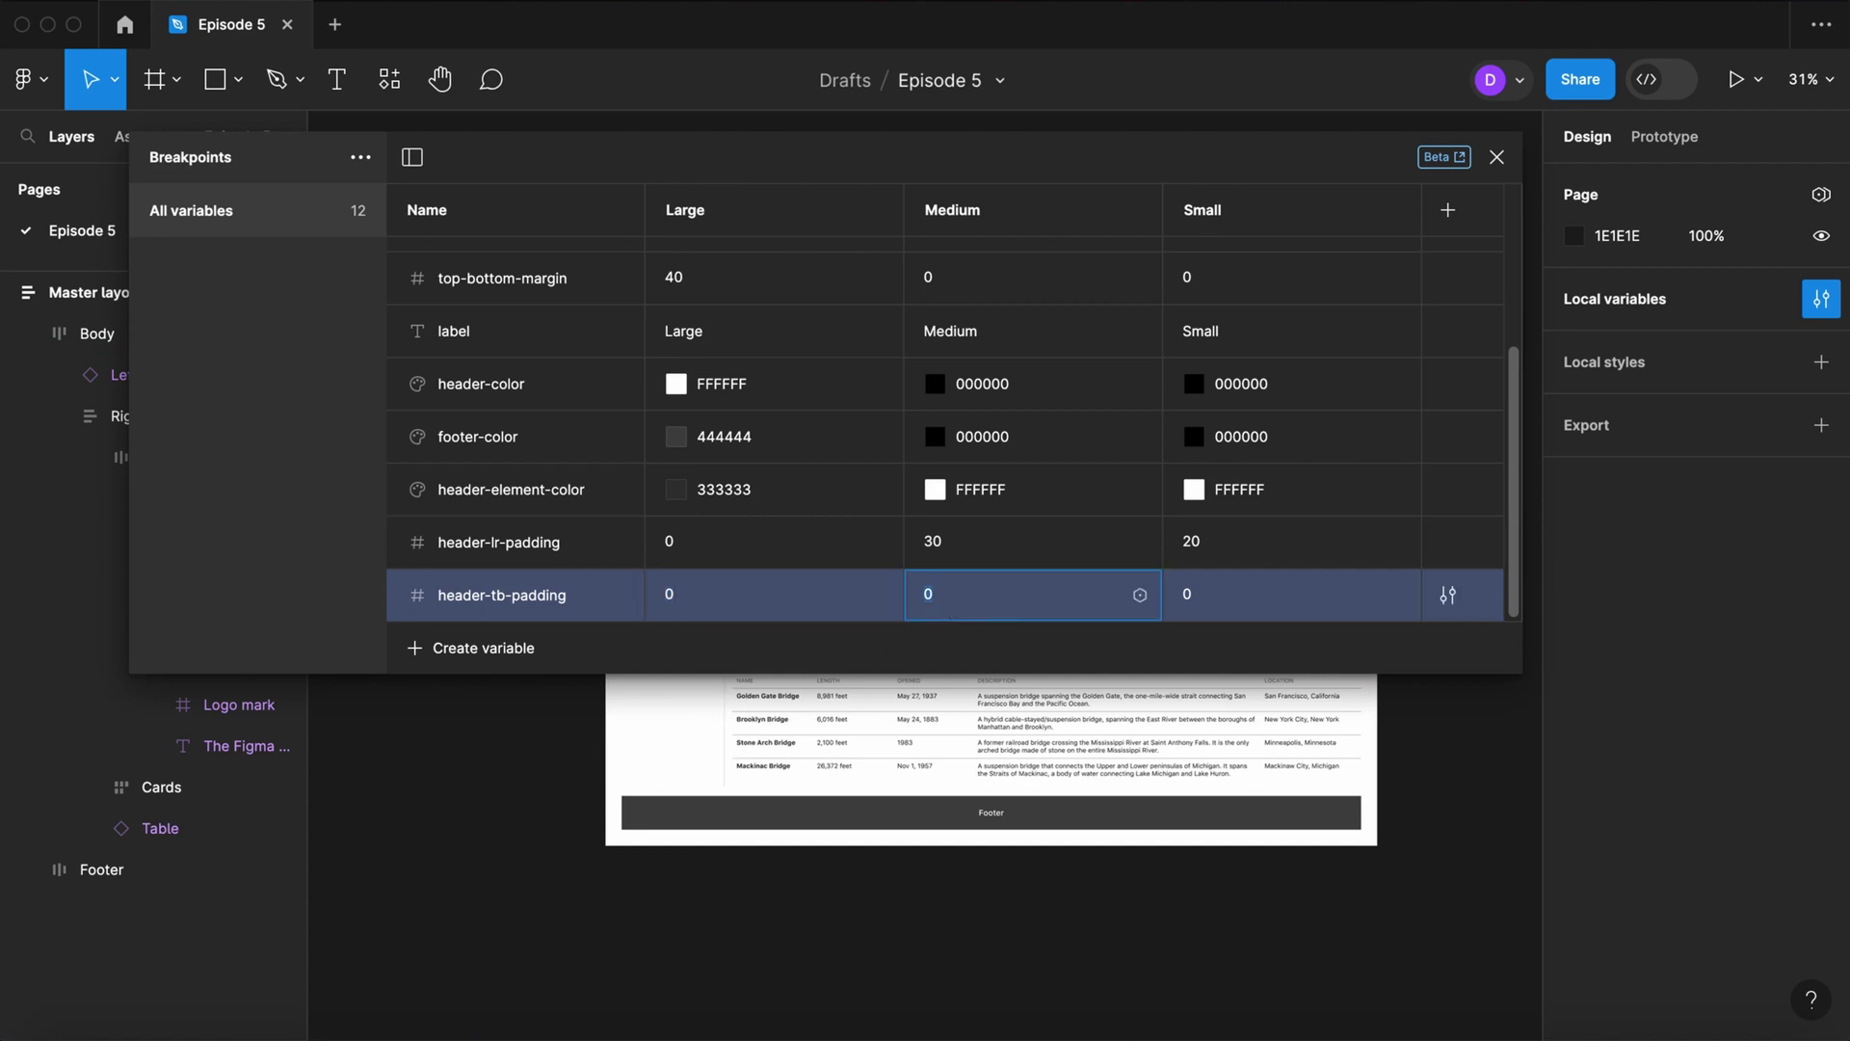
key("Tab")
type("10")
key("Return")
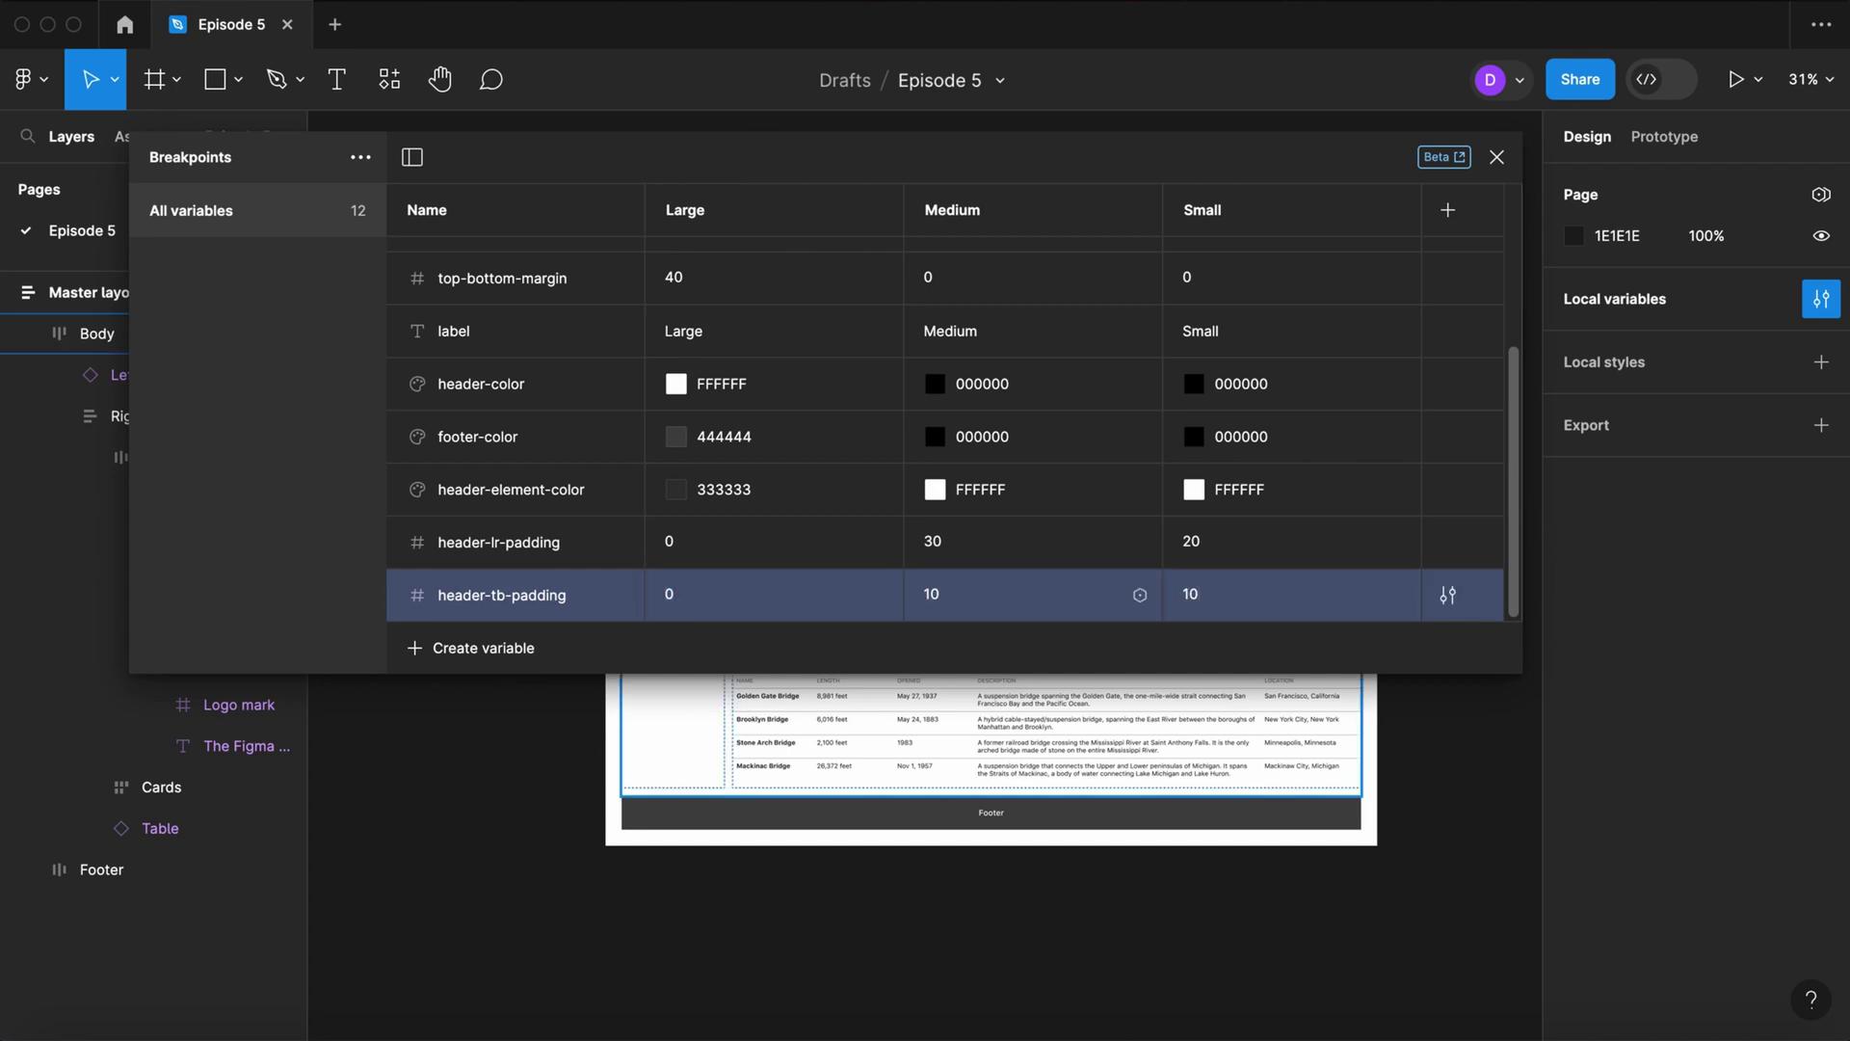
Step: Create a number variable corner-radius with 20 for both Medium and Small
left_click(493, 654)
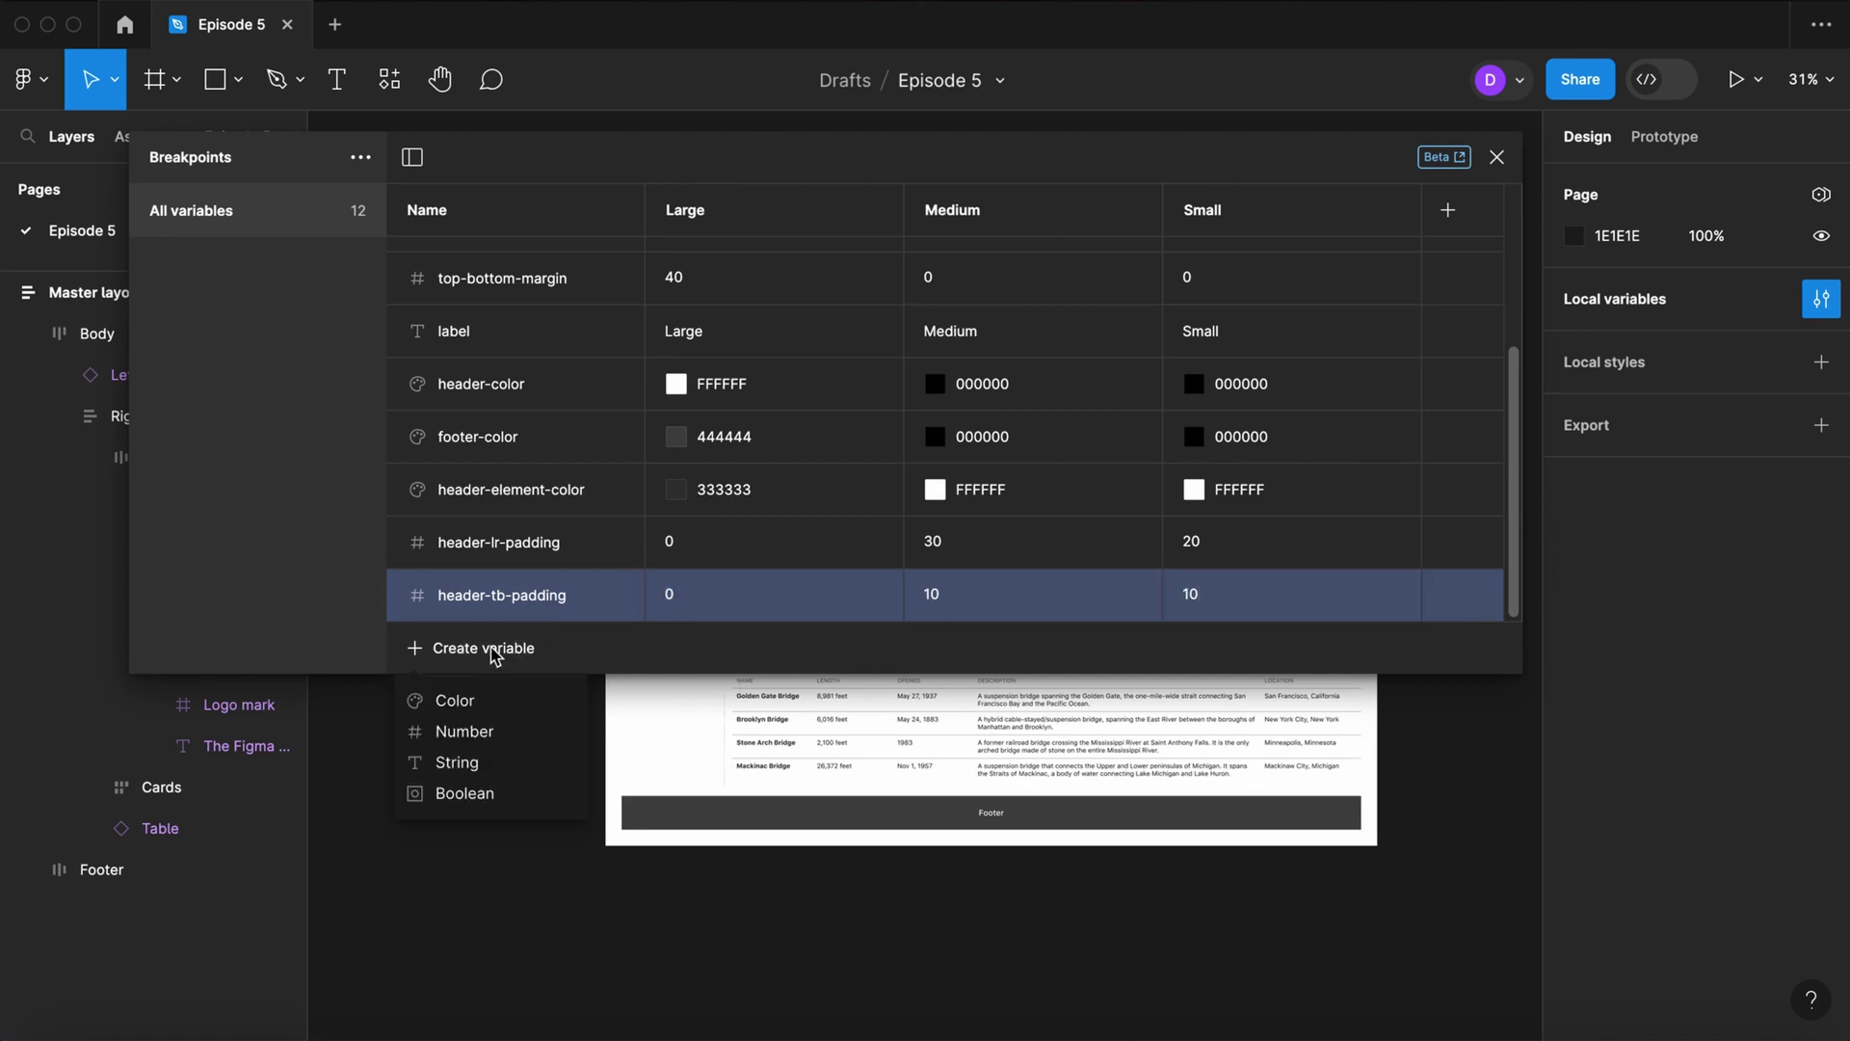
left_click(485, 735)
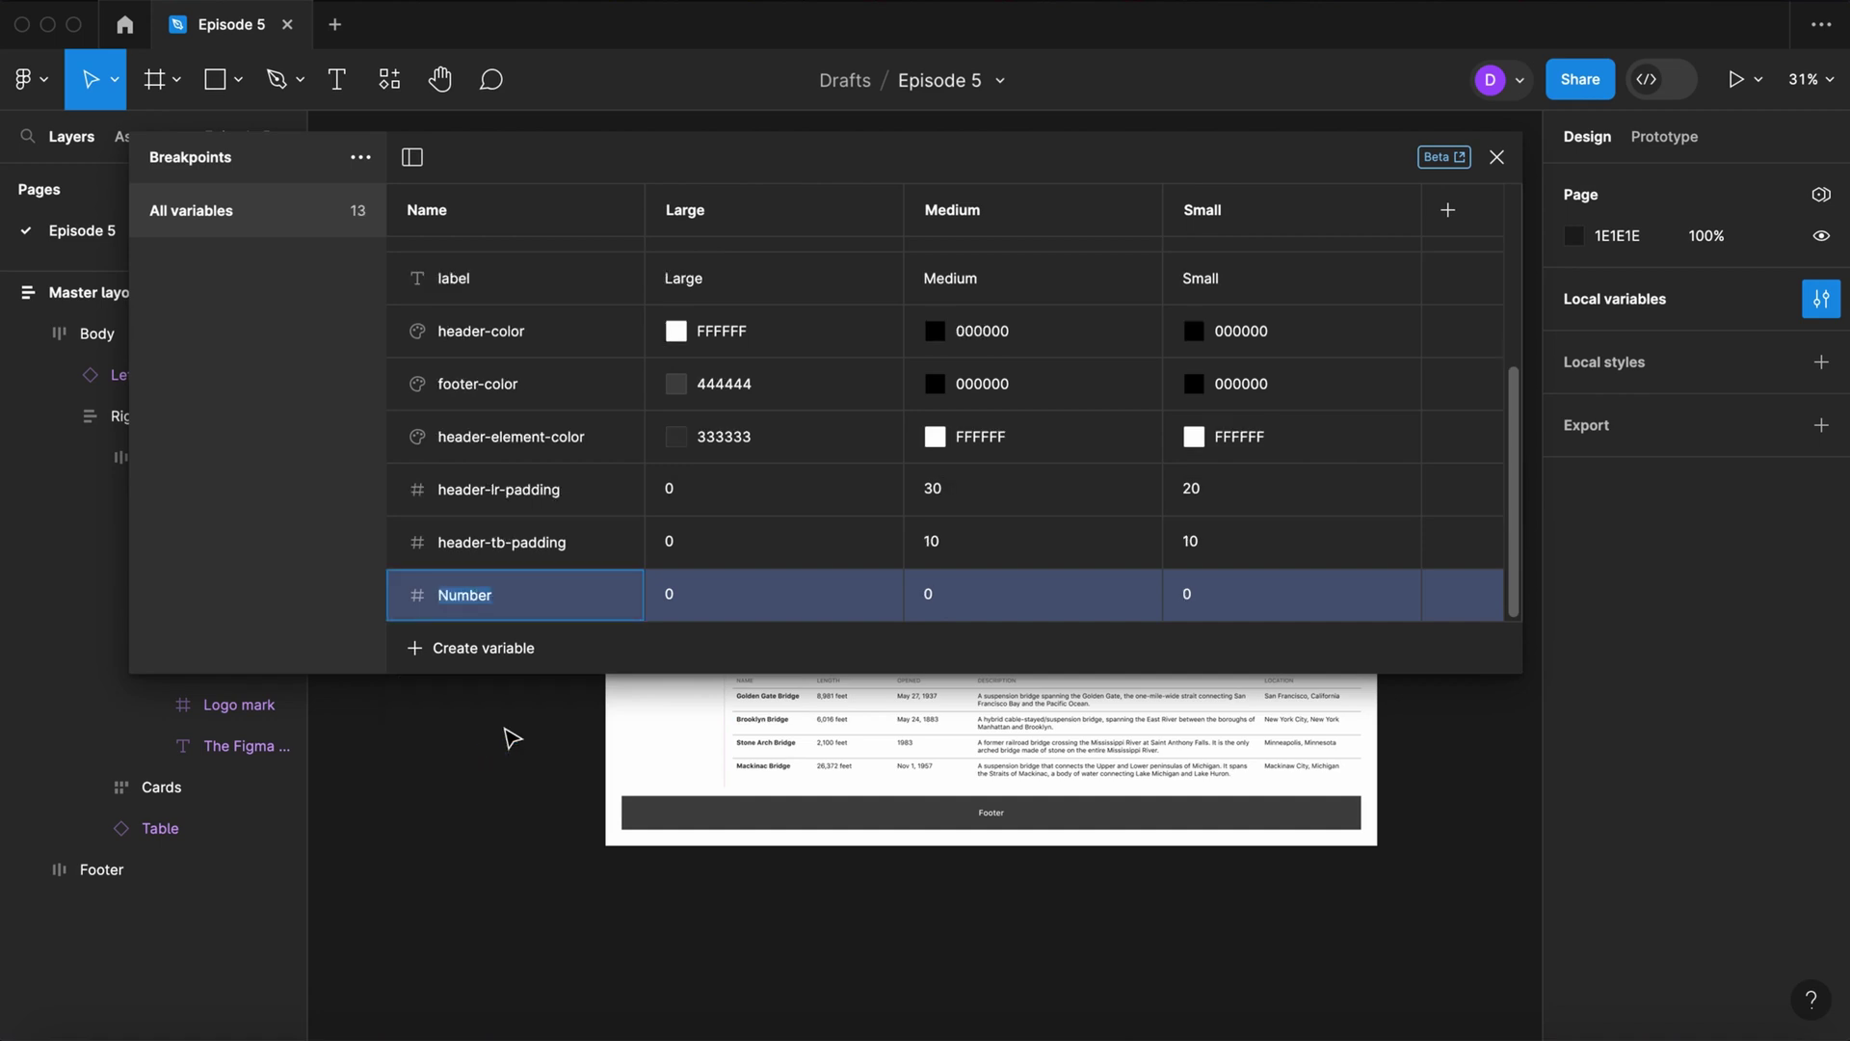
type("corner-radius")
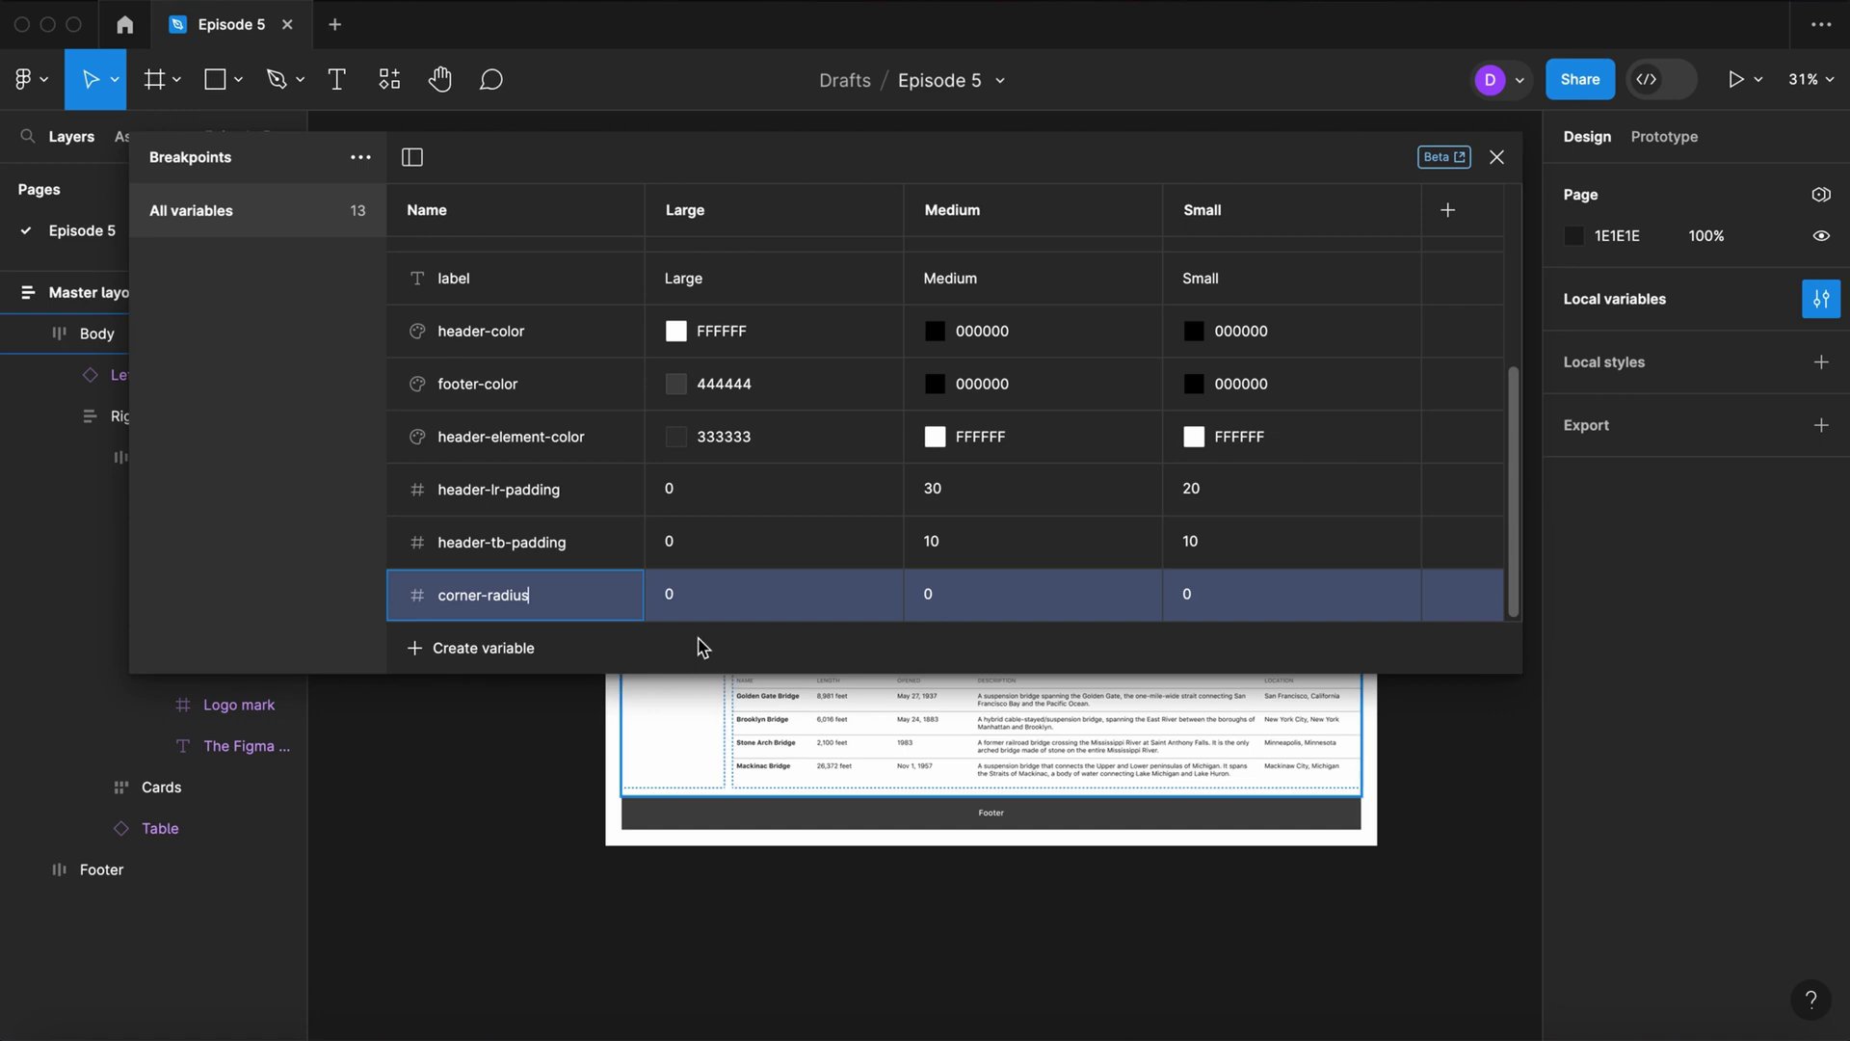
left_click(703, 606)
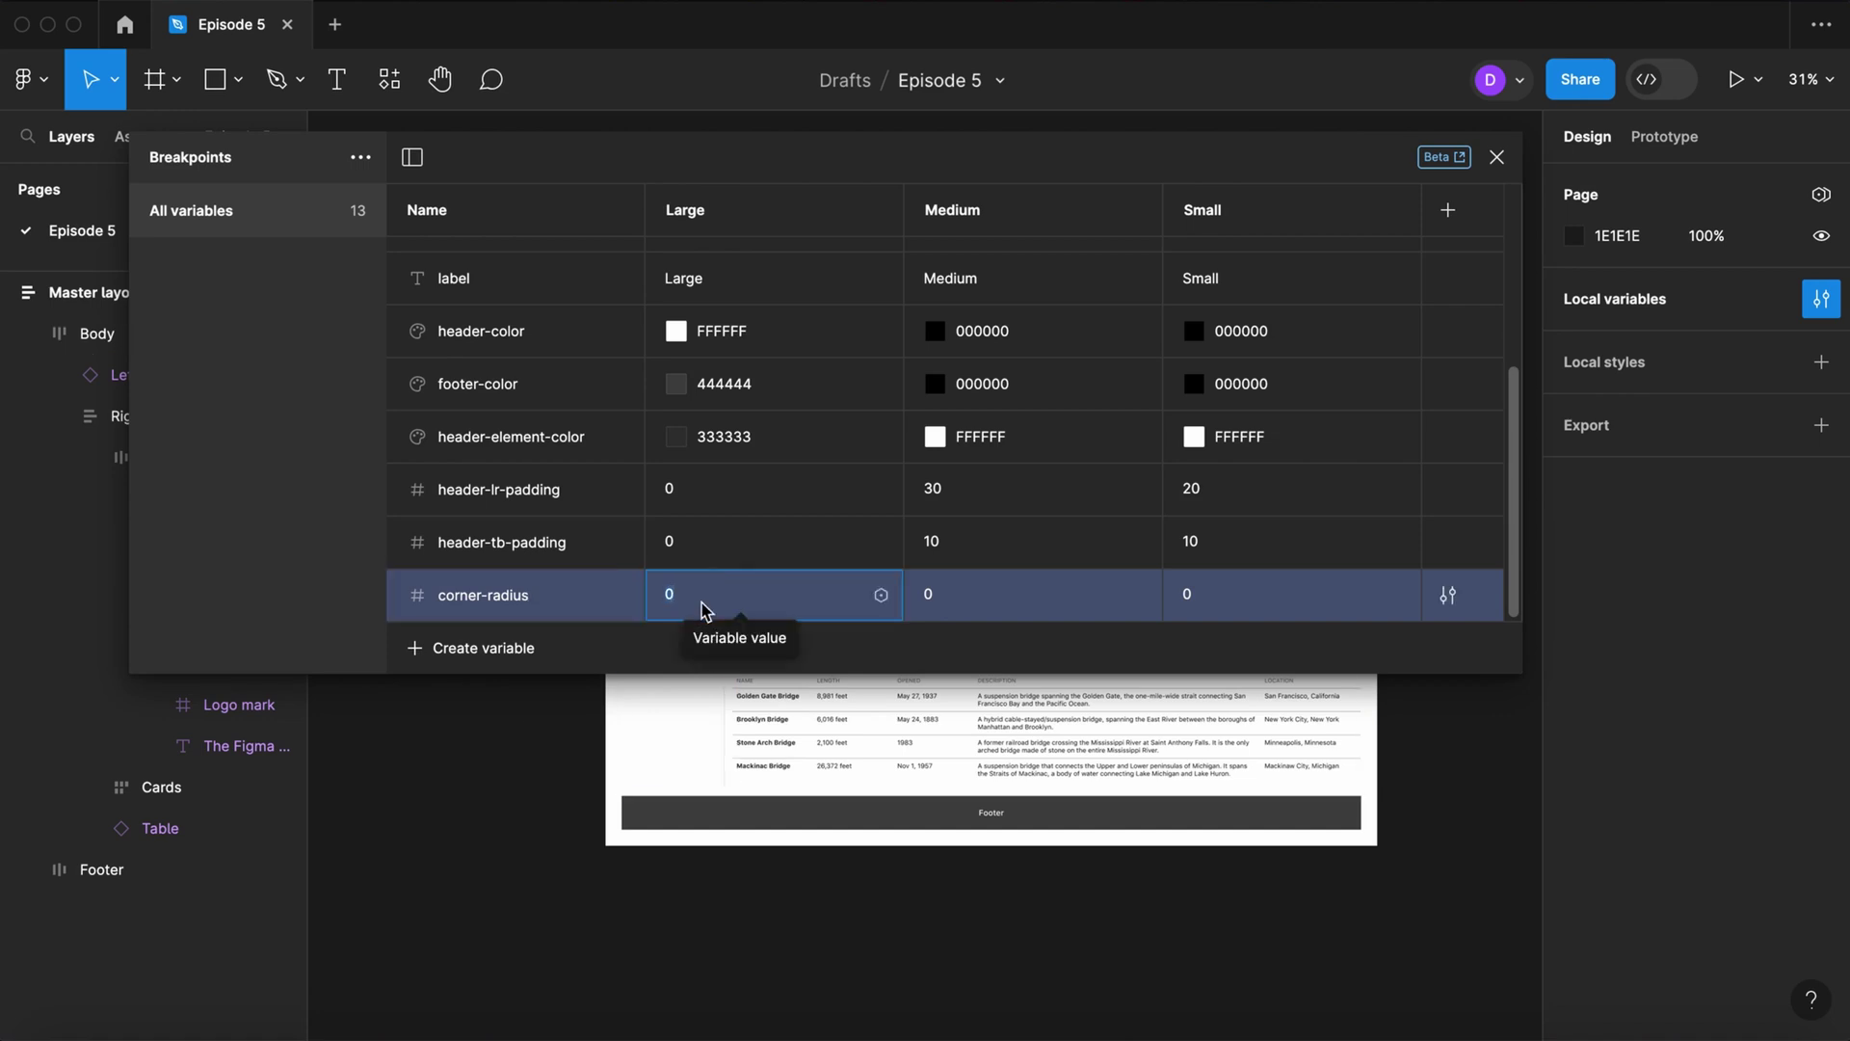
left_click(1012, 594)
type("20")
key("Tab")
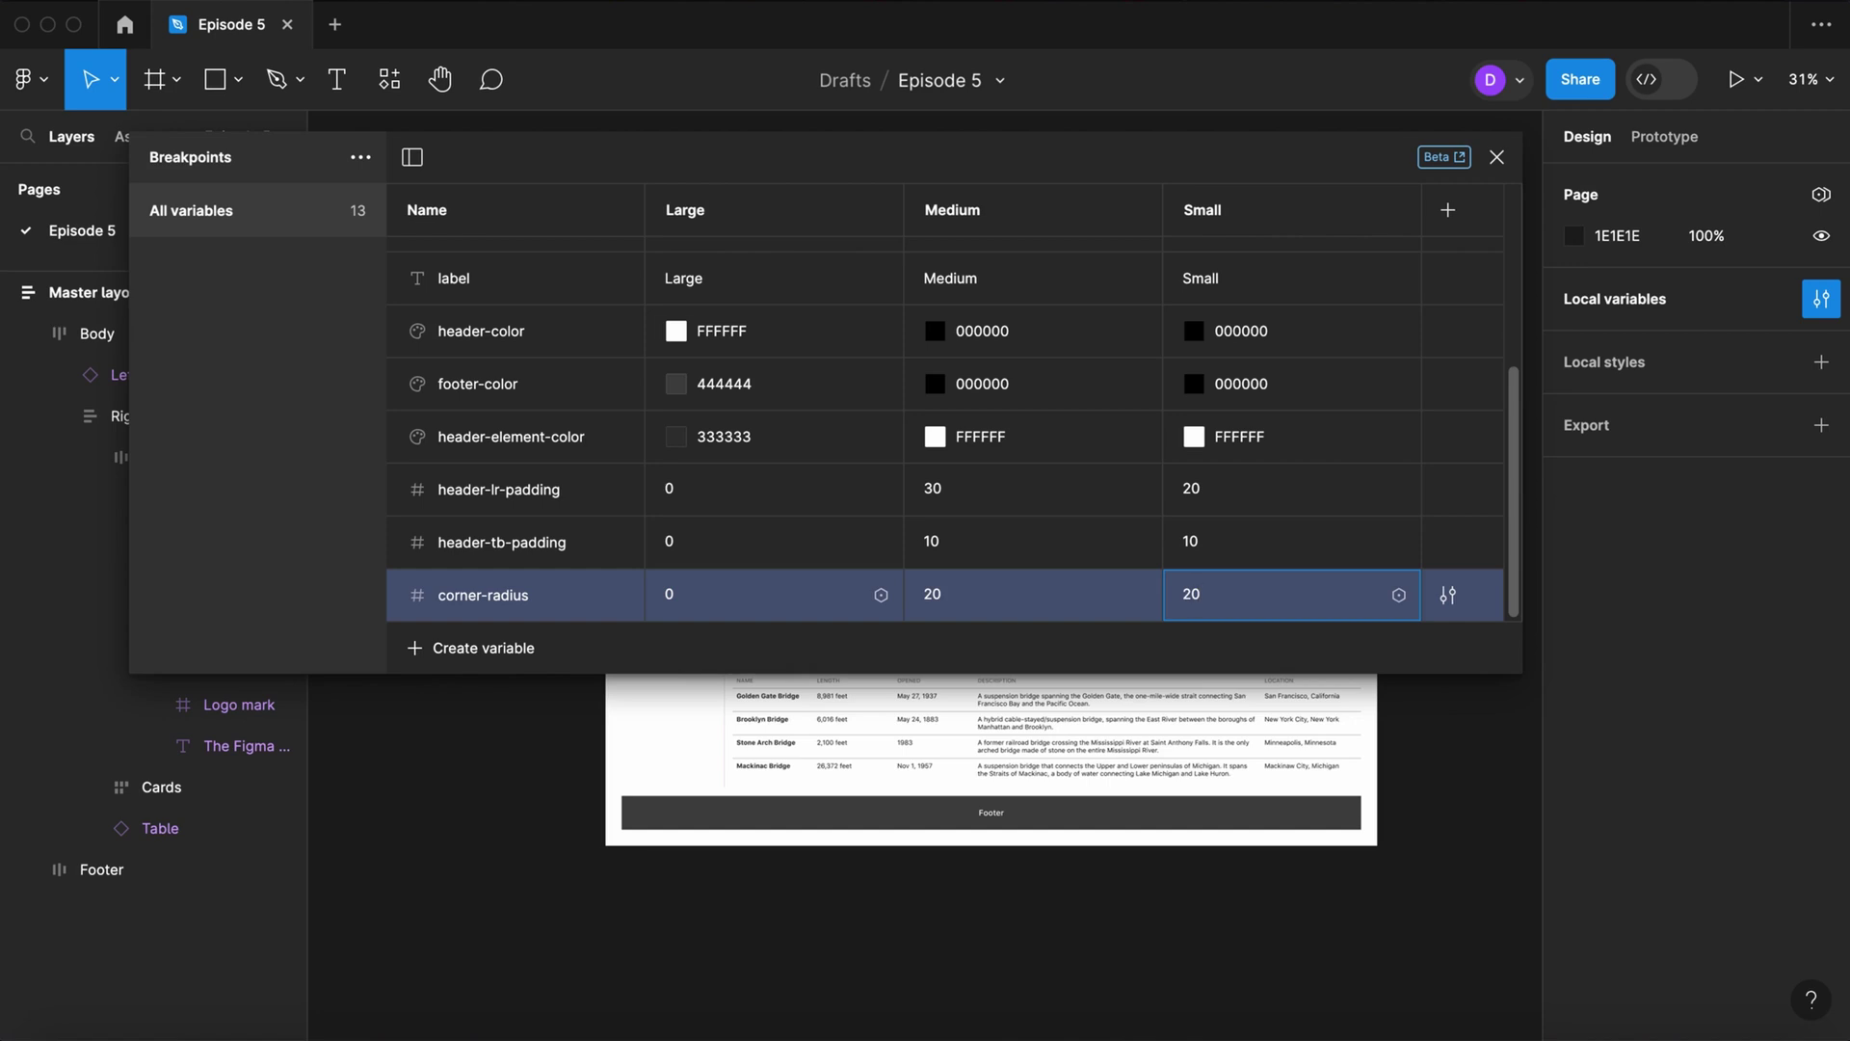
Step: Create a number variable logo-size with 70 for Large, 70 for Medium and 50 for Small
left_click(519, 649)
left_click(471, 731)
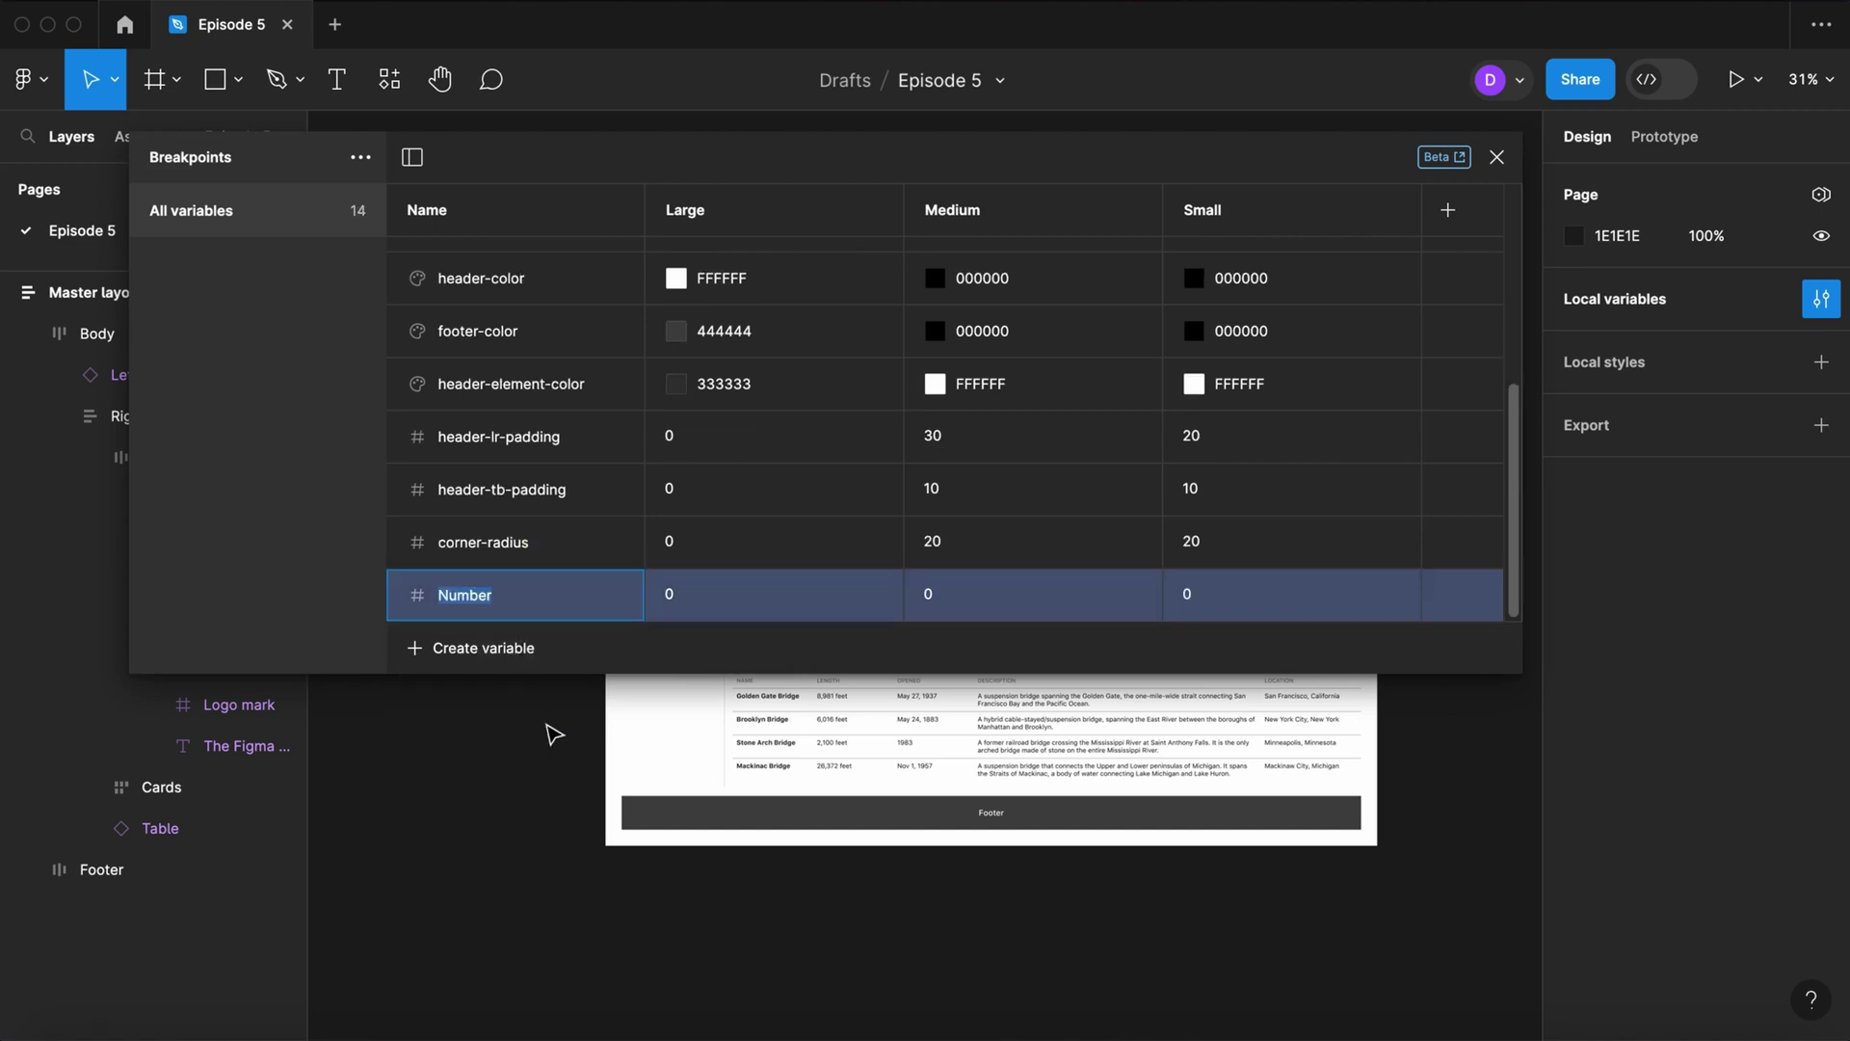
type("logo-size")
left_click(721, 698)
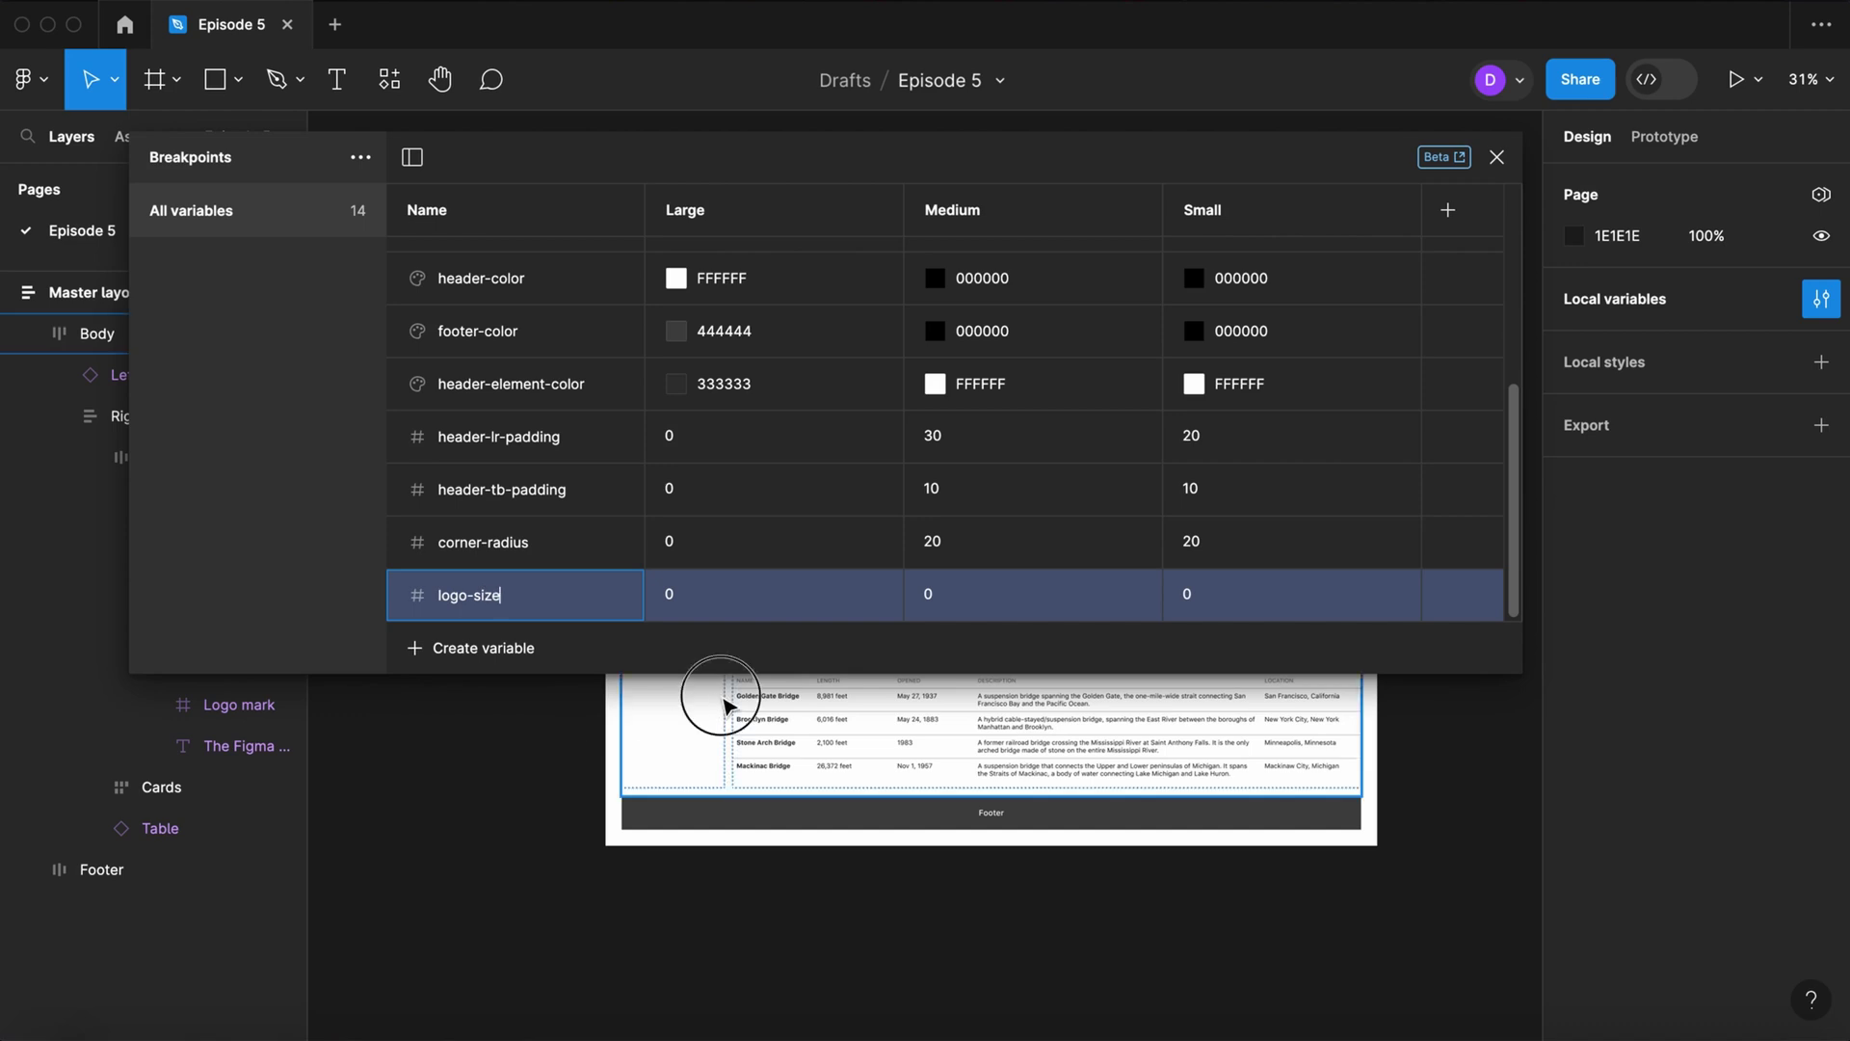
left_click(708, 606)
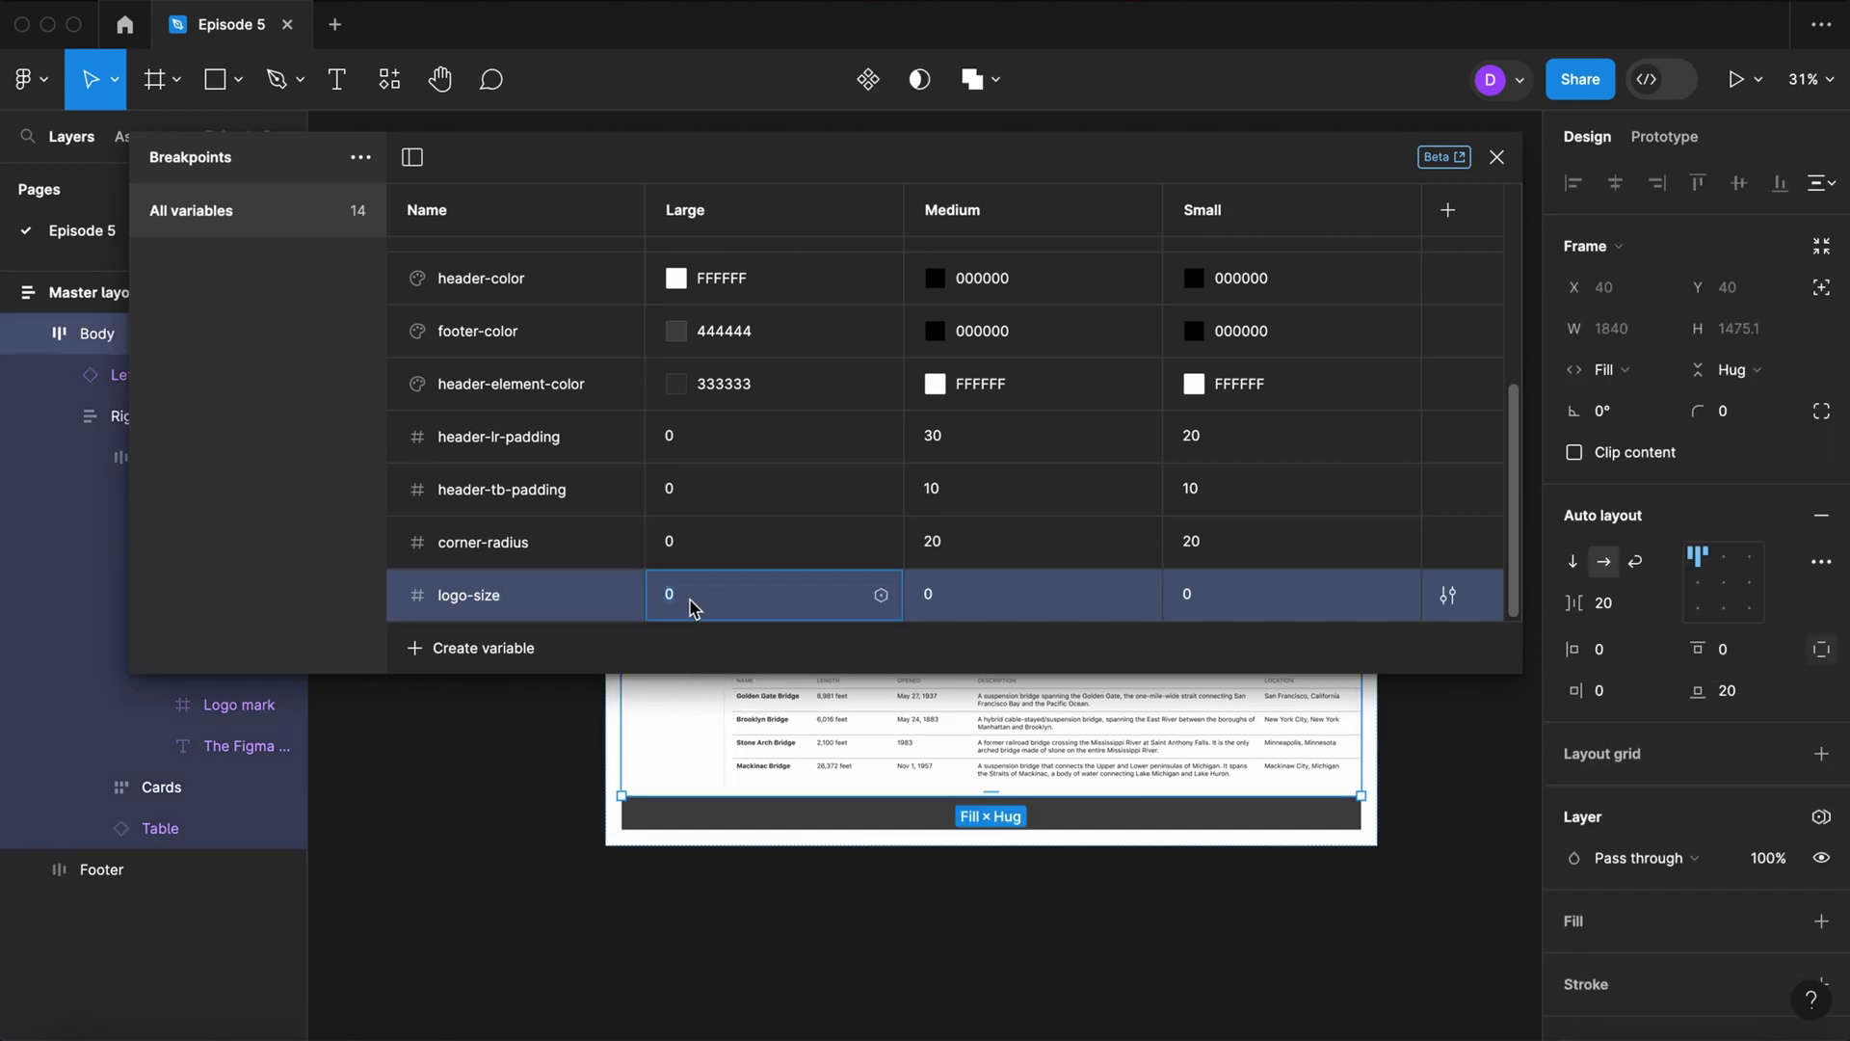
type("70")
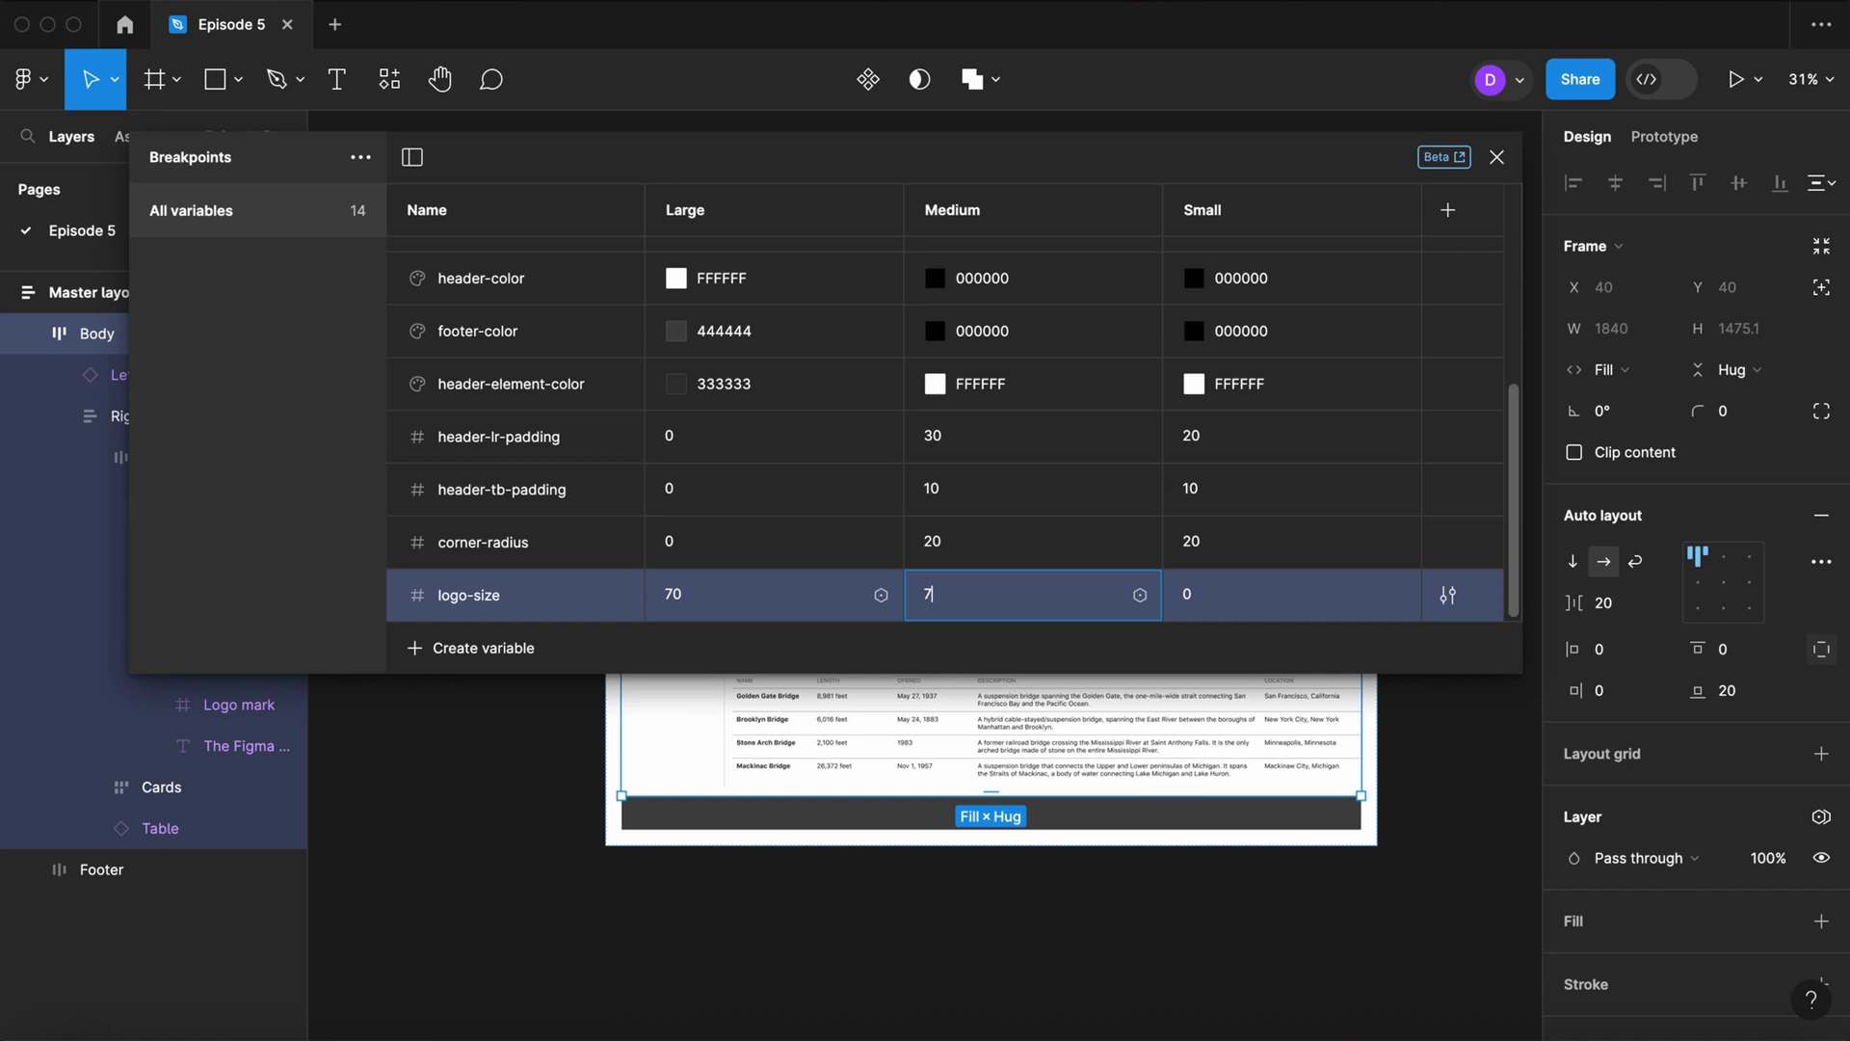
key("Tab")
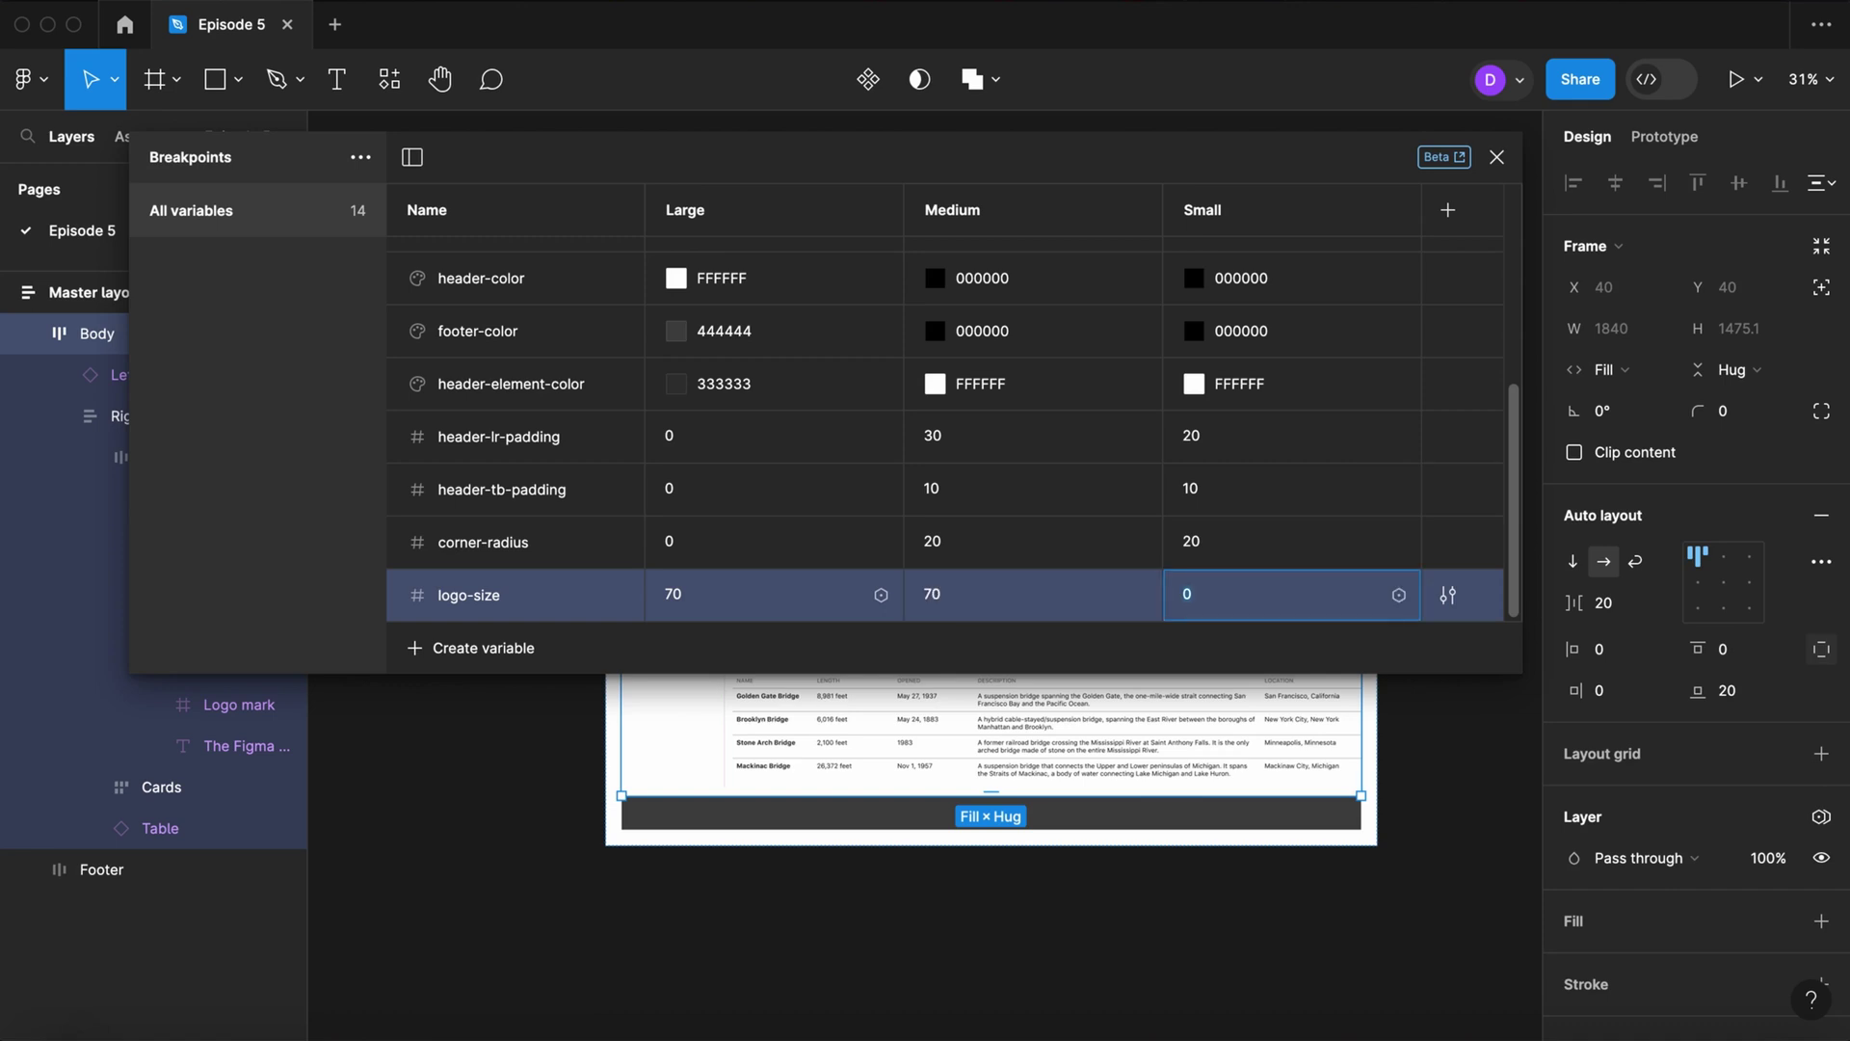
Step: Create a boolean variable logo-text set to True for Large and Medium, and close the local variables
left_click(470, 648)
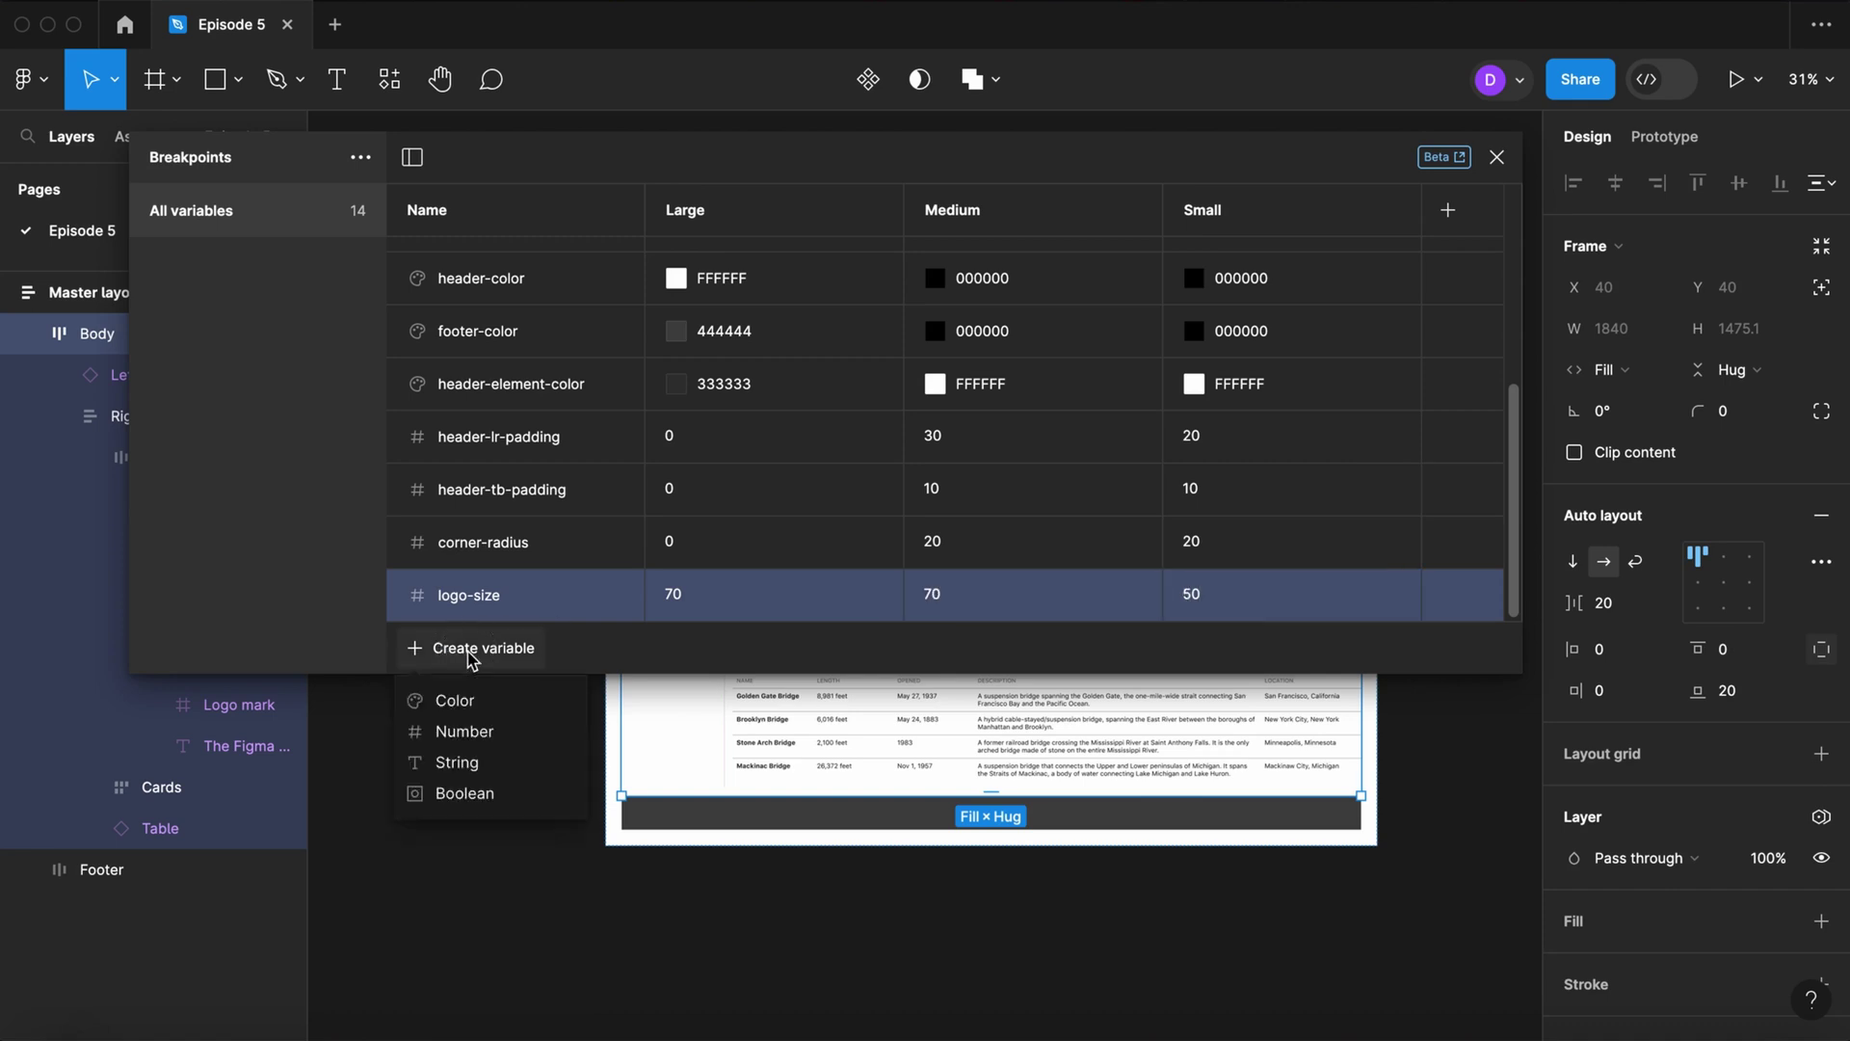
left_click(449, 795)
type("logo-text")
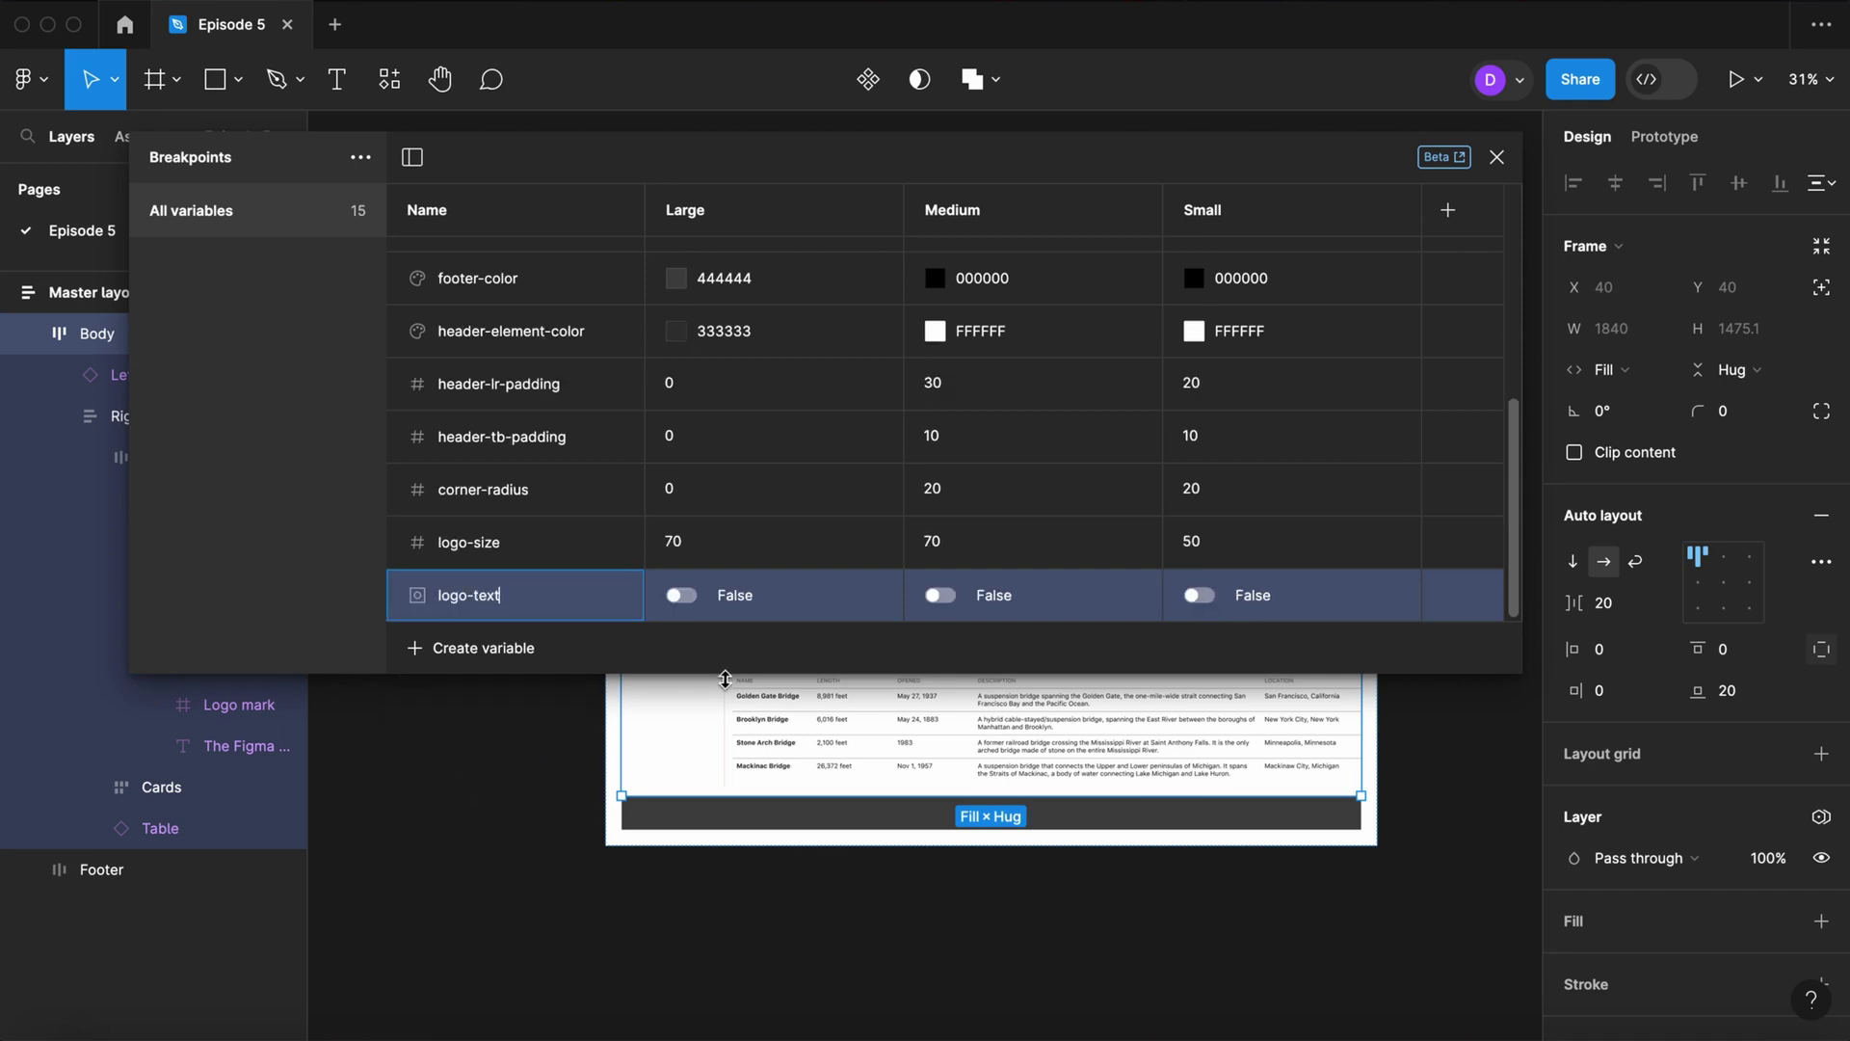
key("Return")
left_click(681, 595)
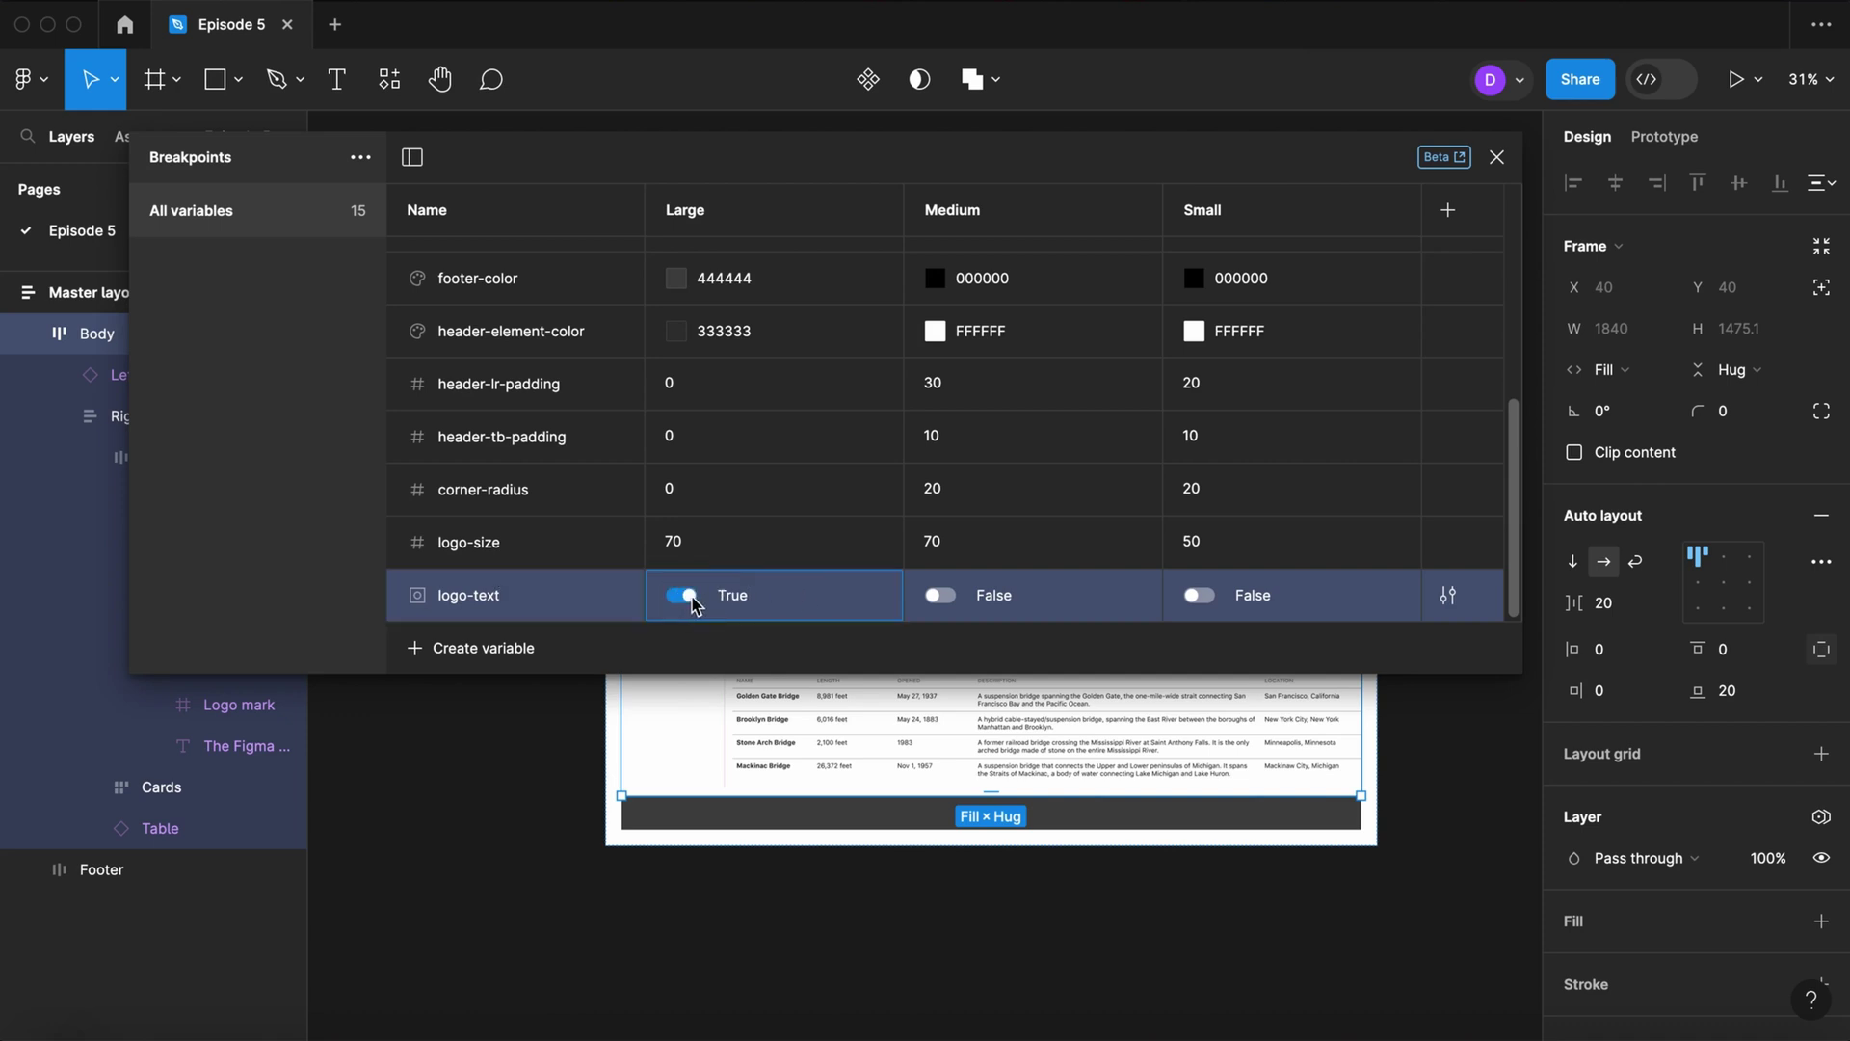
left_click(941, 595)
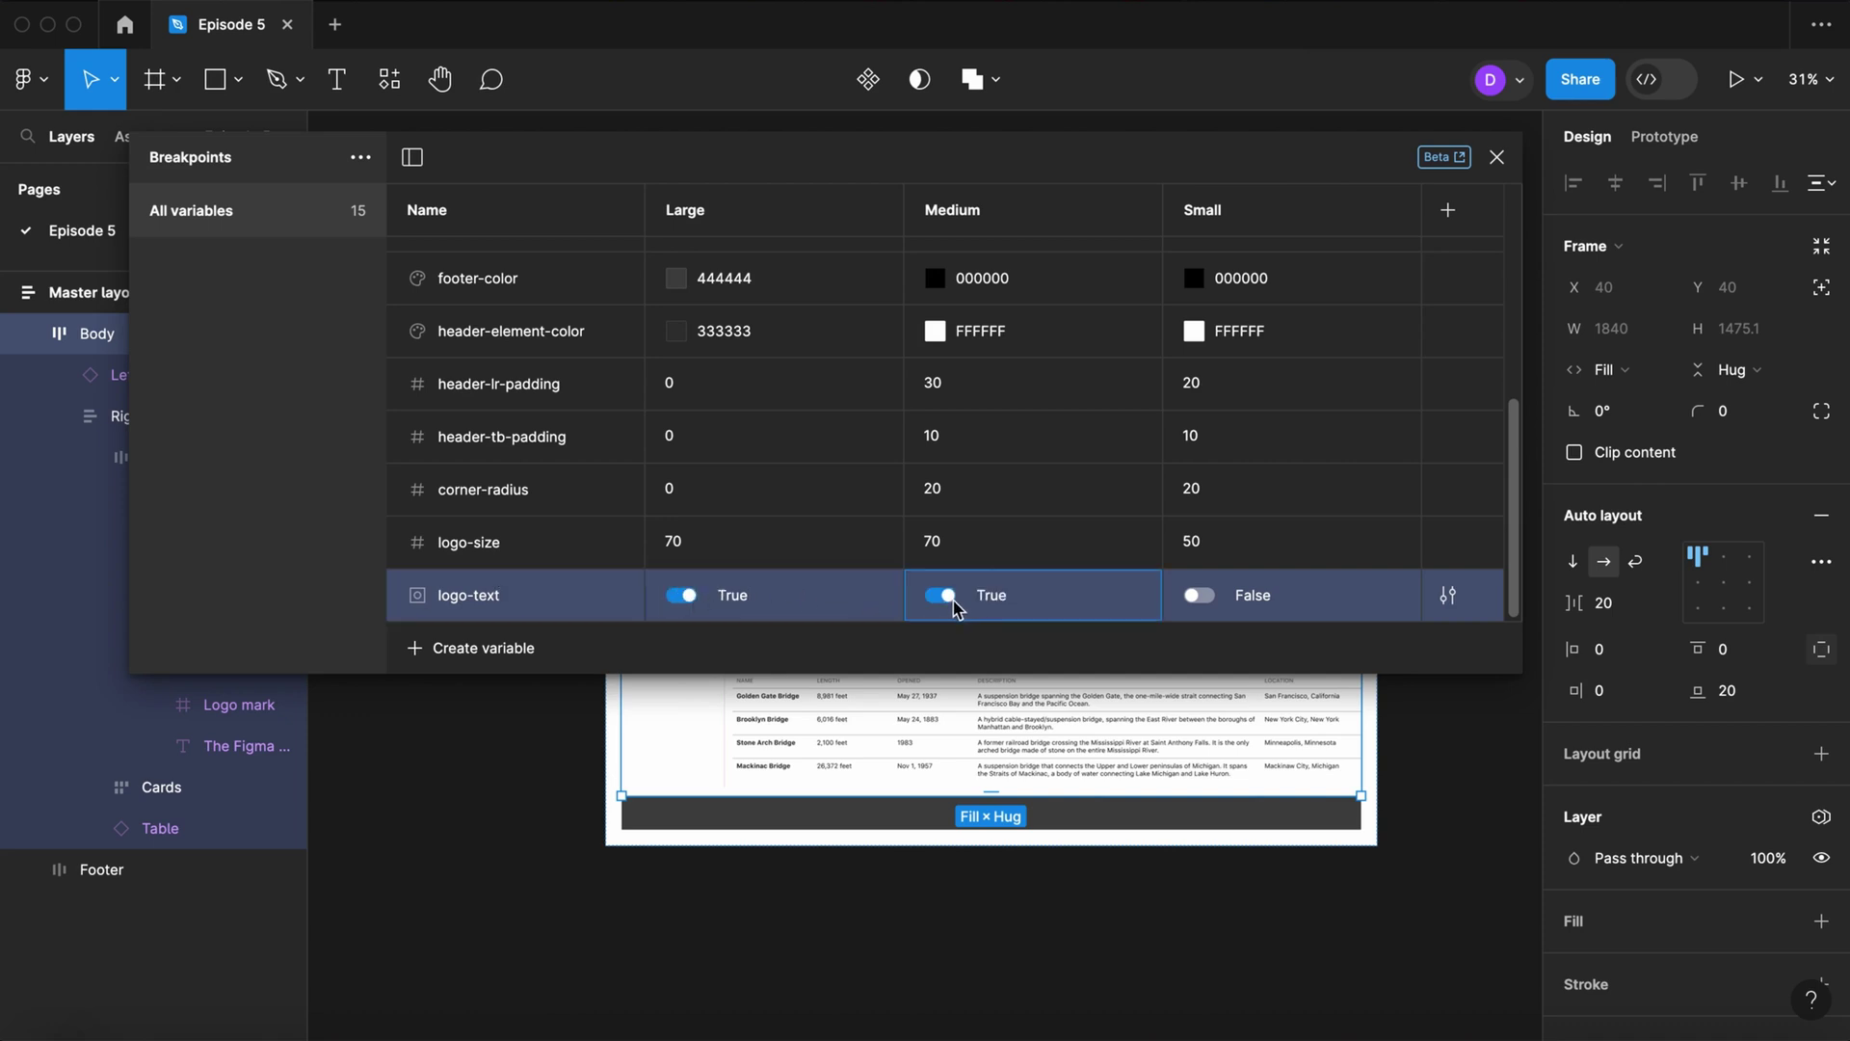
left_click(1497, 156)
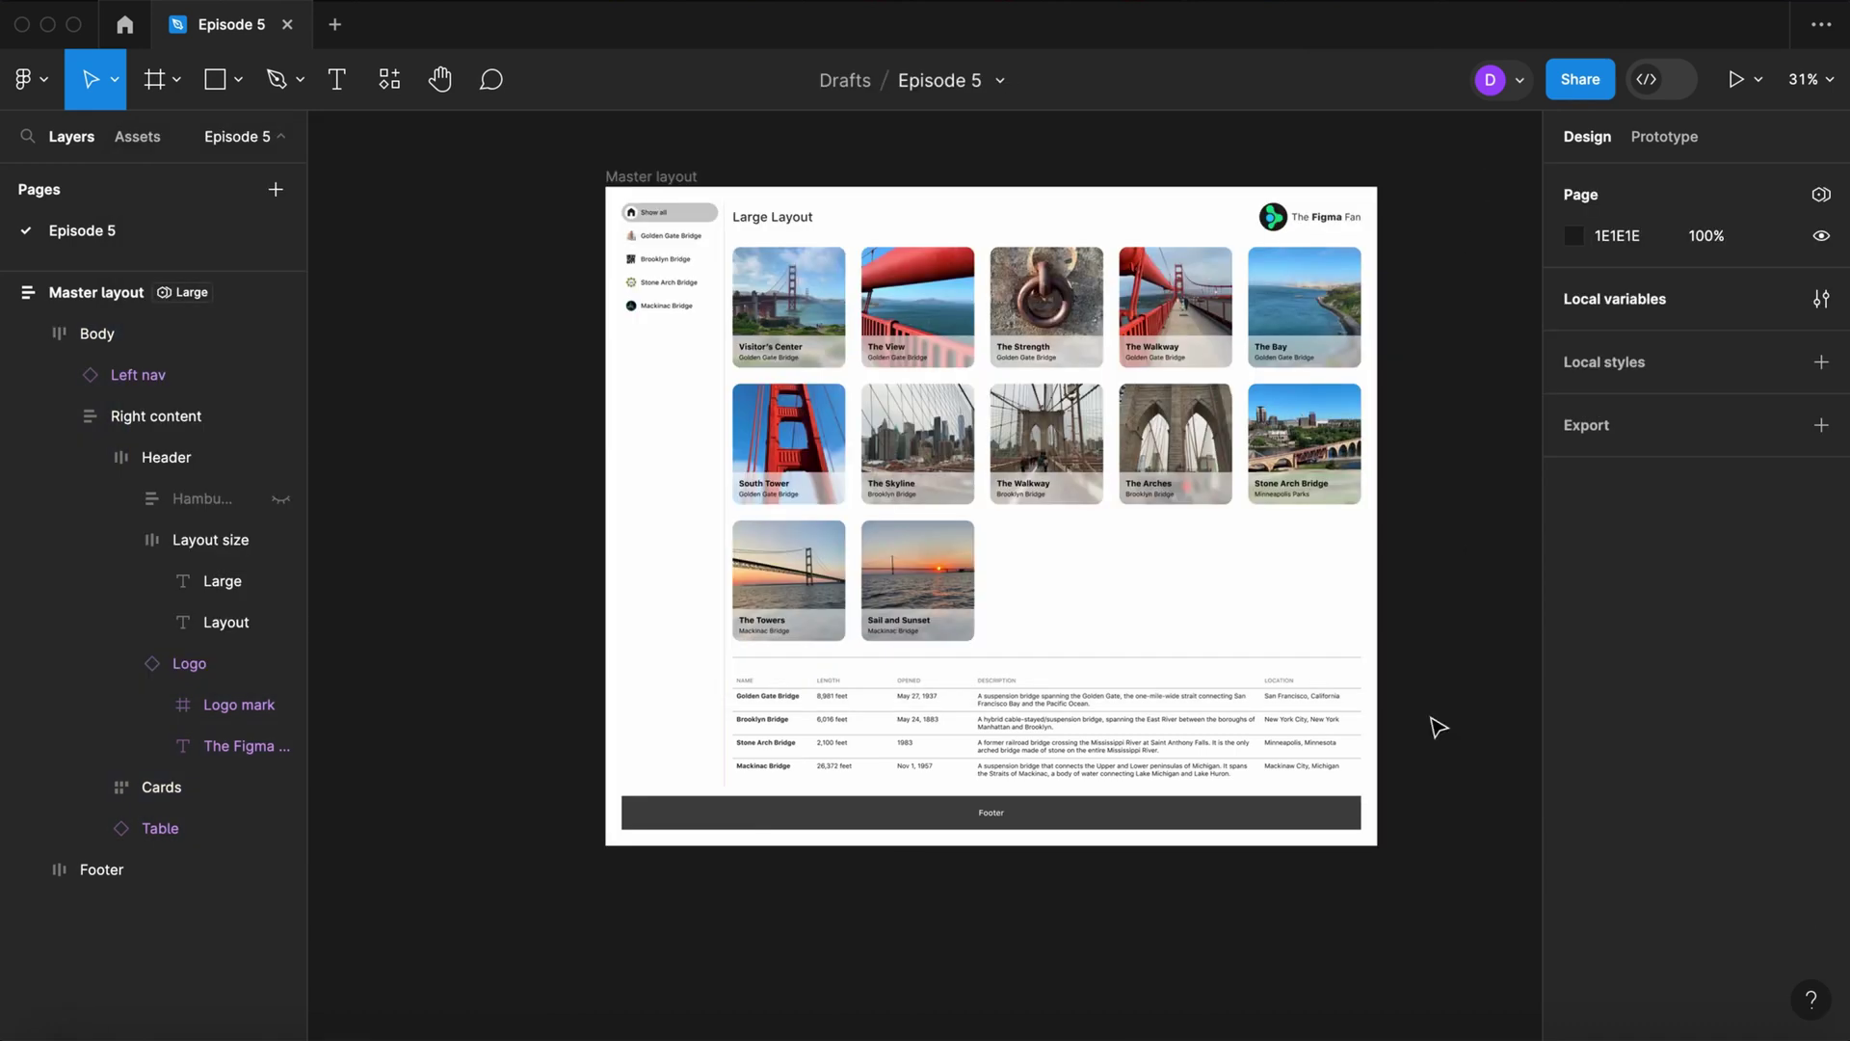
Step: Bind the bottom-left and bottom-right corner radii of the Header frame to the corner-radius variable
left_click(854, 227)
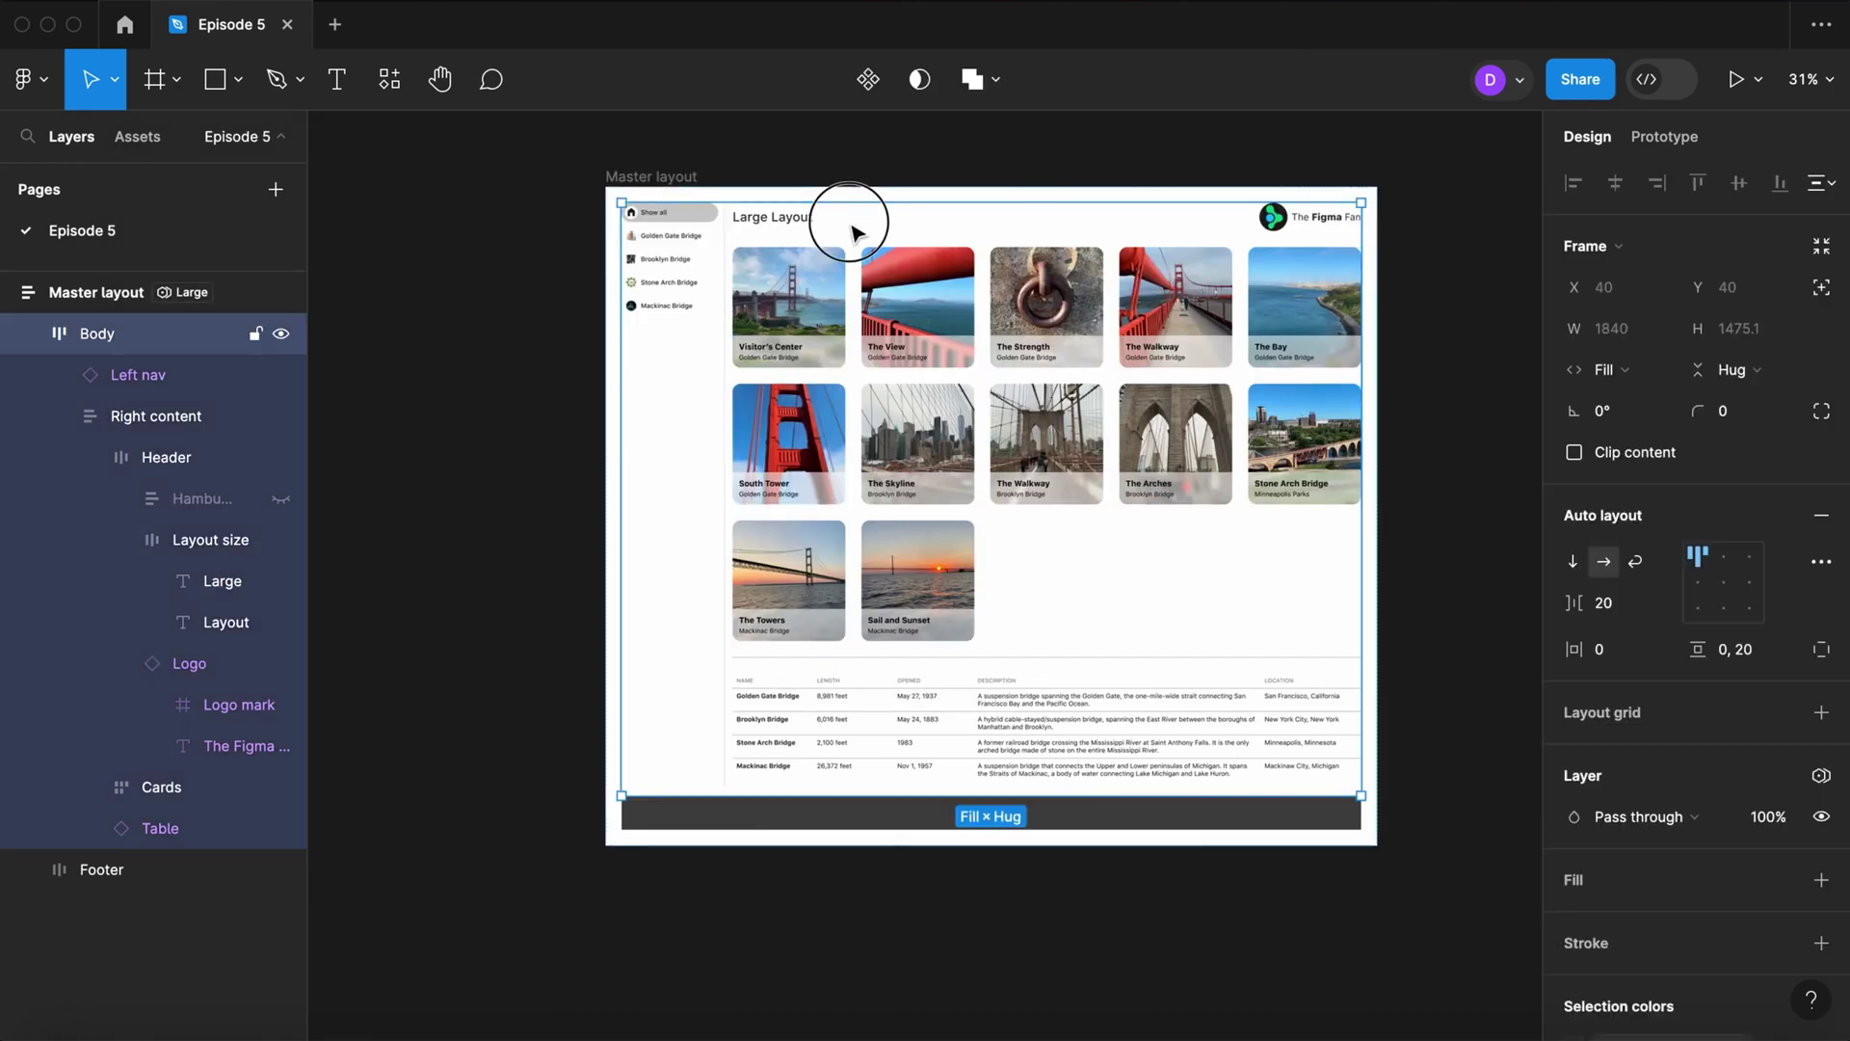
left_click(1821, 415)
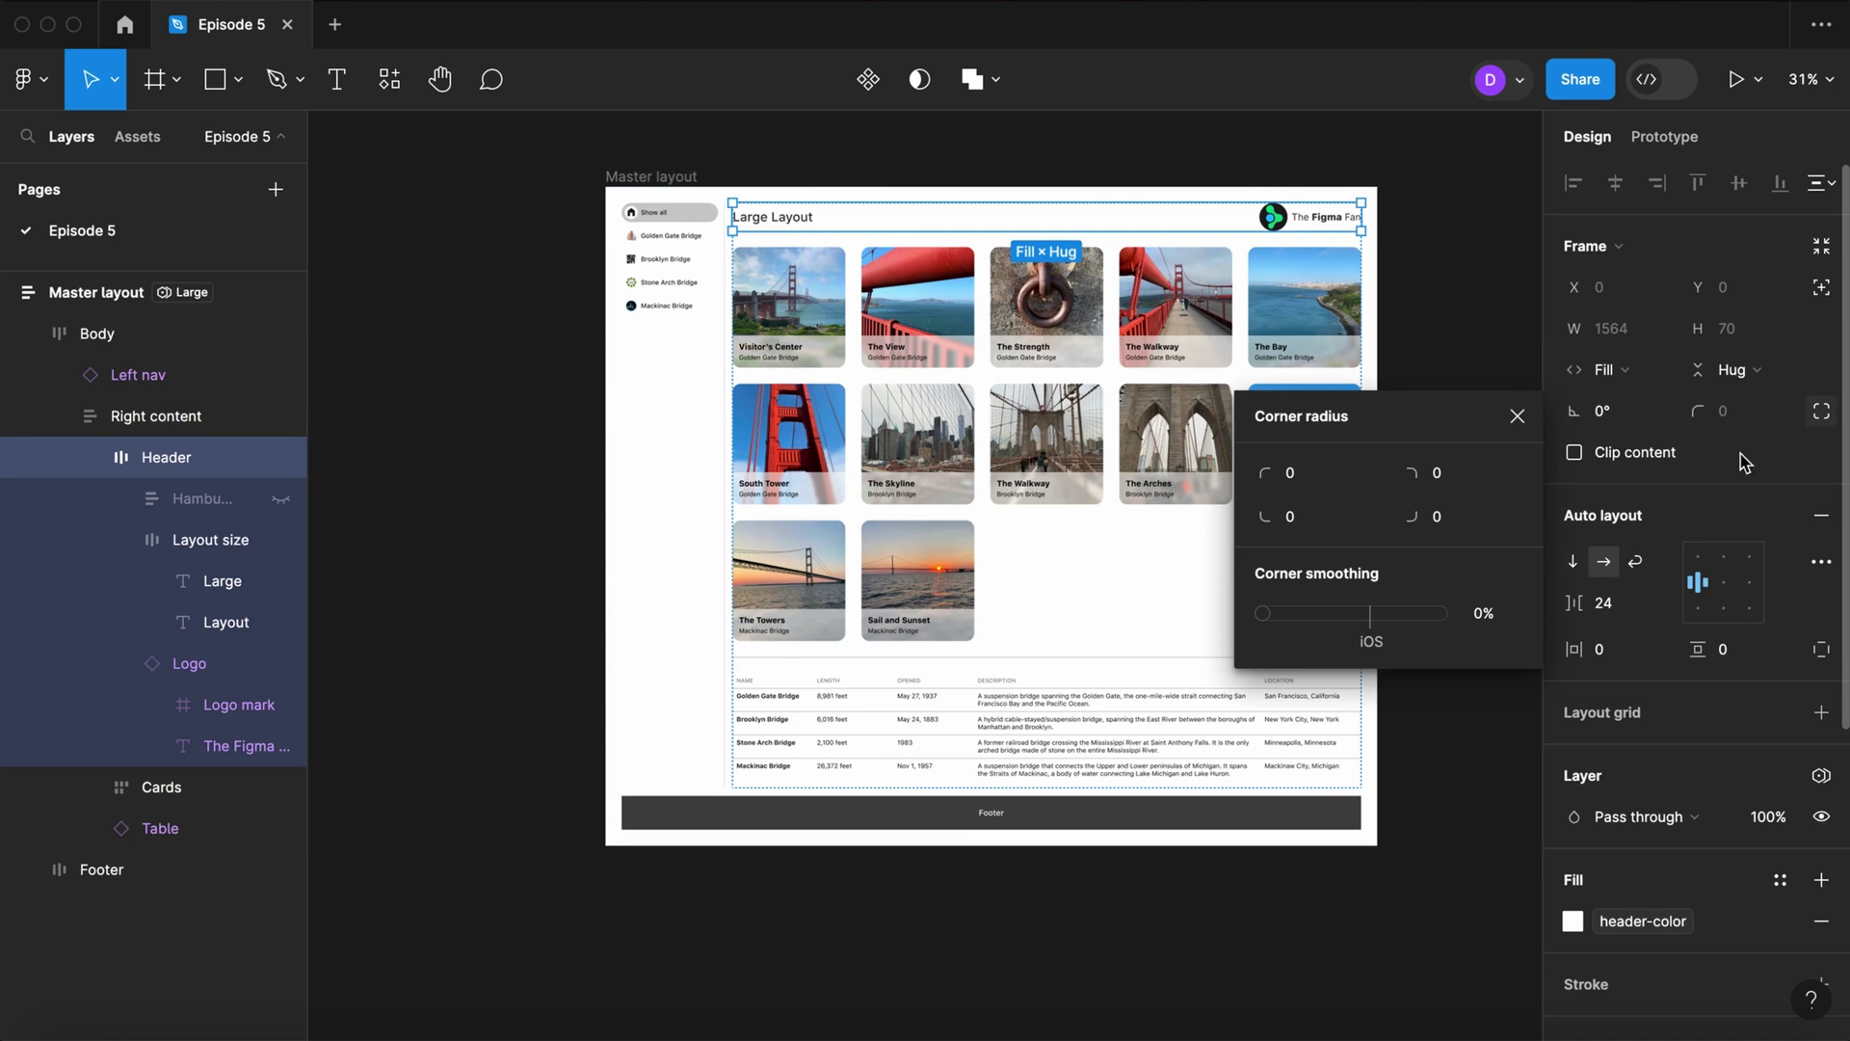
left_click(1372, 518)
left_click(1272, 919)
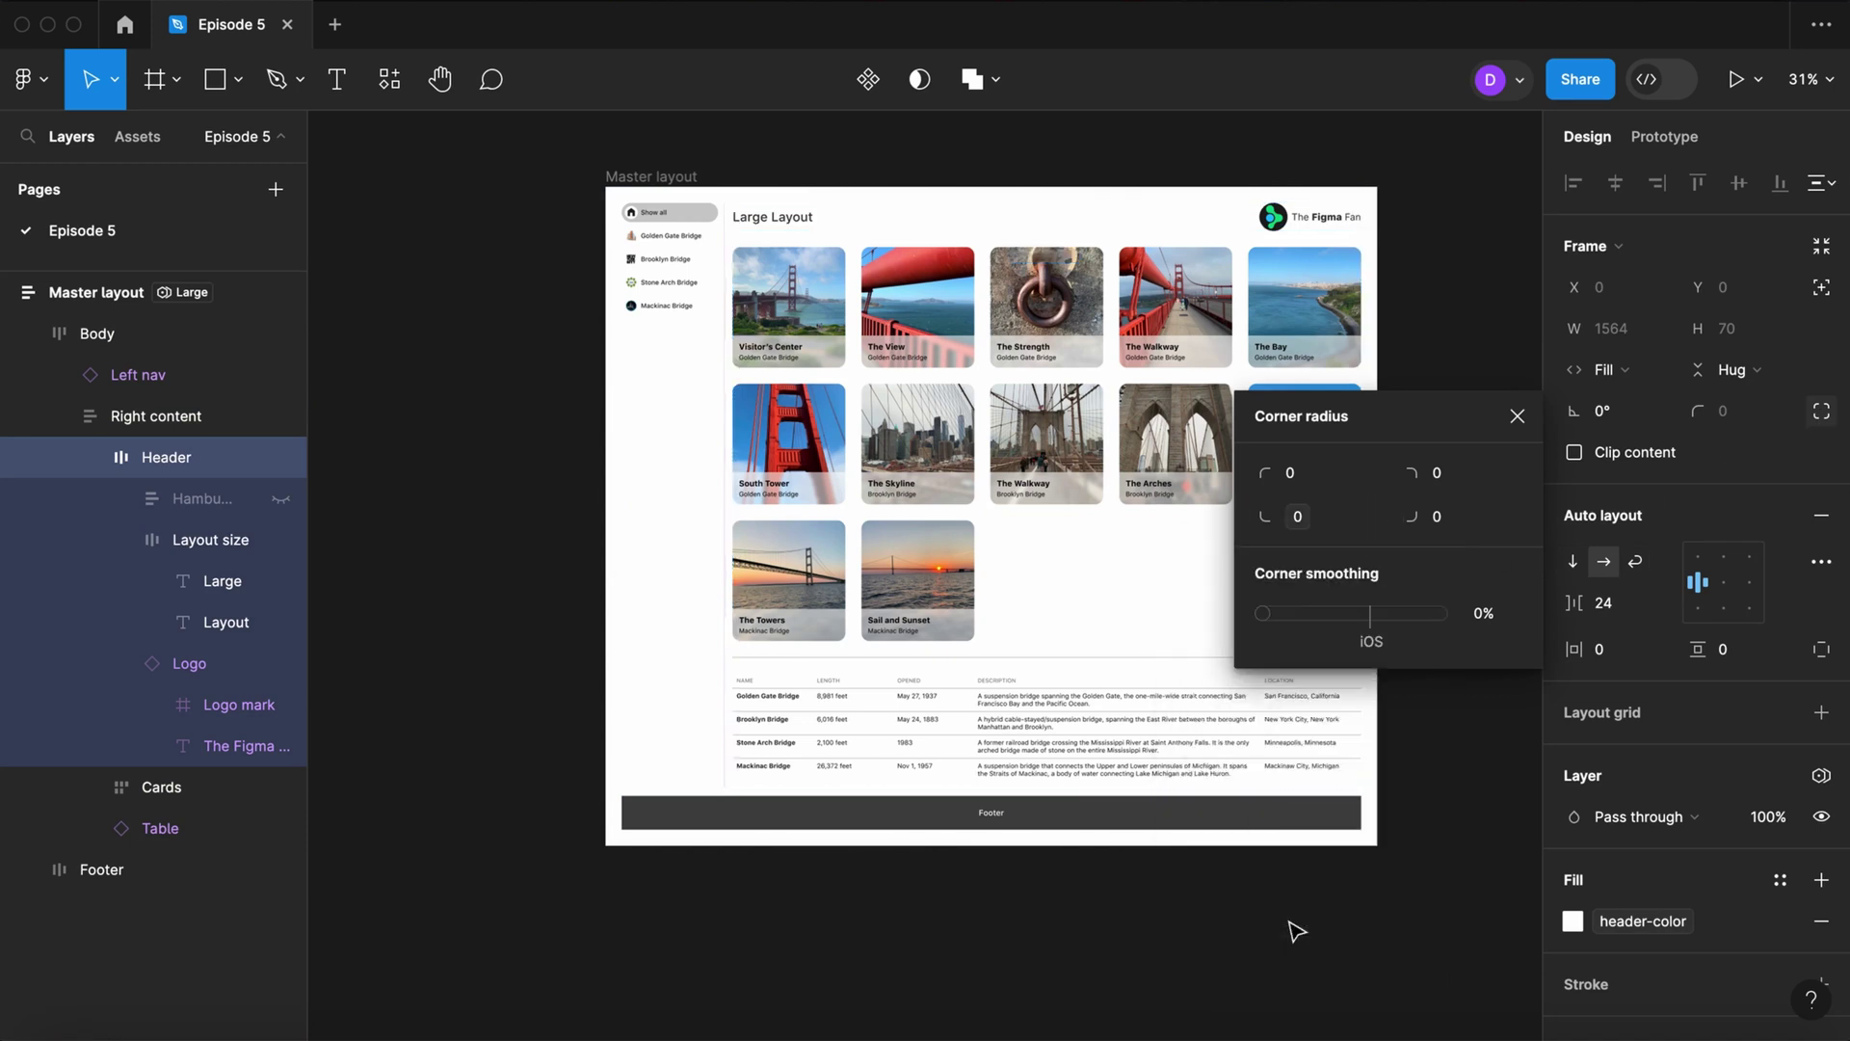
left_click(1520, 520)
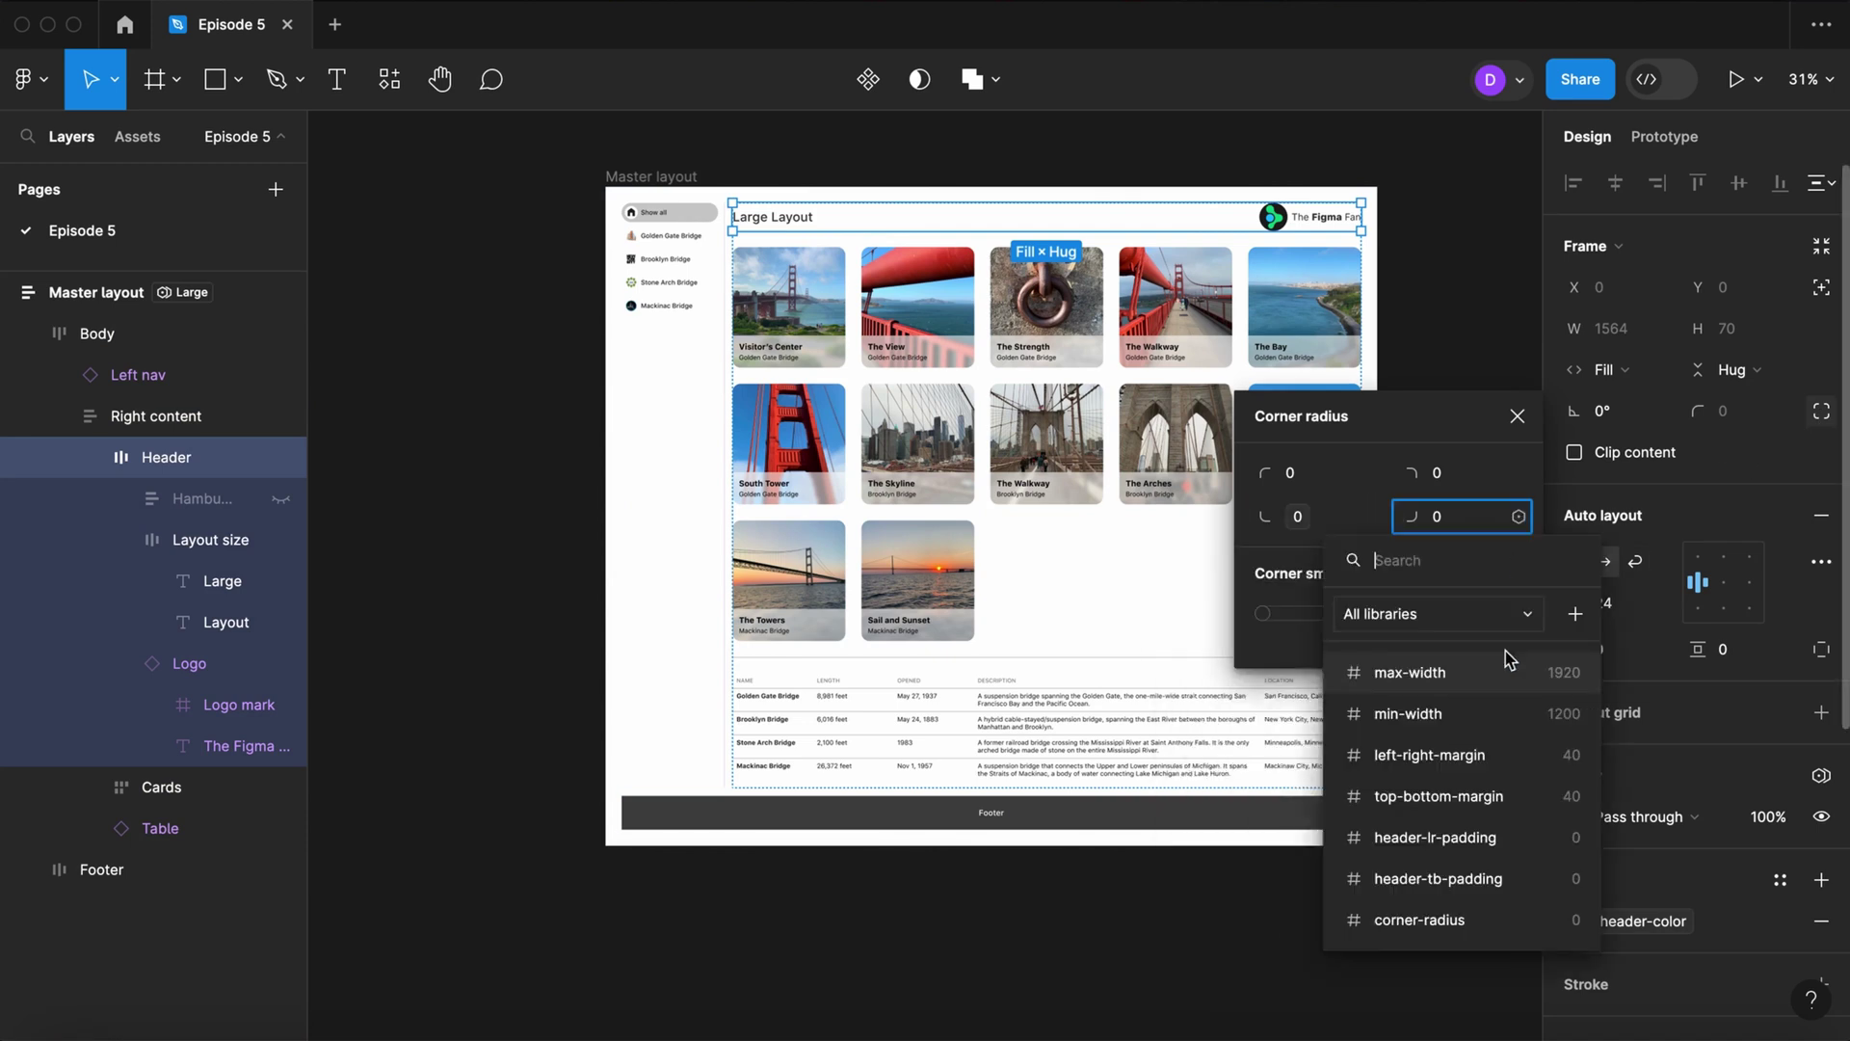
left_click(1434, 919)
Step: Bind the top-left and top-right corner radii of the Footer frame to the corner-radius variable
left_click(1284, 821)
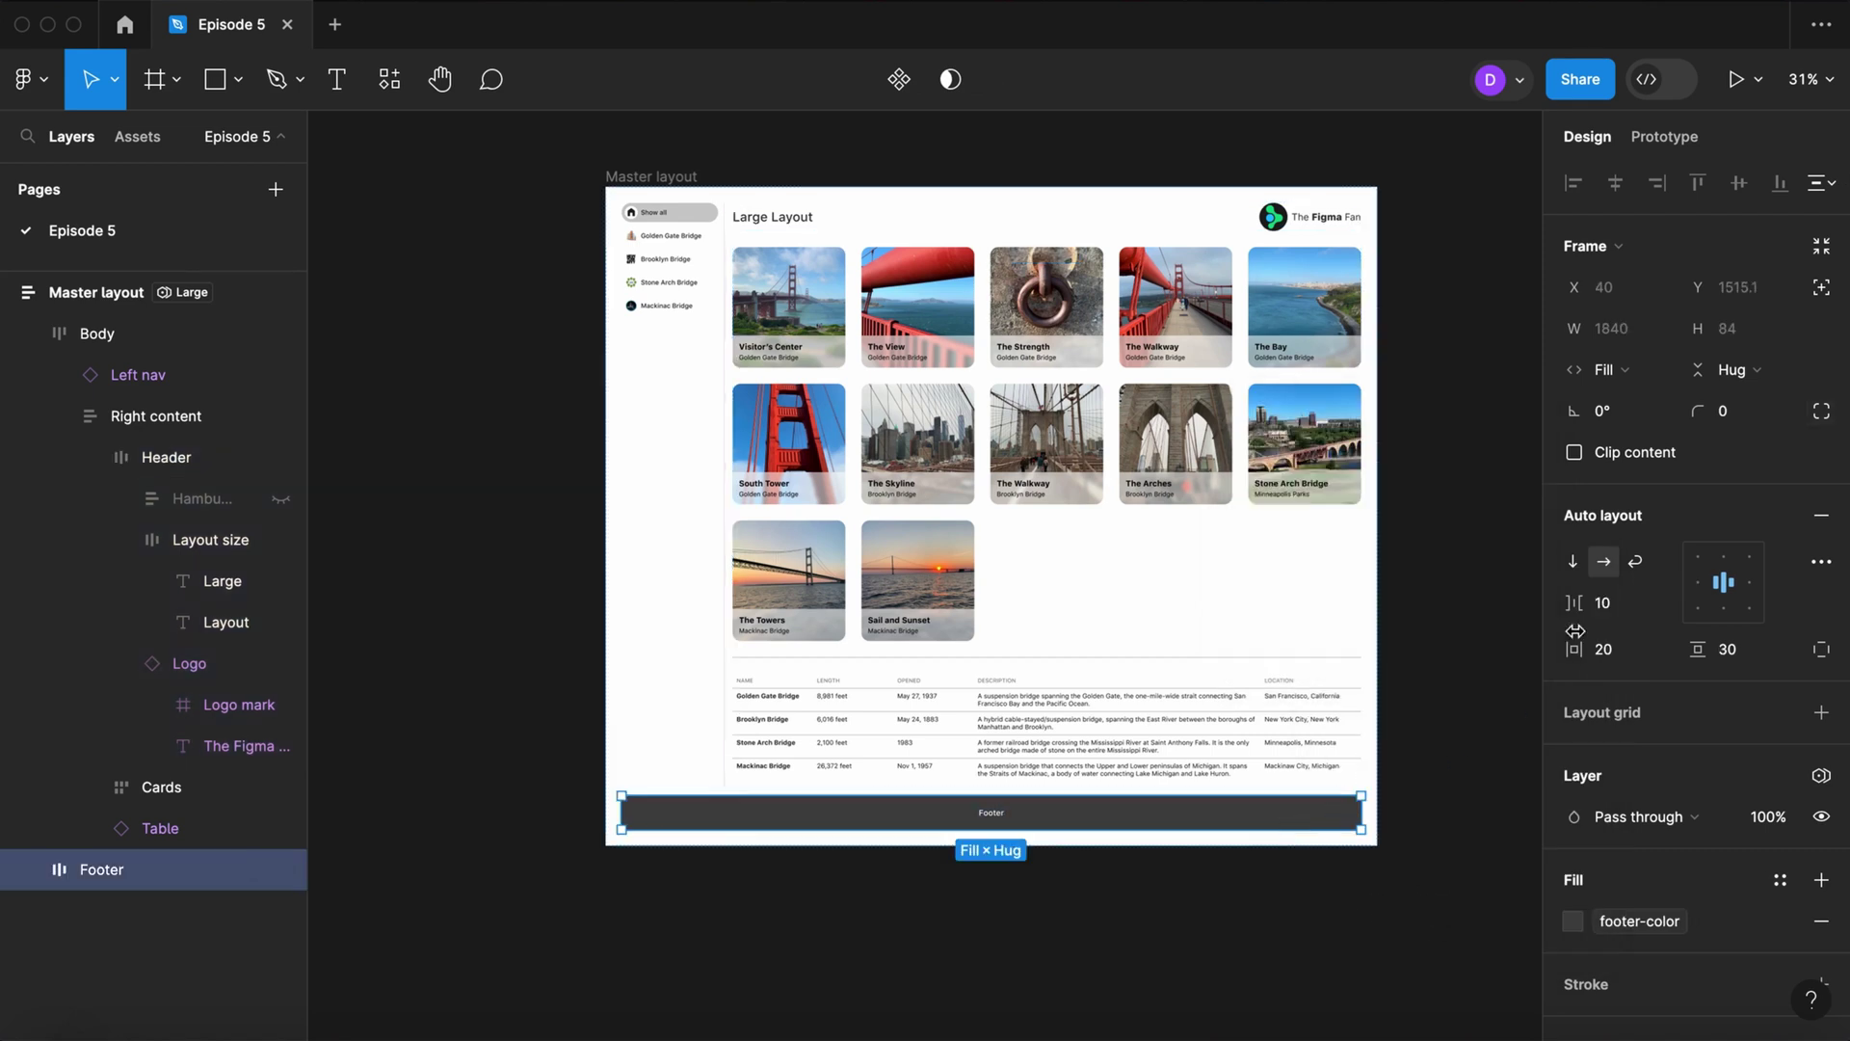
left_click(1821, 415)
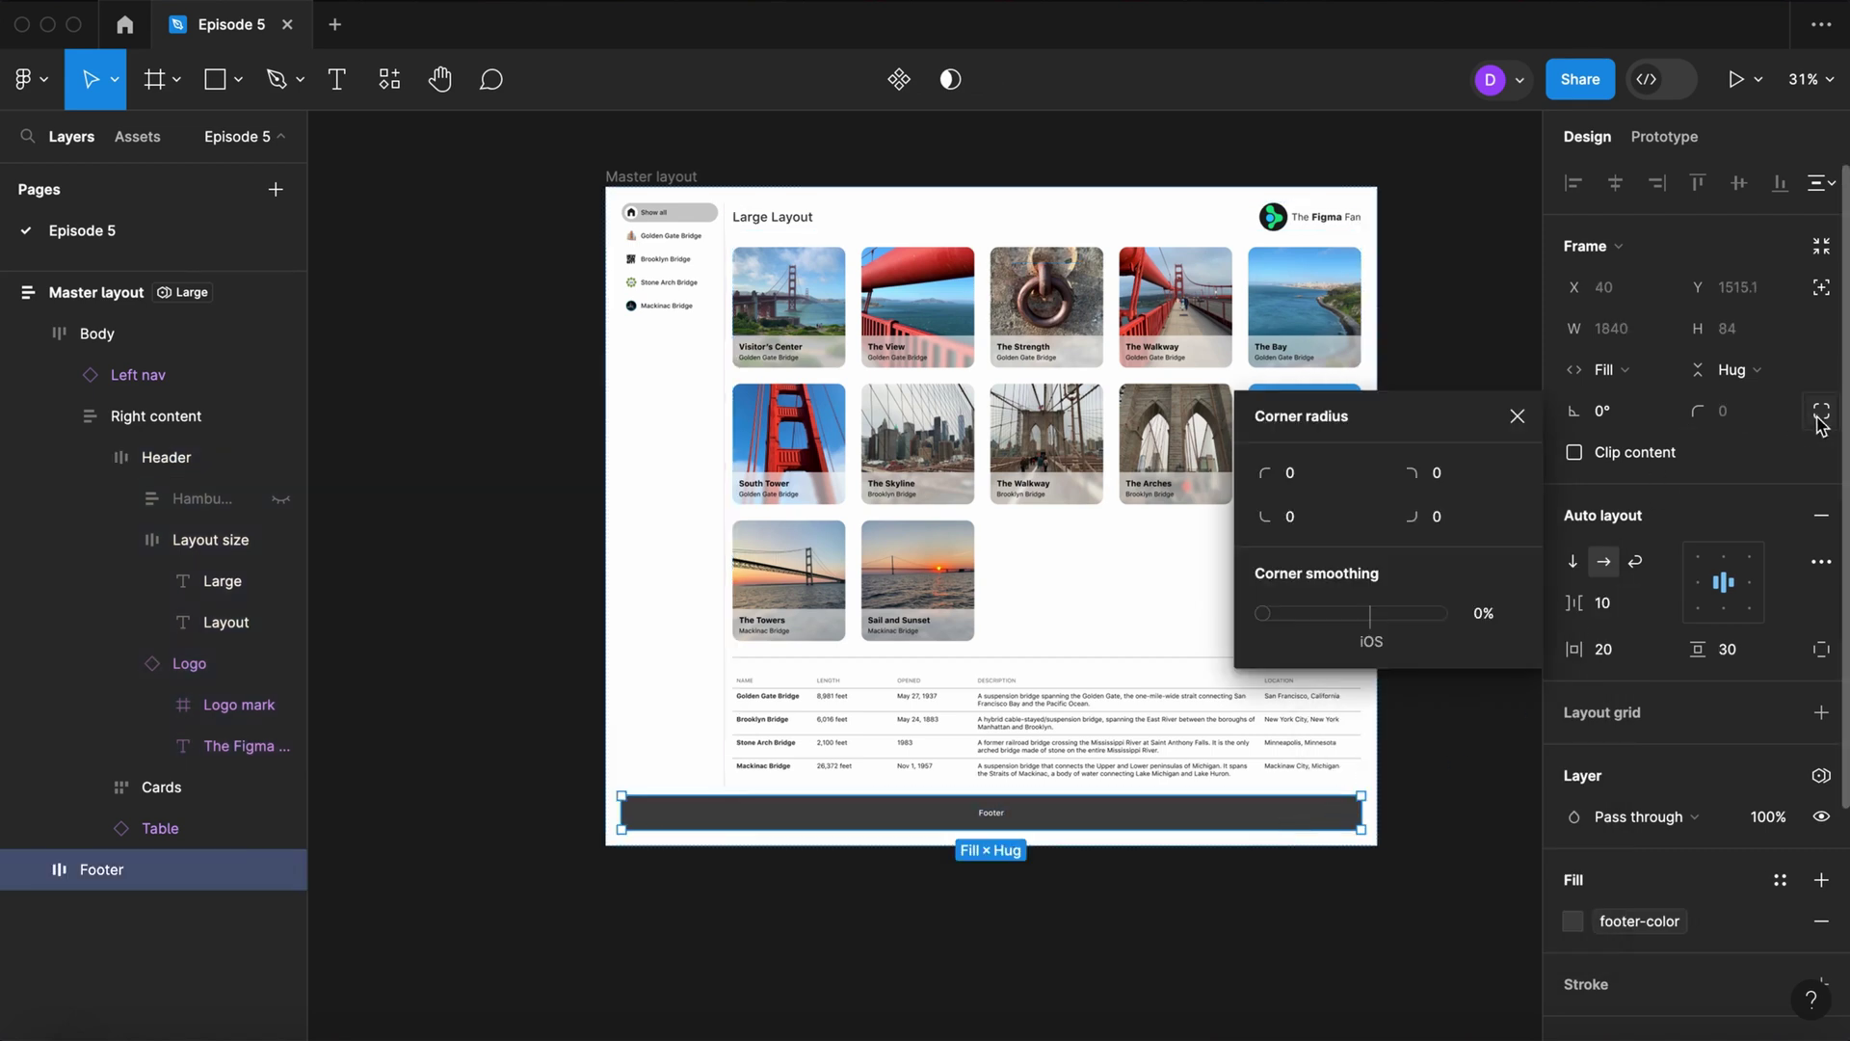
left_click(1373, 474)
left_click(1315, 879)
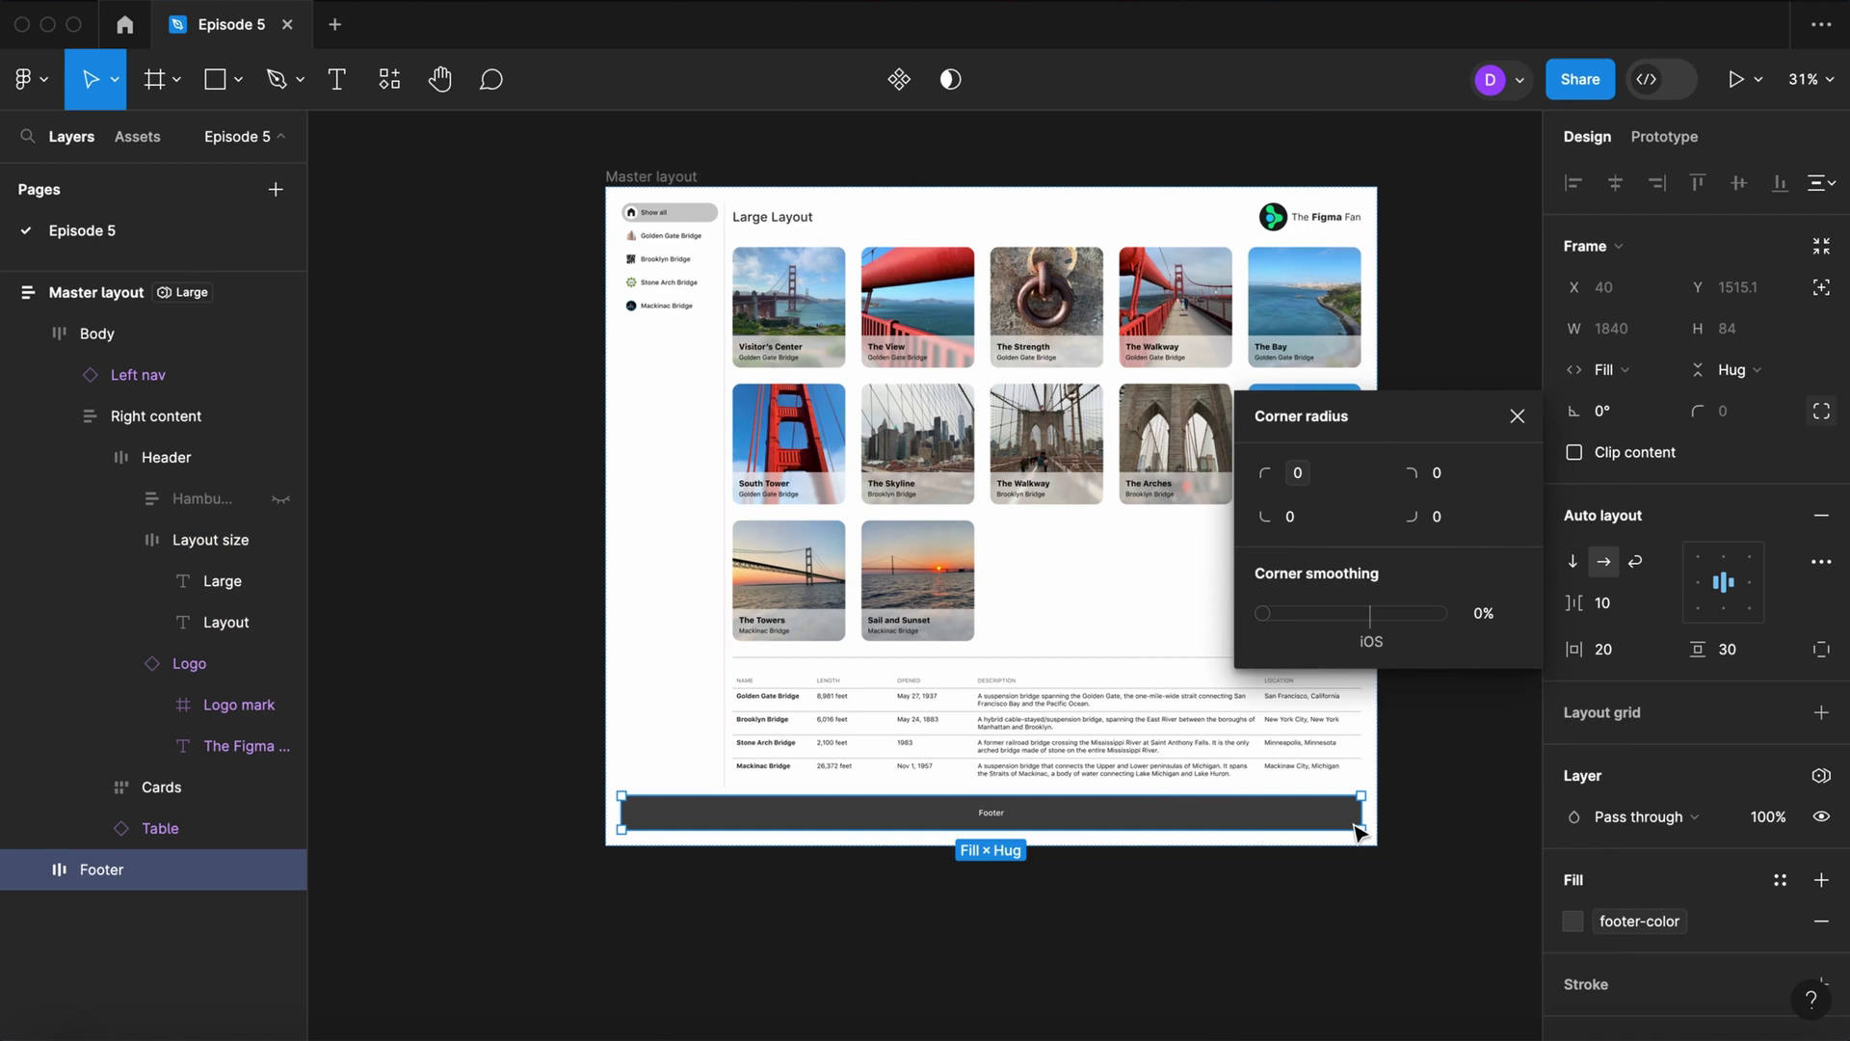
left_click(1519, 474)
left_click(1460, 885)
left_click(1348, 951)
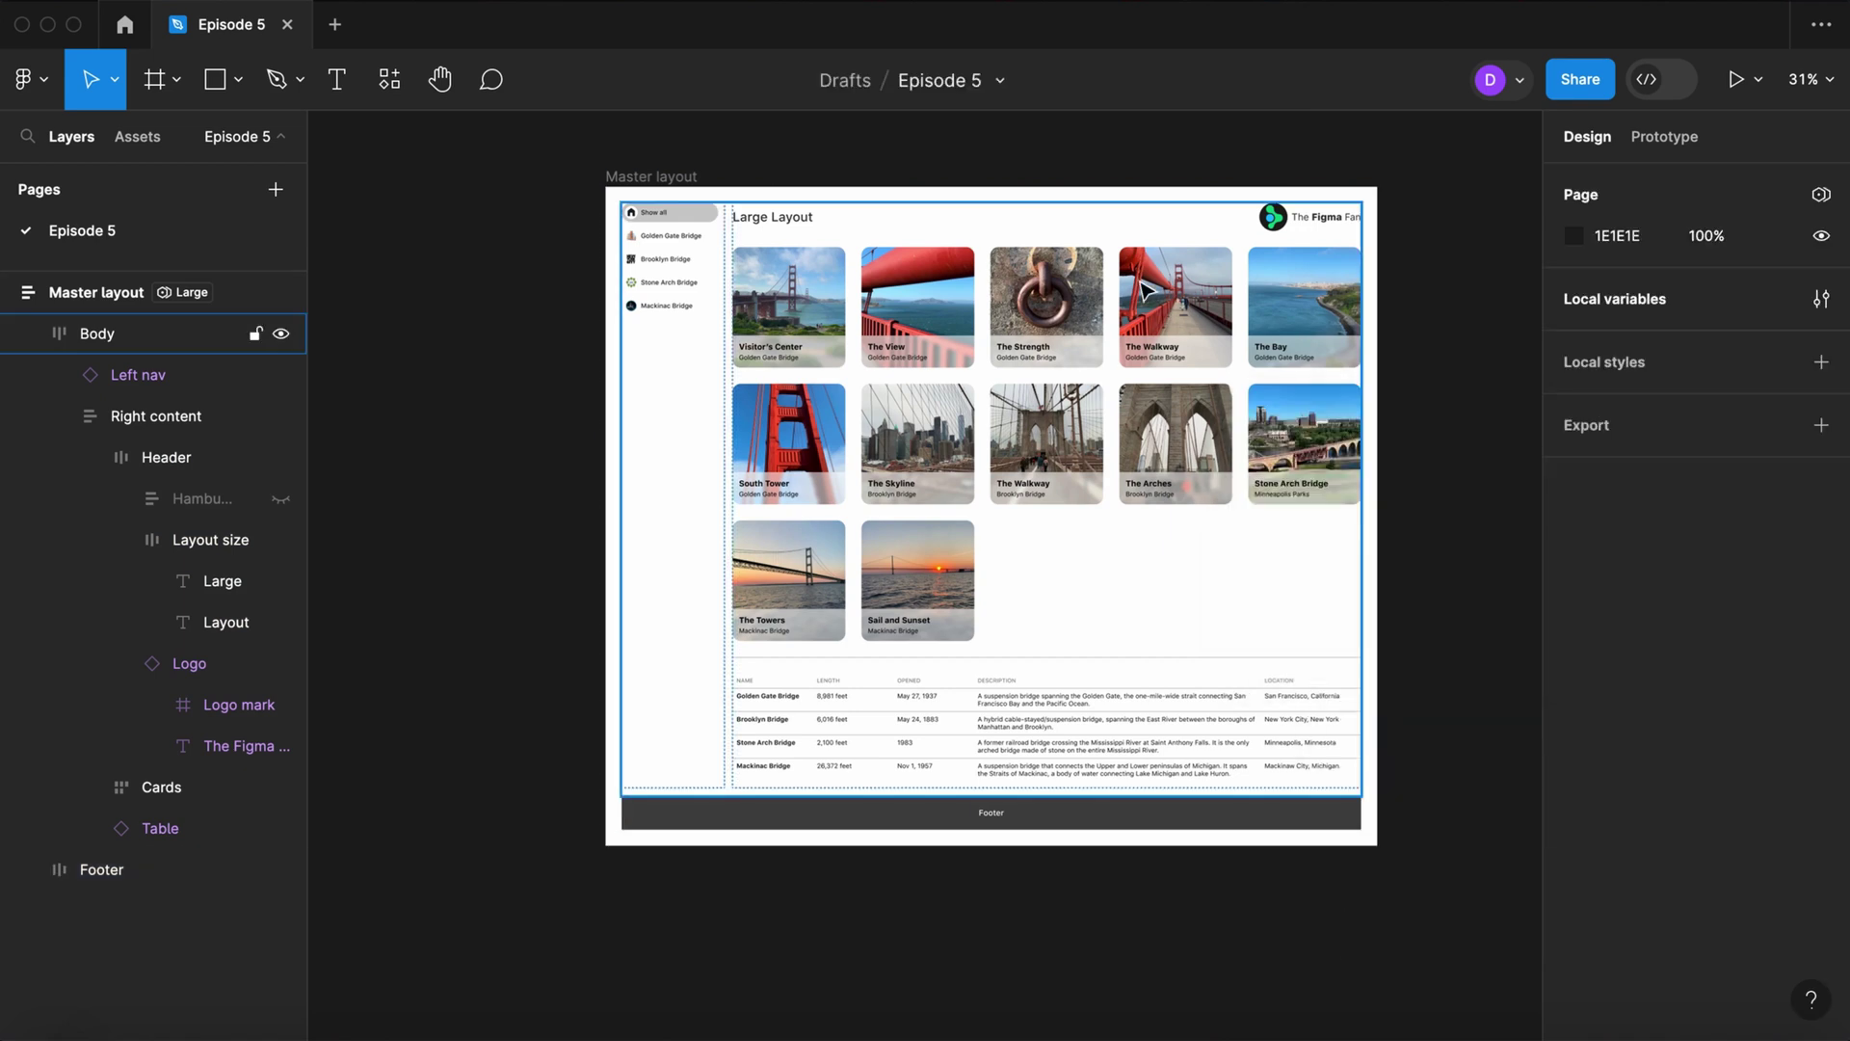
Step: Bind the Header frame's horizontal padding to header-lr-padding and its vertical padding to header-tb-padding
left_click(1084, 231)
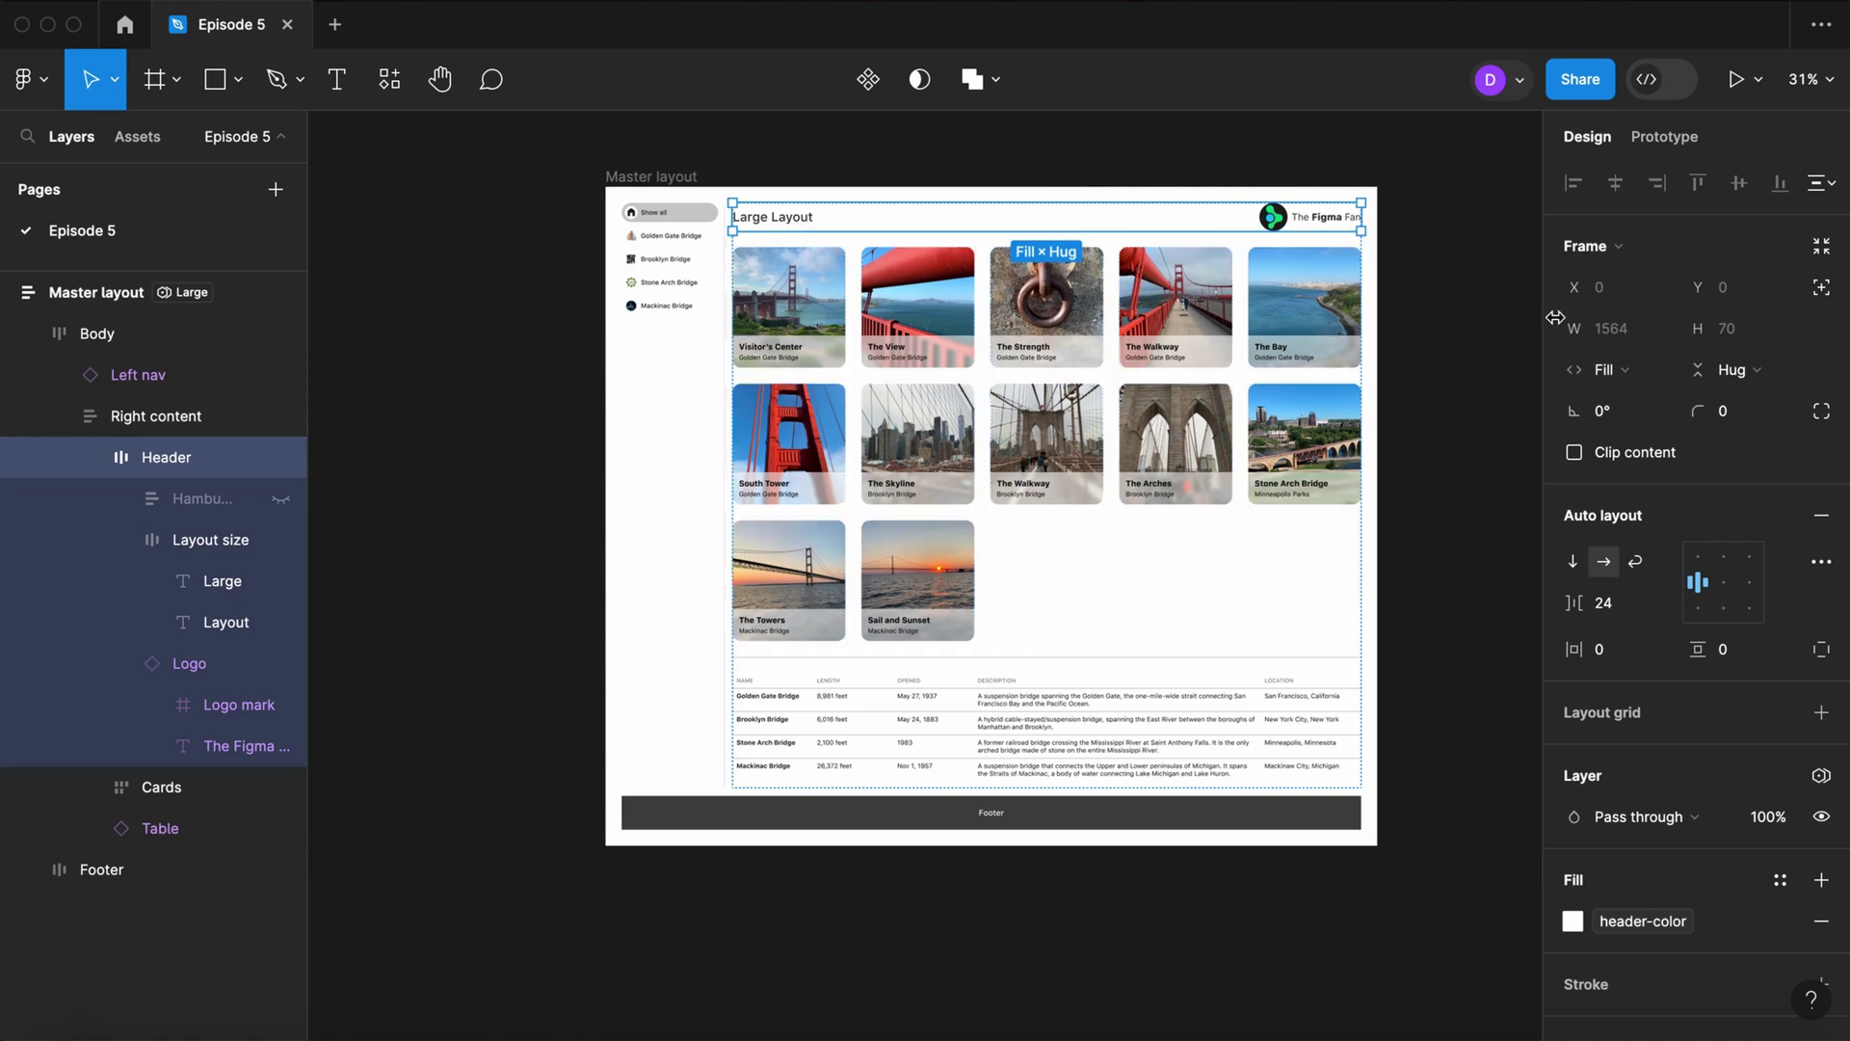
left_click(1666, 650)
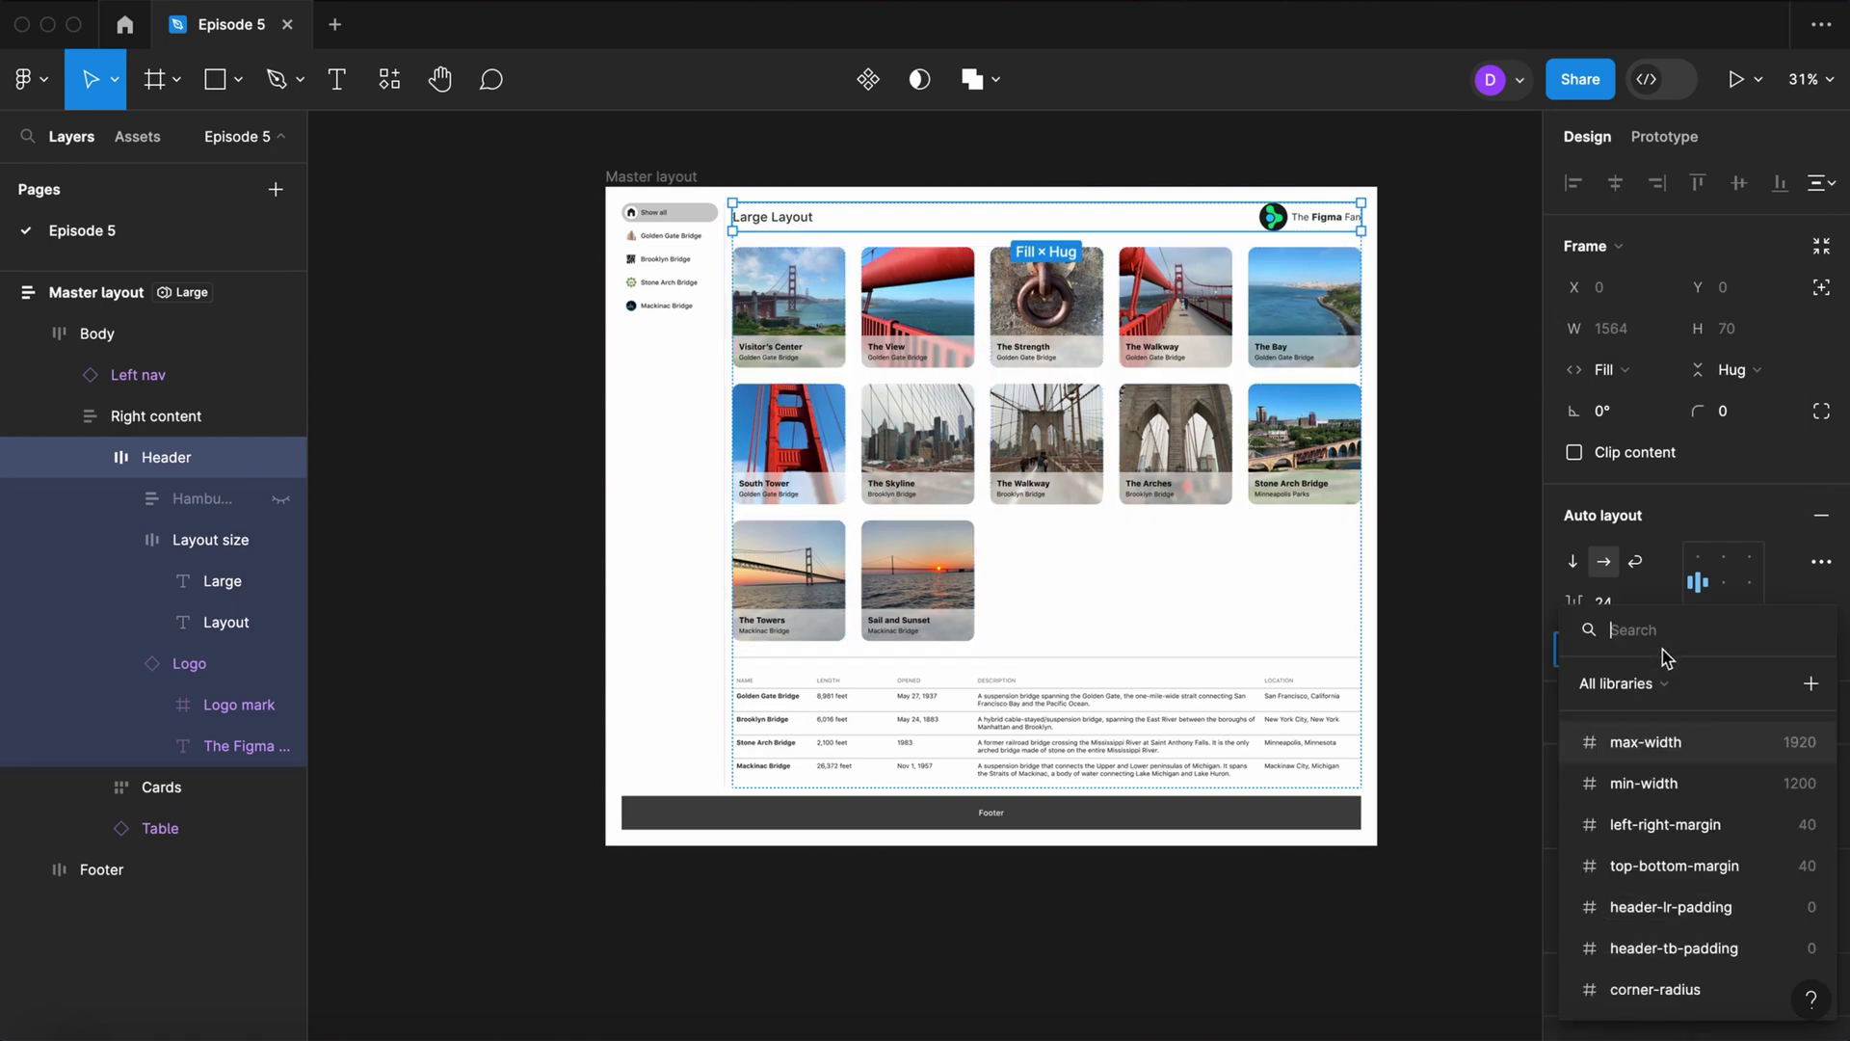
left_click(1710, 908)
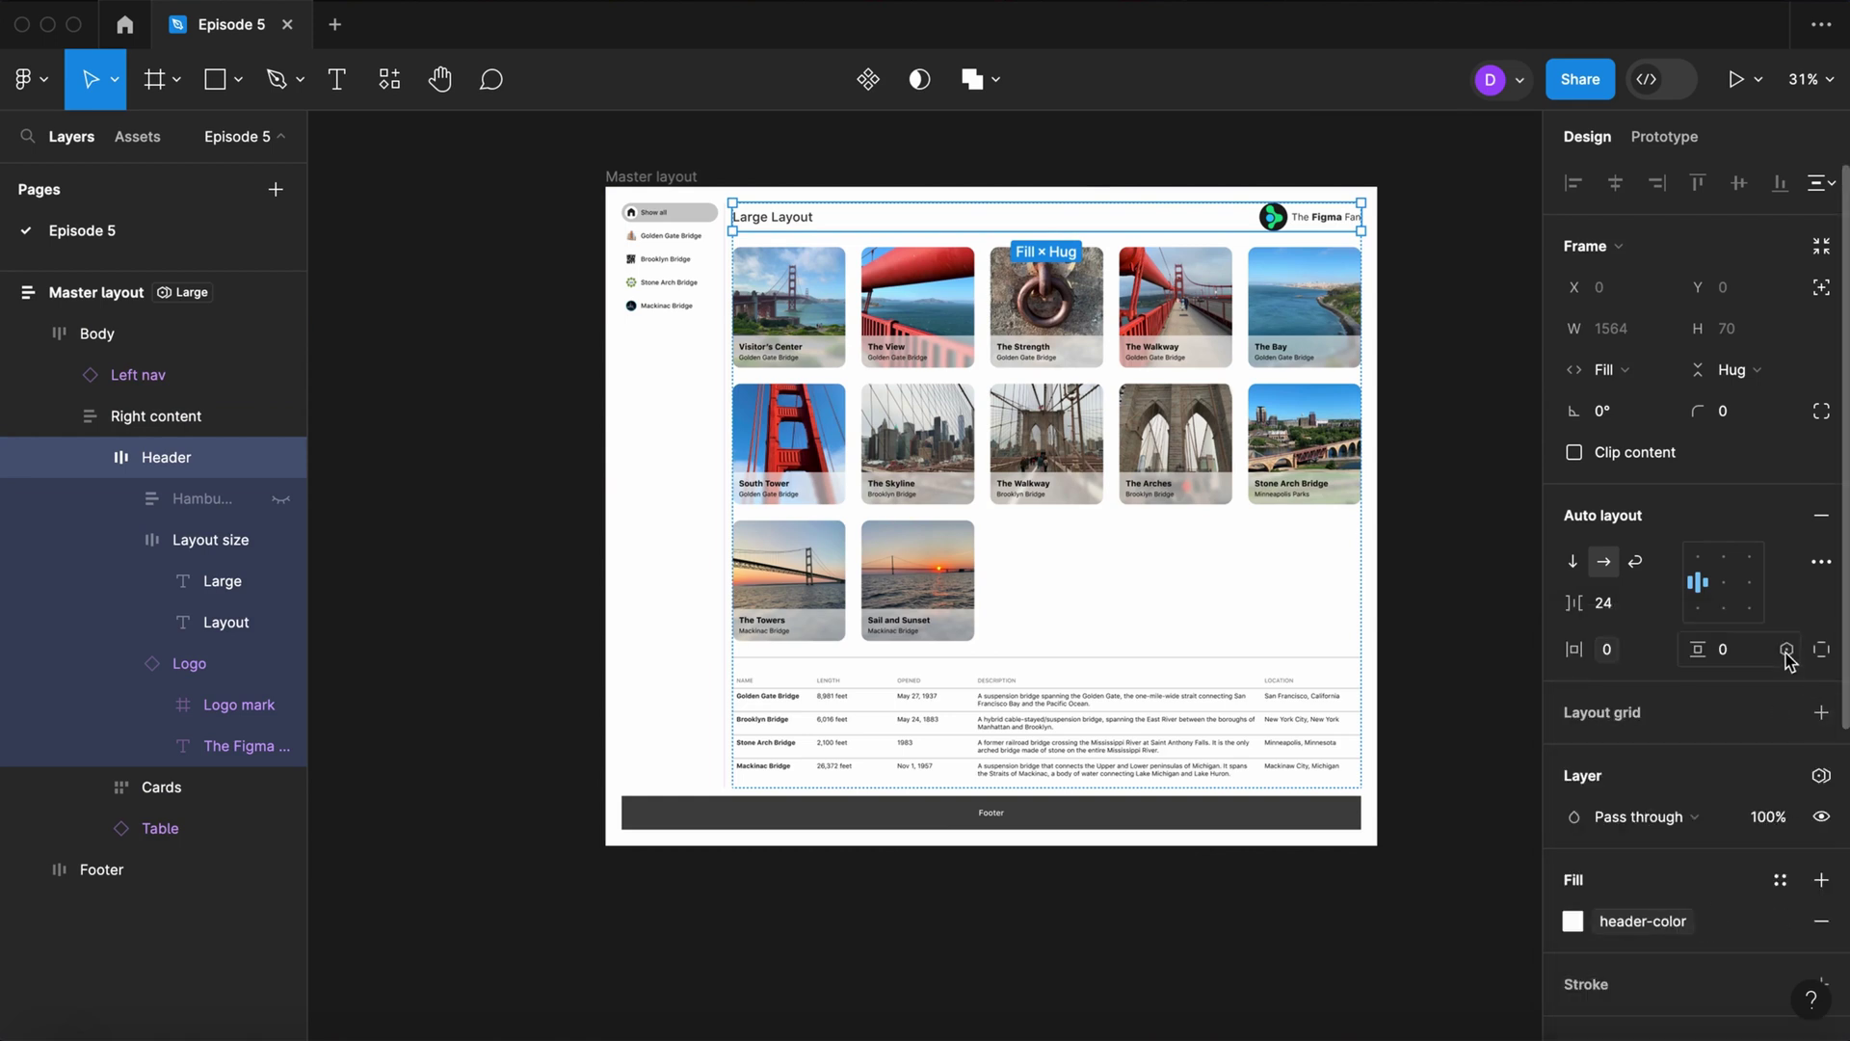
left_click(1784, 650)
left_click(1713, 944)
left_click(1464, 544)
Step: Bind the visibility of the Layout text in the header to the logo-text variable
left_click(795, 217, "super")
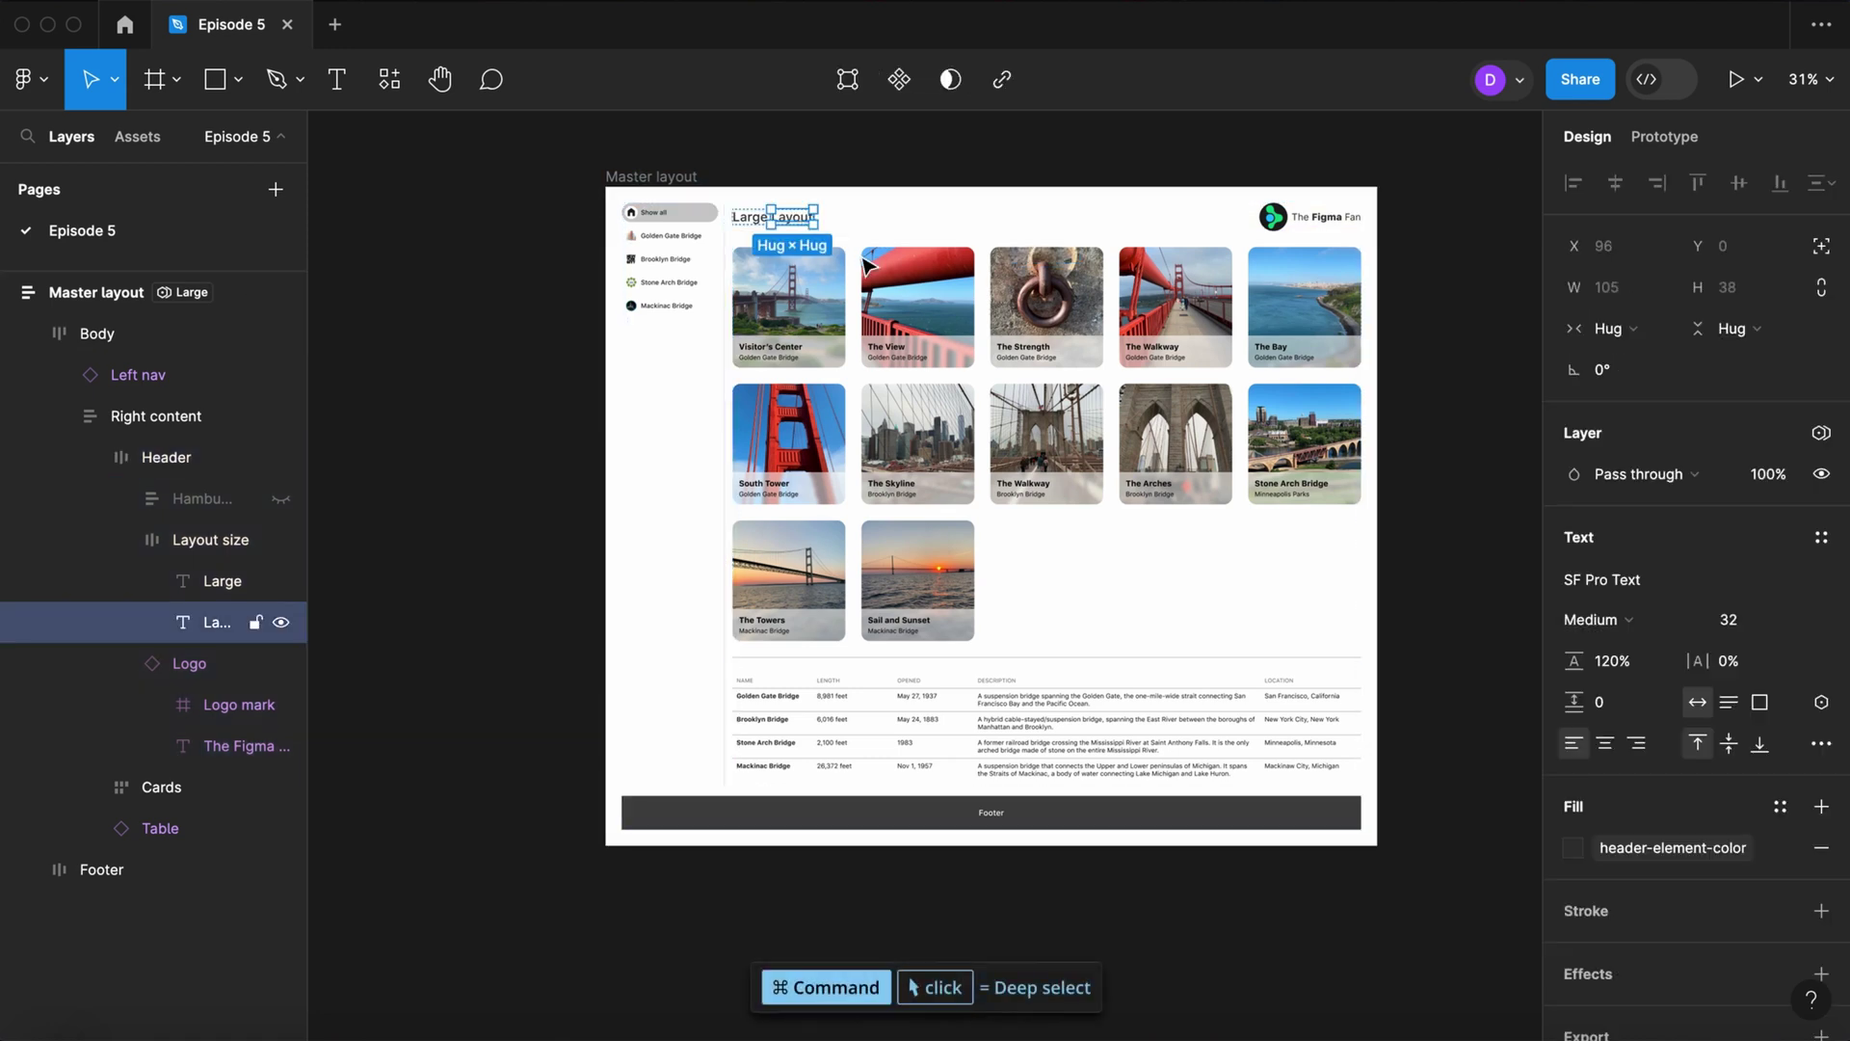
right_click(1821, 473)
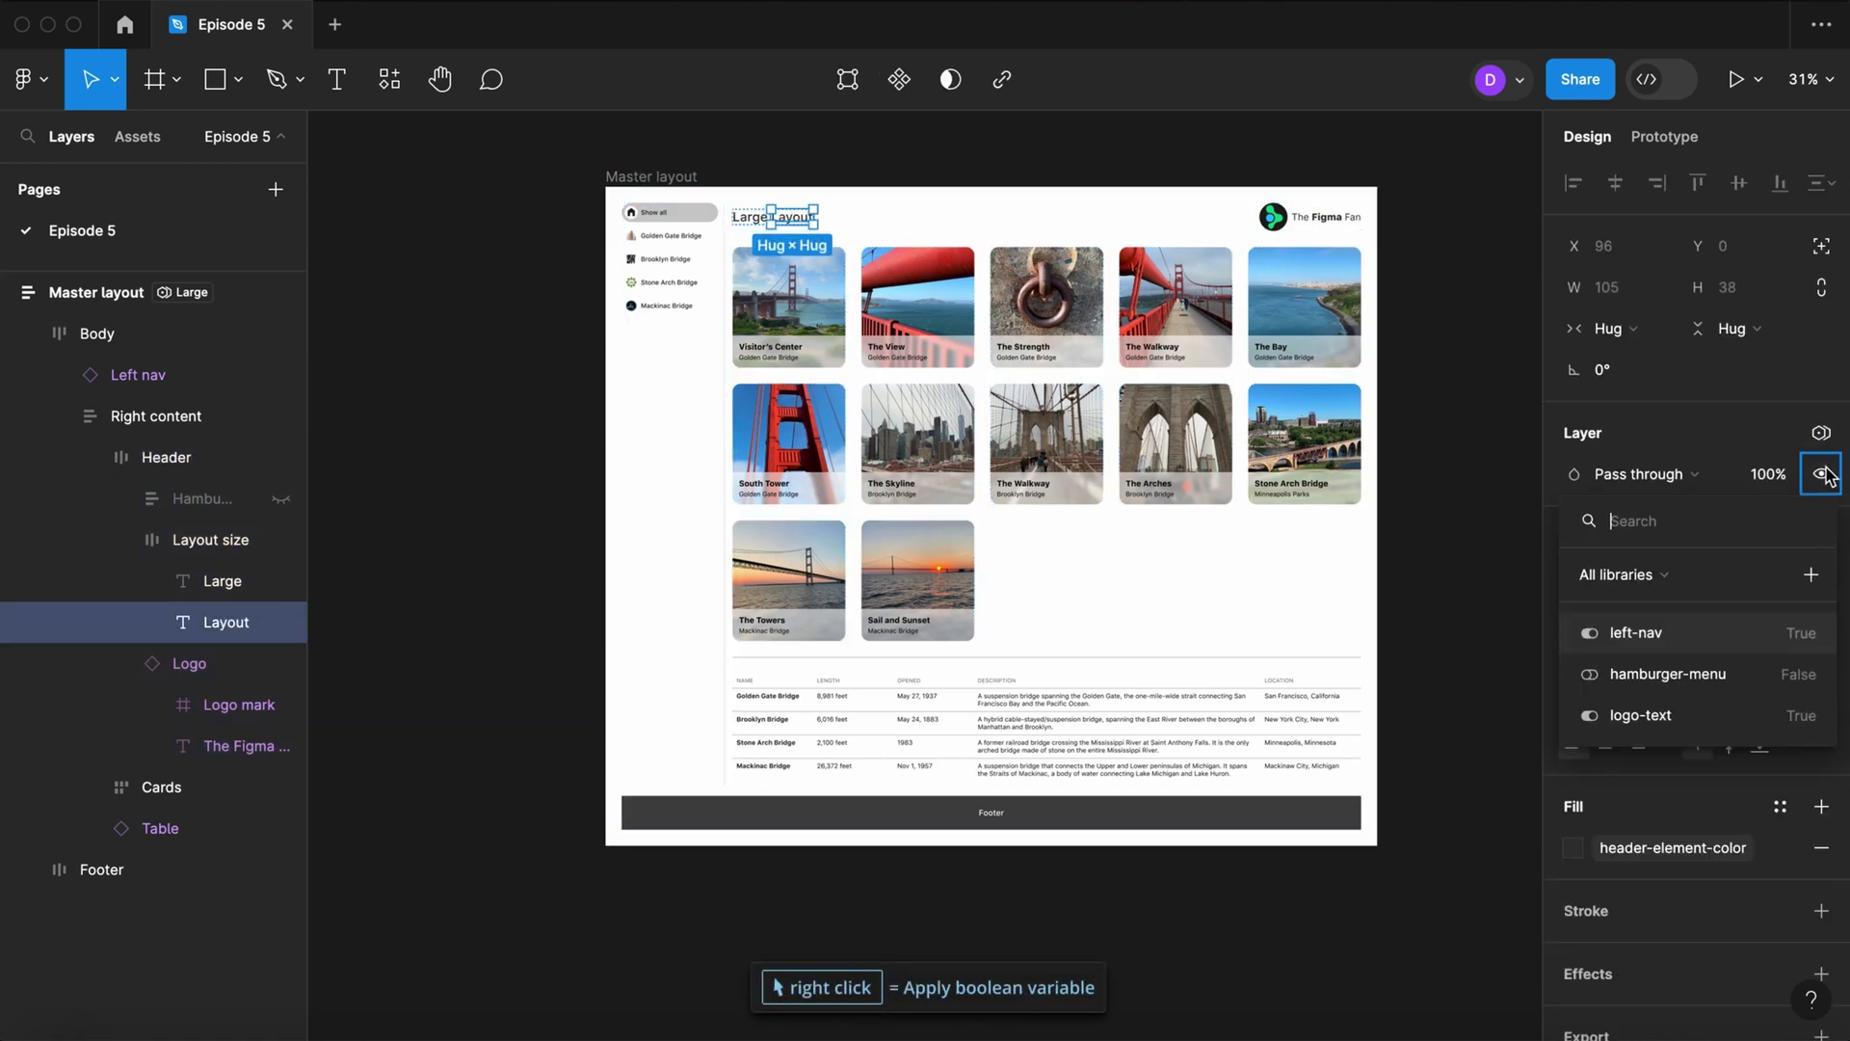
left_click(1668, 718)
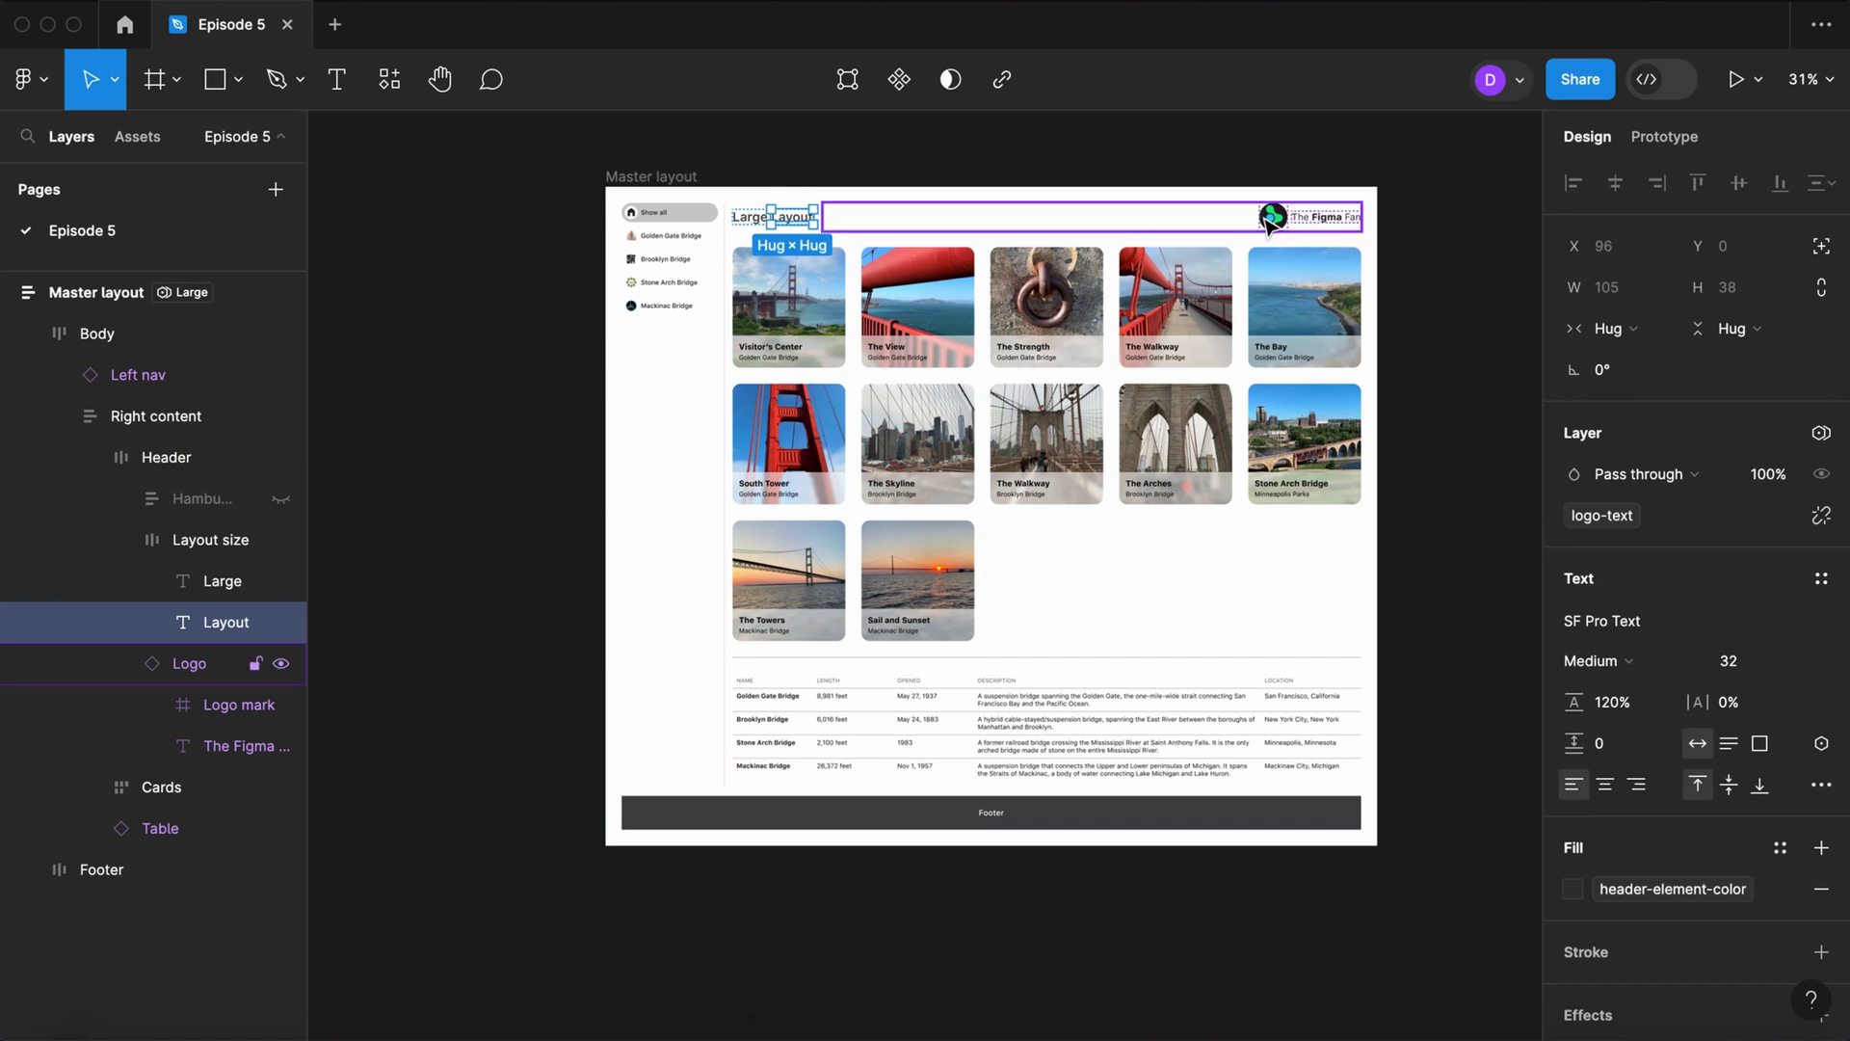
Step: Go to the main component of the Logo and bind the visibility of its The Figma Fan text to logo-text
left_click(1270, 217)
left_click(1781, 525)
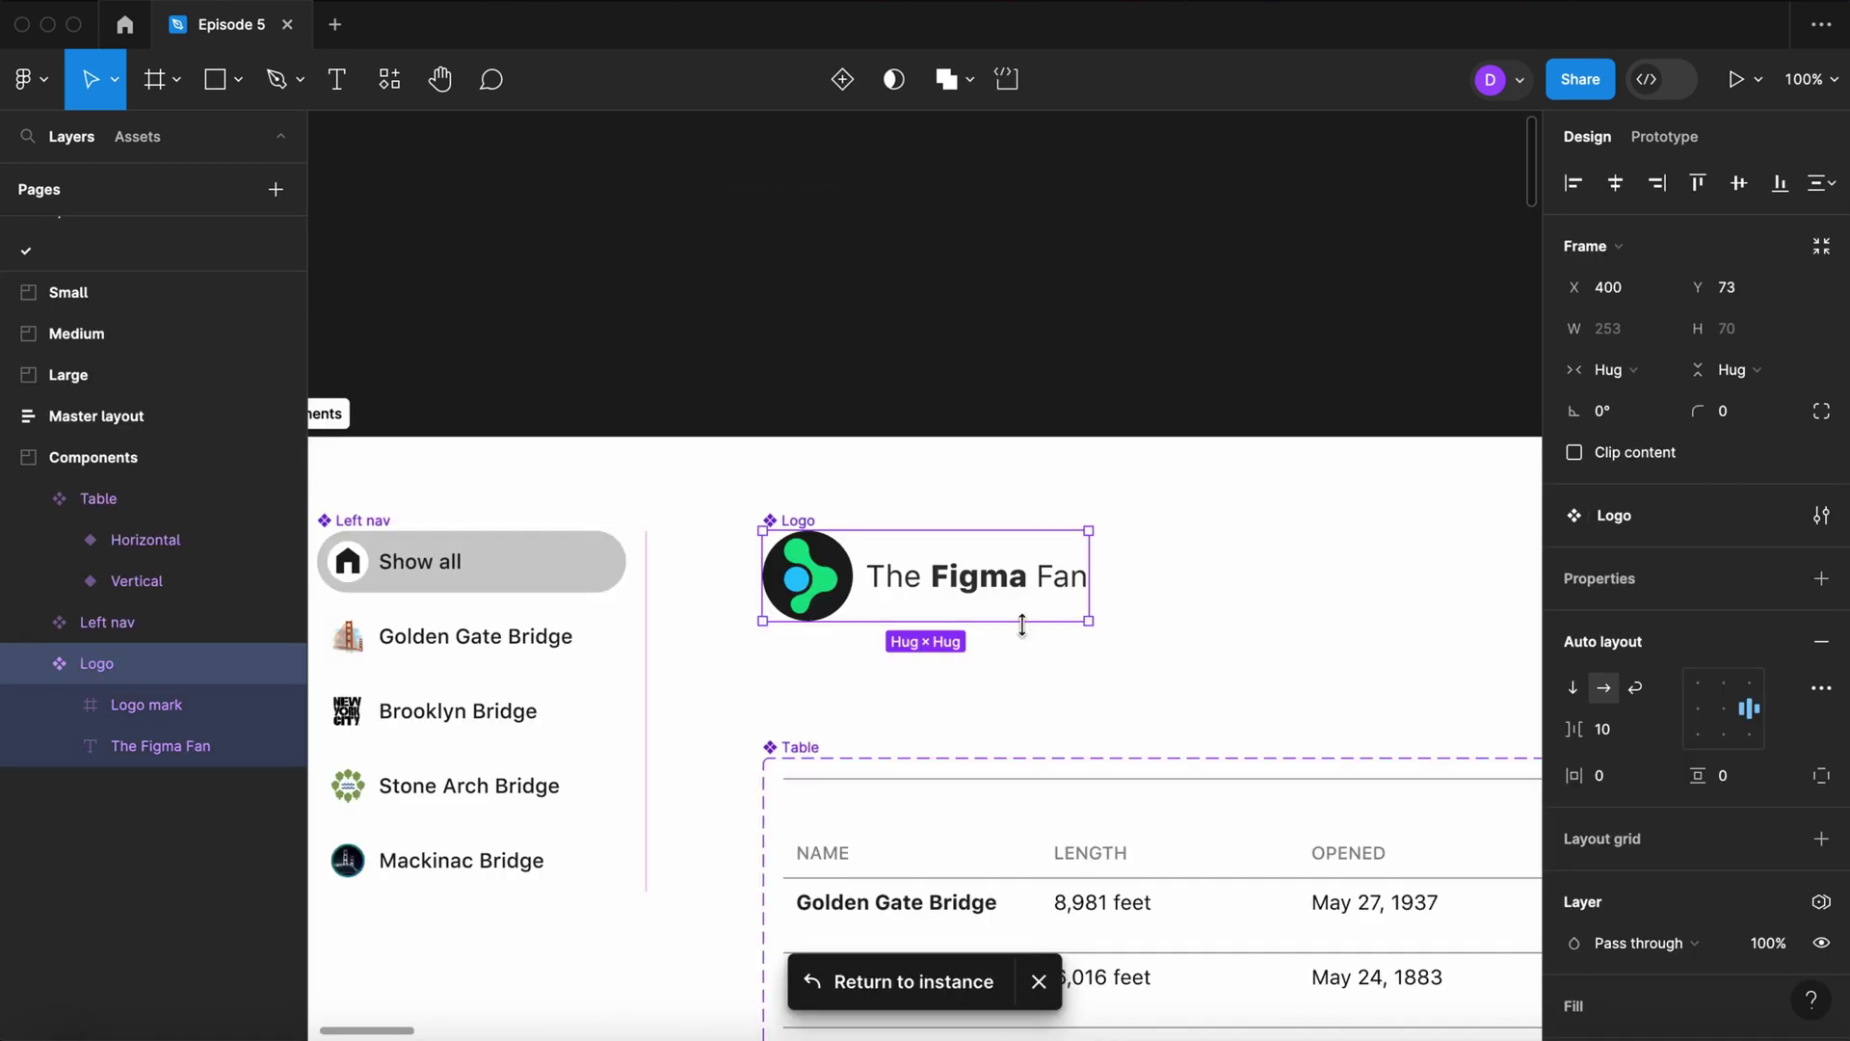
left_click(959, 578)
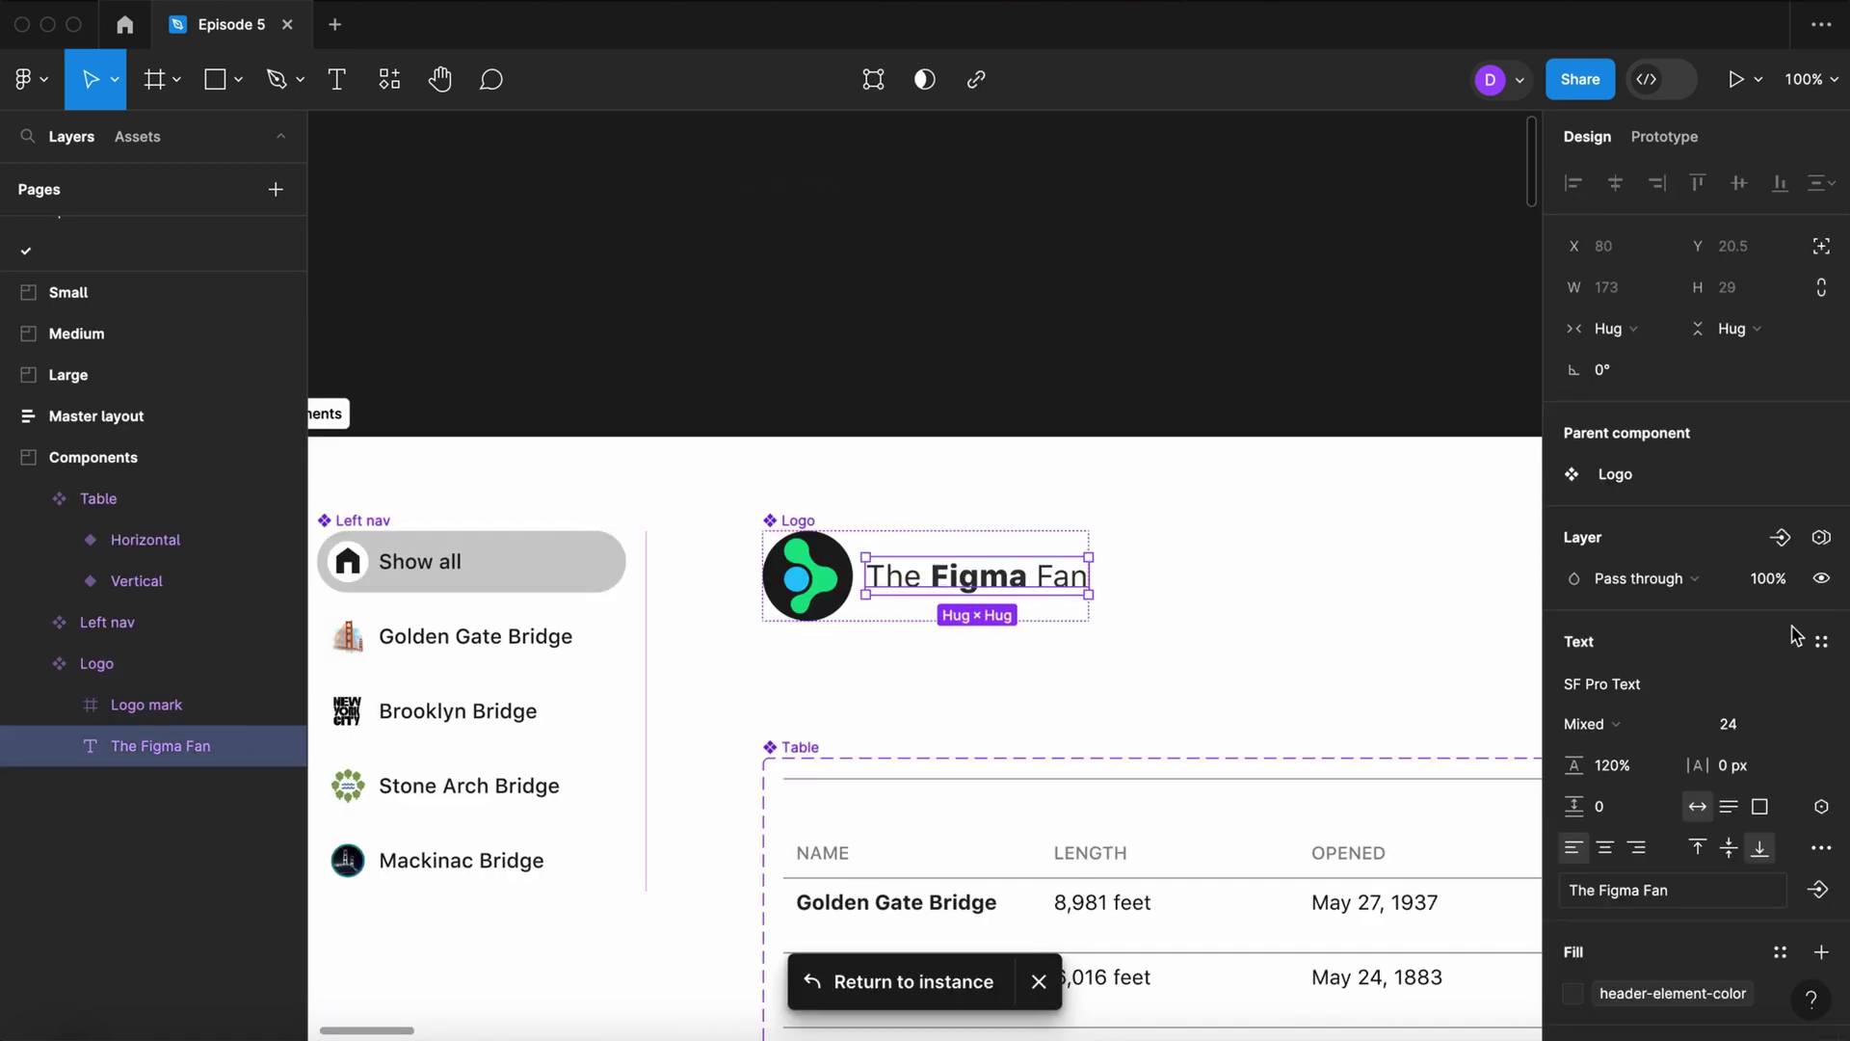
left_click(1823, 581)
left_click(1670, 821)
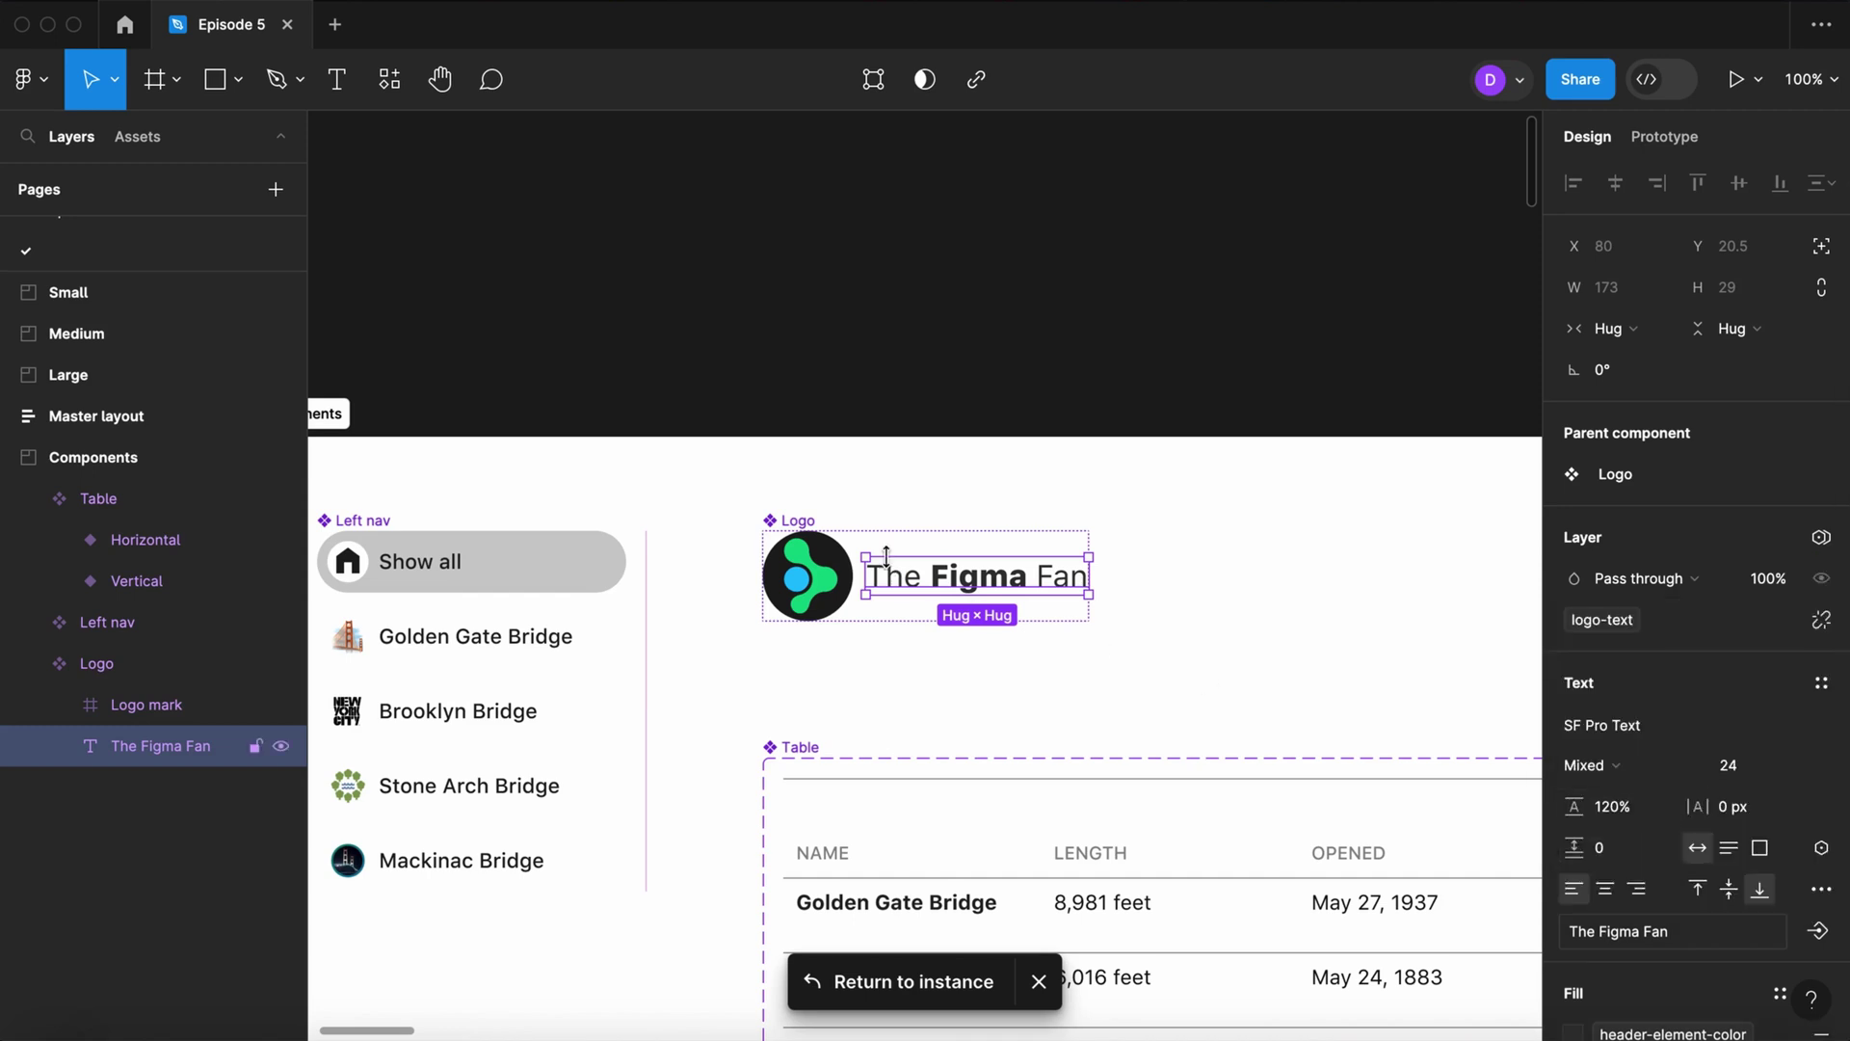
Step: Bind the Logo mark's width and height to the logo-size variable and return to the Episode 5 page
left_click(834, 570)
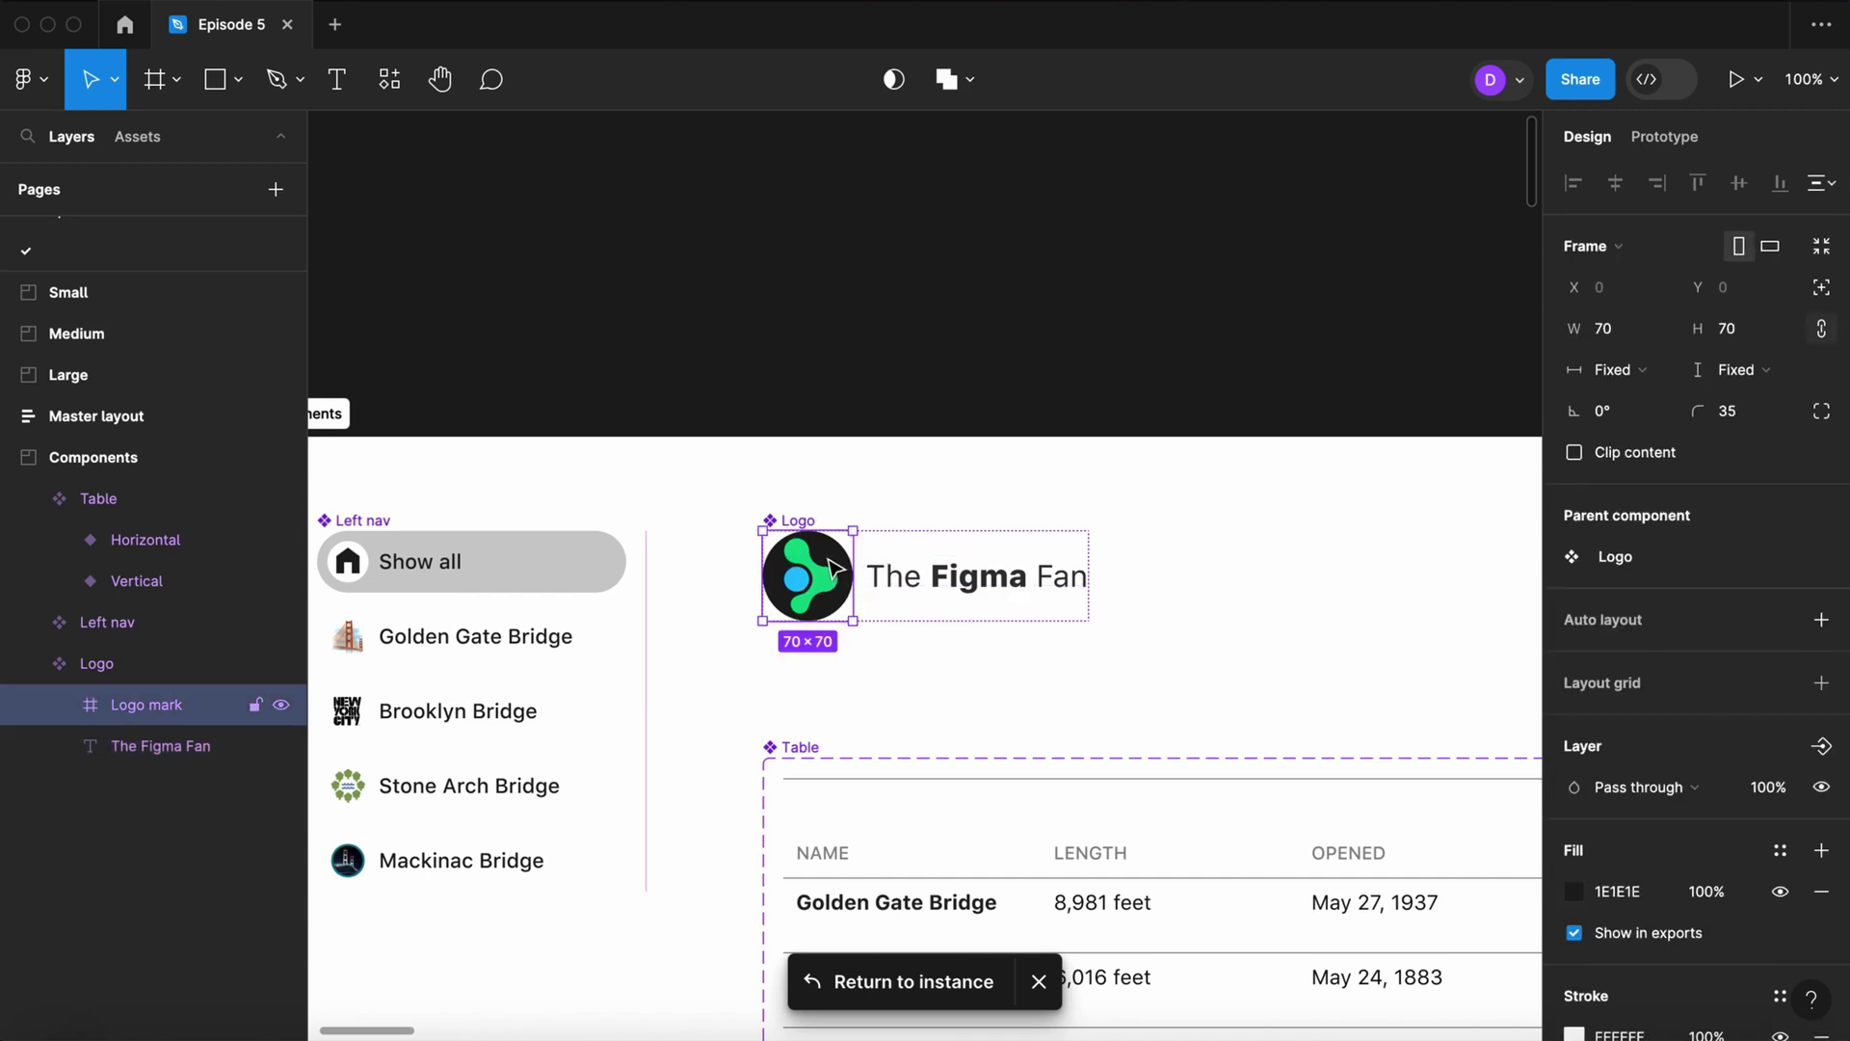
left_click(1664, 331)
left_click(1648, 460)
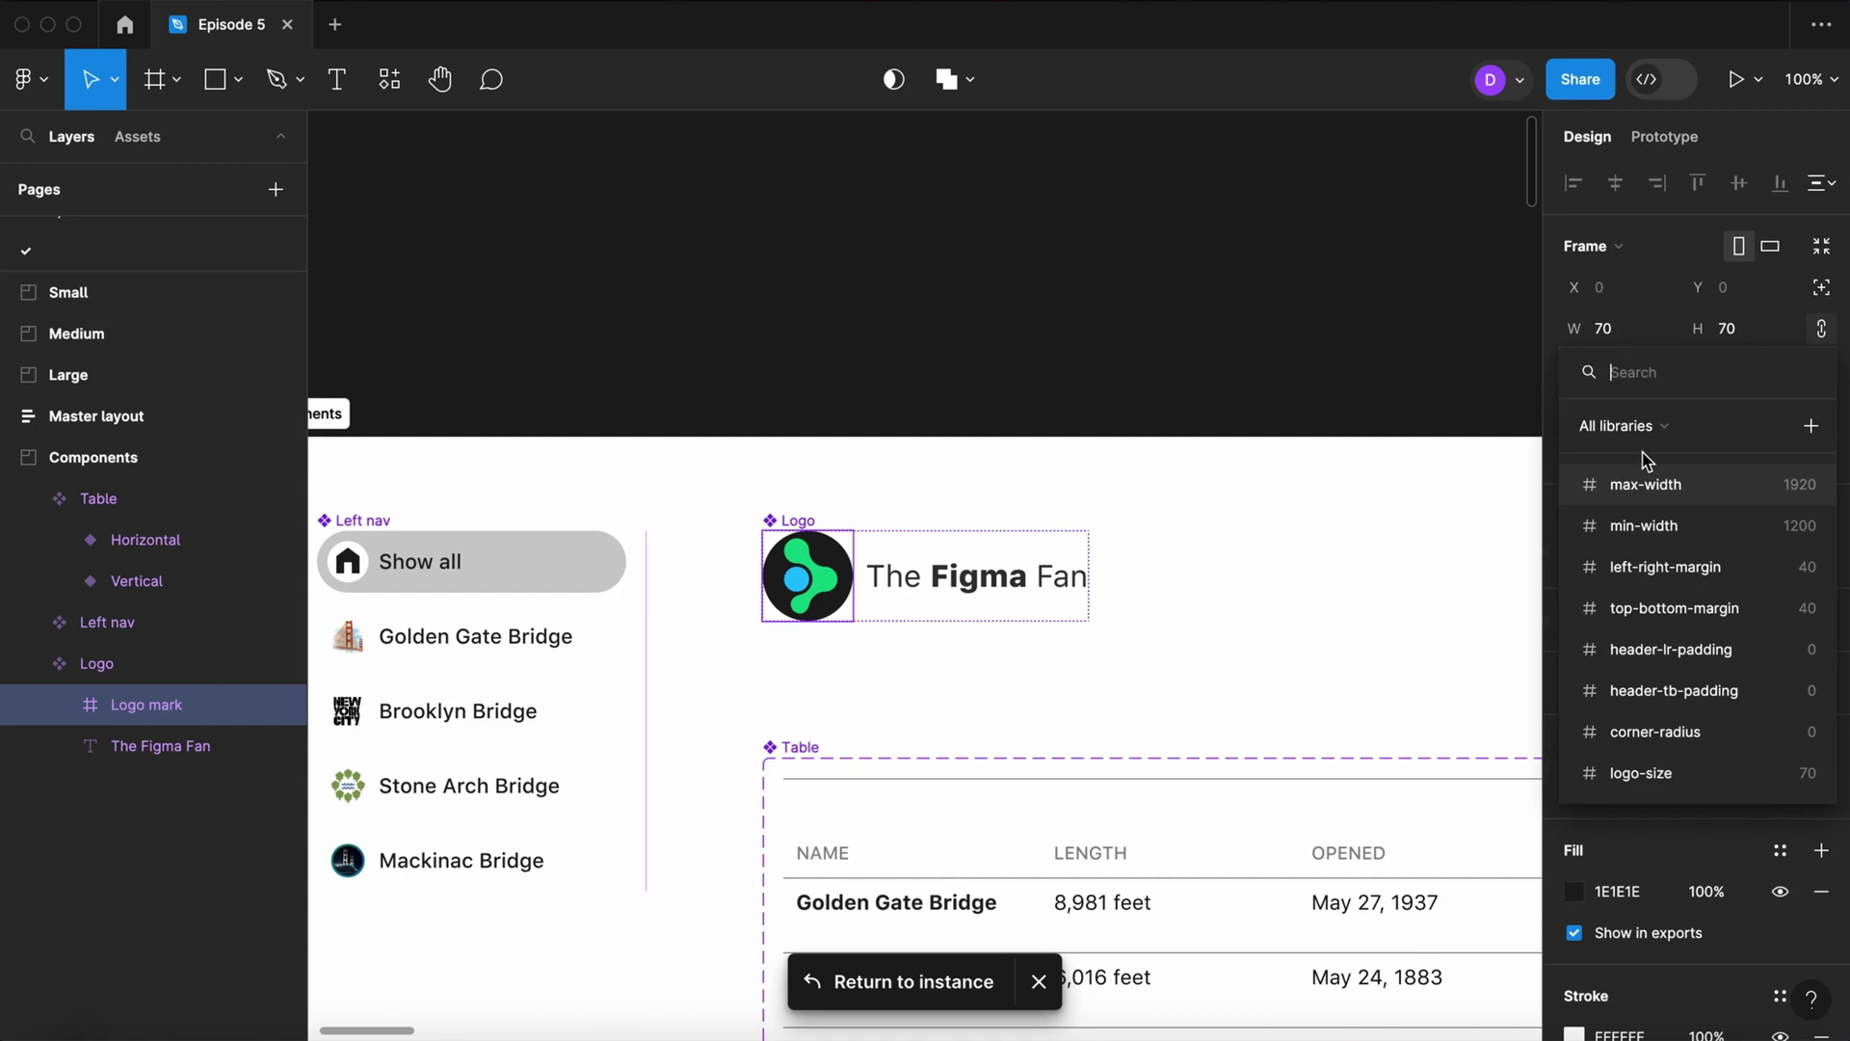
left_click(1648, 771)
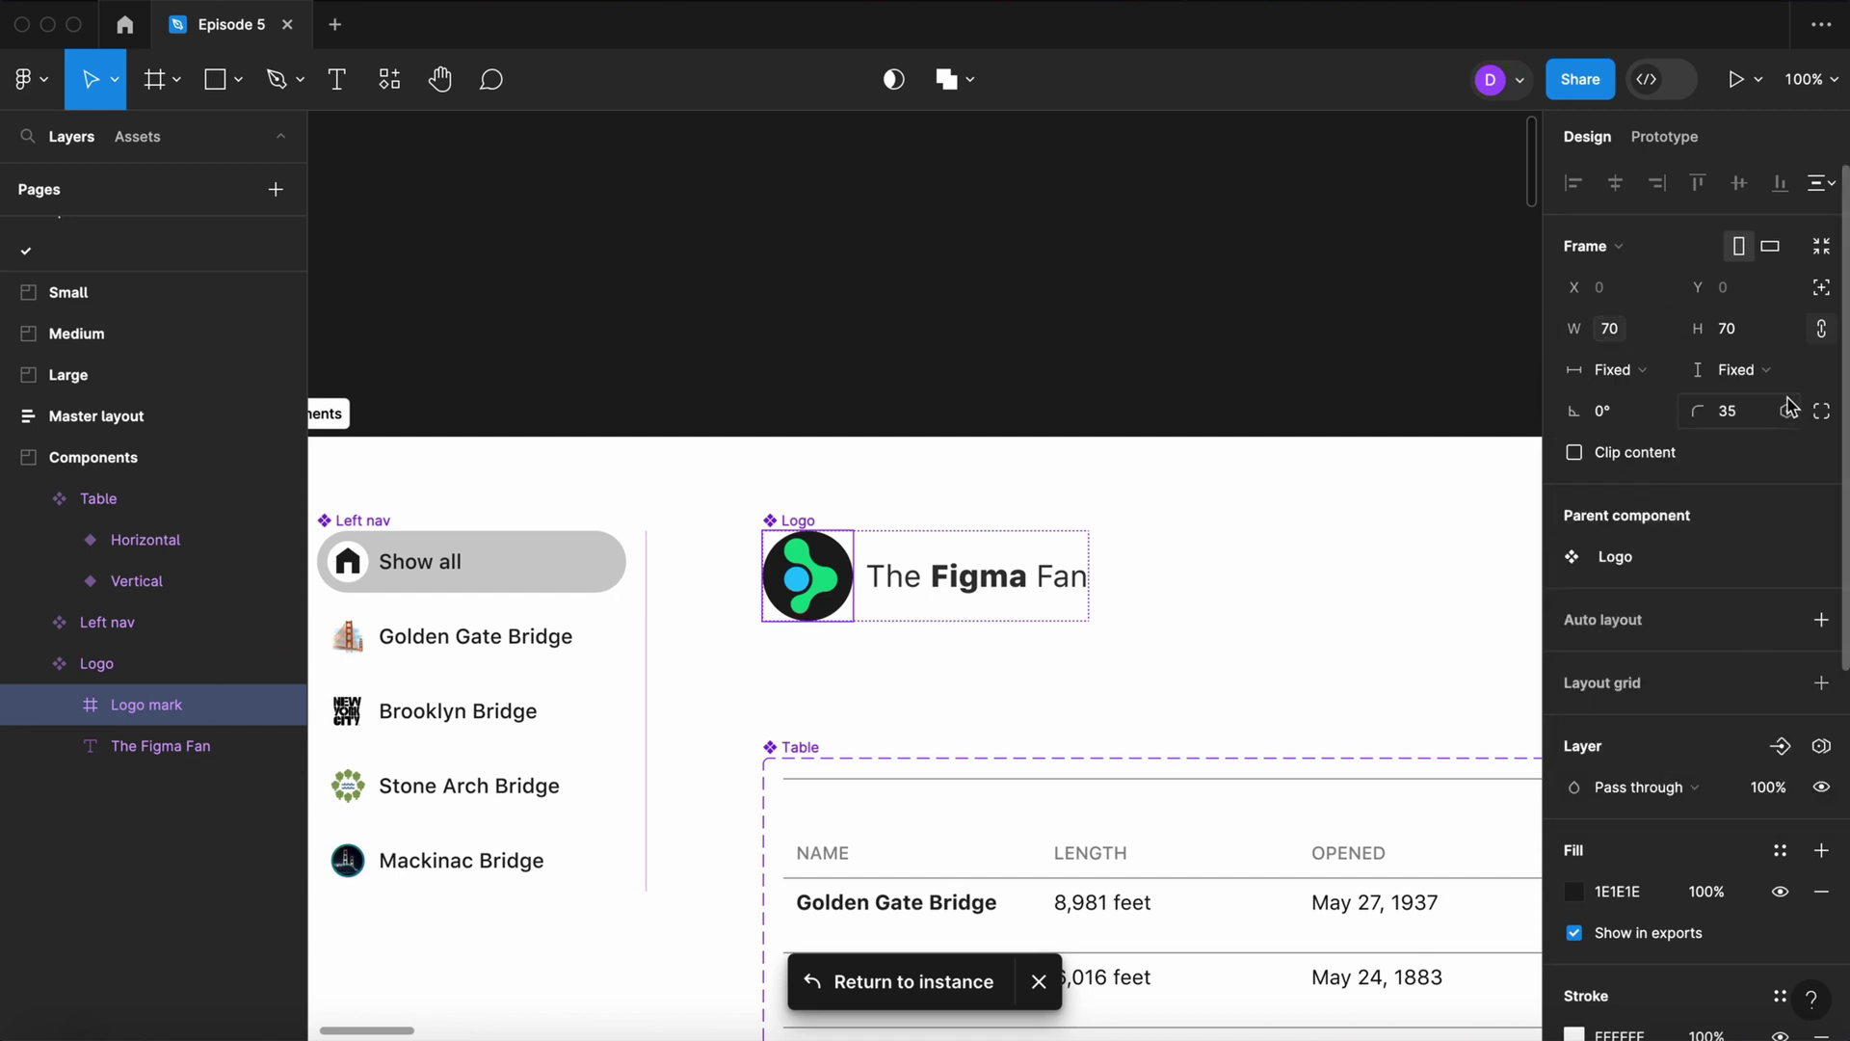
left_click(1785, 328)
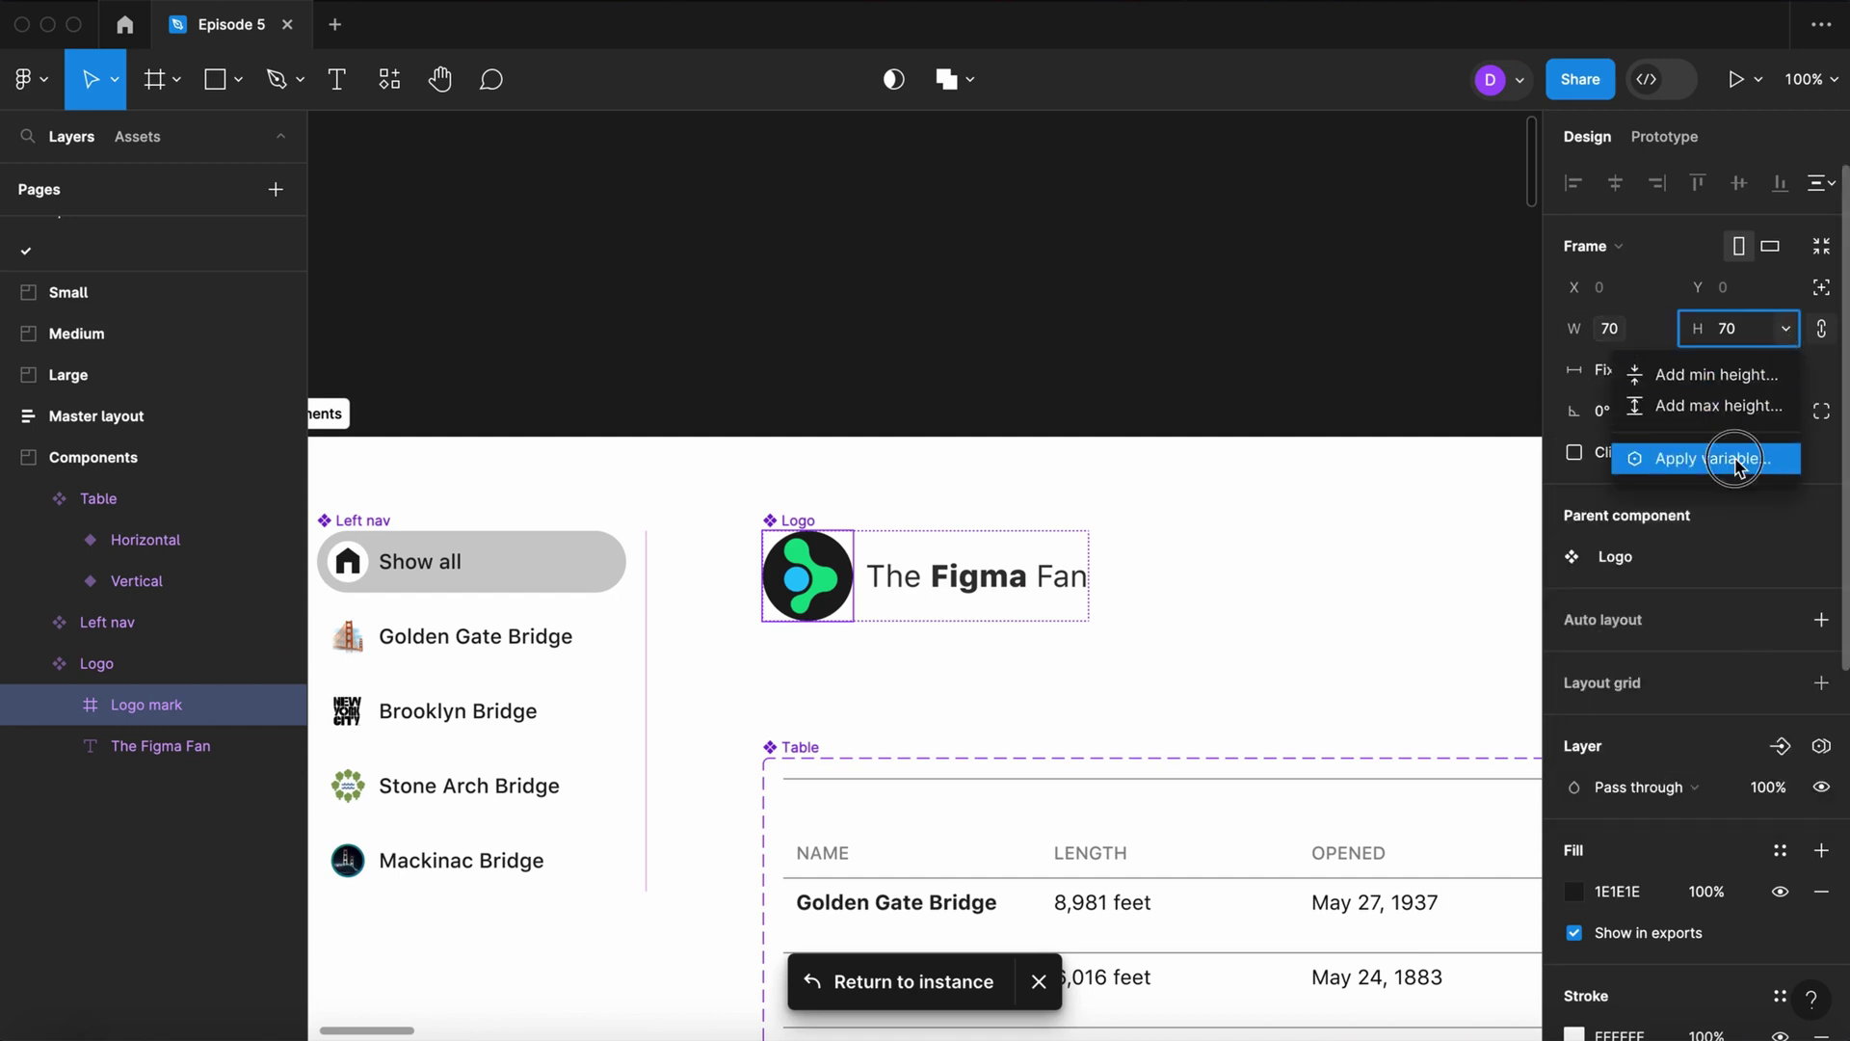
left_click(1740, 455)
left_click(1653, 769)
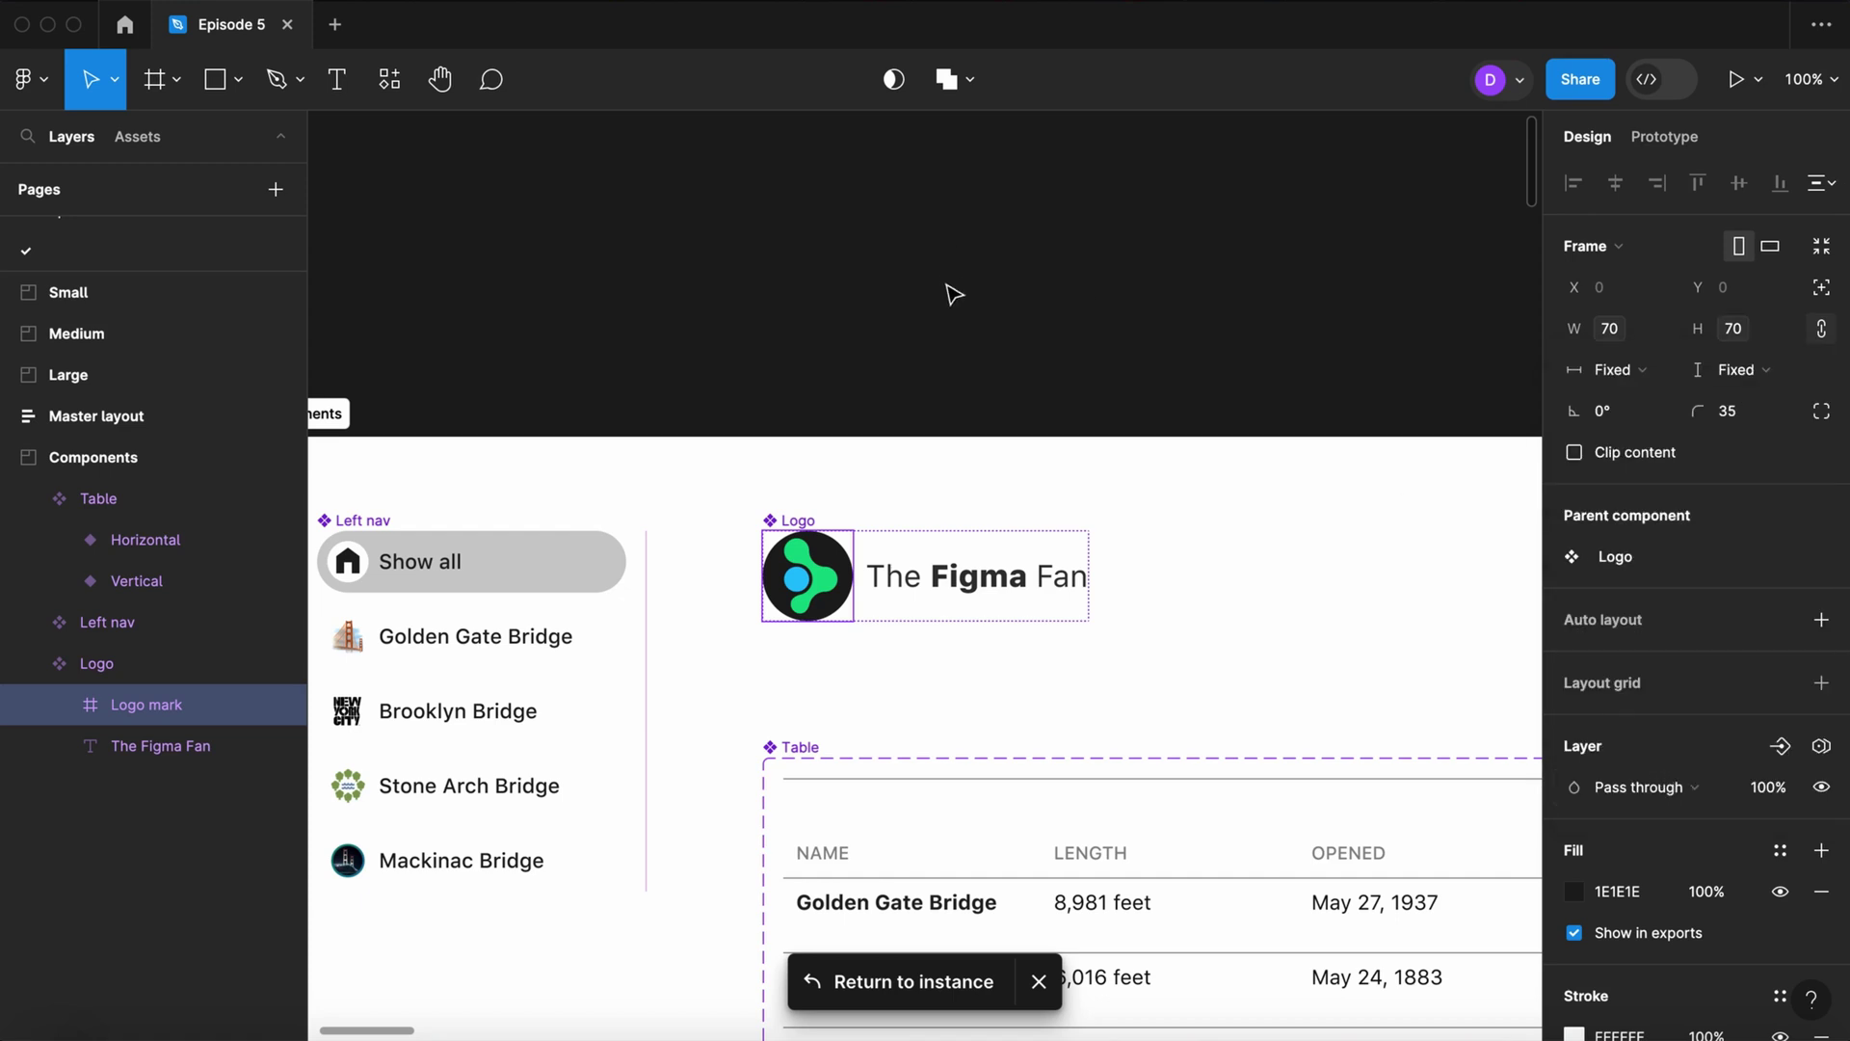
left_click(951, 283)
left_click(97, 236)
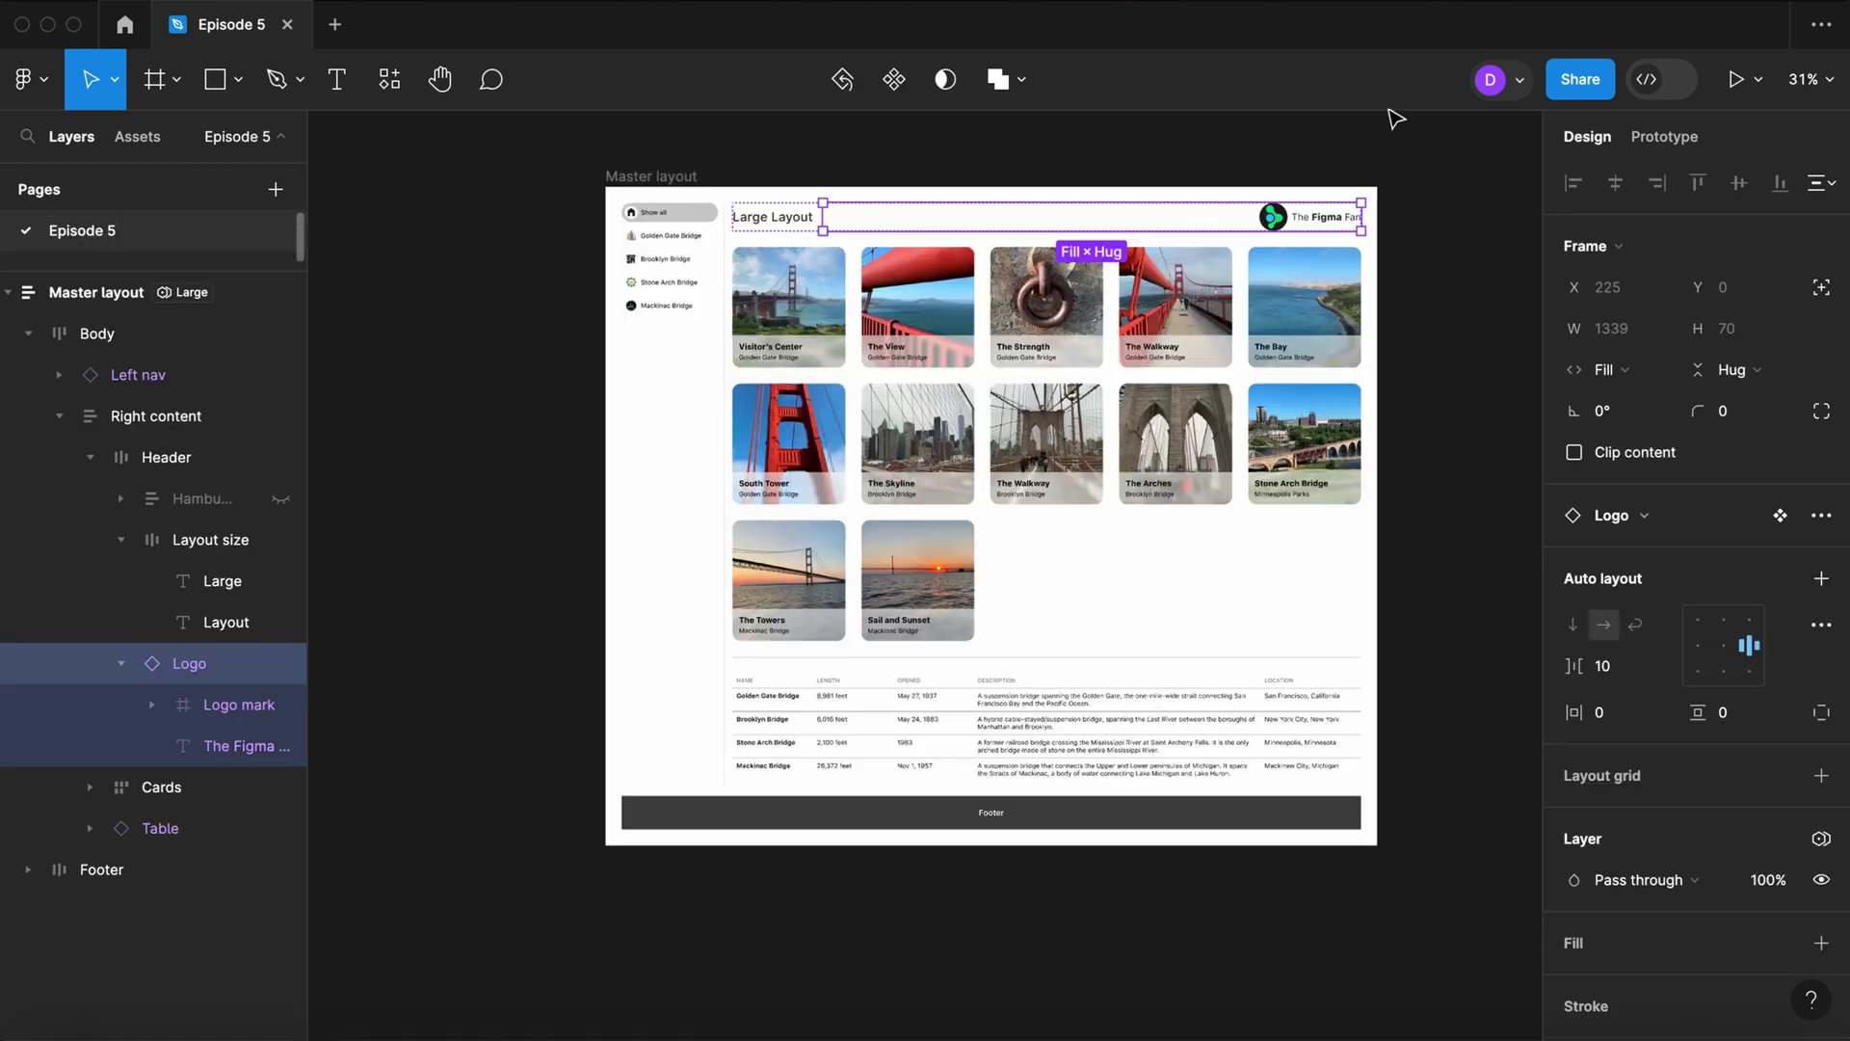
Step: Preview the Master layout frame in the Medium and Small Breakpoints modes, and set it back to Large
left_click(1417, 265)
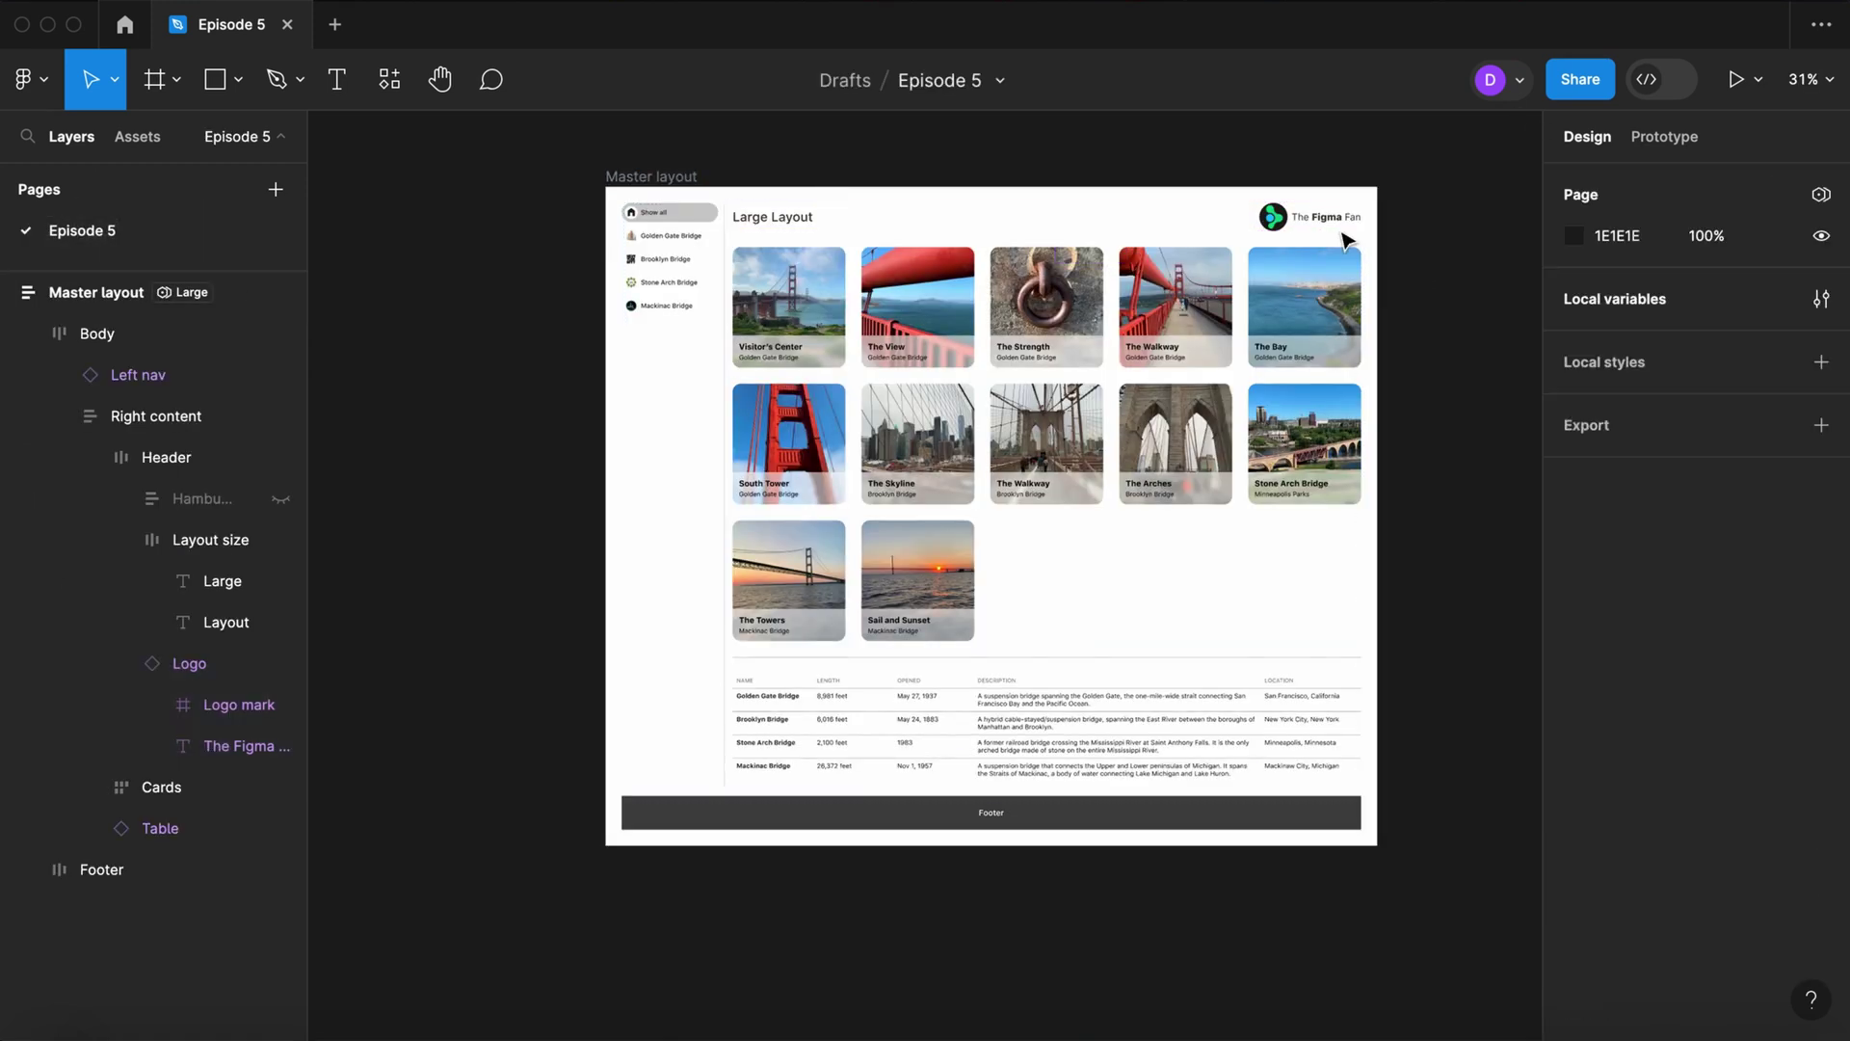
left_click(679, 177)
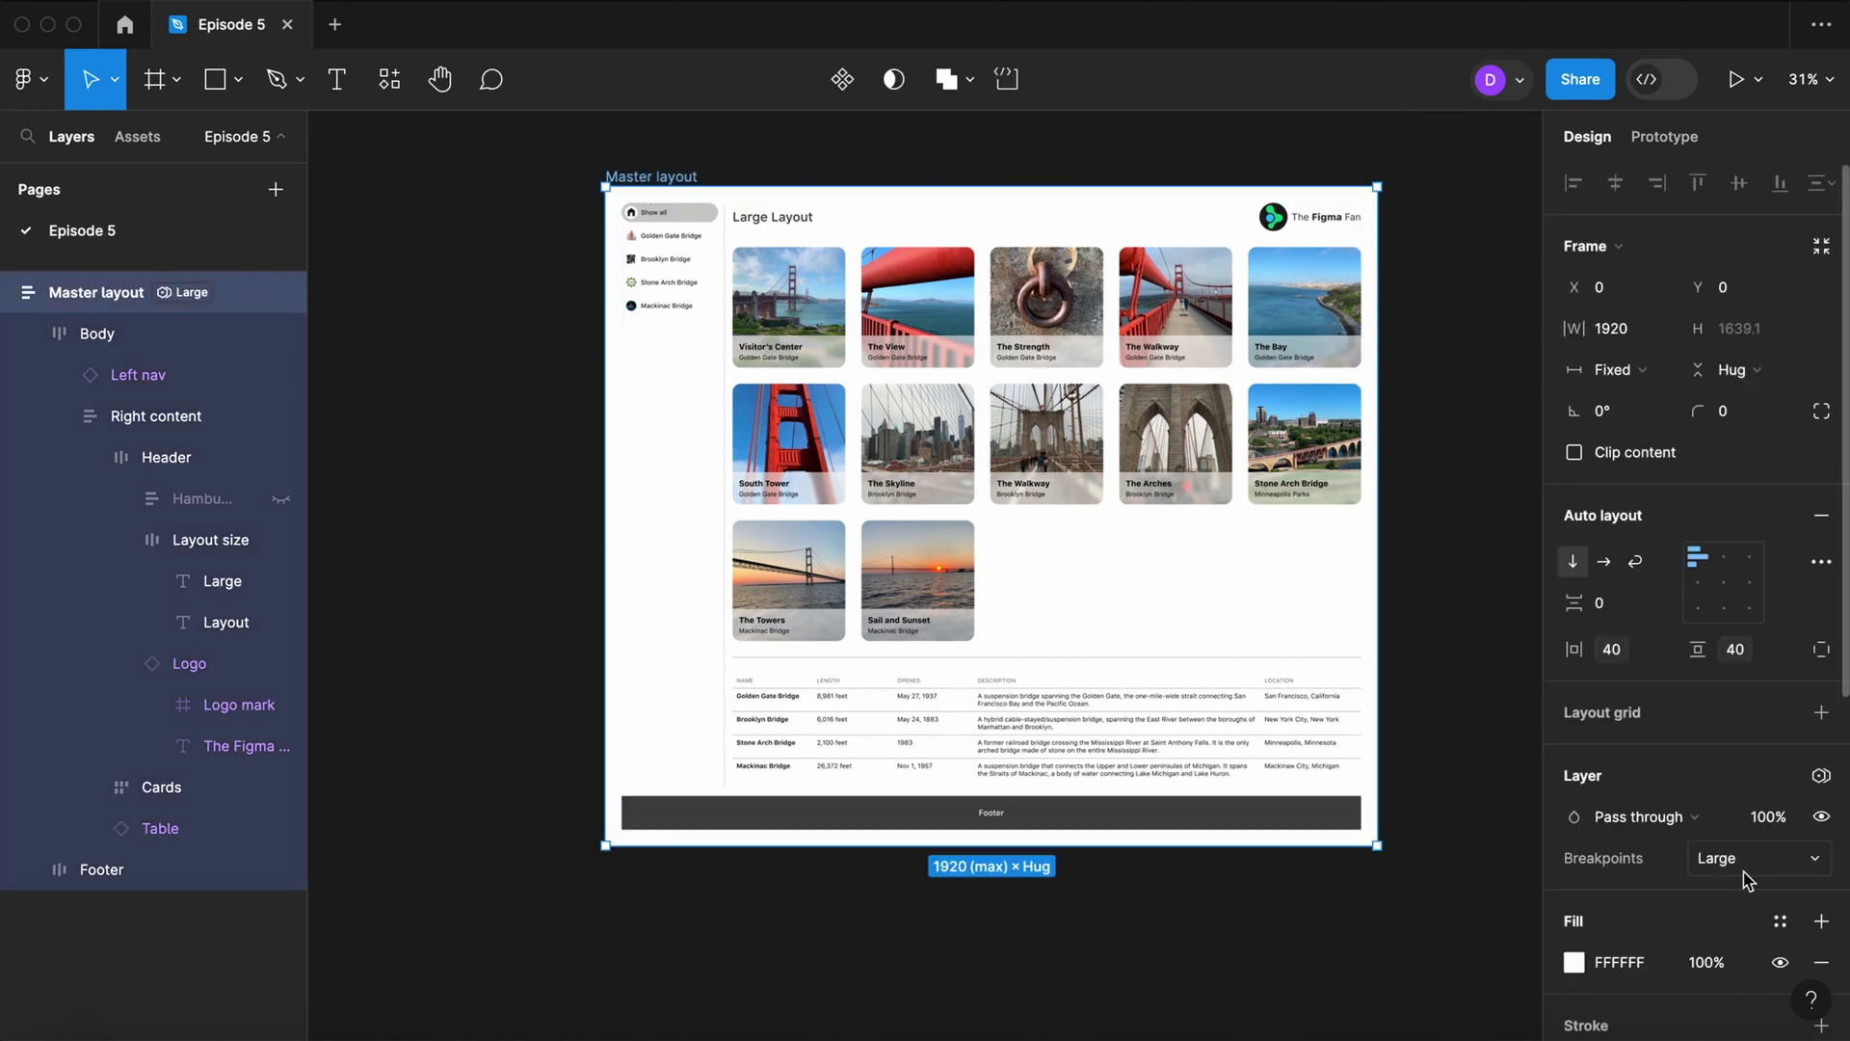
left_click(1747, 868)
left_click(1760, 889)
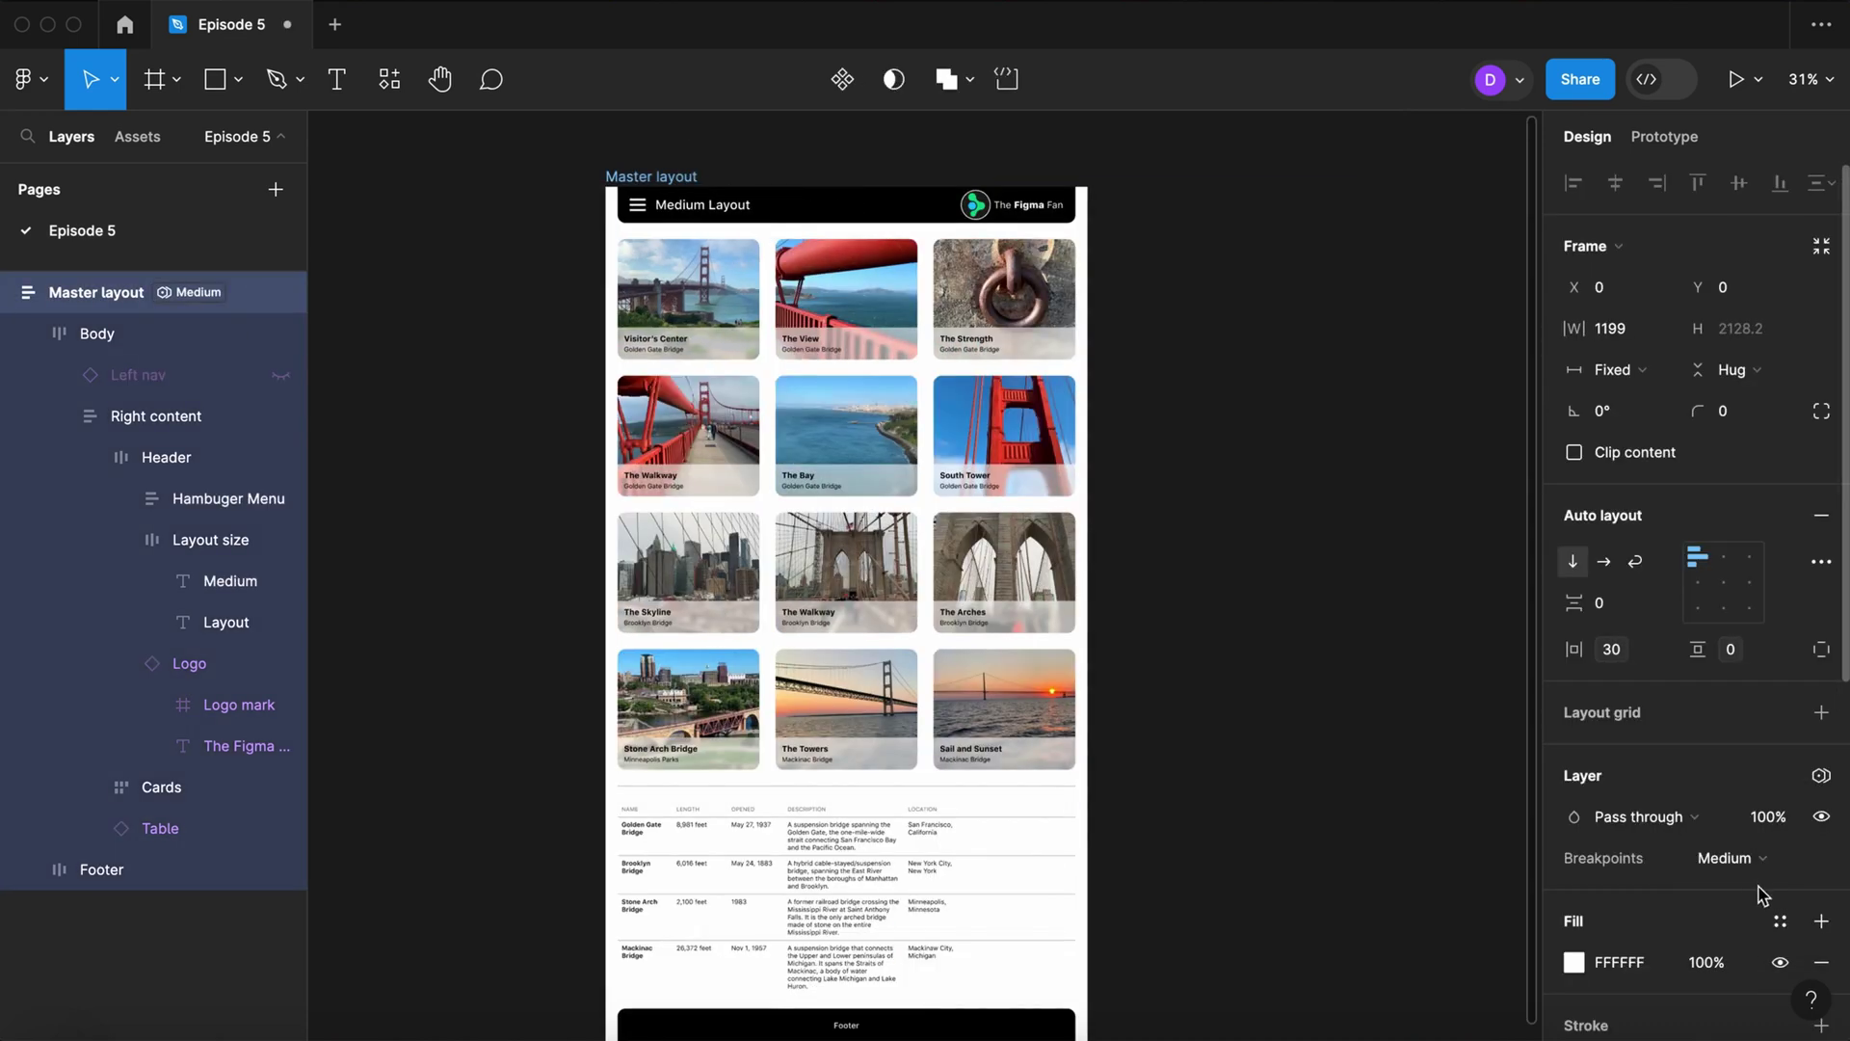
left_click(1746, 873)
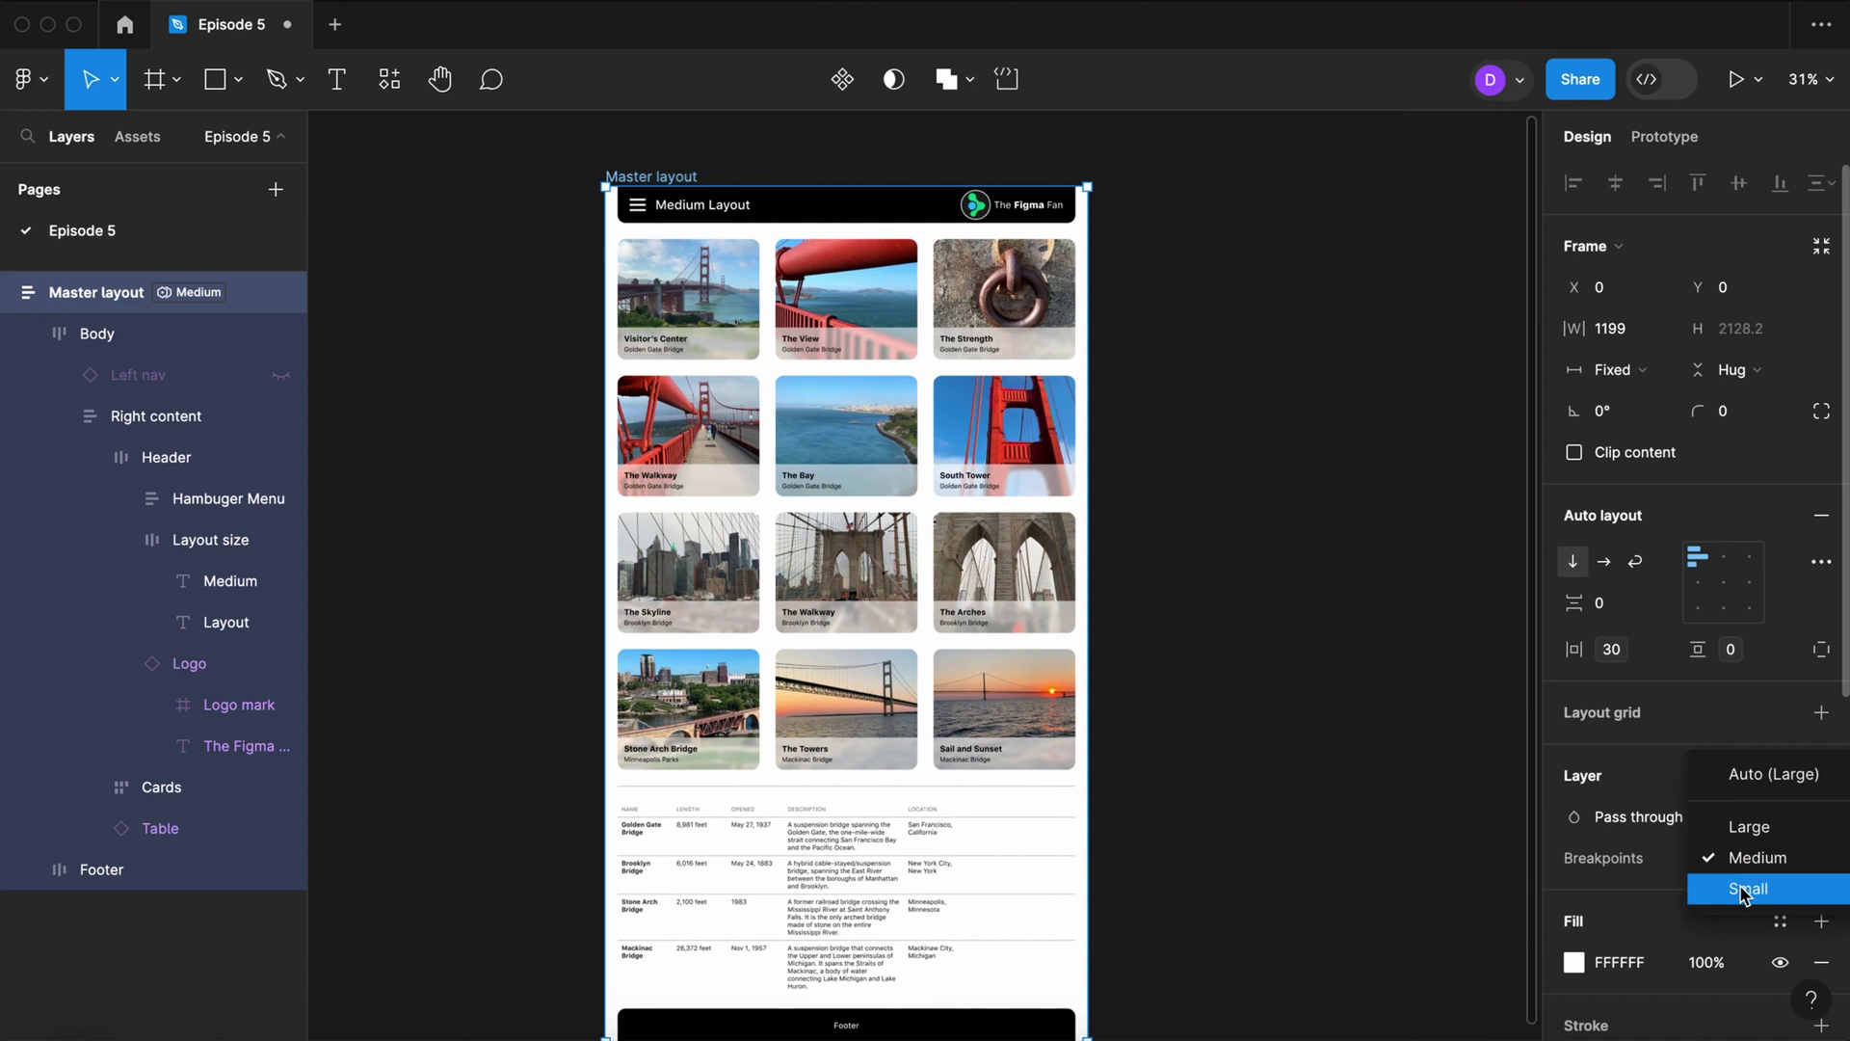
left_click(1747, 889)
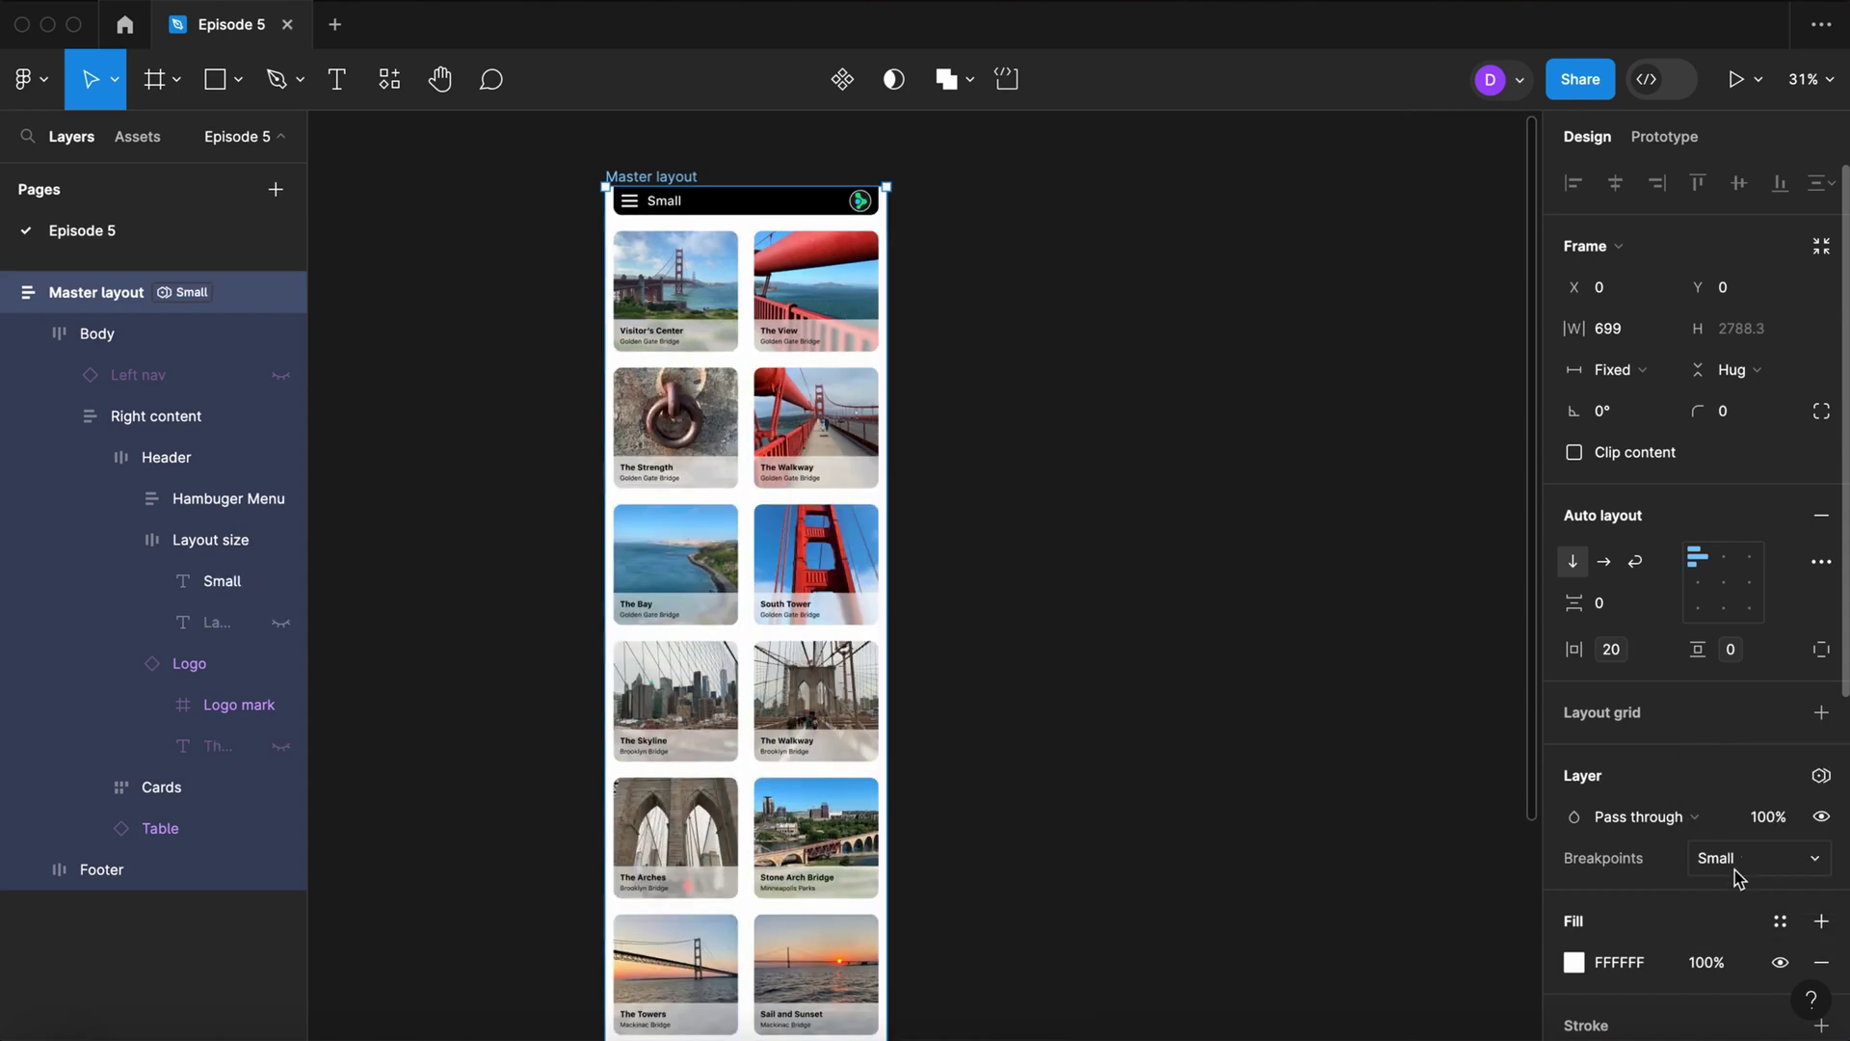
left_click(1735, 863)
left_click(1752, 796)
left_click(1495, 463)
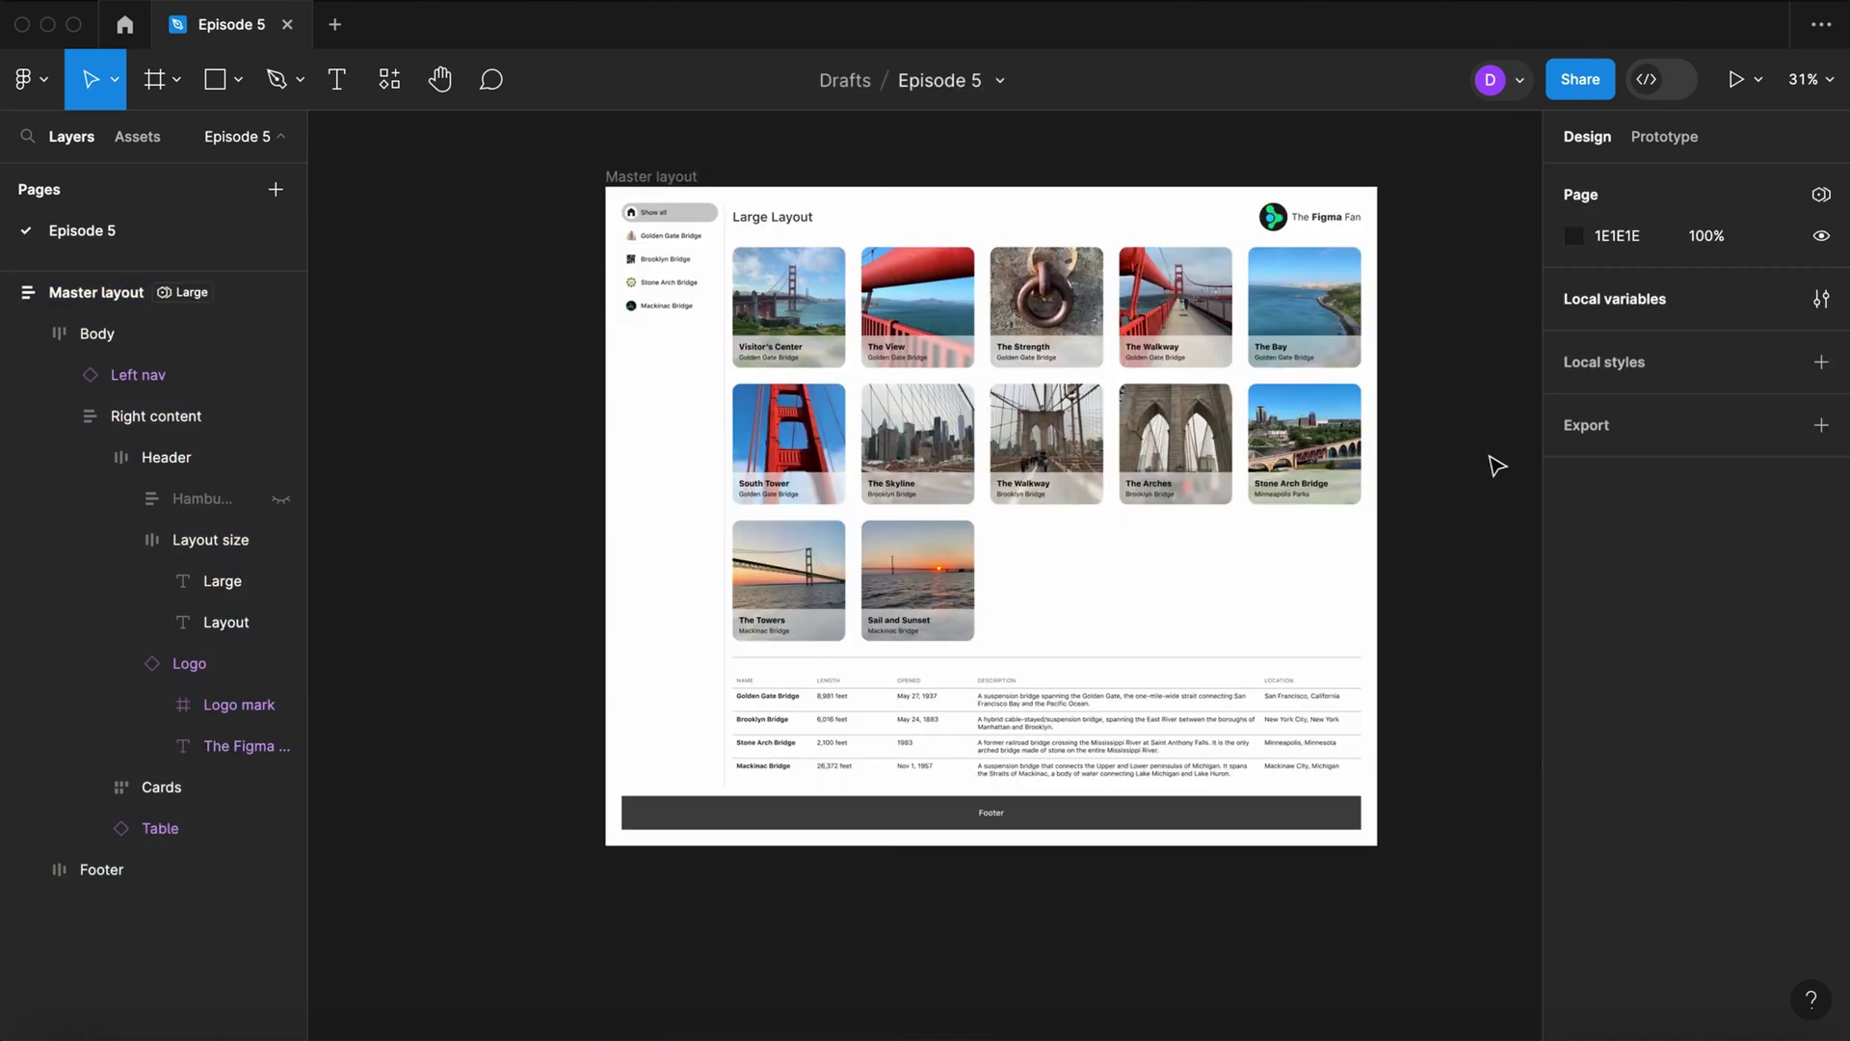
Step: Create a boolean variable hide-cards set to True for Large and Medium, and close the local variables
left_click(1822, 300)
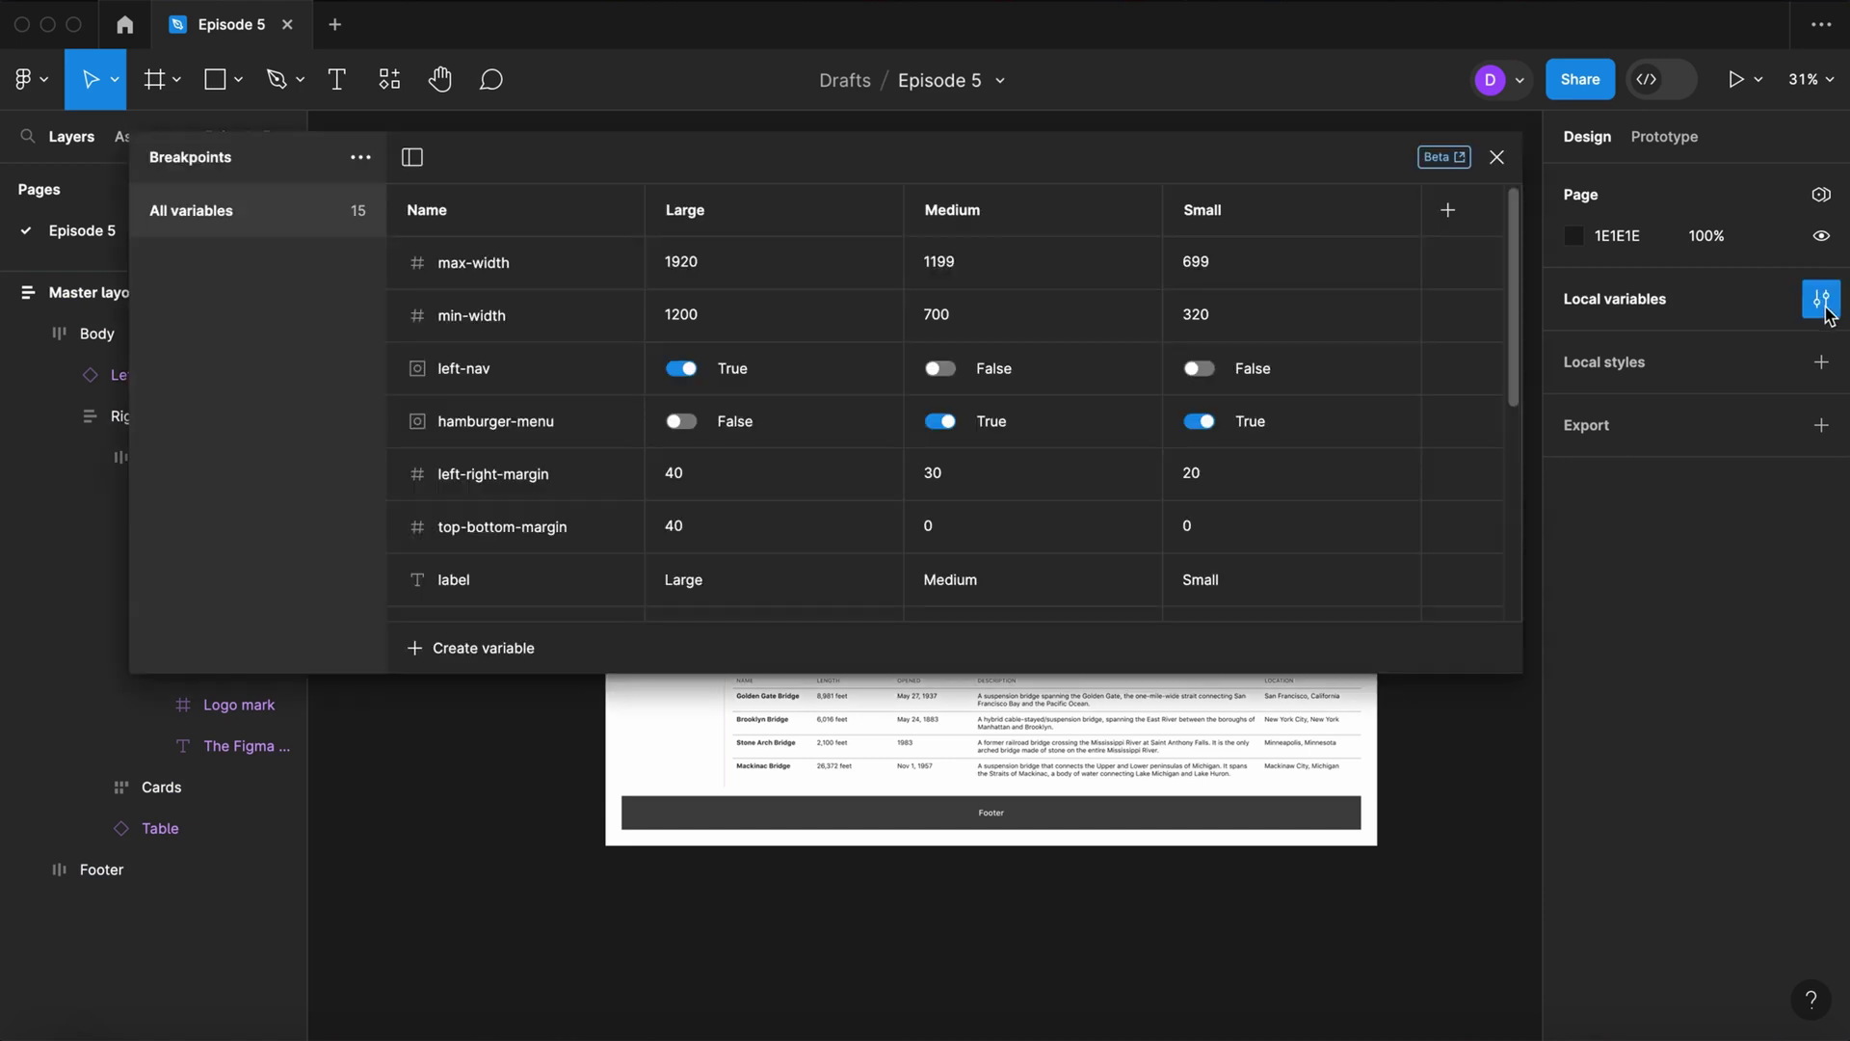
left_click(498, 654)
left_click(468, 799)
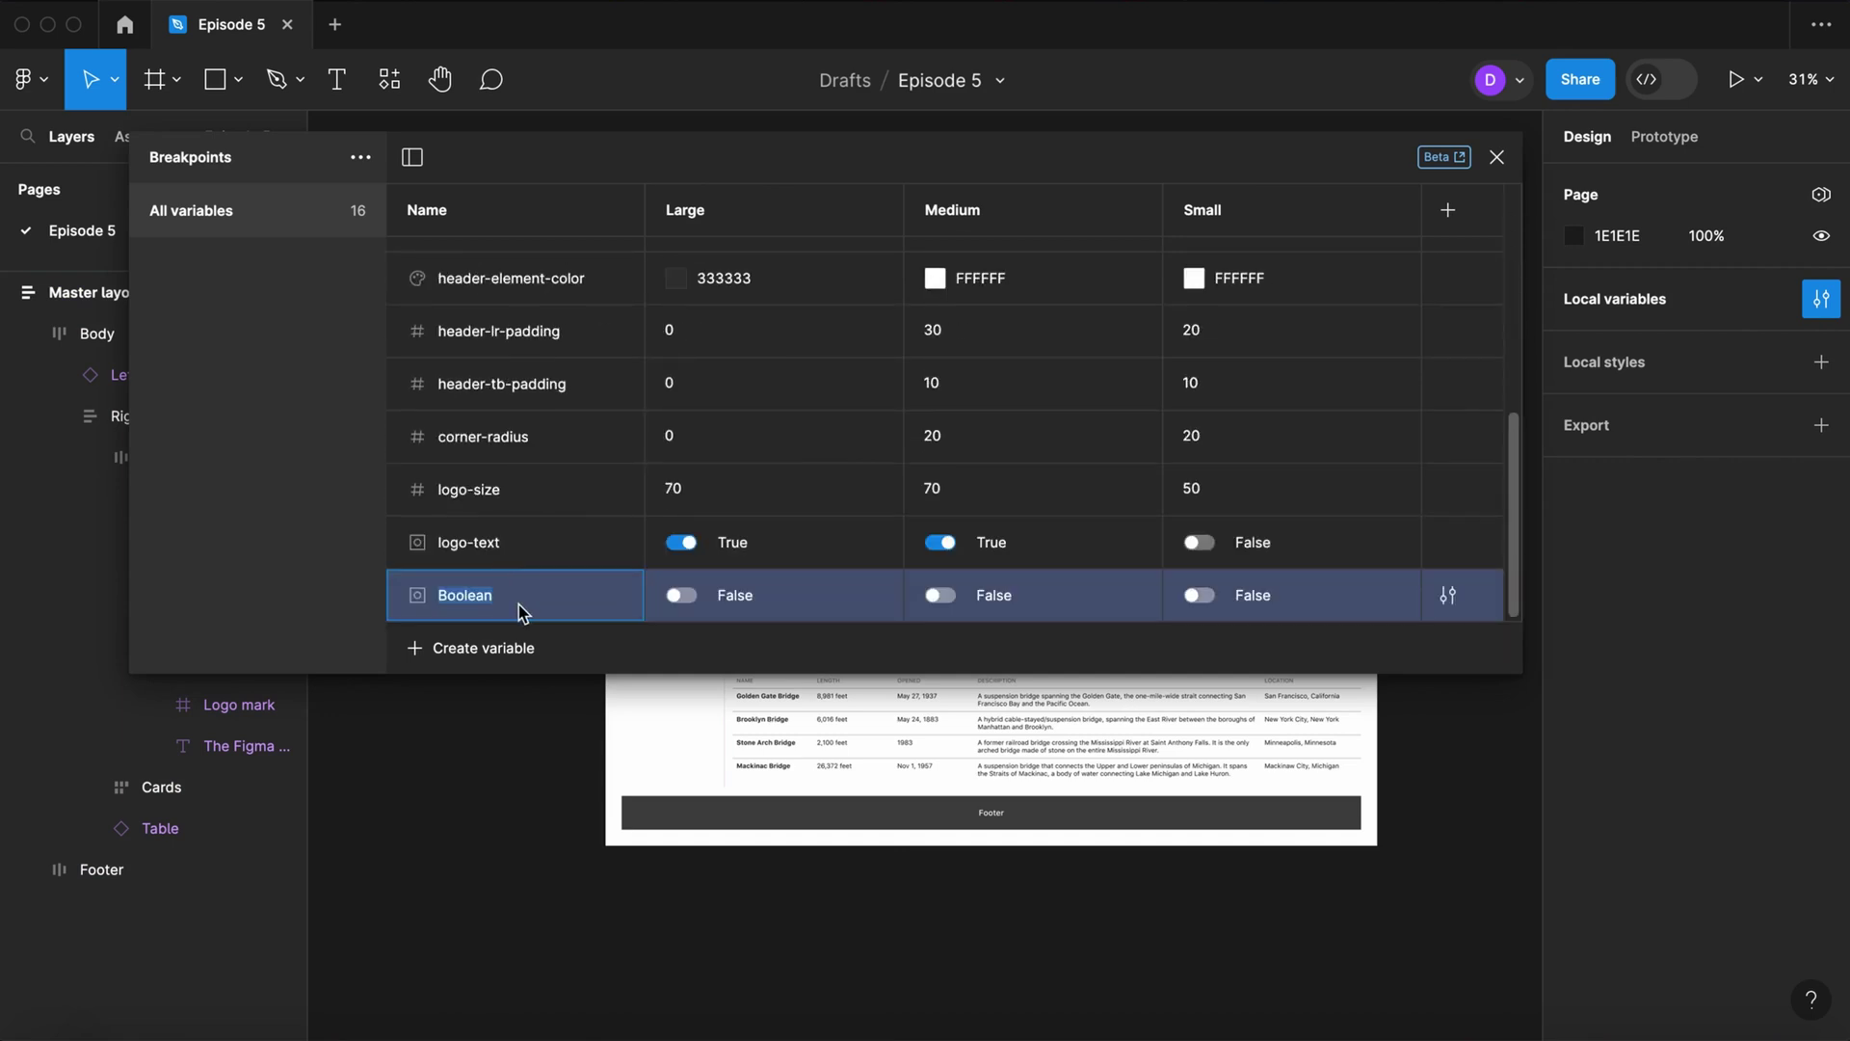
type("hide-cards")
key("Return")
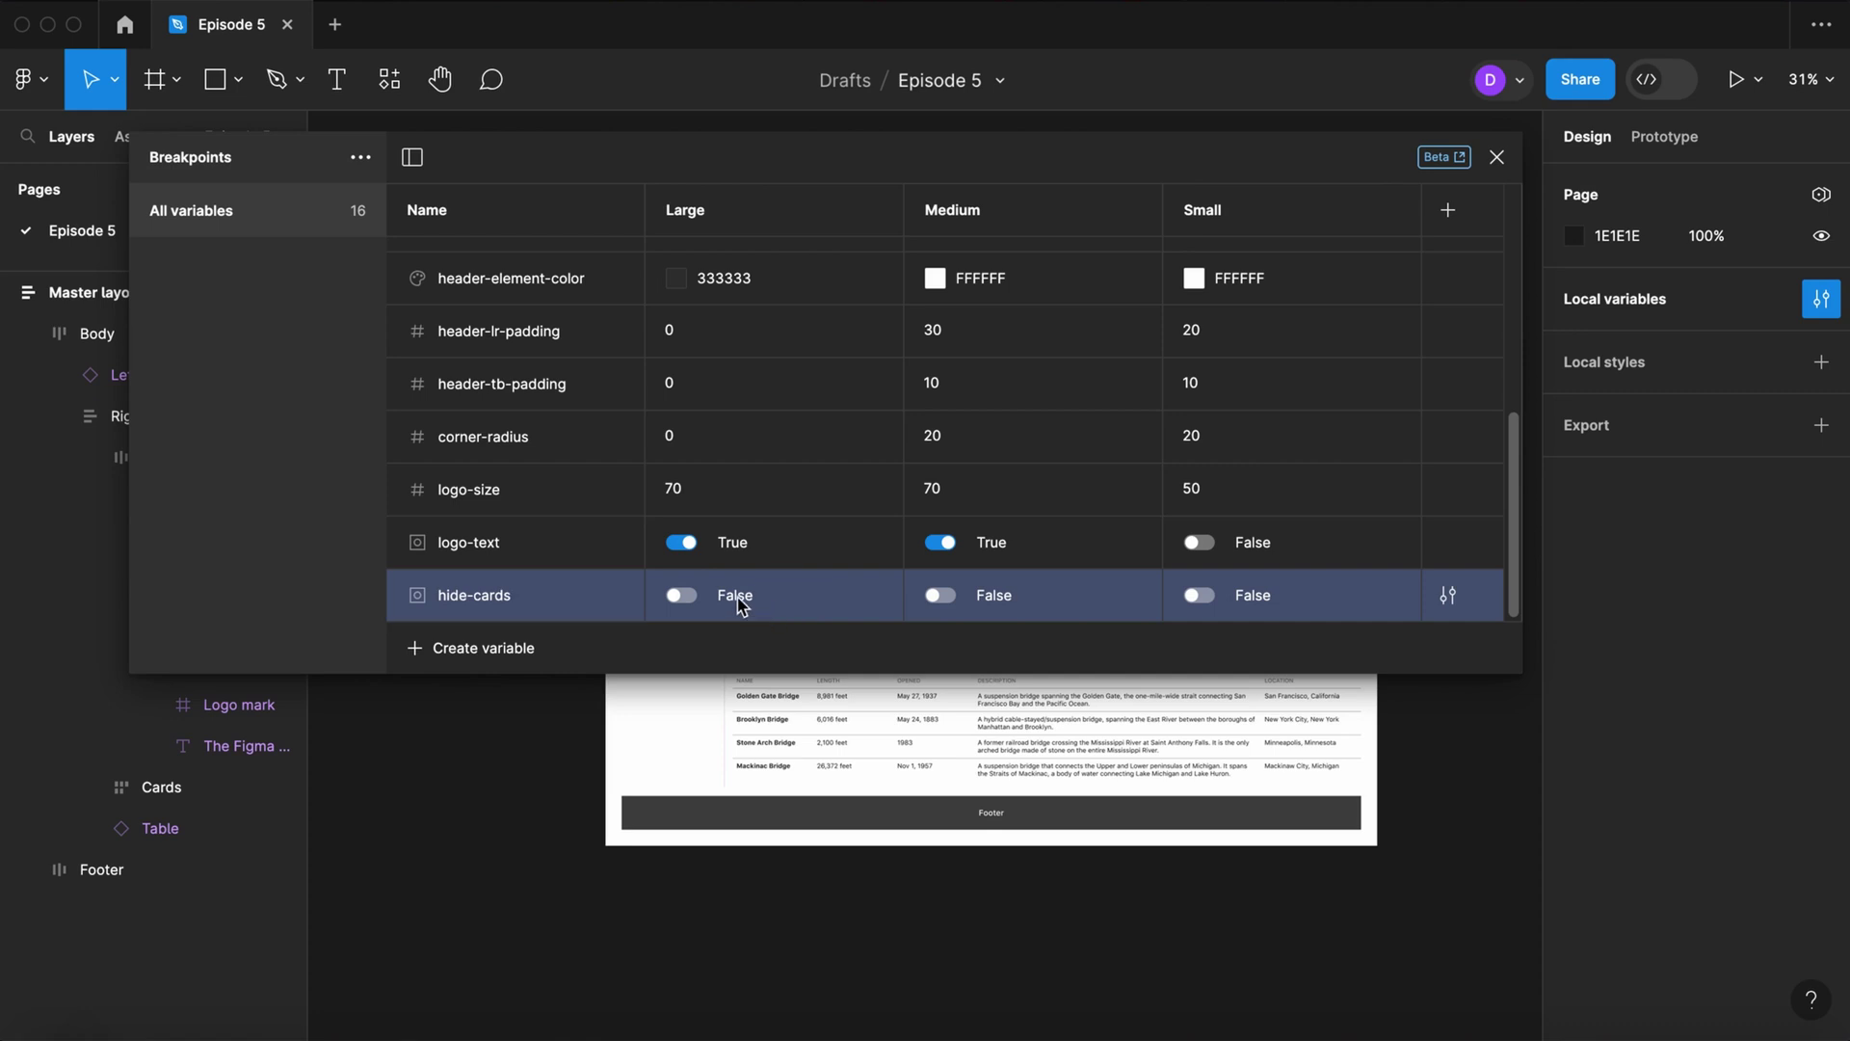
left_click(682, 596)
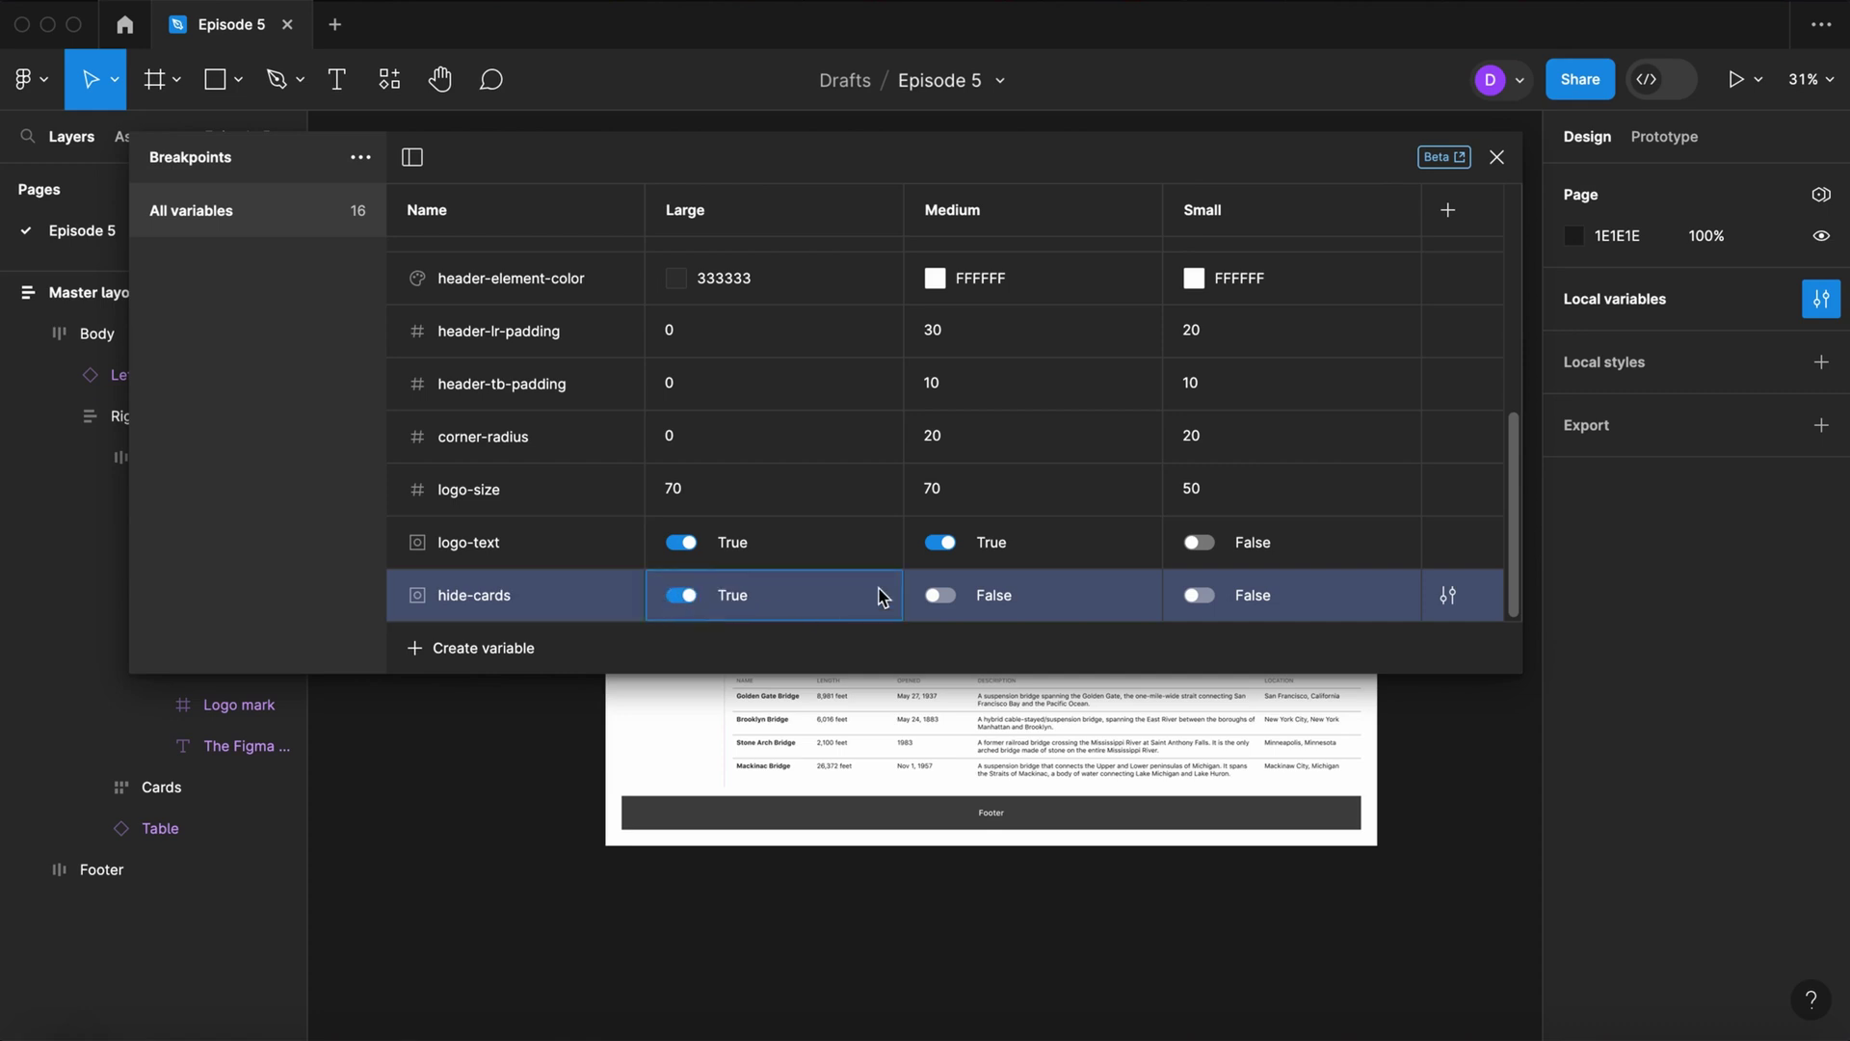
left_click(950, 599)
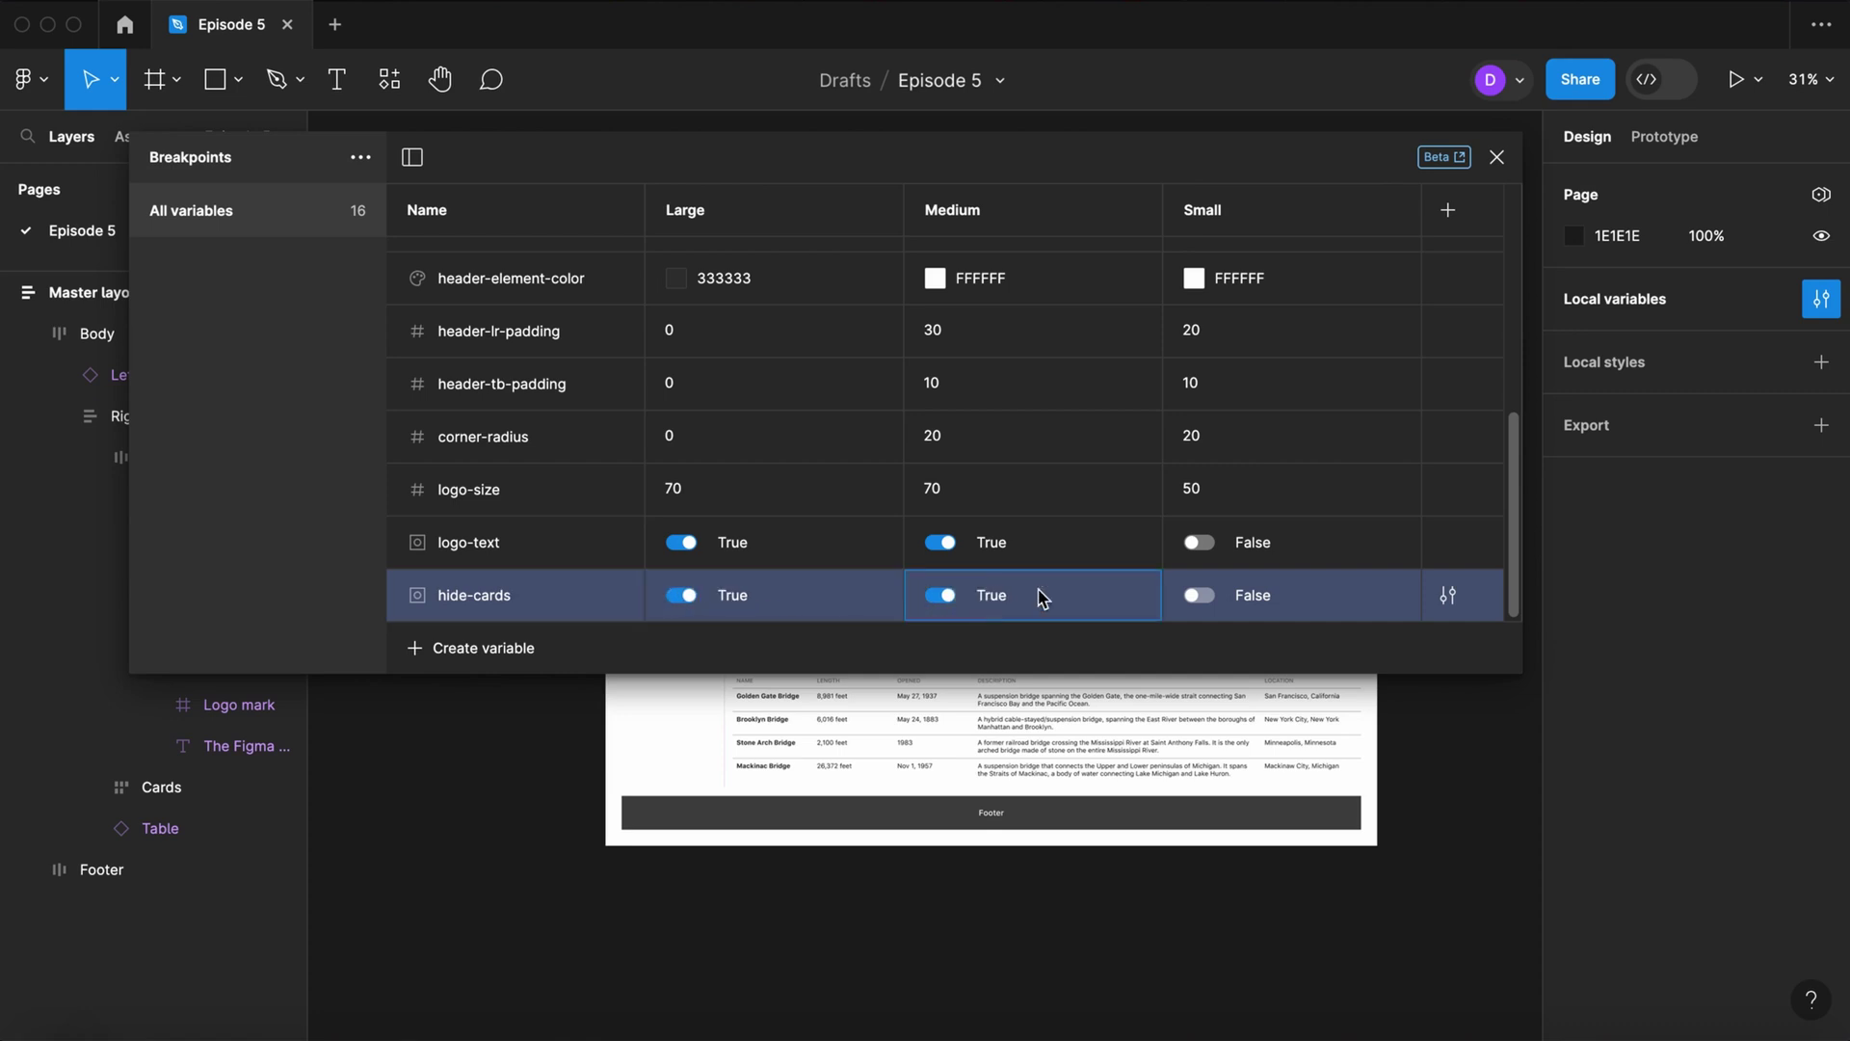
left_click(1497, 157)
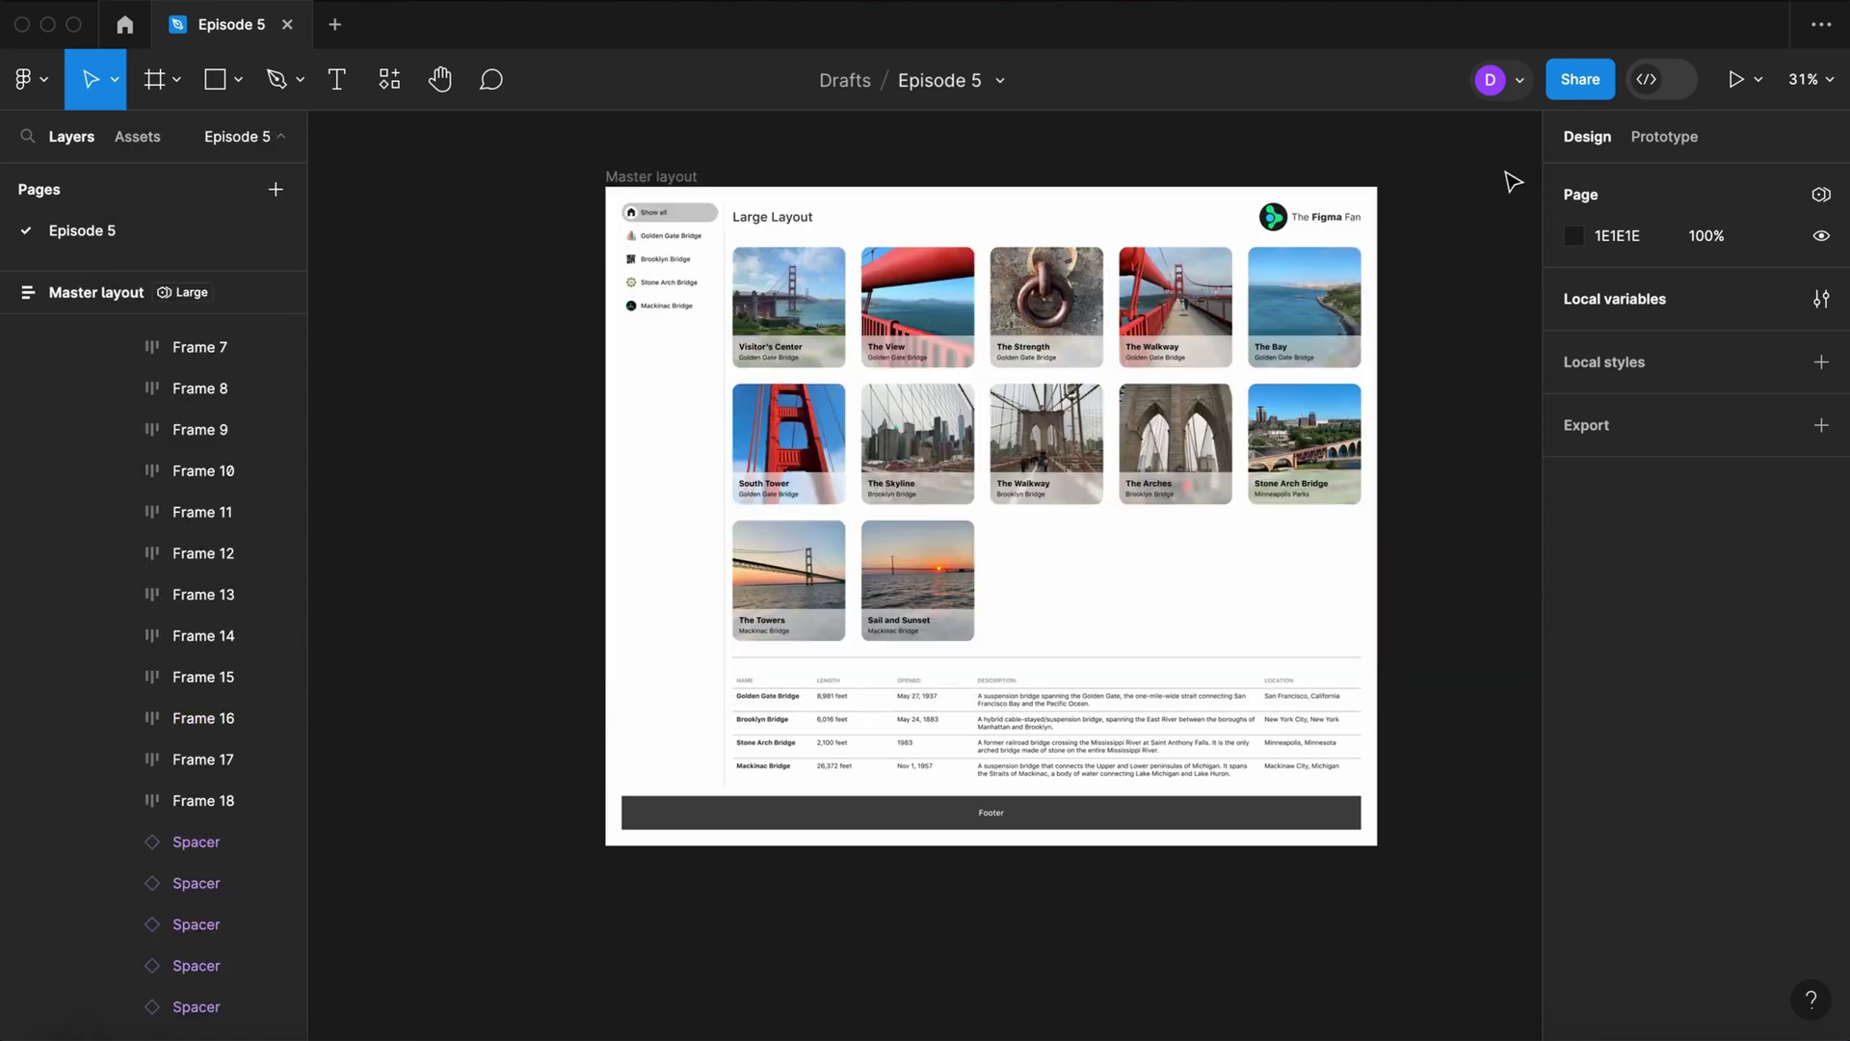
Step: Bind the visibility of card frames 8, 9, 10, 11, 15 and 18 to the hide-cards variable
left_click(916, 339)
left_click(916, 339)
left_click(1038, 327, "shift")
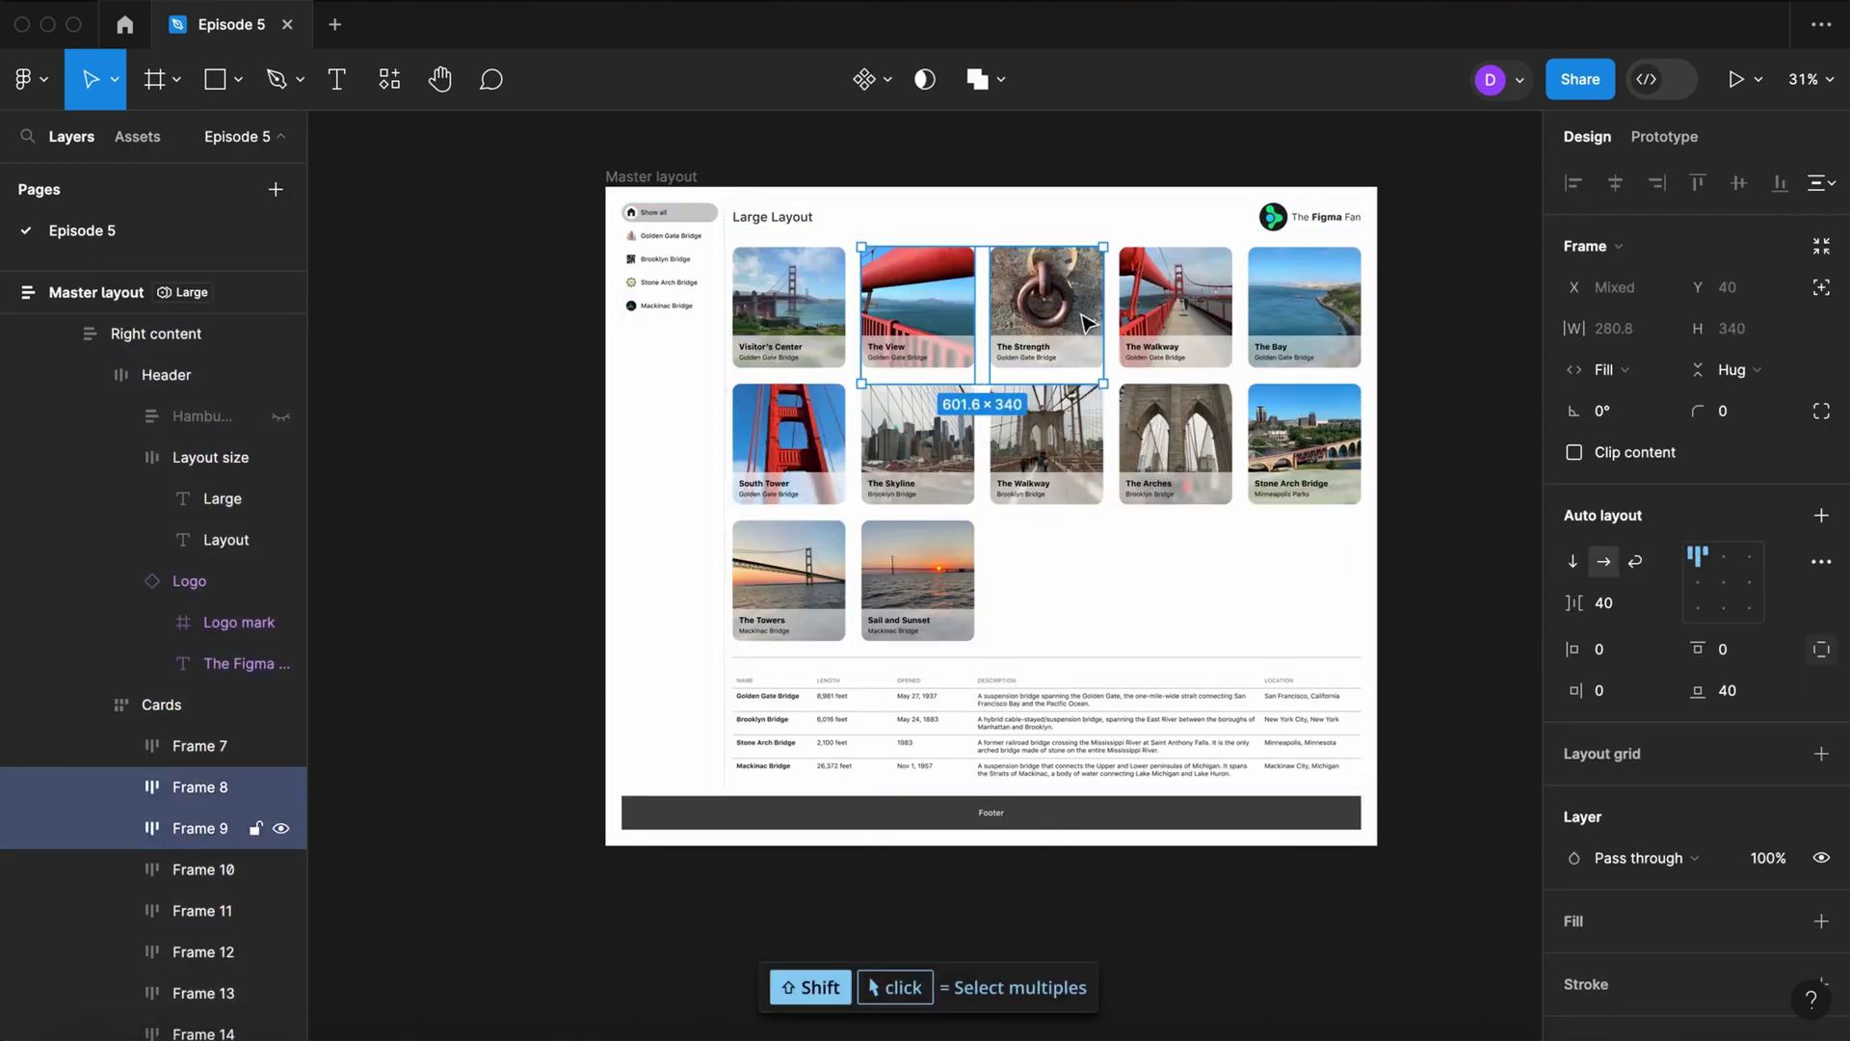
left_click(1200, 318, "shift")
left_click(1303, 328, "shift")
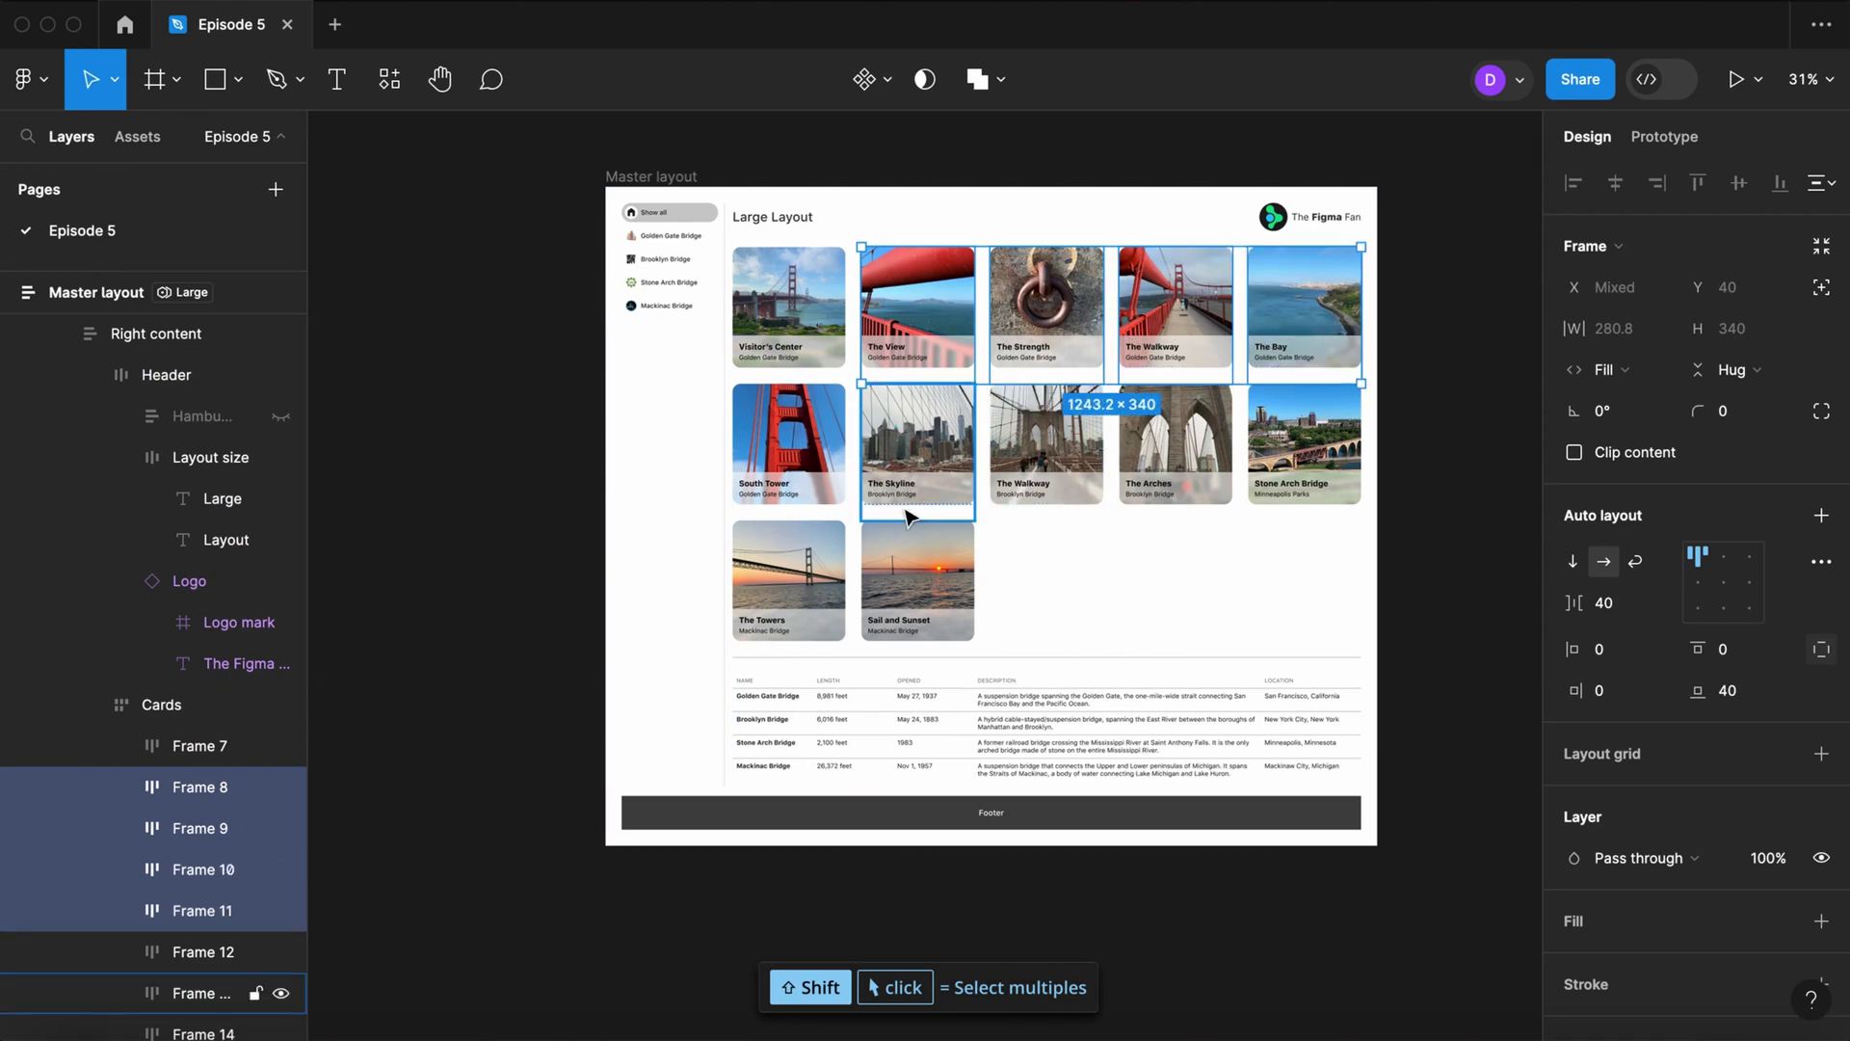
left_click(942, 600, "shift")
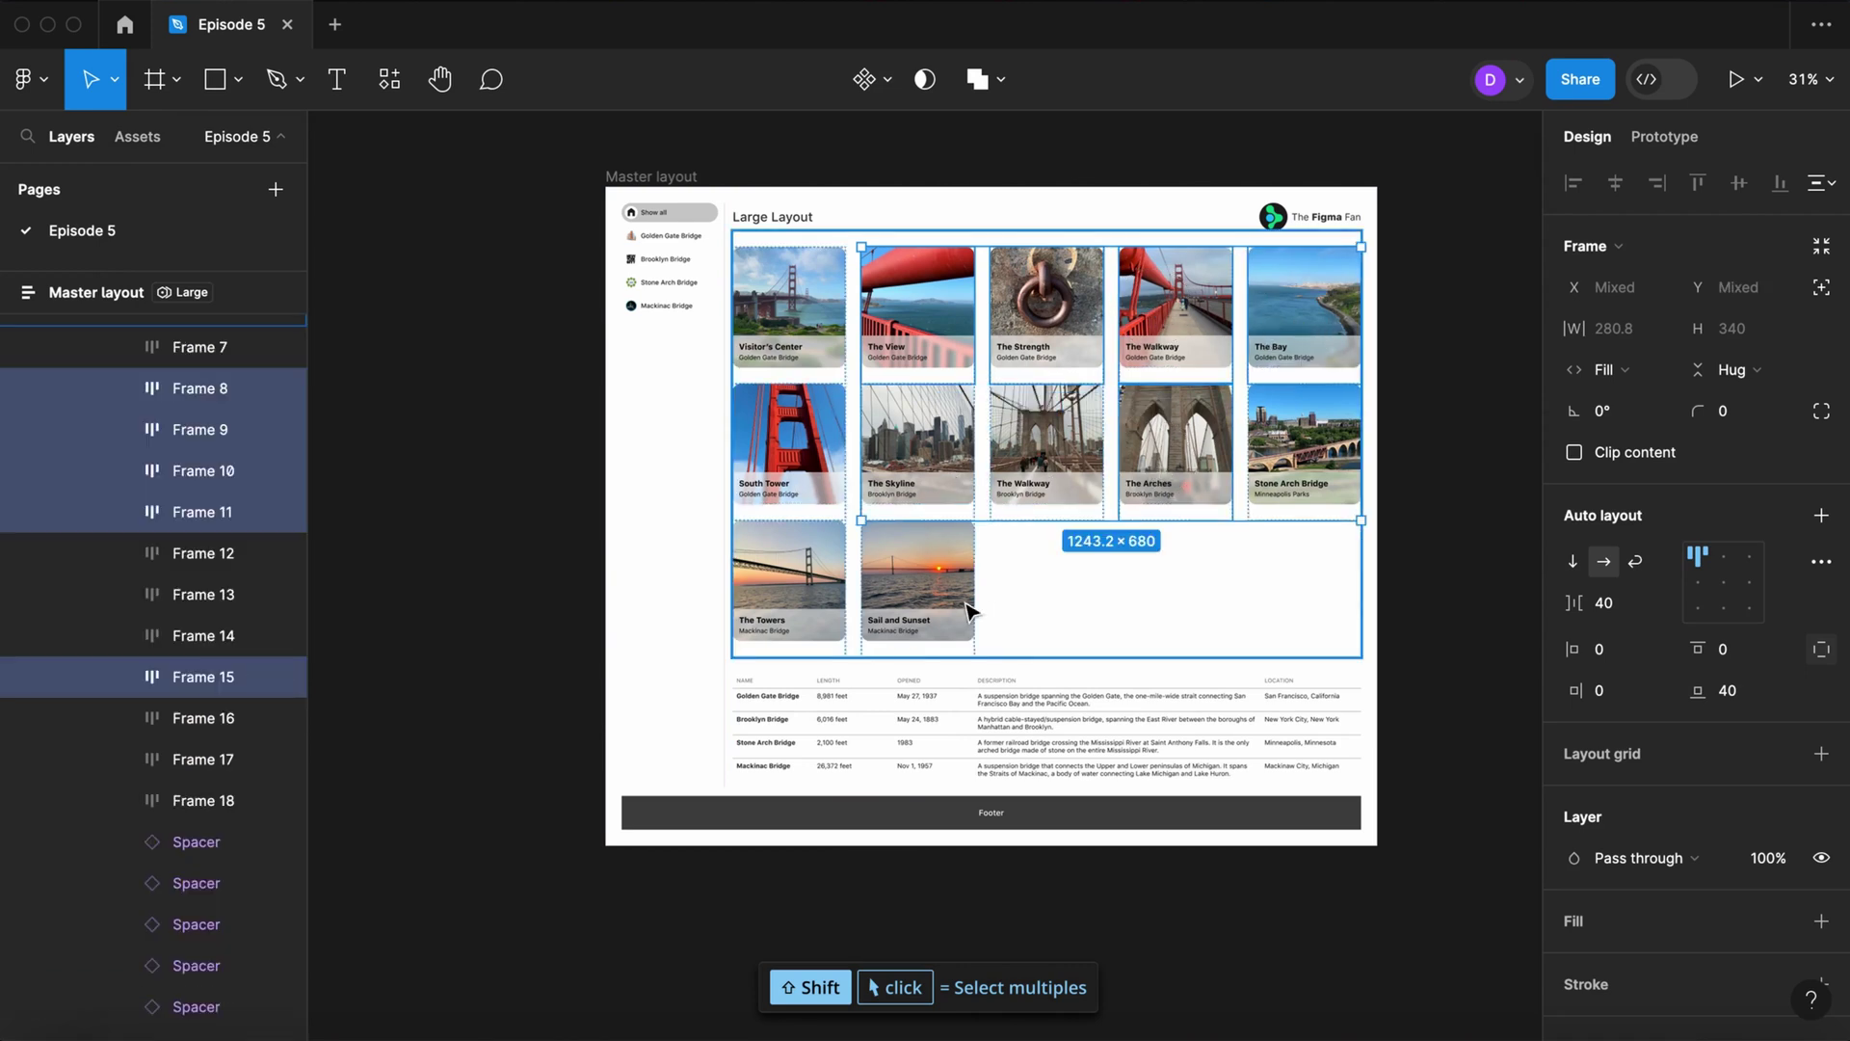
left_click(950, 605, "shift")
scroll(1726, 590, "down", 4)
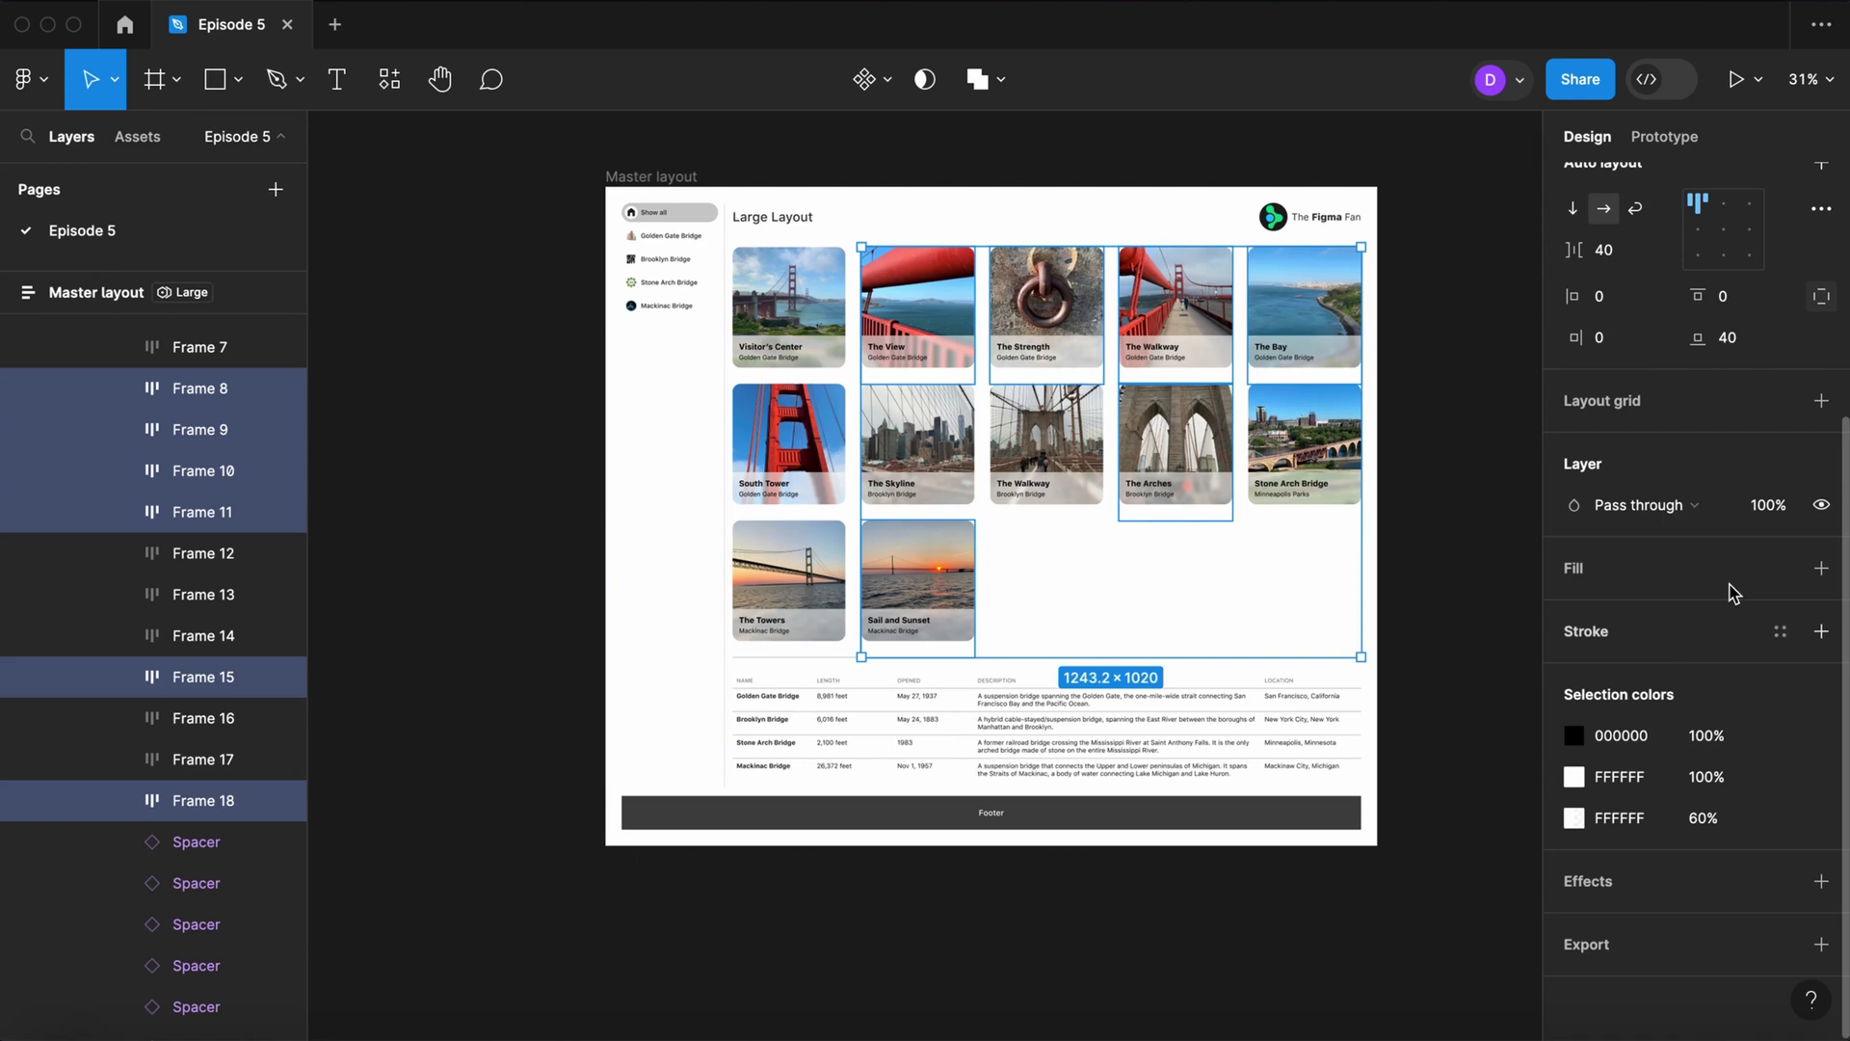
right_click(1822, 508)
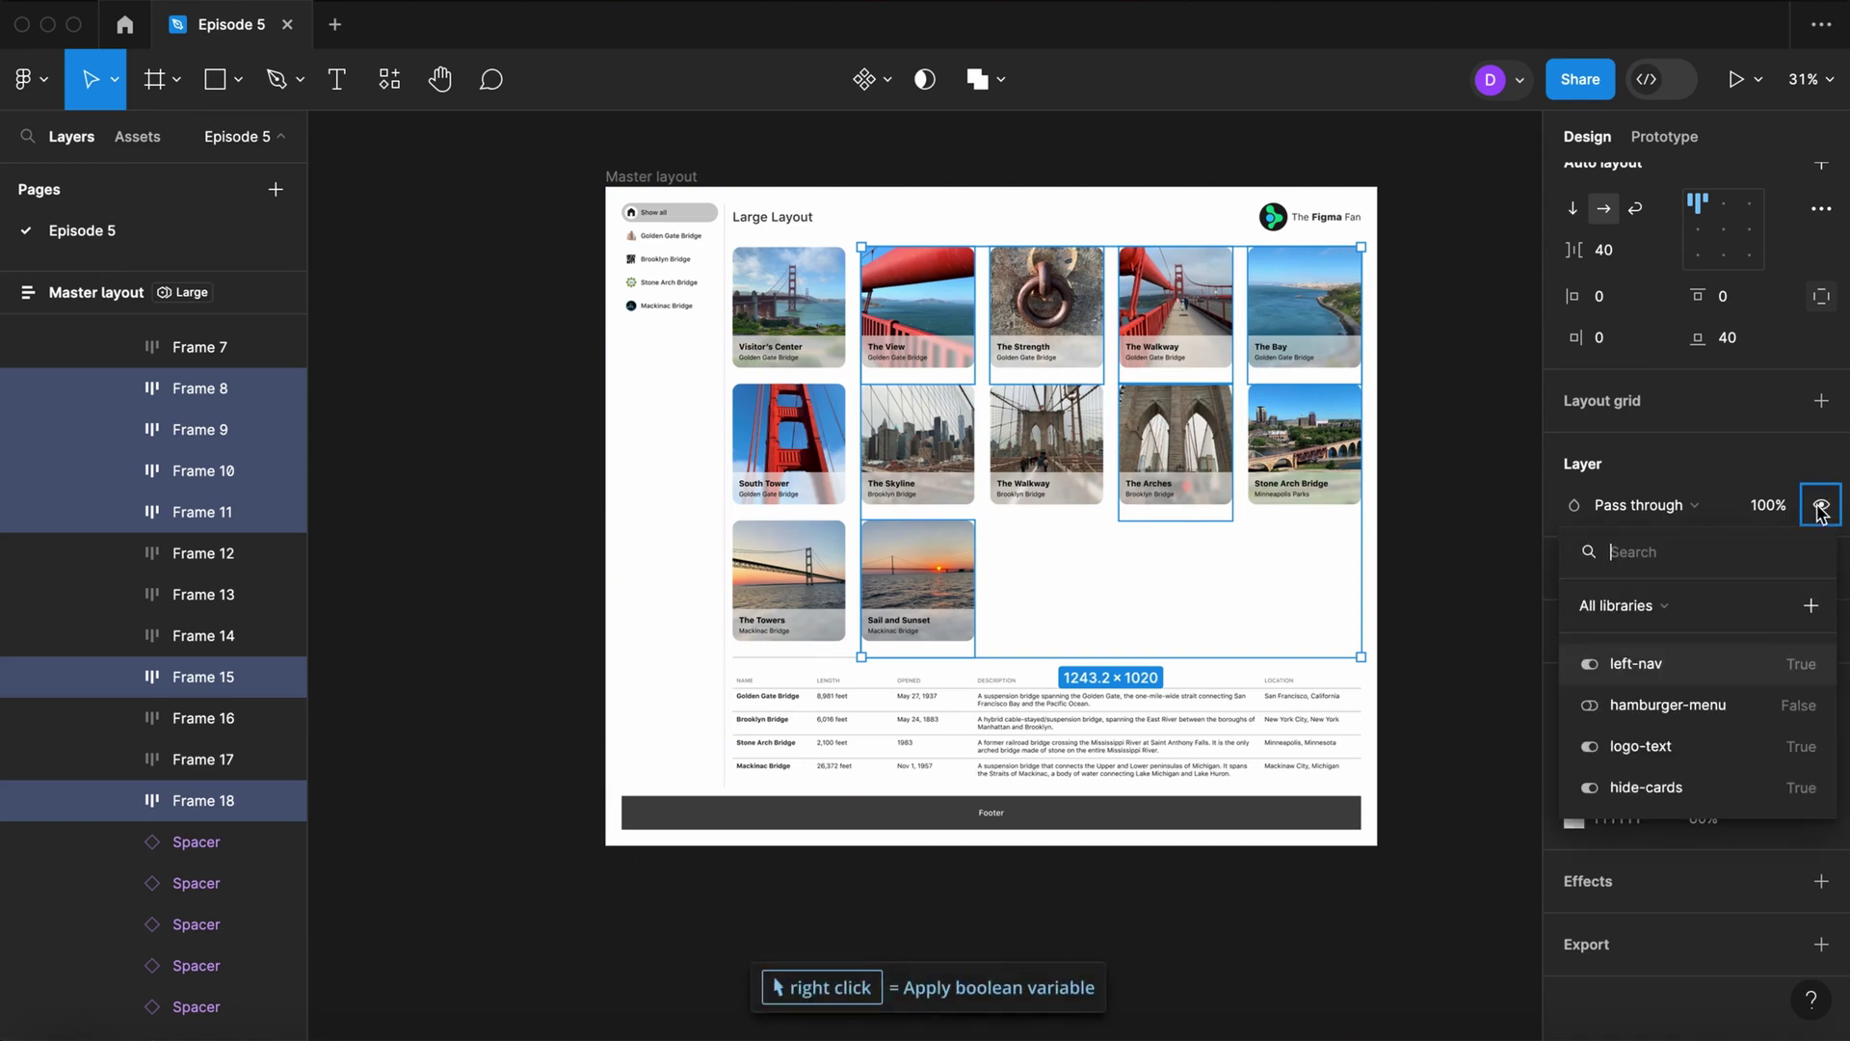
left_click(1684, 791)
left_click(1425, 443)
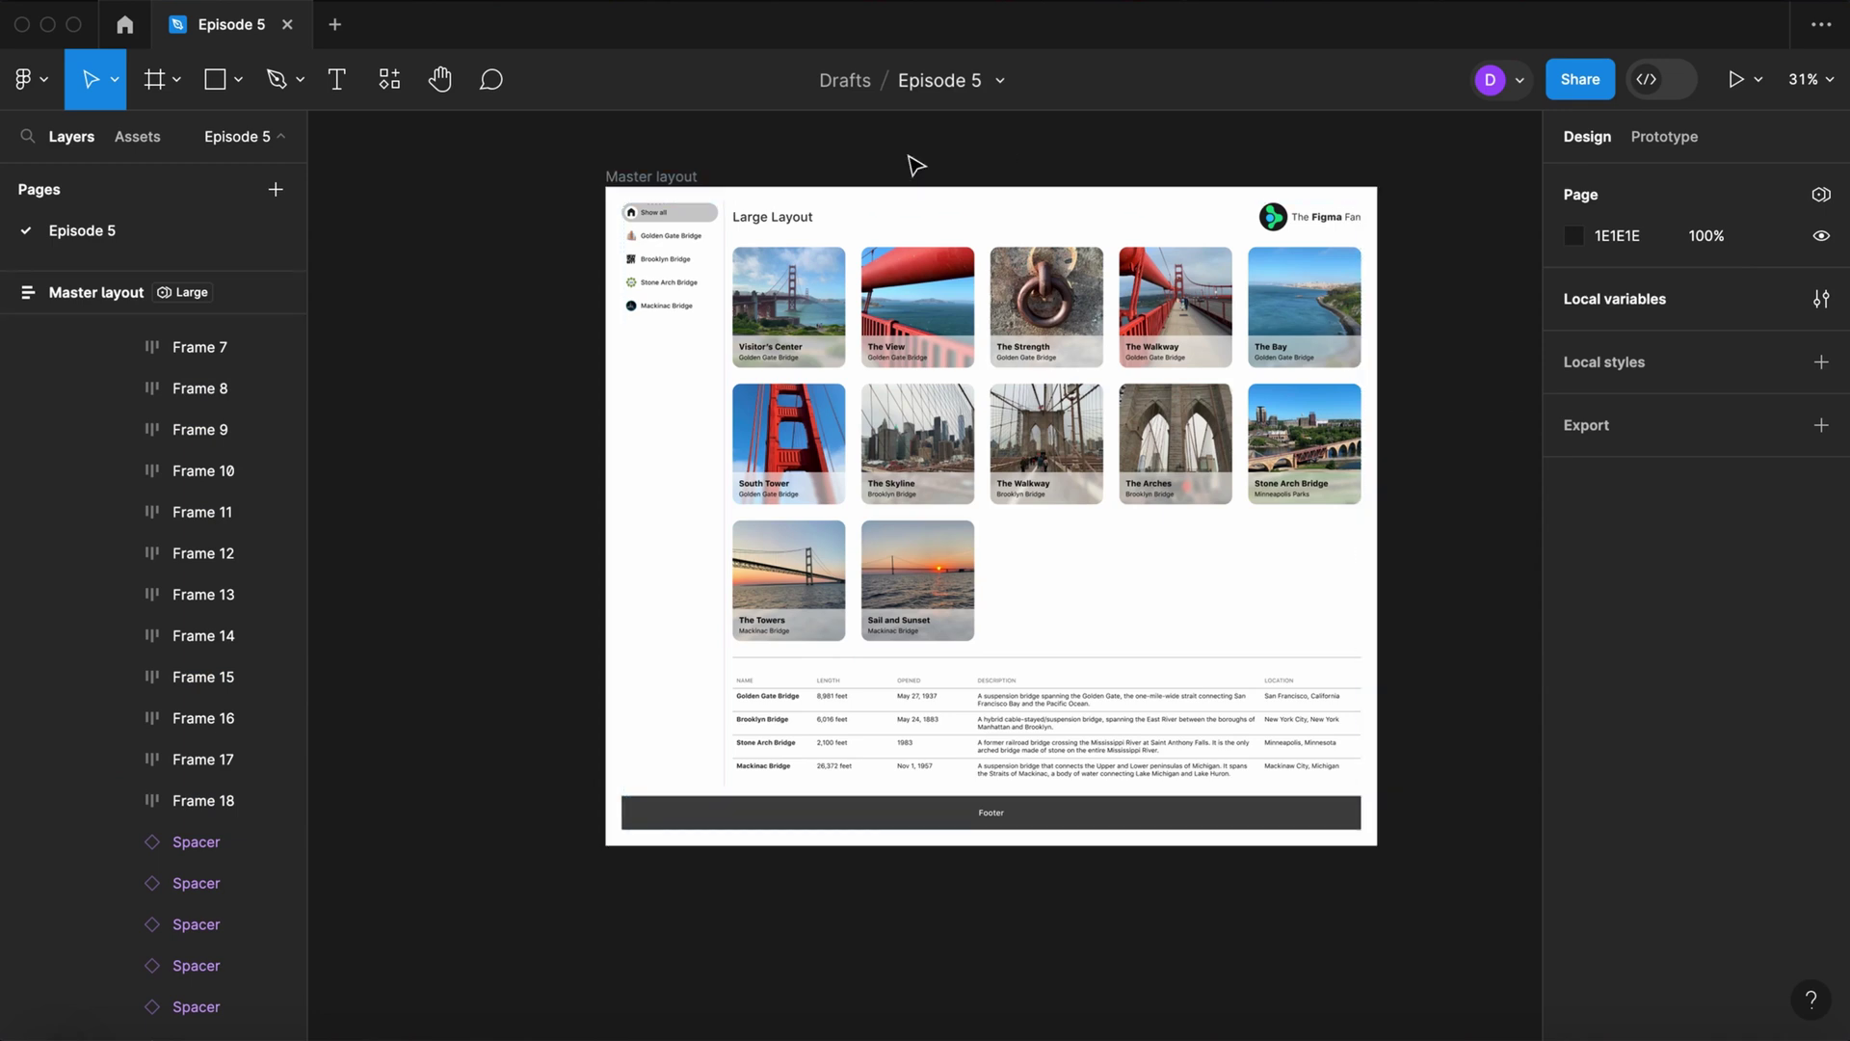
Step: Check the card visibility by switching the Master layout frame to the Medium and Small Breakpoints modes
left_click(690, 178)
left_click(1772, 866)
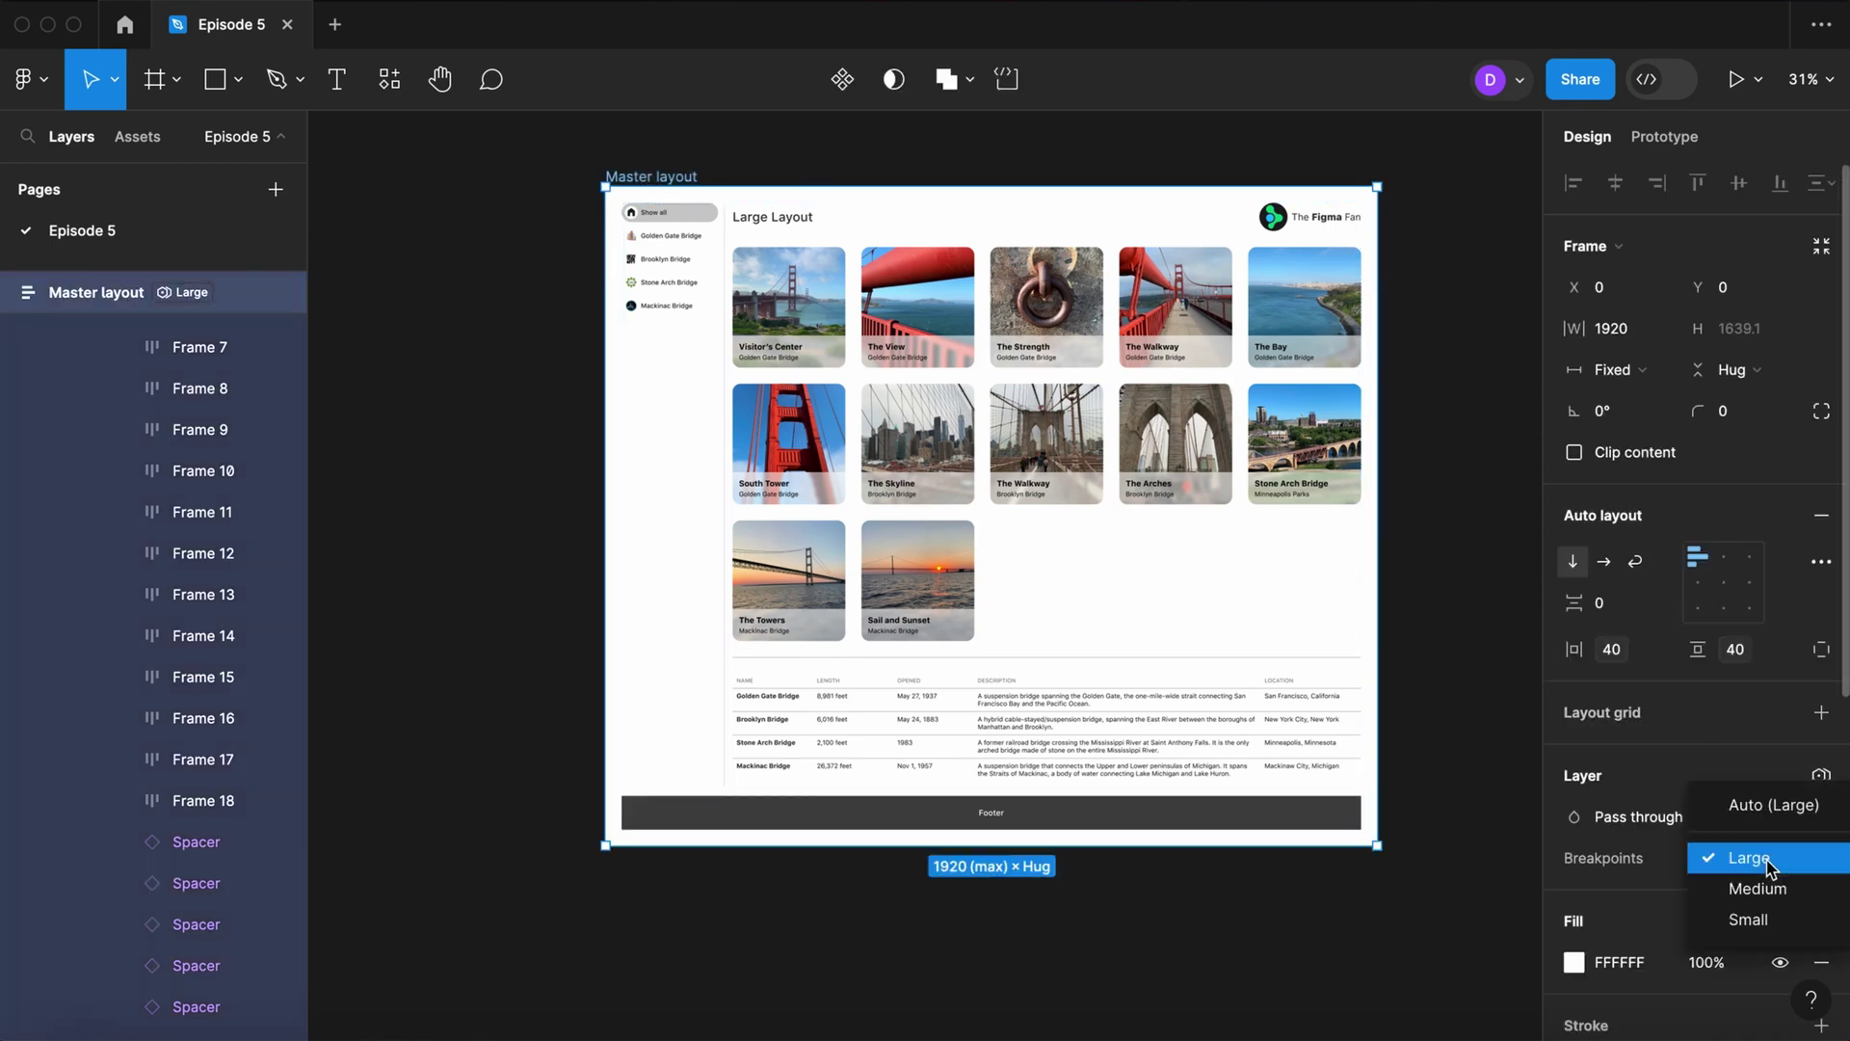
left_click(1759, 887)
left_click(1754, 867)
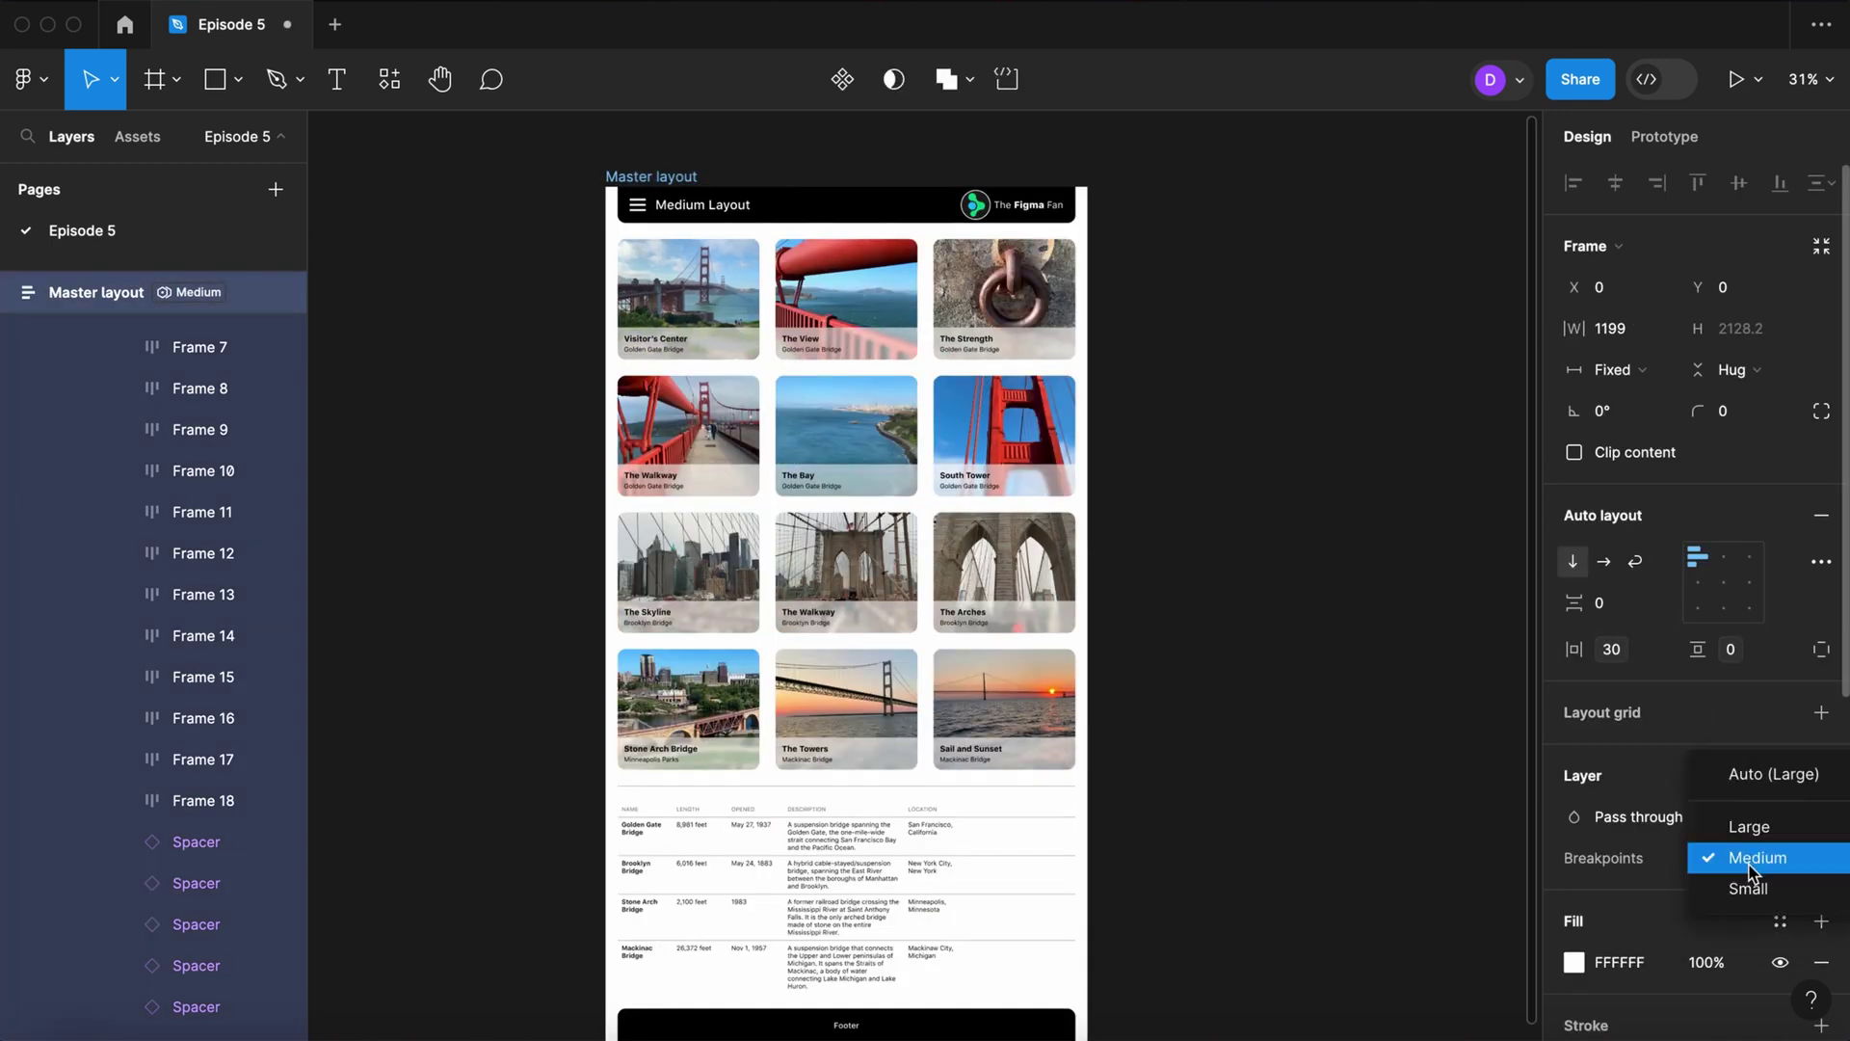
left_click(1750, 887)
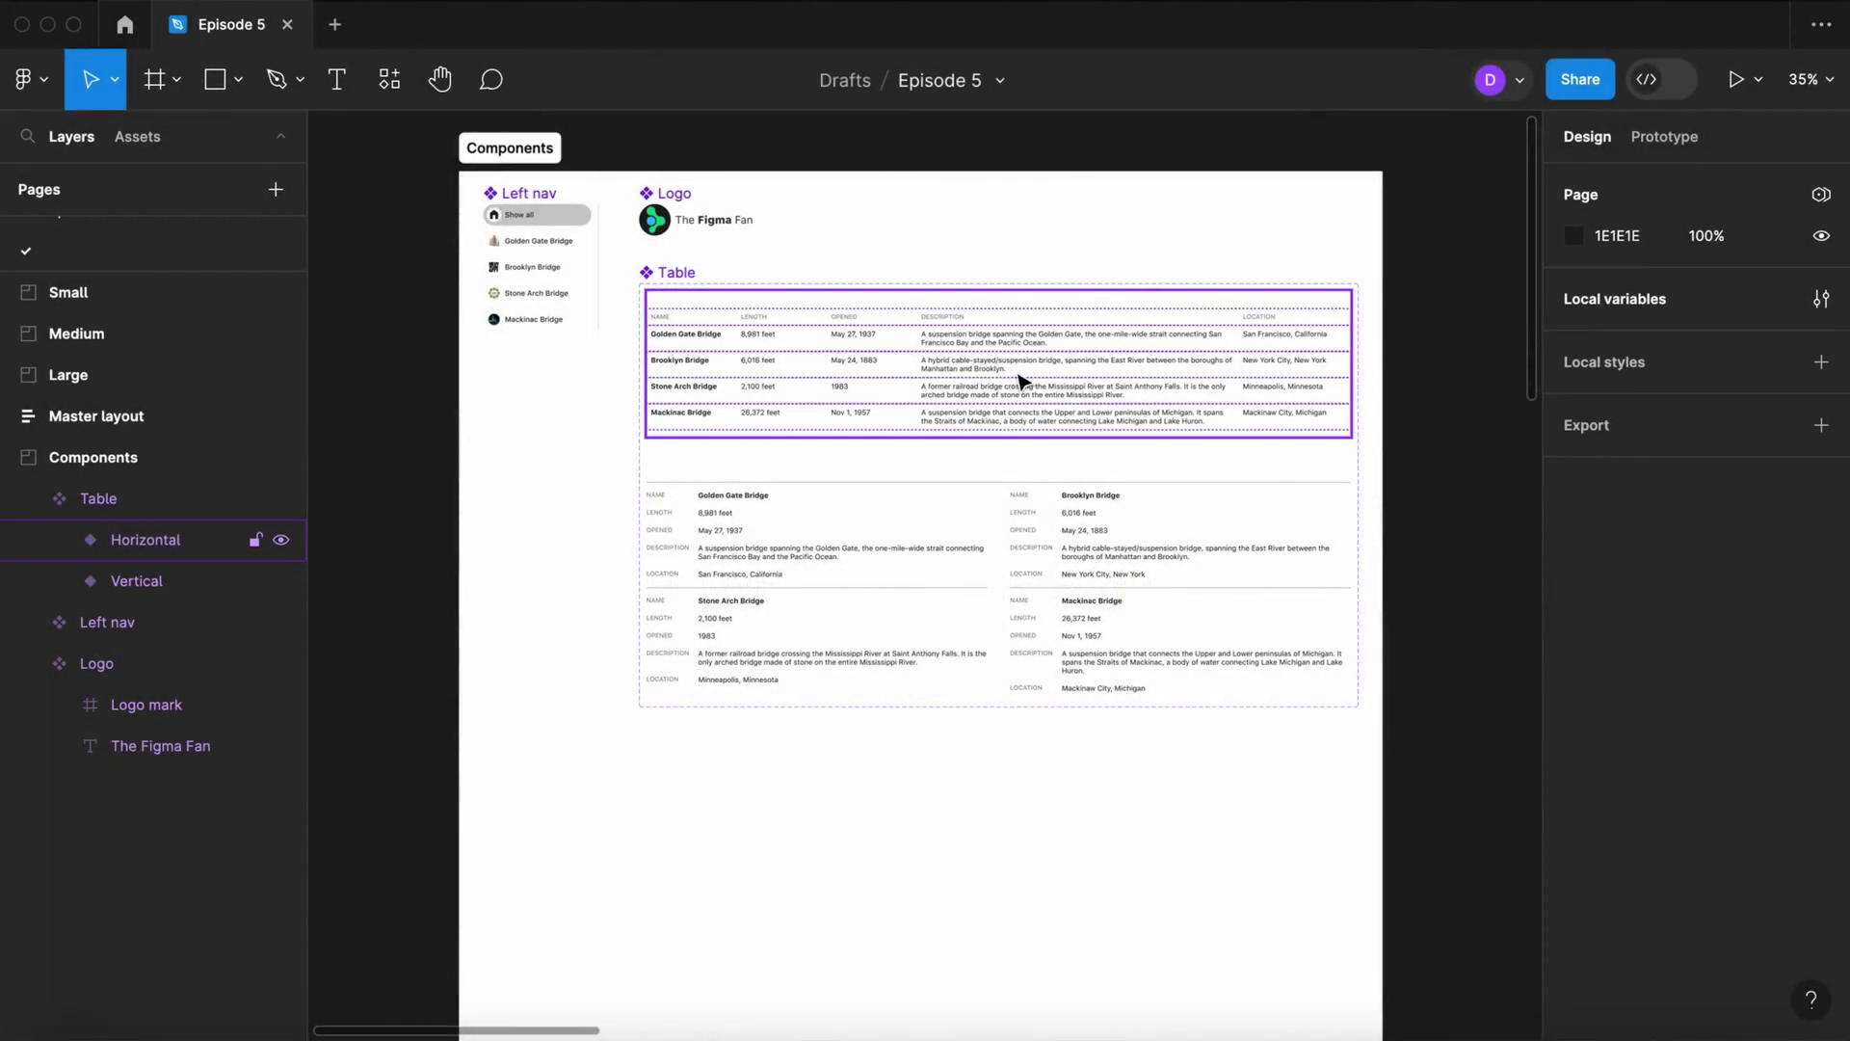
Step: Try narrowing the Table component's Horizontal variant, undo that, and narrow the Vertical variant to 1350 wide
left_click(1021, 381)
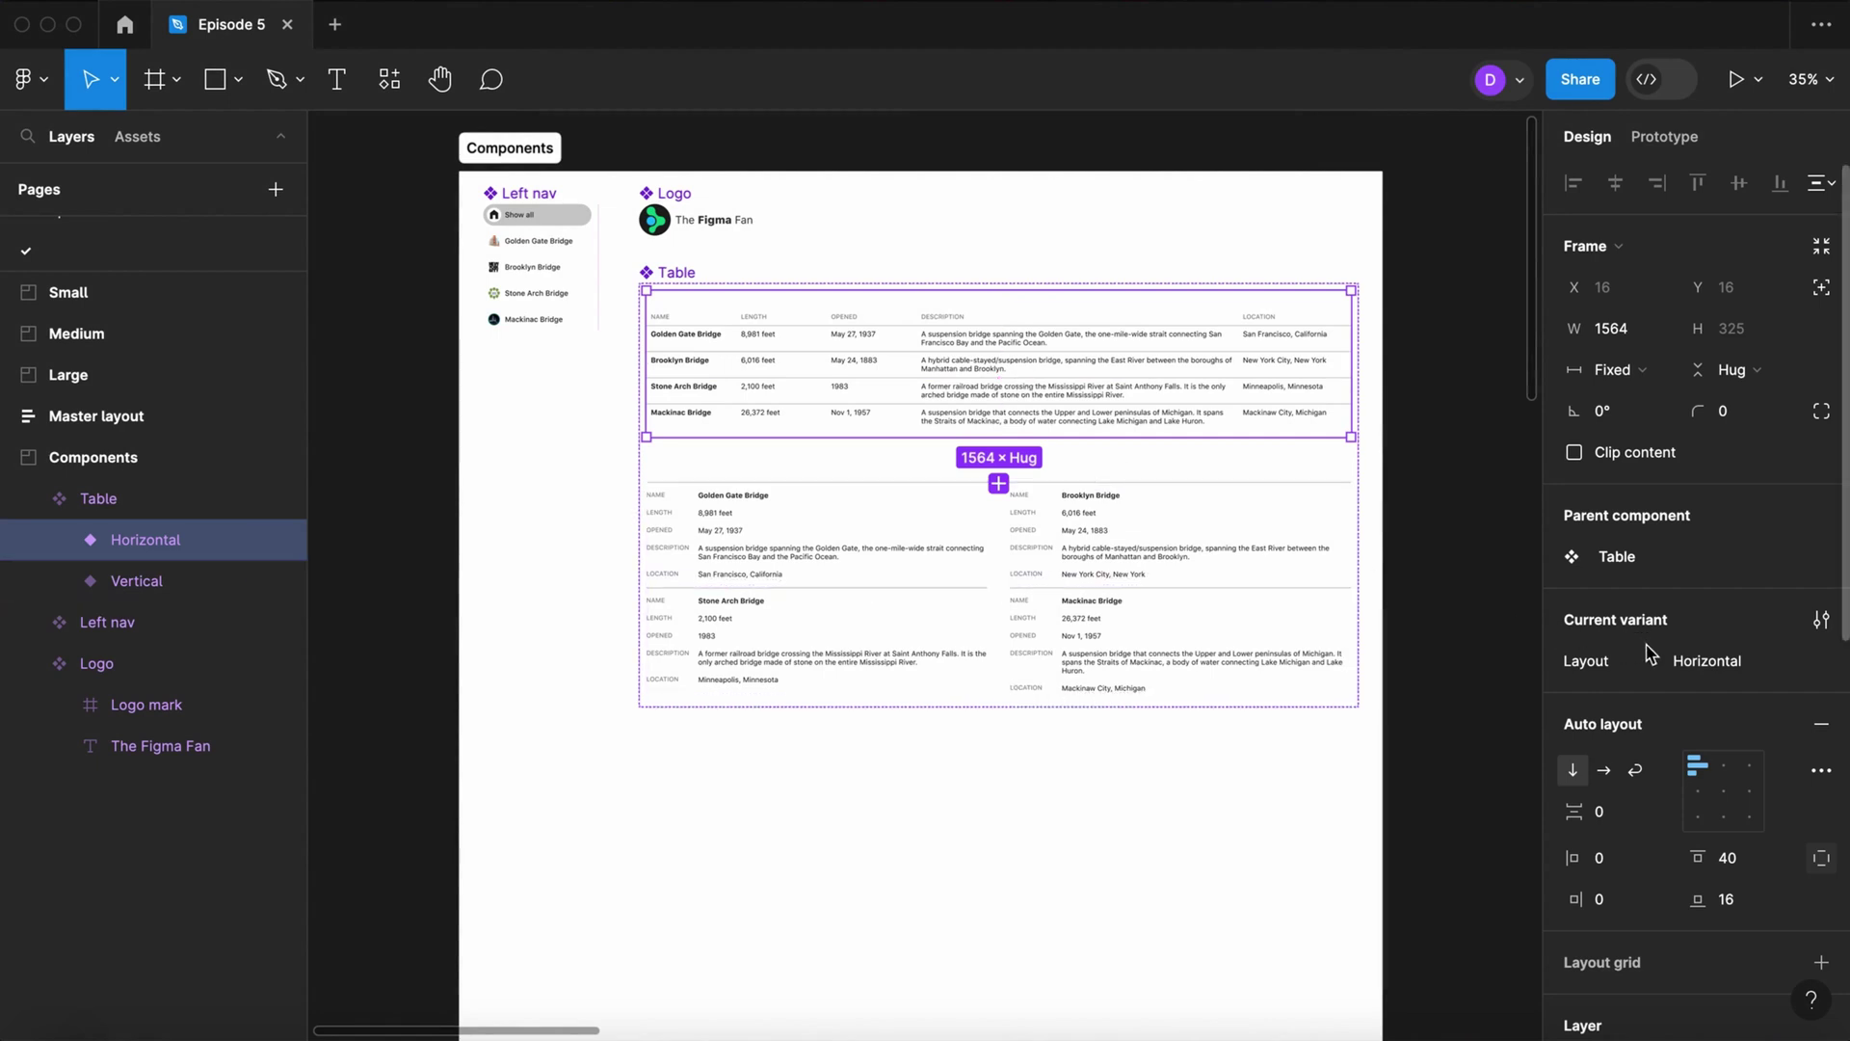
left_click(1701, 668)
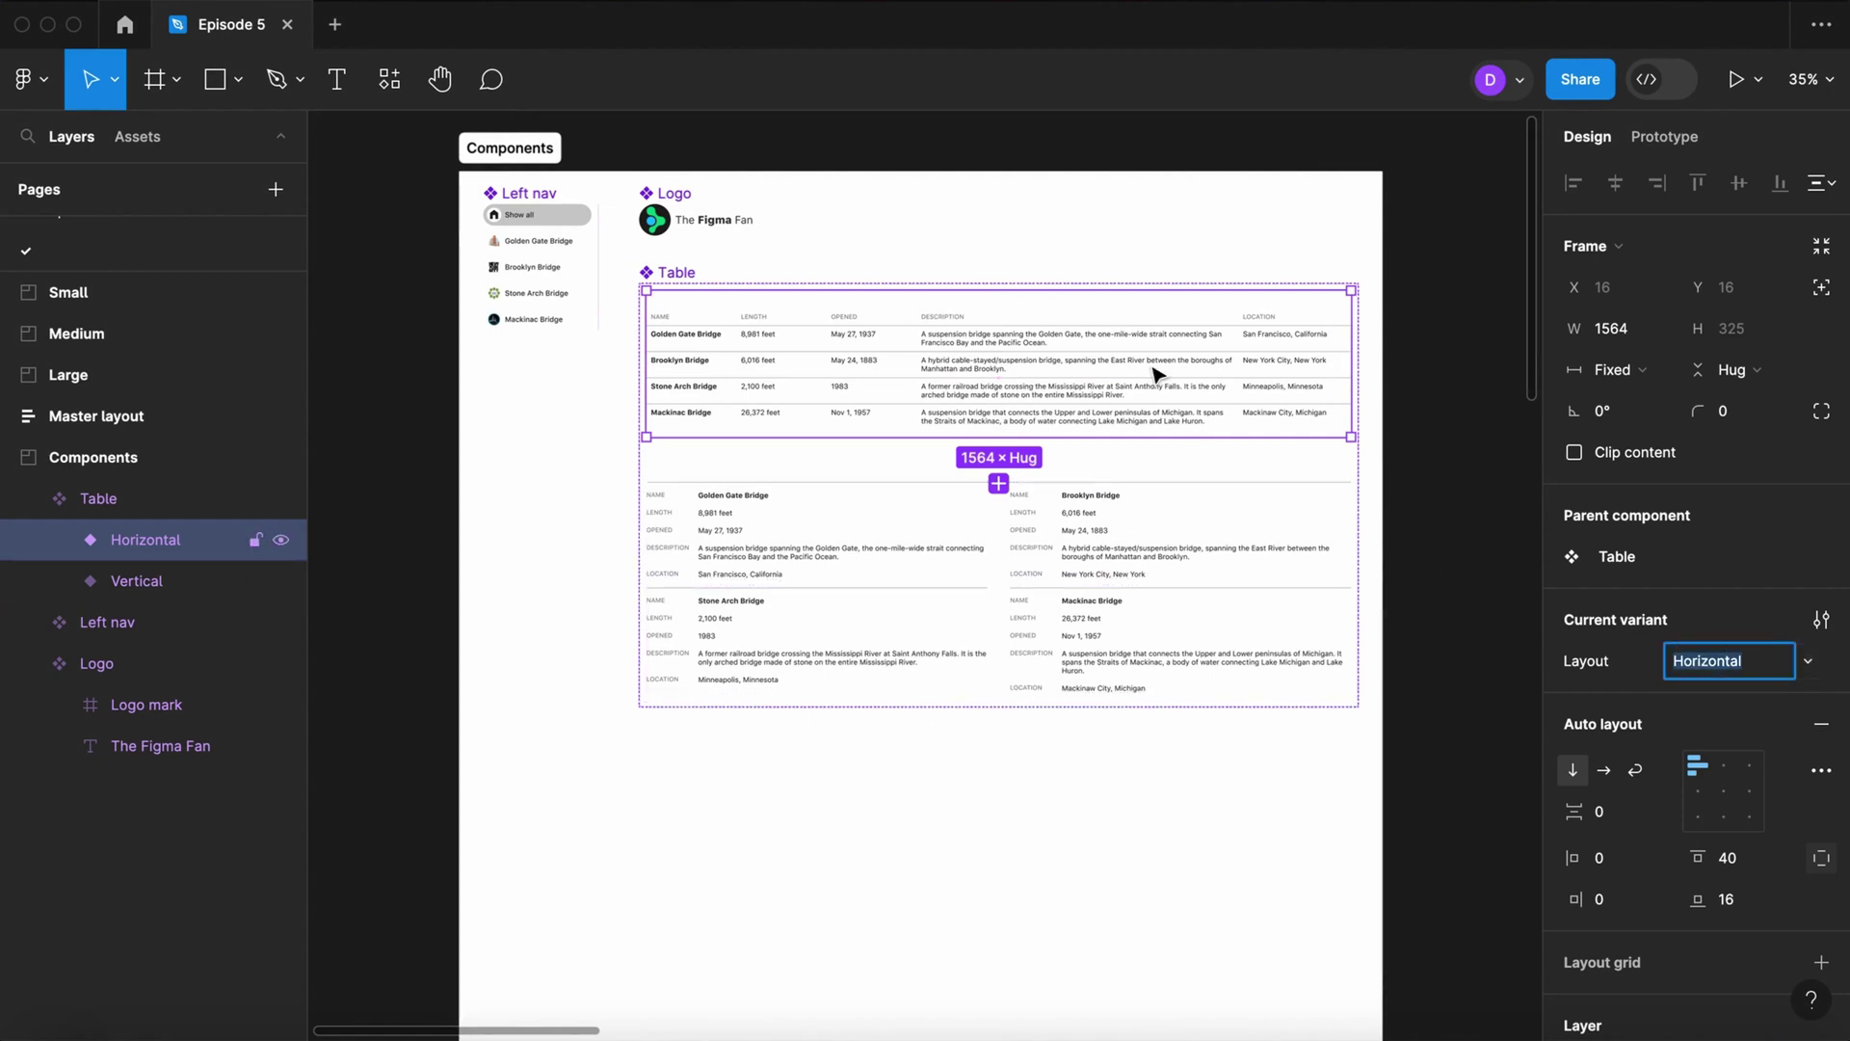
left_click(1332, 346)
left_click_drag(1332, 346, 1186, 414)
key("ctrl+z")
left_click(1162, 567)
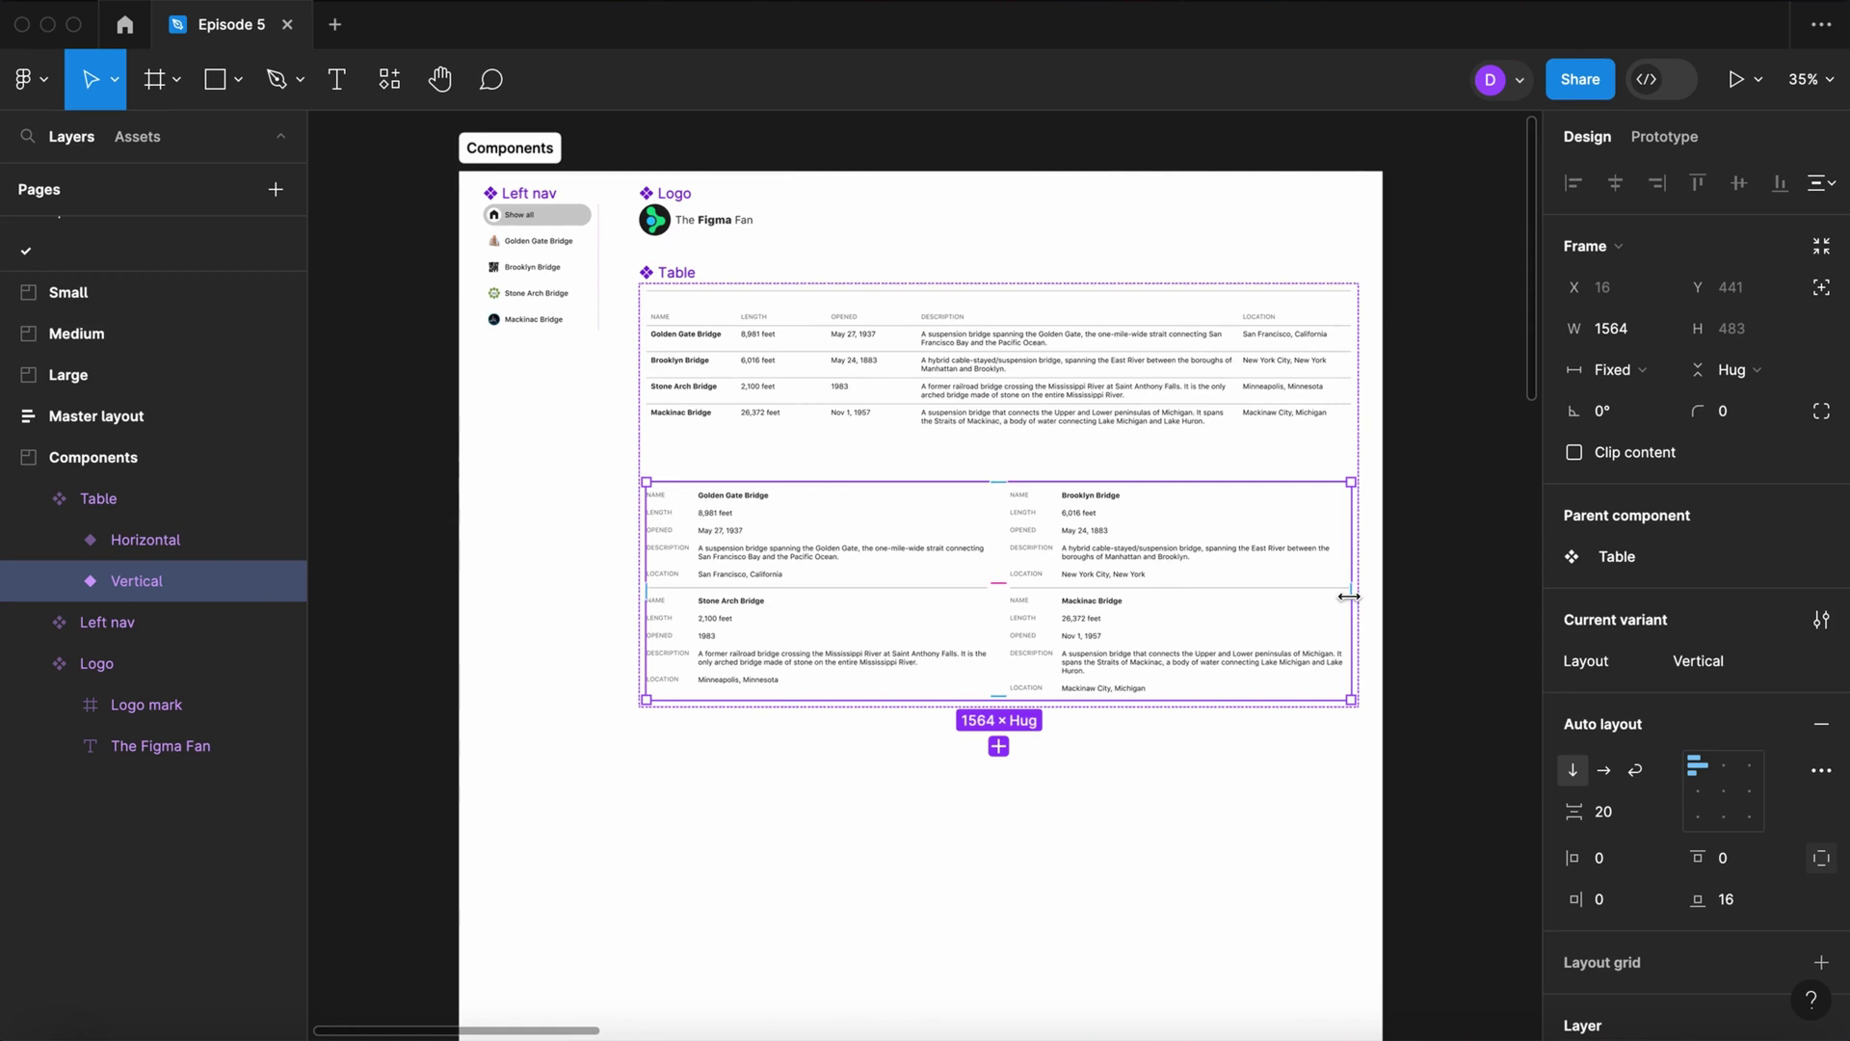
left_click_drag(1348, 596, 1255, 641)
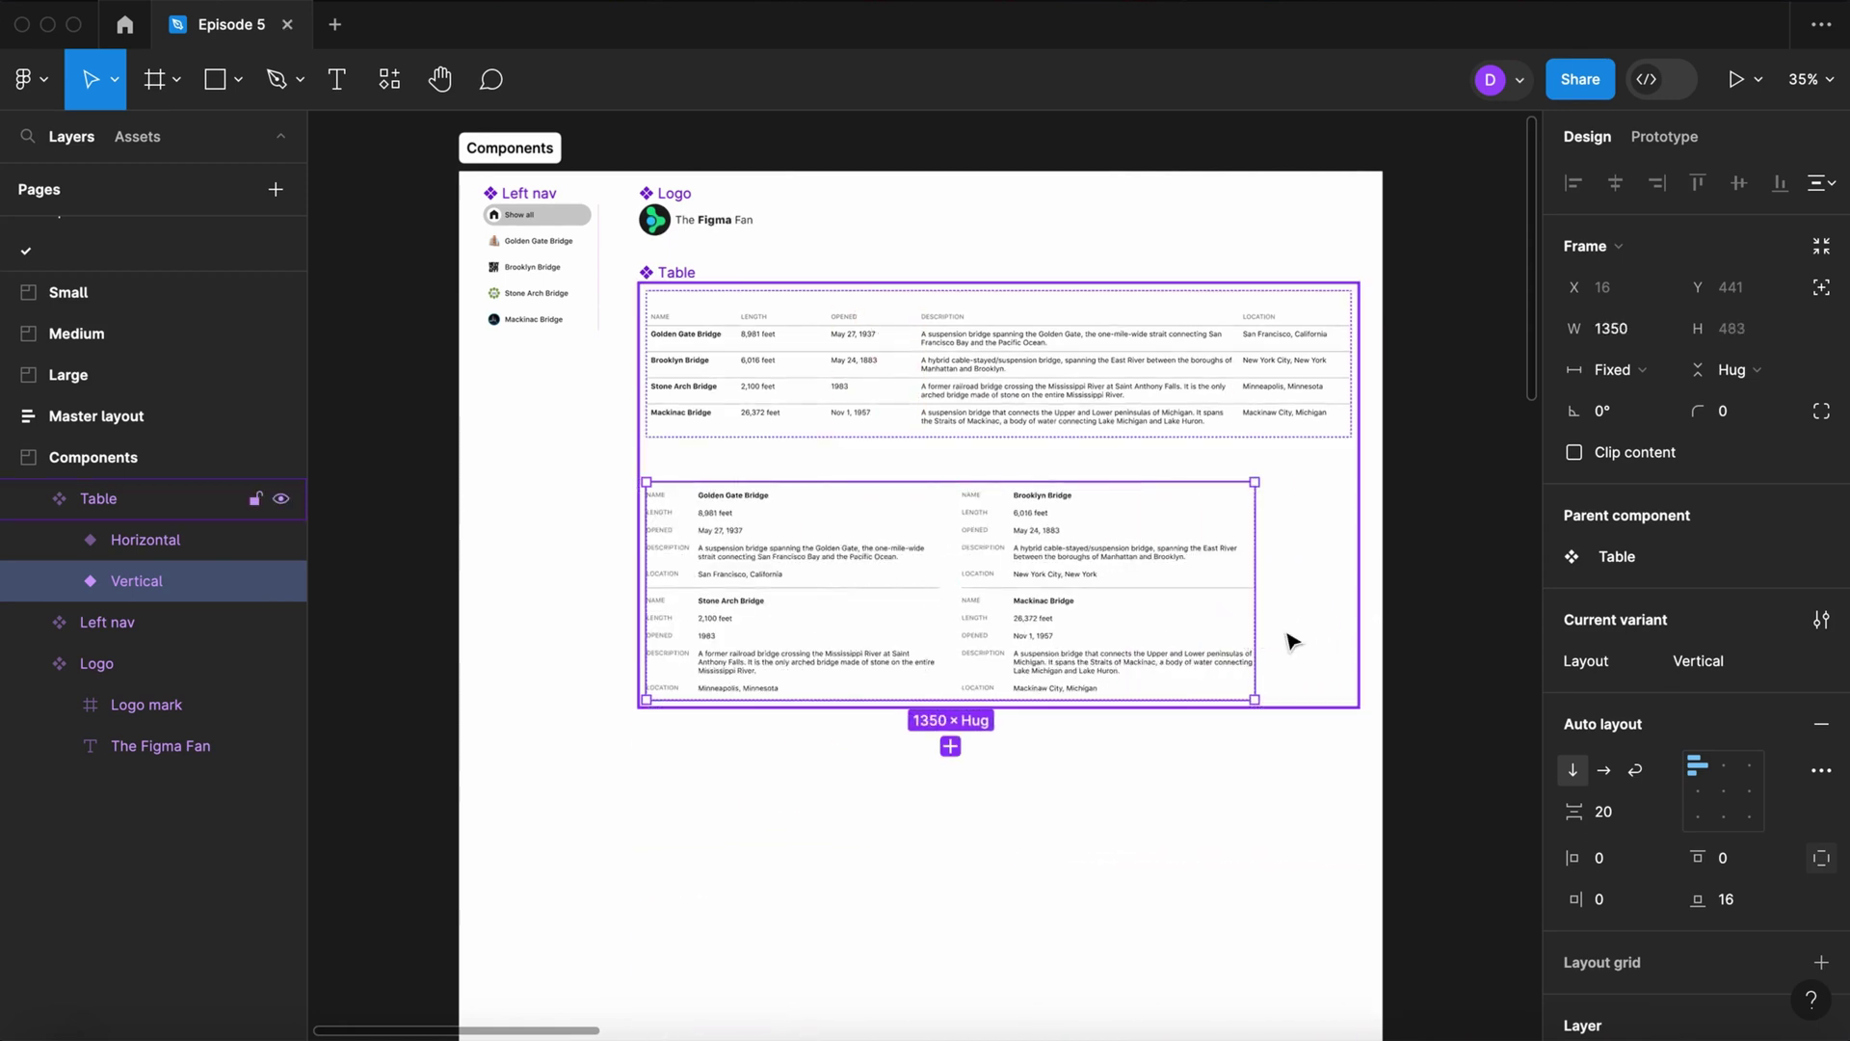
Step: Examine which text properties the first two opened dates use in the Table's Horizontal and Vertical variants
left_click(1291, 641)
key("shift+2")
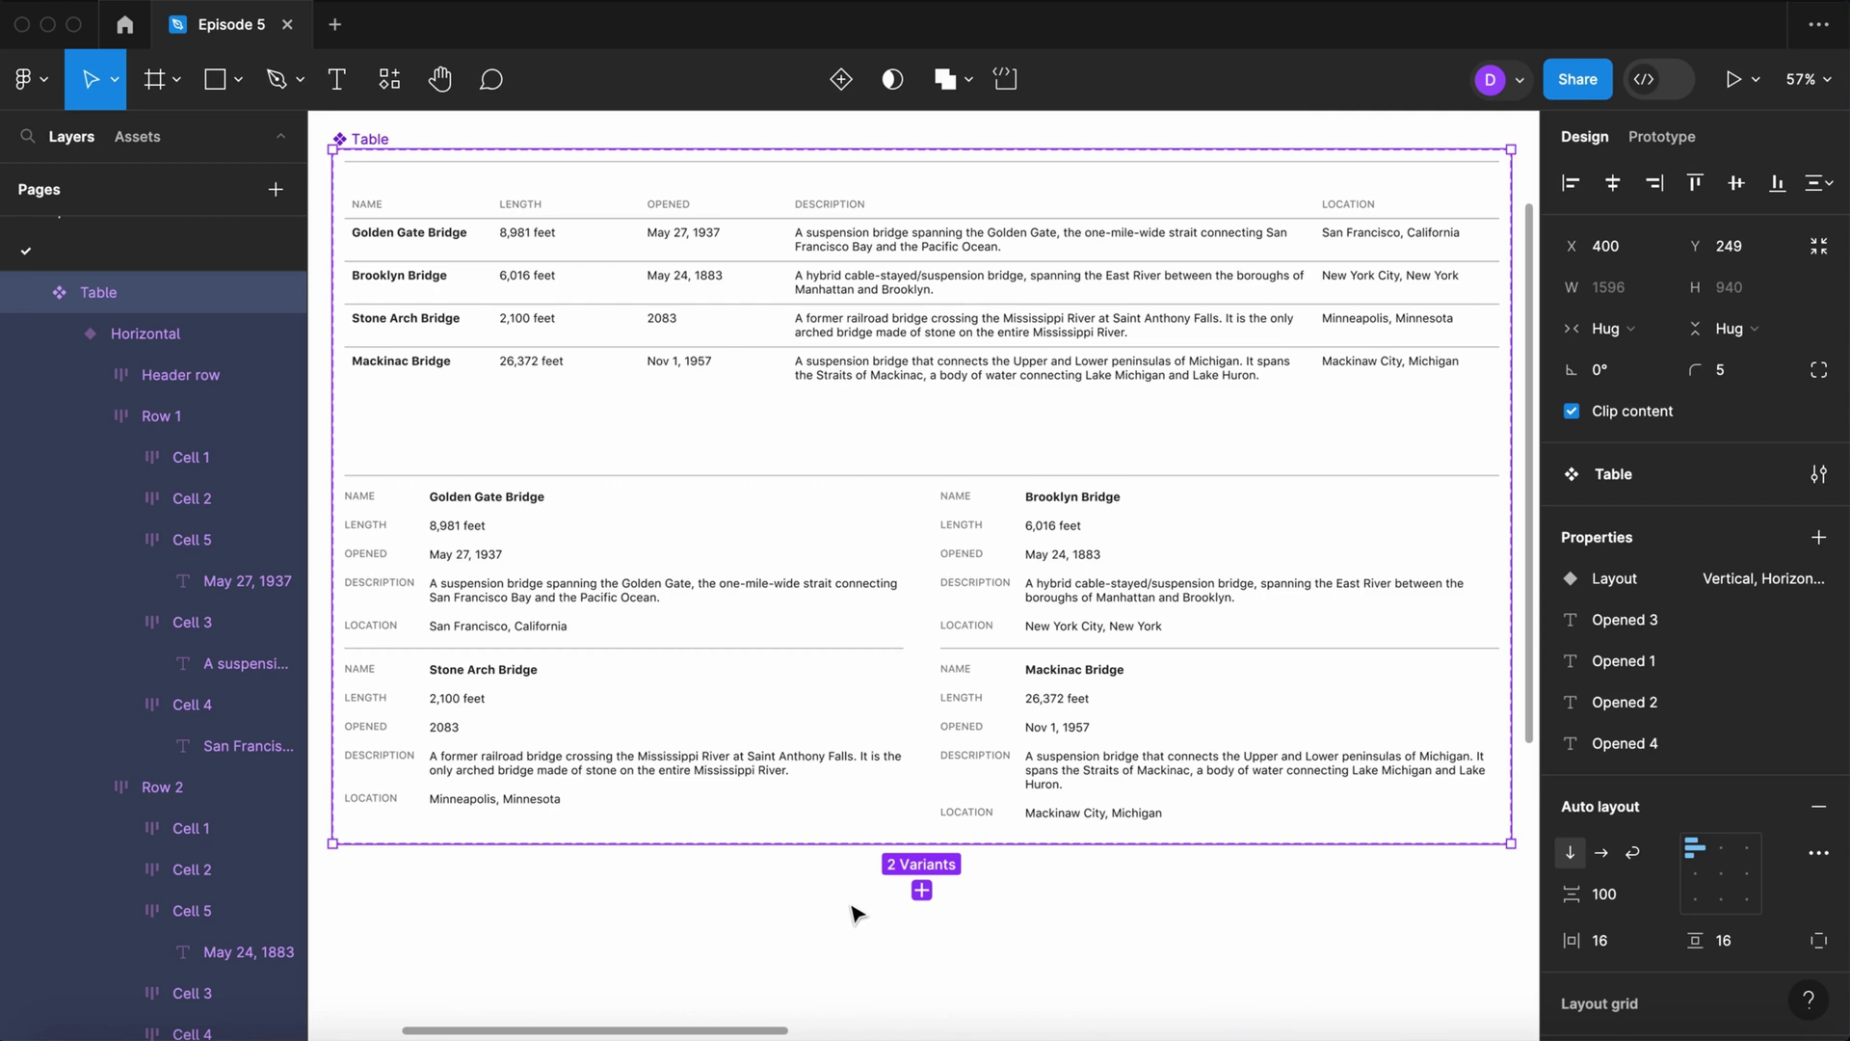
left_click(686, 233, "super")
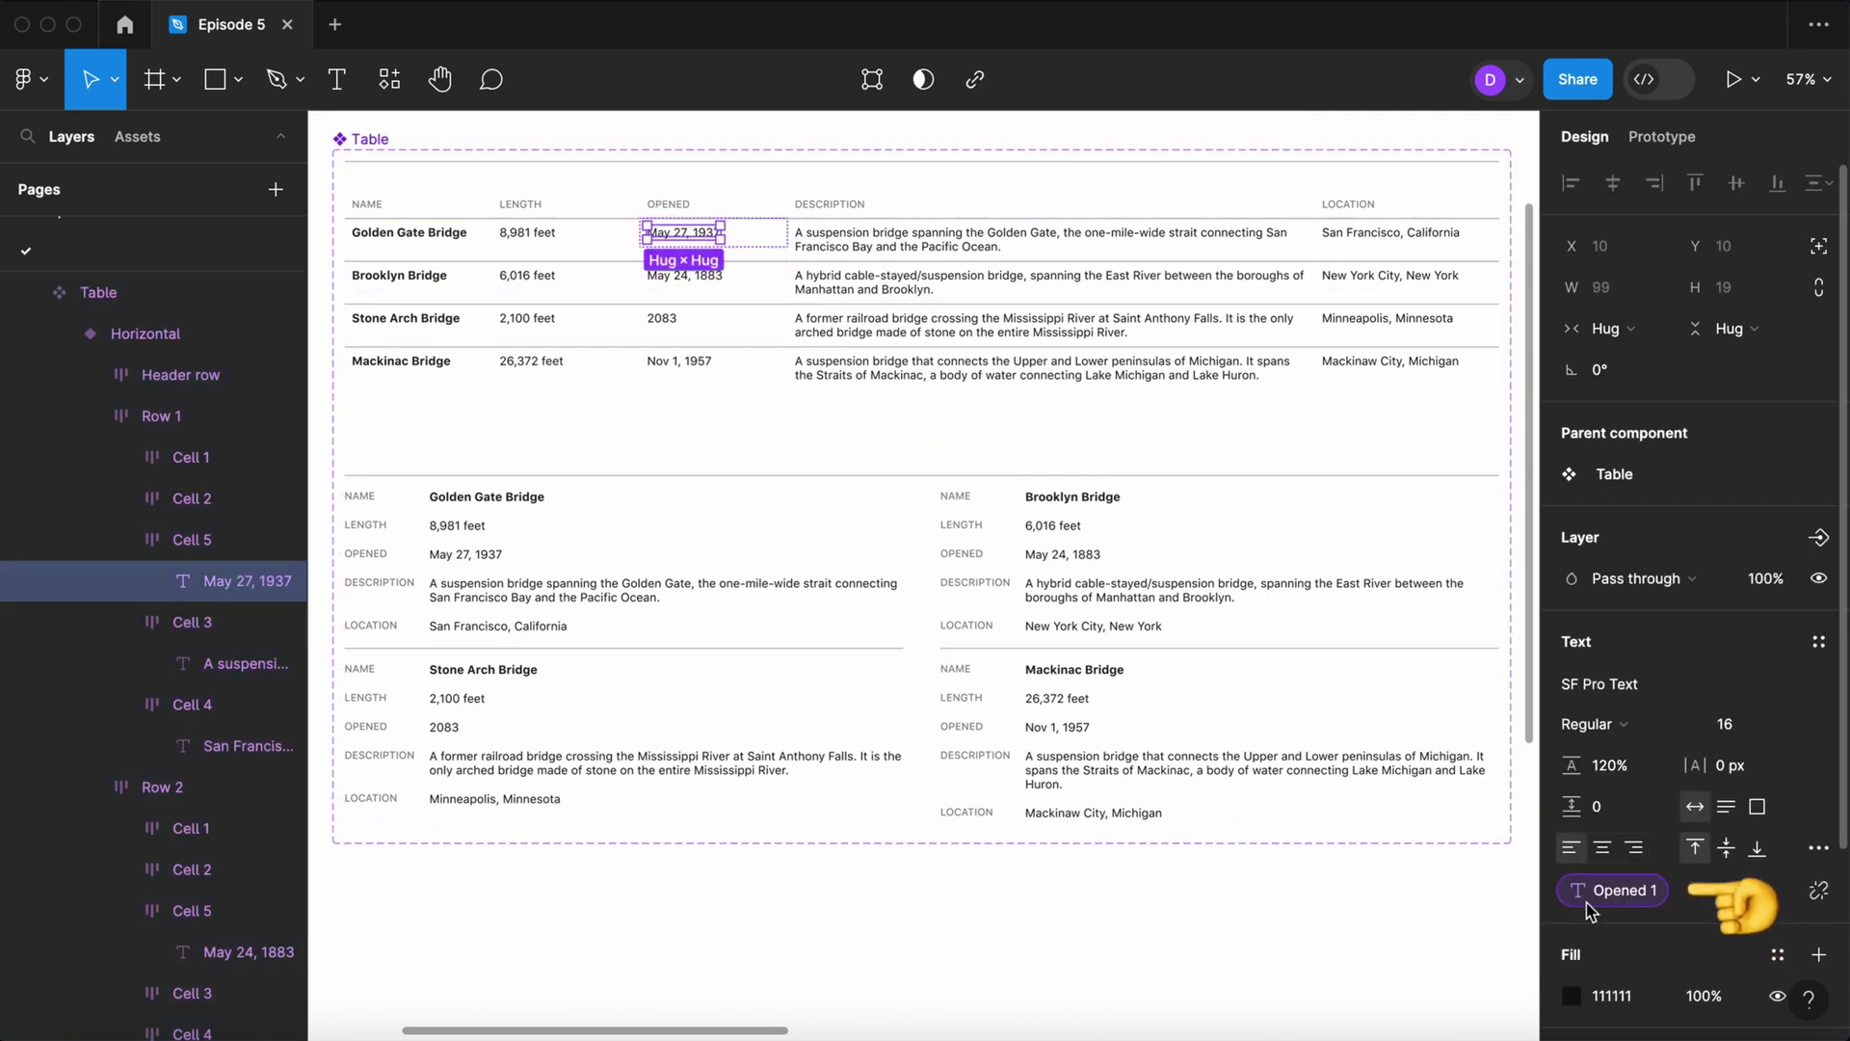
left_click(711, 277, "super")
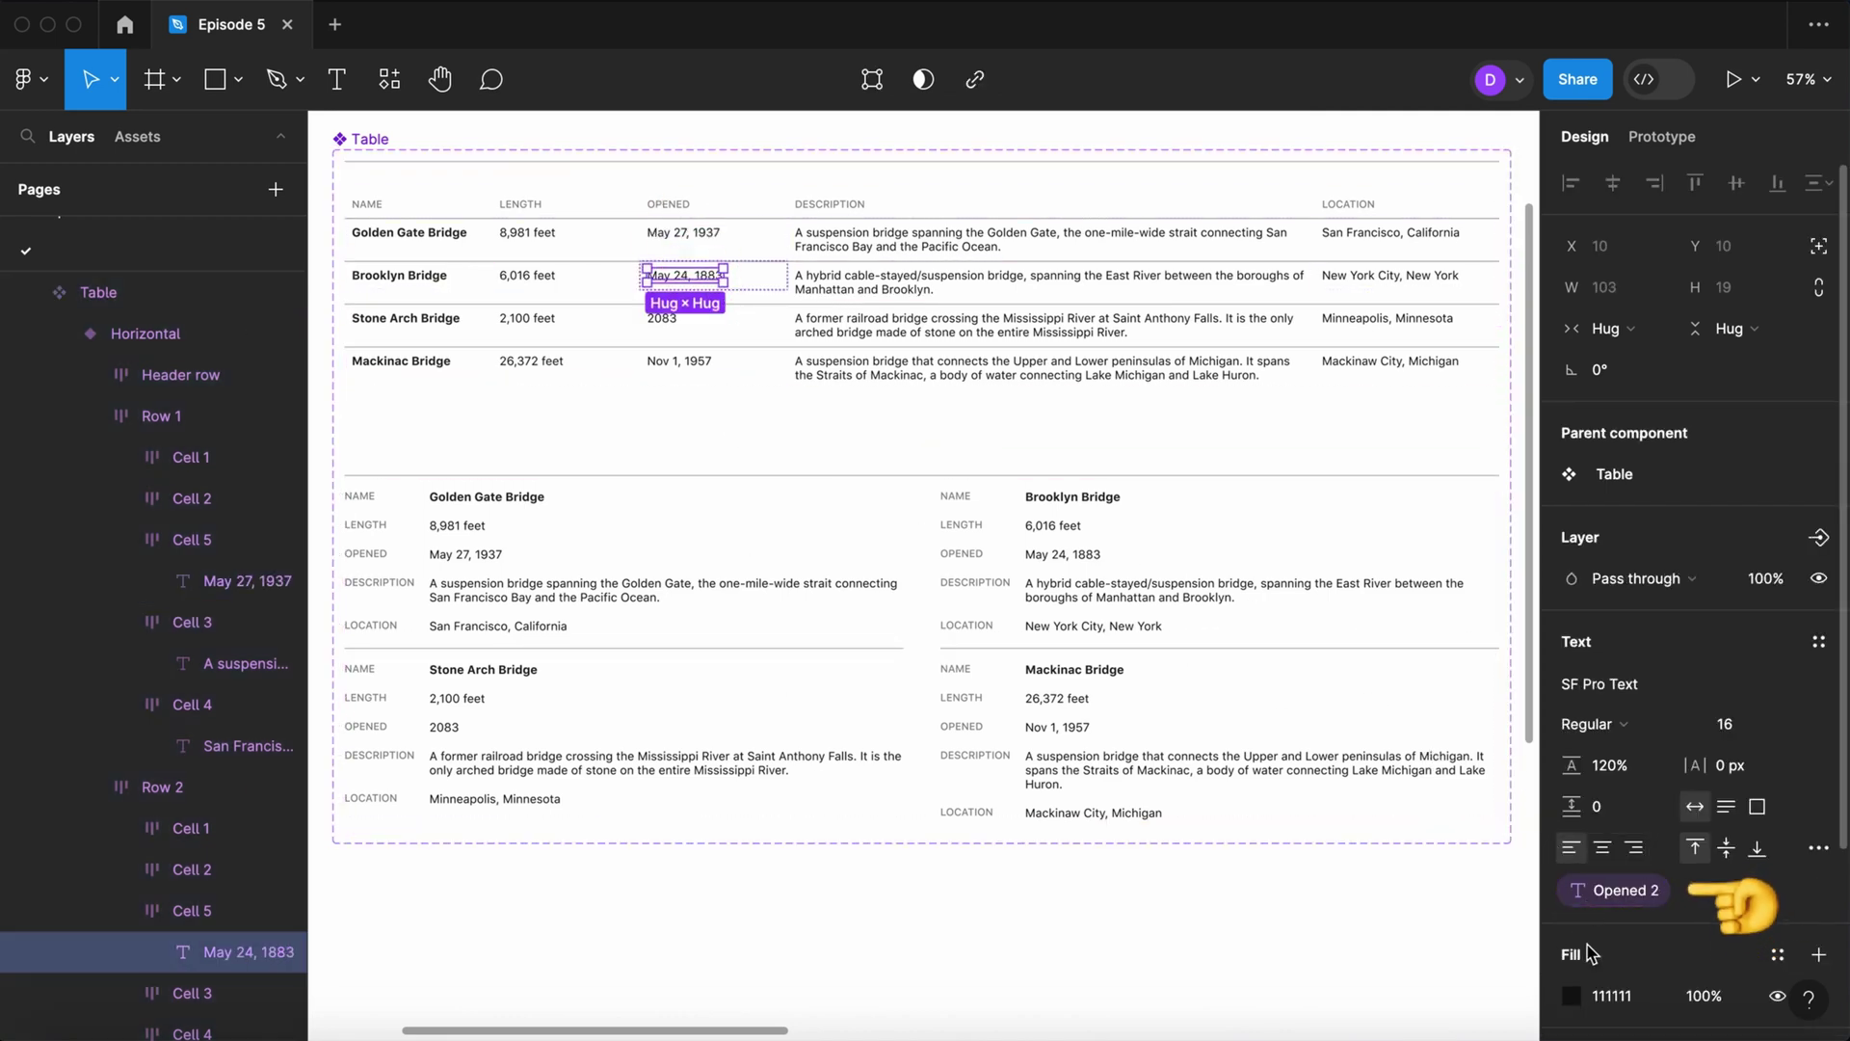
left_click(490, 557, "super")
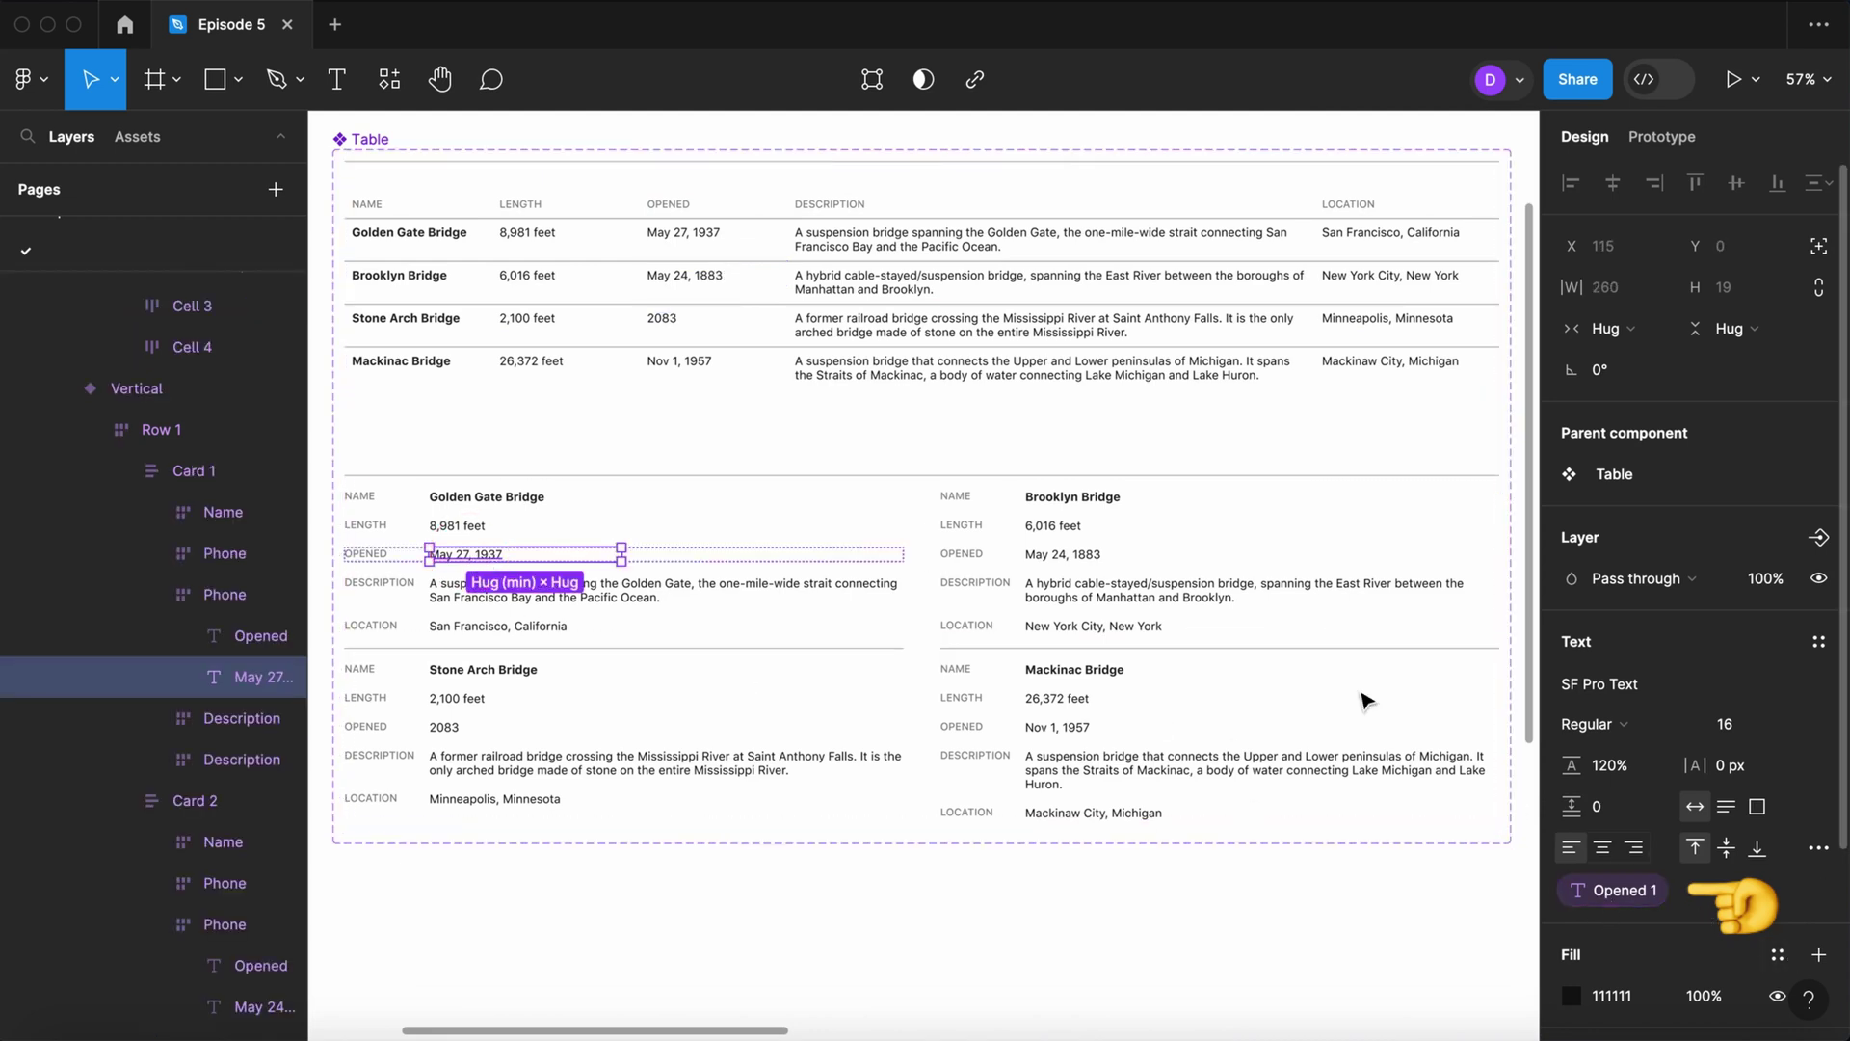
left_click(1060, 557, "super")
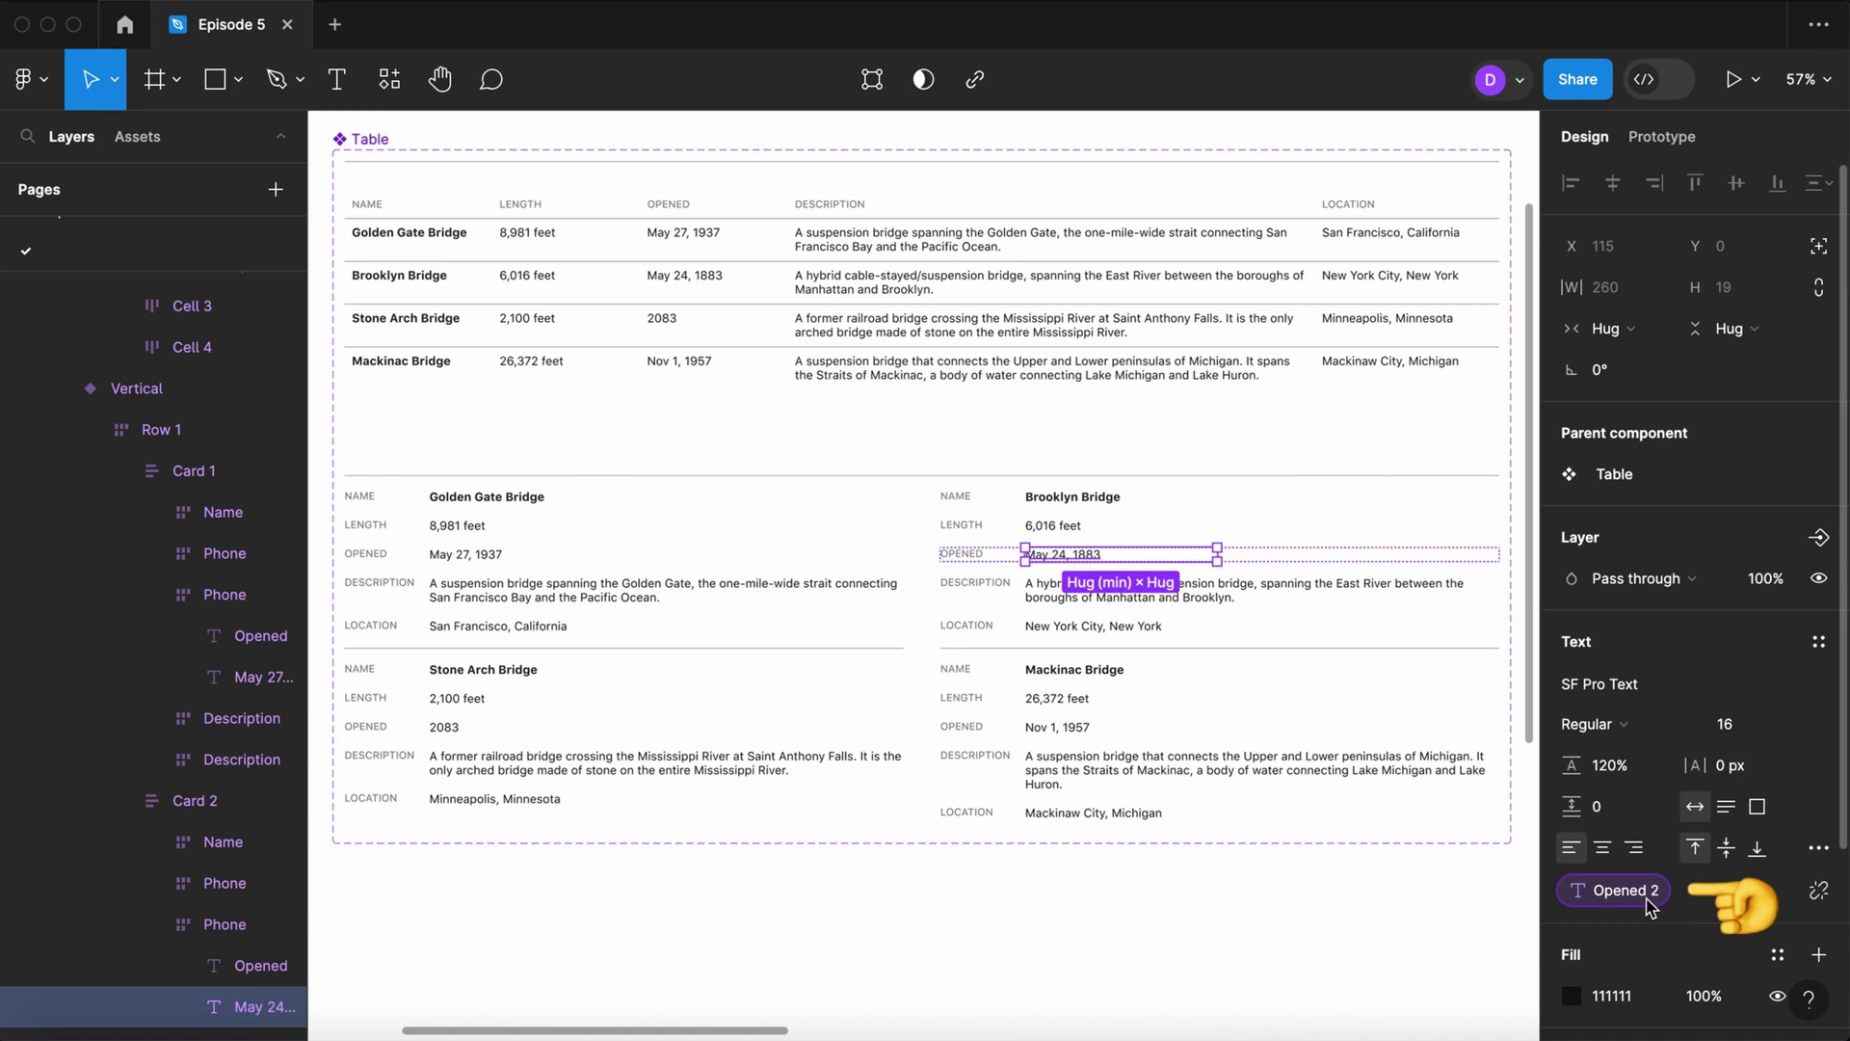
Step: Change the Stone Arch Bridge opened date to 1993 in the Vertical variant, and to 1883 in the Horizontal variant
left_click(445, 729, "super")
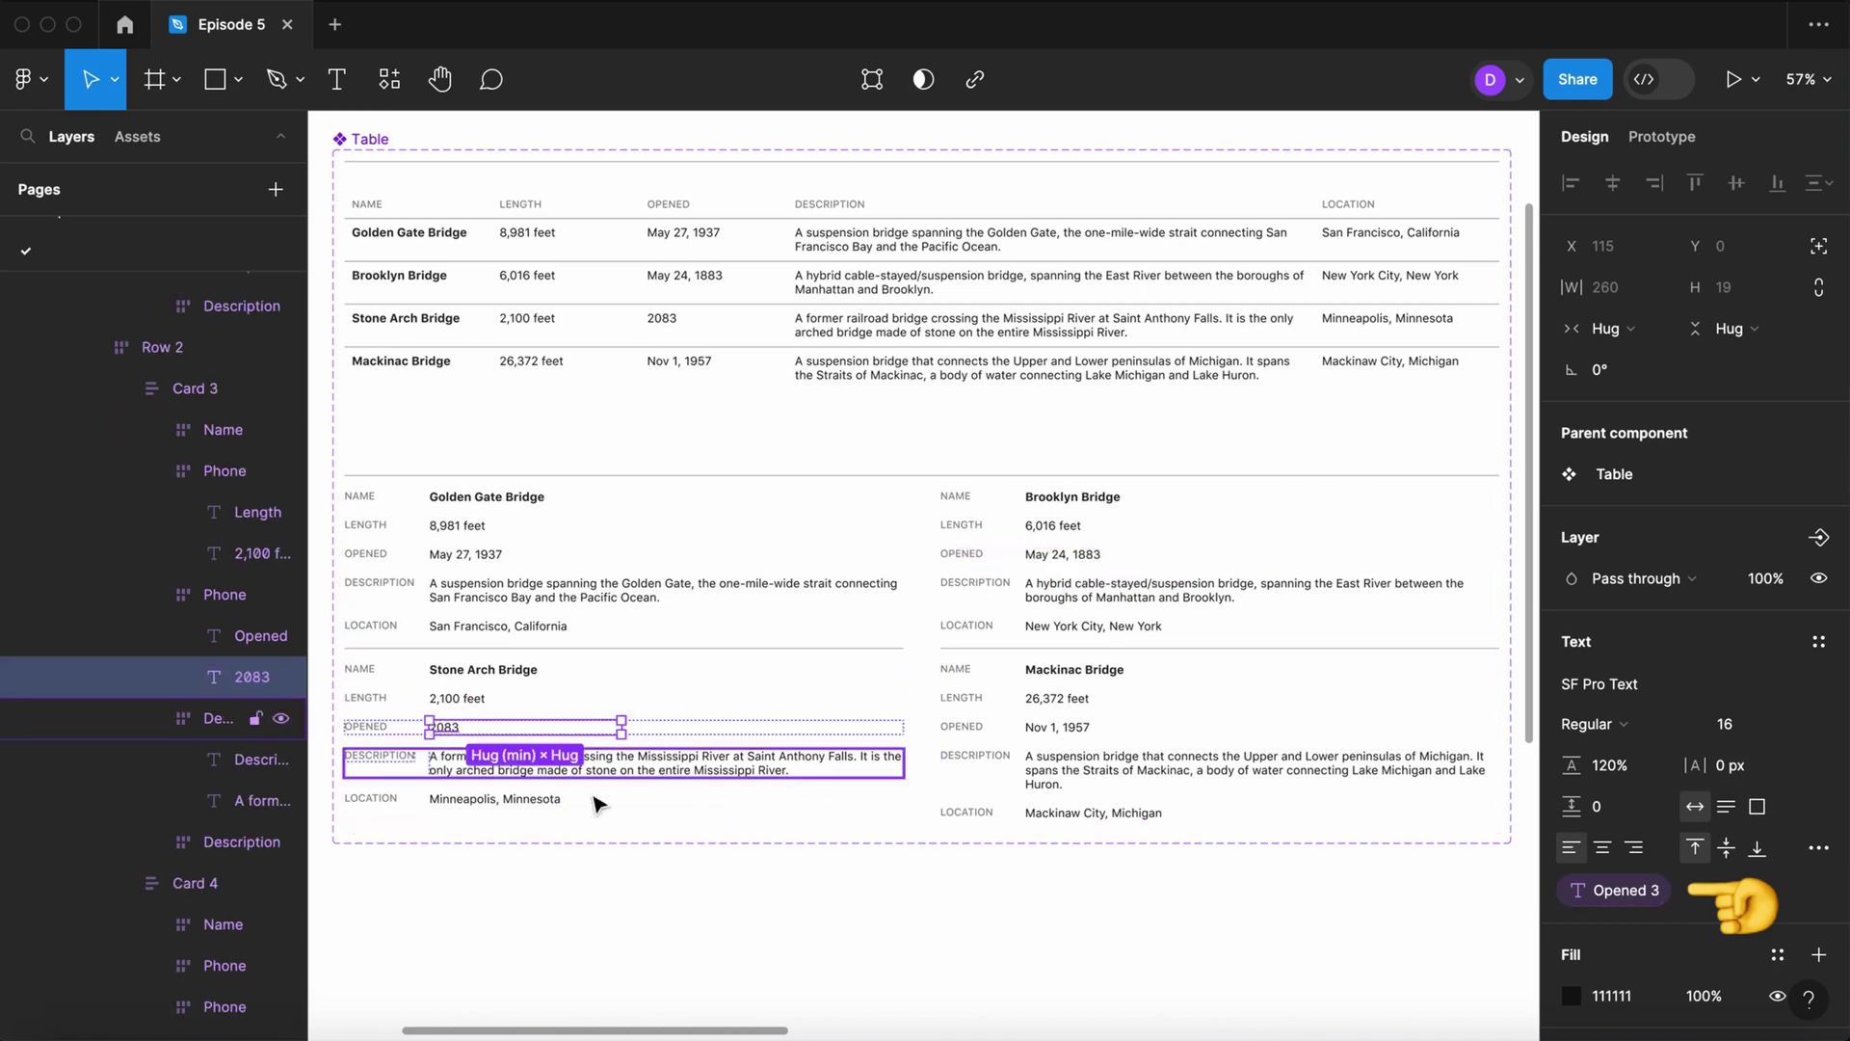
double_click(464, 726)
type("1993")
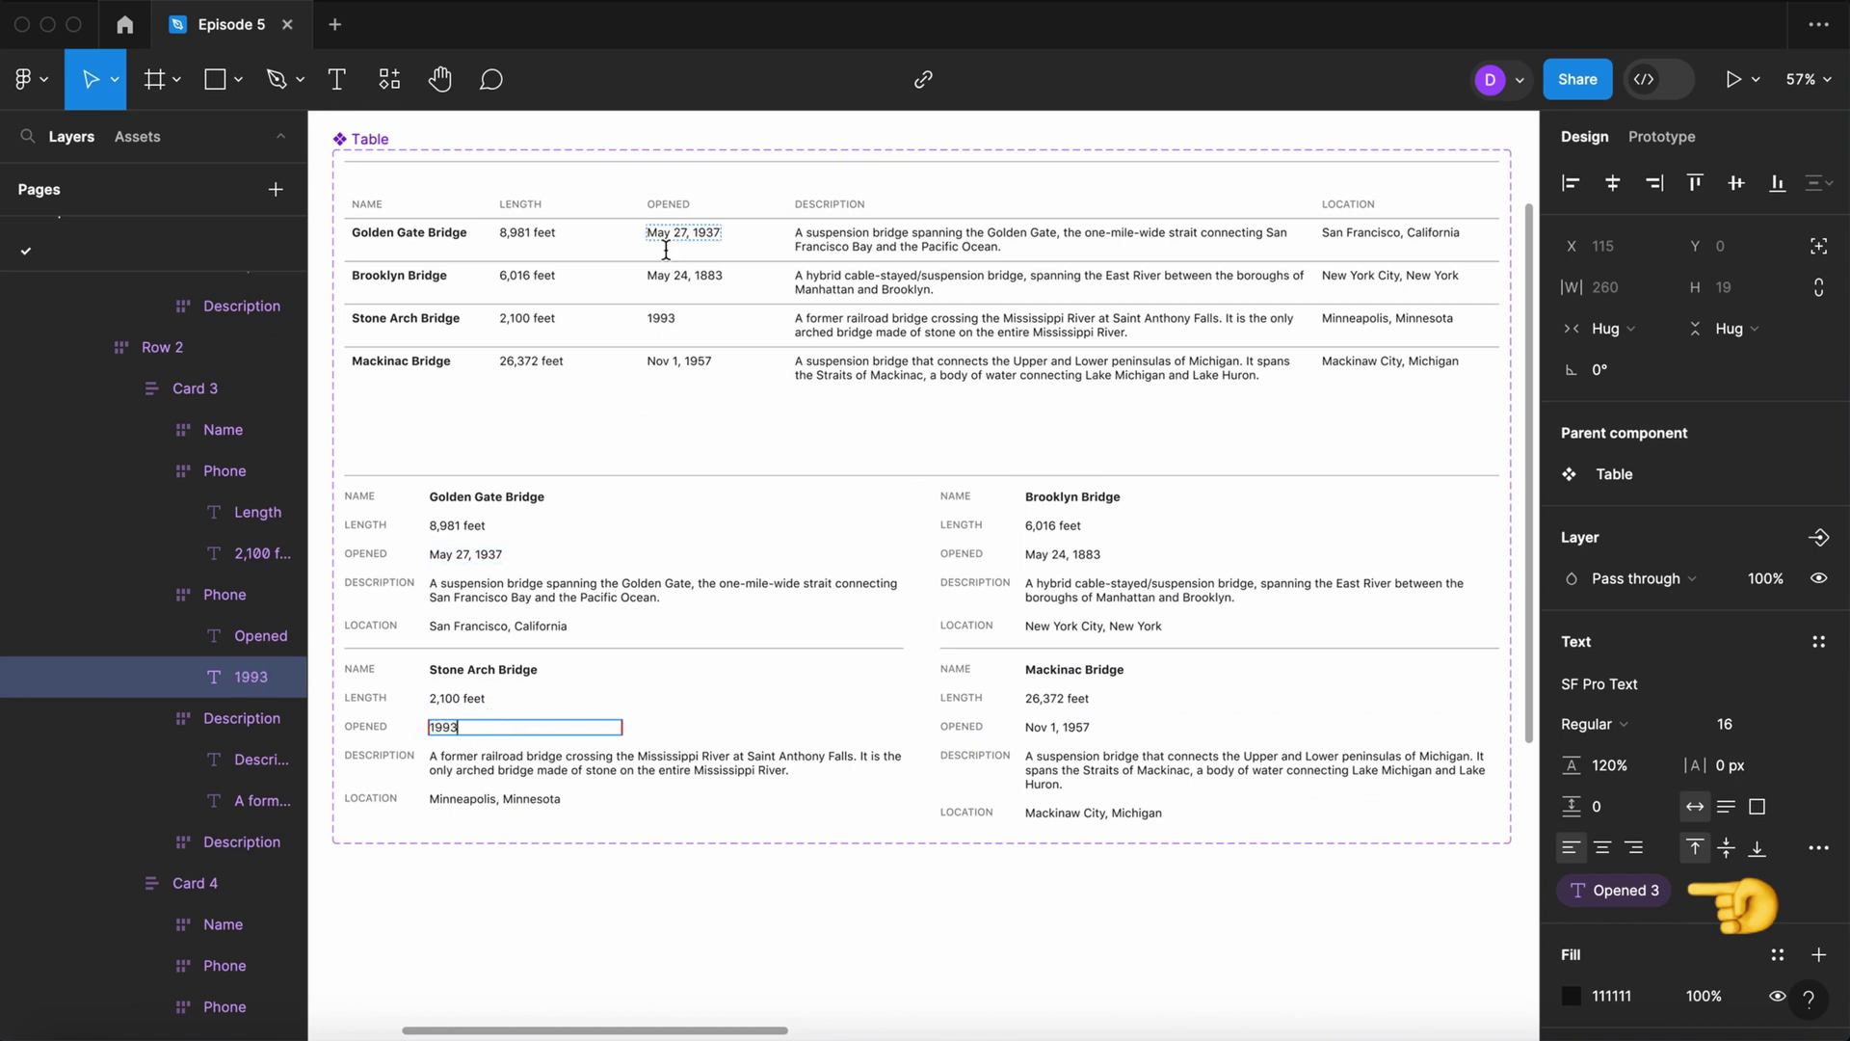
double_click(663, 318)
type("188")
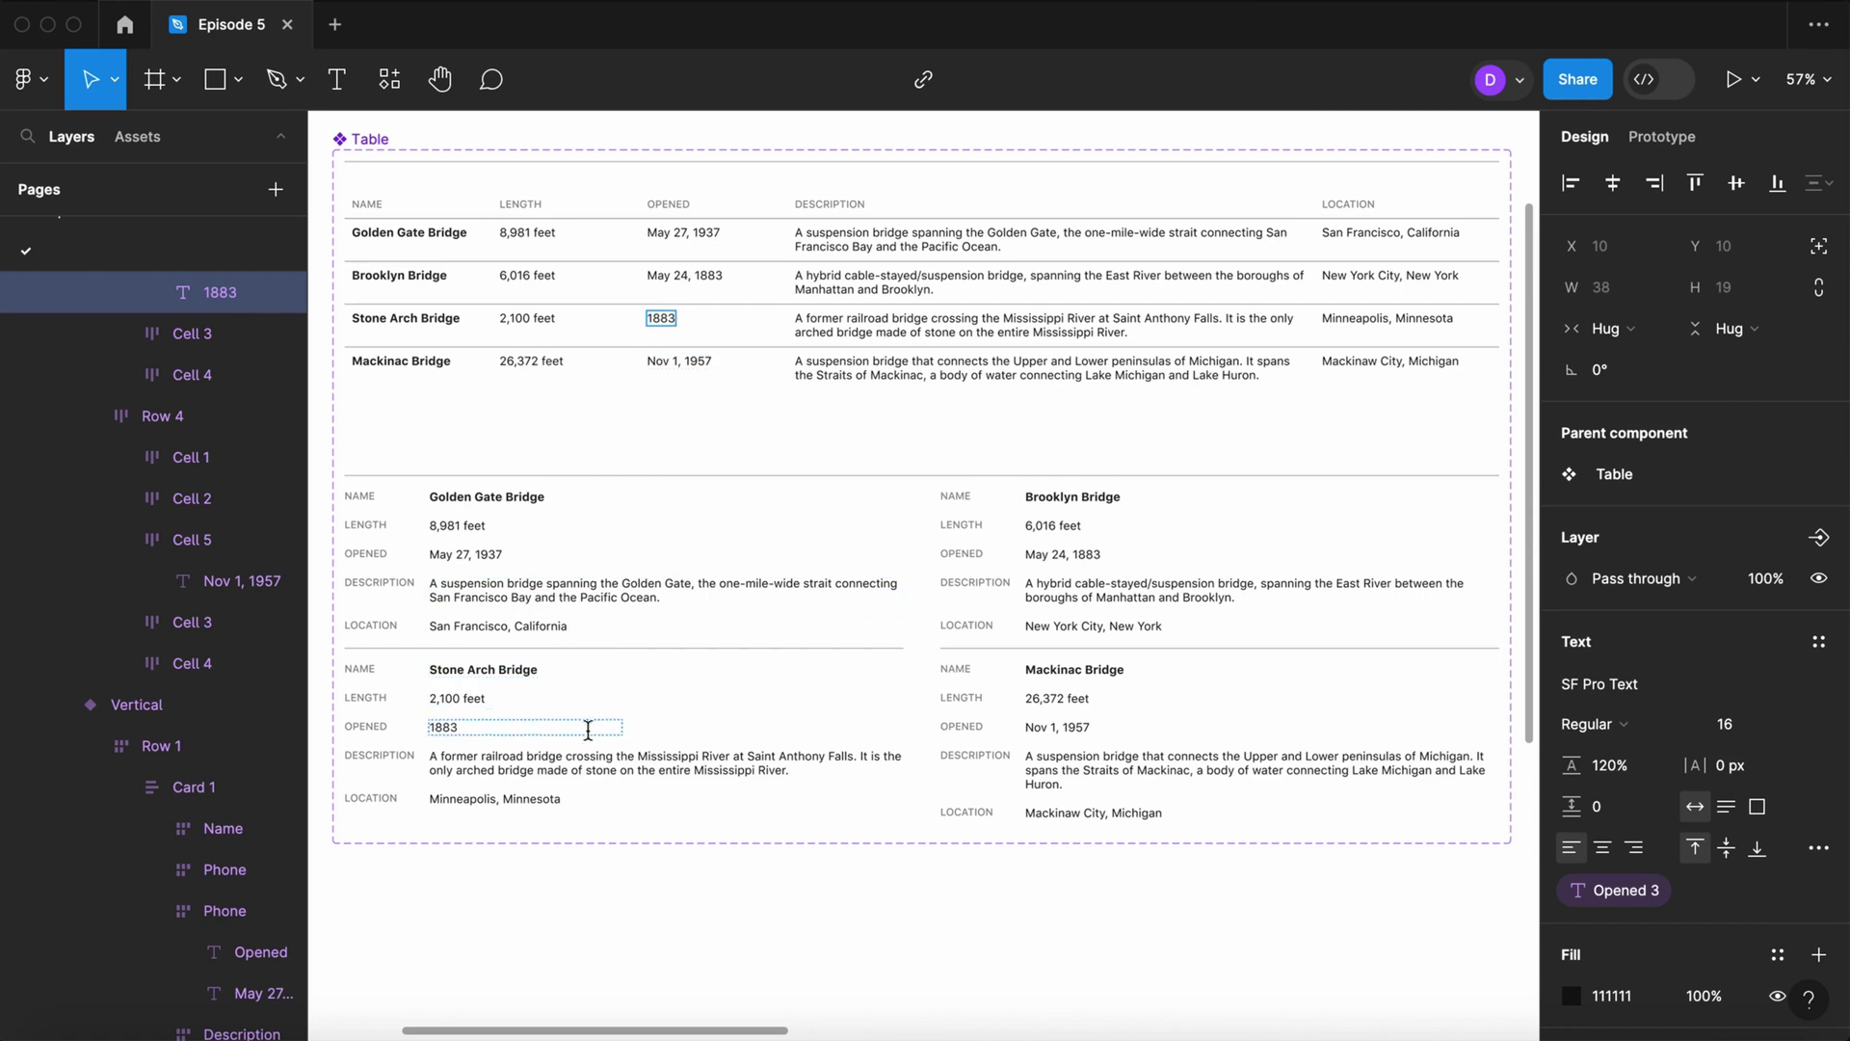
key("Escape")
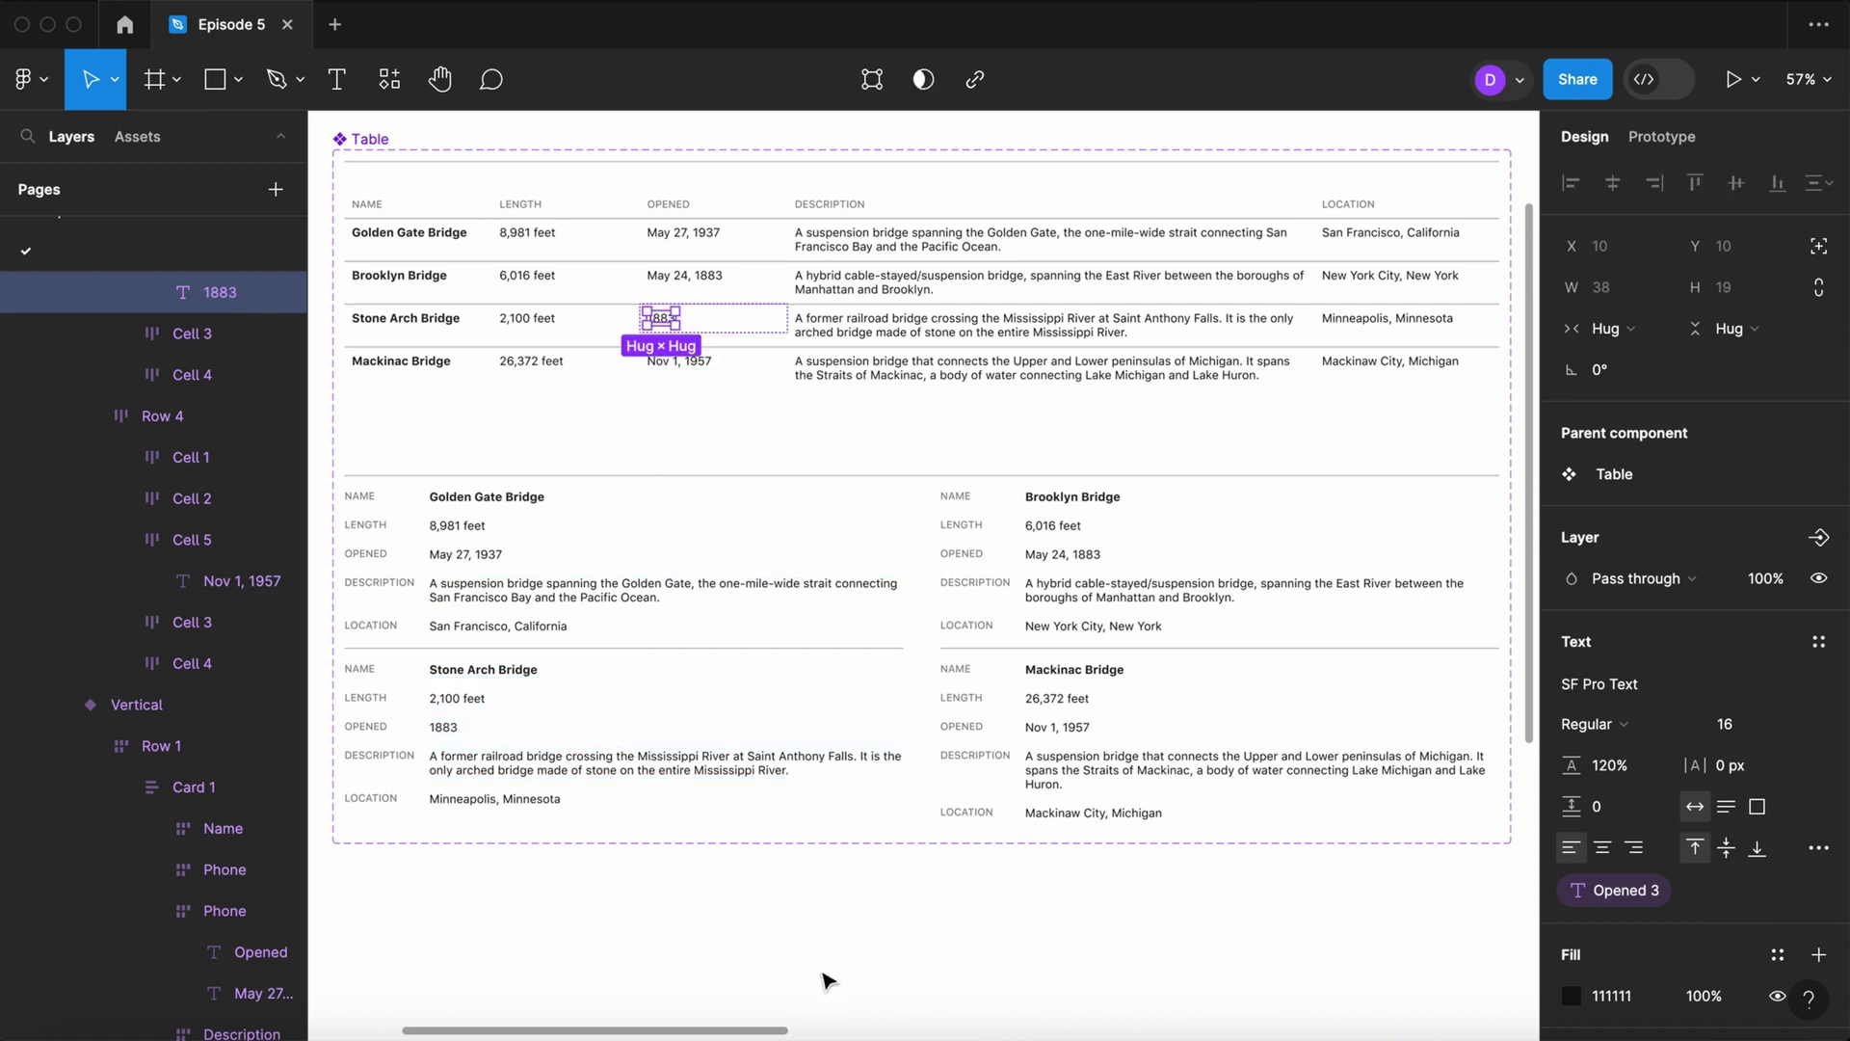
Step: Return to the Episode 5 page and create a string variable named table-layout in the Breakpoints collection
key("Page_Up")
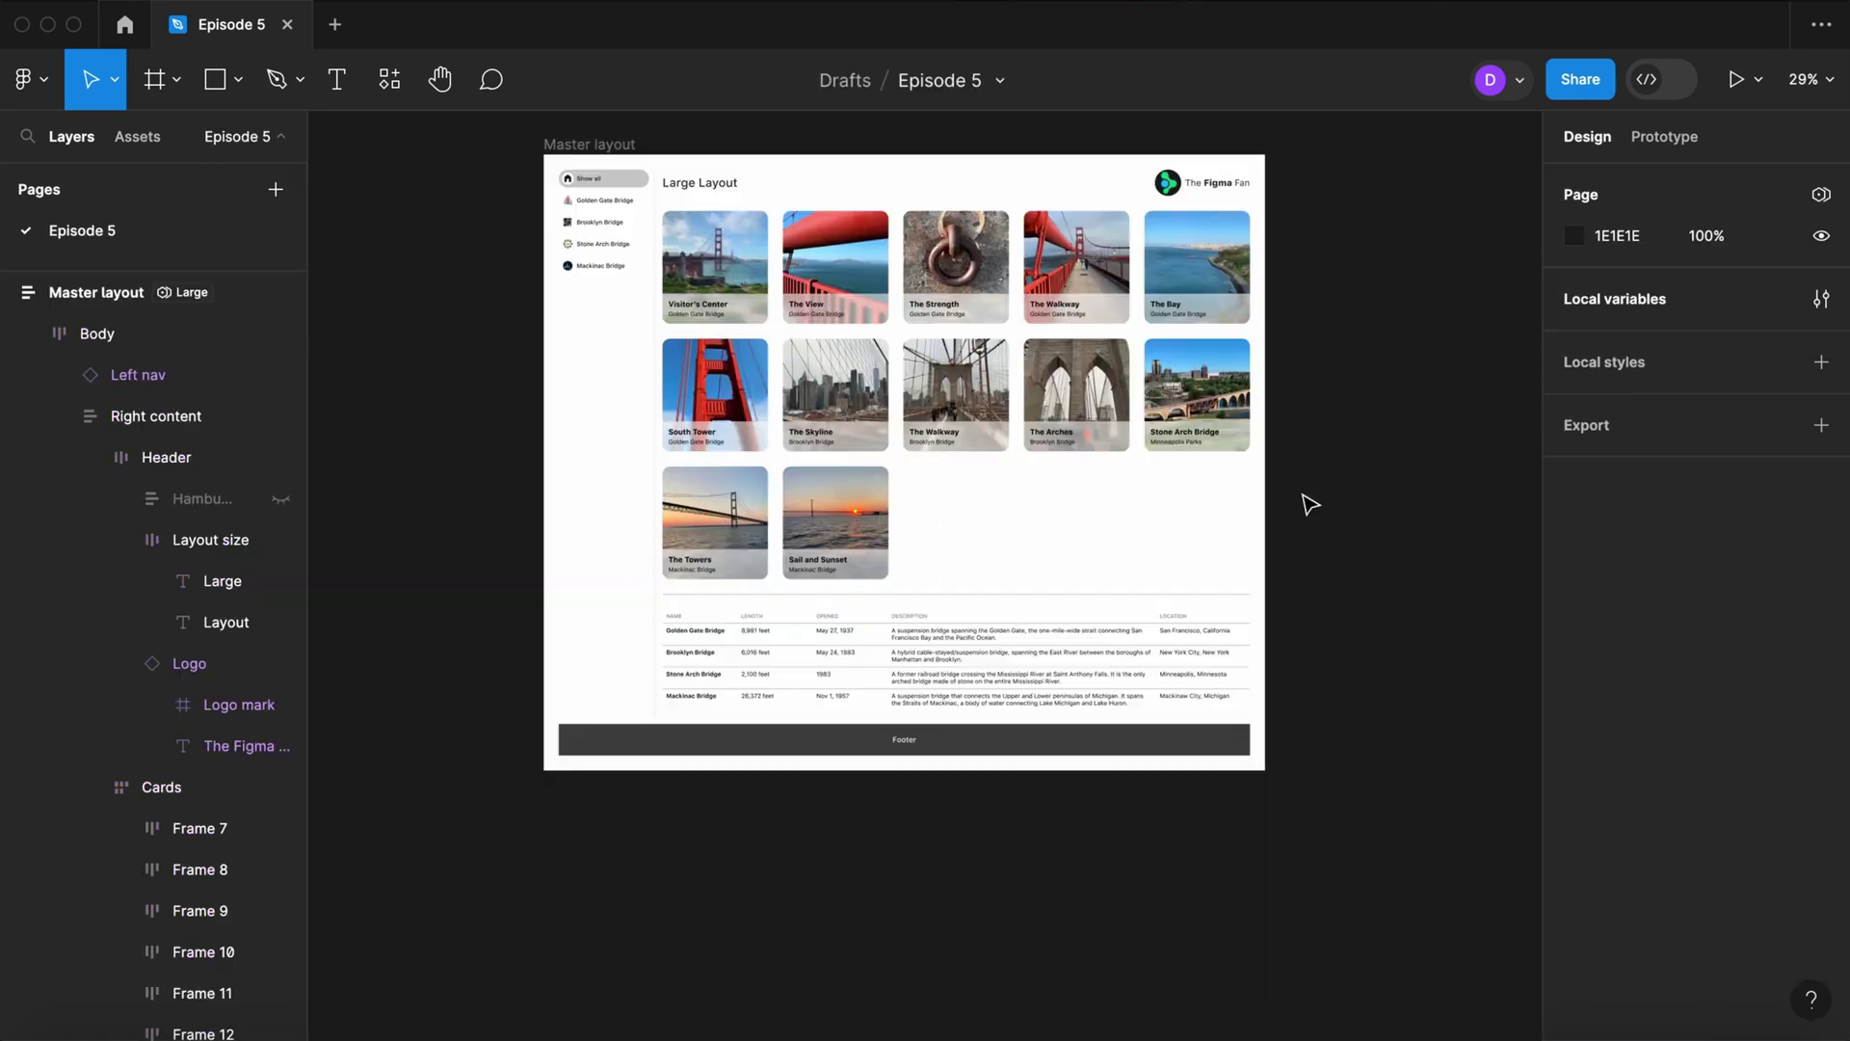
left_click(1822, 299)
scroll(709, 487, "down", 10)
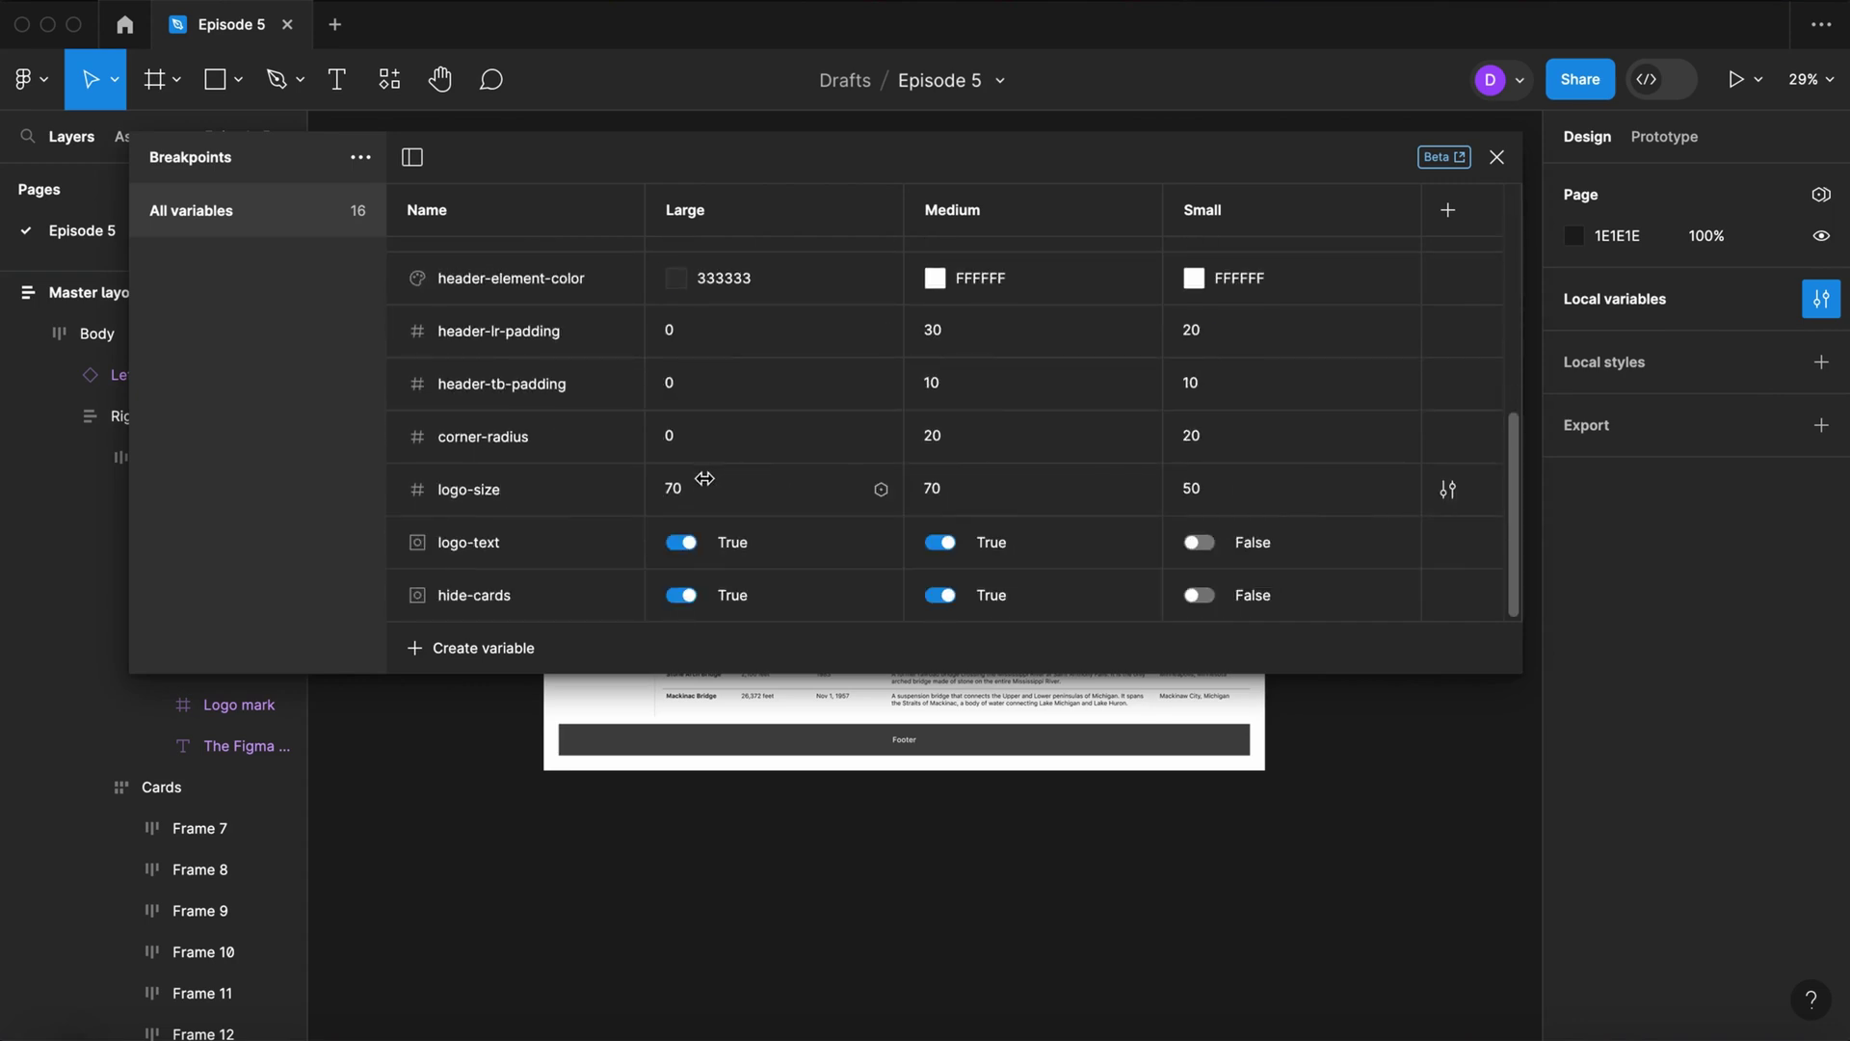
left_click(482, 654)
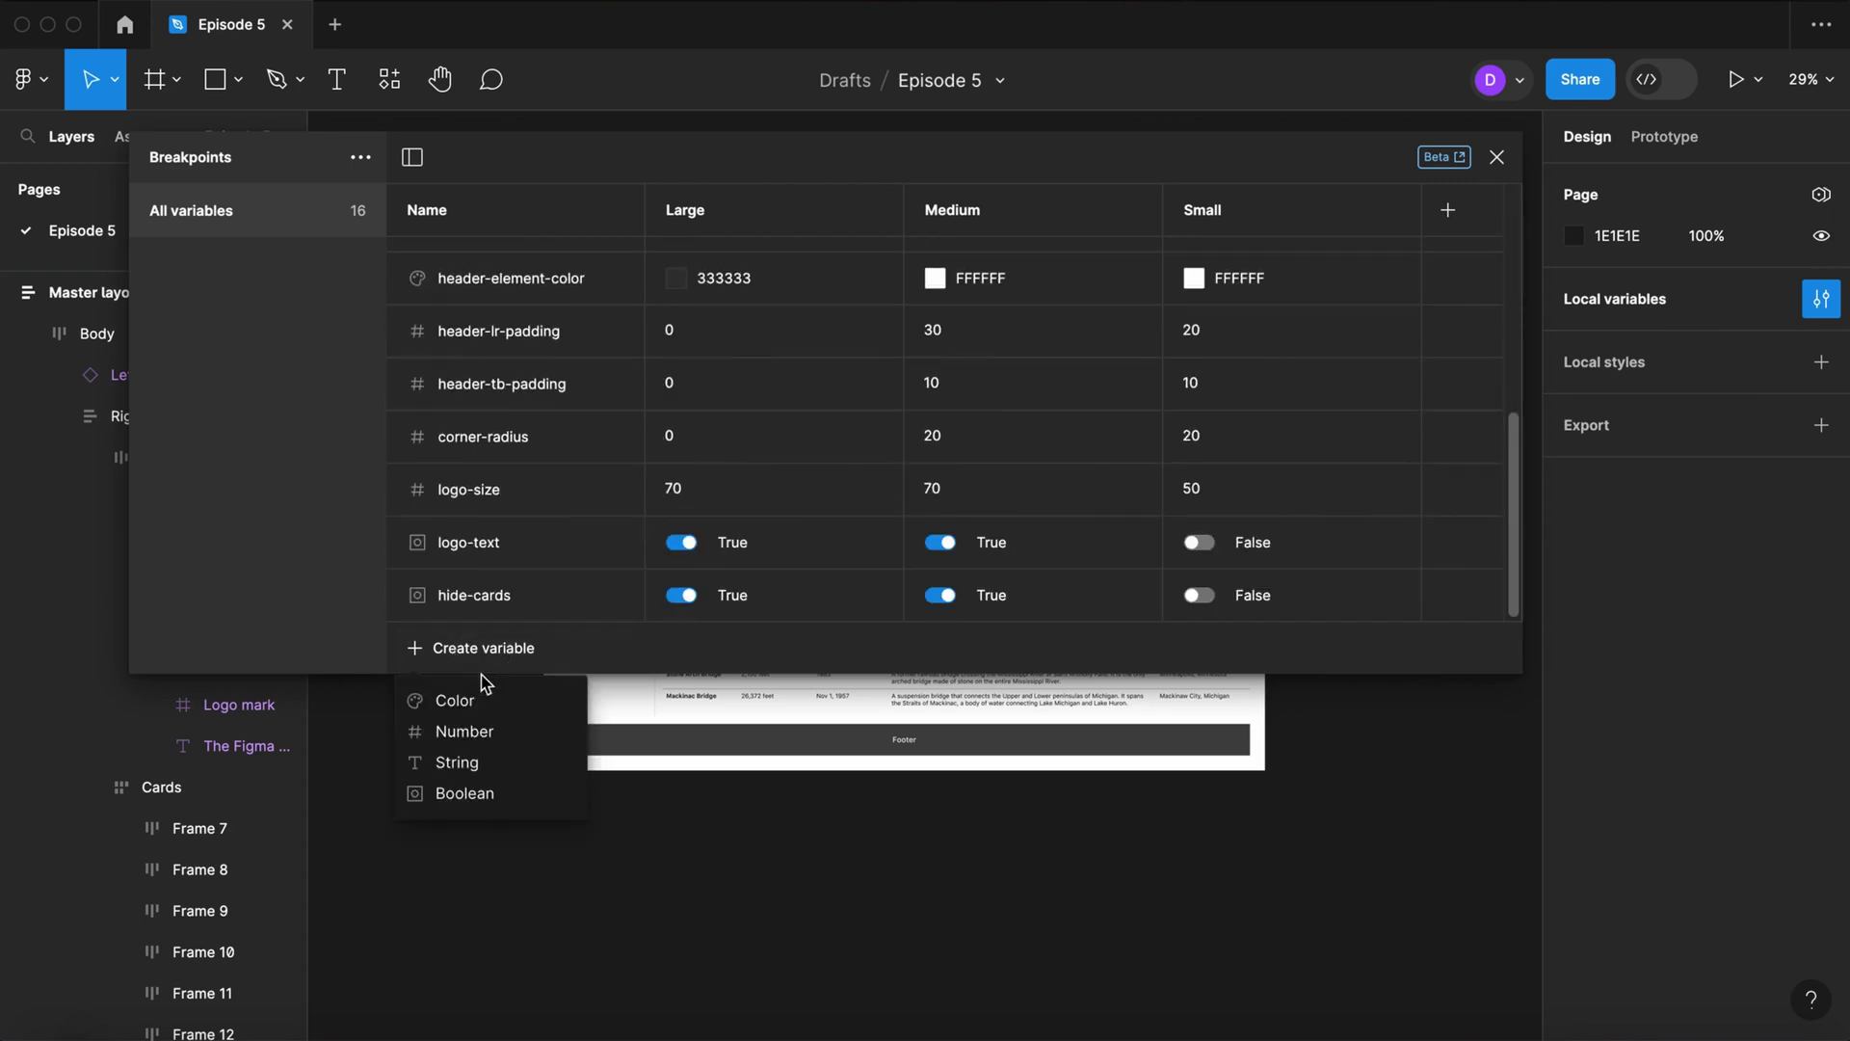
left_click(453, 763)
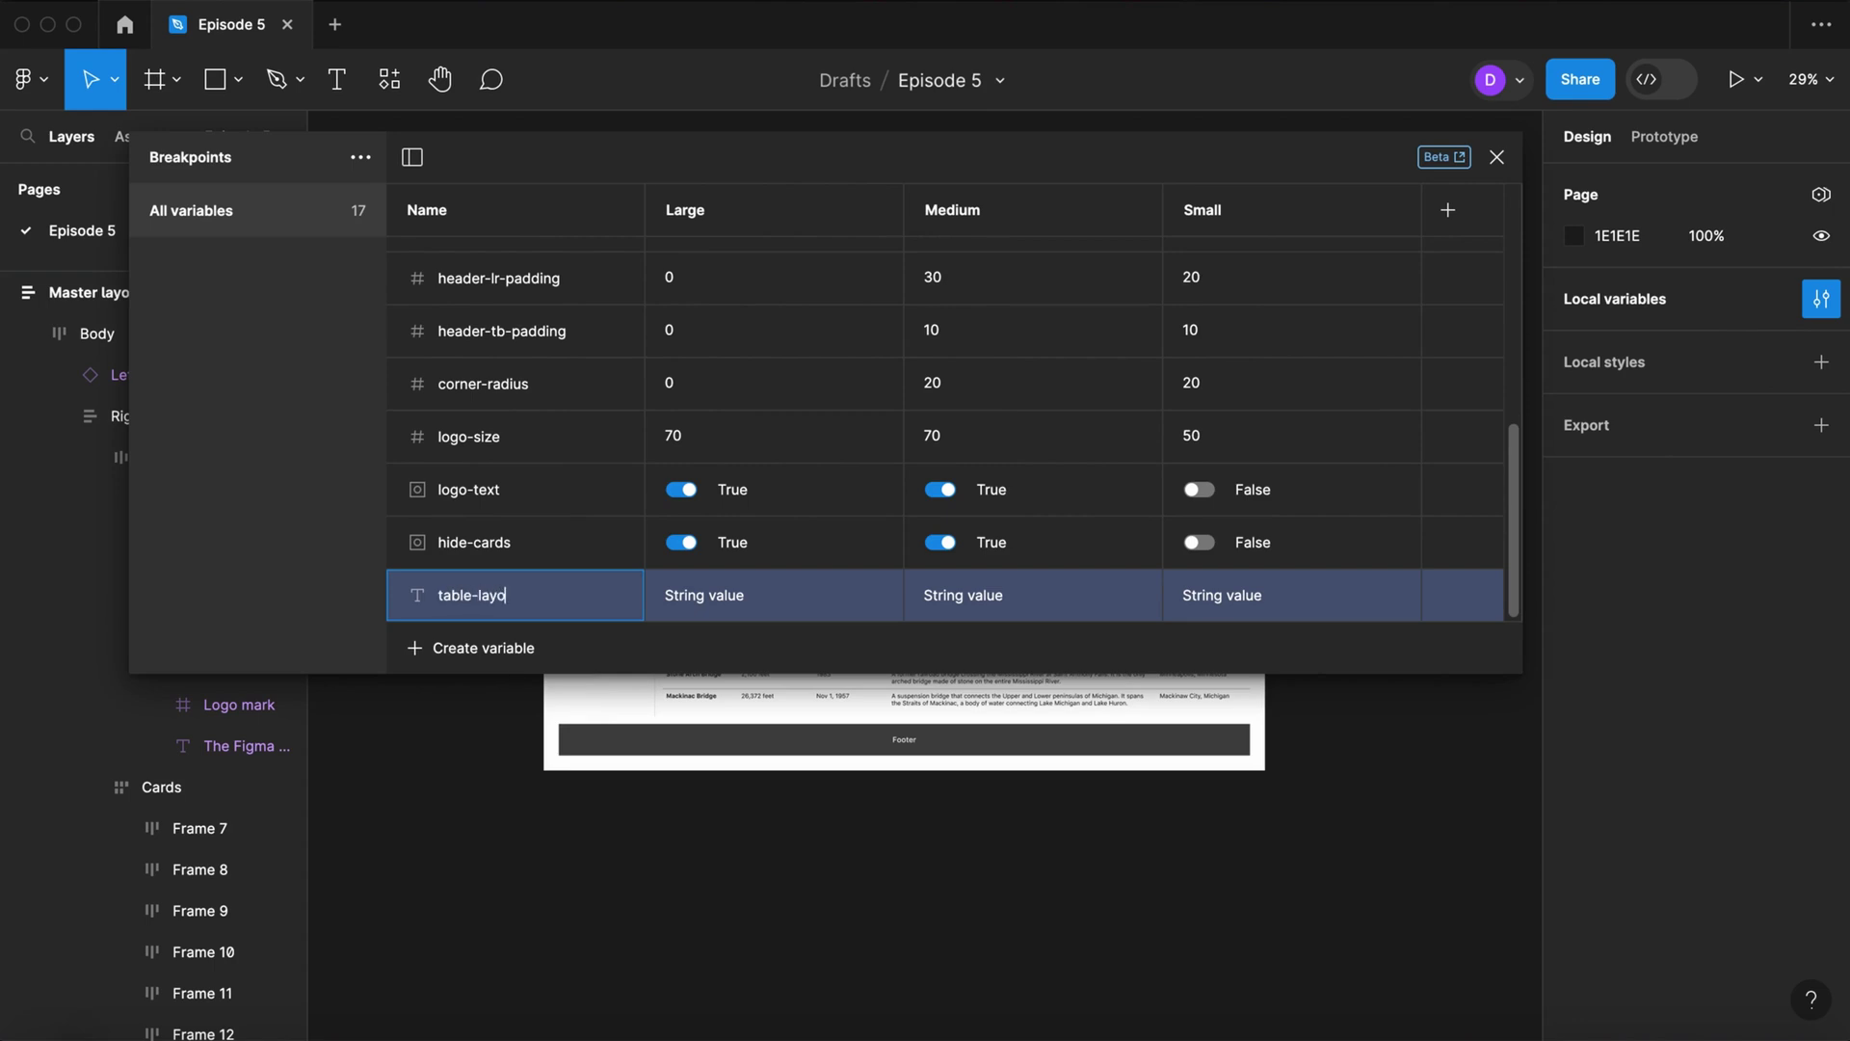
Step: Set table-layout to Horizontal for Large and Vertical for Medium and Small, and close the local variables
left_click(717, 598)
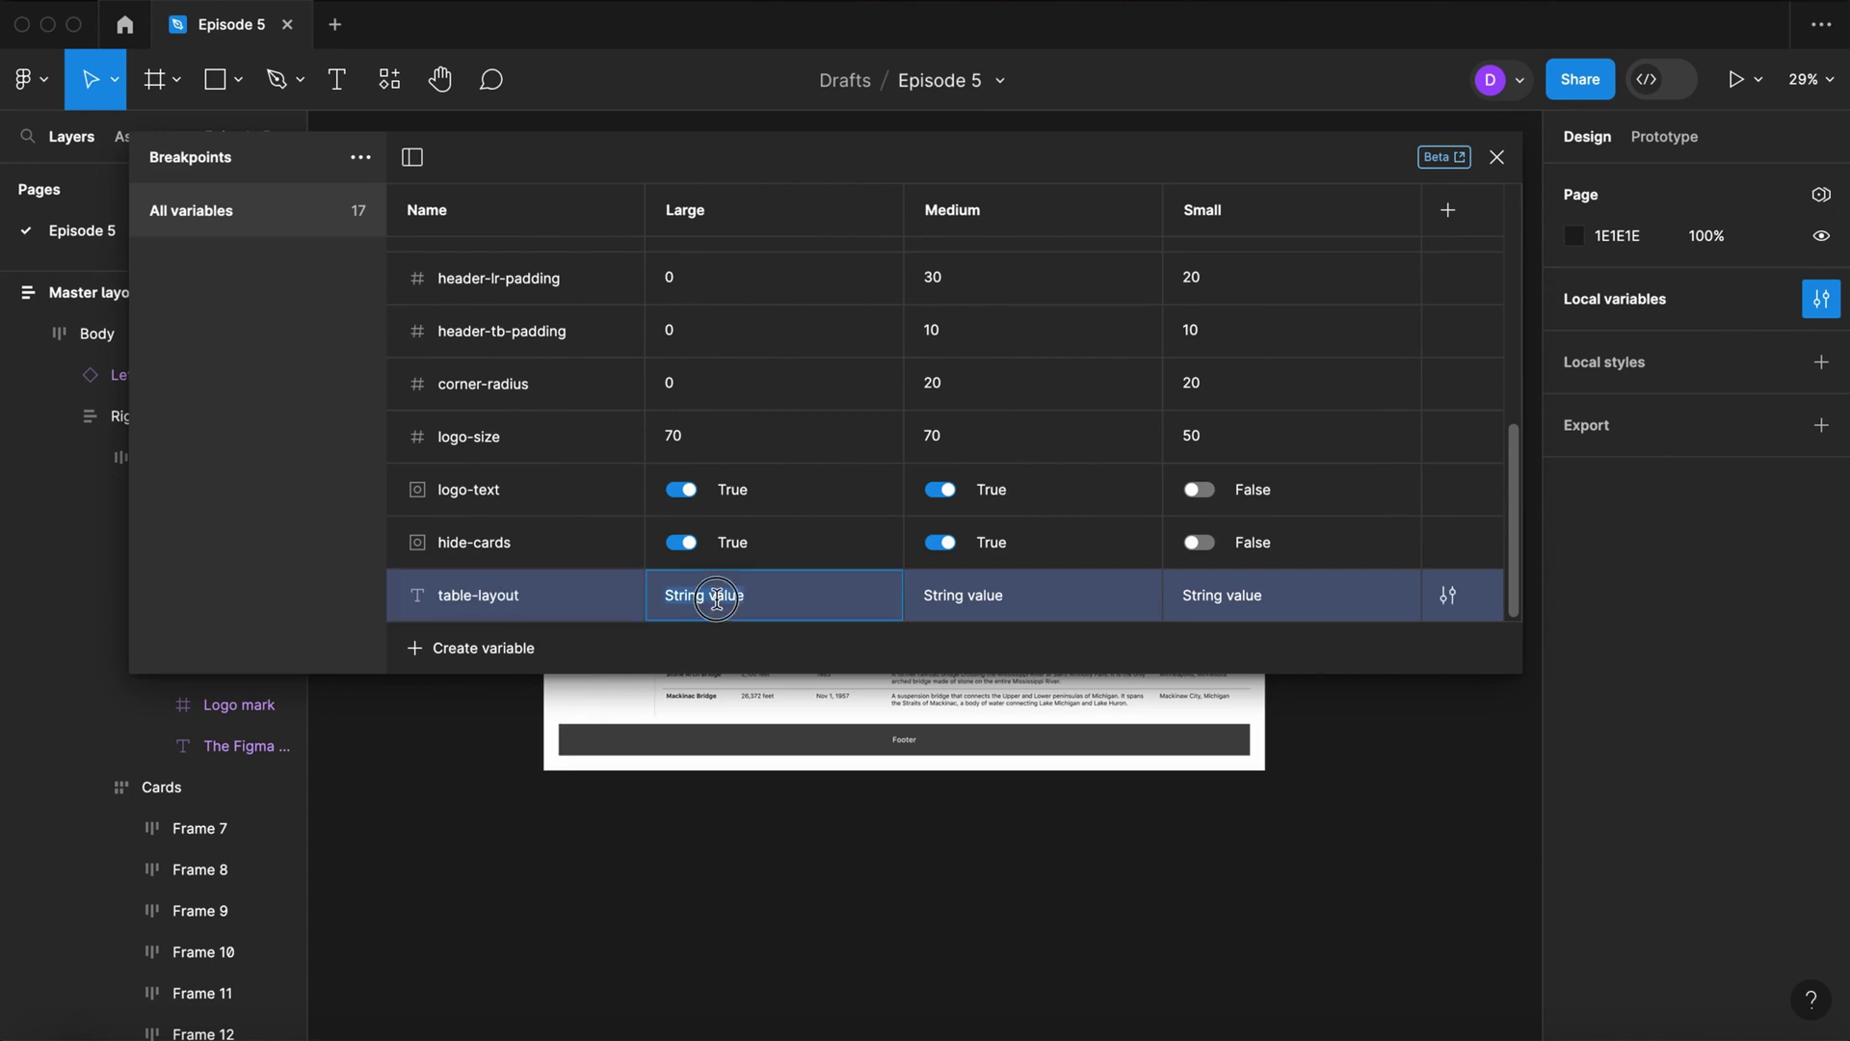
type("Horizontal")
left_click(978, 596)
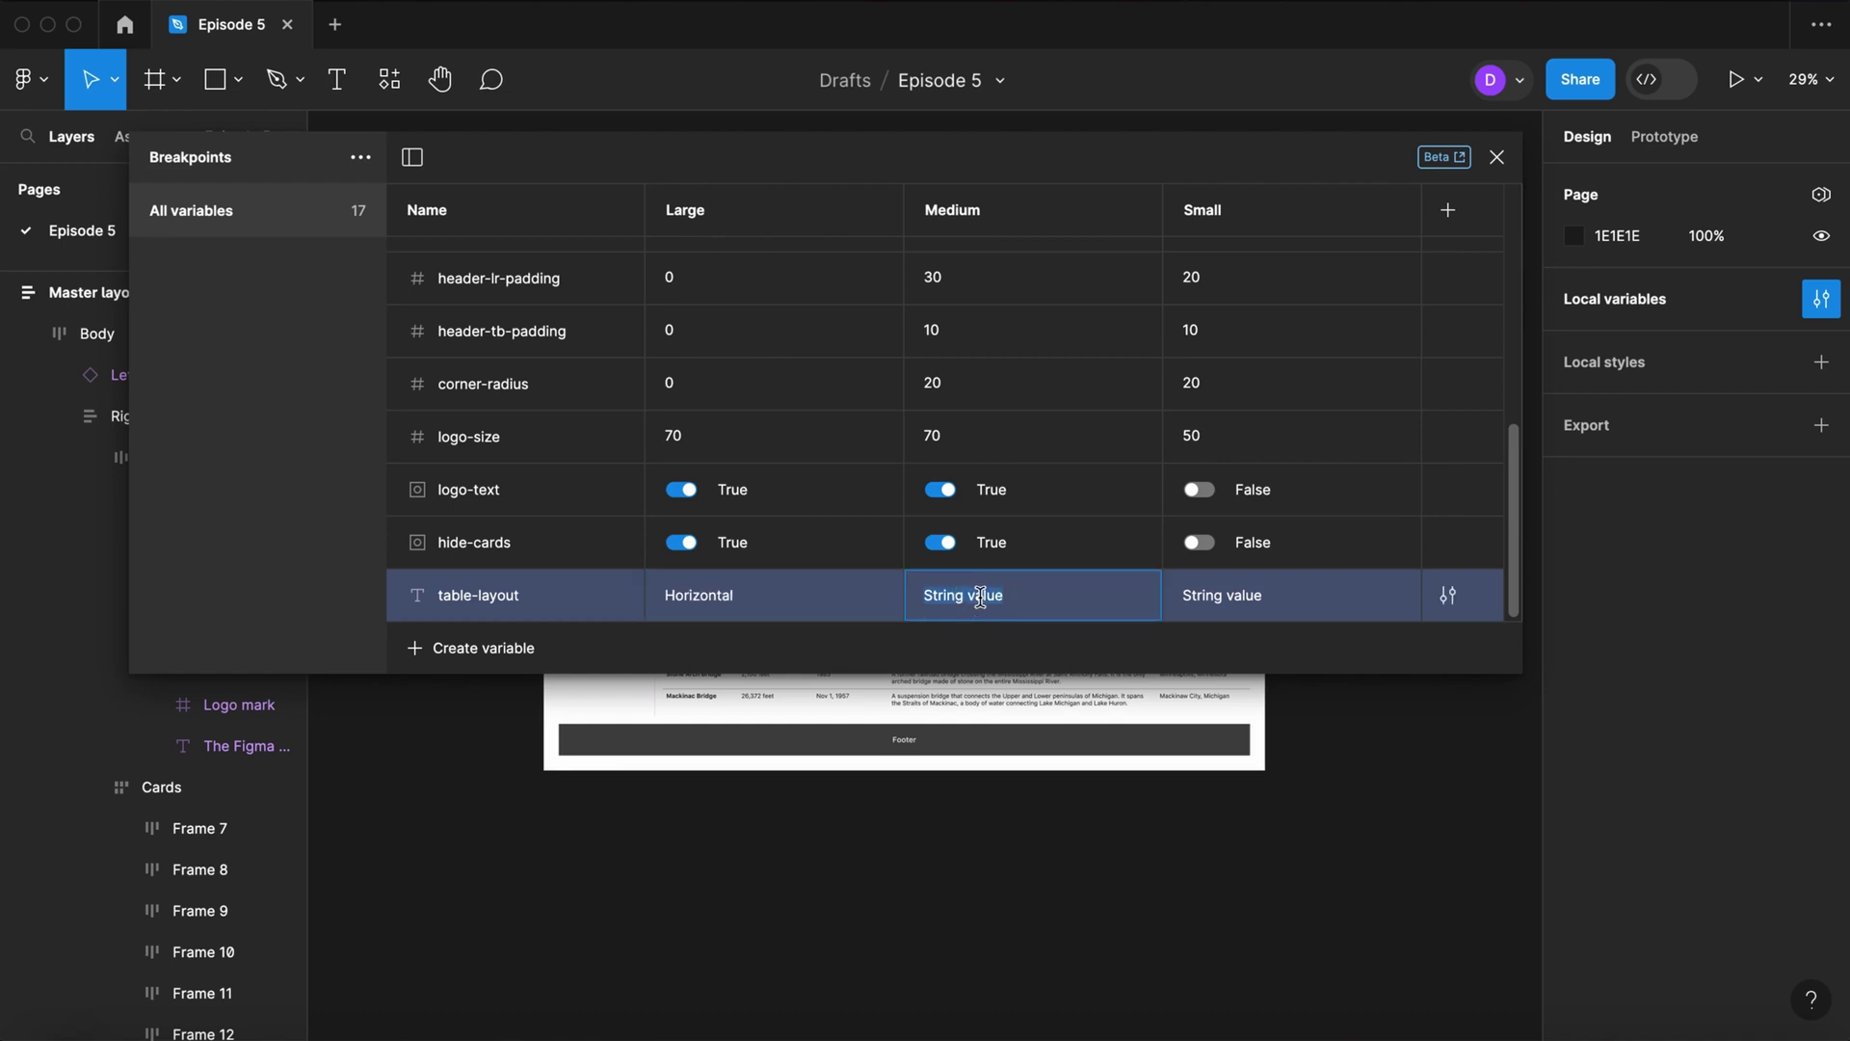
type("Vertical")
key("Tab")
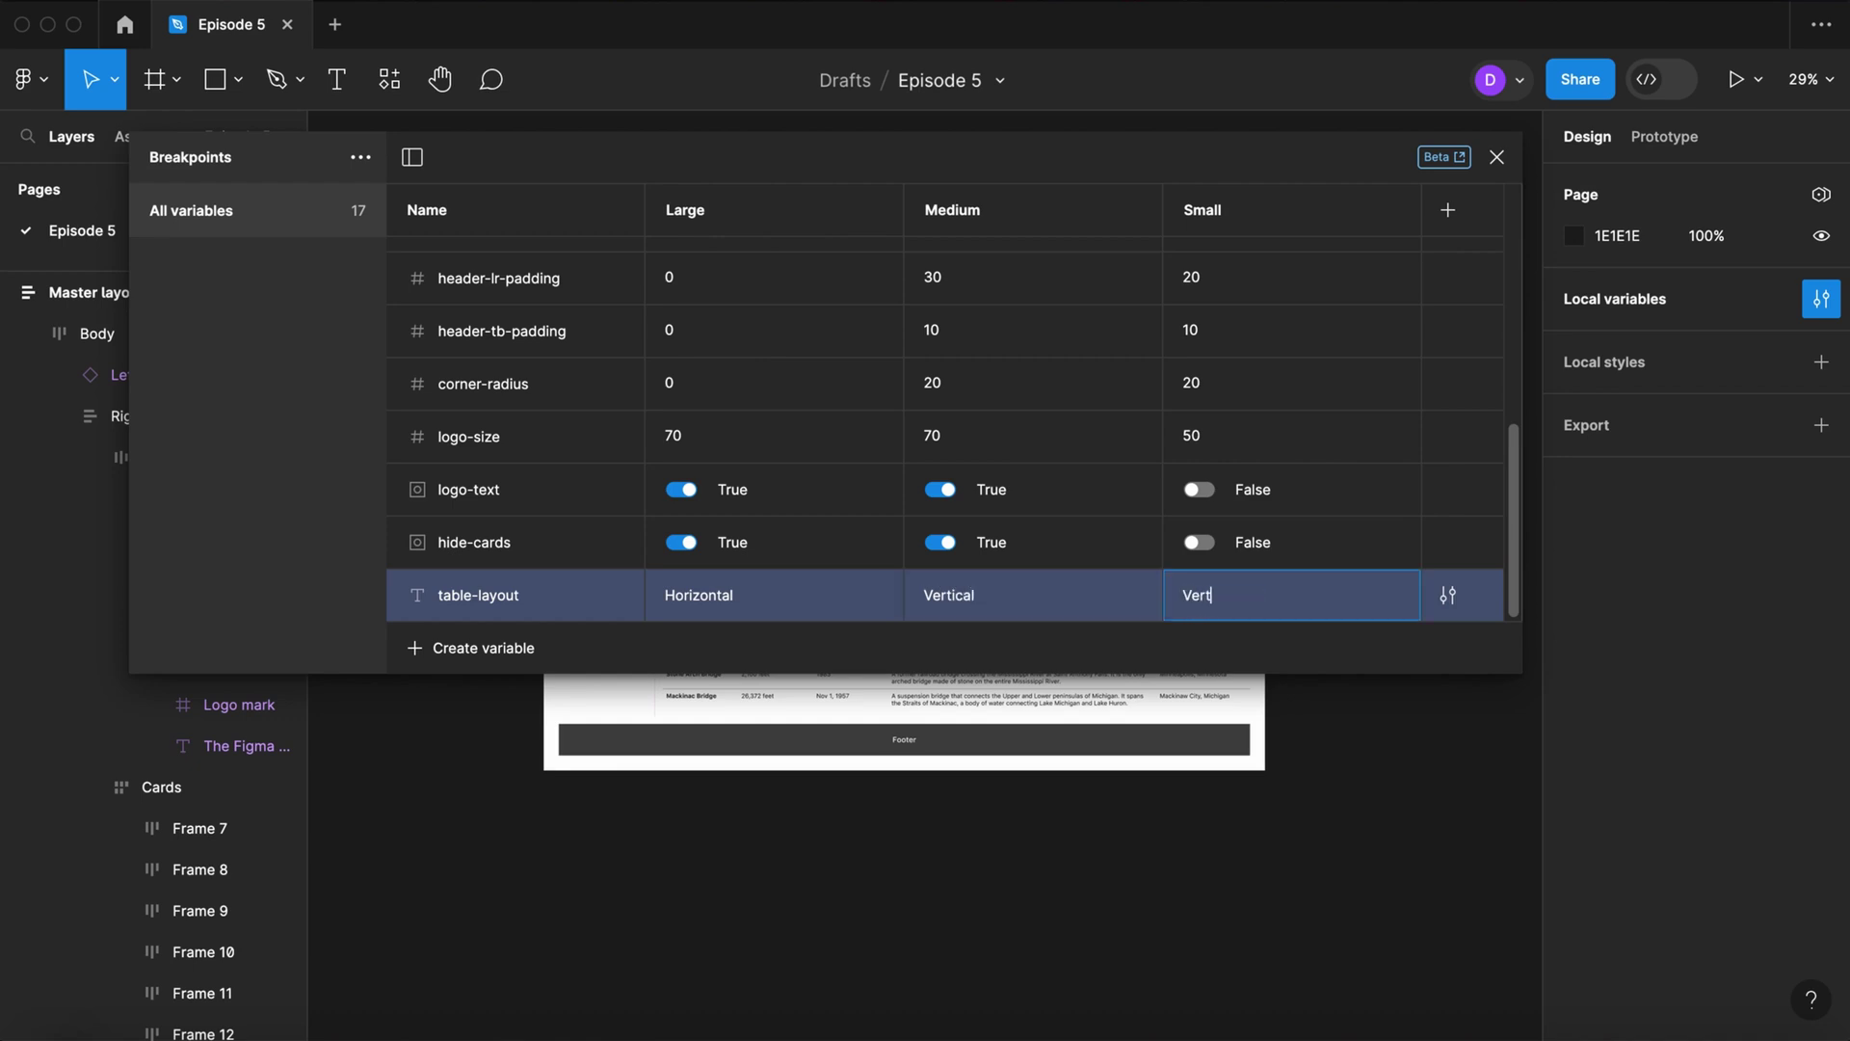
key("Return")
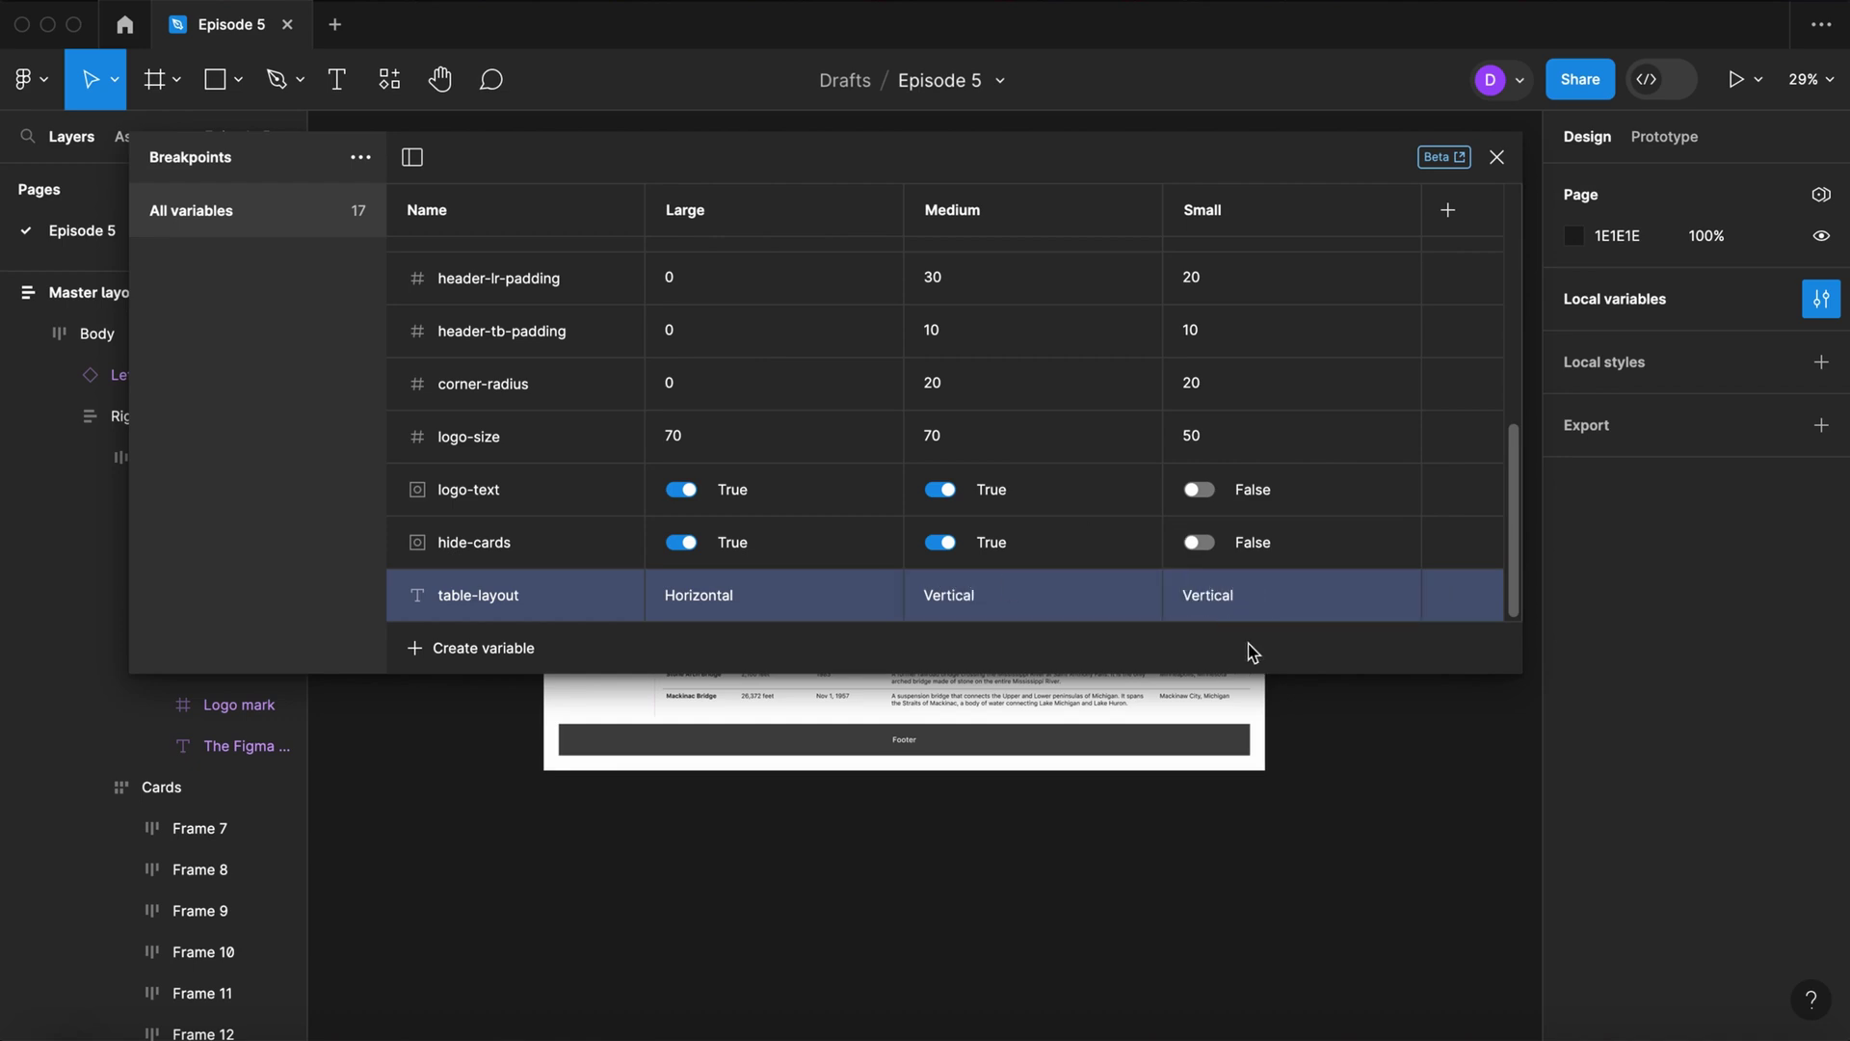
left_click(1497, 156)
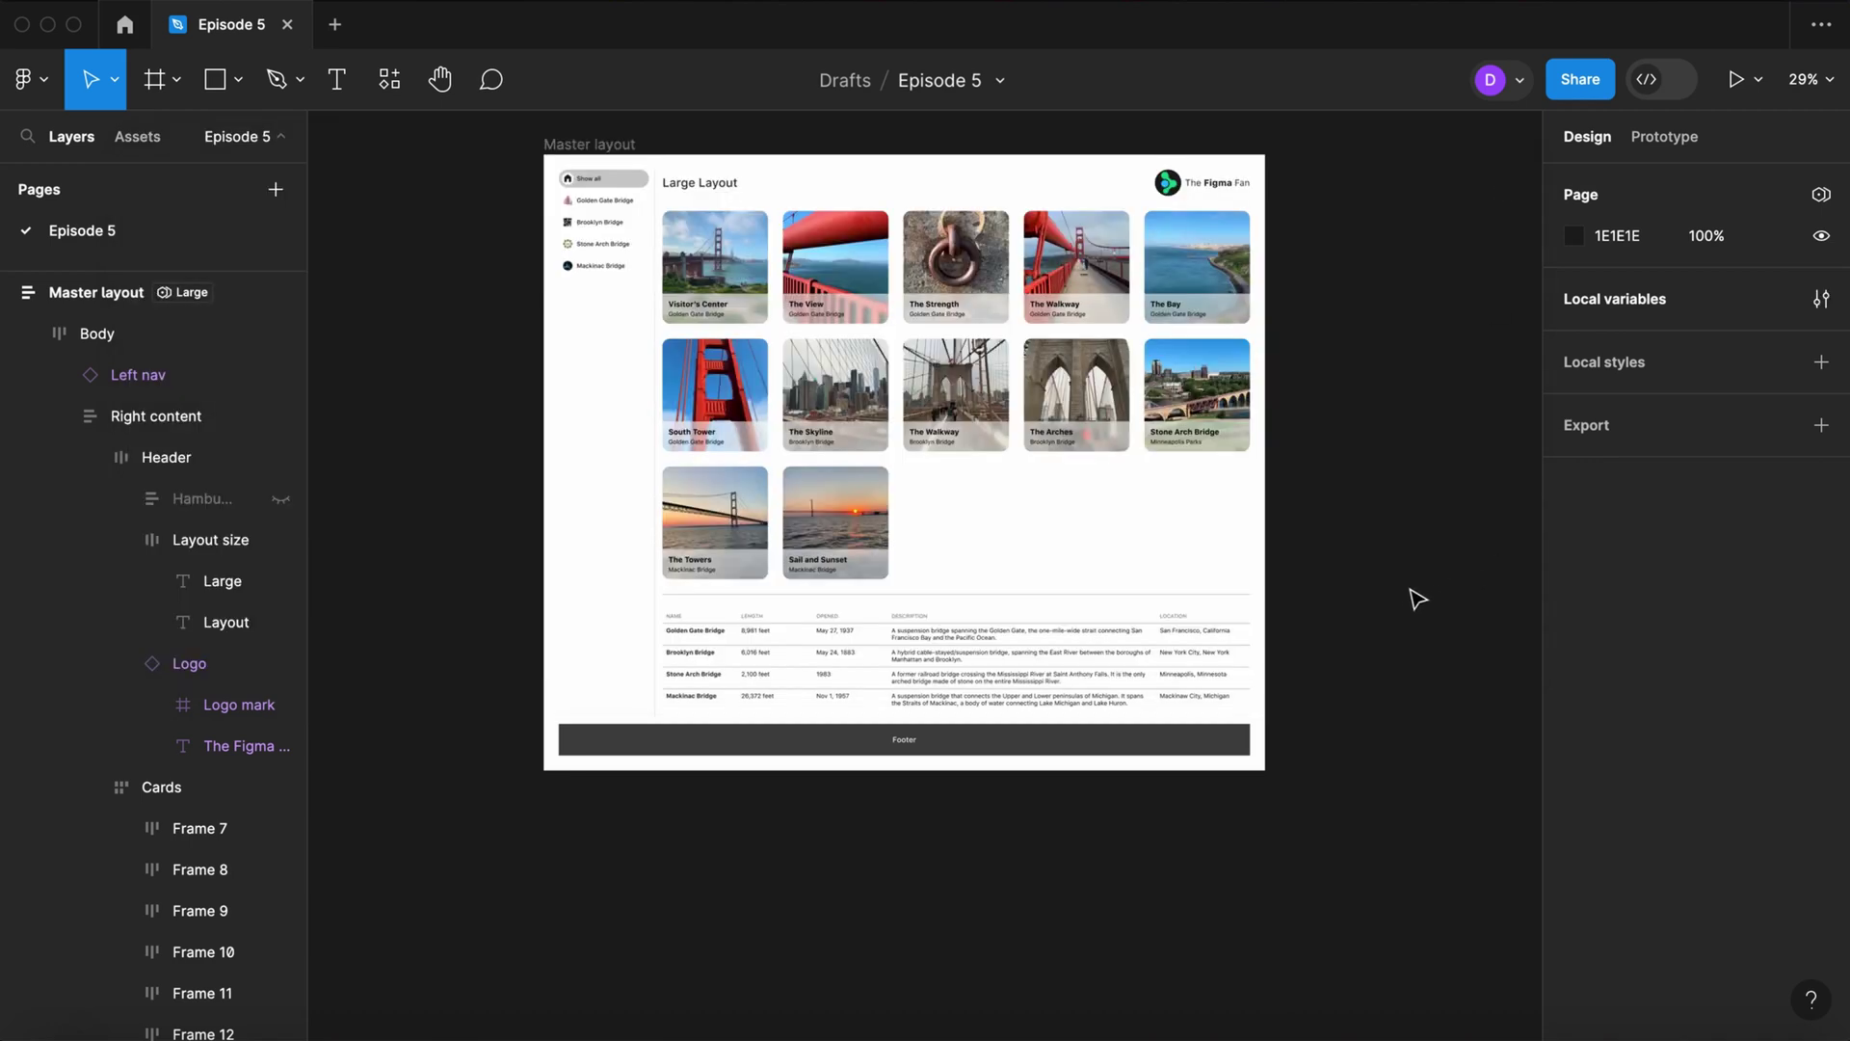
Step: Bind the Layout property of the Table instance in the Master layout to the table-layout variable
left_click(1159, 648)
double_click(1159, 648)
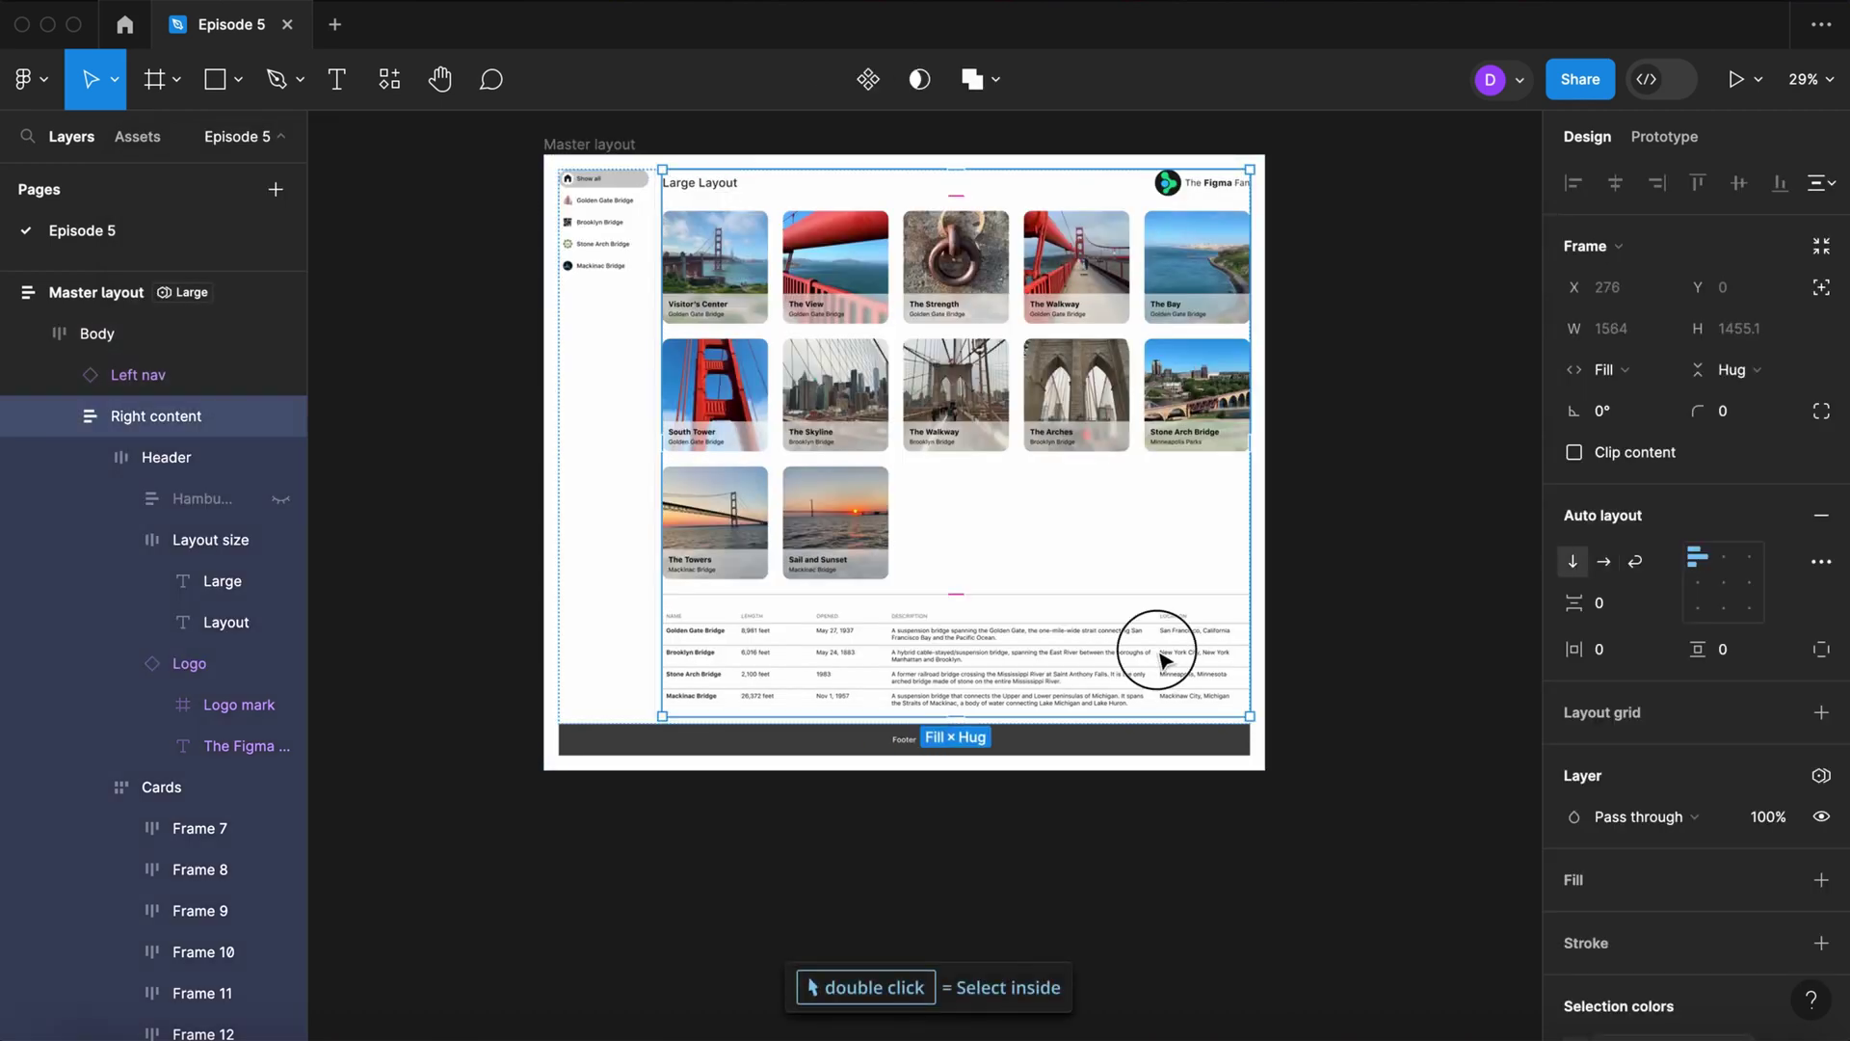
double_click(1164, 661)
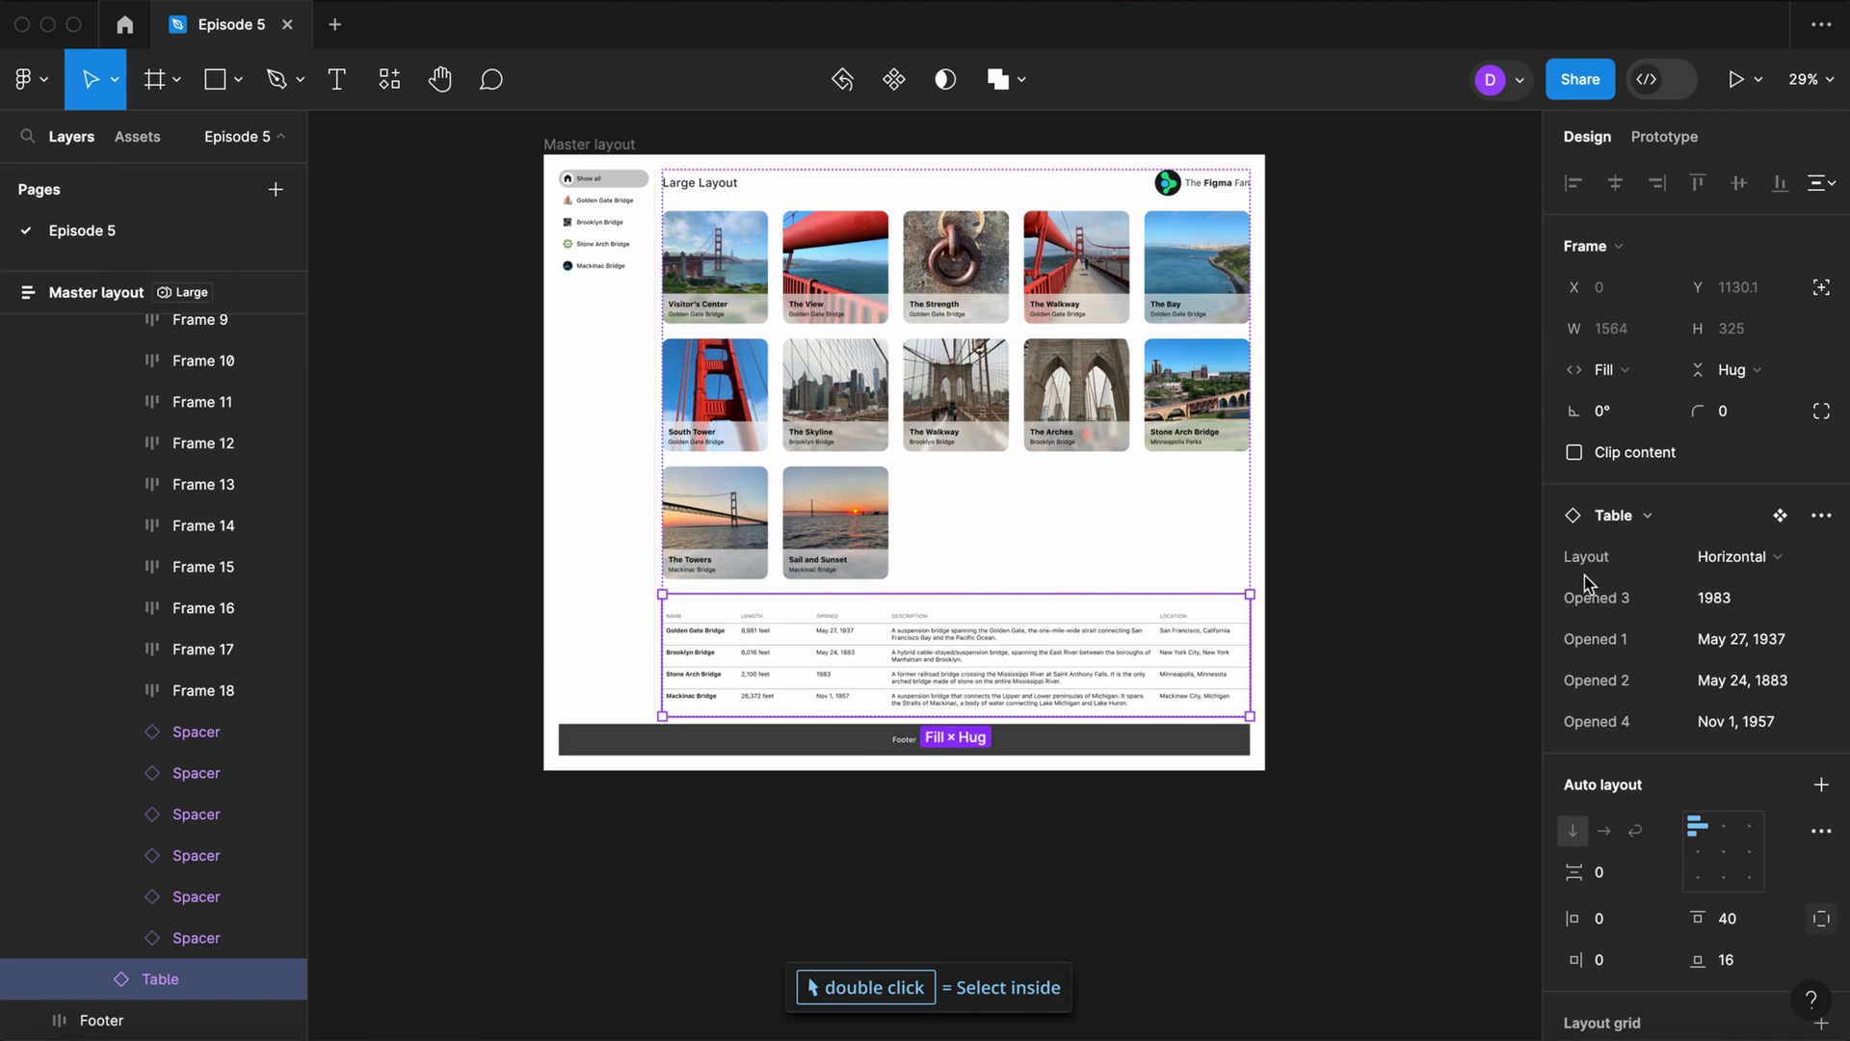
left_click(1822, 558)
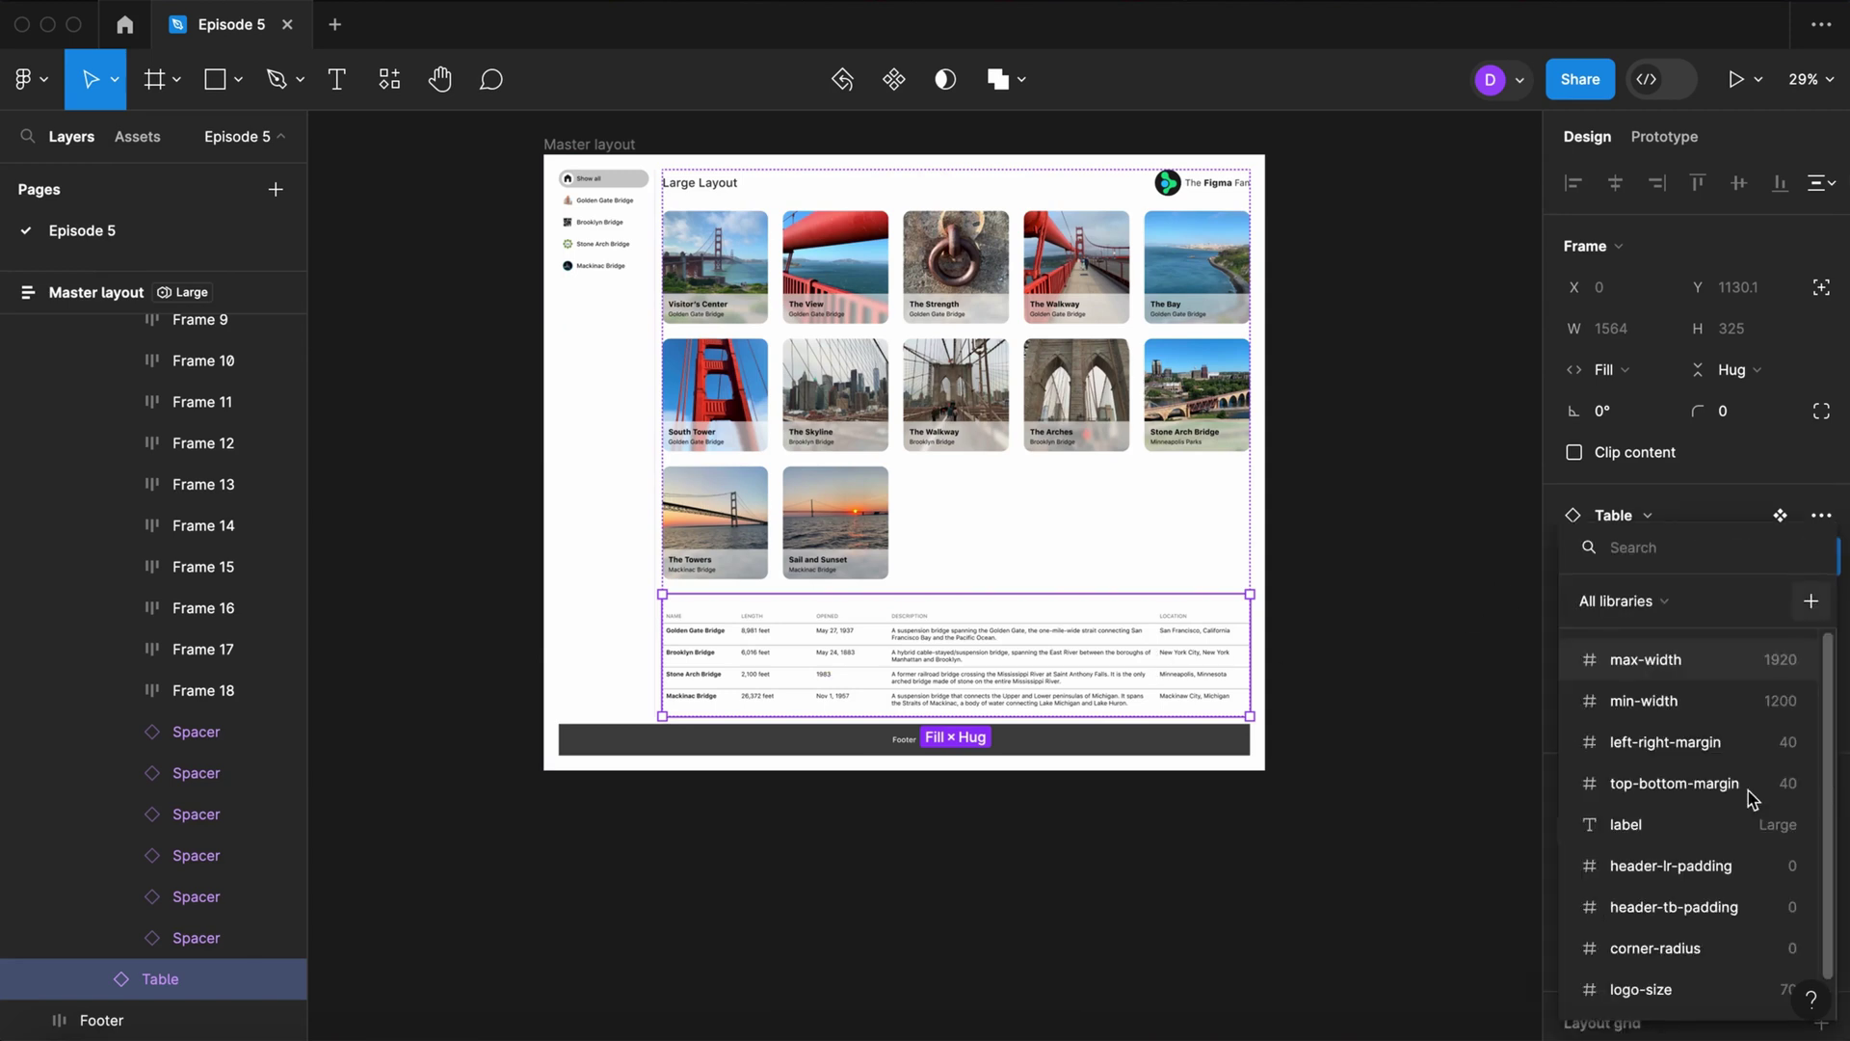
scroll(1740, 814, "down", 1)
left_click(1682, 989)
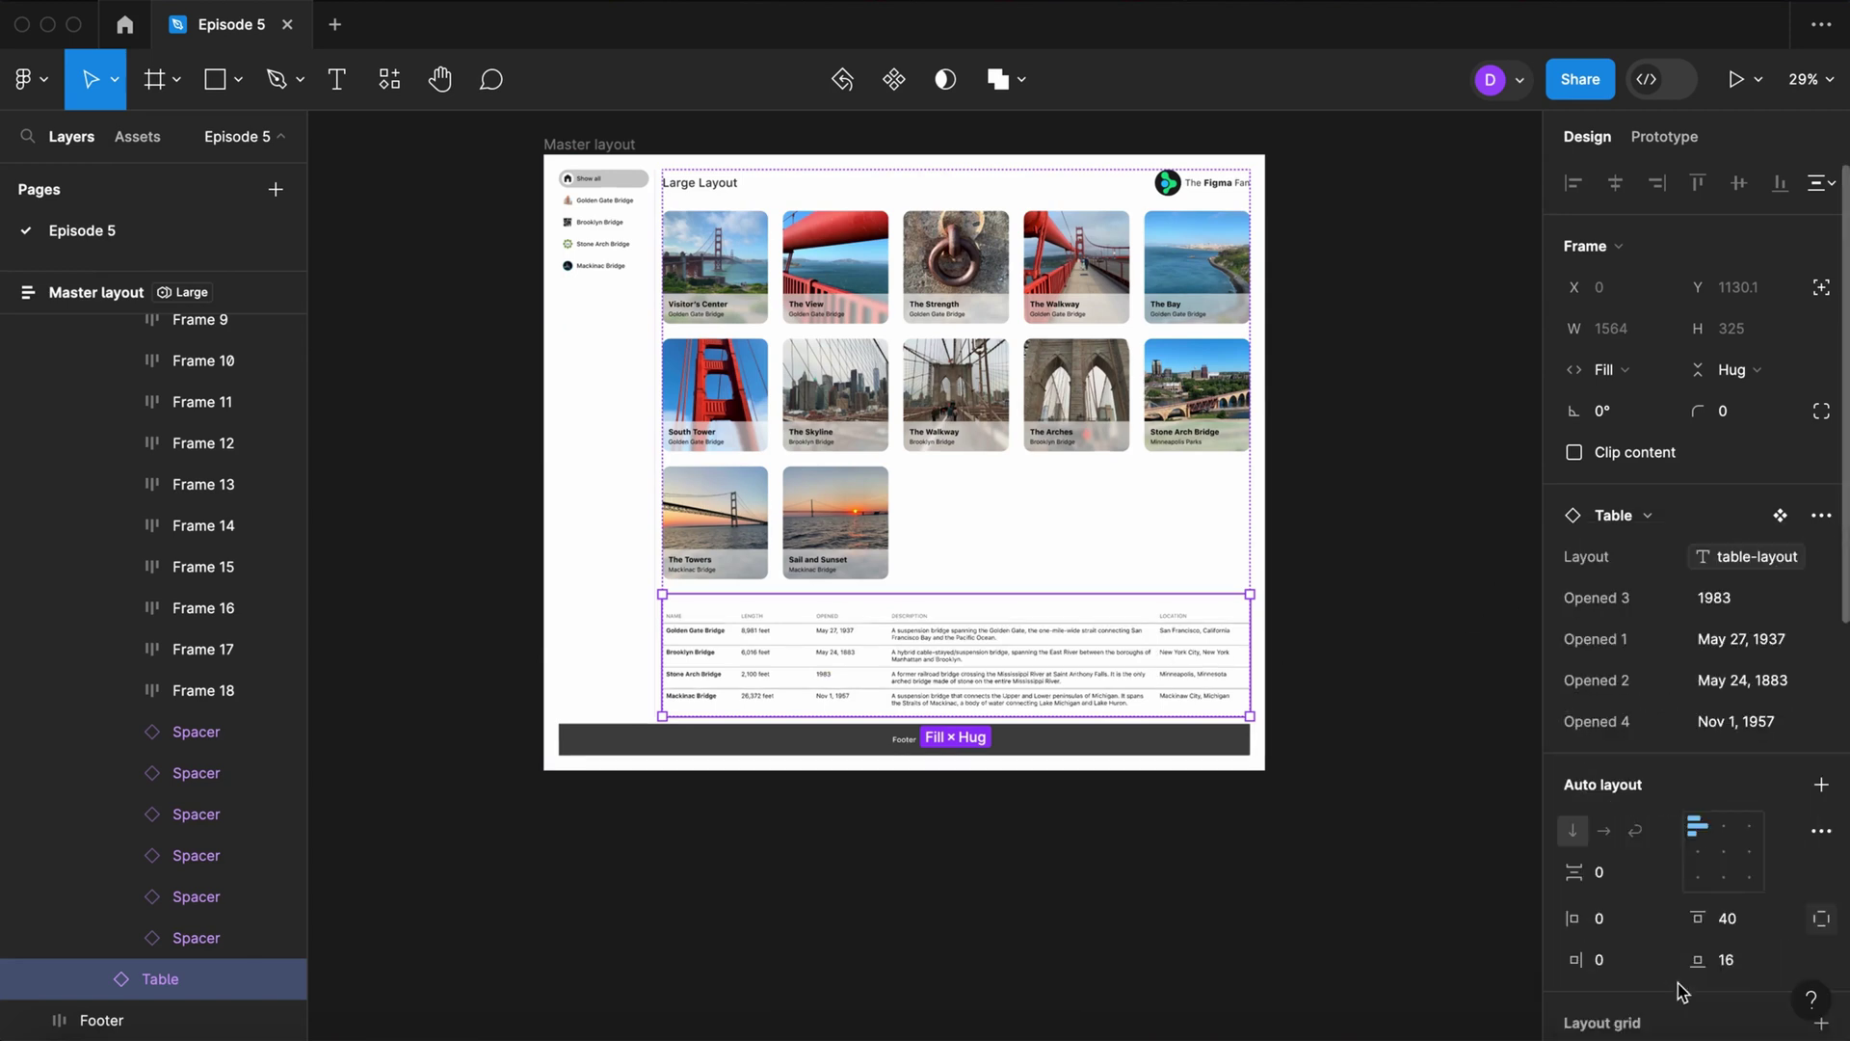
Step: Switch the Master layout's Breakpoints mode to Medium to preview the vertical table
left_click(1460, 582)
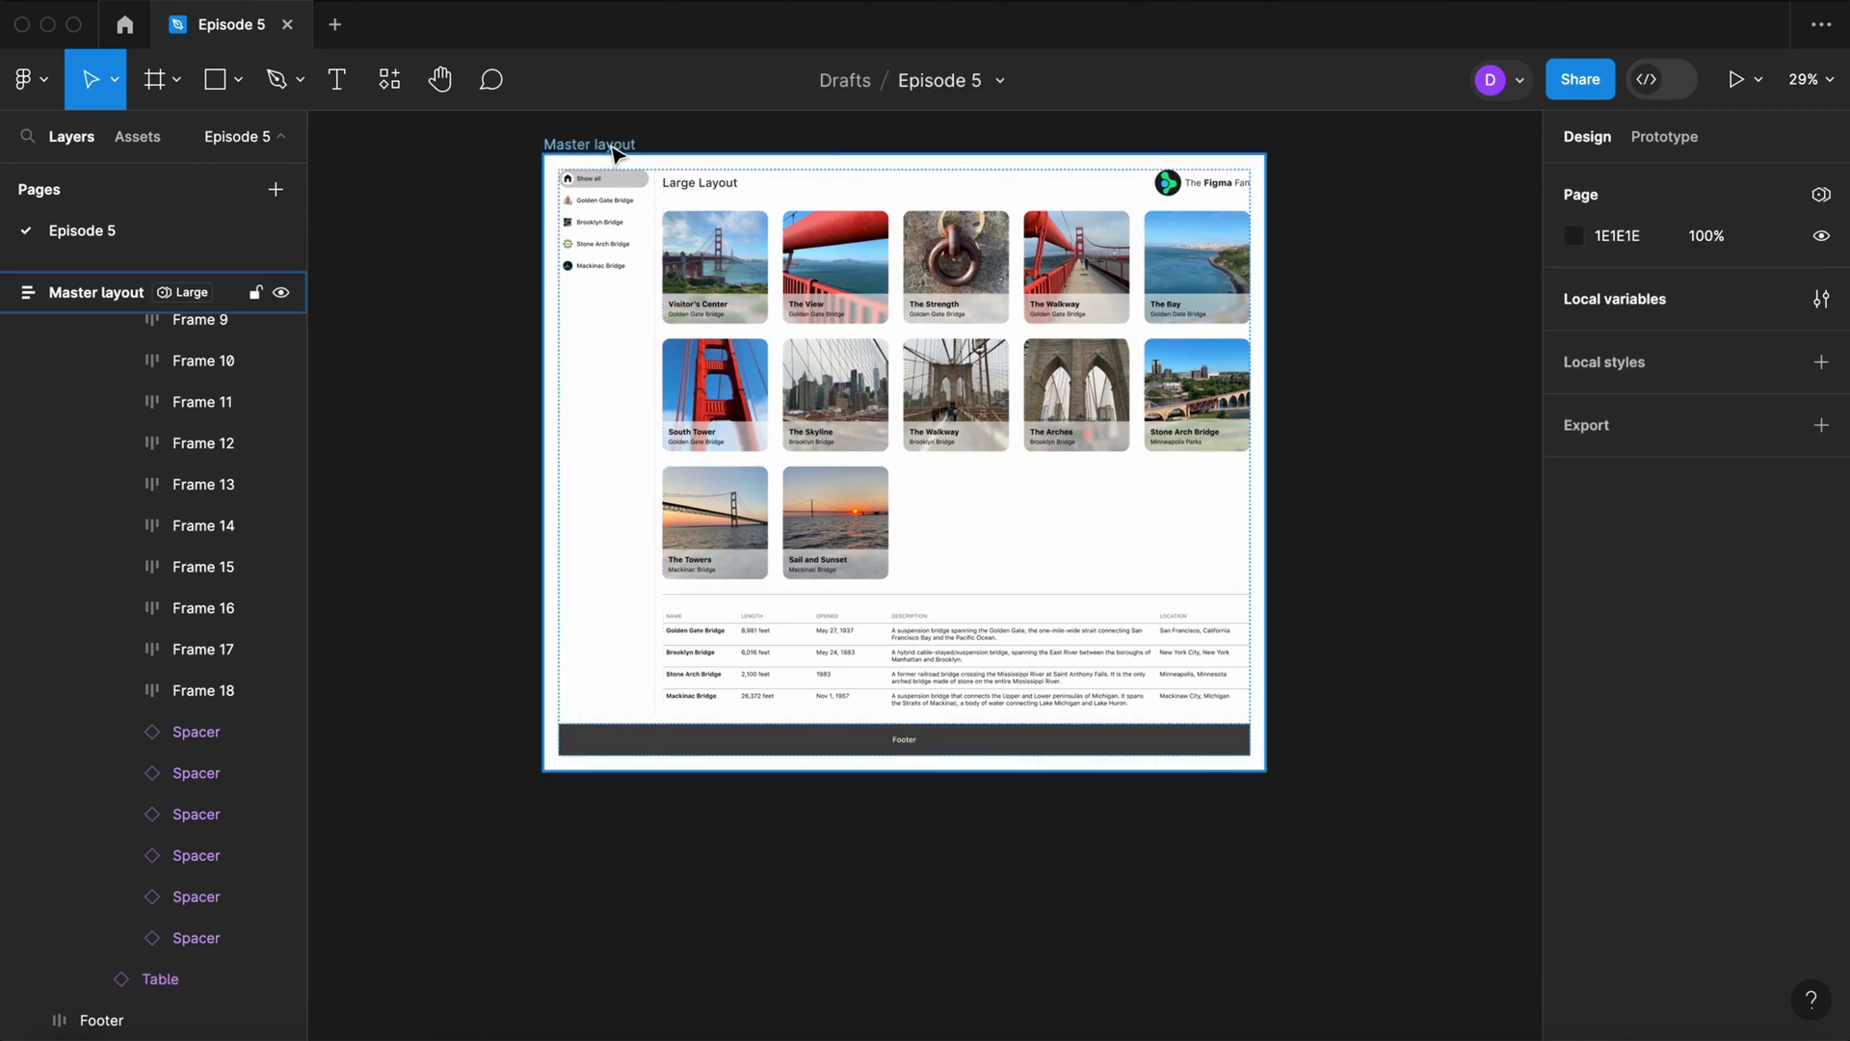
left_click(617, 144)
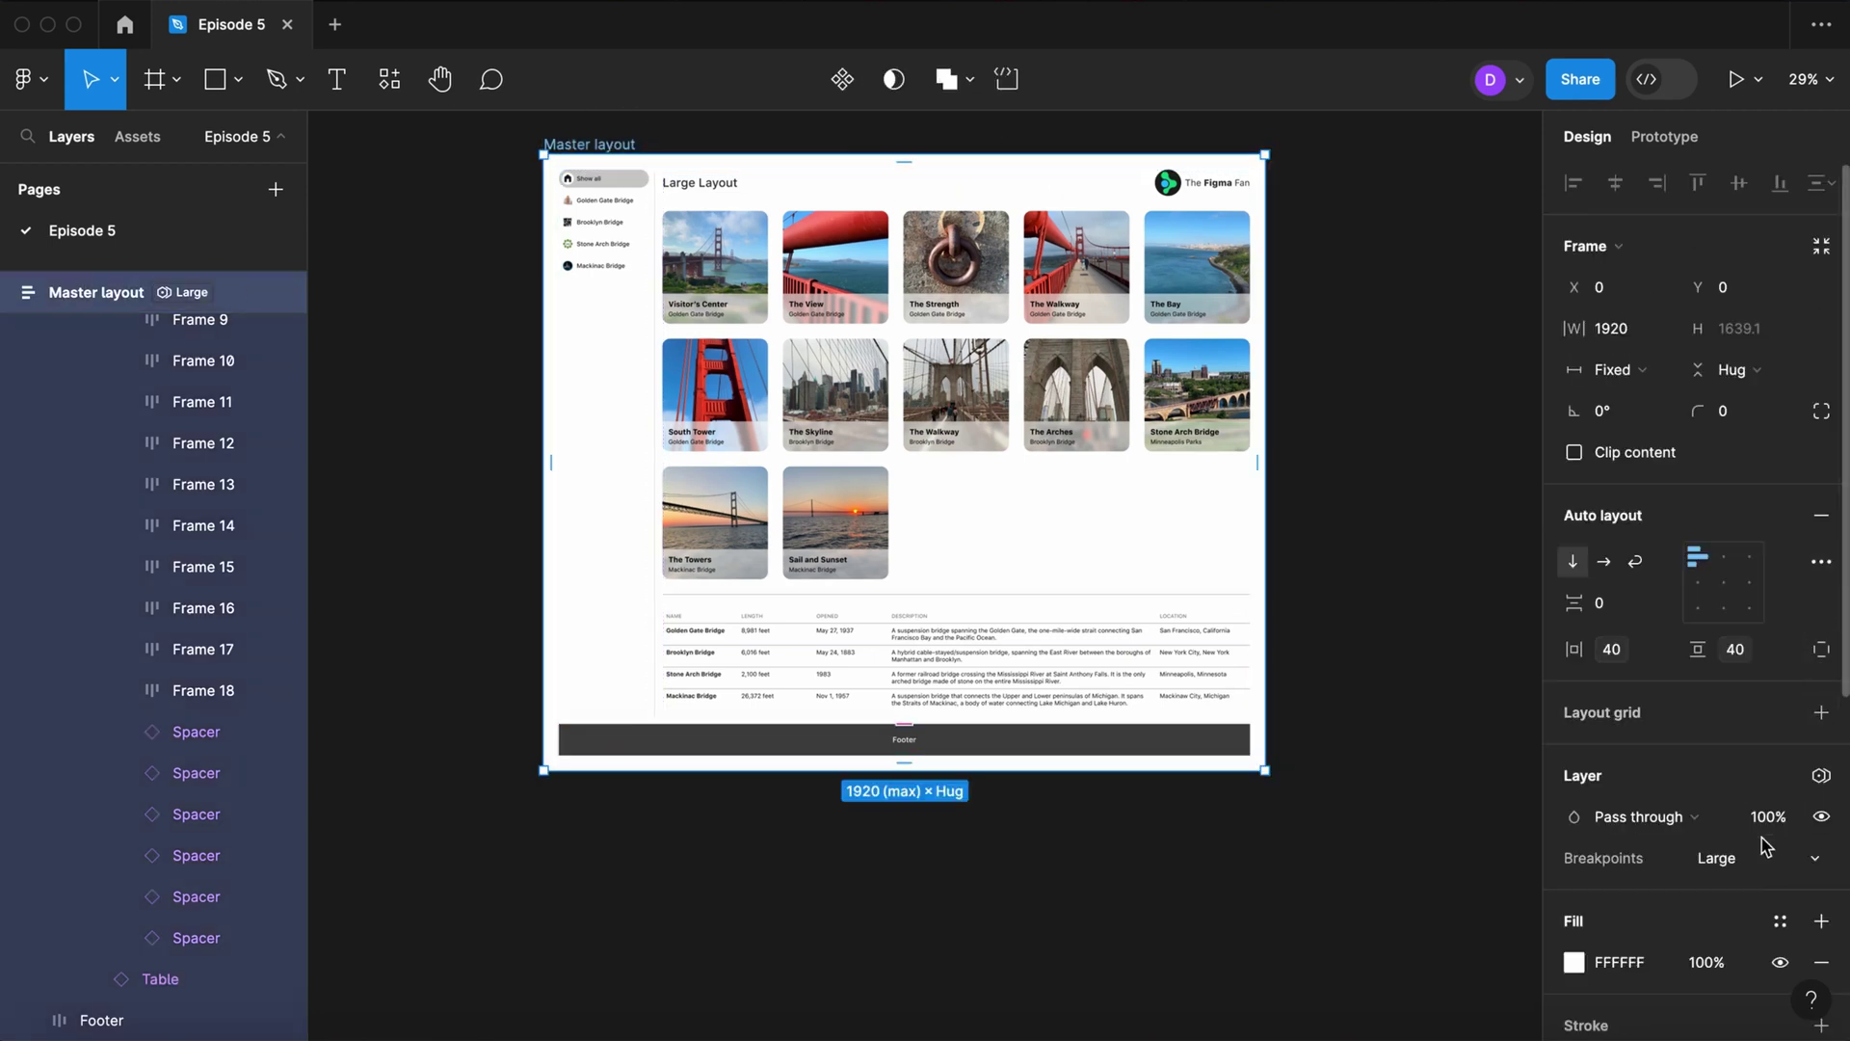
left_click(1744, 859)
left_click(1752, 888)
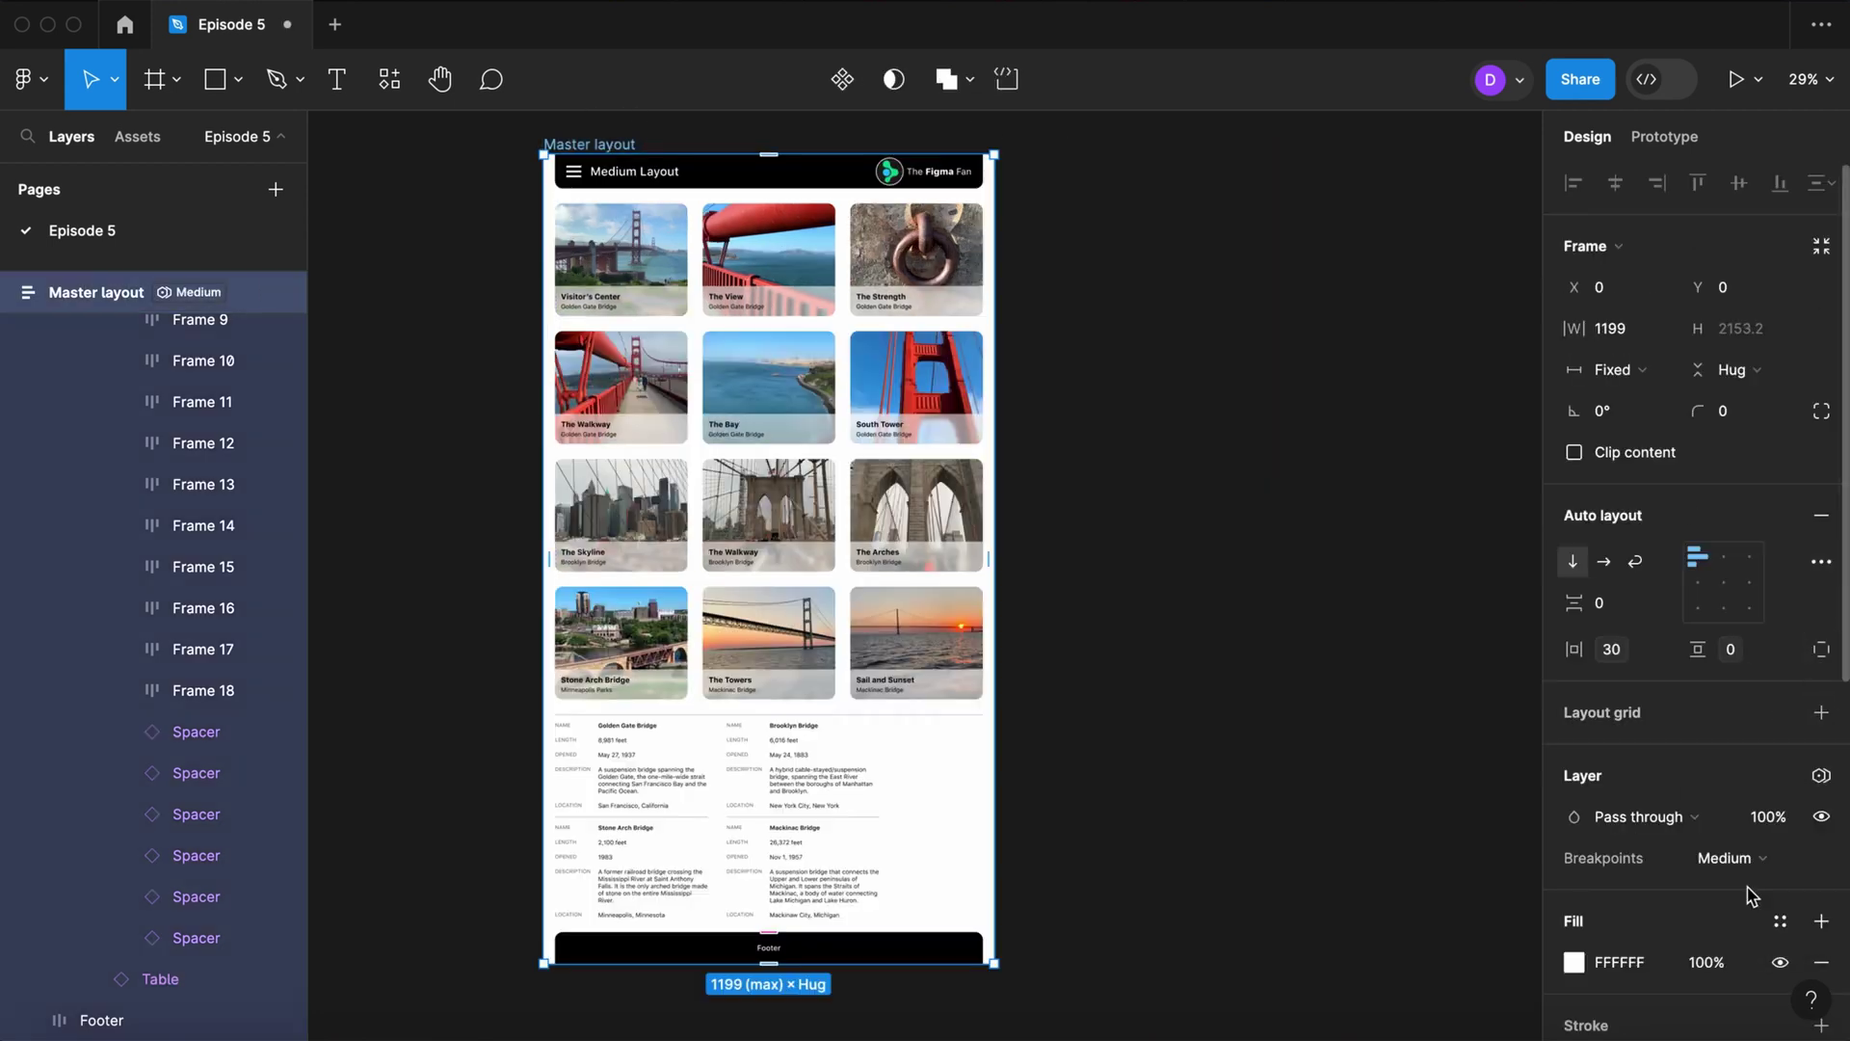
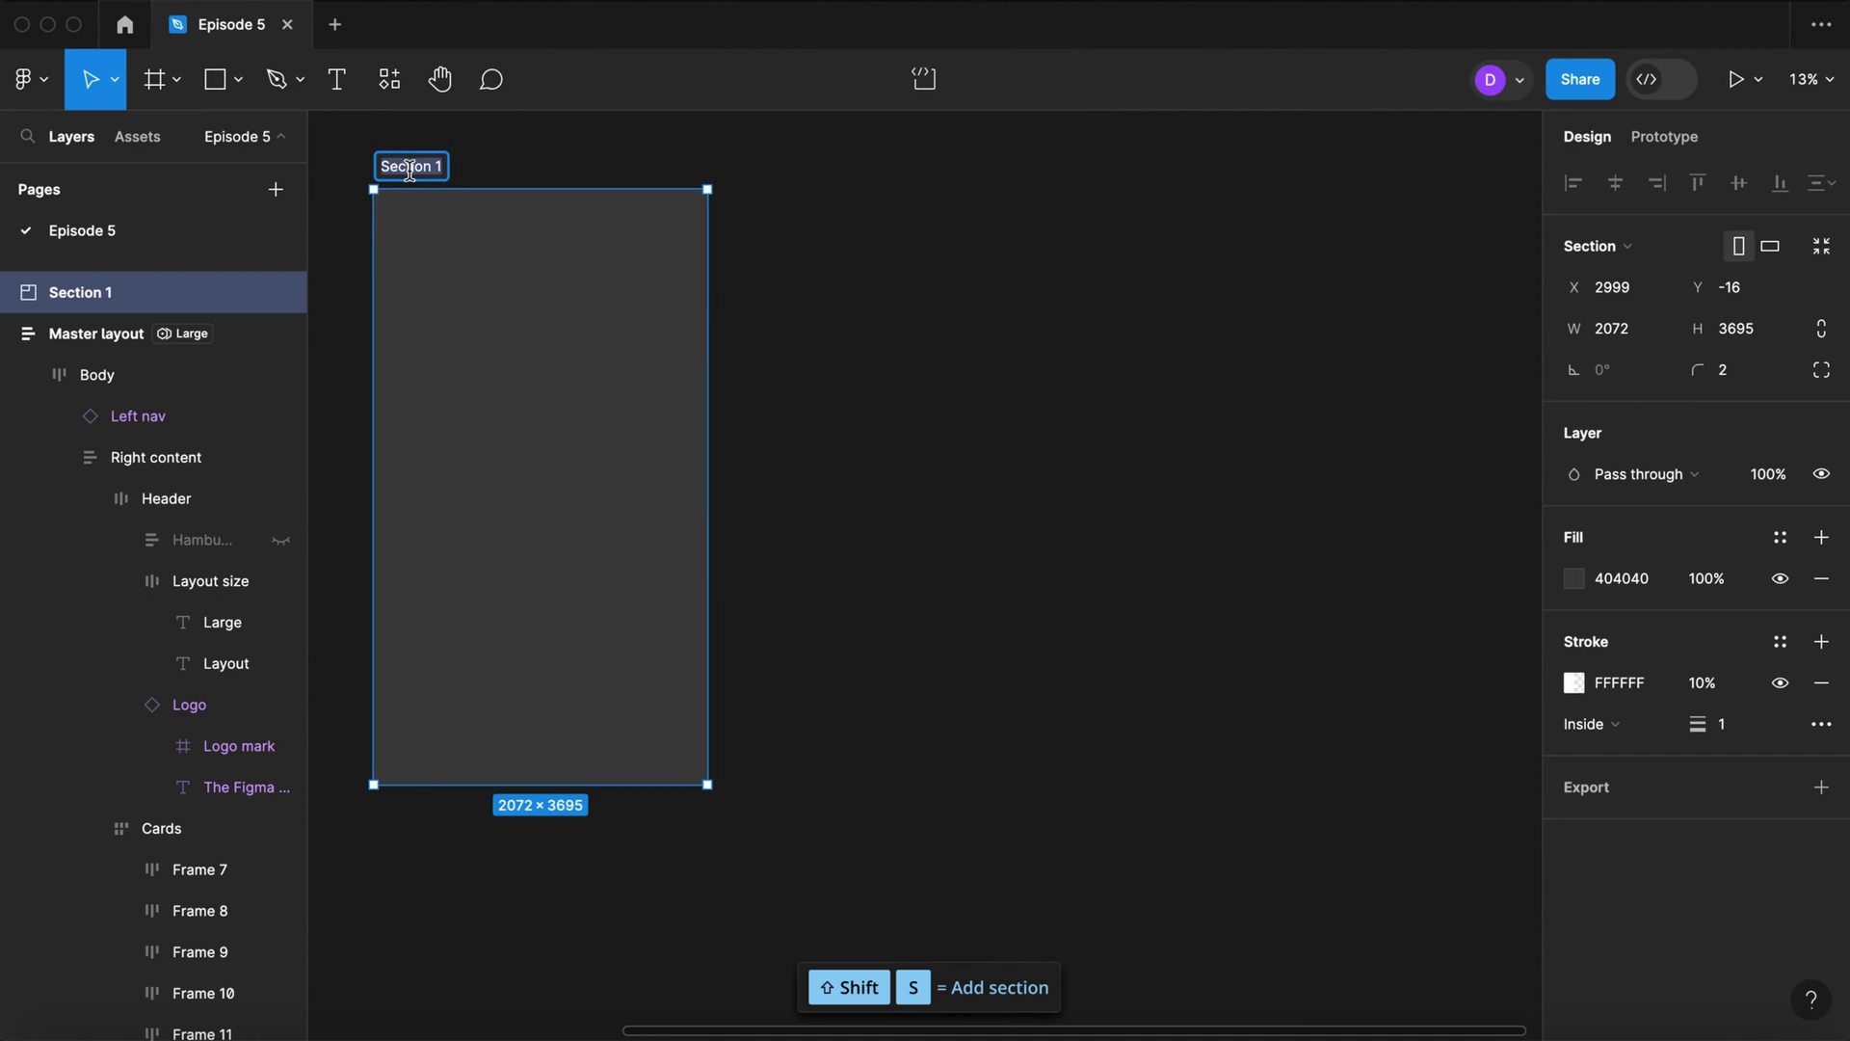
Step: Name the new section Large, duplicate it alongside as Medium, and narrow the copy to about 1648 wide
left_click(815, 277)
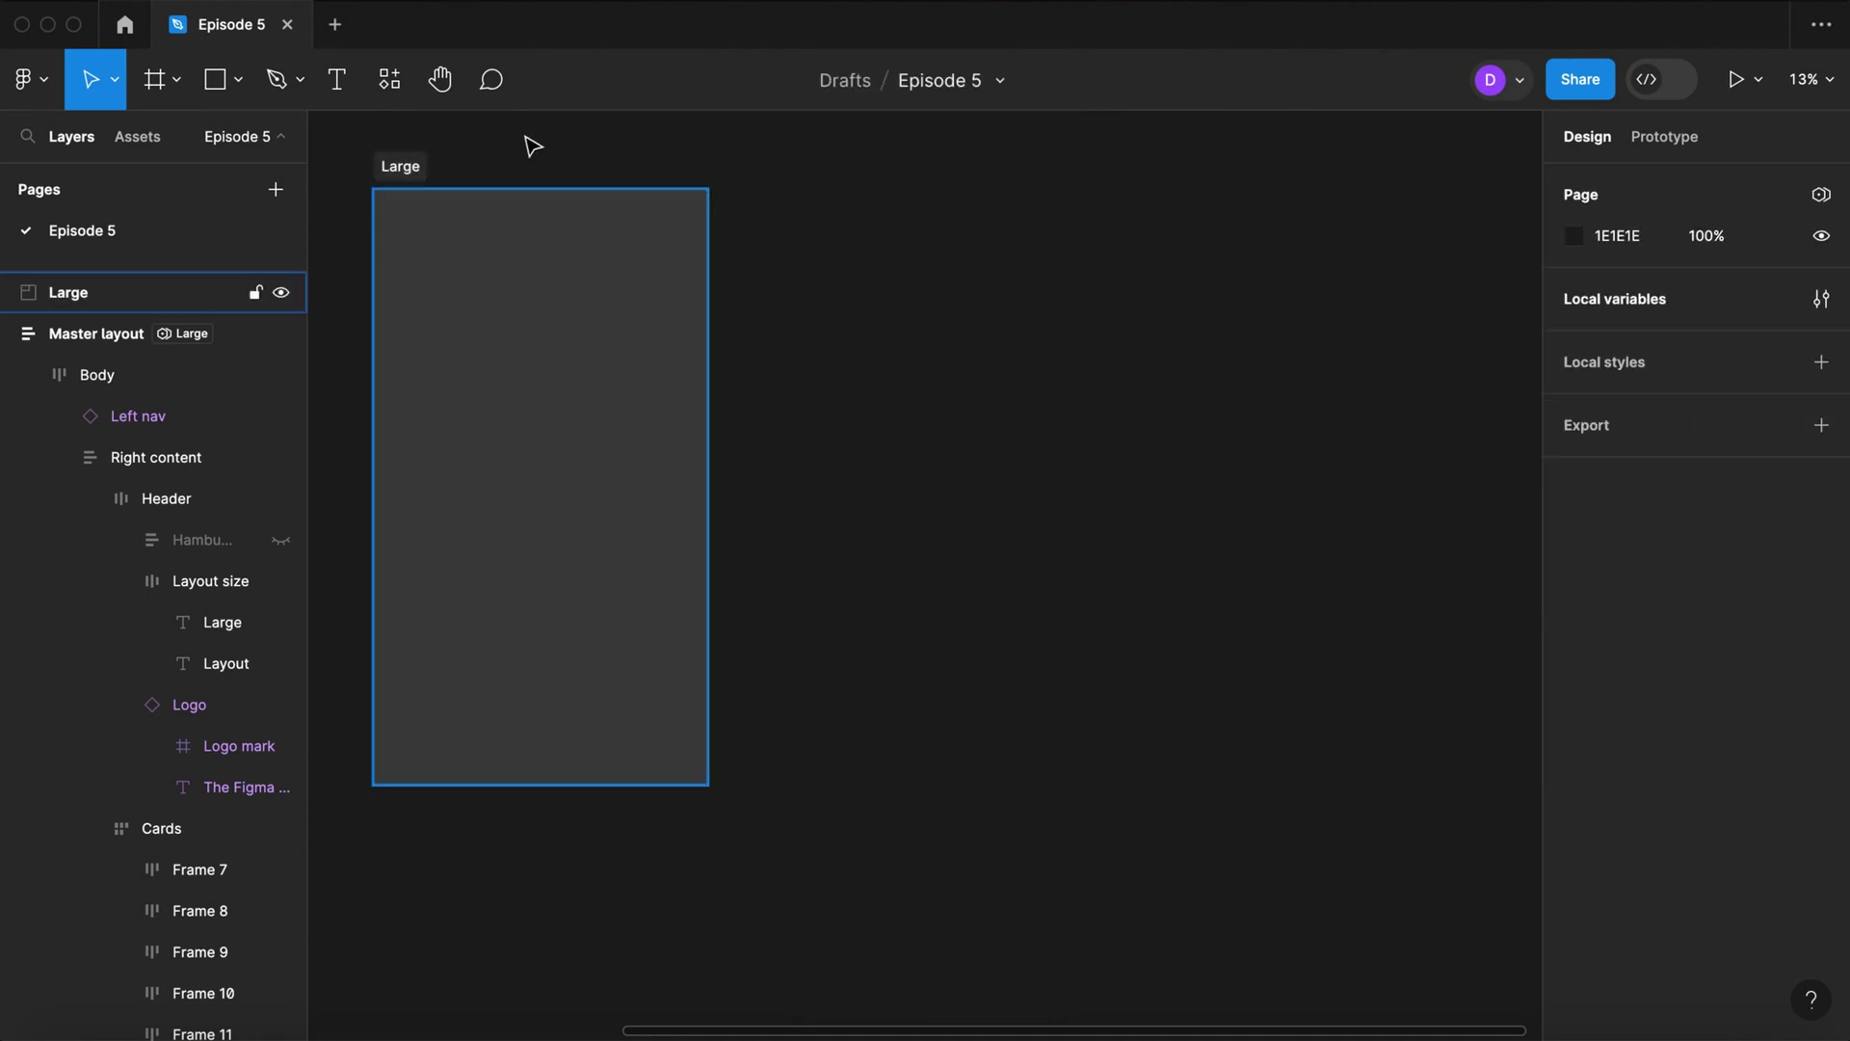
left_click_drag(421, 176, 773, 178)
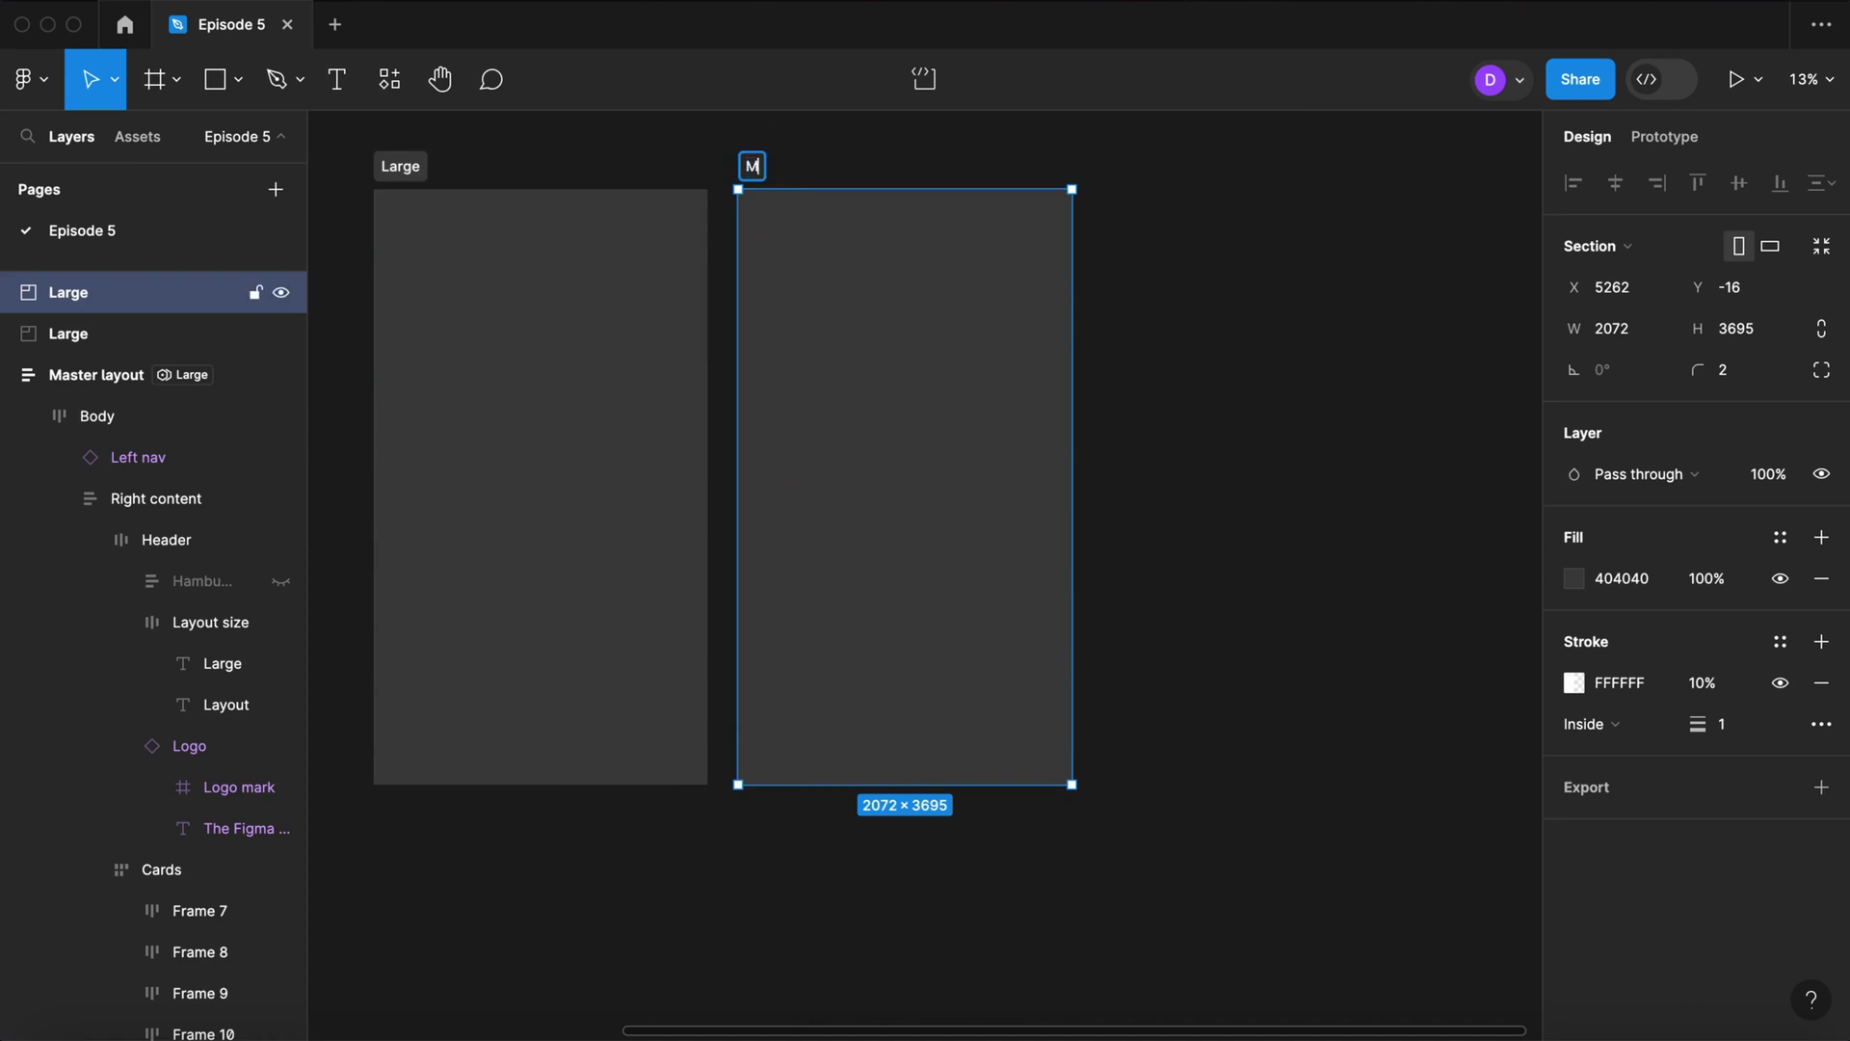
key("Return")
left_click_drag(1074, 269, 999, 263)
key("Escape")
Step: Duplicate the Medium section alongside, name the copy Small and narrow it to about 1273
left_click_drag(789, 174, 1081, 167)
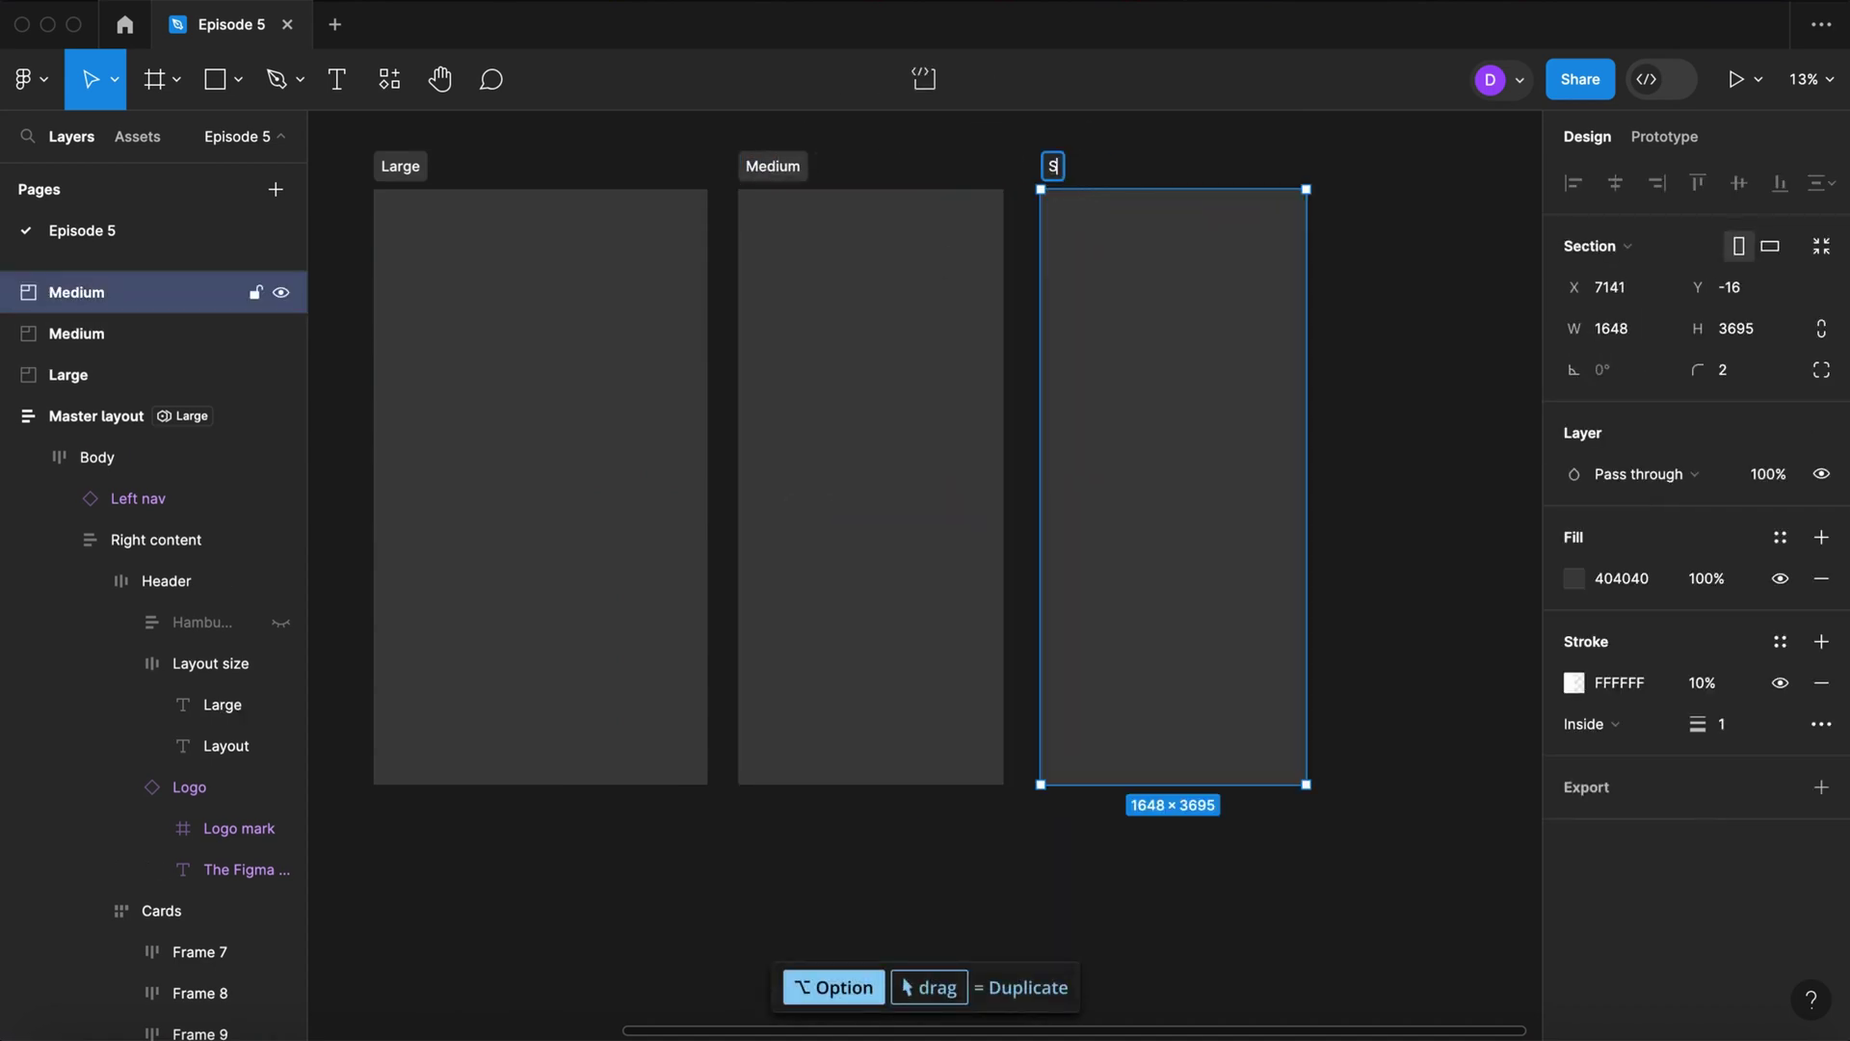
key("Return")
left_click_drag(1305, 283, 1247, 289)
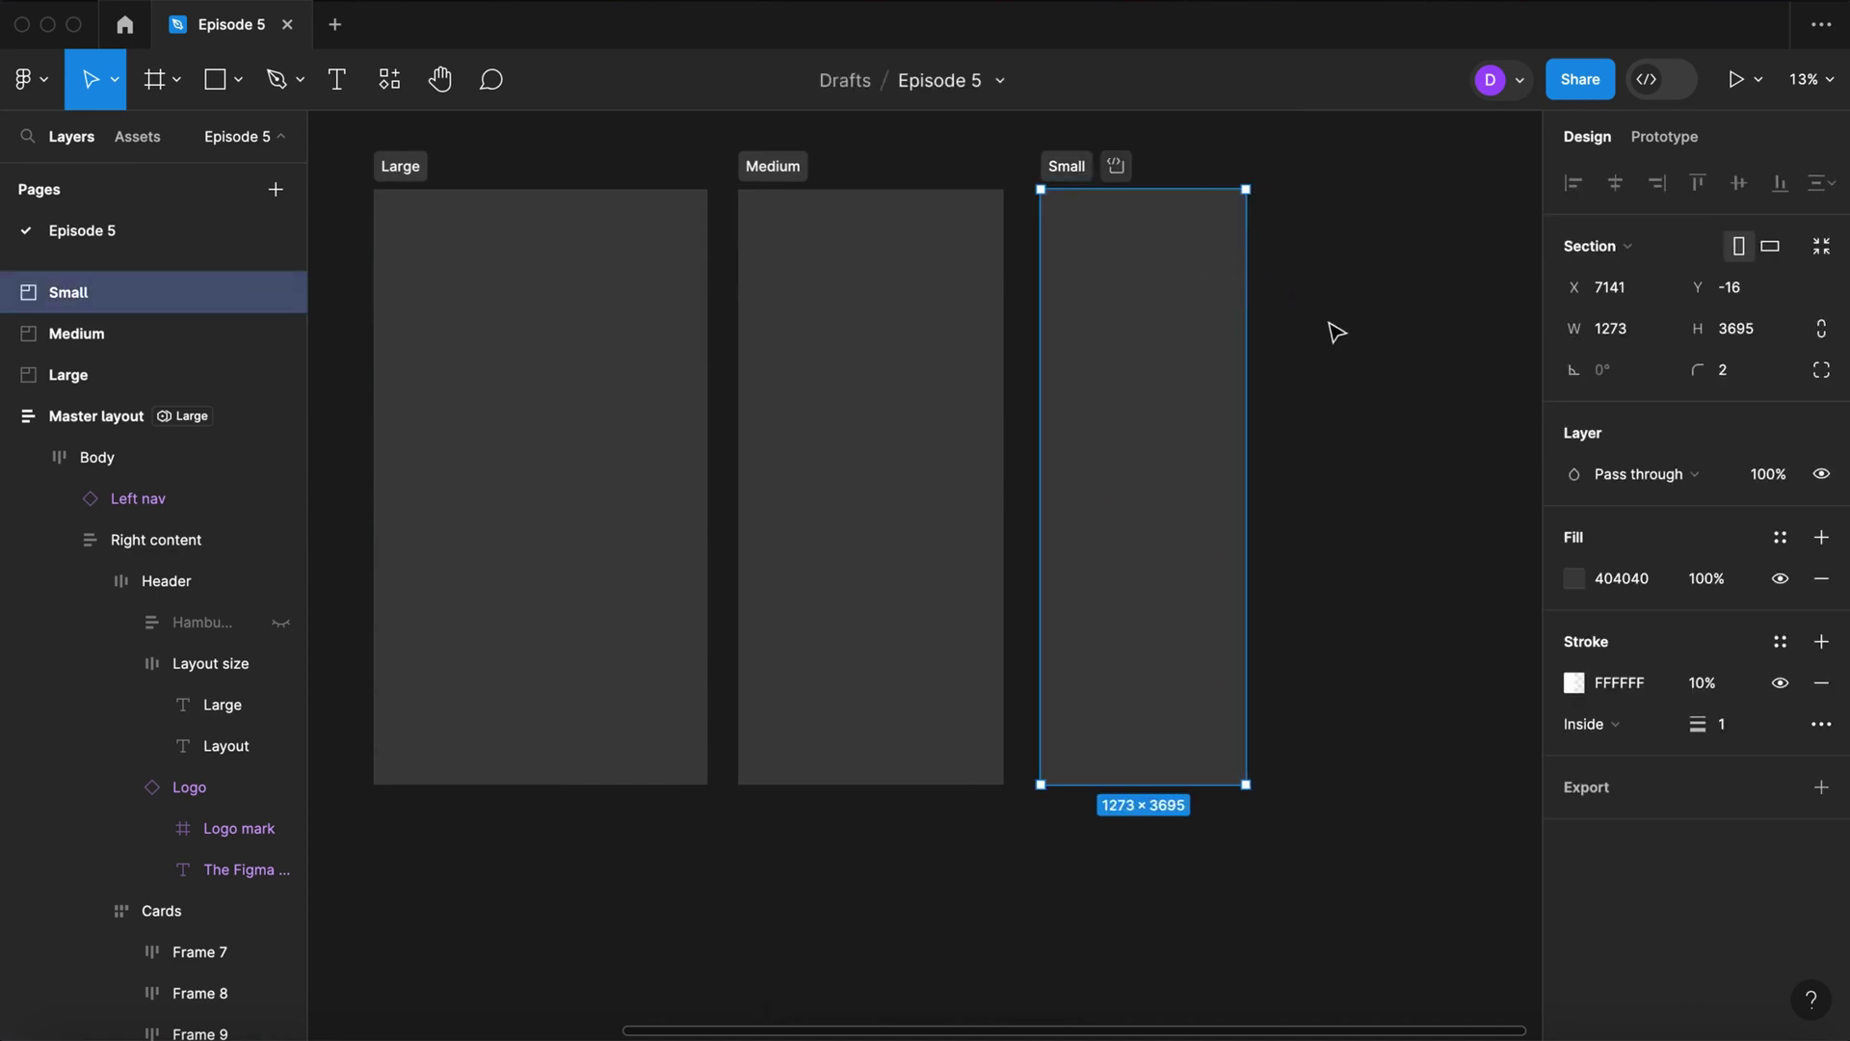
key("Escape")
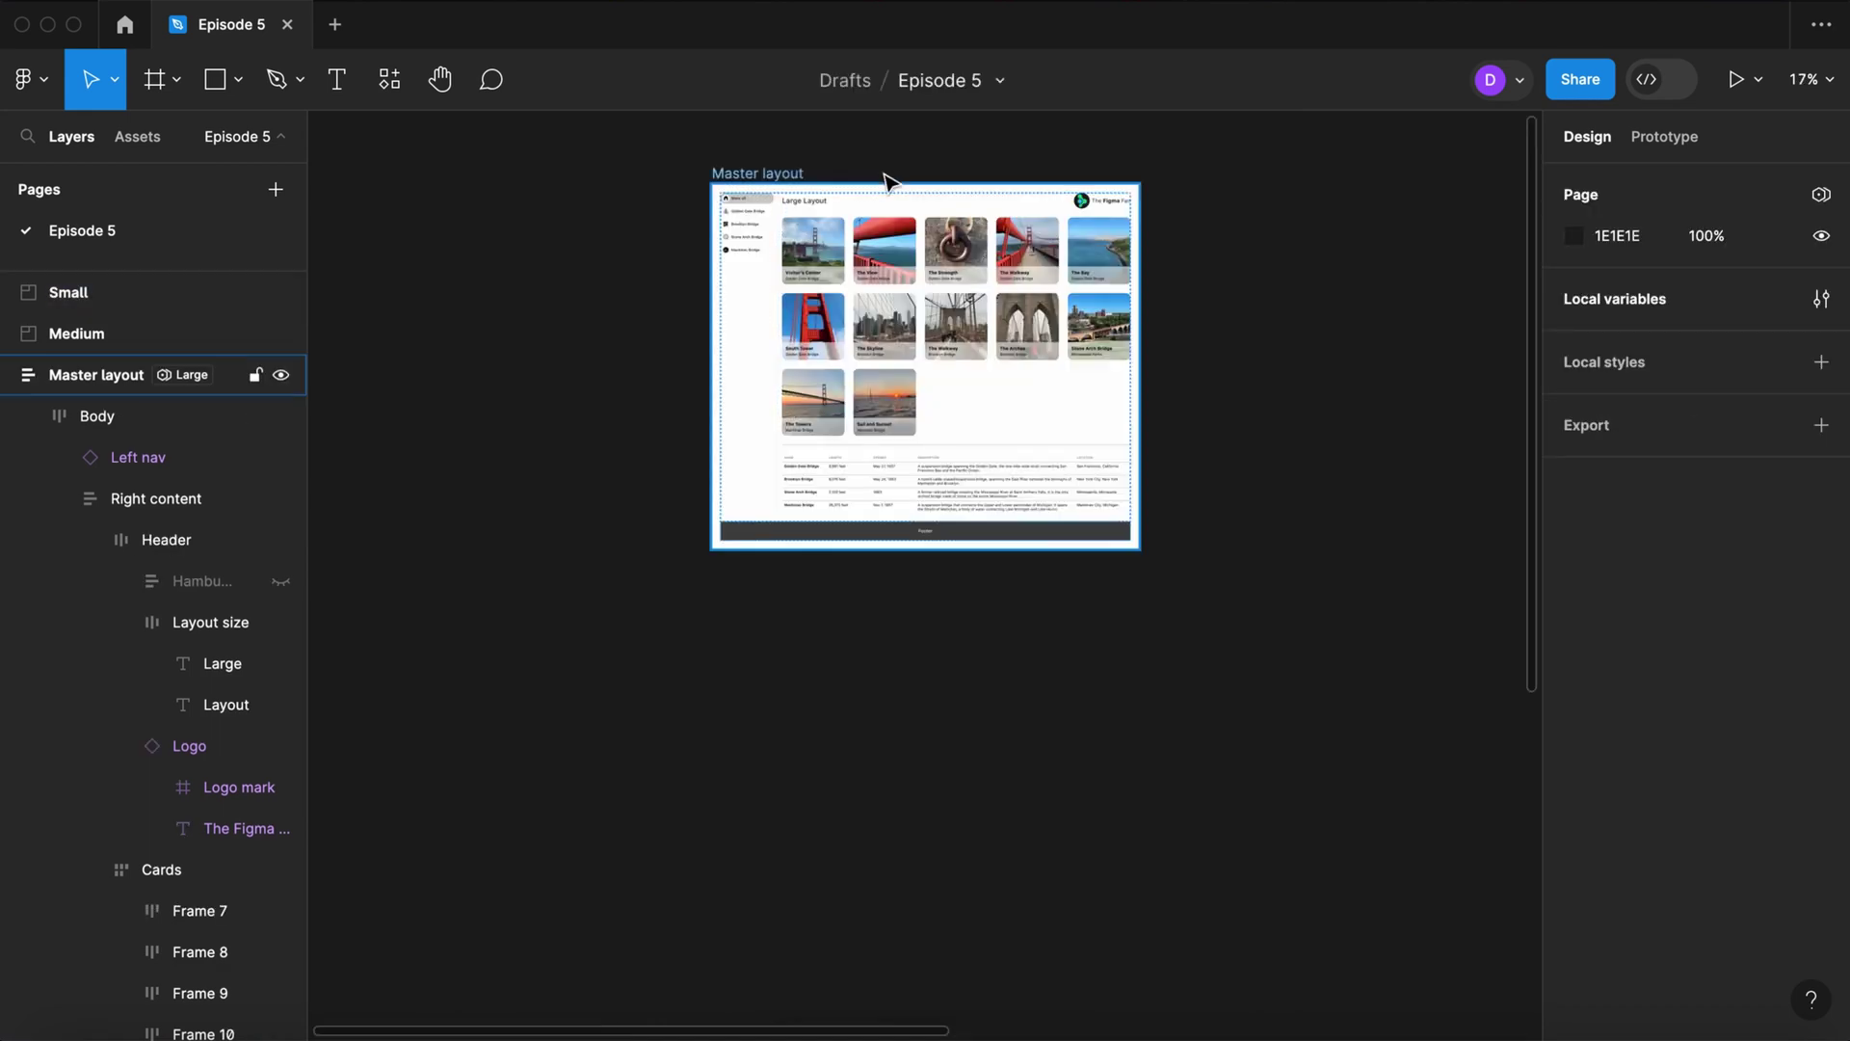
Step: Set the Master layout's Breakpoints mode to Auto and move the layout into the Large section
left_click(799, 178)
scroll(1658, 526, "down", 5)
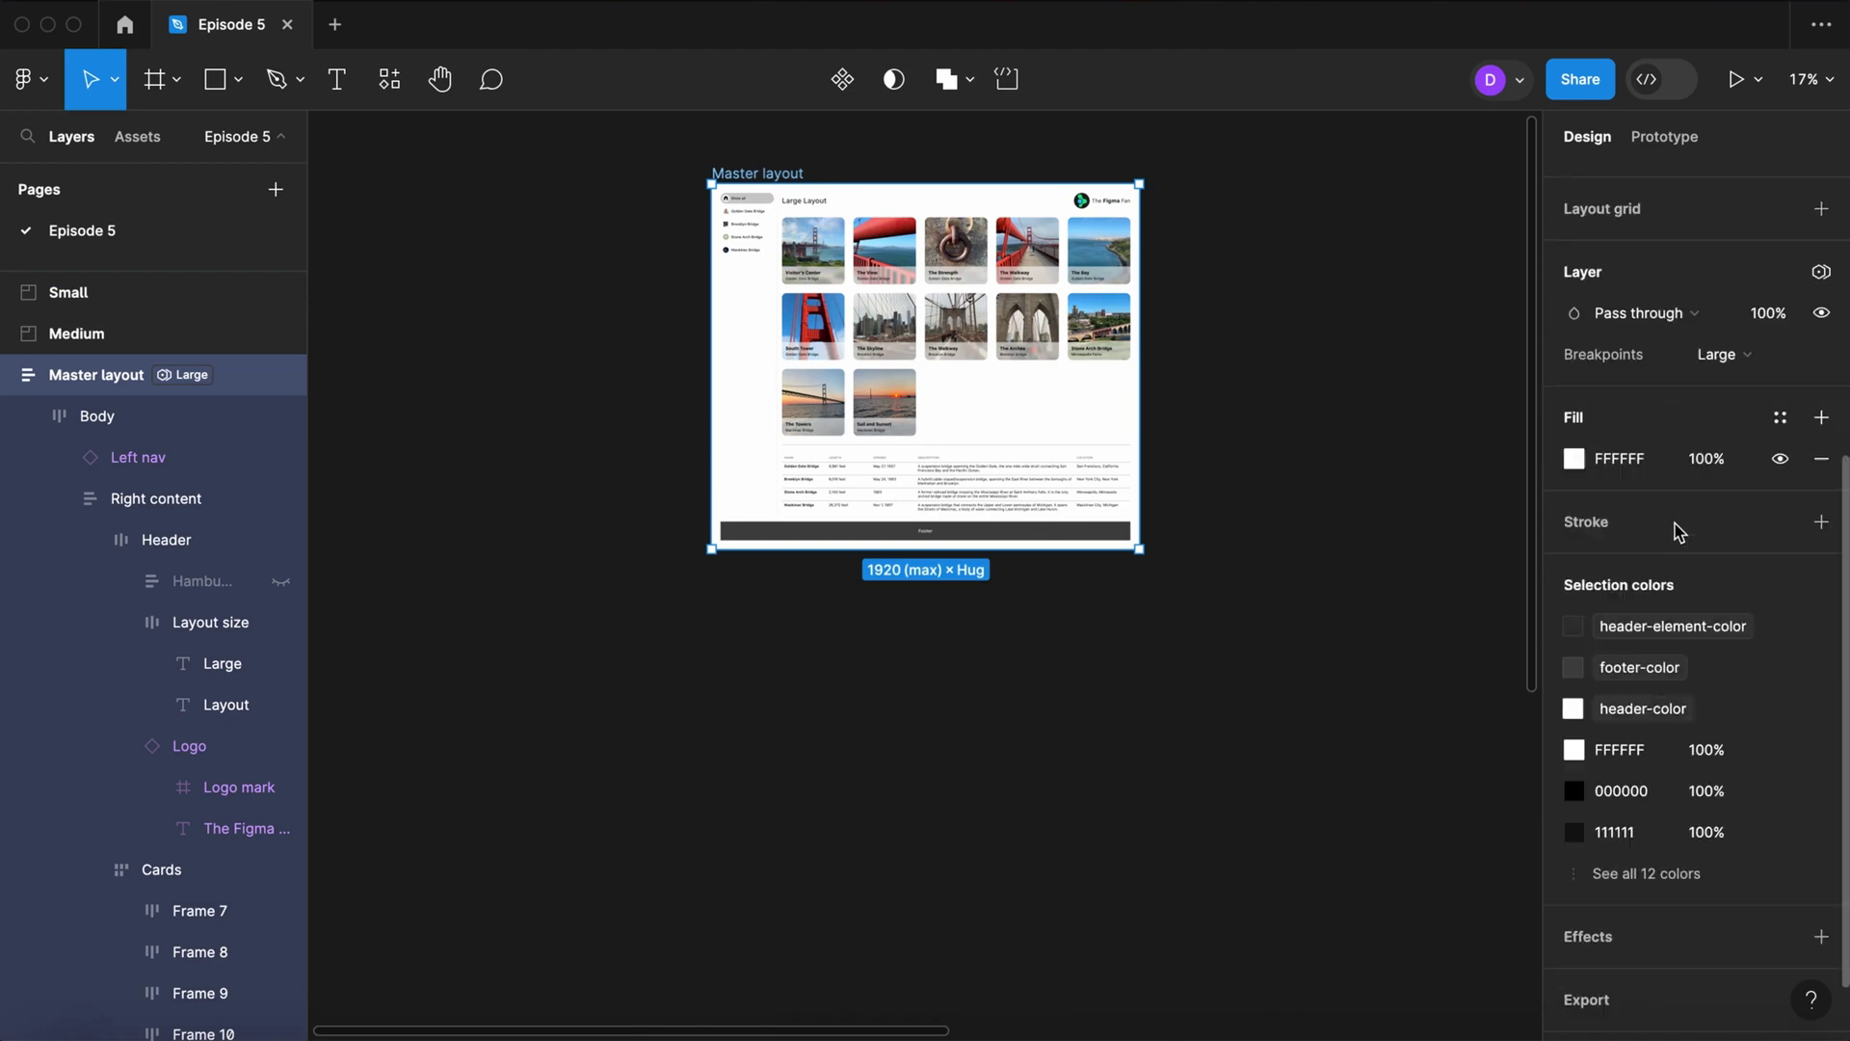
left_click(1711, 349)
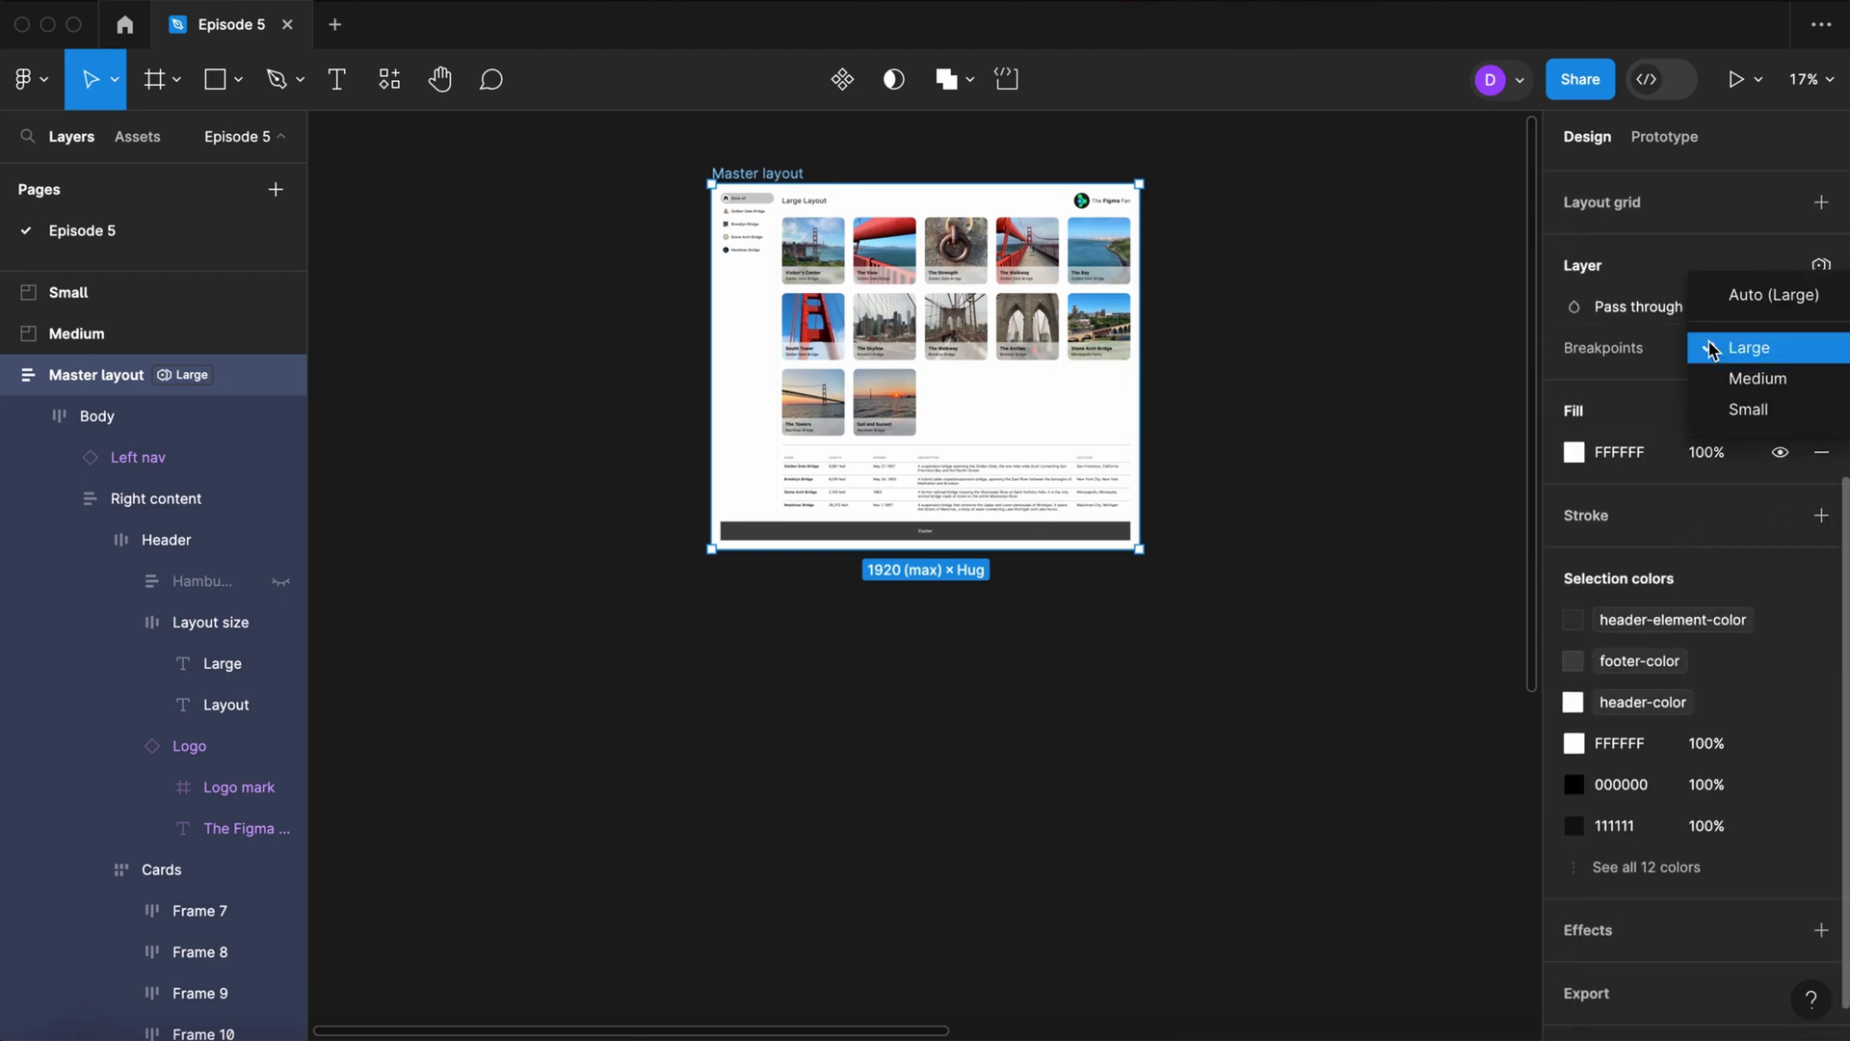
left_click(1749, 295)
left_click_drag(775, 175, 469, 149)
Step: Assign the Large mode of the Breakpoints collection to the Large section
left_click(466, 146)
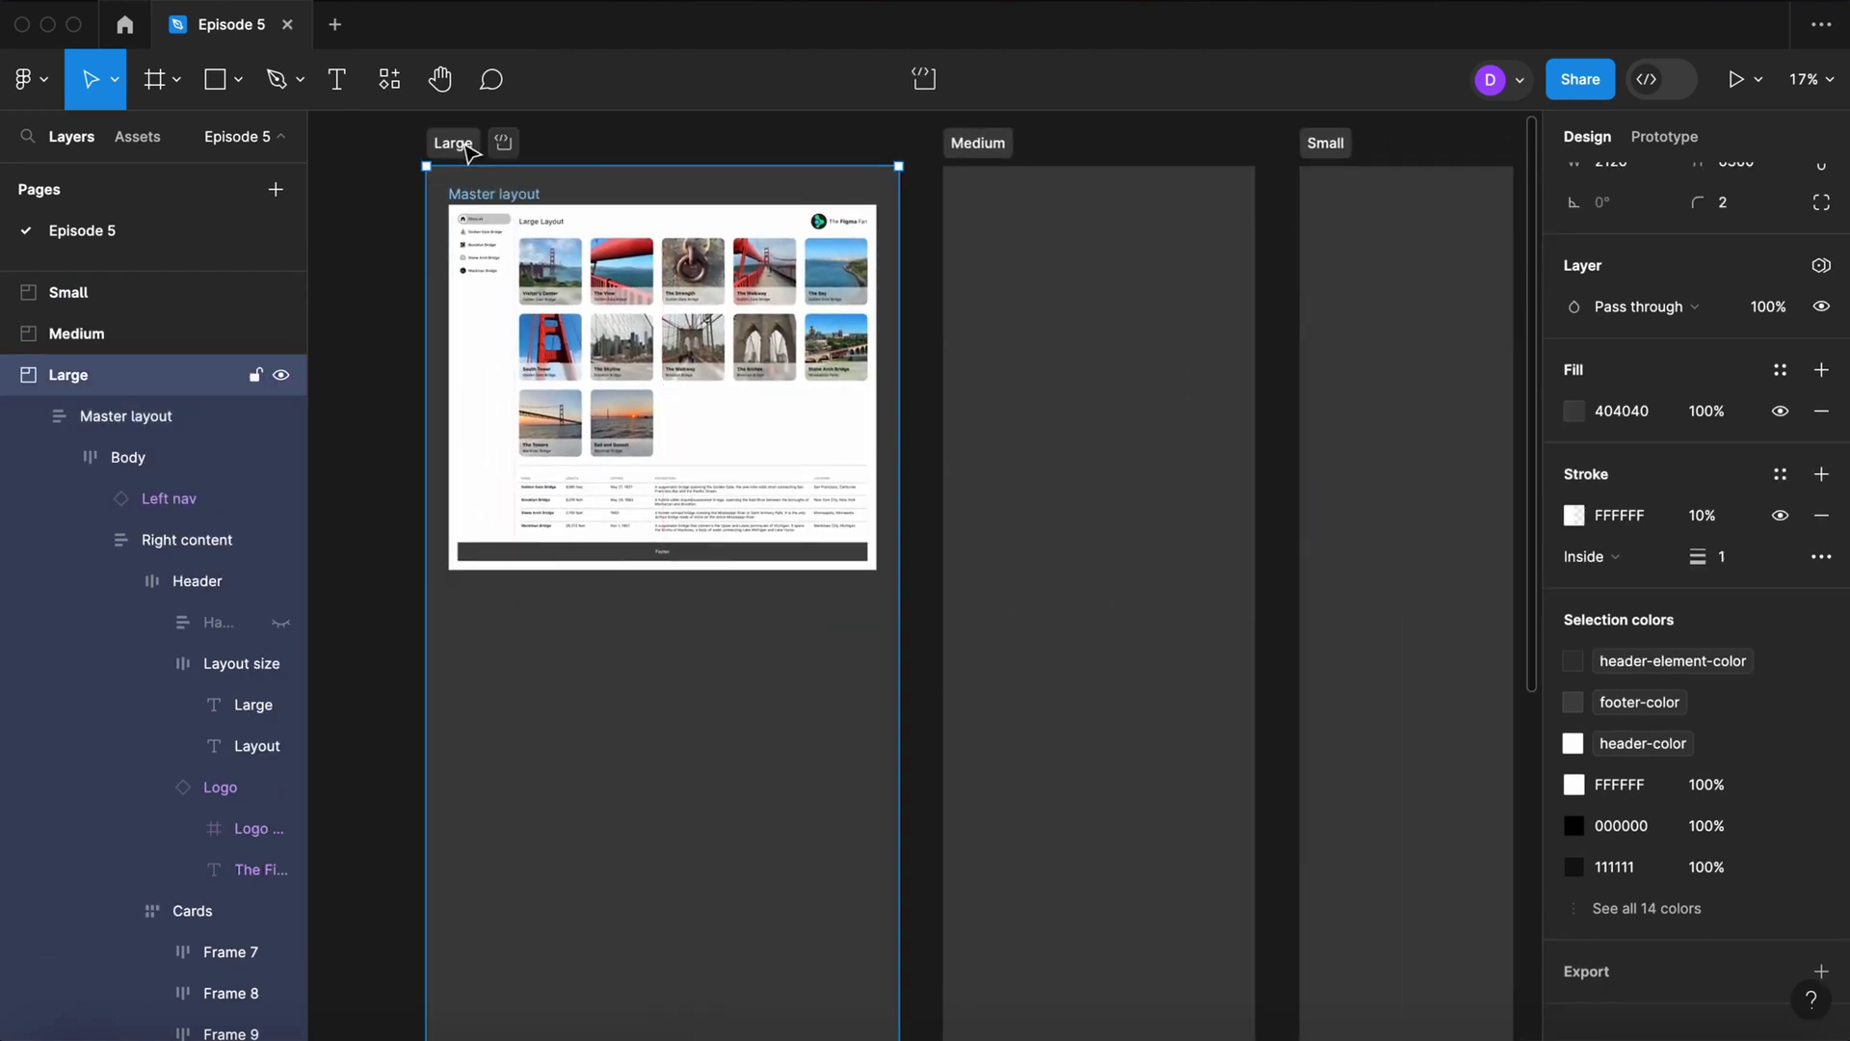
left_click(1822, 267)
mouse_move(1679, 347)
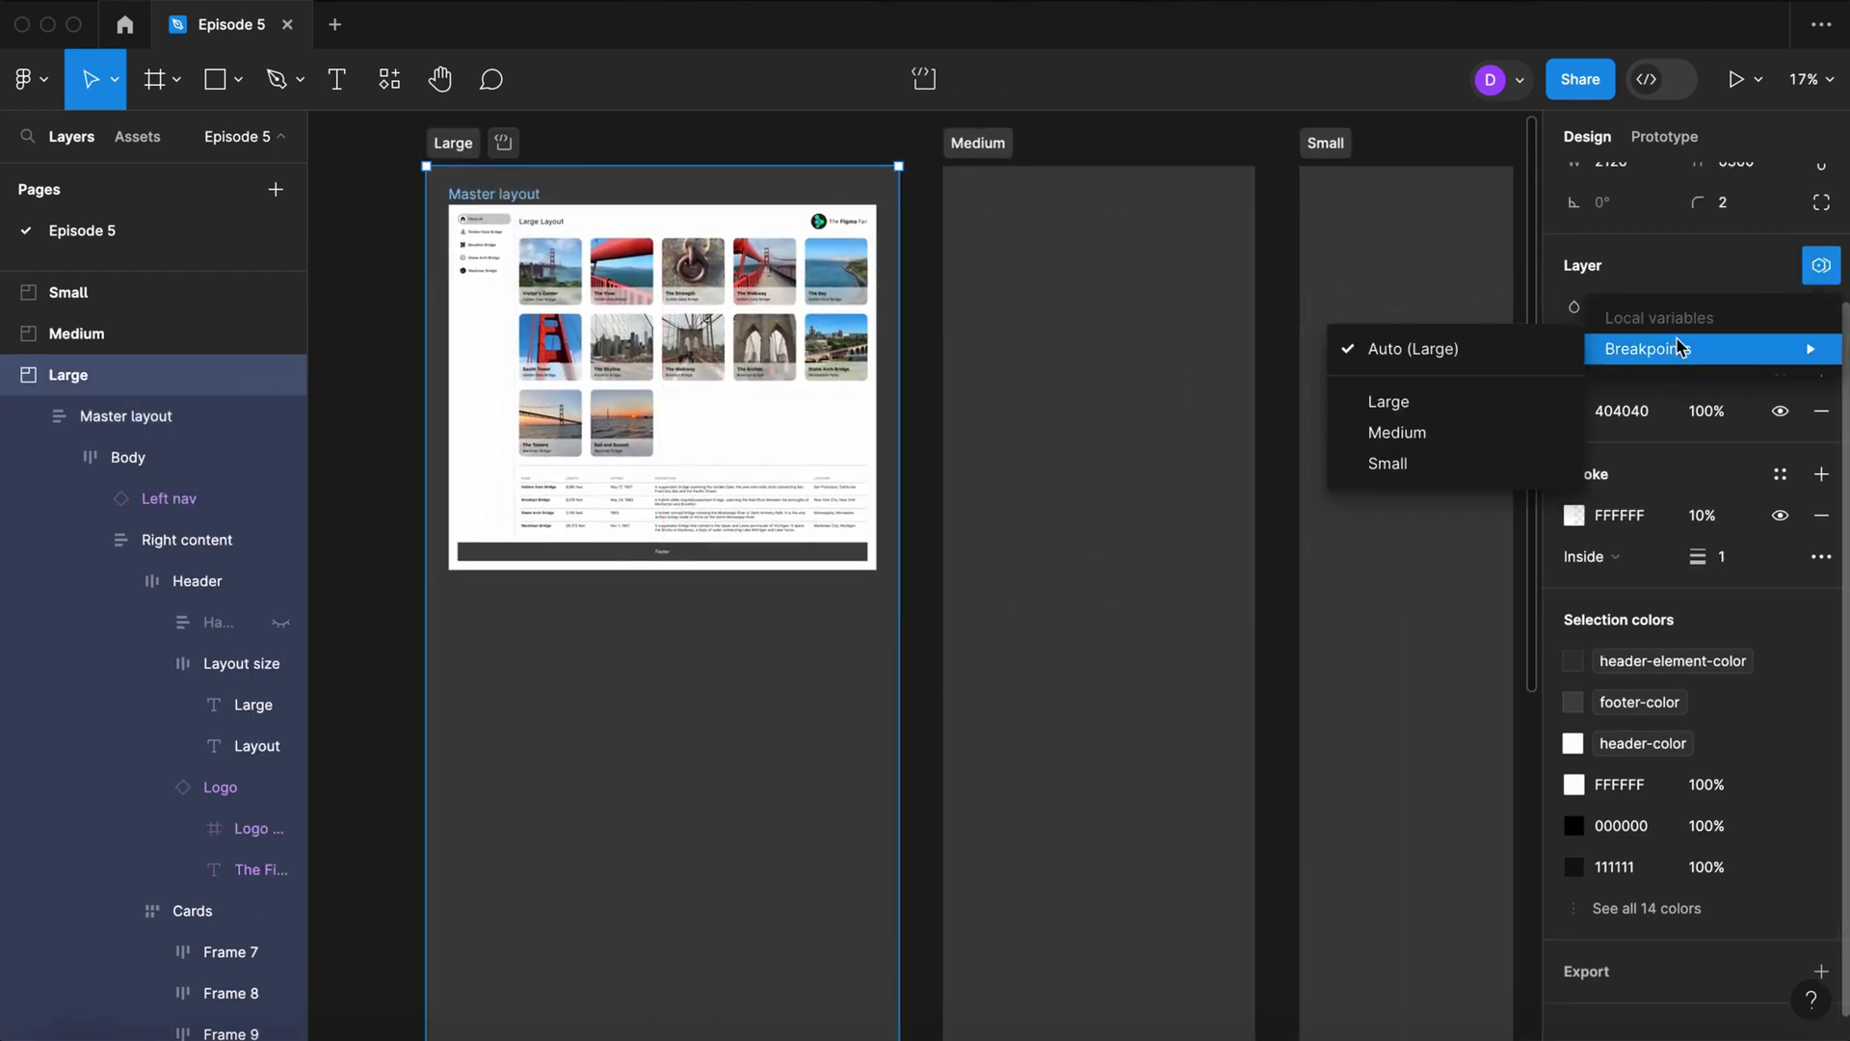
left_click(1389, 401)
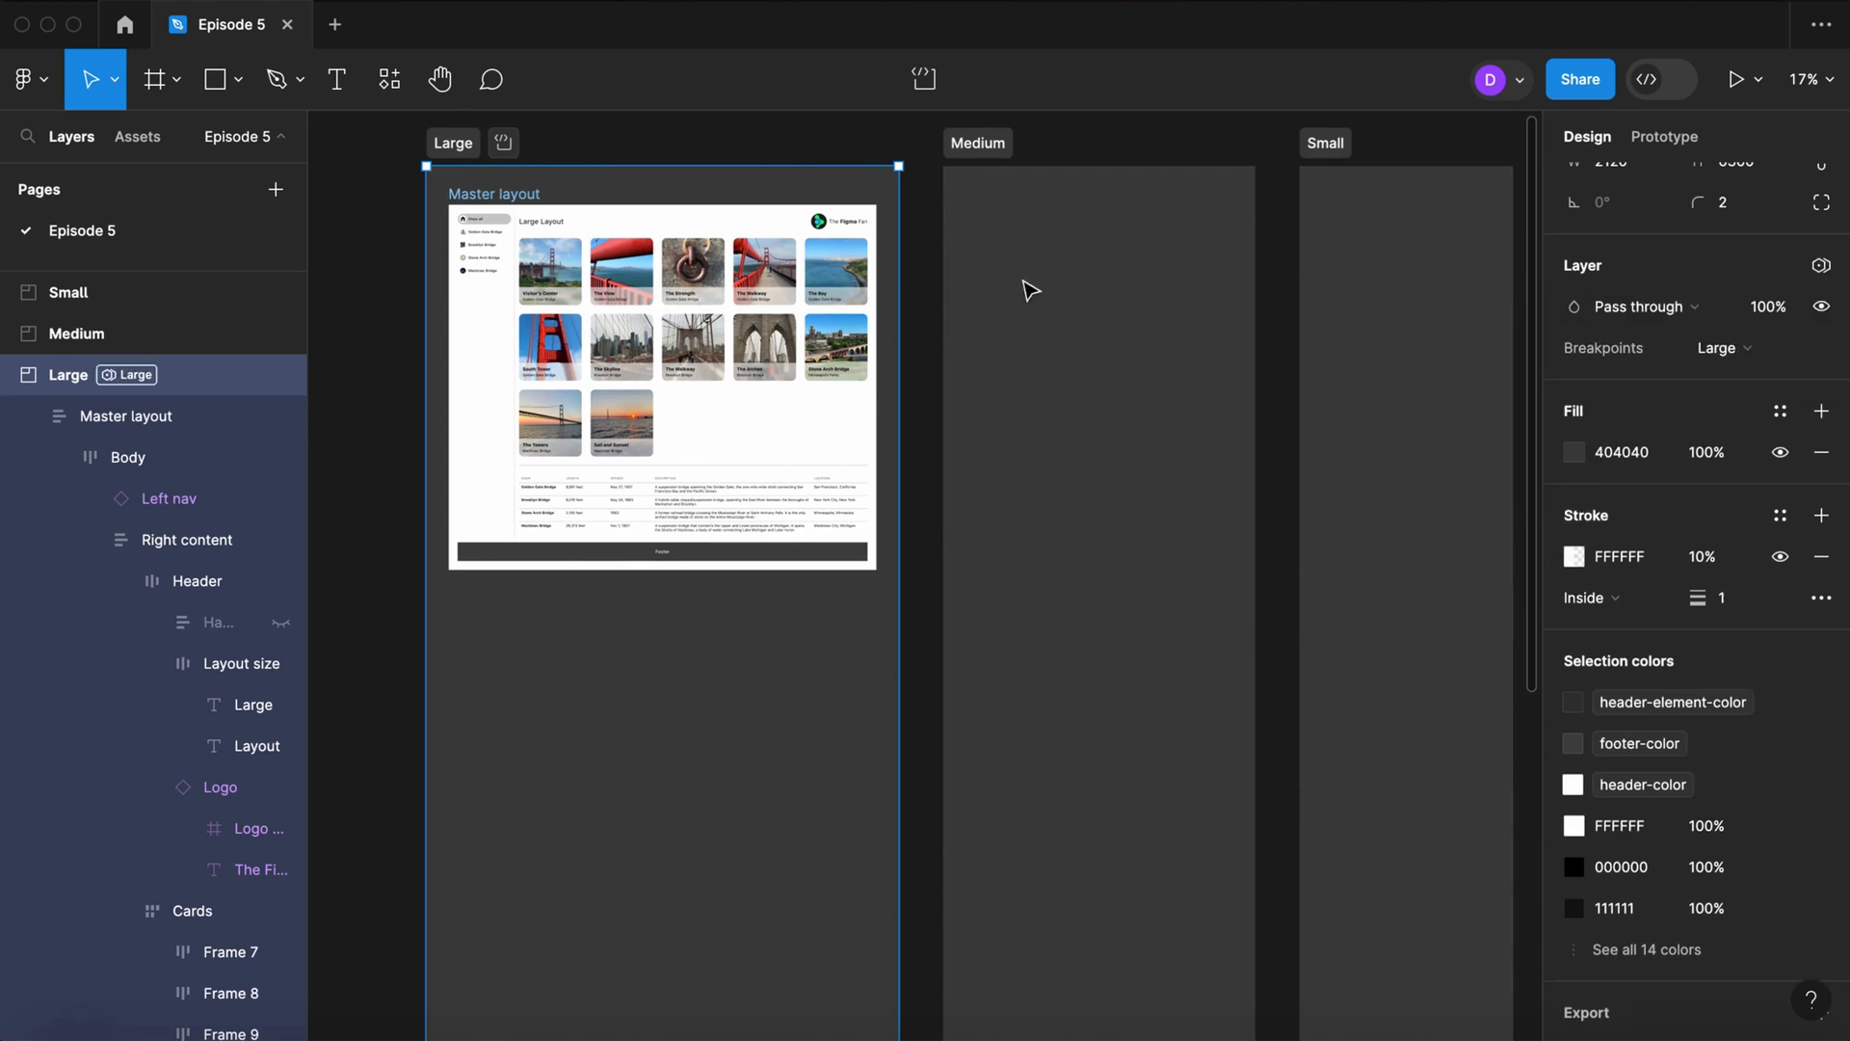
Step: Move the Master layout into the Medium section and assign that section the Medium Breakpoints mode
left_click(496, 198)
left_click_drag(904, 253, 996, 174)
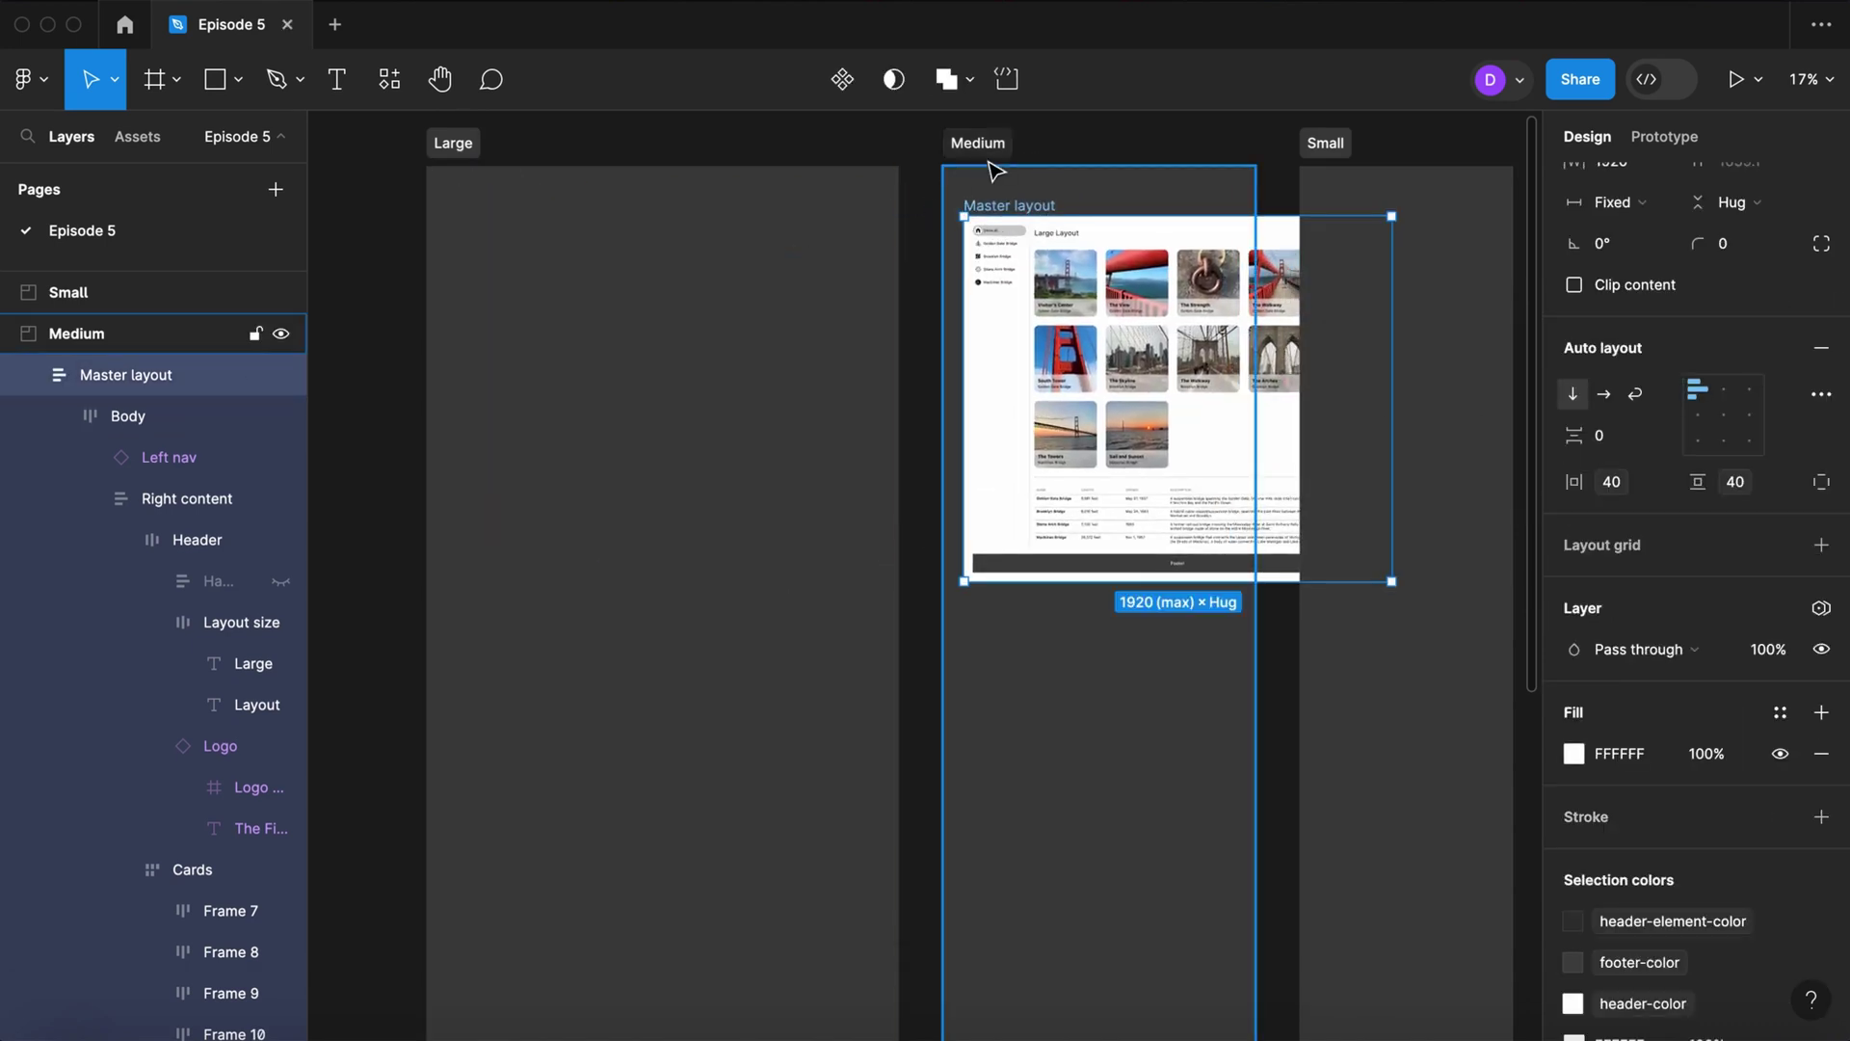
left_click(1002, 154)
left_click(1822, 267)
mouse_move(1696, 359)
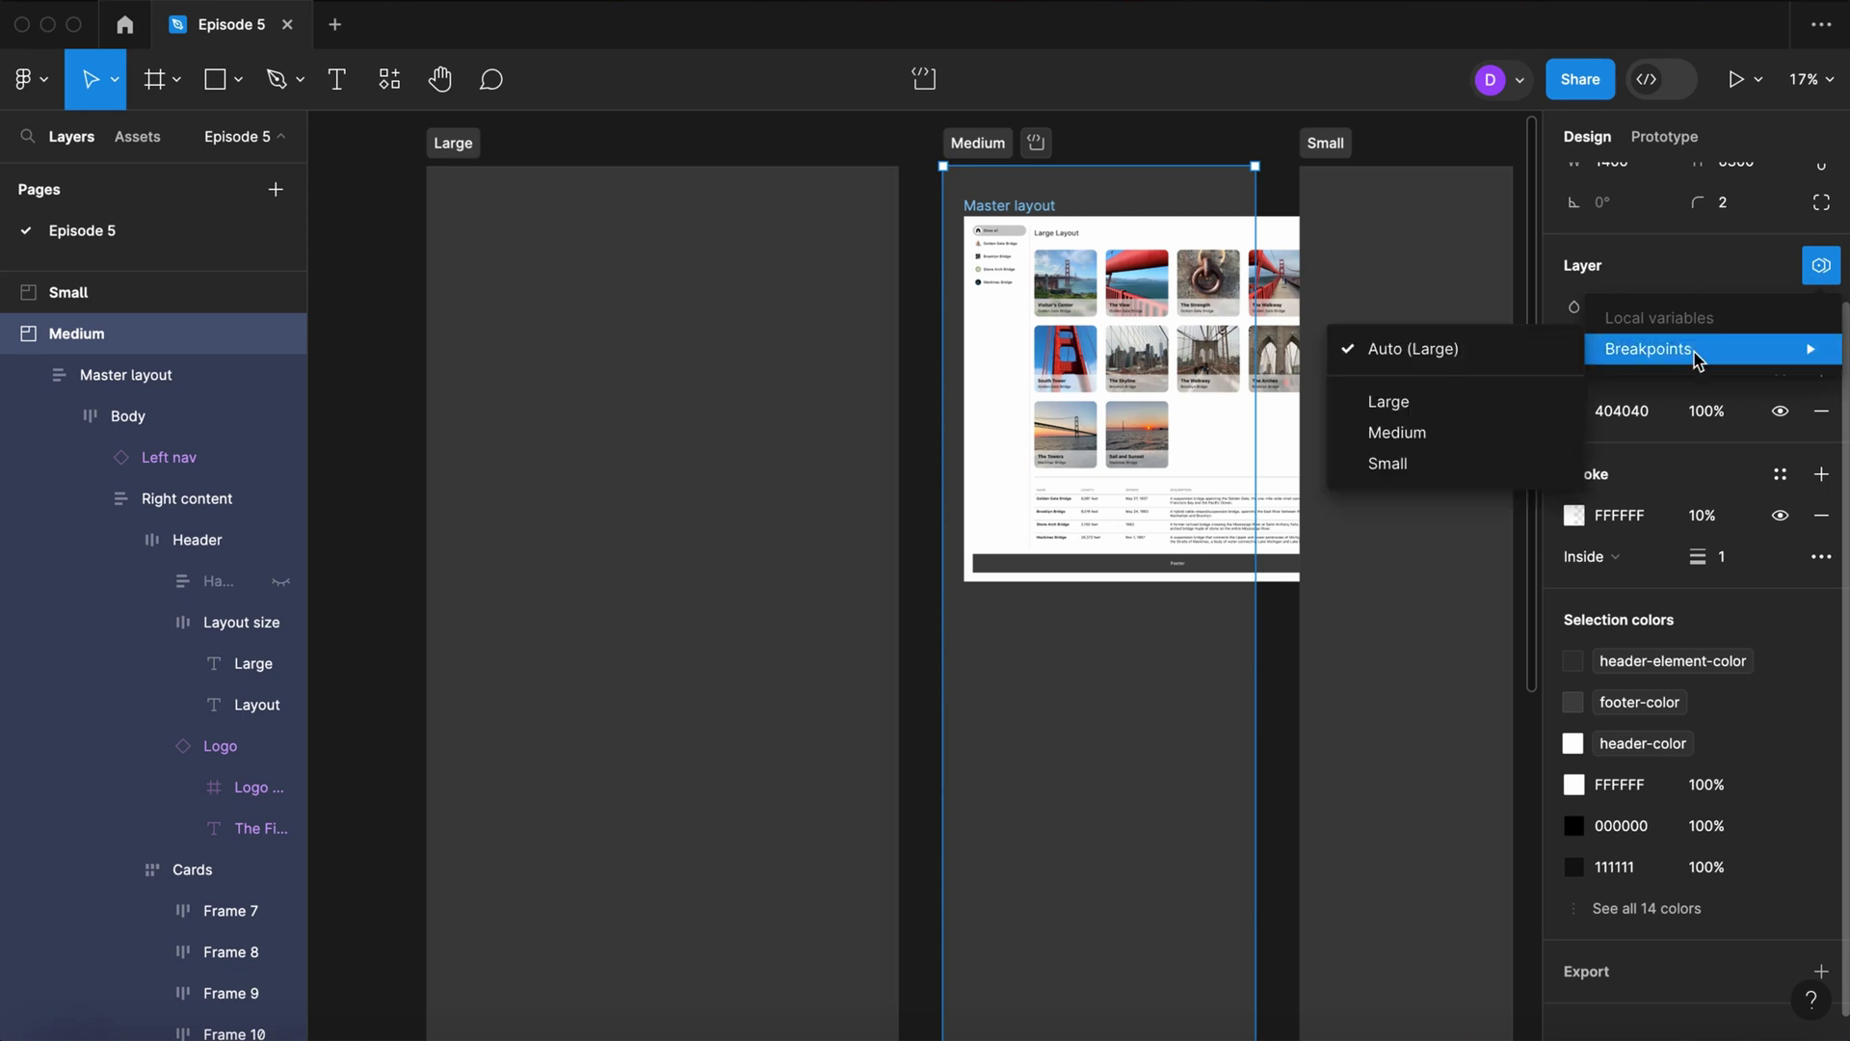
left_click(1397, 432)
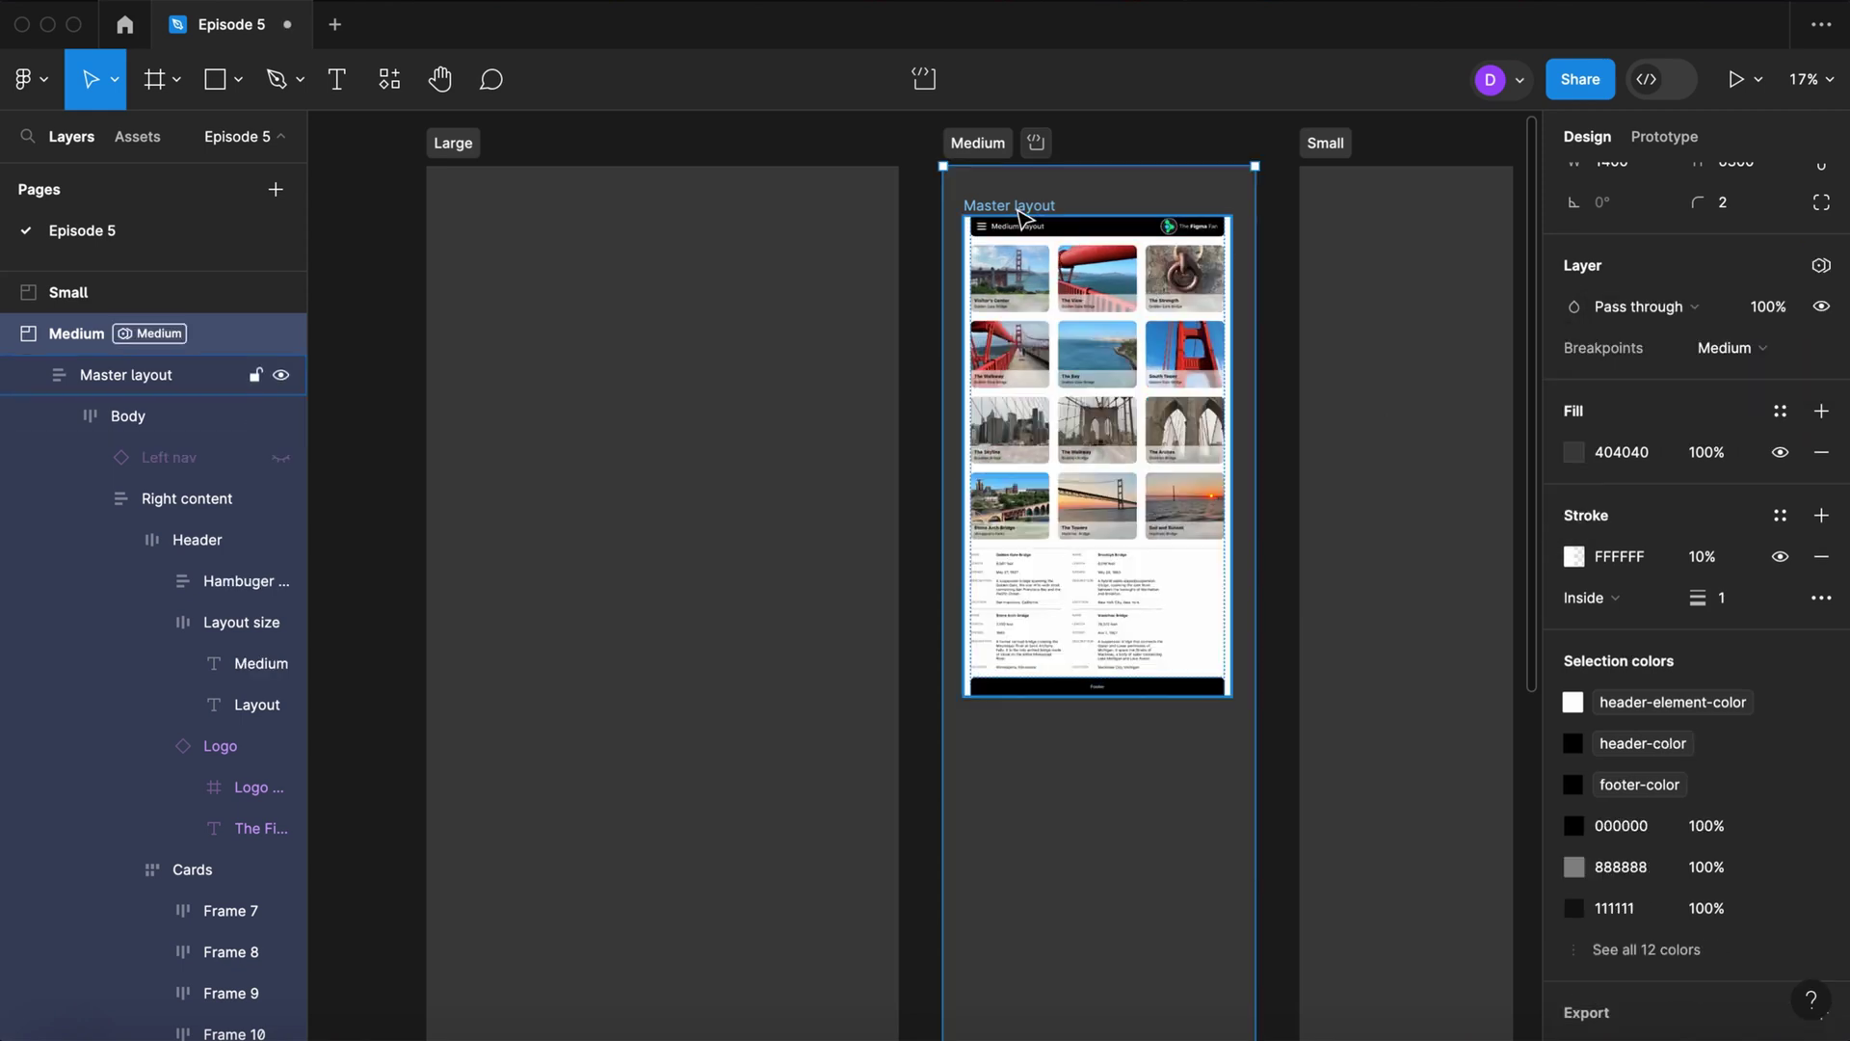
Step: Move the Master layout into the Small section and assign that section the Small Breakpoints mode
left_click_drag(1012, 206, 1375, 186)
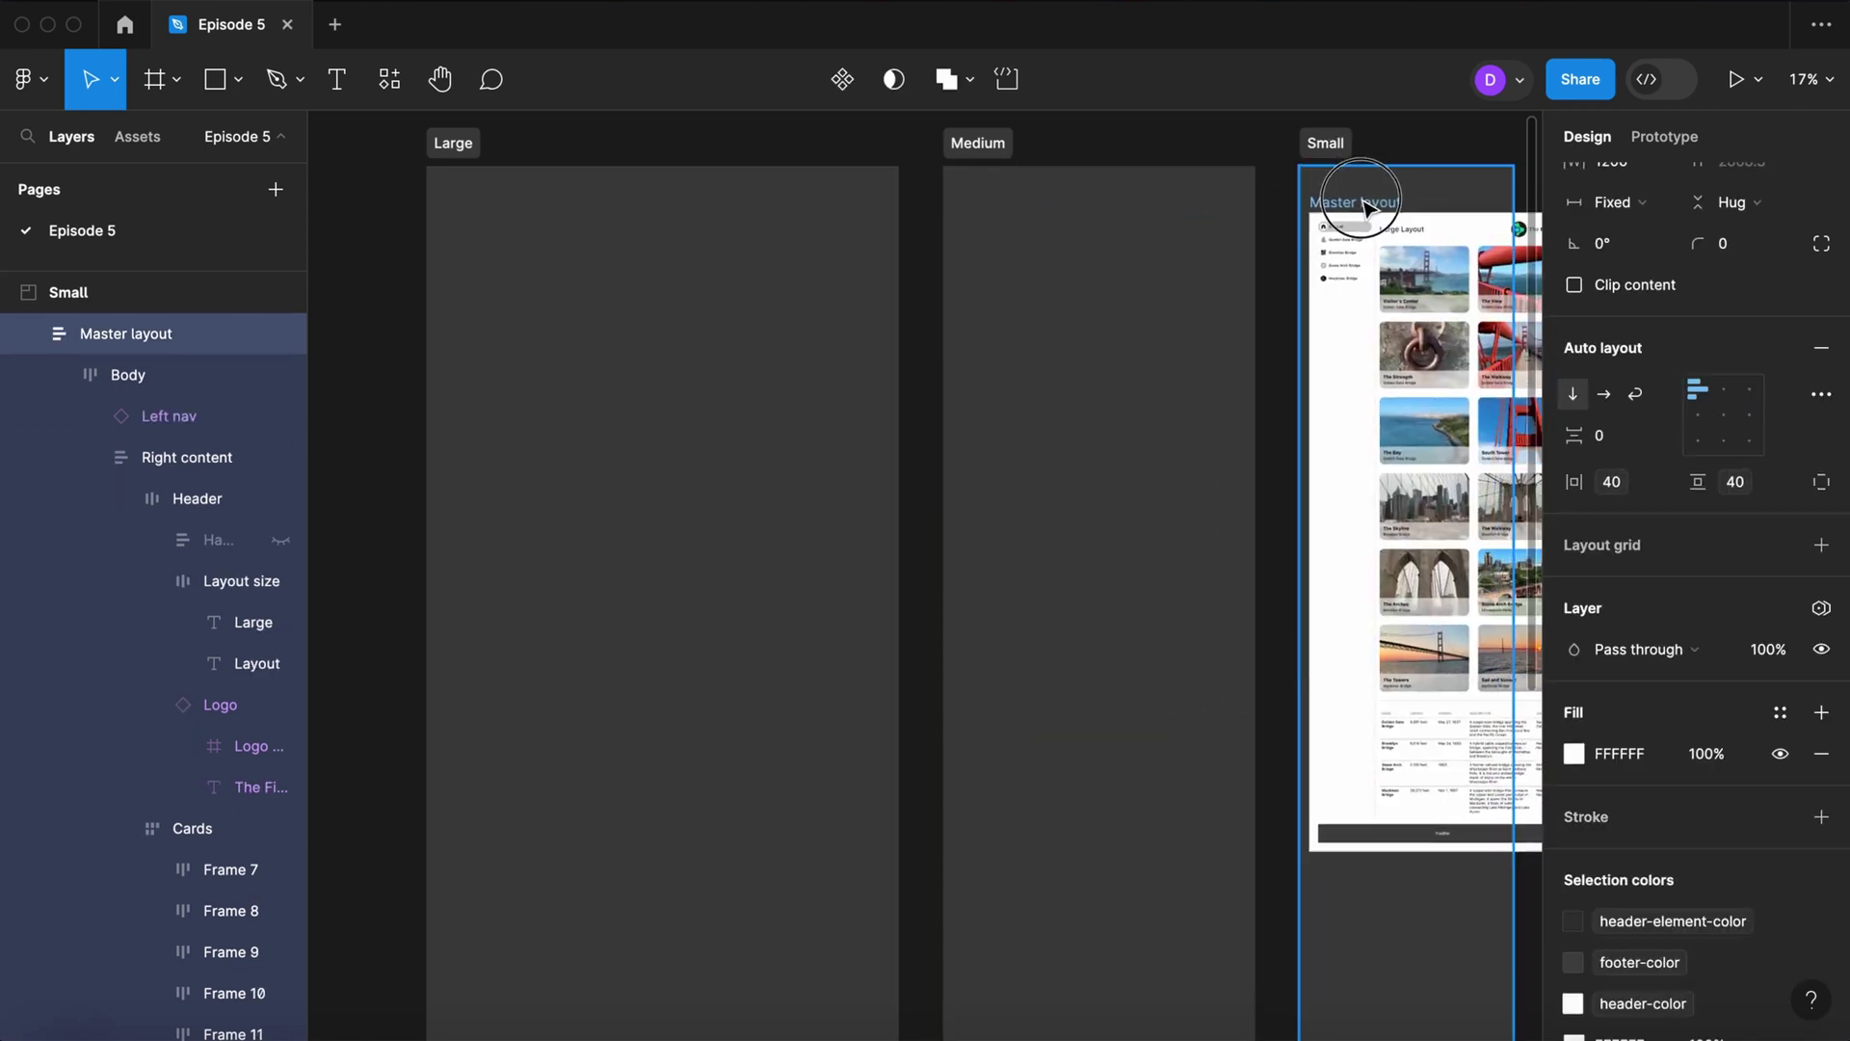
left_click(1335, 147)
left_click(1822, 267)
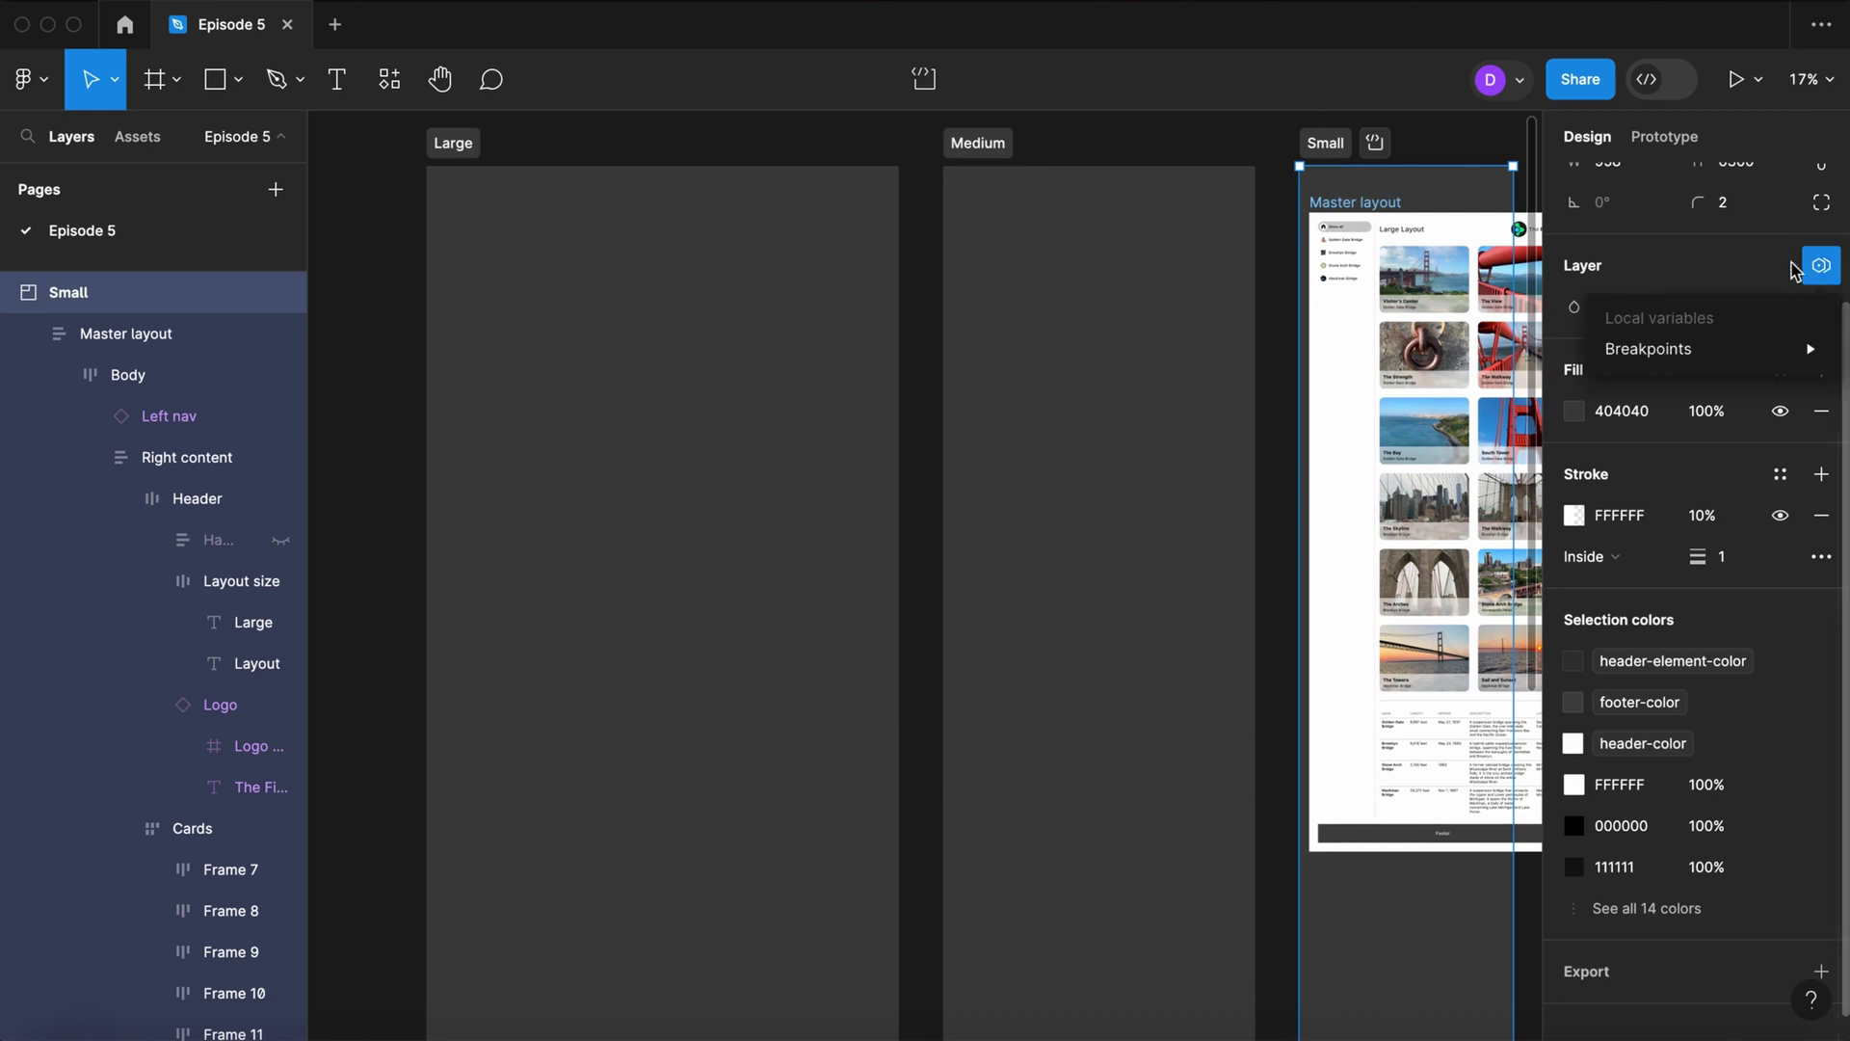
mouse_move(1664, 350)
left_click(1433, 471)
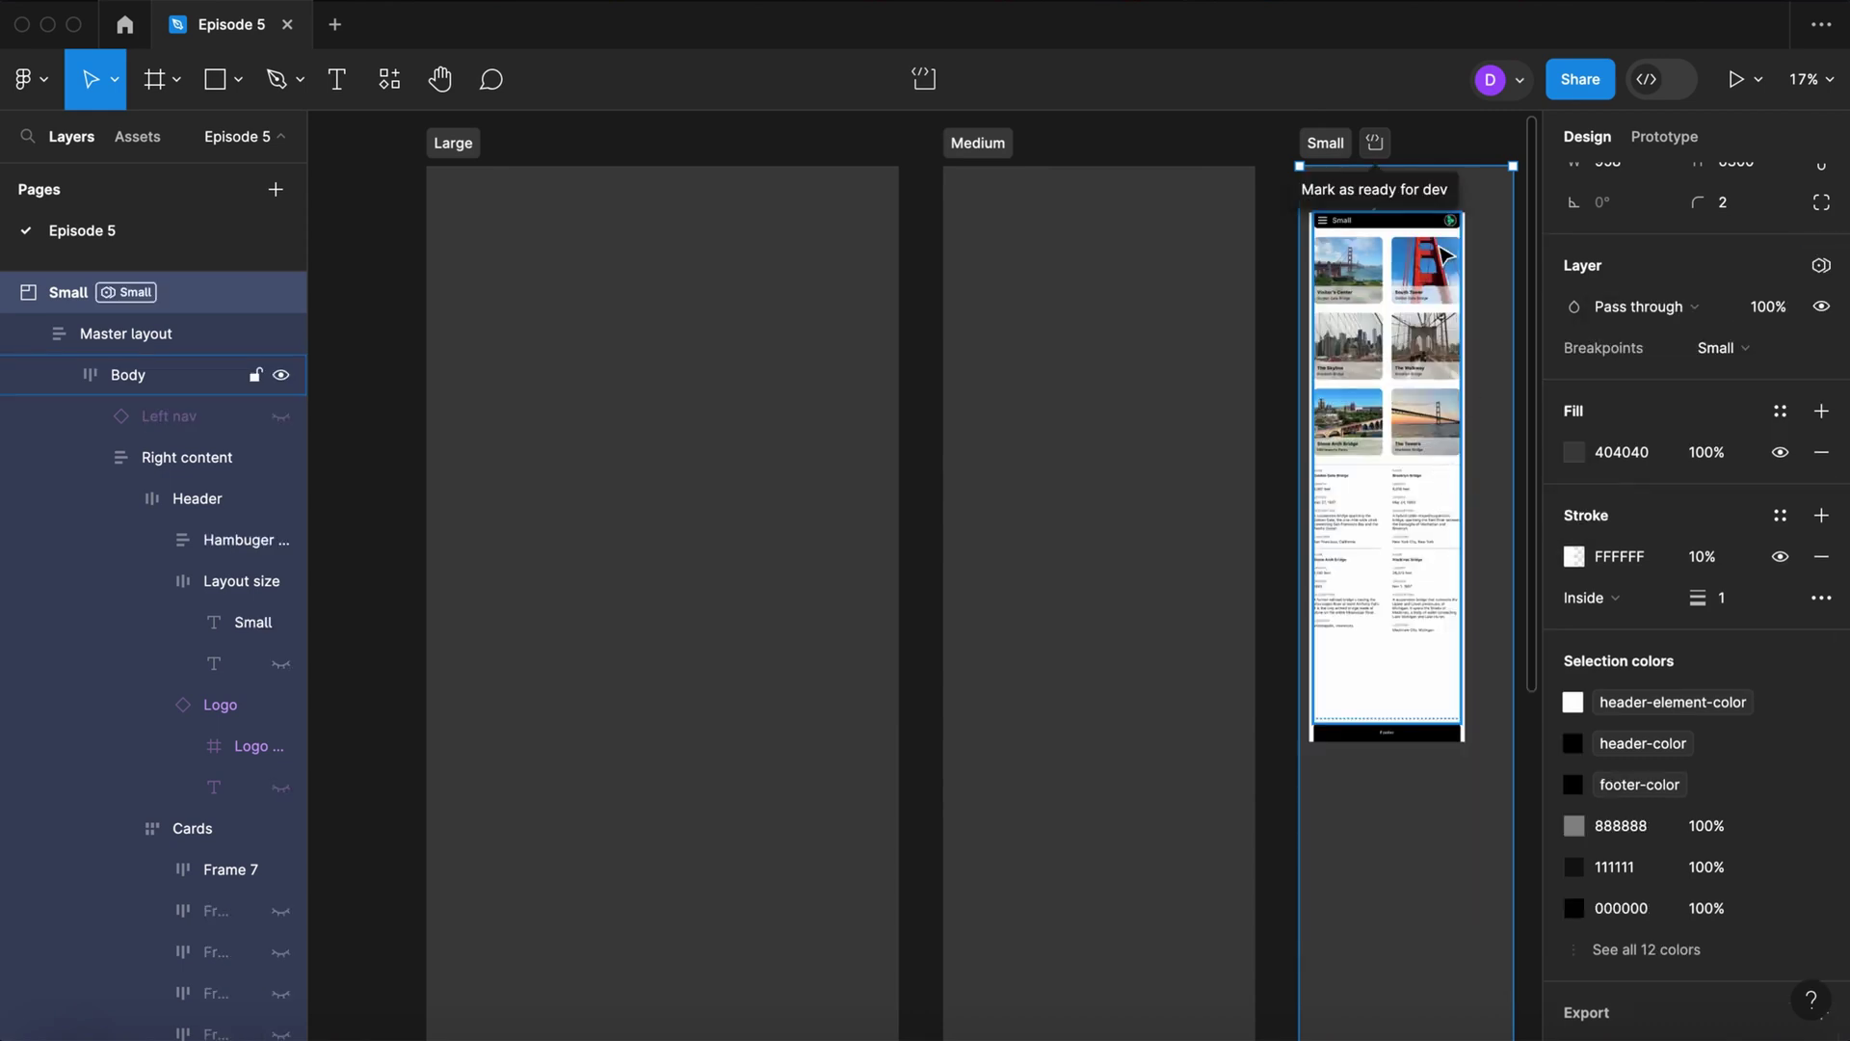
left_click(1508, 236)
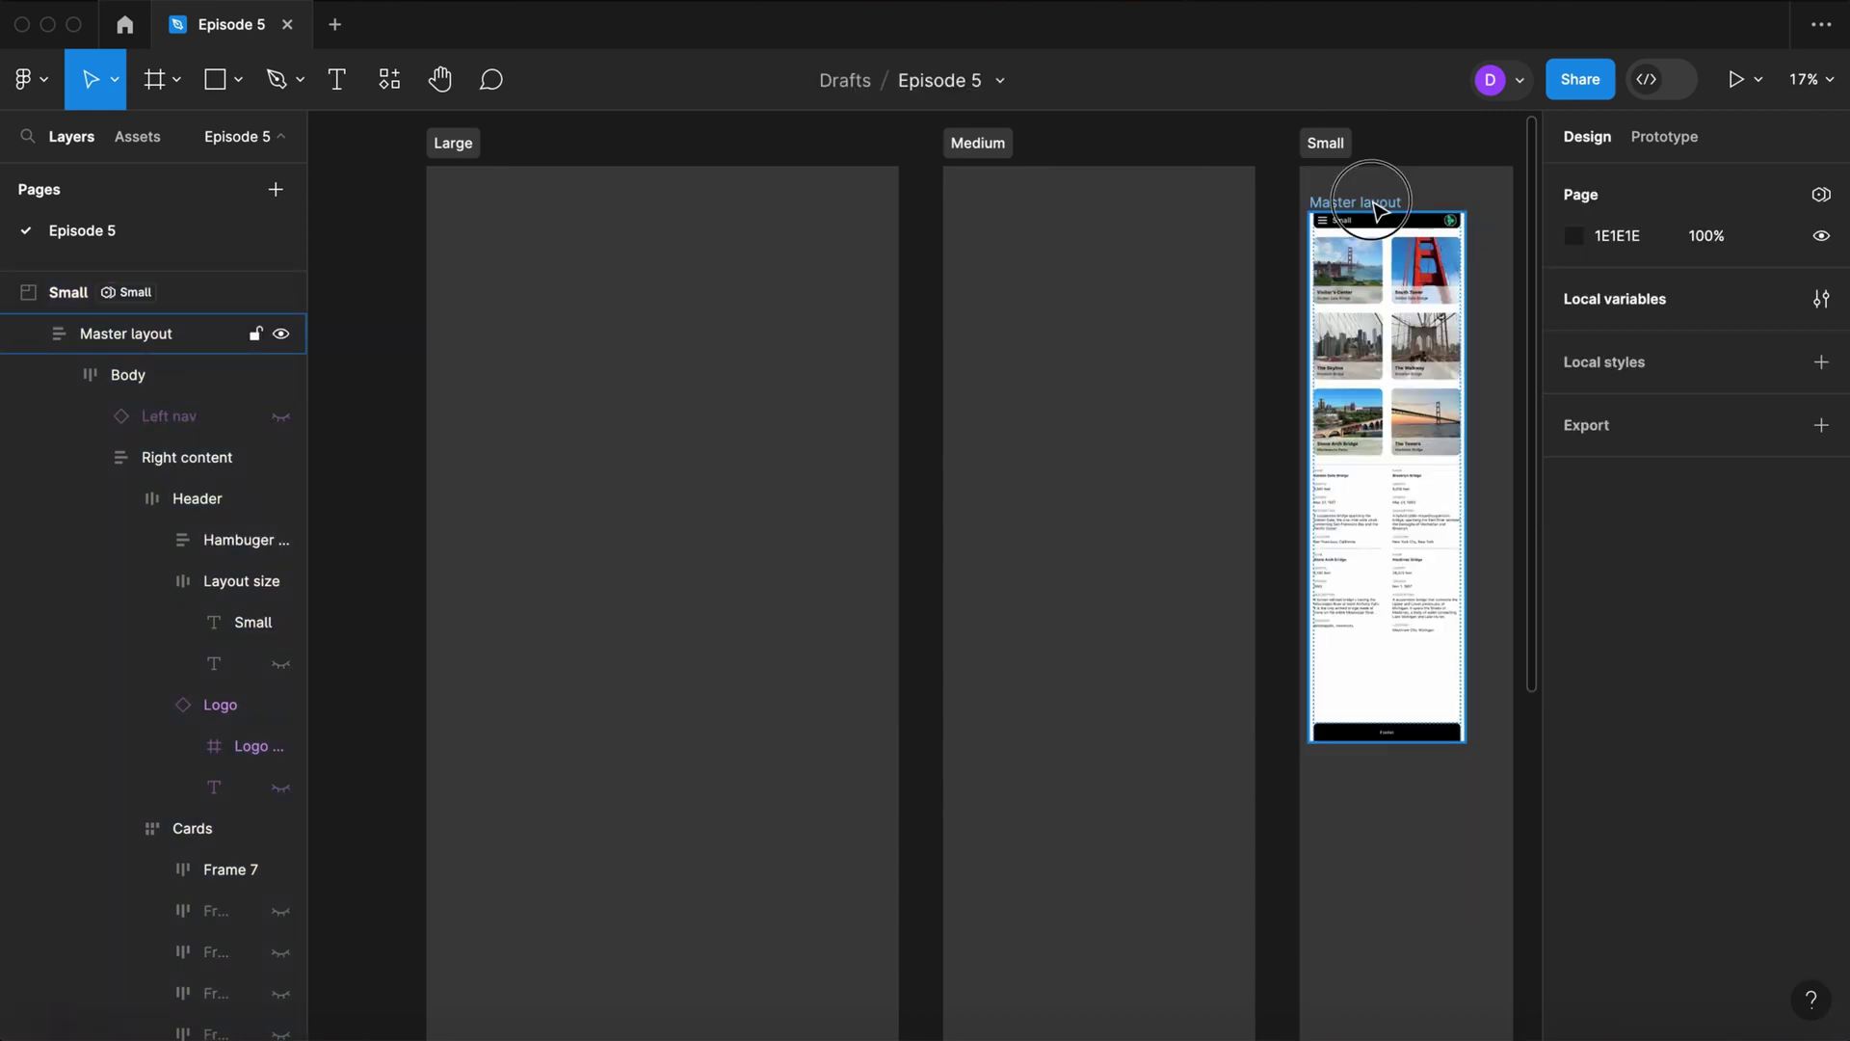
Step: Move the Master layout through the Large, Medium and Small sections in turn, testing width resizing in each
left_click_drag(1379, 208, 519, 192)
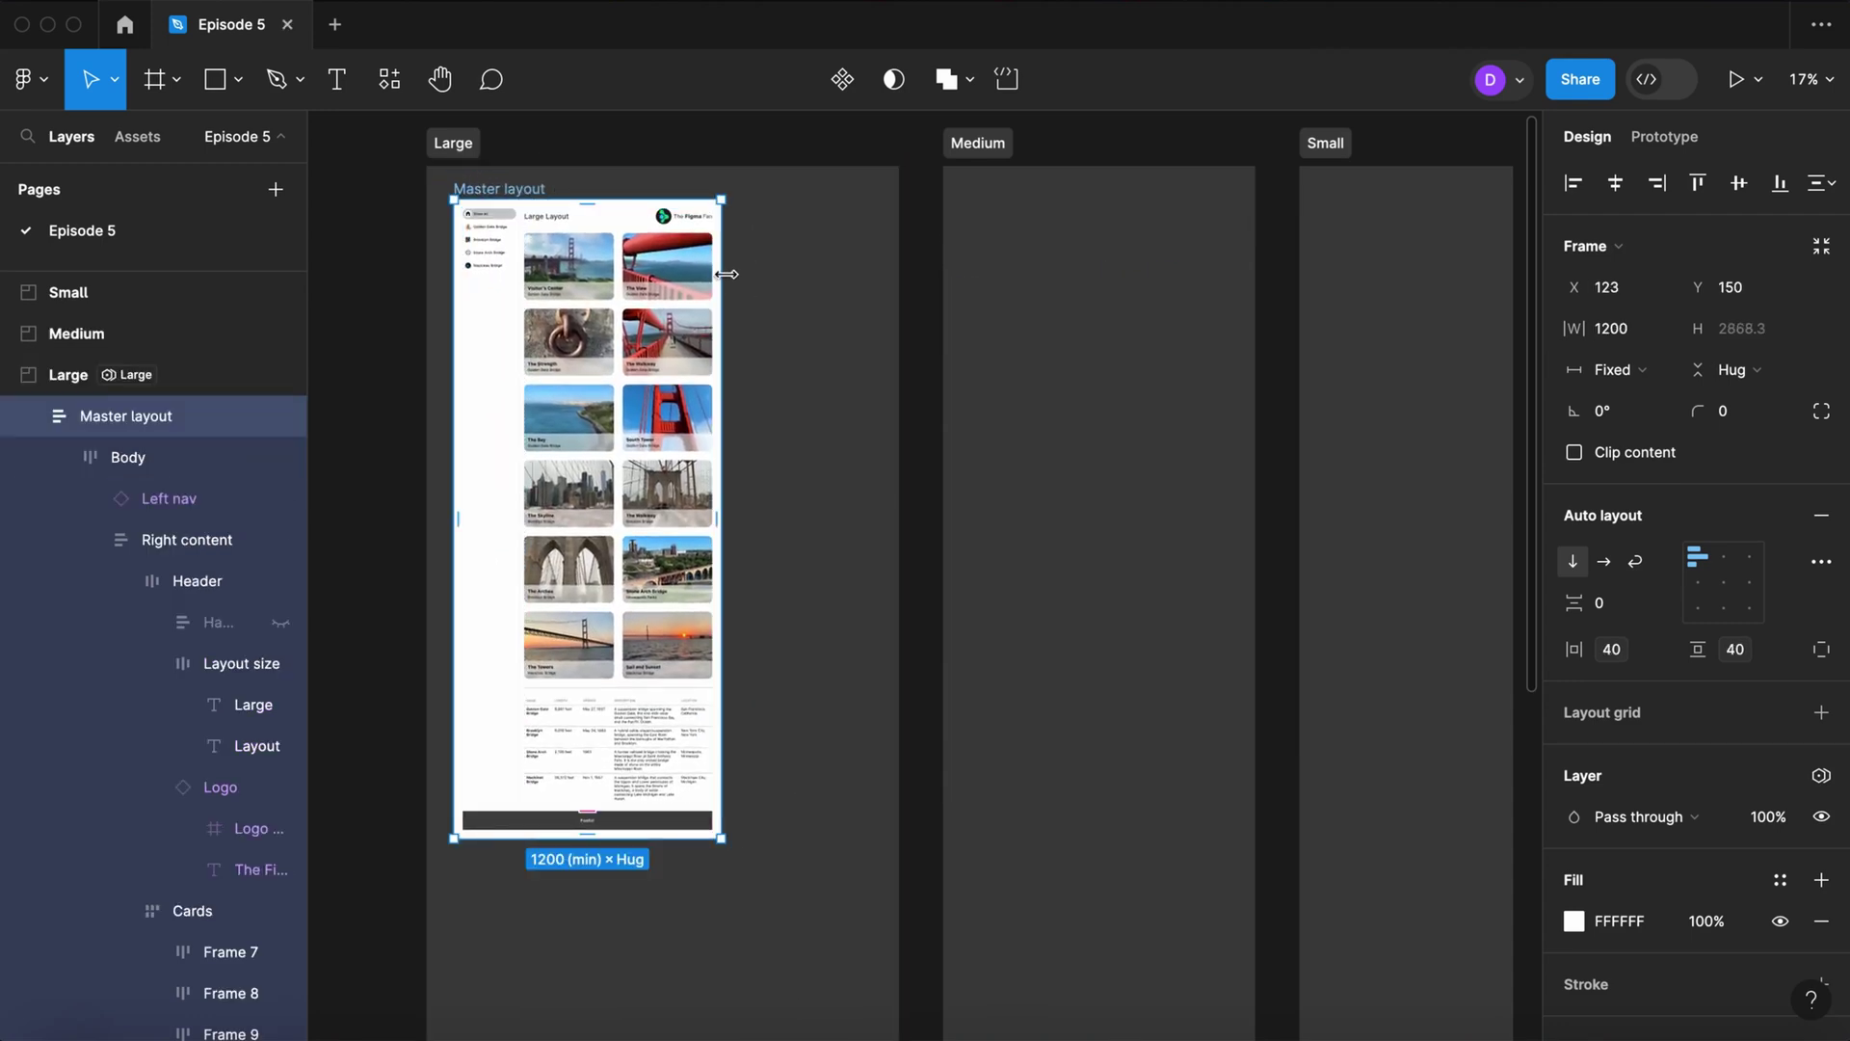
left_click_drag(727, 274, 925, 289)
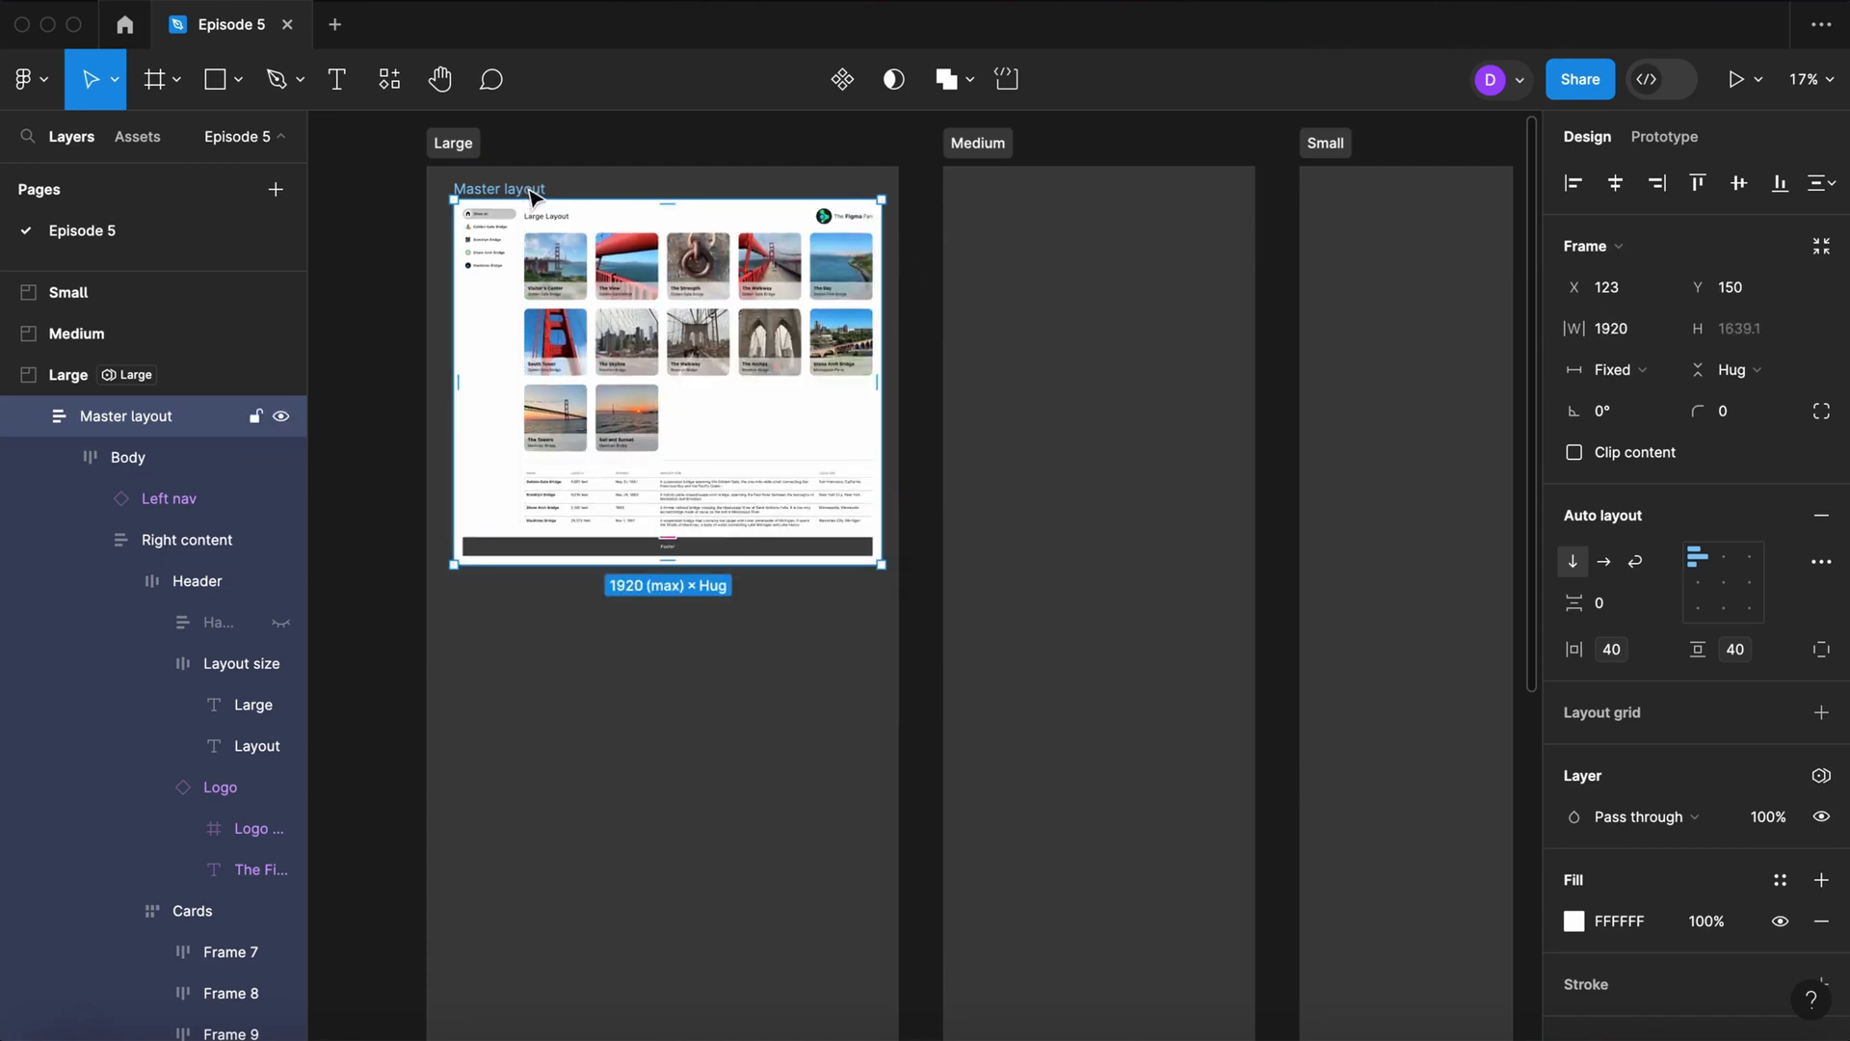
left_click_drag(531, 195, 1070, 225)
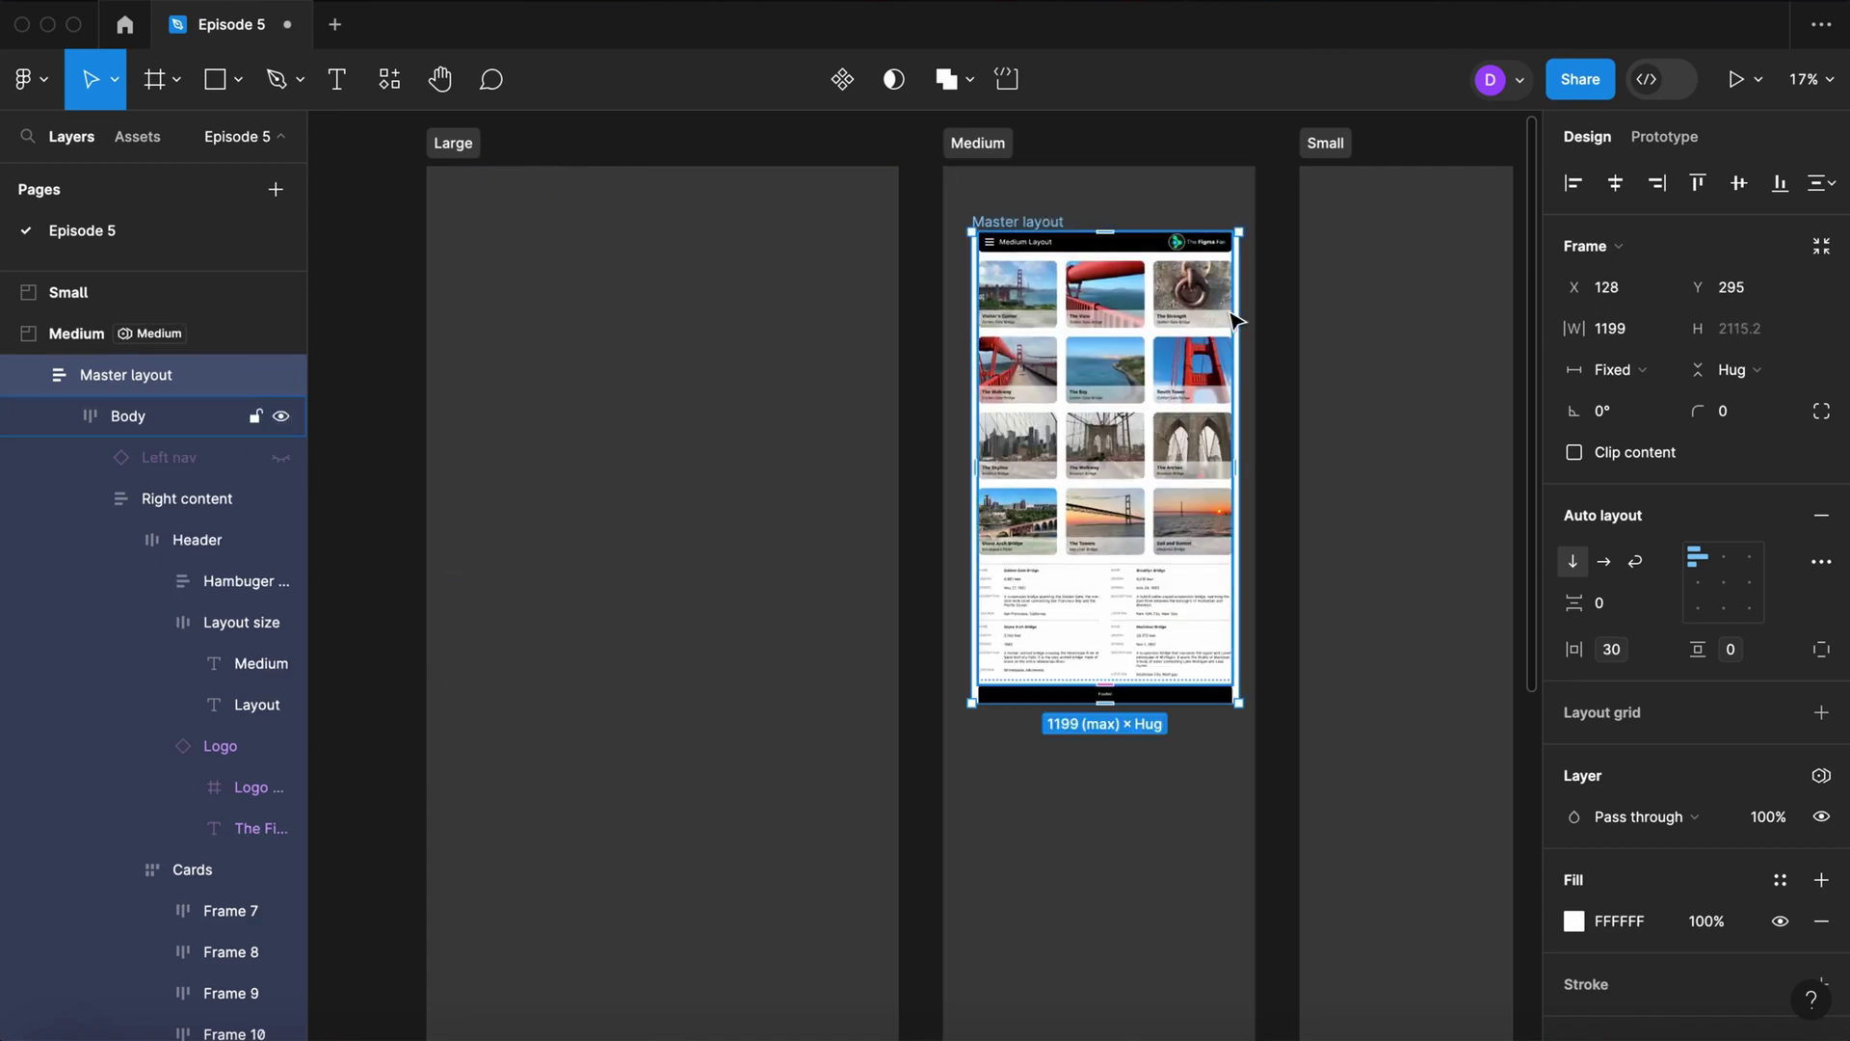
left_click_drag(1233, 313, 1273, 329)
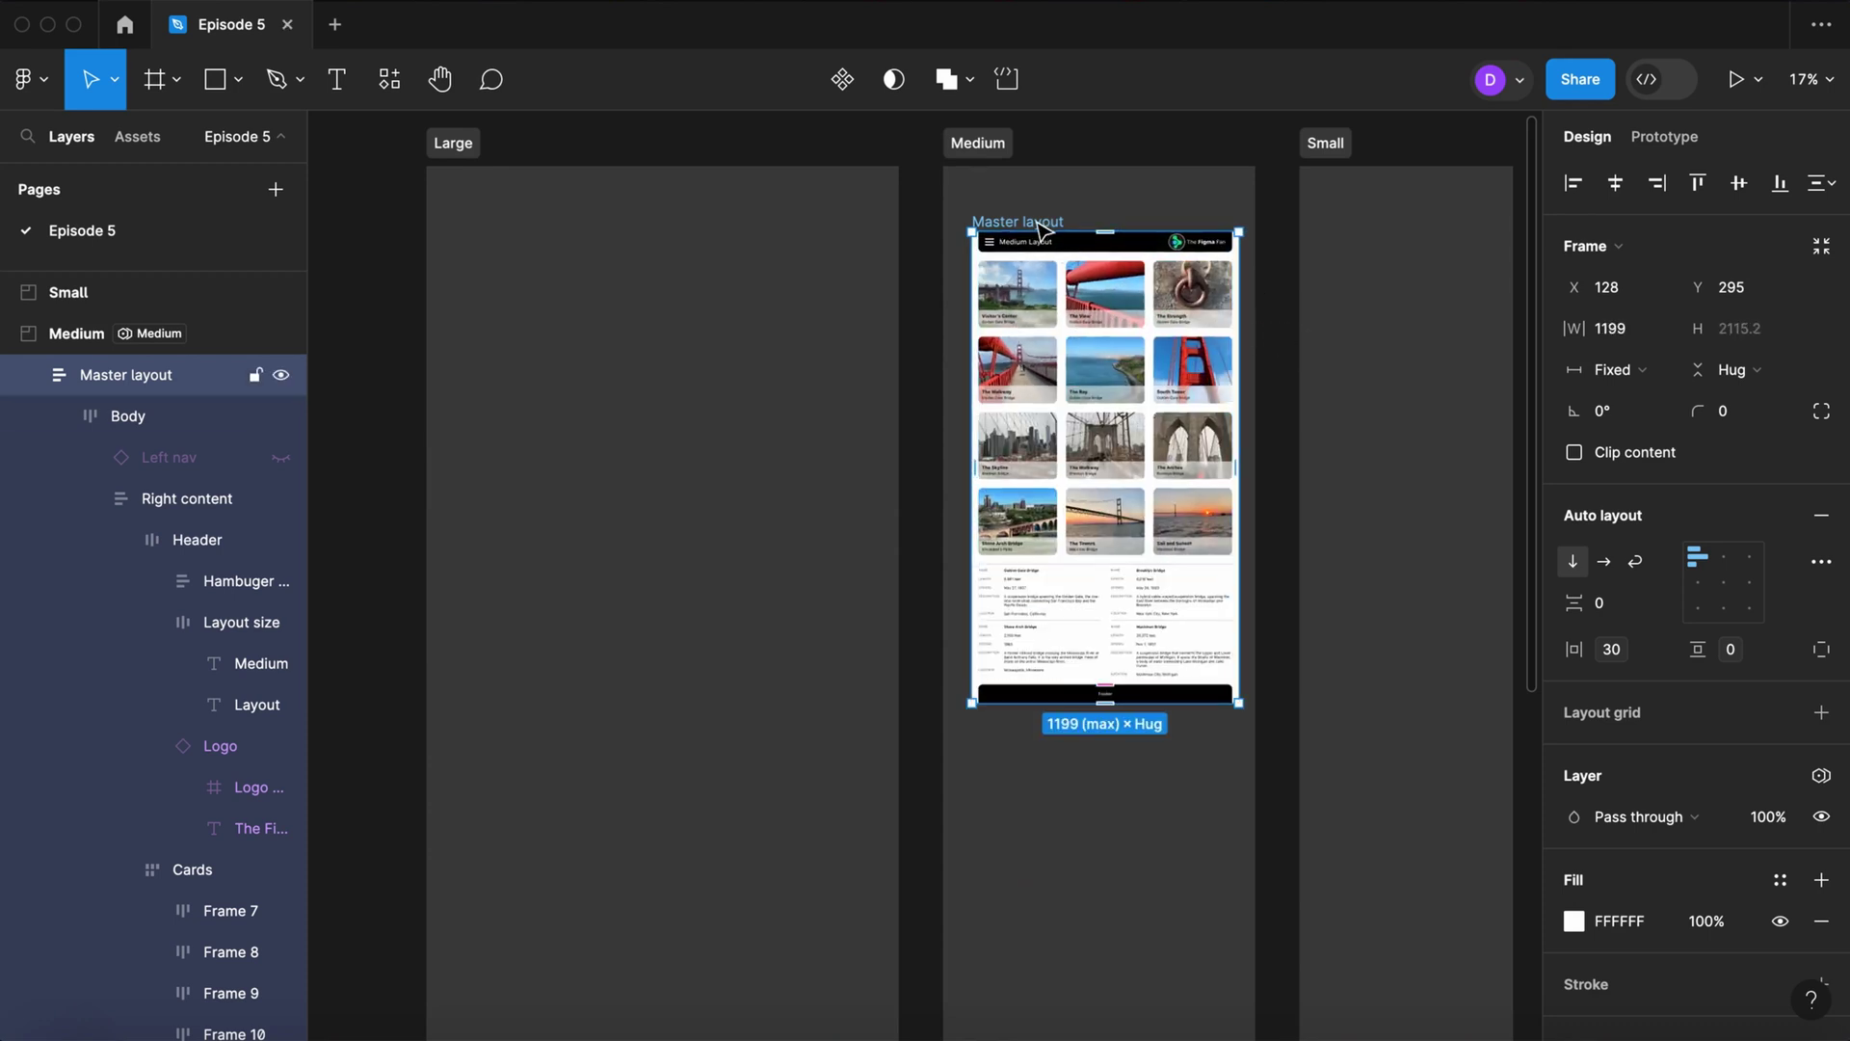
left_click_drag(1043, 223, 1395, 207)
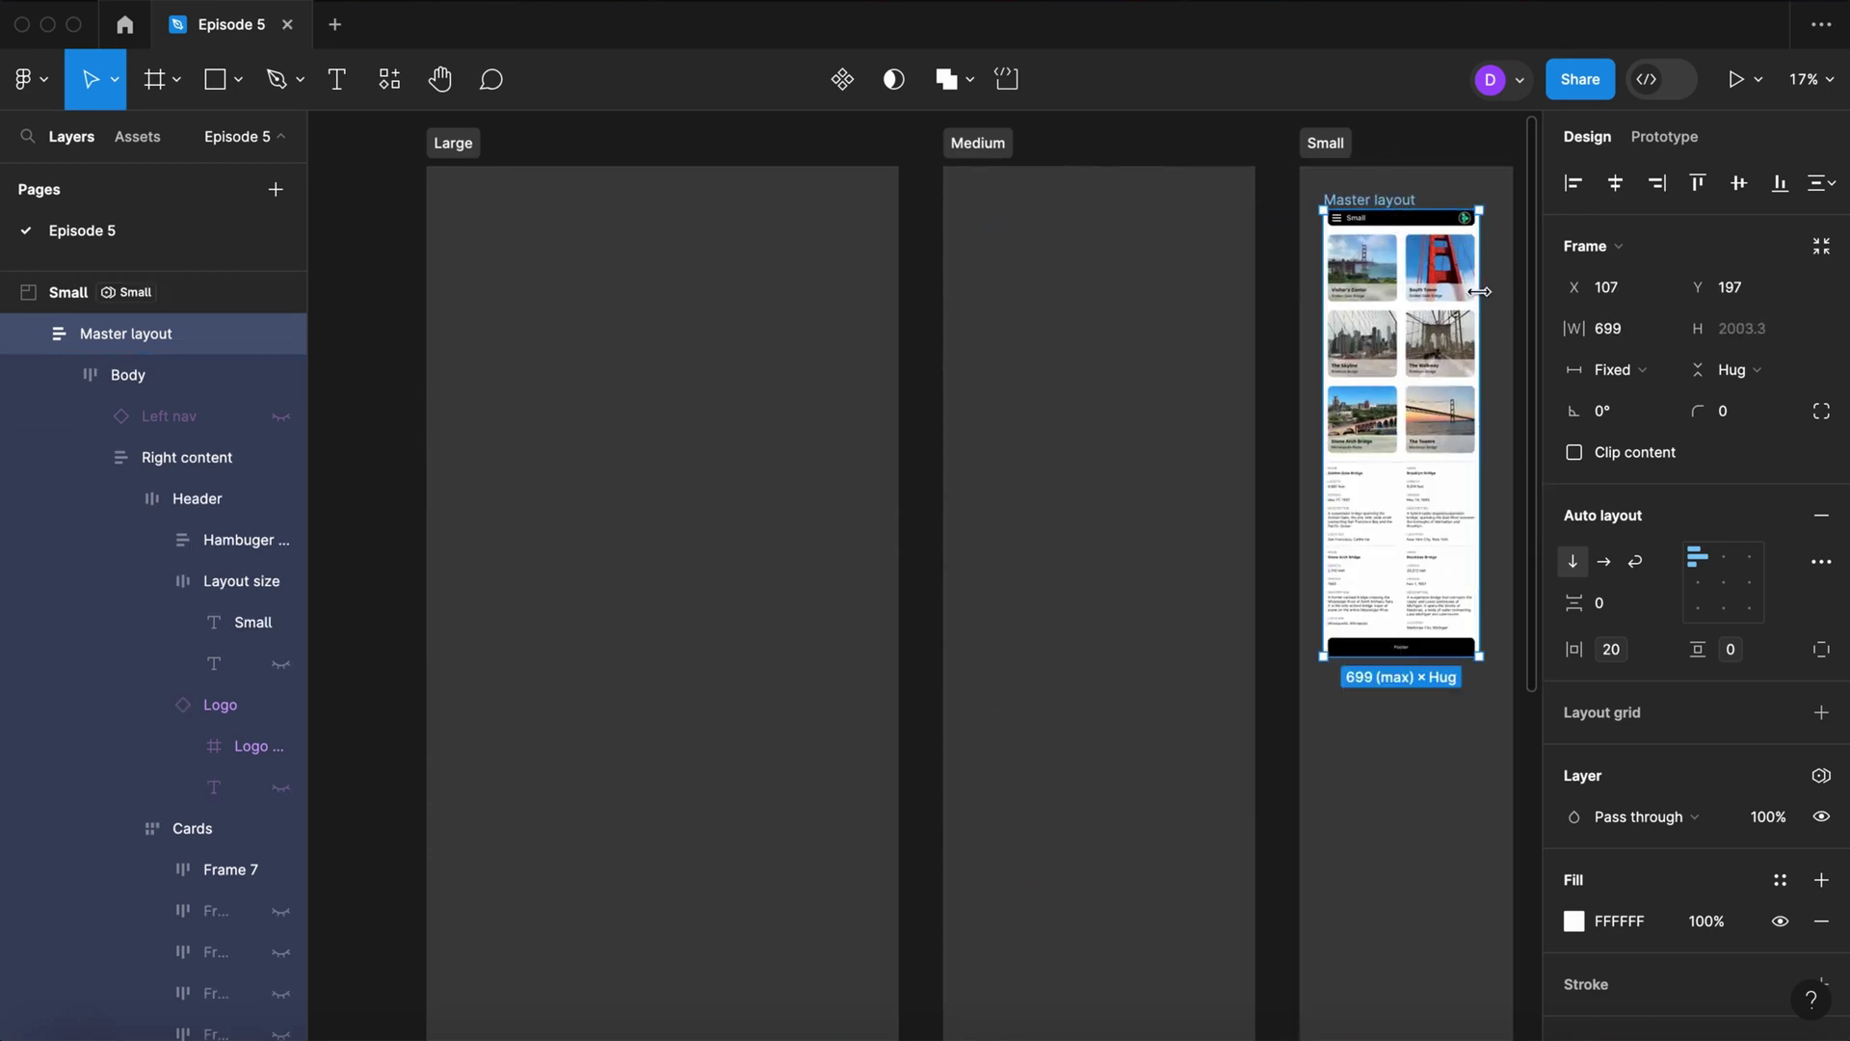
left_click_drag(1480, 294, 1519, 301)
Step: Move the Master layout into the Large section, widen it to about 1901, and place copies in the Medium and Small sections
left_click_drag(1394, 207, 511, 197)
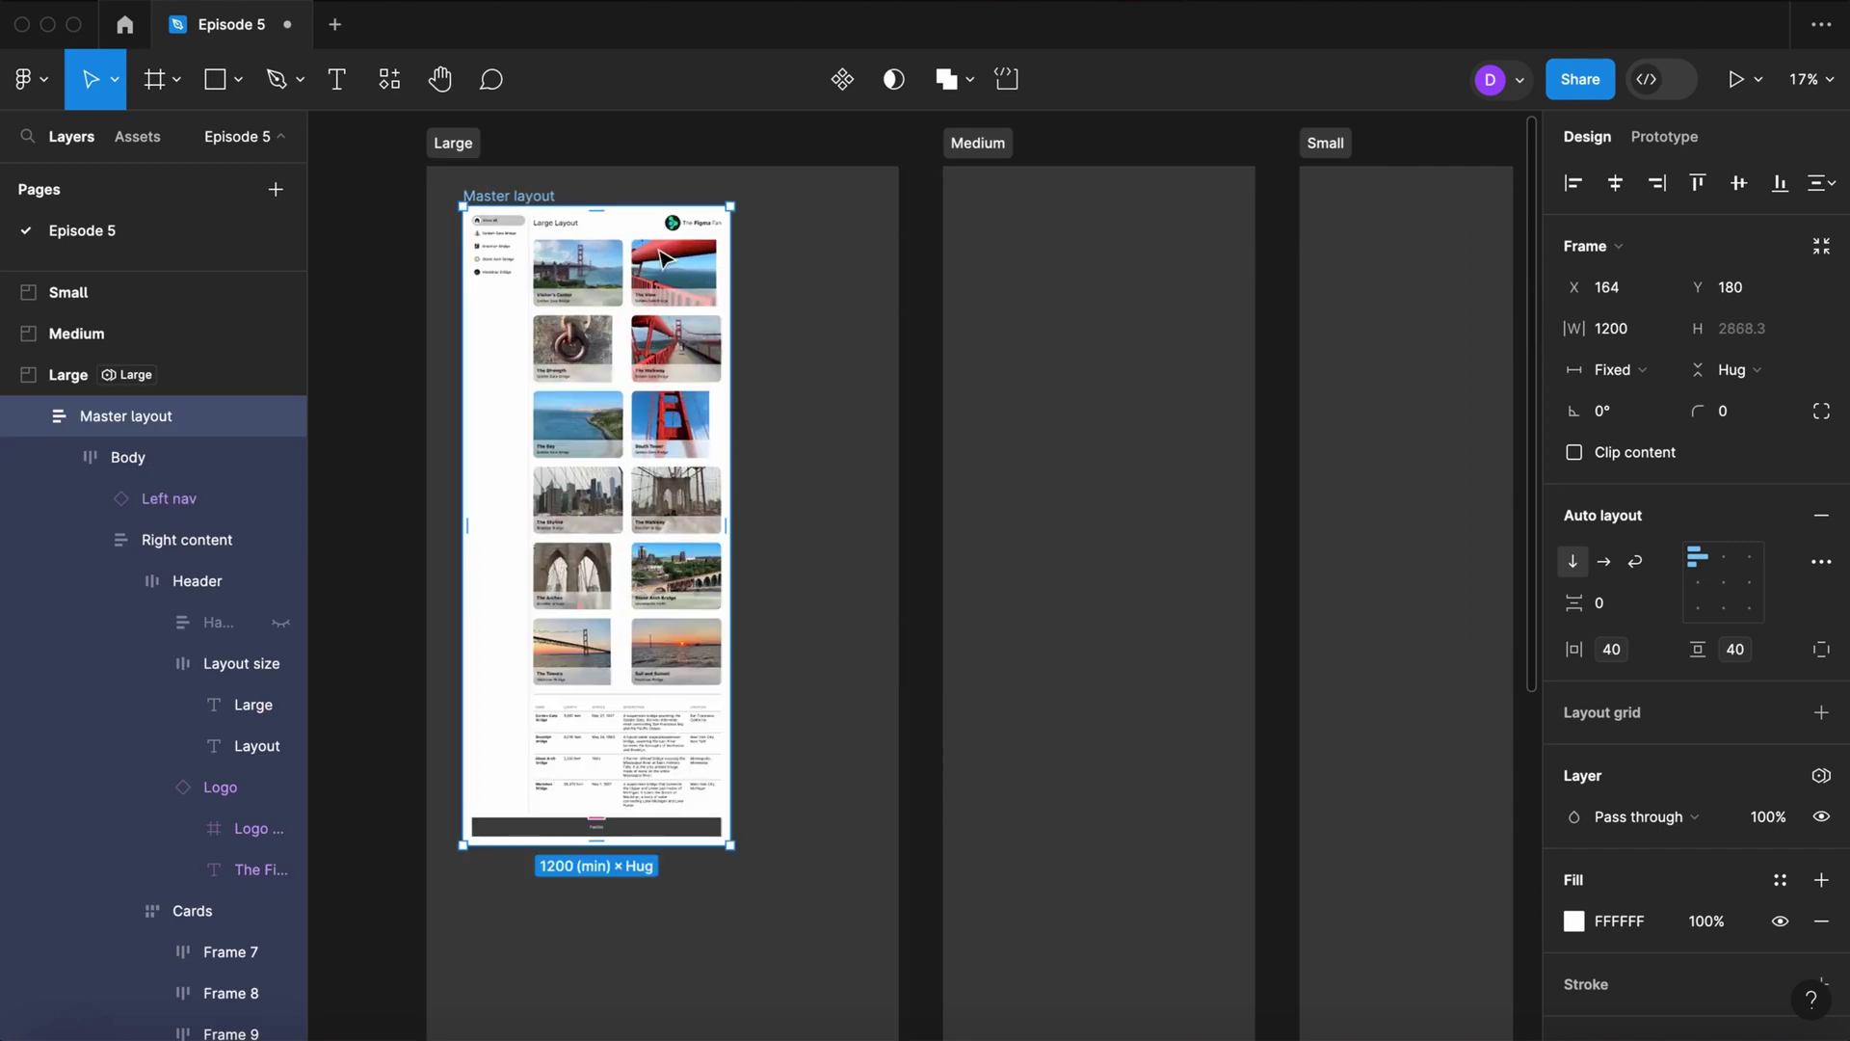
left_click_drag(734, 261, 888, 266)
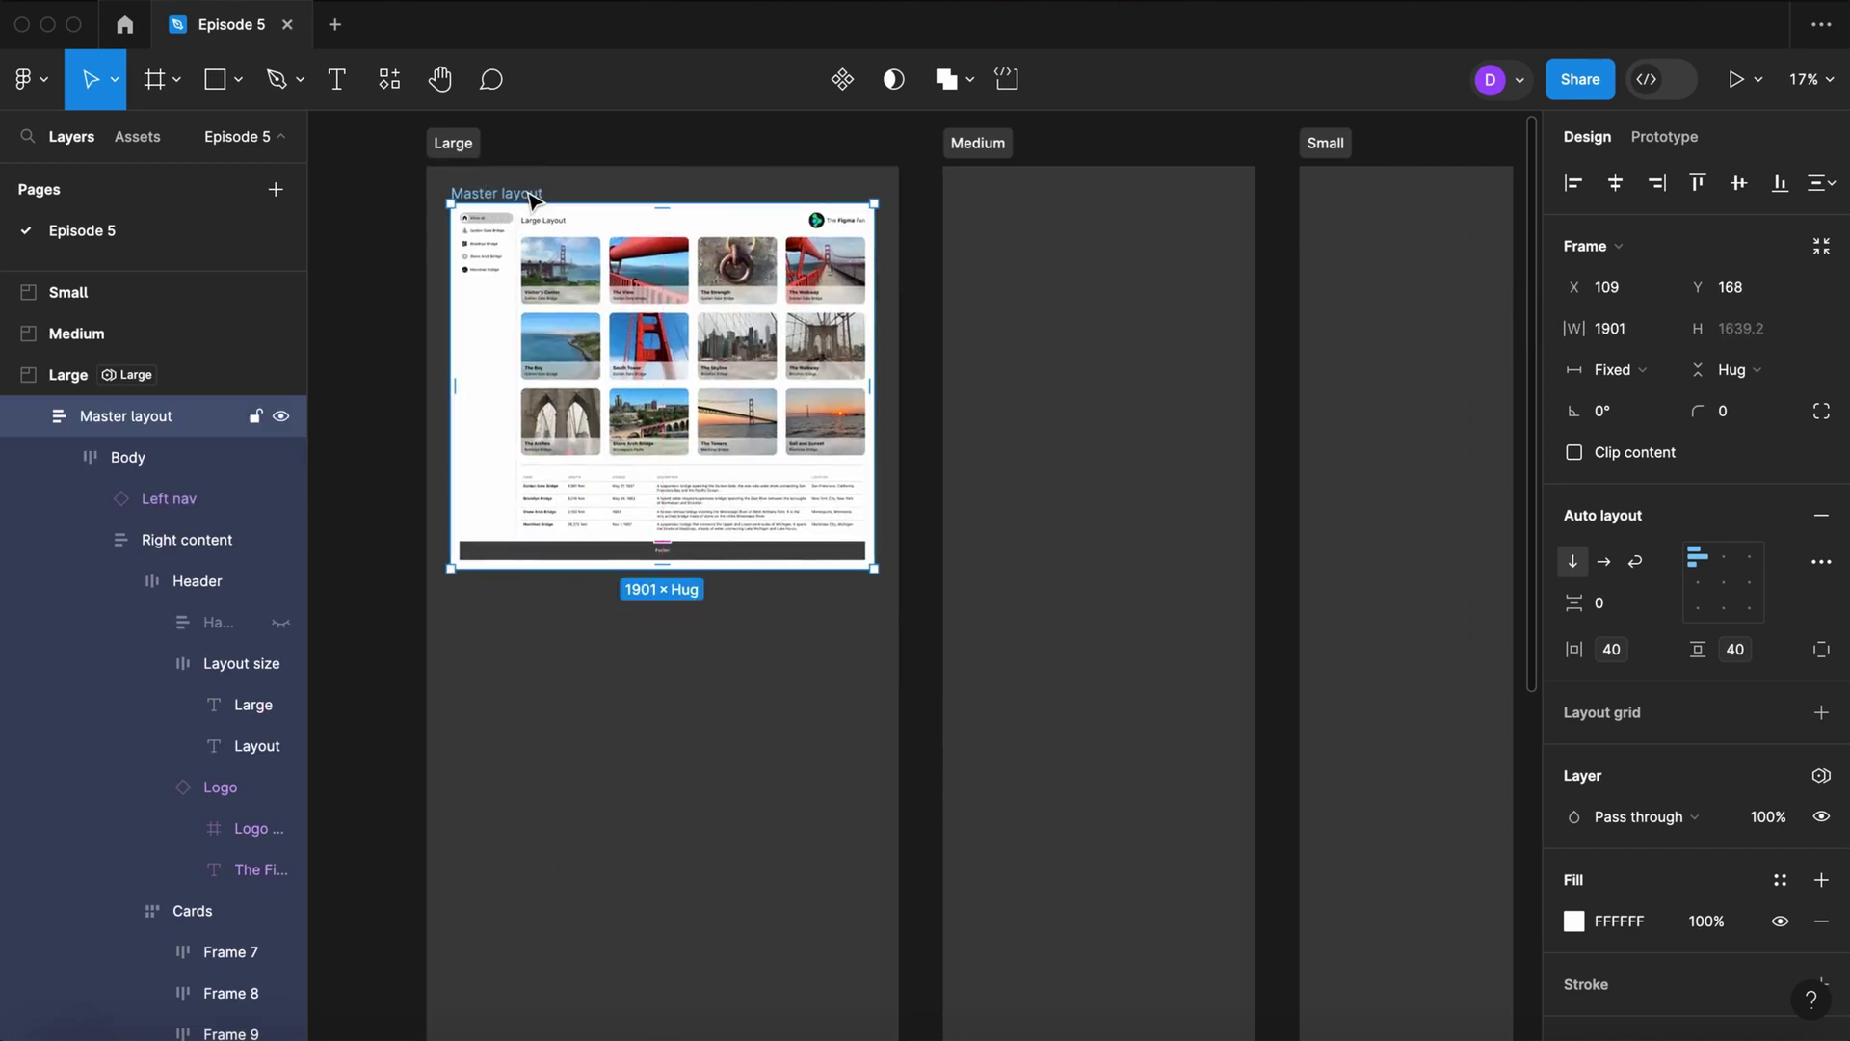
left_click_drag(532, 198, 1055, 210)
left_click_drag(1301, 252, 1402, 203)
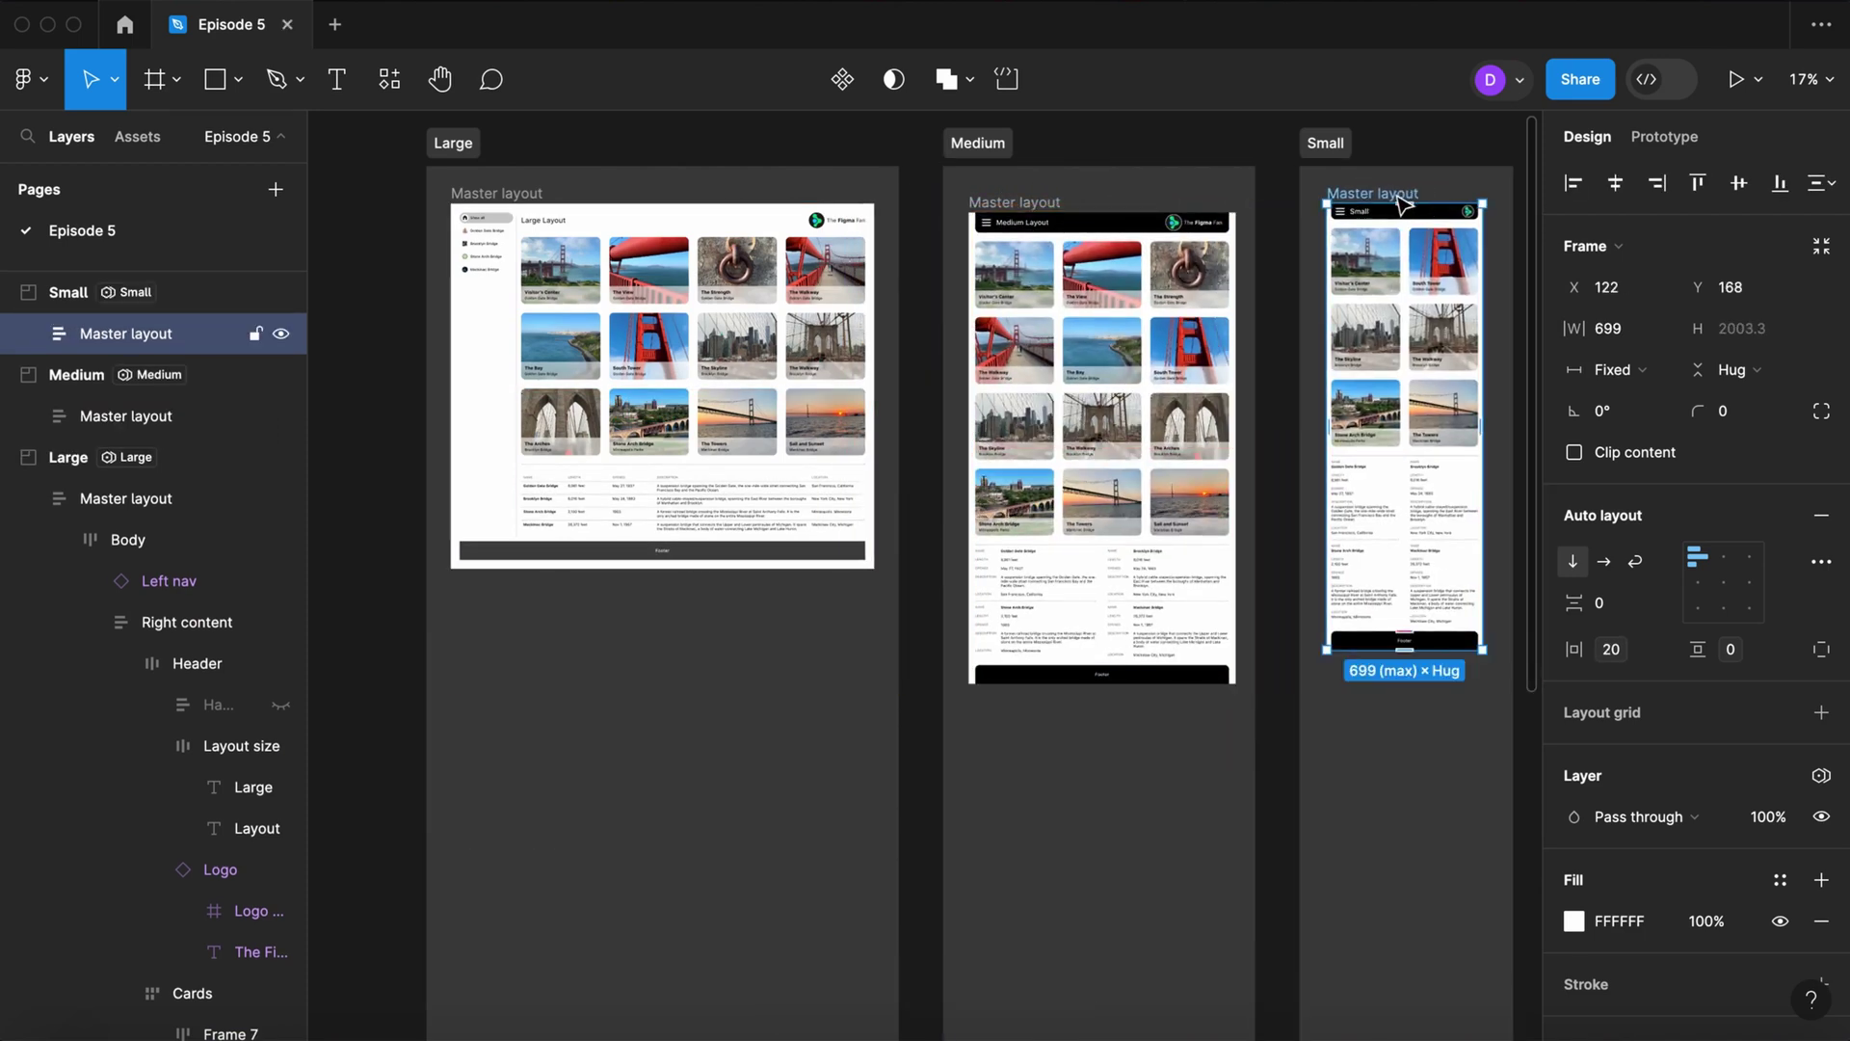
Step: Mark the Large, Medium and Small sections as ready for dev
left_click(1316, 142)
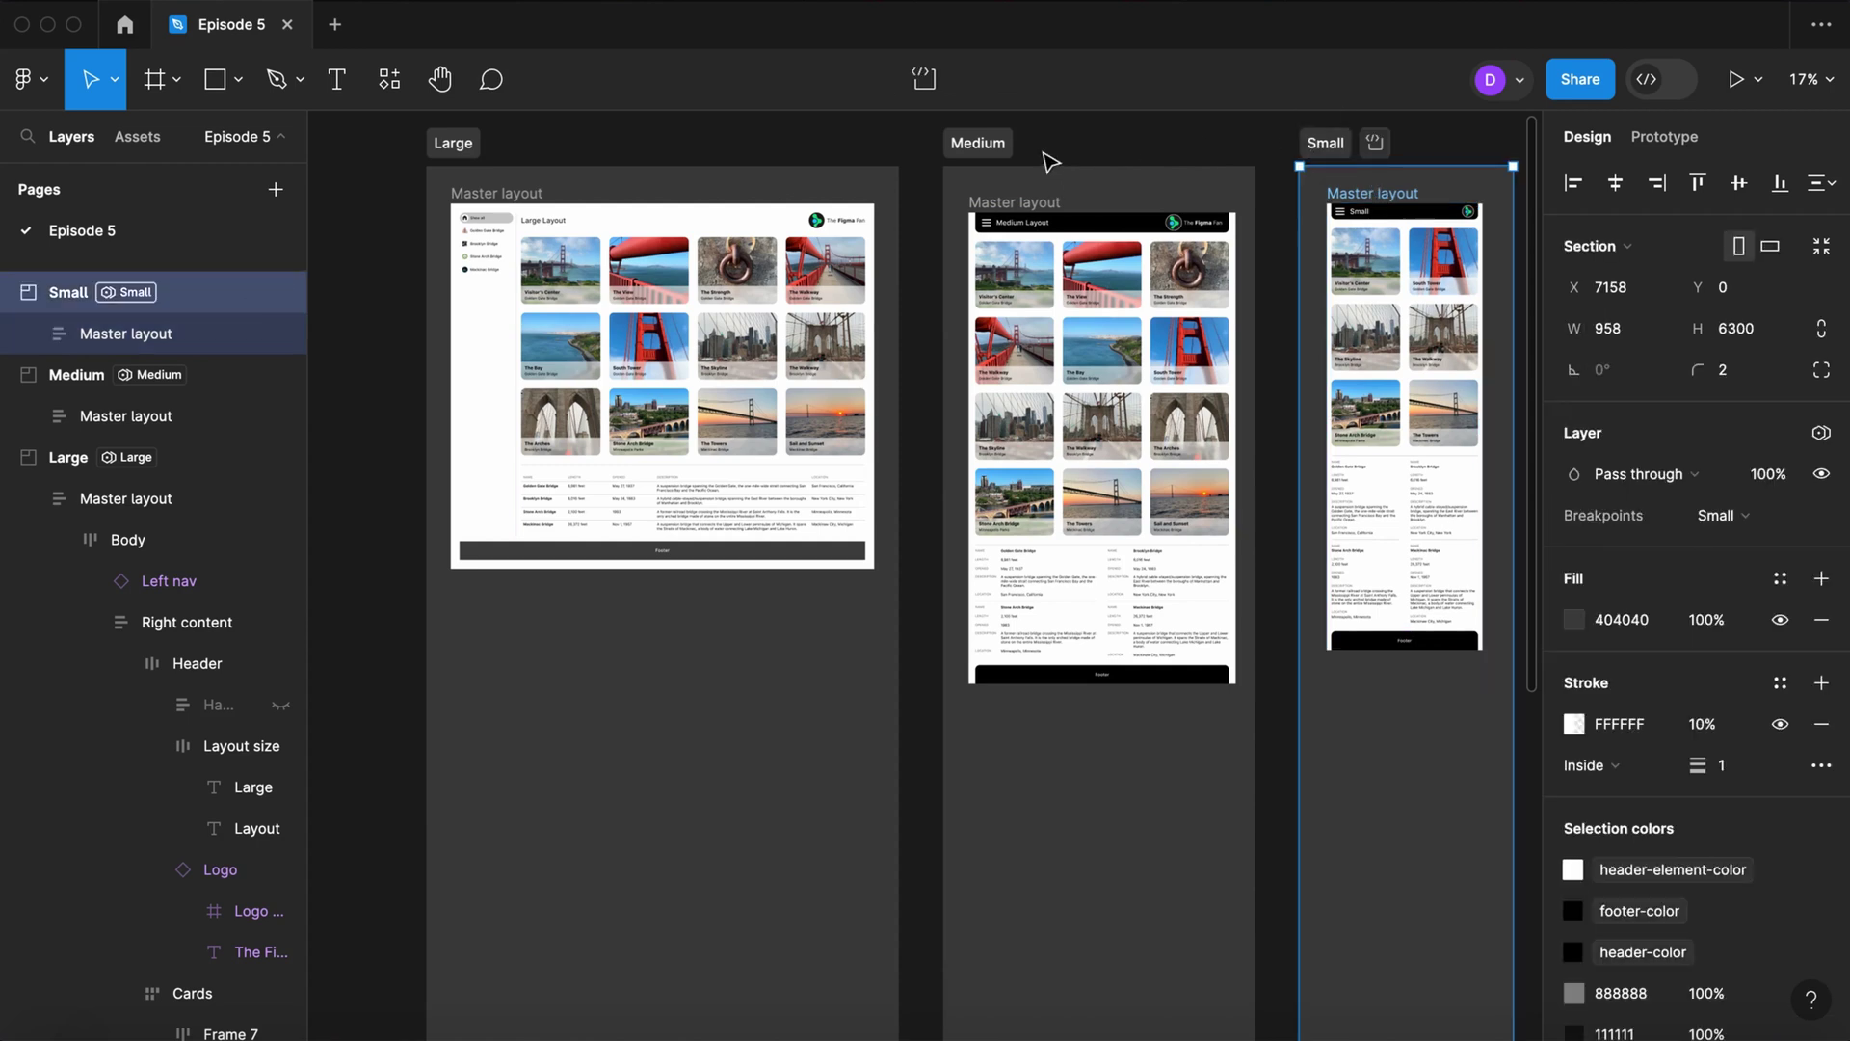
left_click(969, 144, "shift")
left_click(457, 147, "shift")
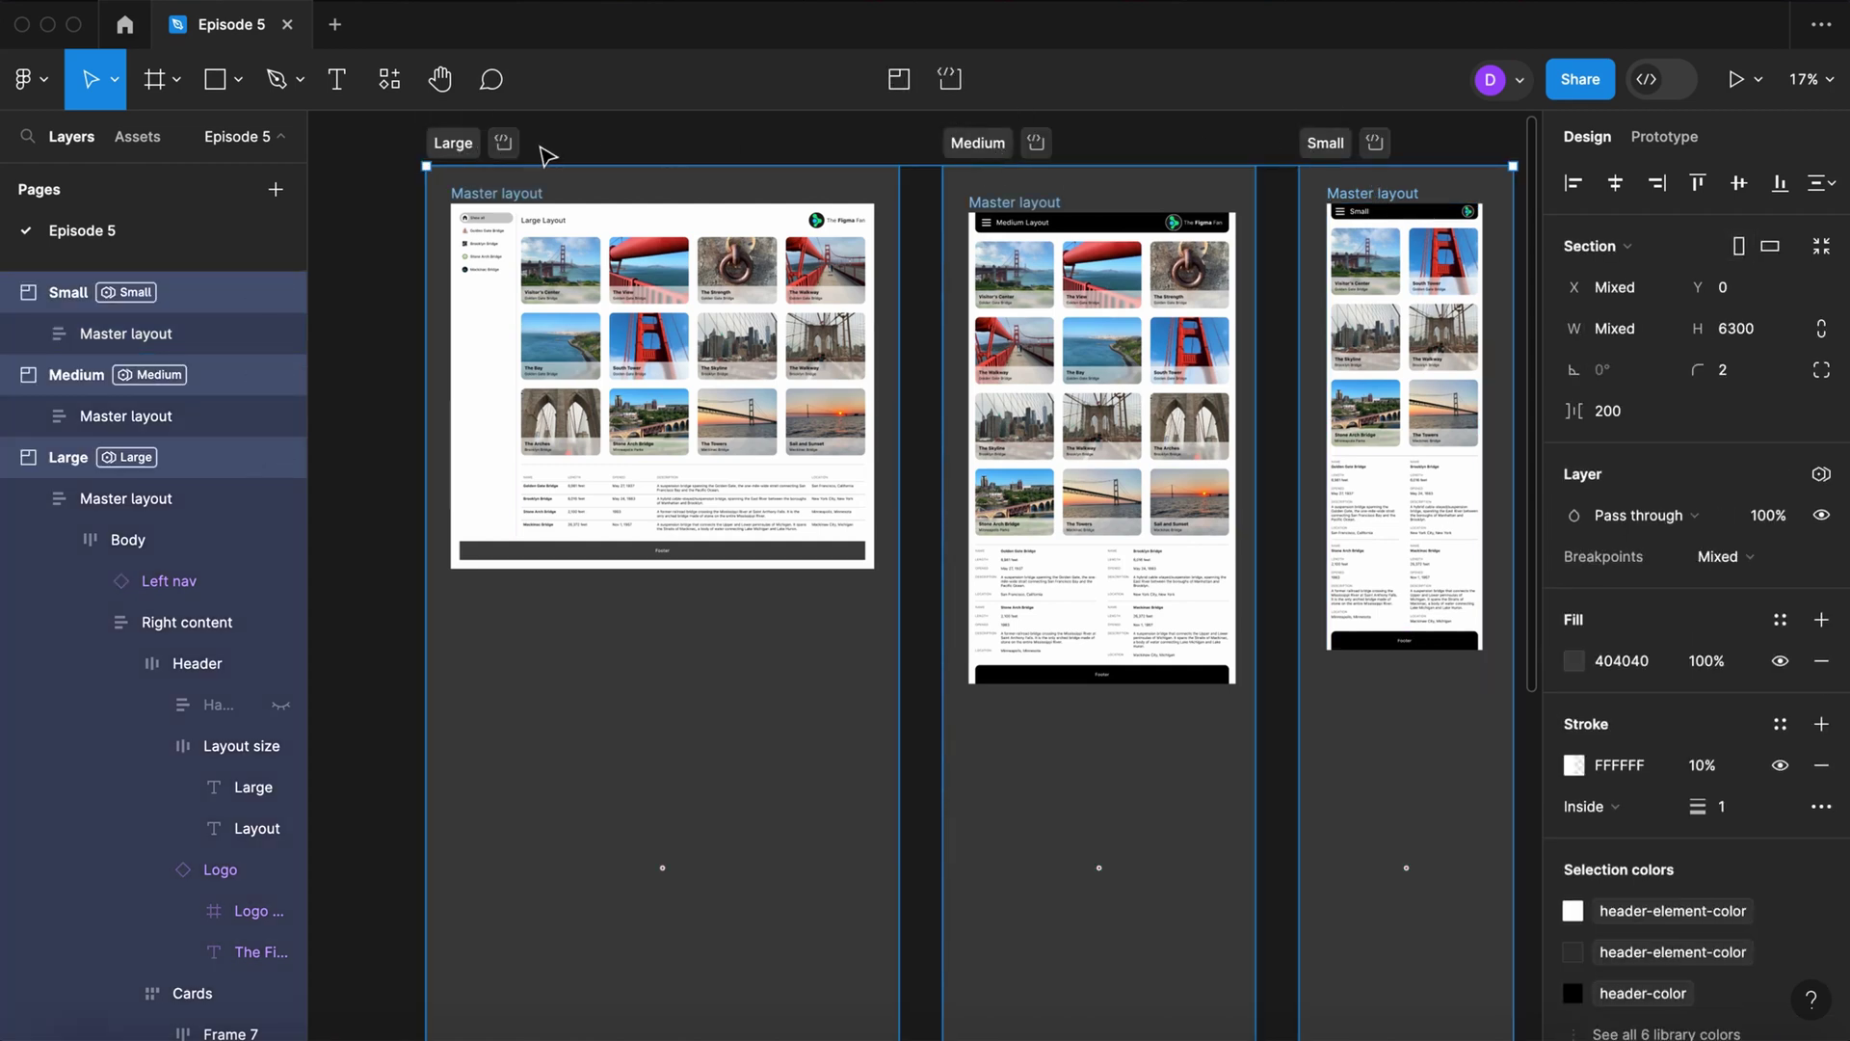
left_click(1404, 147)
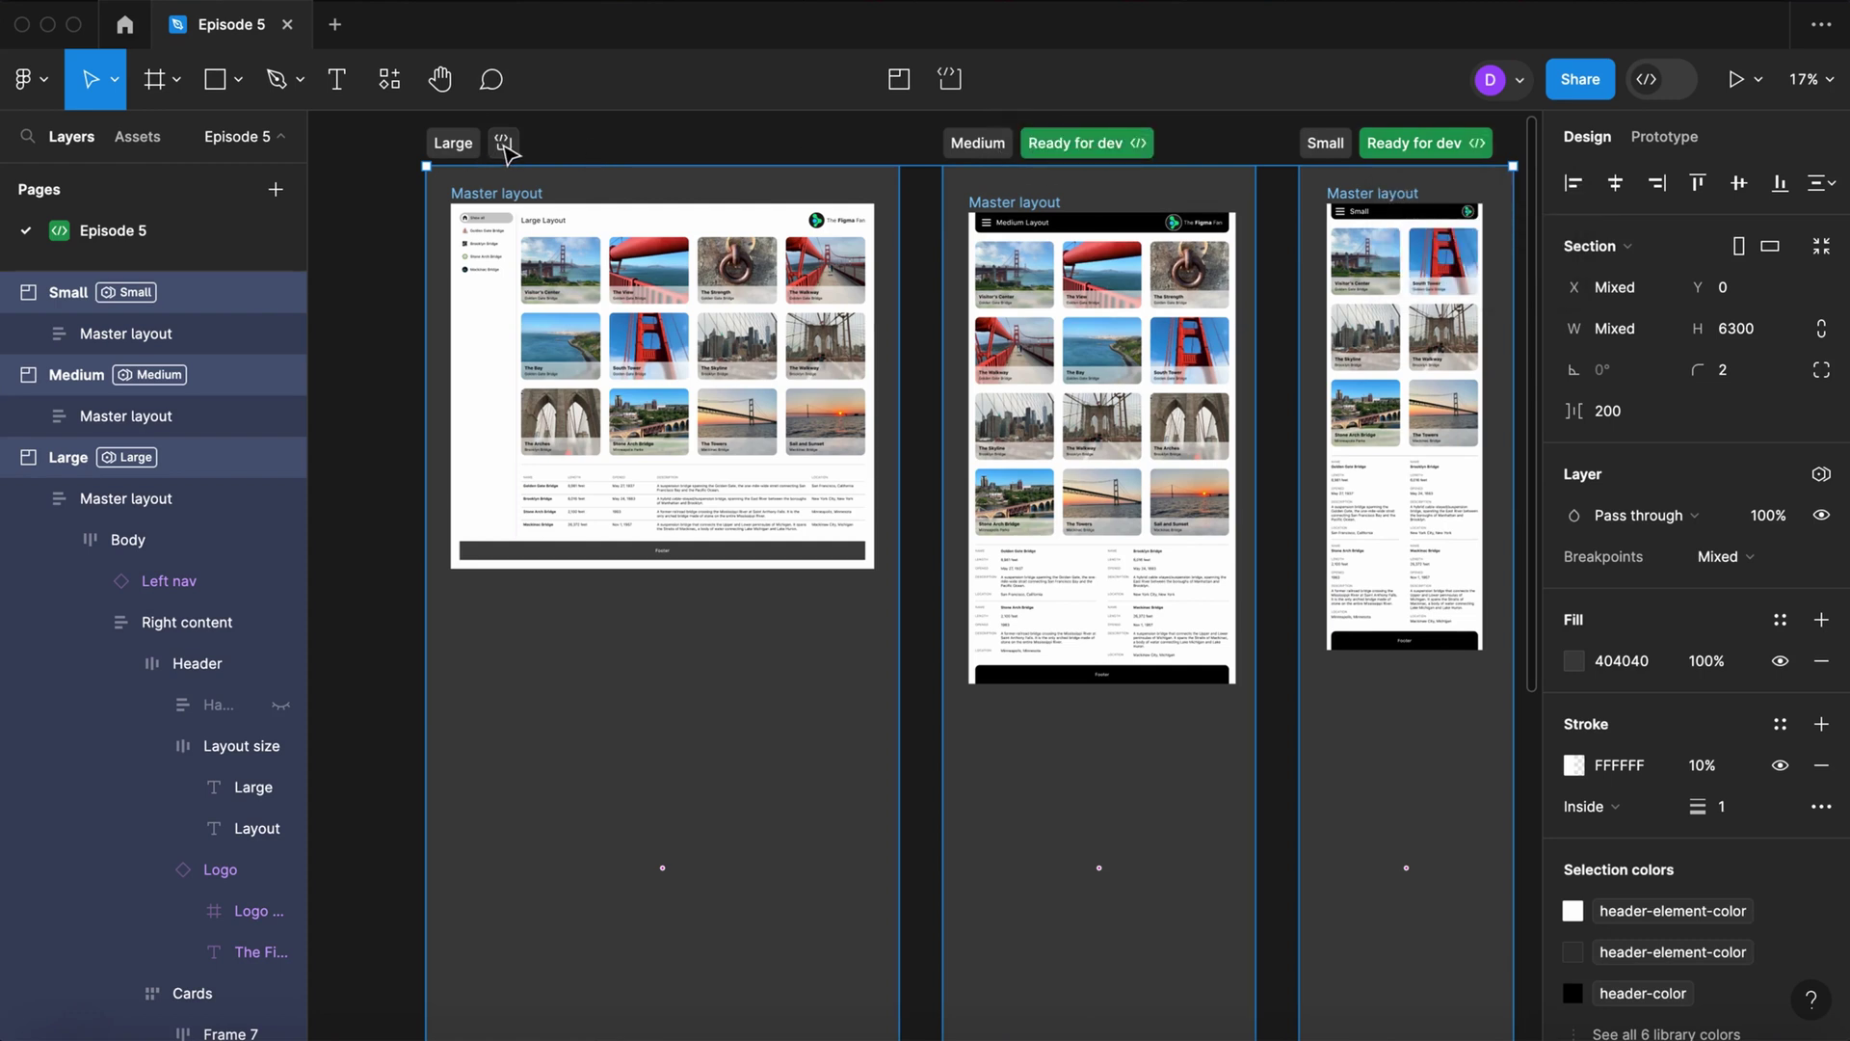
left_click(739, 154)
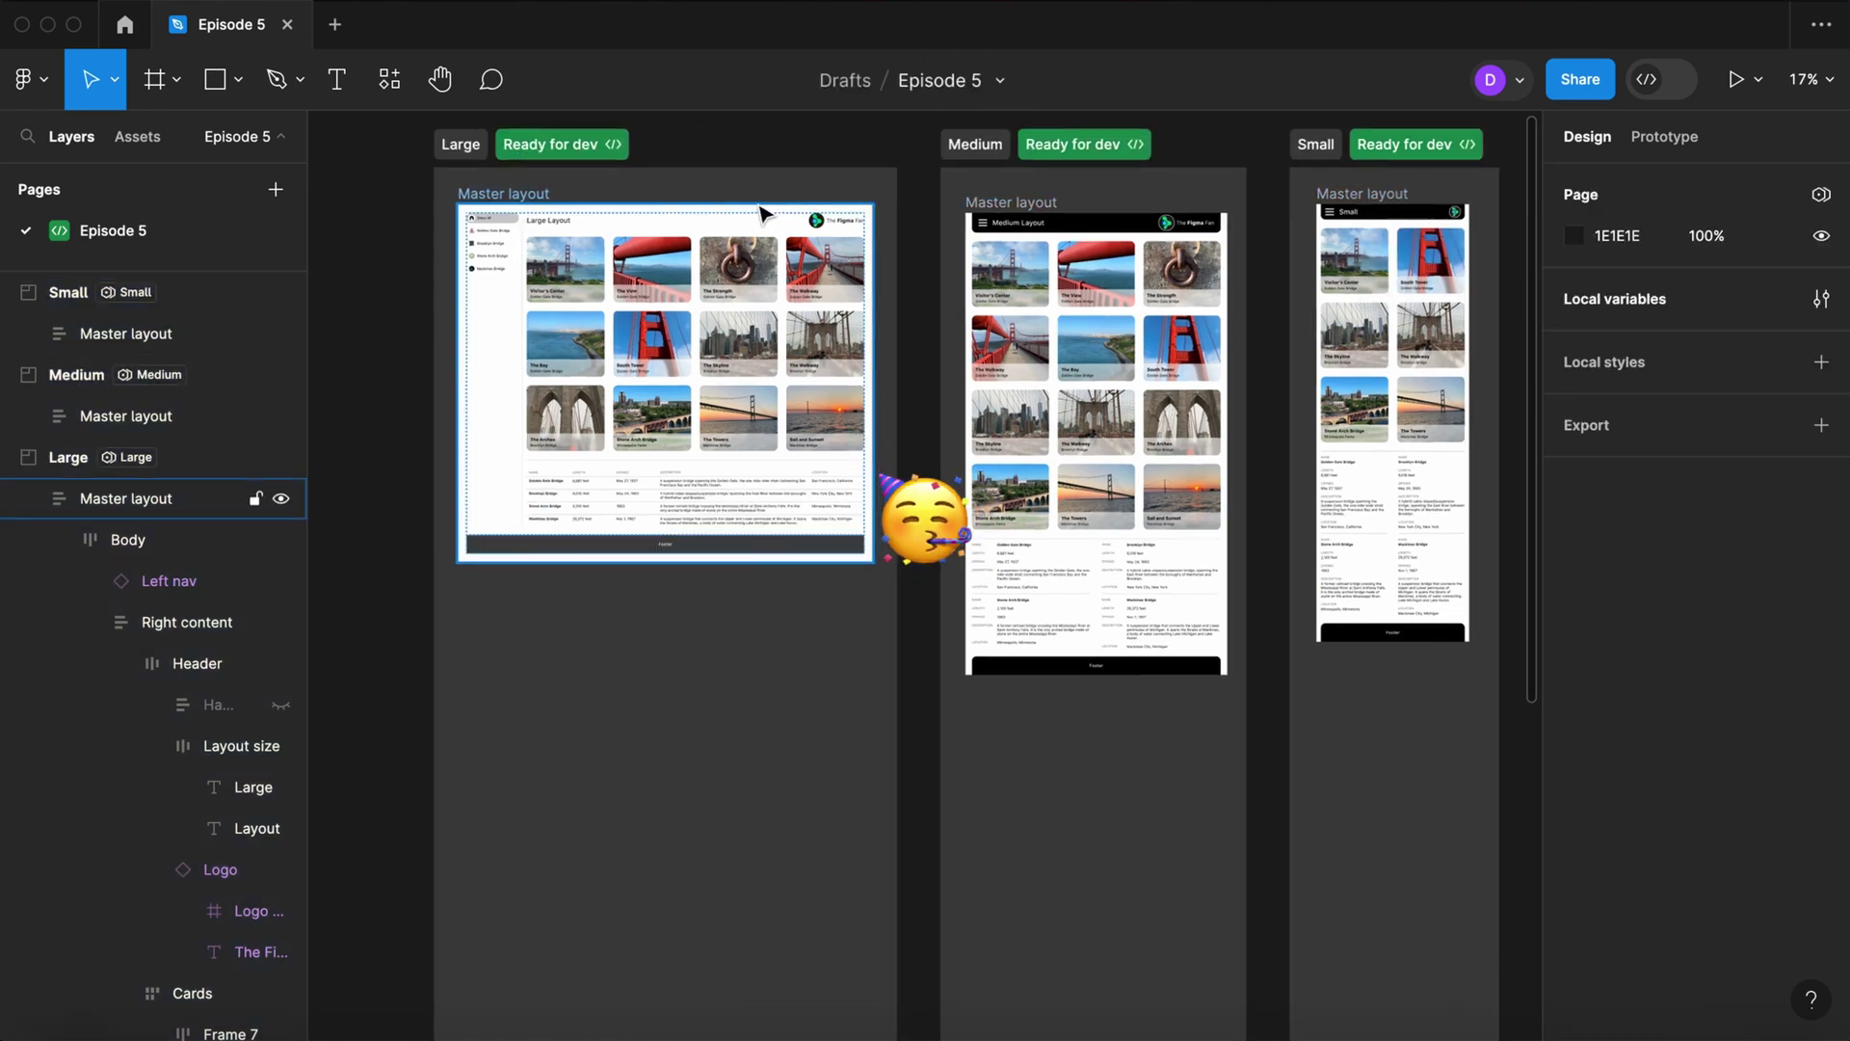
Step: Duplicate the Large section's Master layout directly below the original and narrow the copy to 1200
scroll(880, 363, "down", 1)
mouse_move(880, 363)
left_mouse_down()
mouse_move(824, 293)
mouse_move(868, 371)
left_mouse_up()
scroll(813, 364, "down", 2)
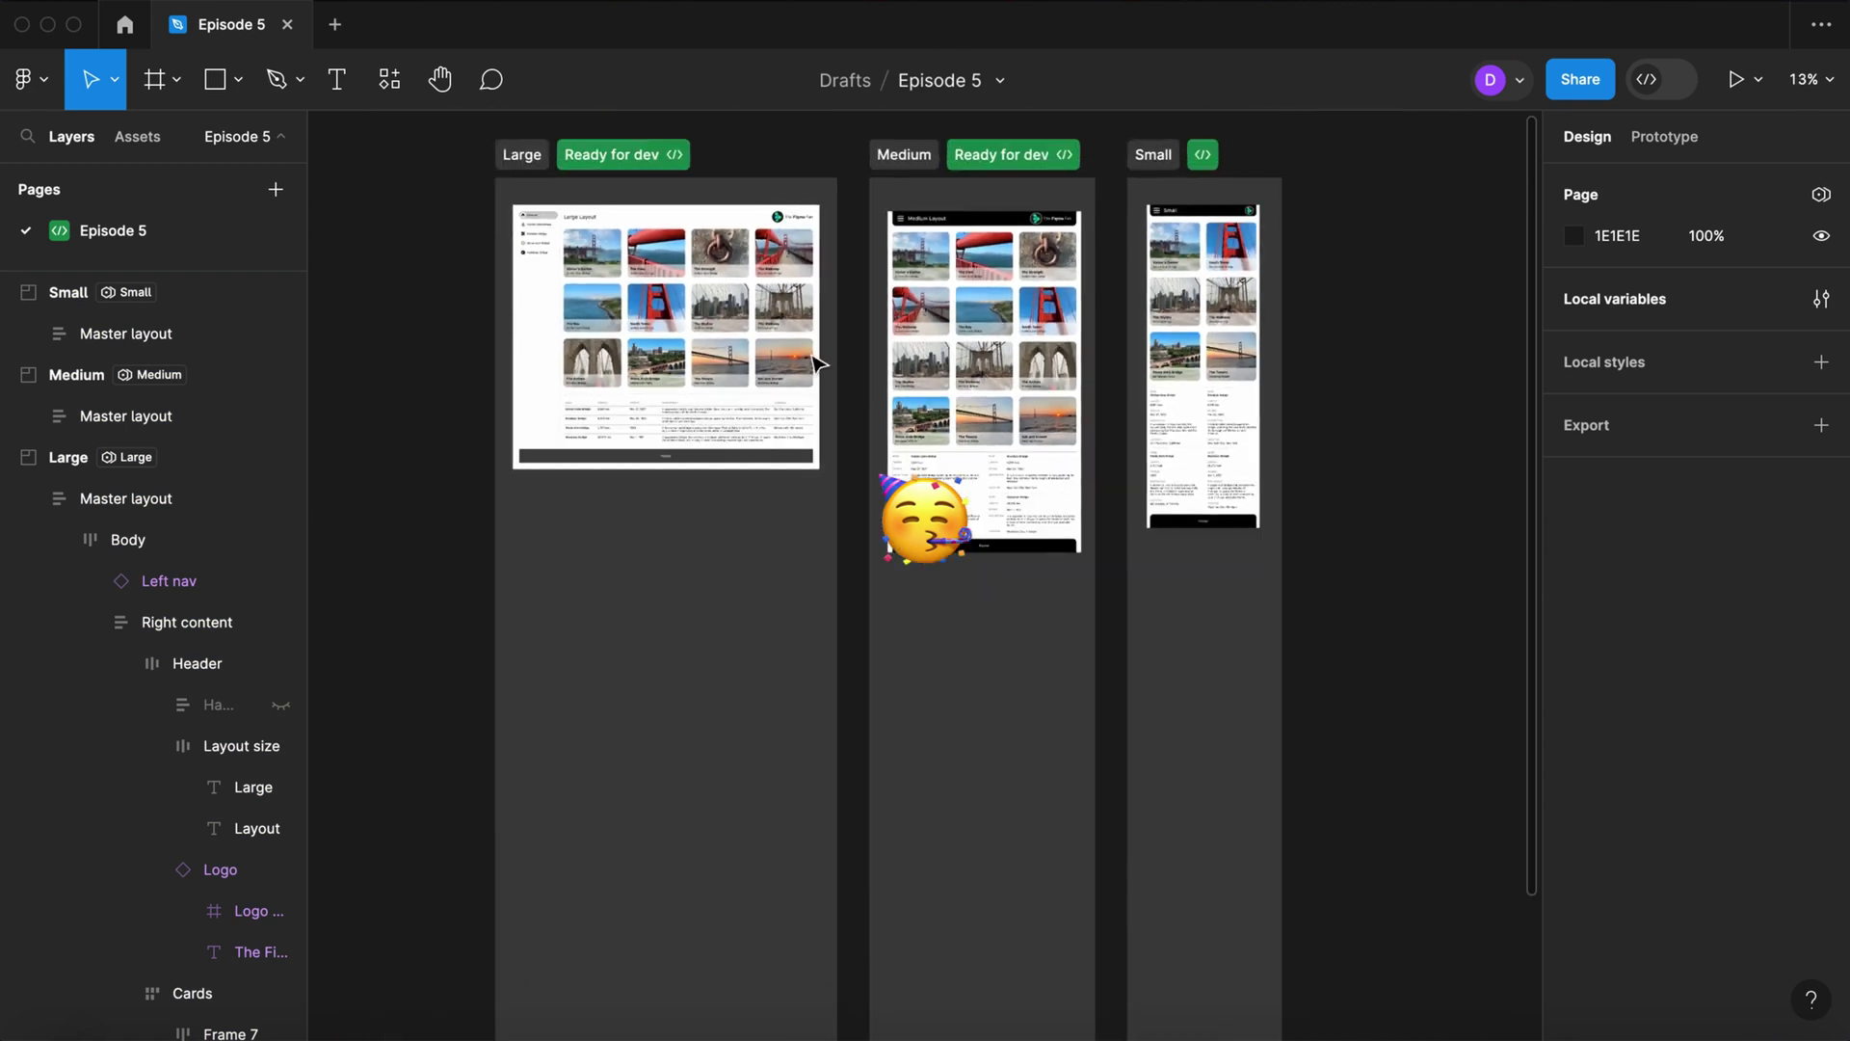
left_click(583, 203)
left_click(557, 198)
left_click_drag(557, 198, 539, 511)
left_click_drag(820, 577, 708, 579)
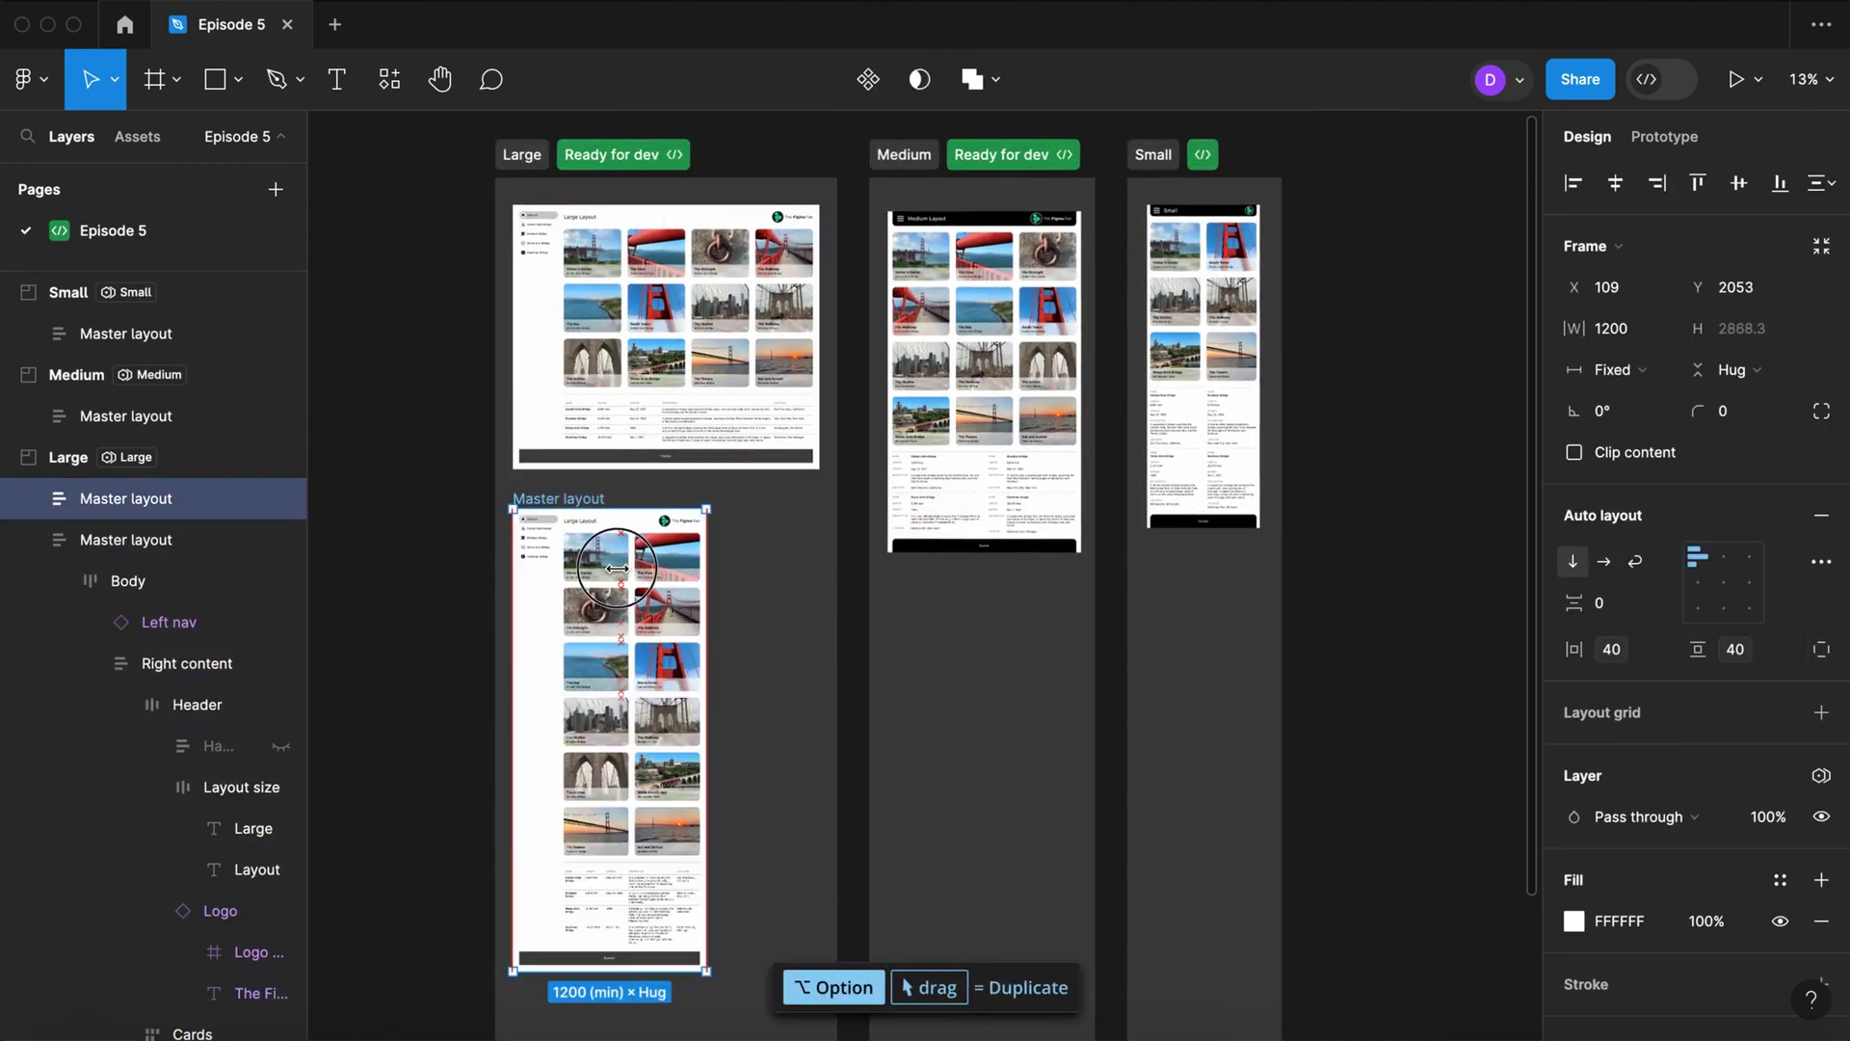
Step: Duplicate the Medium section's Master layout directly below the original and narrow the copy to 700
left_click(923, 212)
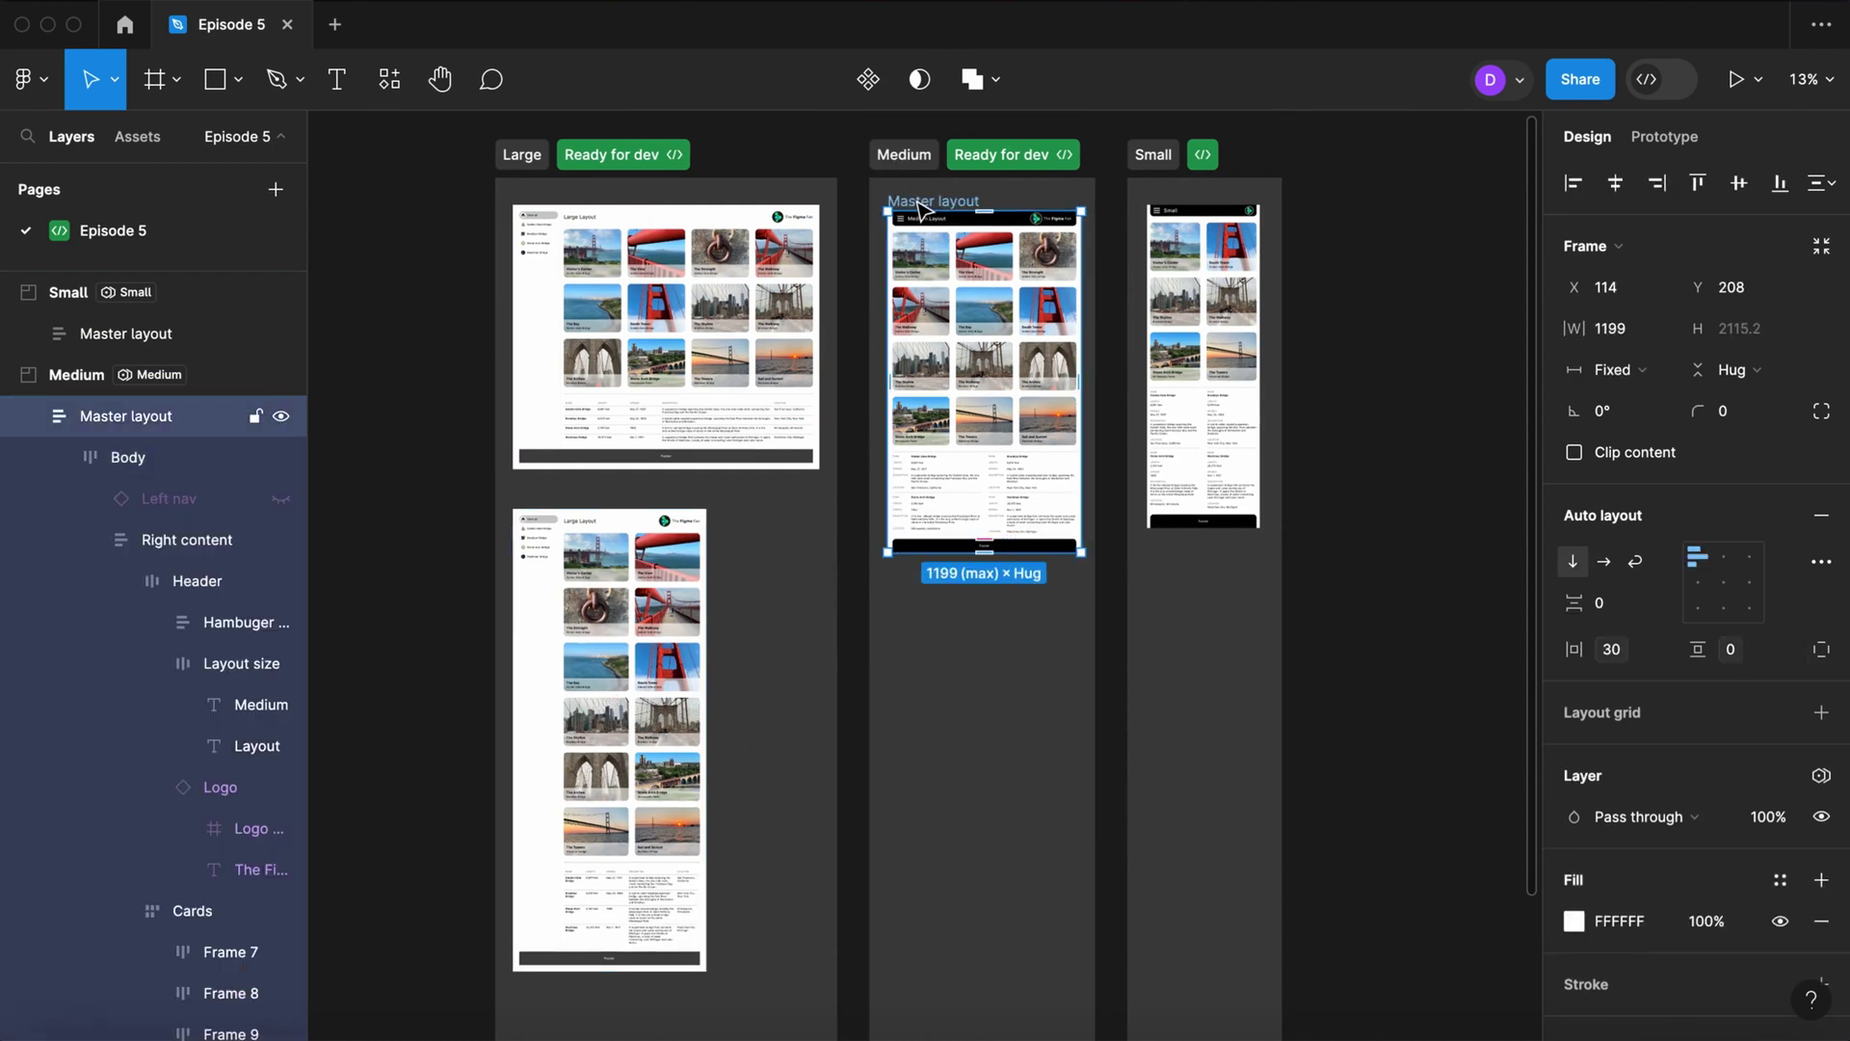
left_click_drag(917, 206, 945, 574)
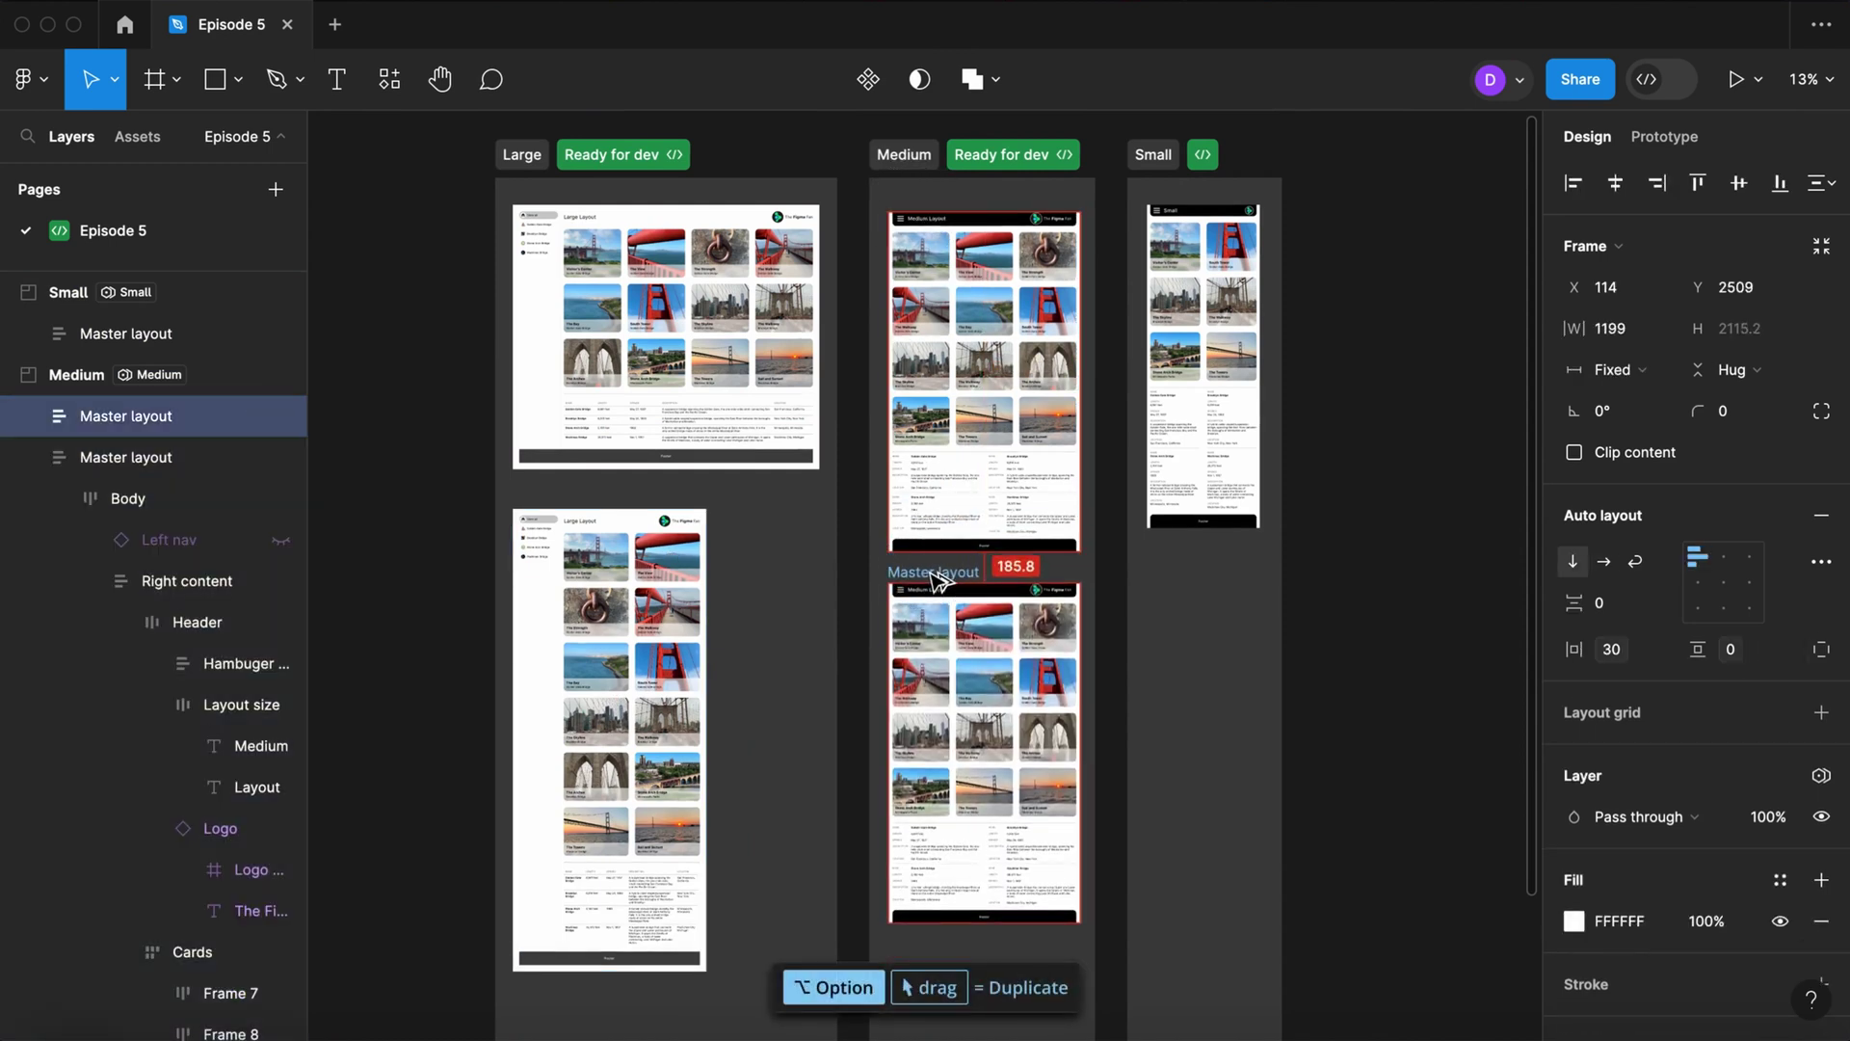
left_click_drag(1089, 691, 1002, 691)
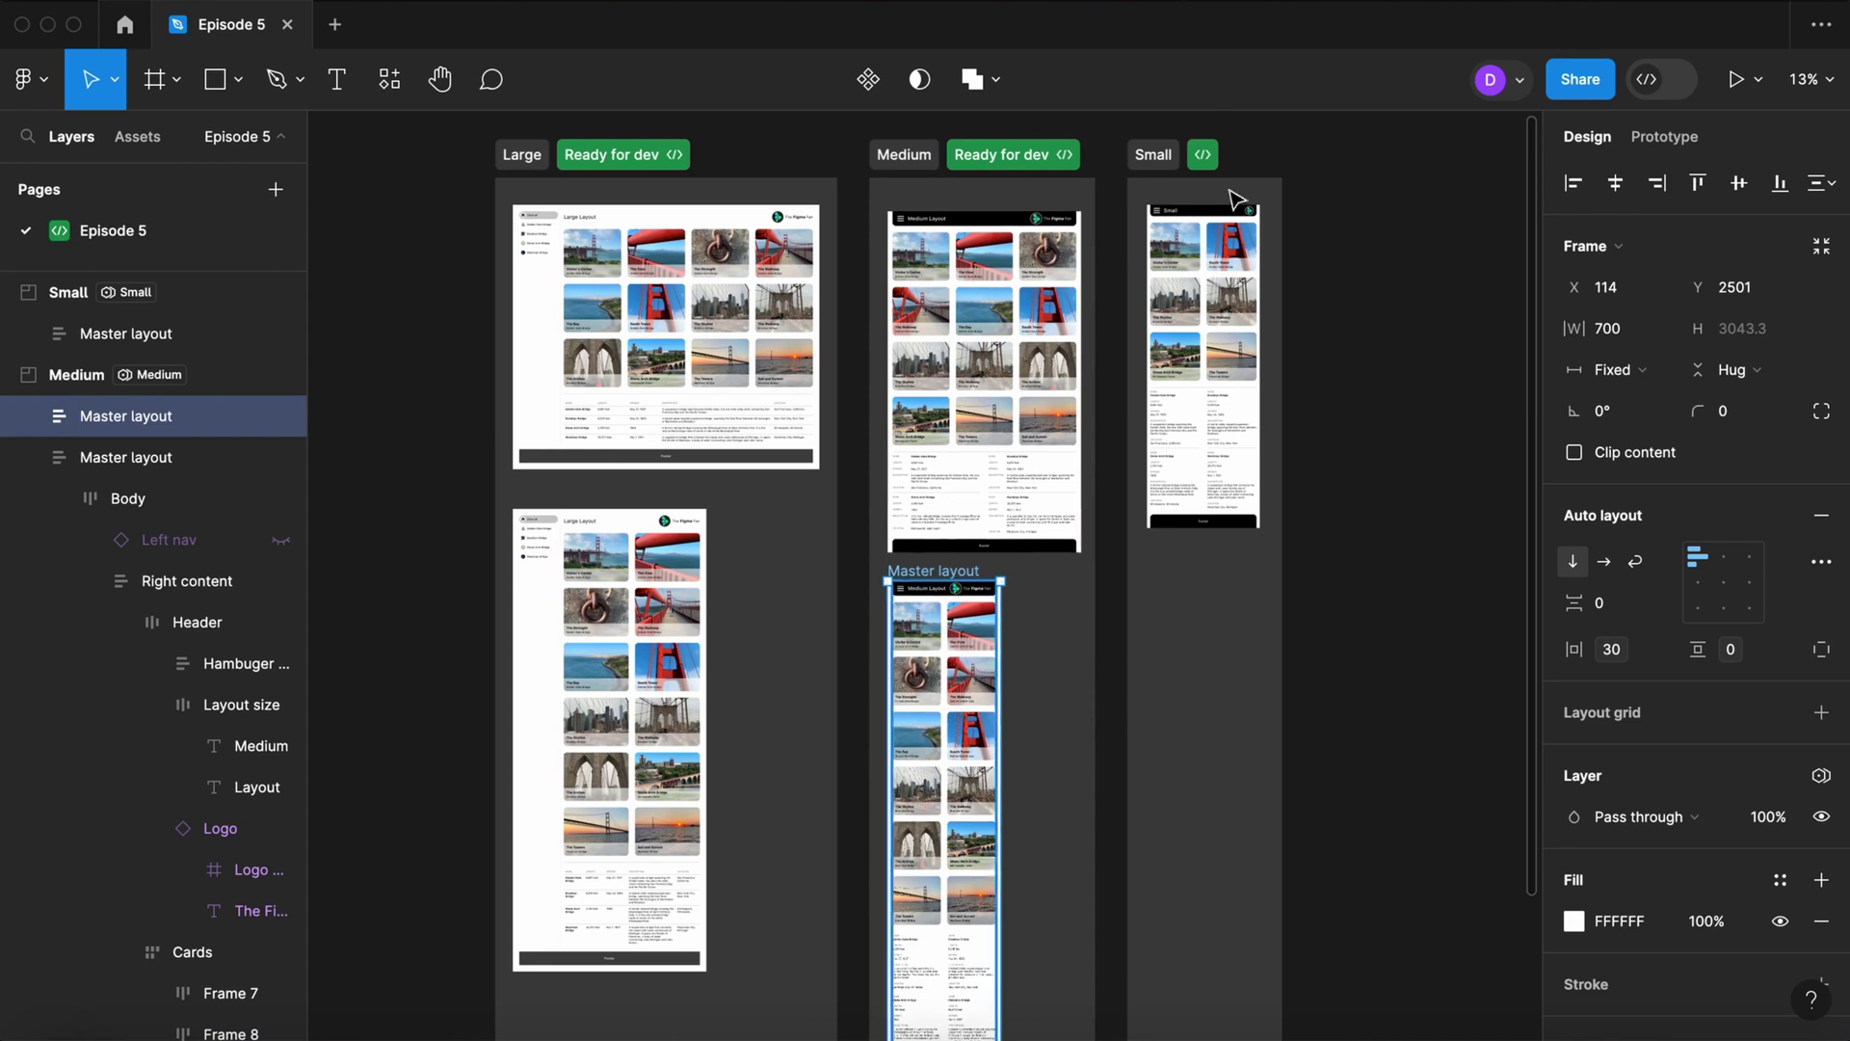
Step: Duplicate the Small section's Master layout directly below the original and narrow the copy until its cards form a single column
left_click(1176, 206)
left_click_drag(1176, 205, 1169, 604)
left_click(1355, 603)
Step: Review the wide and narrow Master layouts across the Large, Medium and Small sections
scroll(1359, 599, "down", 4)
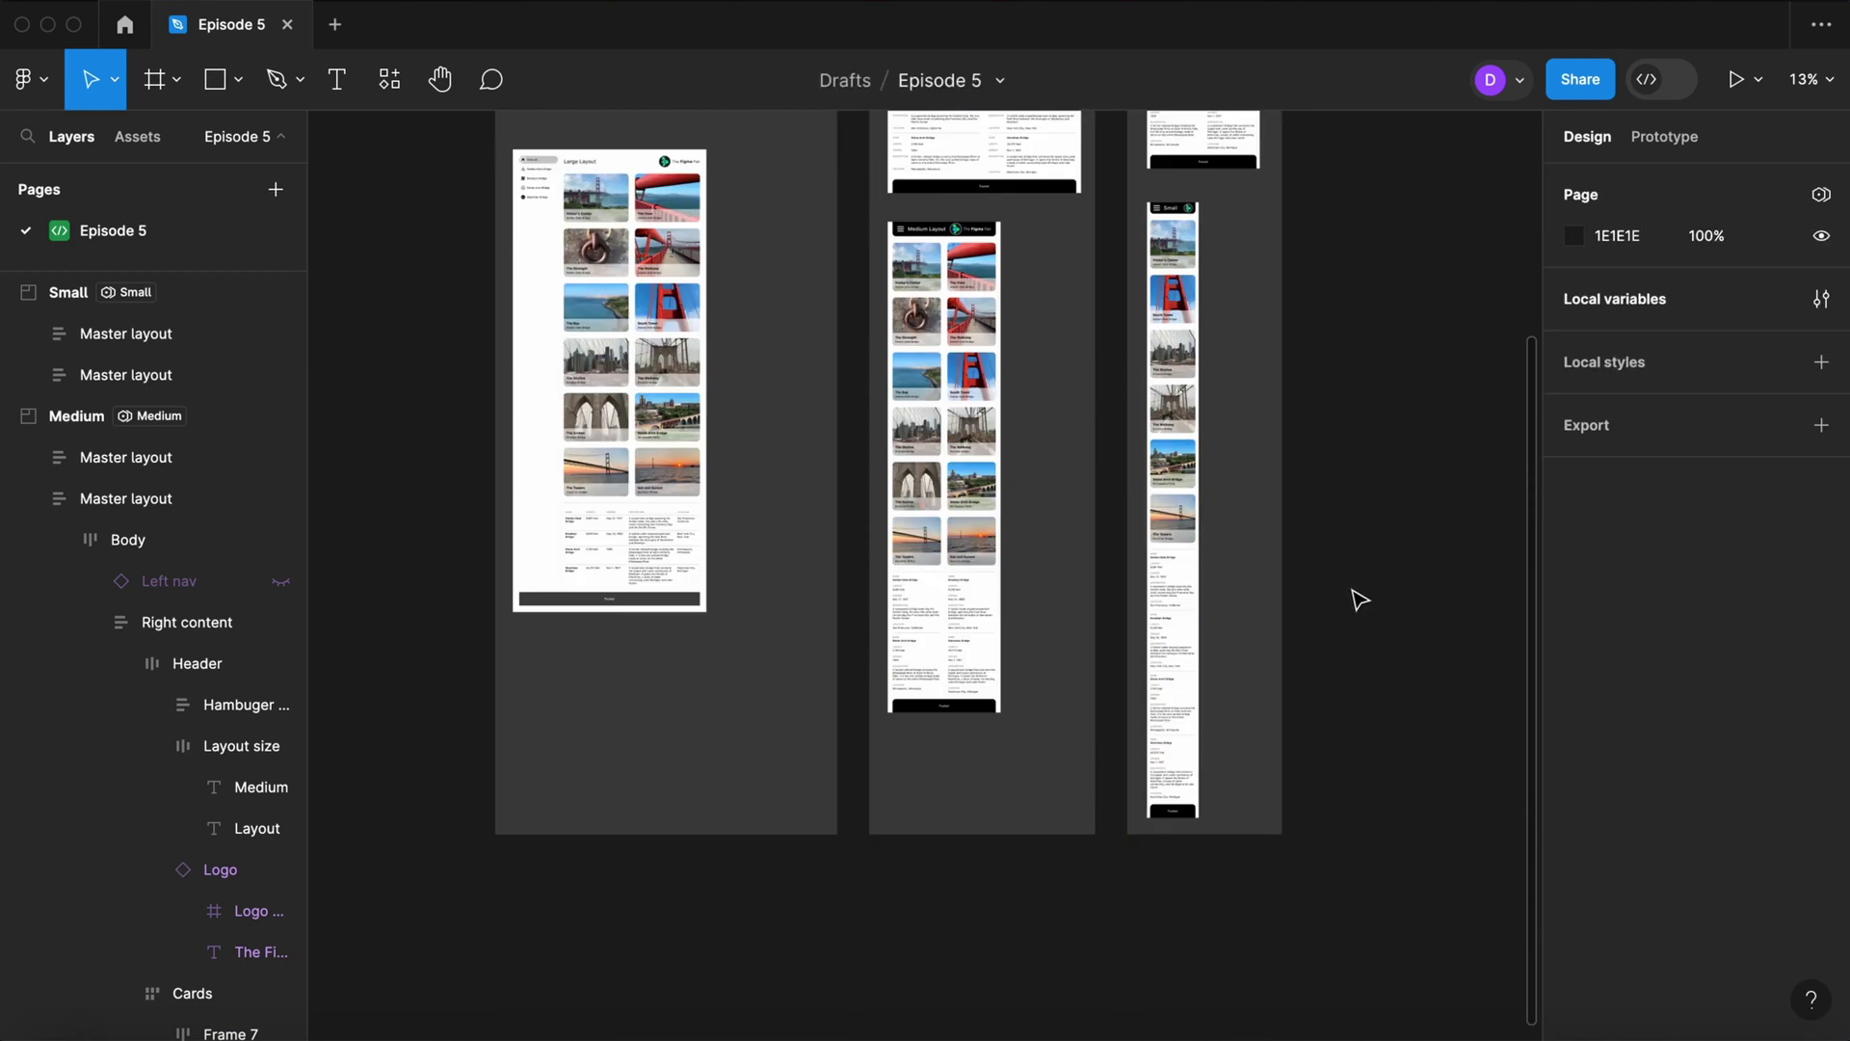
scroll(1263, 615, "up", 3)
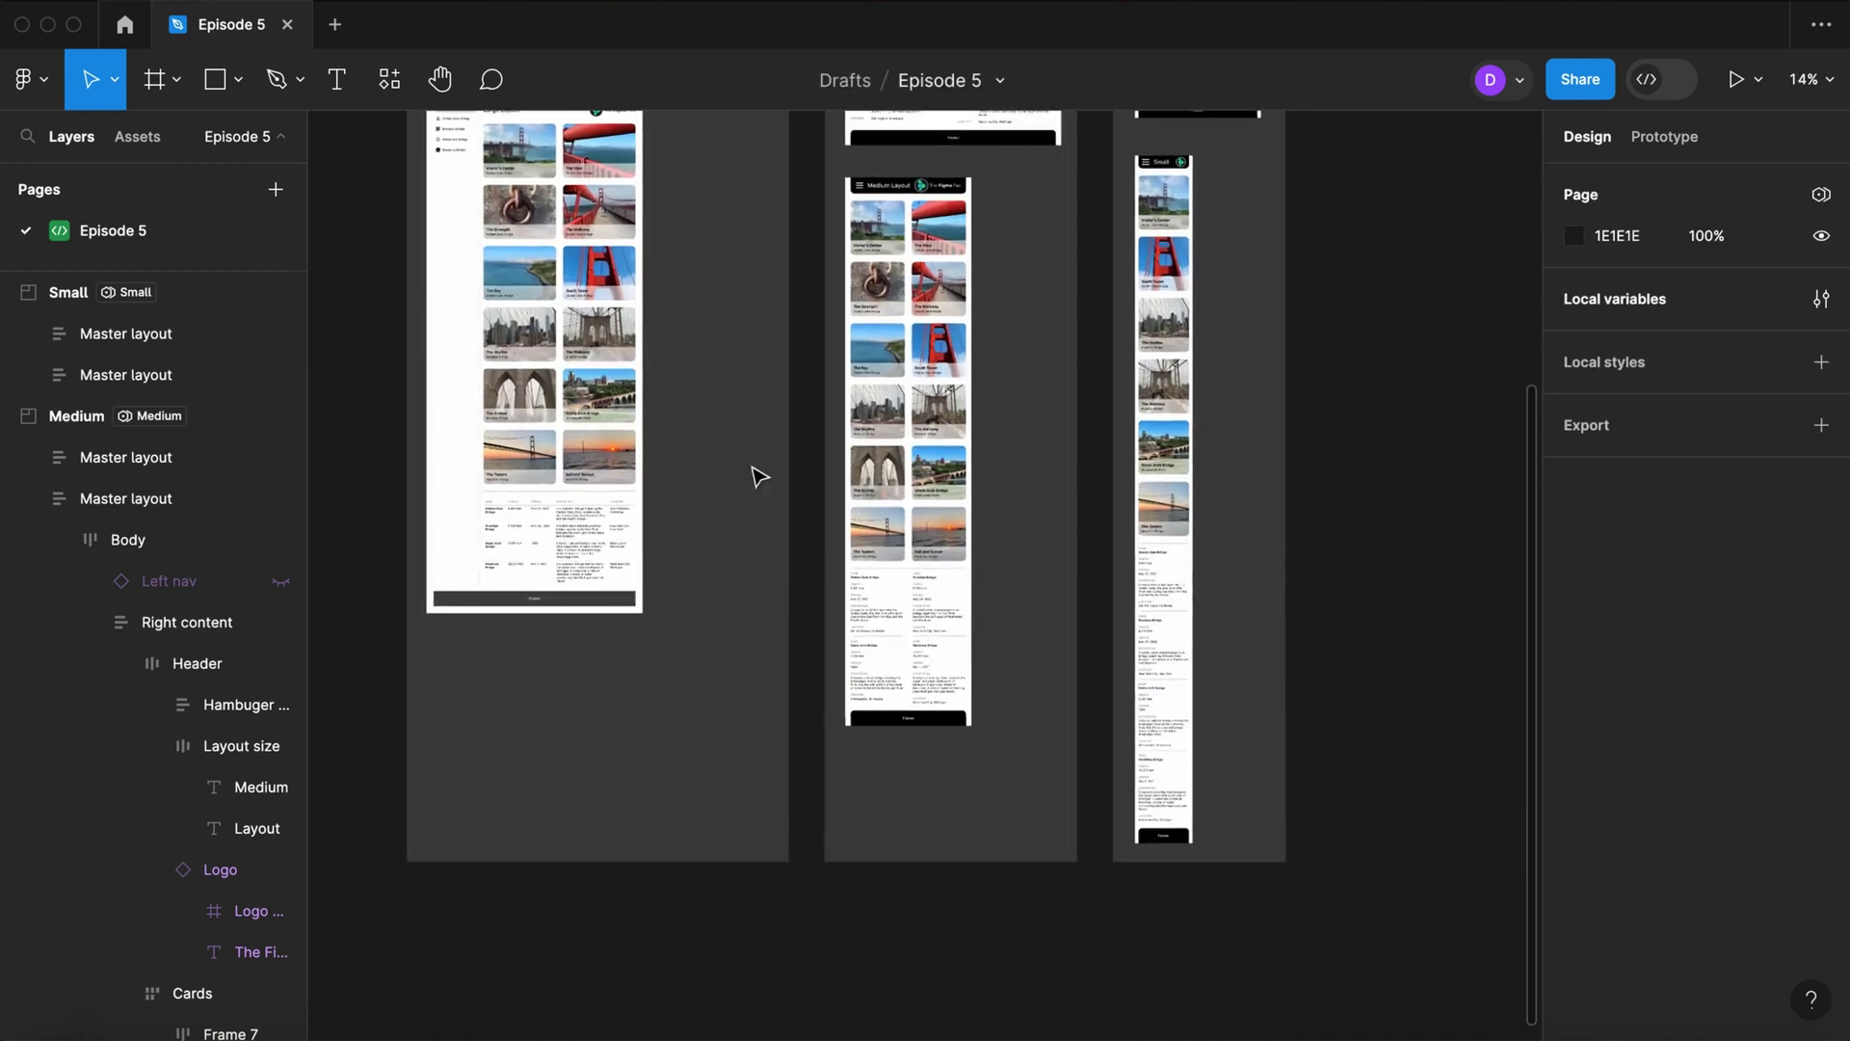
scroll(1202, 376, "up", 5)
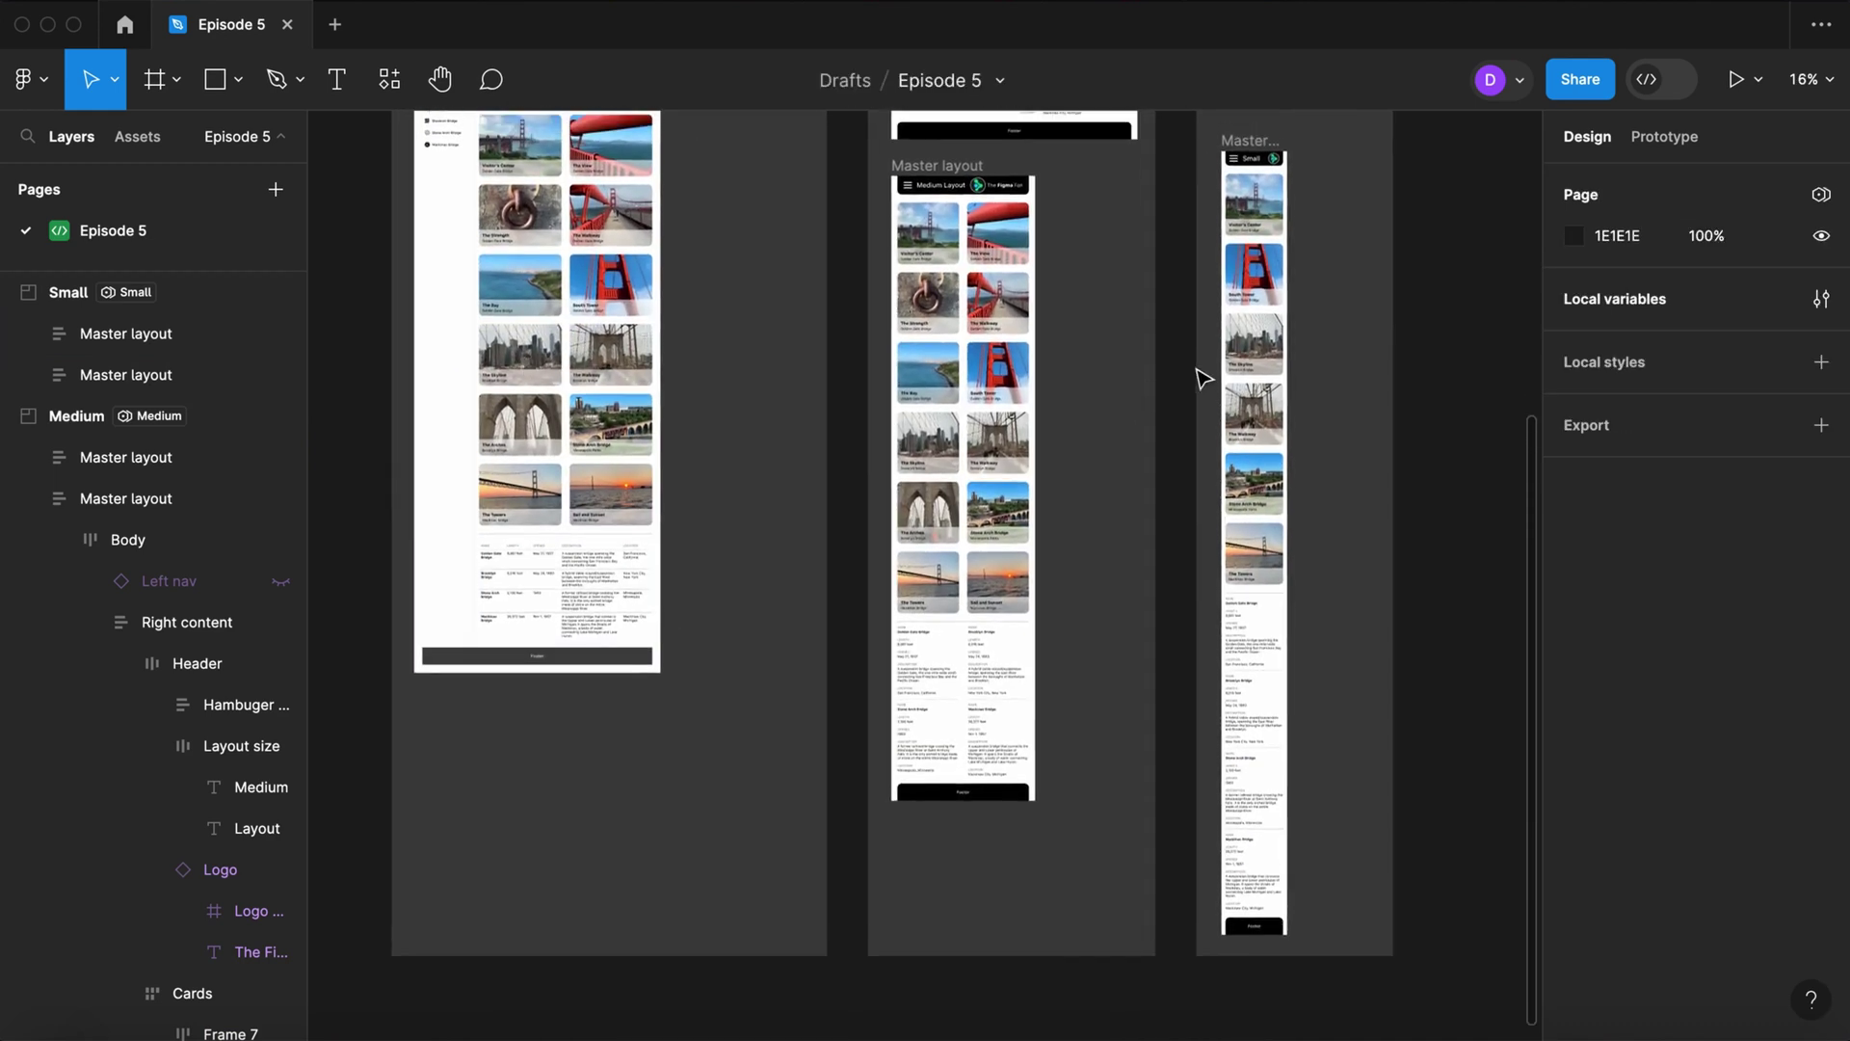
scroll(1202, 378, "up", 5)
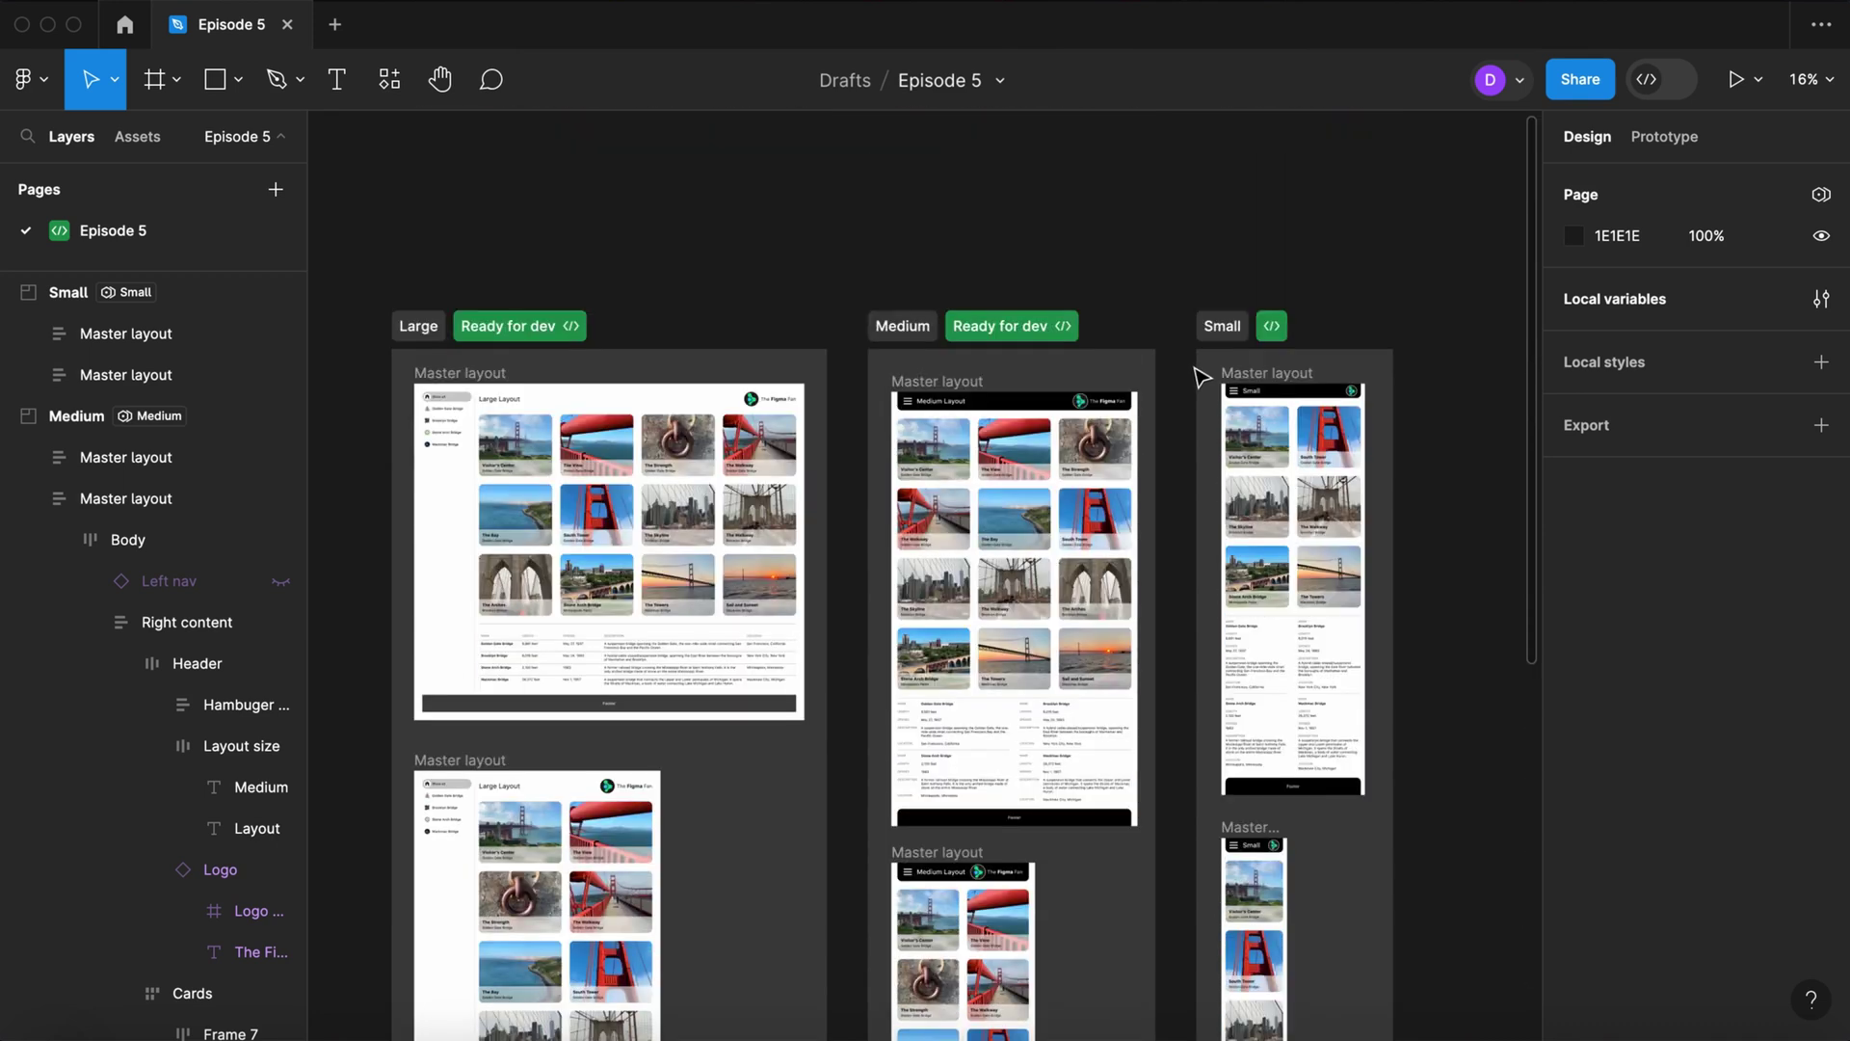
scroll(1202, 376, "down", 1)
scroll(1202, 375, "down", 1)
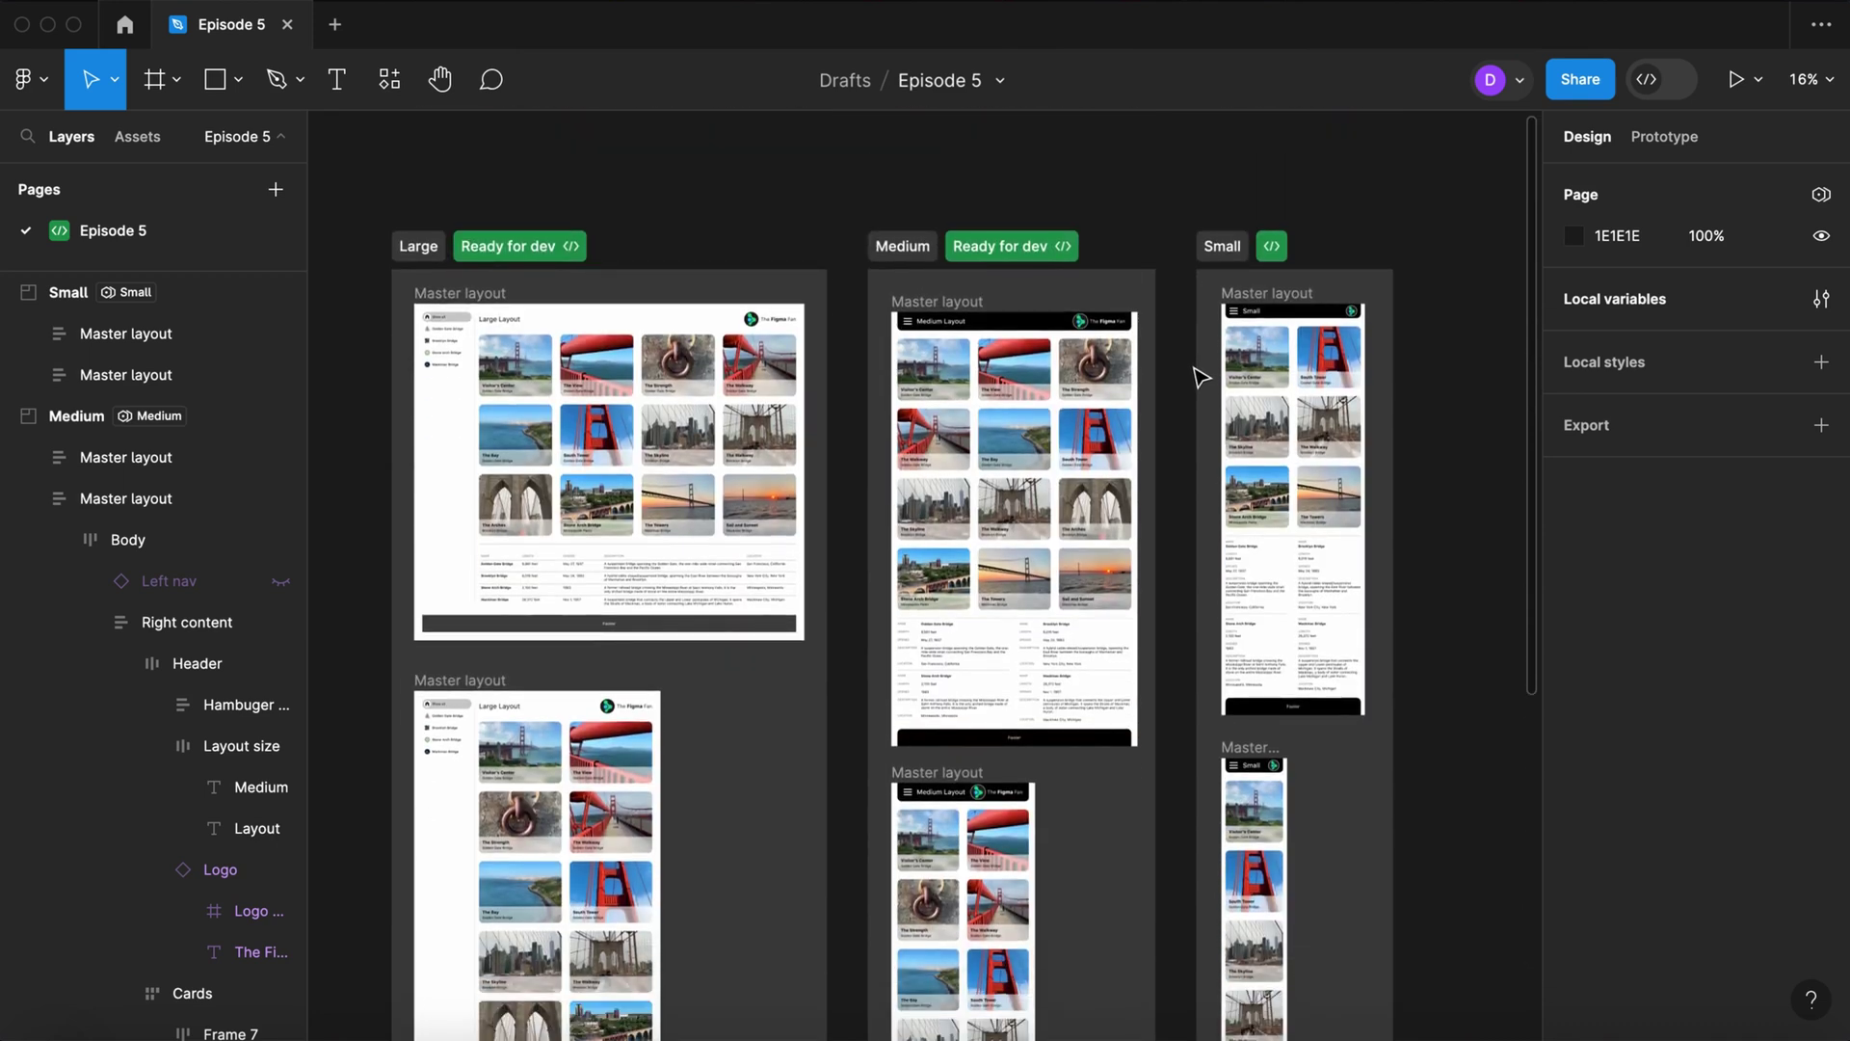